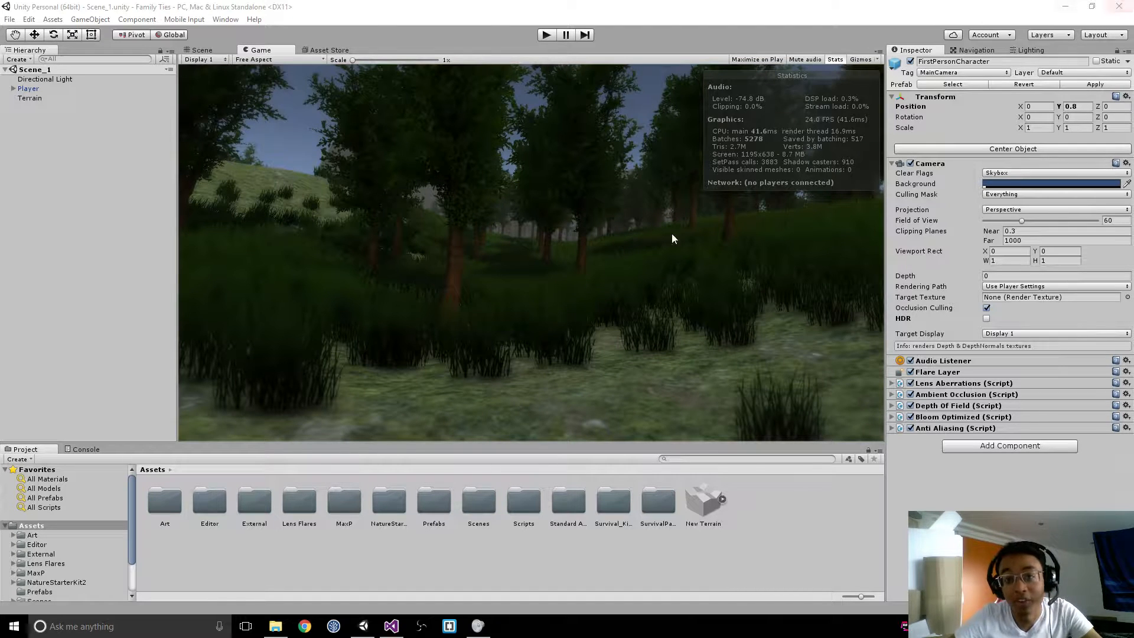
# Step: Play-test Scene_1 by walking and sprinting along the forest path, look up at the sky, and stop the test
pyautogui.click(545, 37)
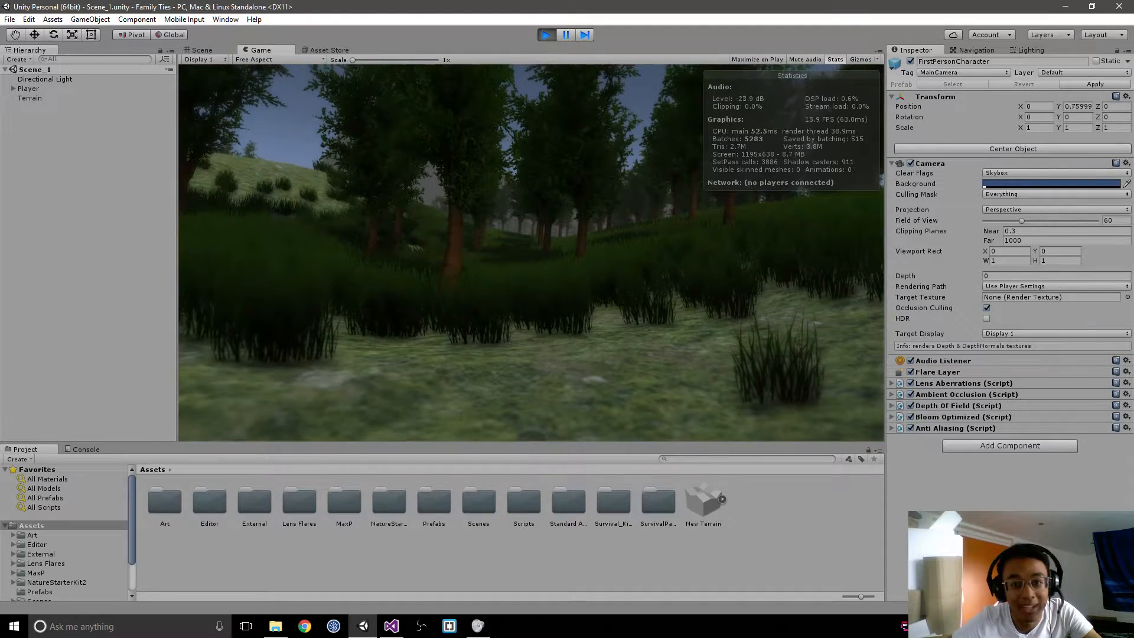
pyautogui.press('w')
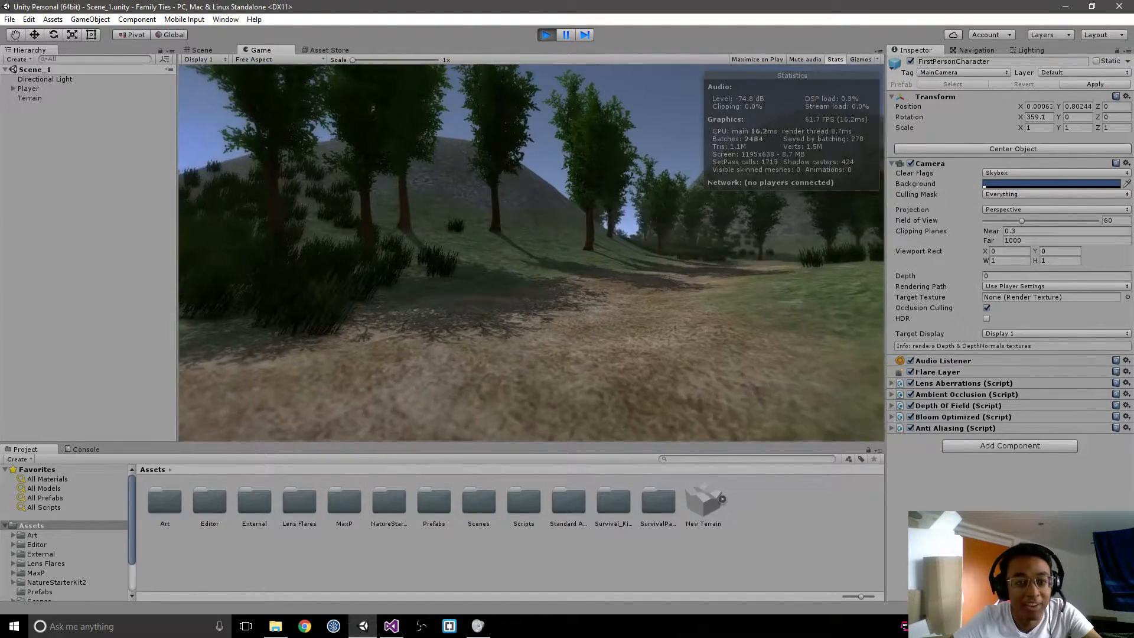
pyautogui.press('w')
pyautogui.hotkey('shift', 'w')
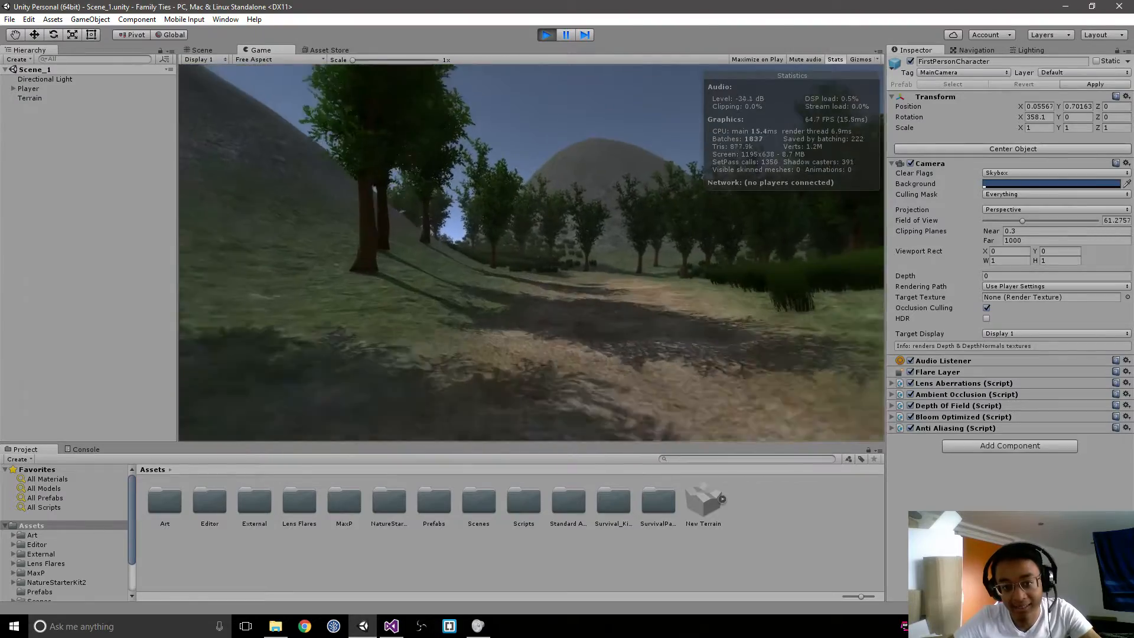
pyautogui.press('w')
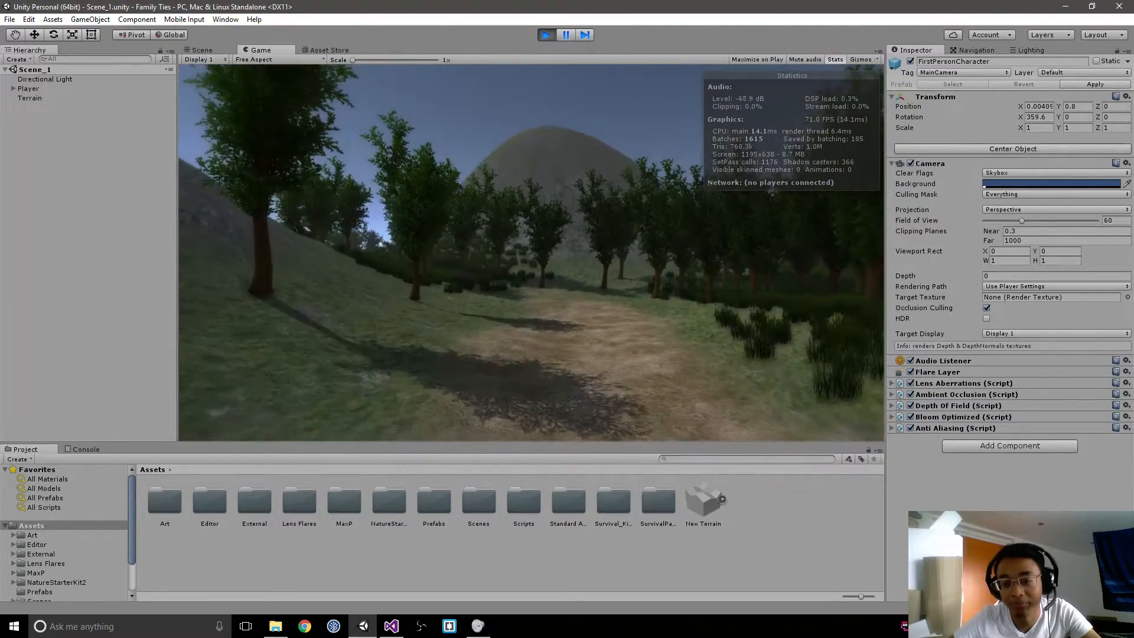
pyautogui.hotkey('shift', 'w')
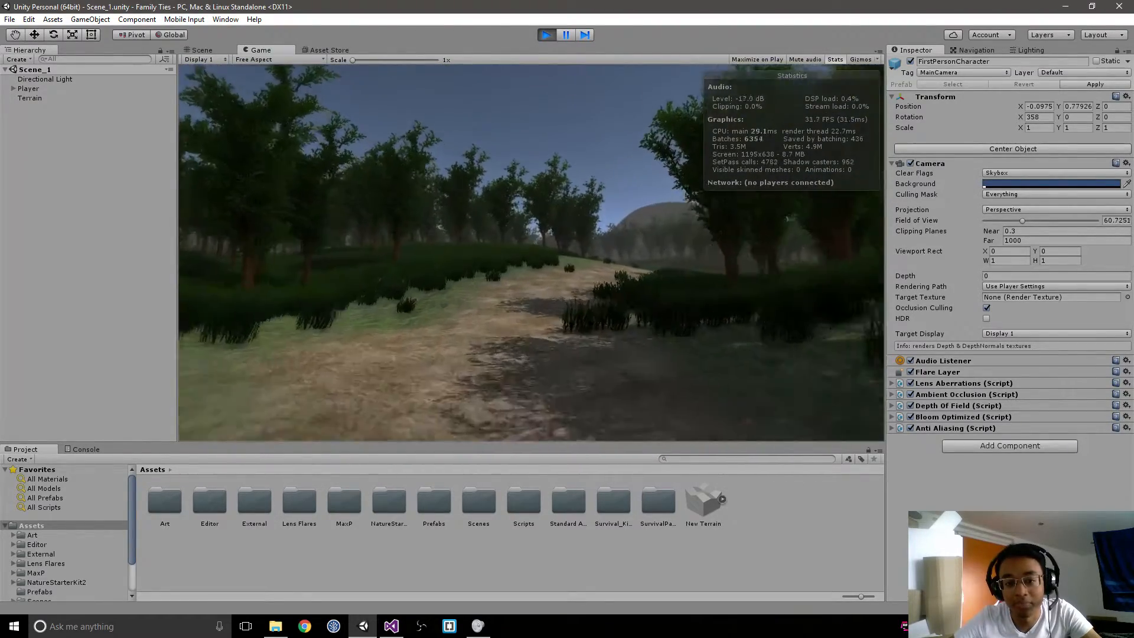
pyautogui.press('Escape')
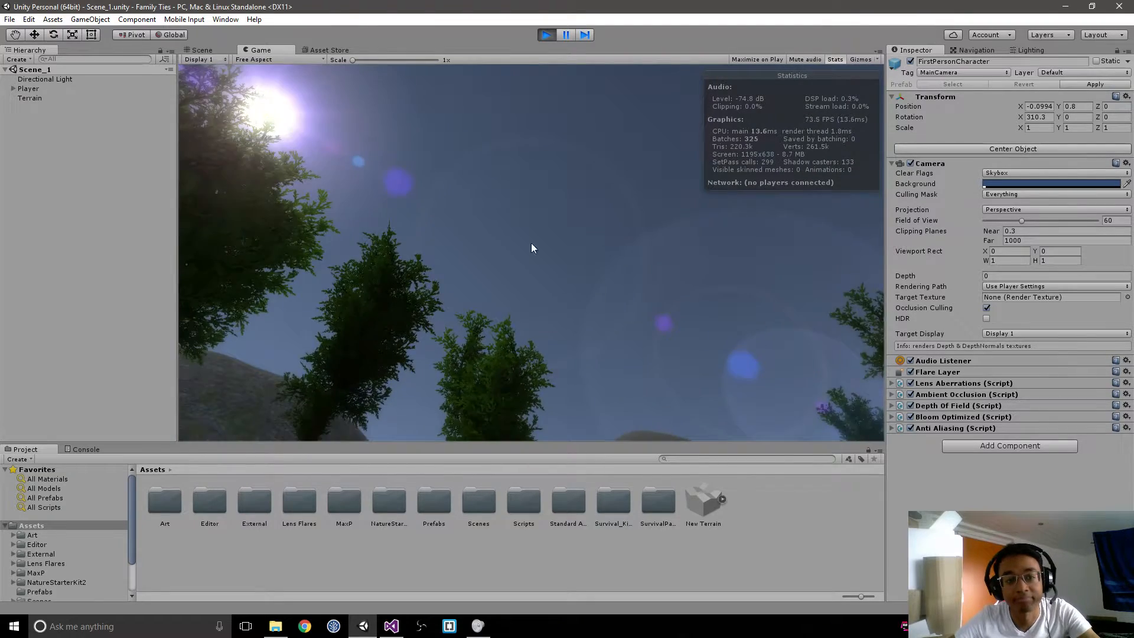
pyautogui.click(547, 34)
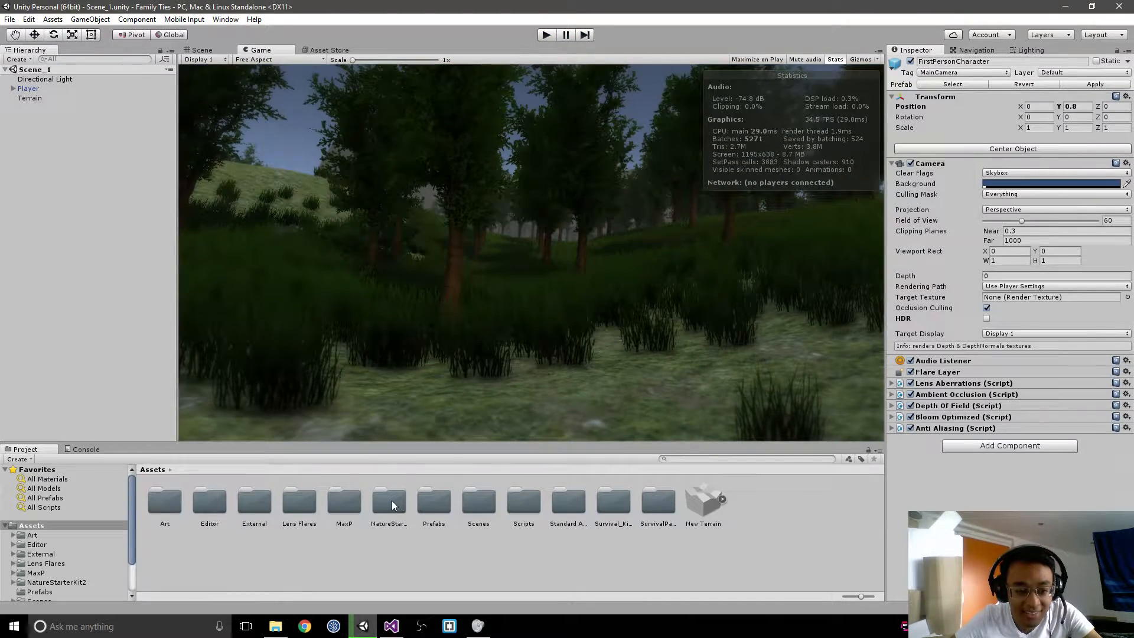
# Step: Place the Medkit prefab on the grass near the Player and raise it to a Y position of about 3.37
pyautogui.doubleClick(423, 500)
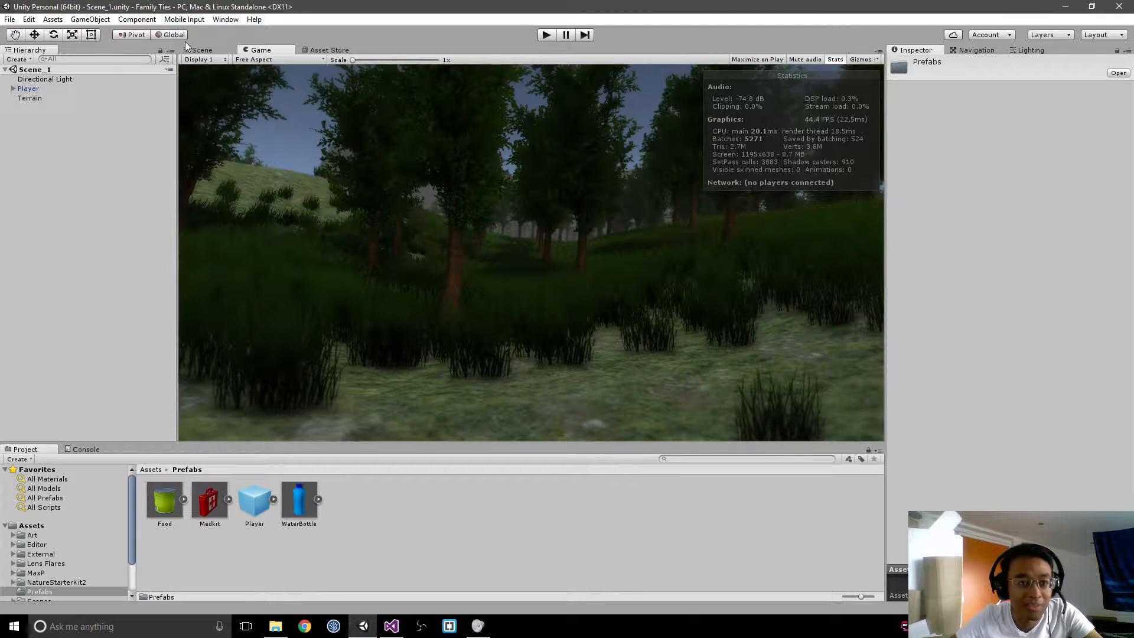
pyautogui.doubleClick(29, 88)
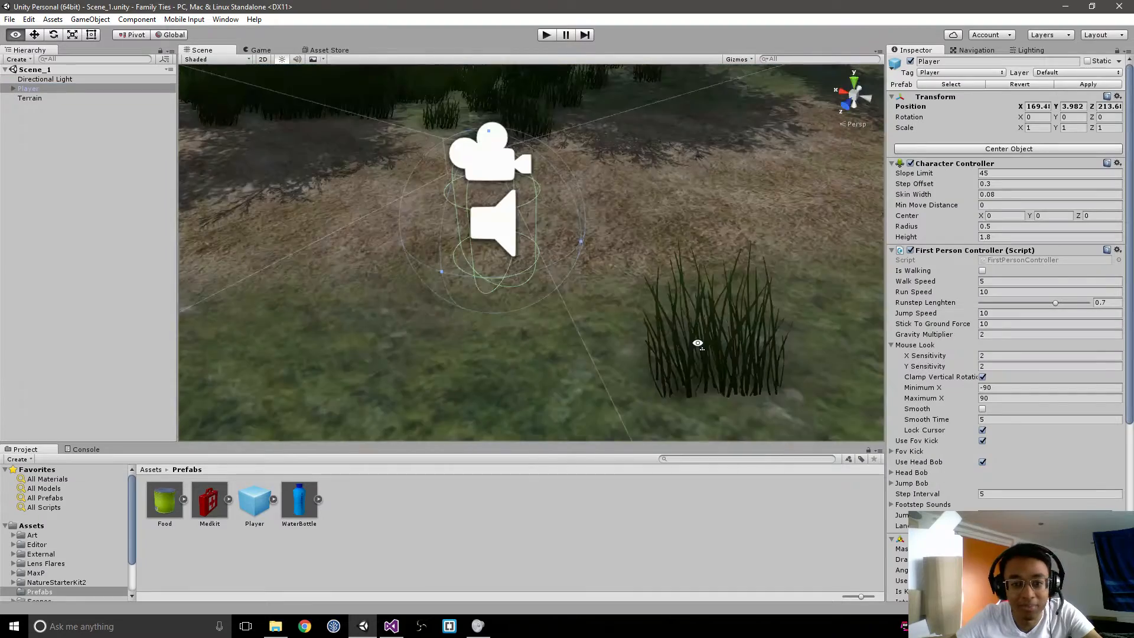
pyautogui.moveTo(698, 343); pyautogui.dragTo(964, 347, button='right')
pyautogui.moveTo(631, 306); pyautogui.dragTo(361, 408, button='middle')
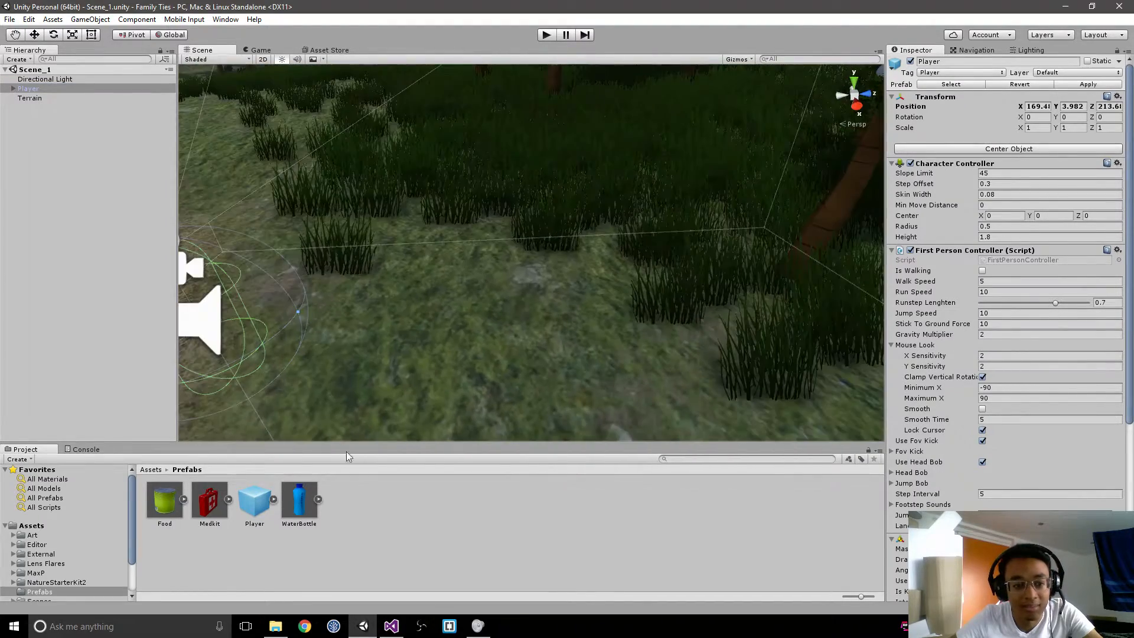
pyautogui.moveTo(210, 501); pyautogui.dragTo(525, 339)
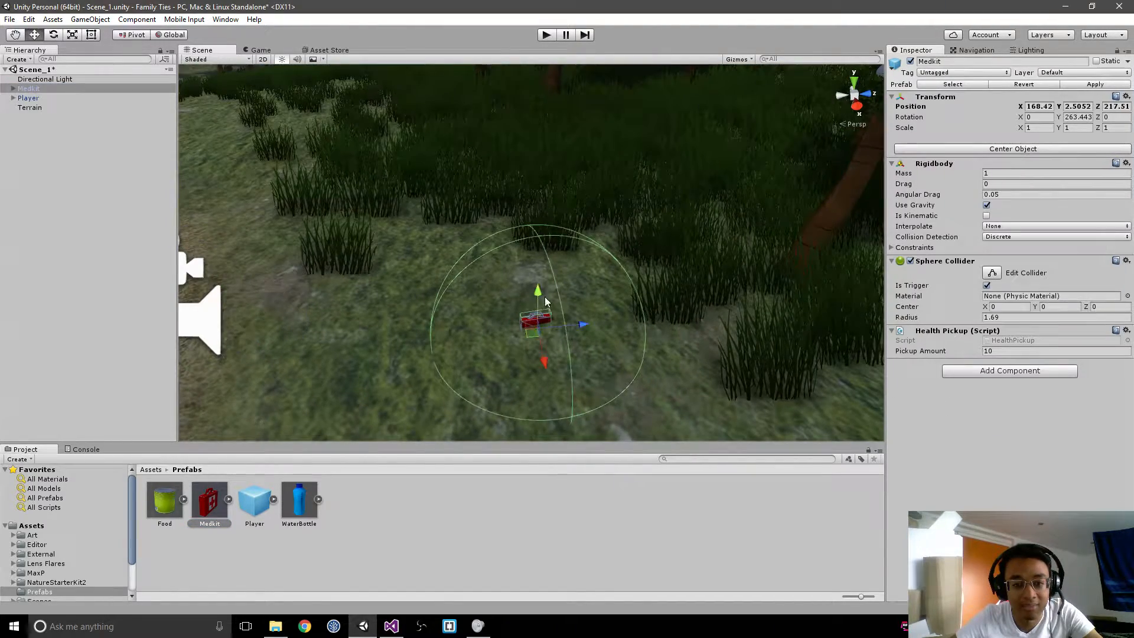
pyautogui.moveTo(538, 292); pyautogui.dragTo(511, 289)
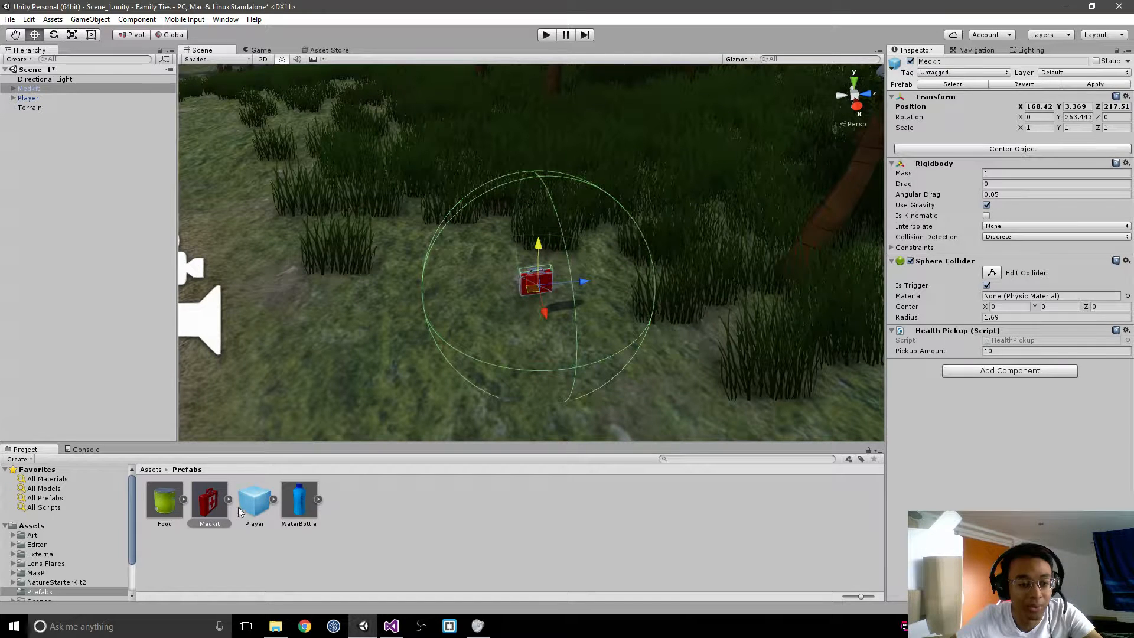
# Step: Open the Survival TEst scene from the TestScenes folder inside Scenes
pyautogui.click(256, 505)
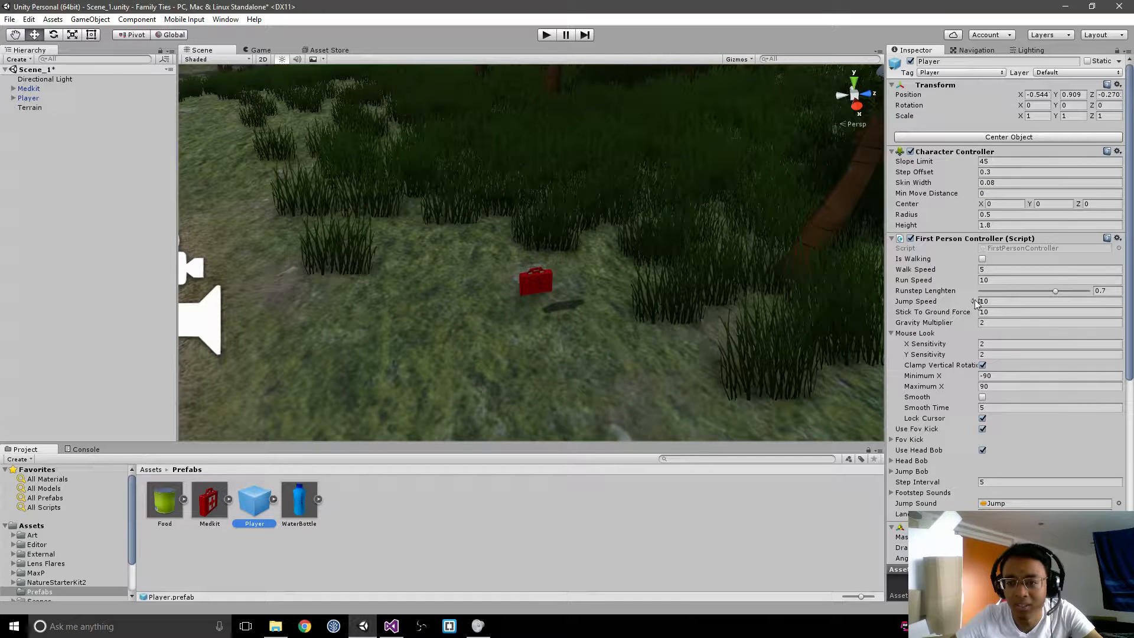
pyautogui.click(151, 470)
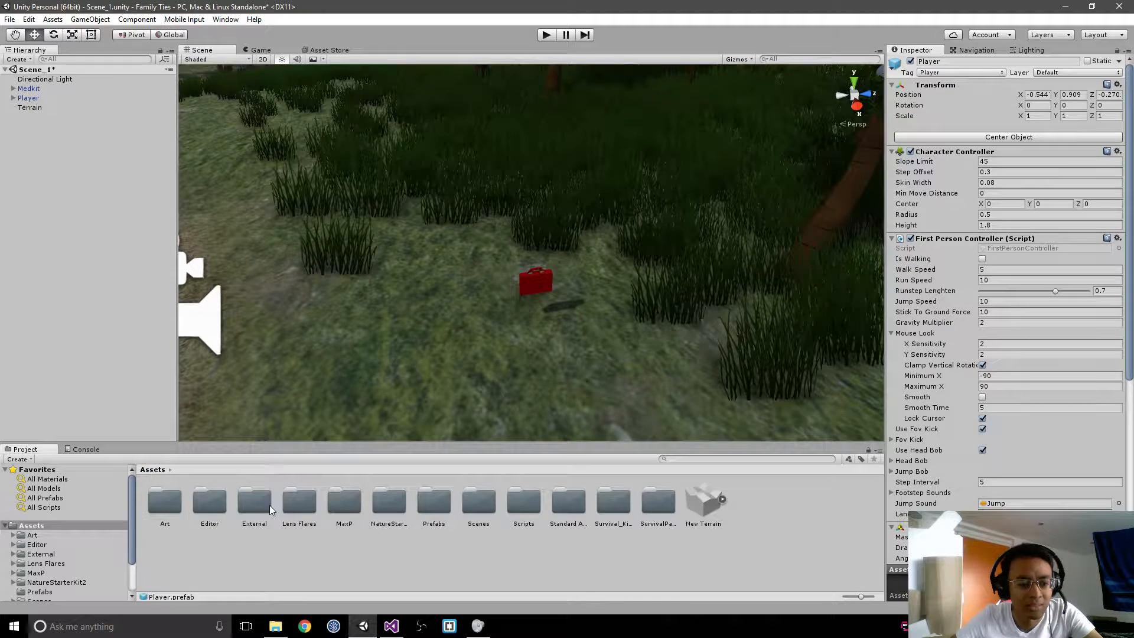
pyautogui.doubleClick(478, 502)
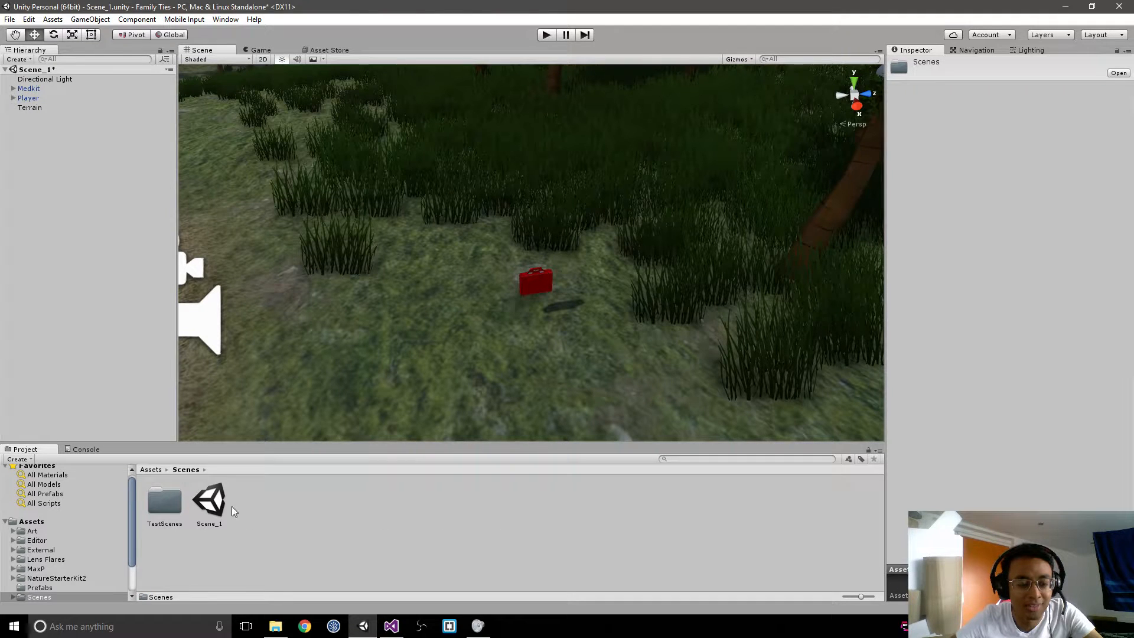
pyautogui.doubleClick(178, 500)
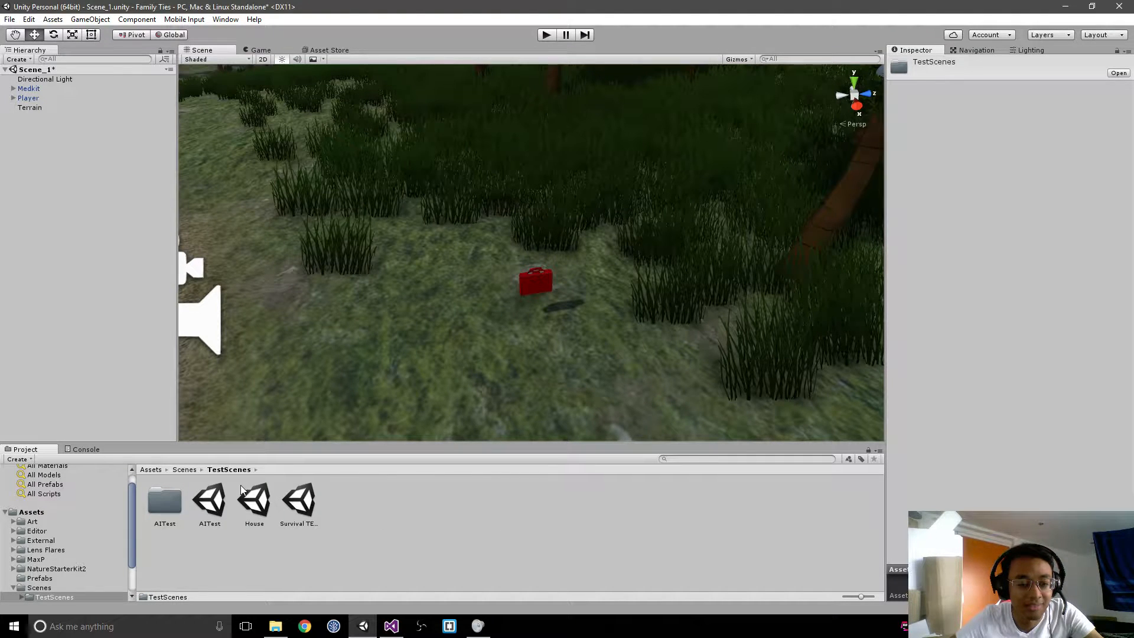
pyautogui.doubleClick(300, 501)
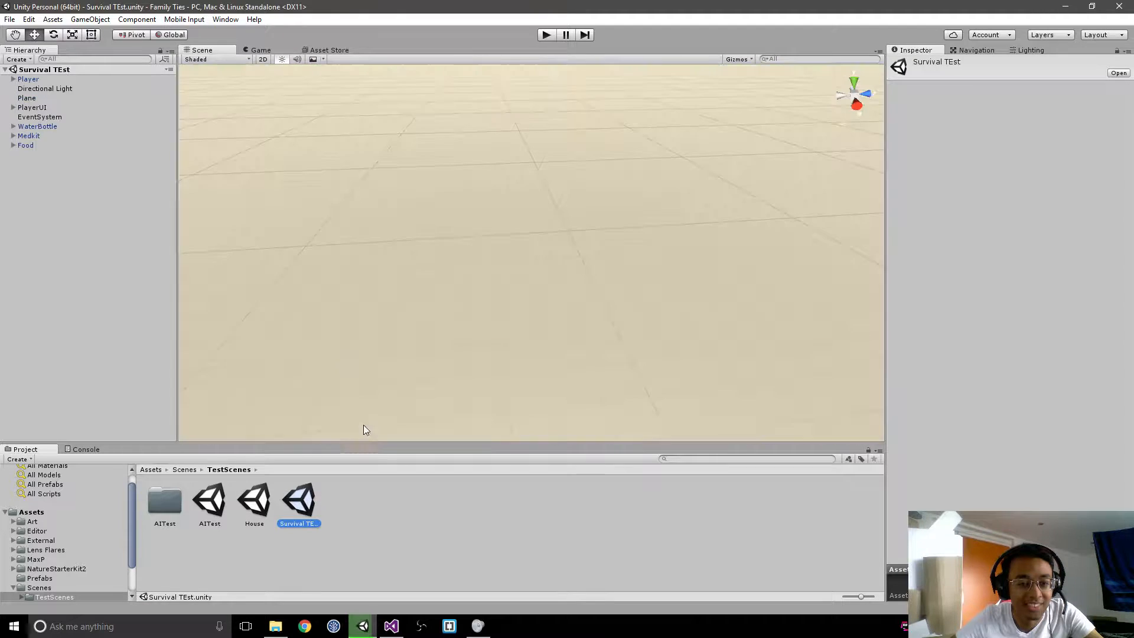
# Step: Select the Player object and frame it up close in the scene view
pyautogui.moveTo(358, 254); pyautogui.dragTo(108, 145, button='right')
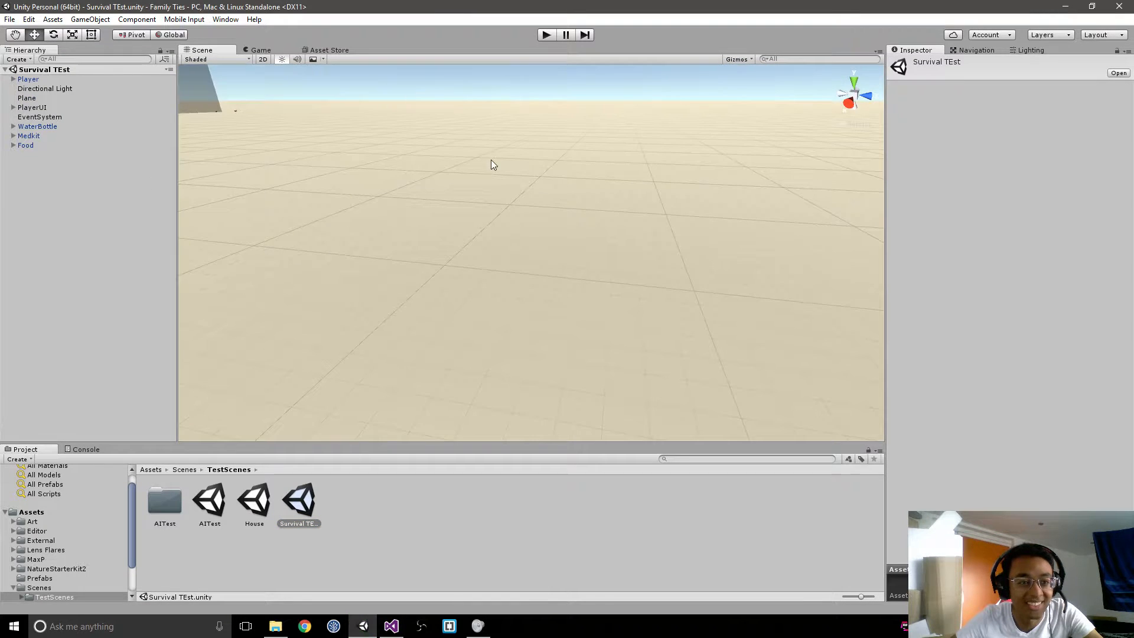
pyautogui.moveTo(491, 160); pyautogui.dragTo(372, 104, button='right')
pyautogui.doubleClick(37, 80)
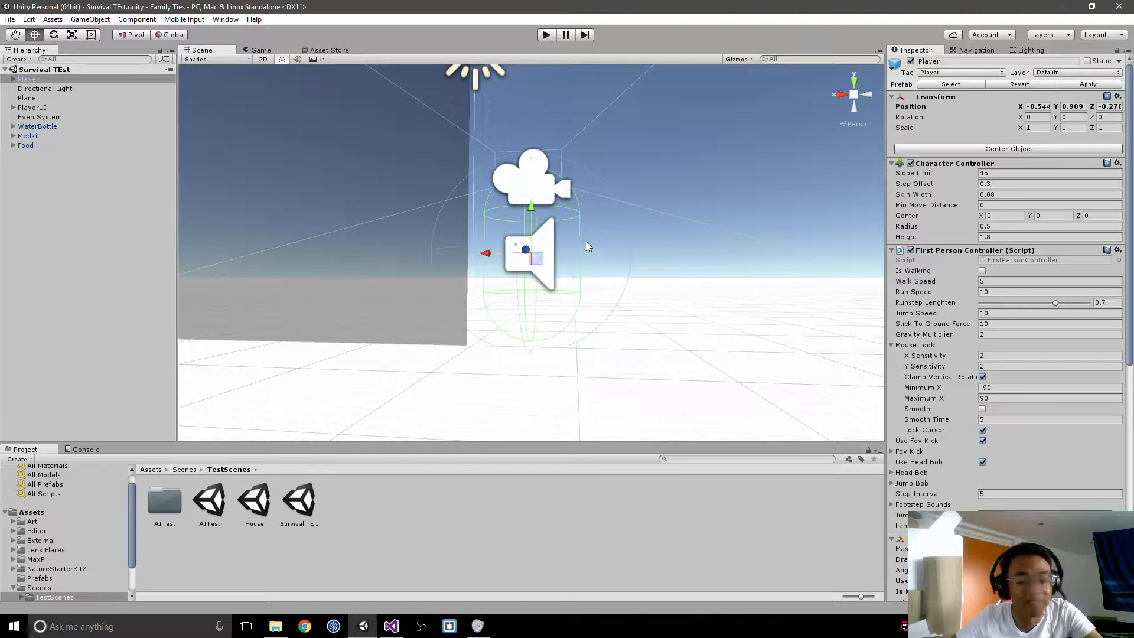
pyautogui.scroll(3, 588, 246)
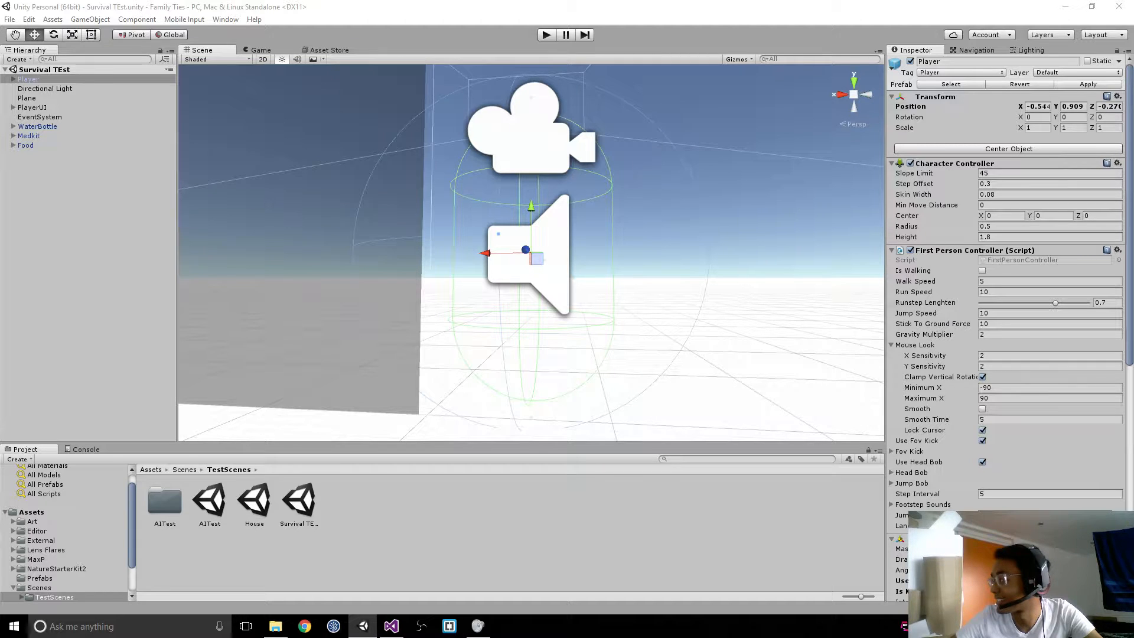
# Step: Play-test the survival scene by collecting the water bottle, food and medkit, and stop the test
pyautogui.click(547, 36)
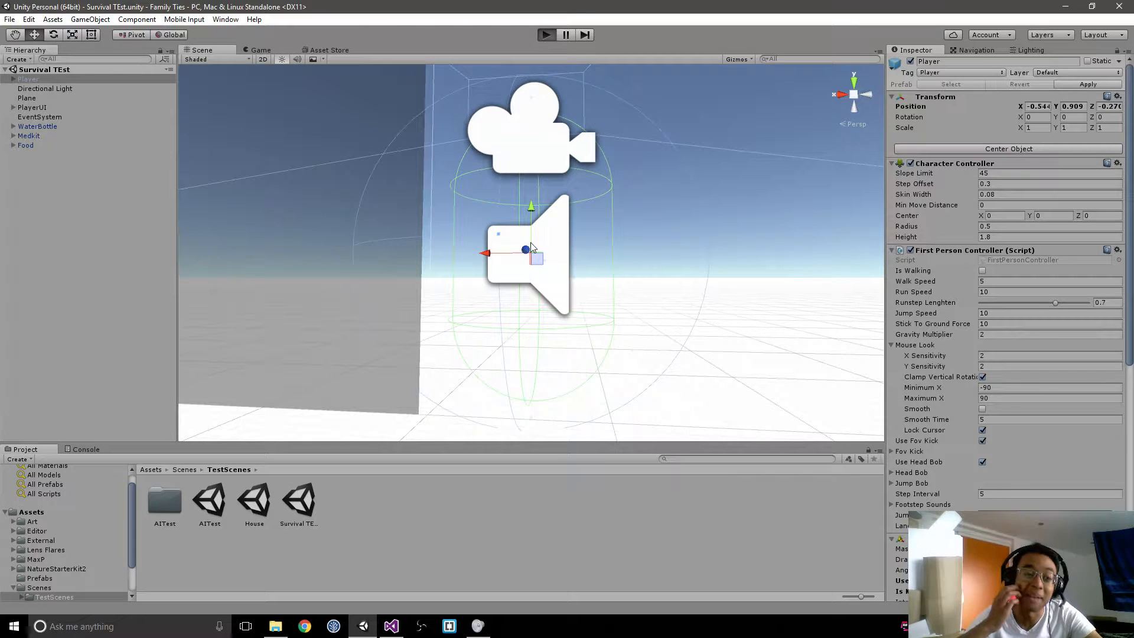
pyautogui.press('w')
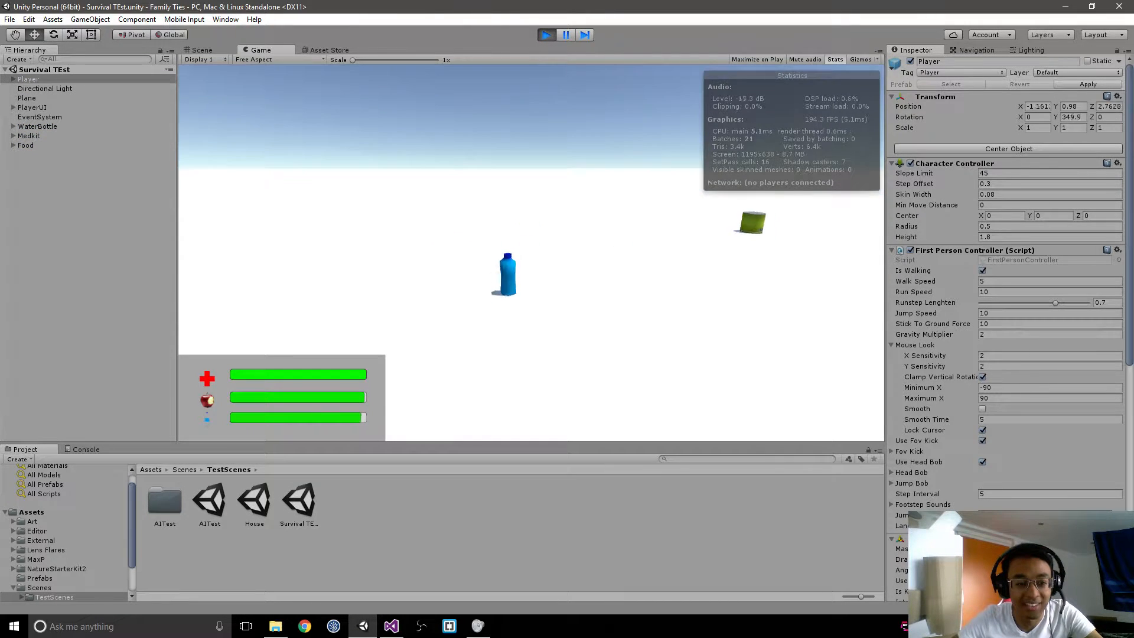
pyautogui.press('w')
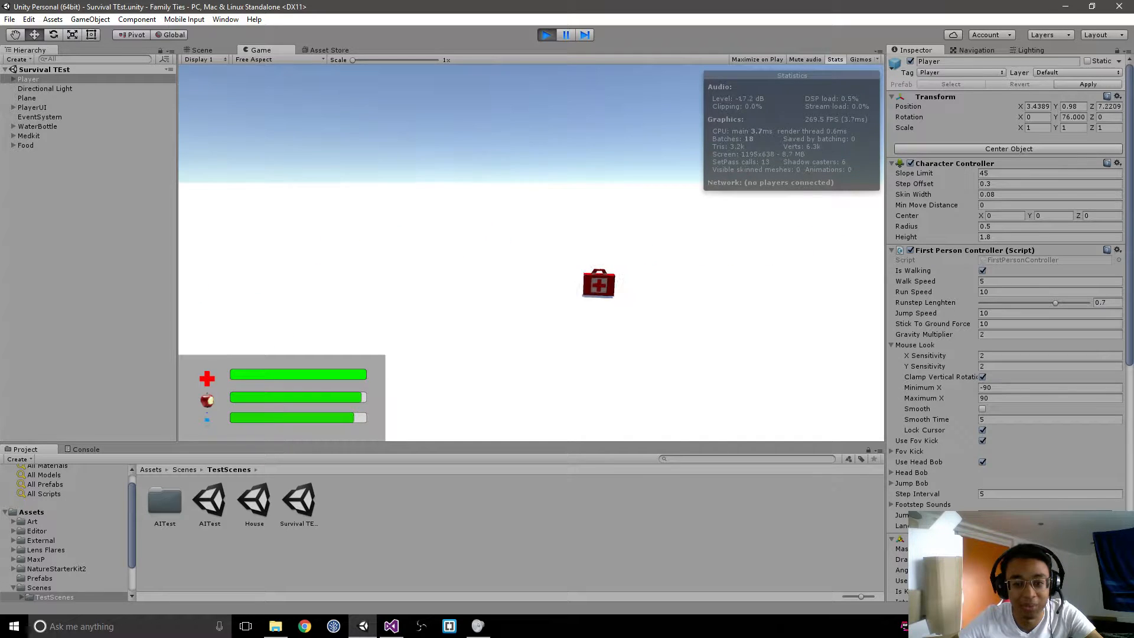
pyautogui.press('w')
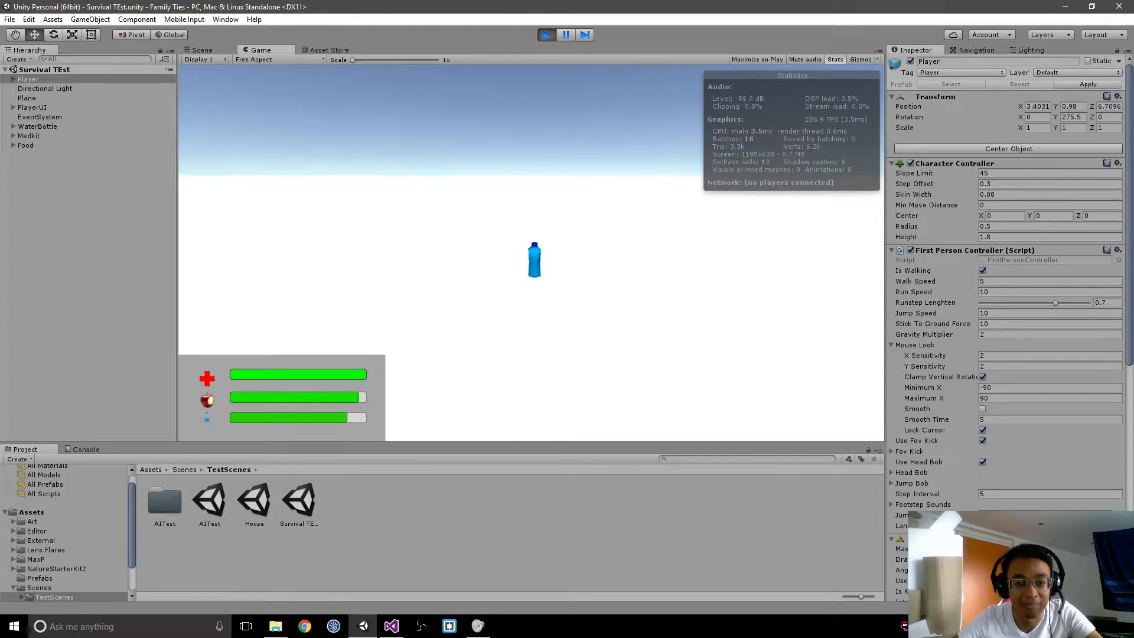
pyautogui.press('w')
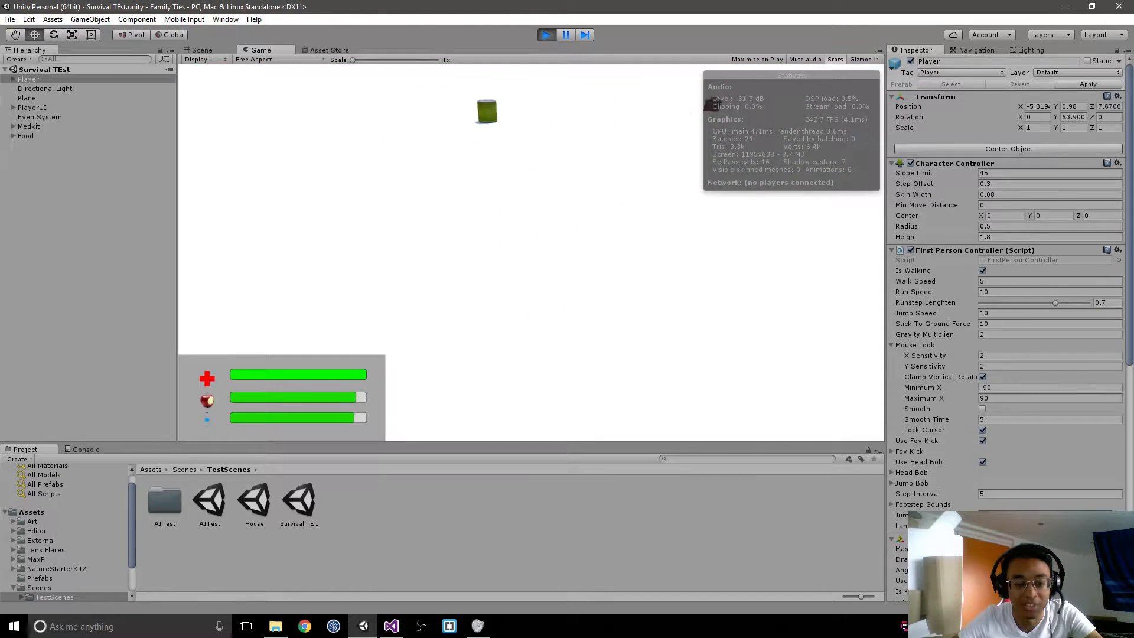
pyautogui.press('w')
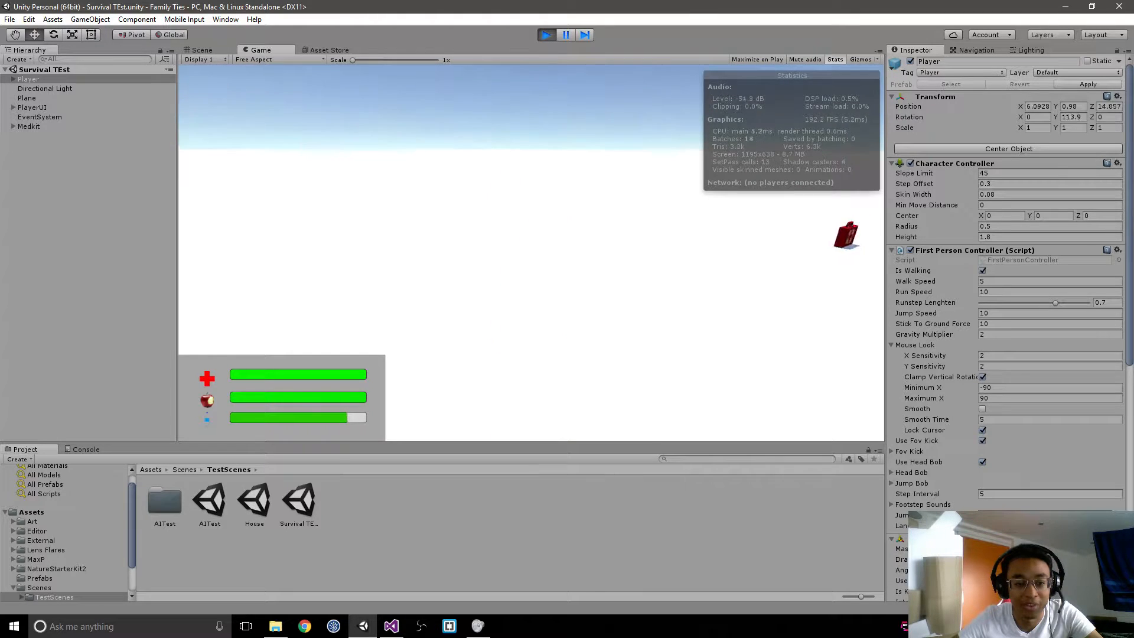
pyautogui.press('w')
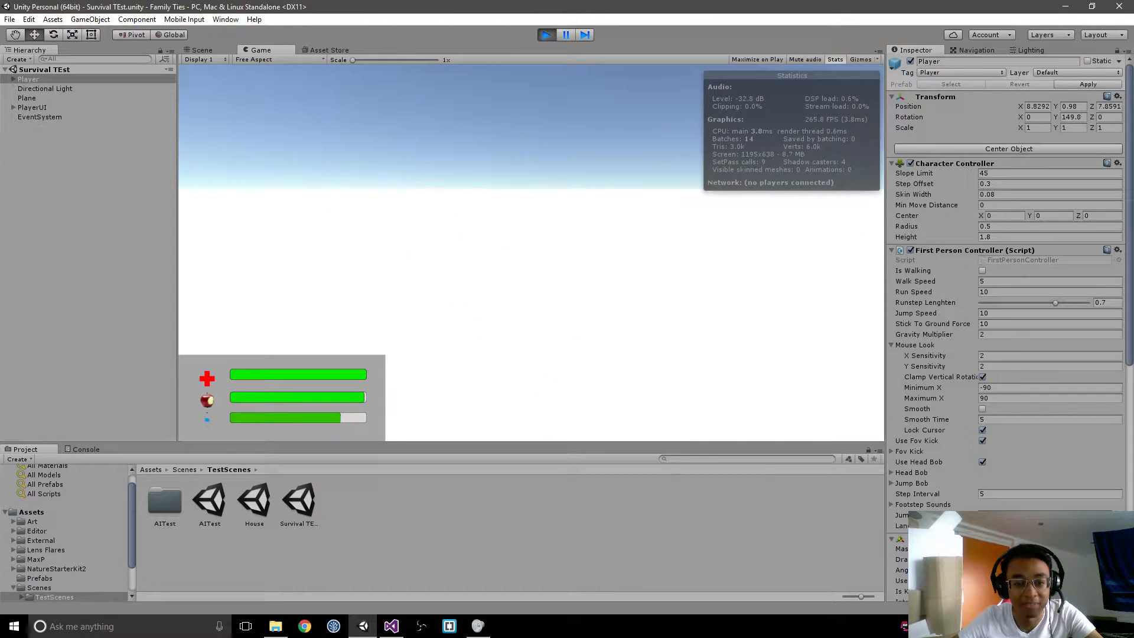
pyautogui.press('Escape')
pyautogui.click(544, 37)
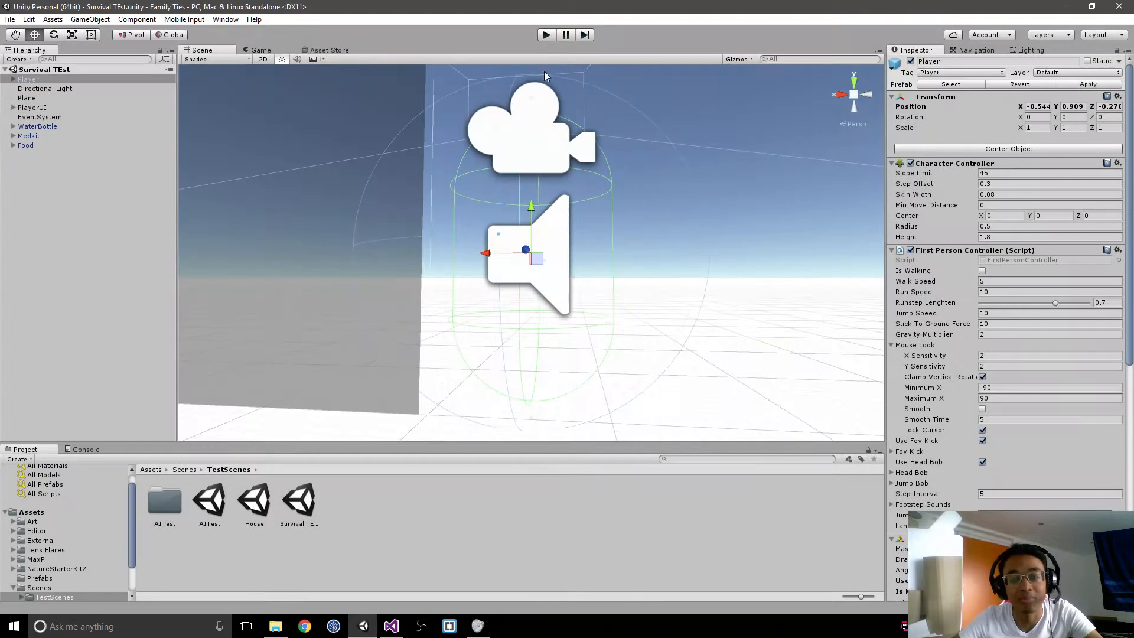
pyautogui.moveTo(603, 283); pyautogui.dragTo(572, 280, button='right')
pyautogui.scroll(-6, 571, 280)
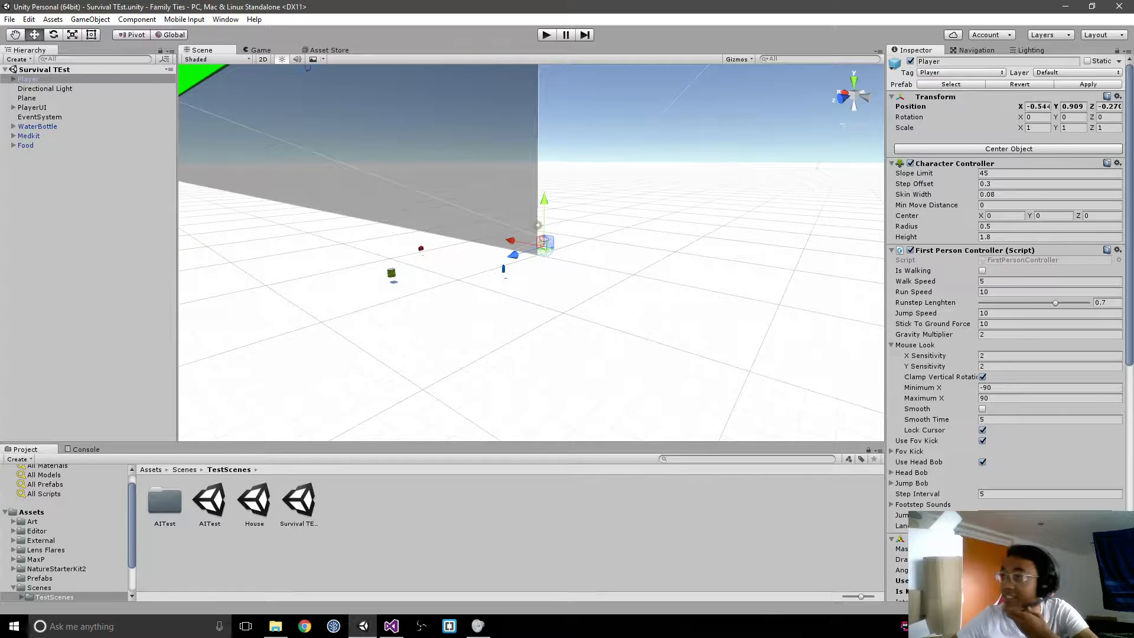
pyautogui.hotkey('alt', 'Tab')
pyautogui.hotkey('alt', 'Tab')
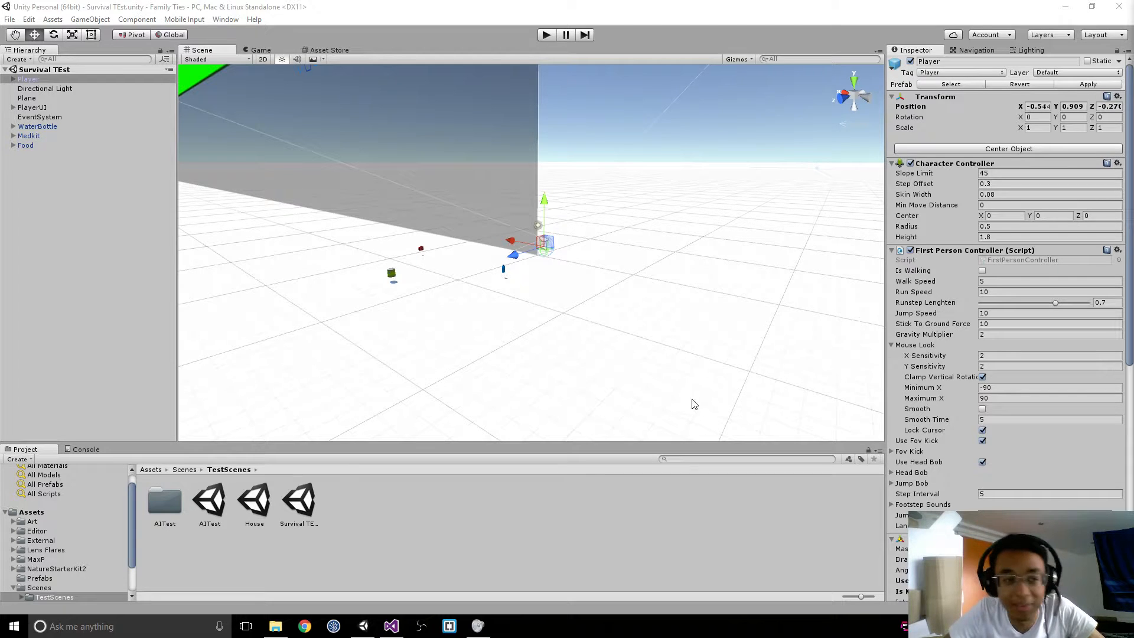
pyautogui.moveTo(509, 311); pyautogui.dragTo(297, 234, button='right')
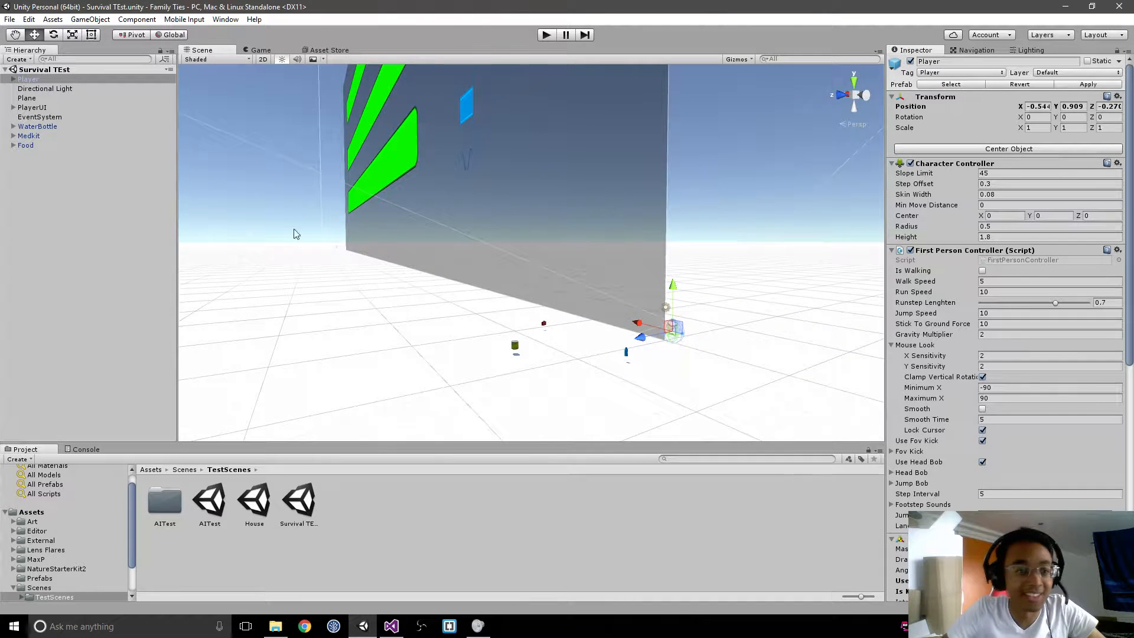
# Step: Apply the Player object's changes to its prefab and check the slider references in its Player script
pyautogui.click(36, 108)
pyautogui.scroll(-2, 59, 551)
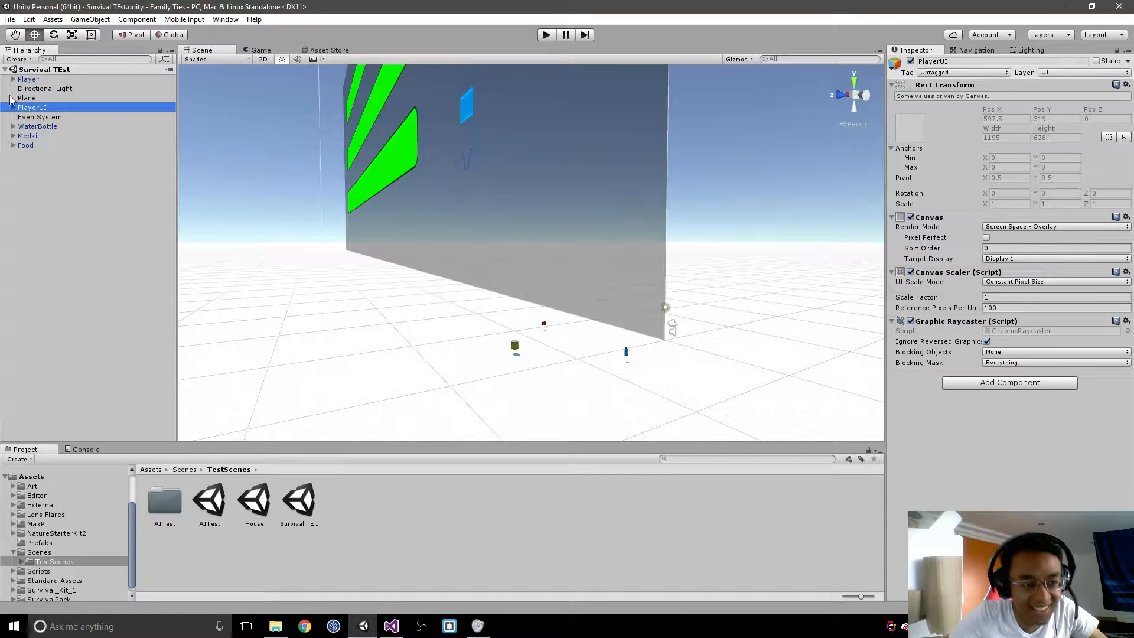
pyautogui.click(49, 79)
pyautogui.click(1070, 85)
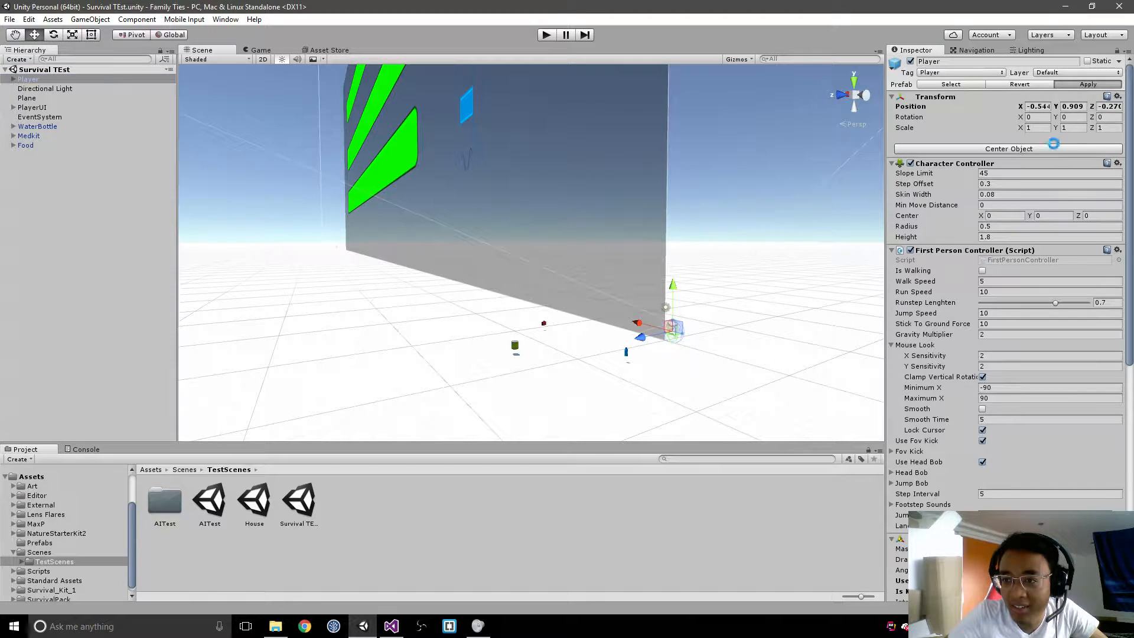
pyautogui.scroll(-10, 997, 264)
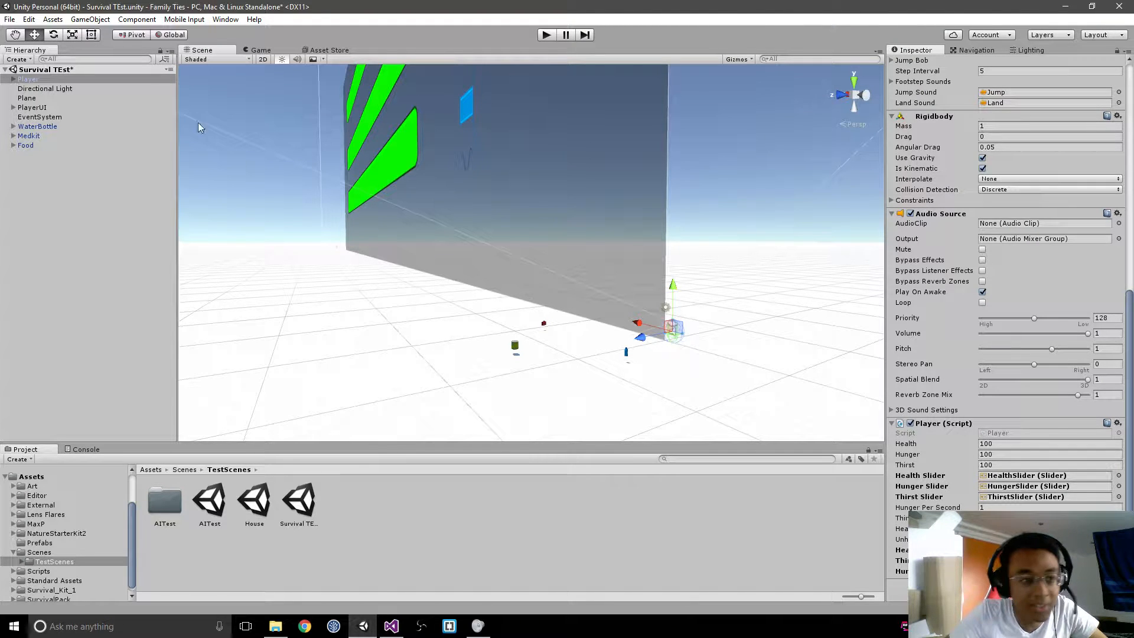
# Step: Make PlayerUI a child of the Player object, apply the change to the Player prefab, and review its Player script
pyautogui.moveTo(36, 111); pyautogui.dragTo(53, 81)
pyautogui.click(40, 80)
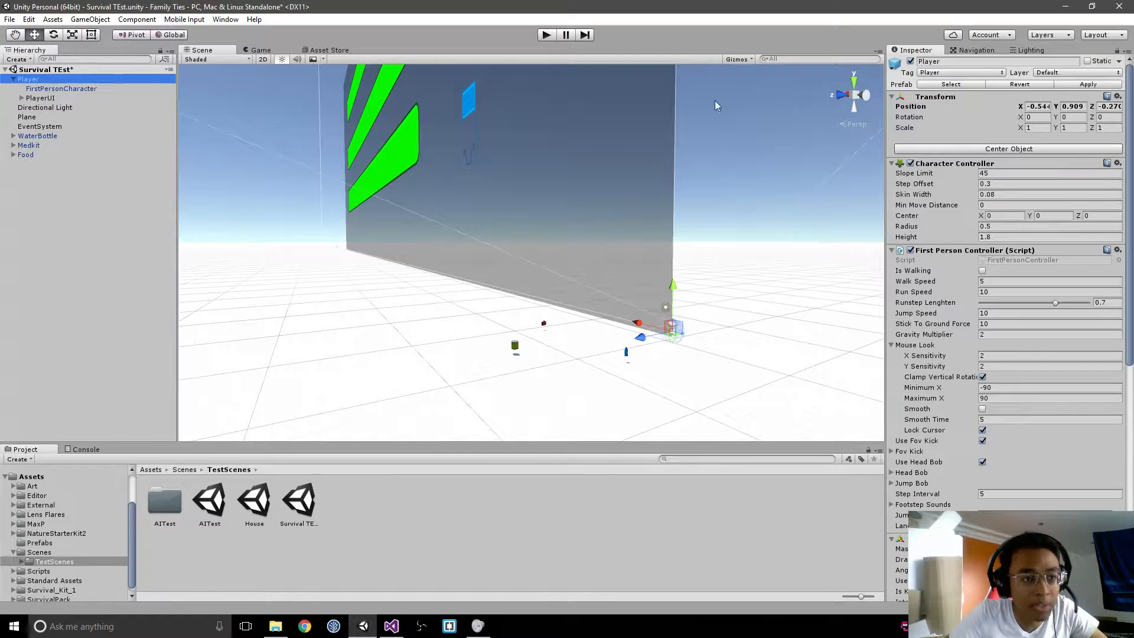
pyautogui.click(1063, 84)
pyautogui.scroll(-10, 1038, 251)
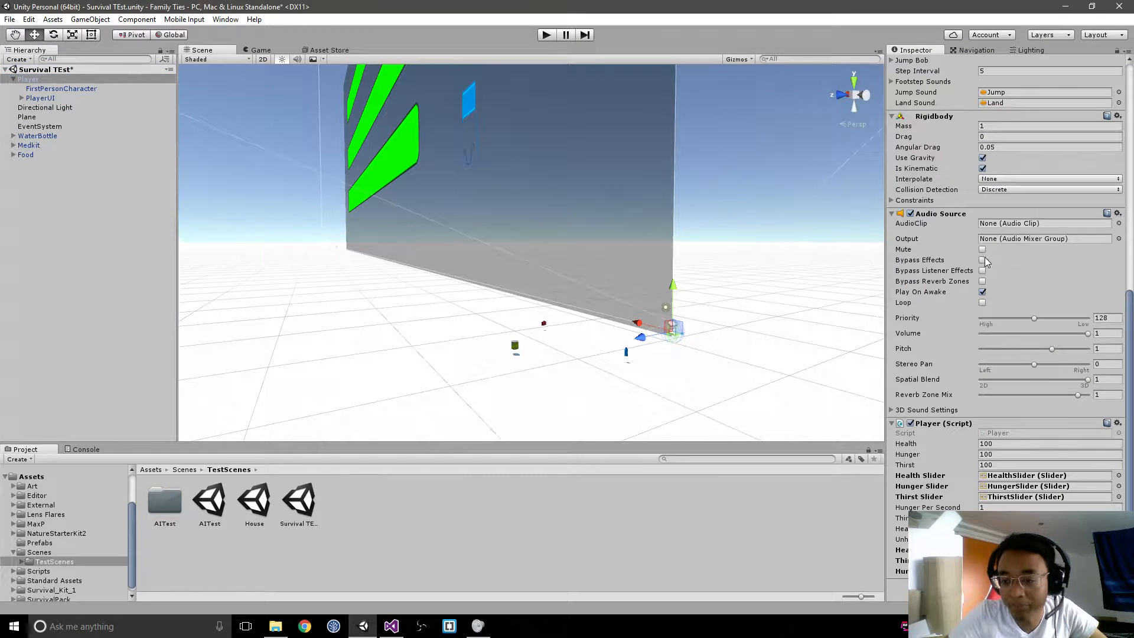
pyautogui.scroll(10, 985, 262)
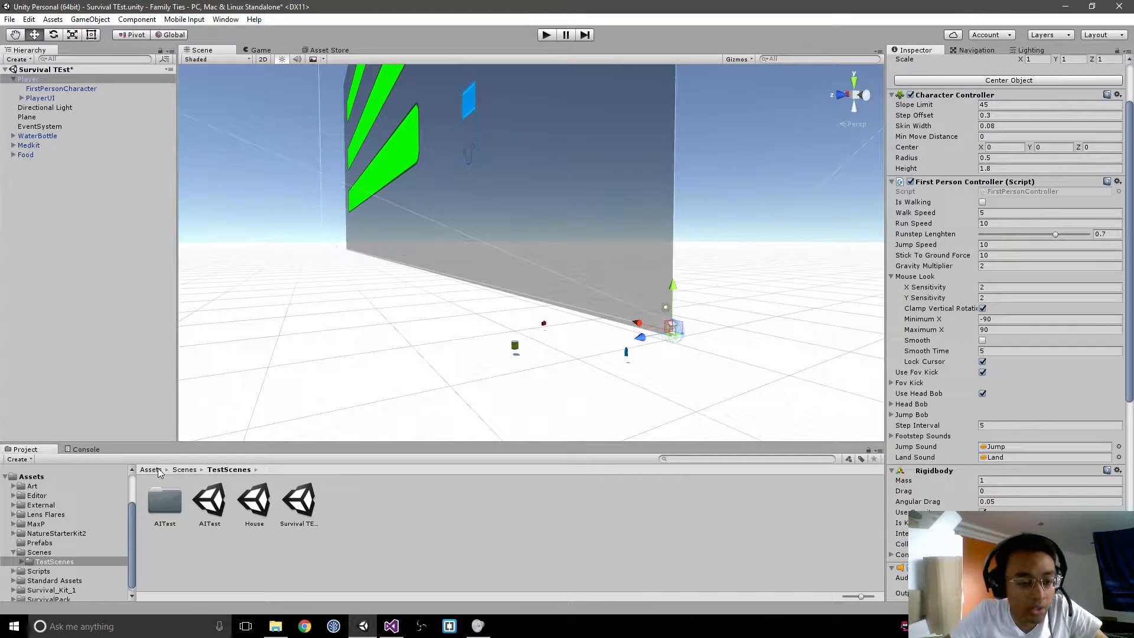
# Step: Locate the Player object's source prefab in the Prefabs folder and expand it to inspect its child objects
pyautogui.click(151, 469)
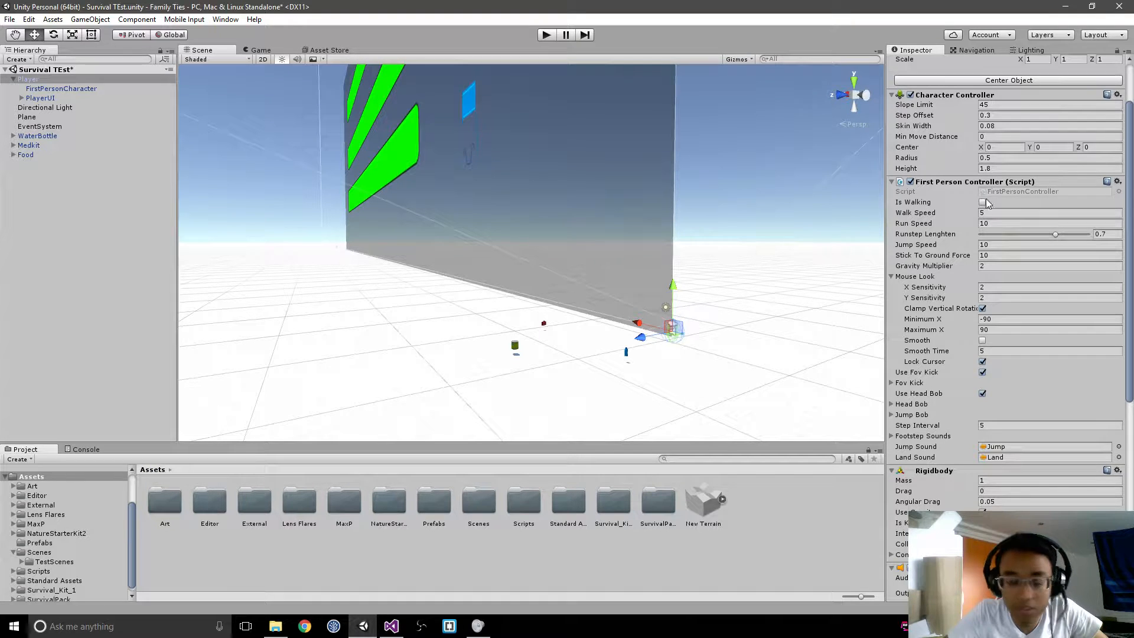
pyautogui.scroll(3, 1090, 146)
pyautogui.click(951, 85)
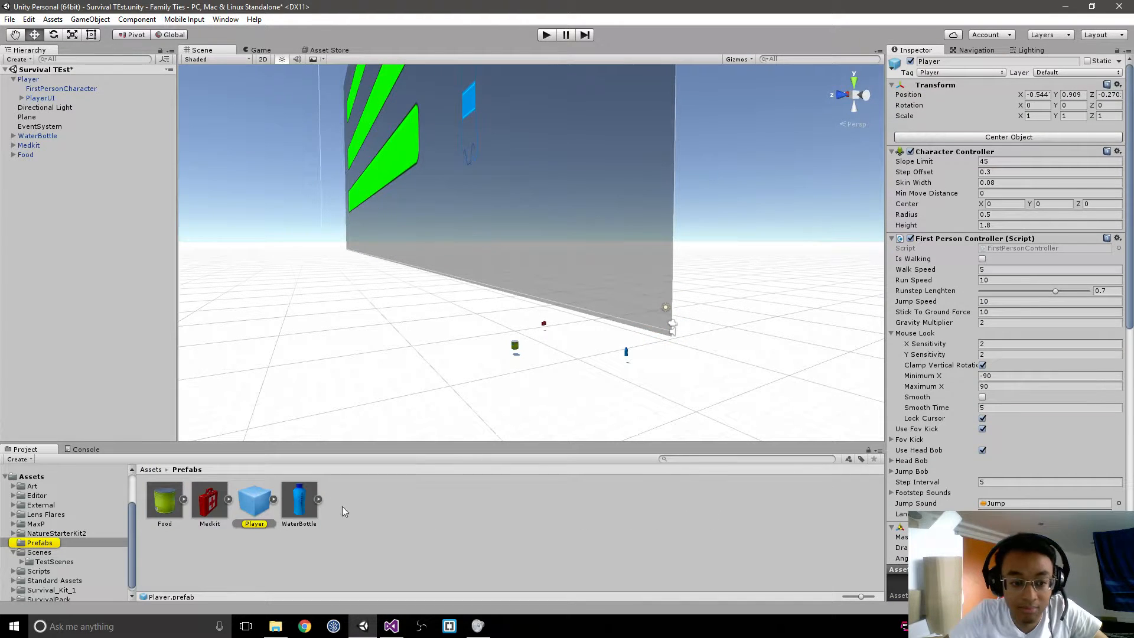
pyautogui.click(259, 508)
pyautogui.click(273, 501)
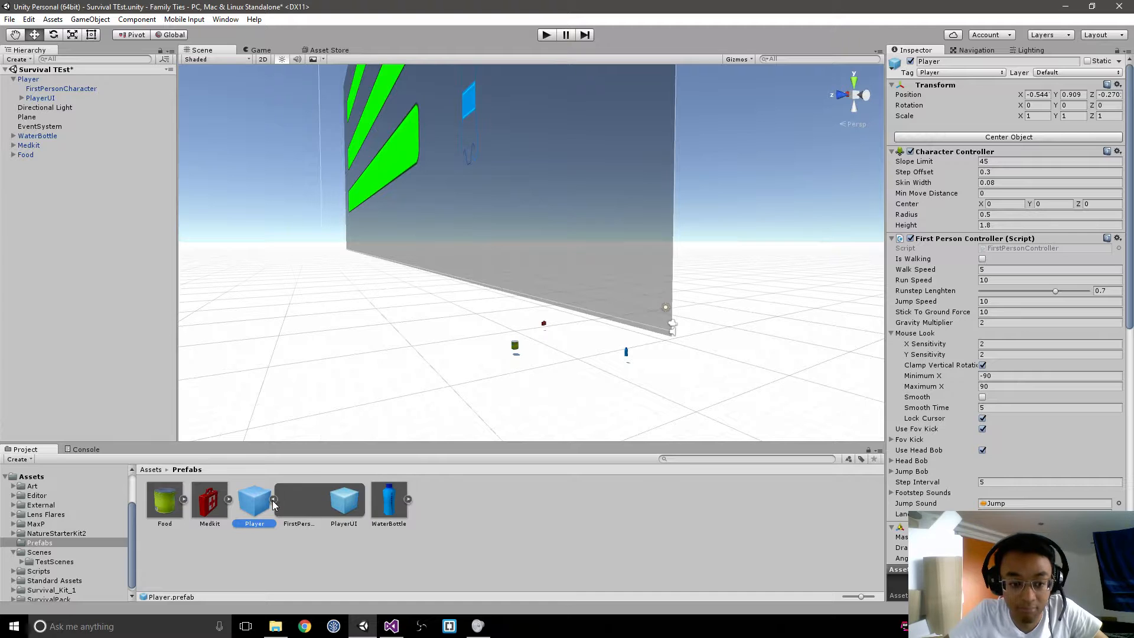
pyautogui.click(274, 502)
# Step: Open Scene_1 from the Scenes folder, saving the modified Survival TEst scene
pyautogui.click(152, 471)
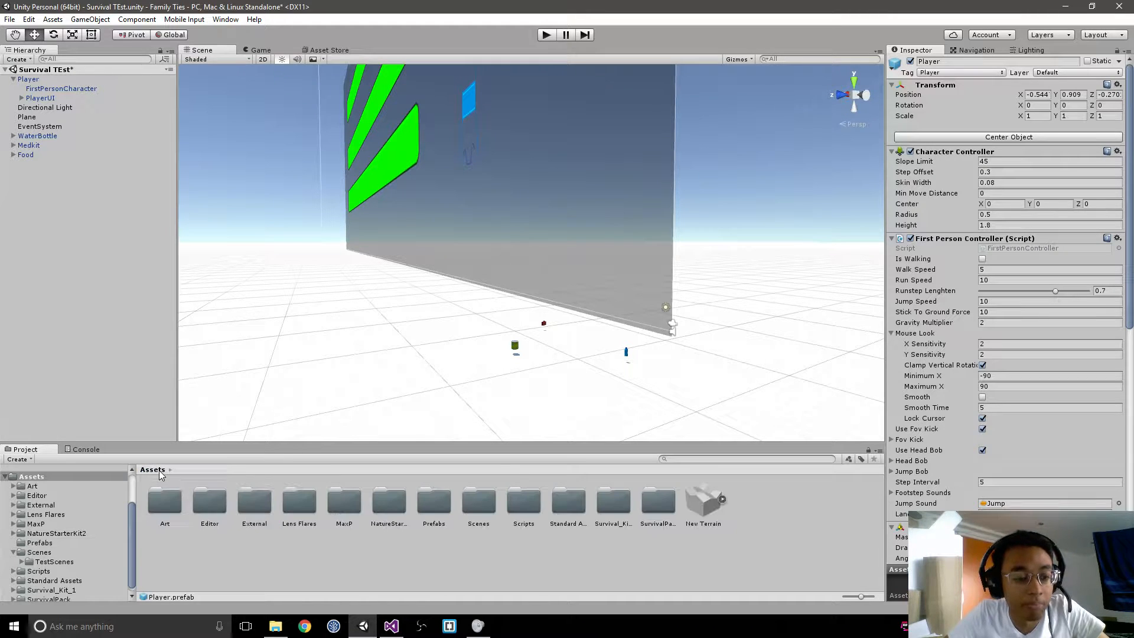
pyautogui.doubleClick(464, 505)
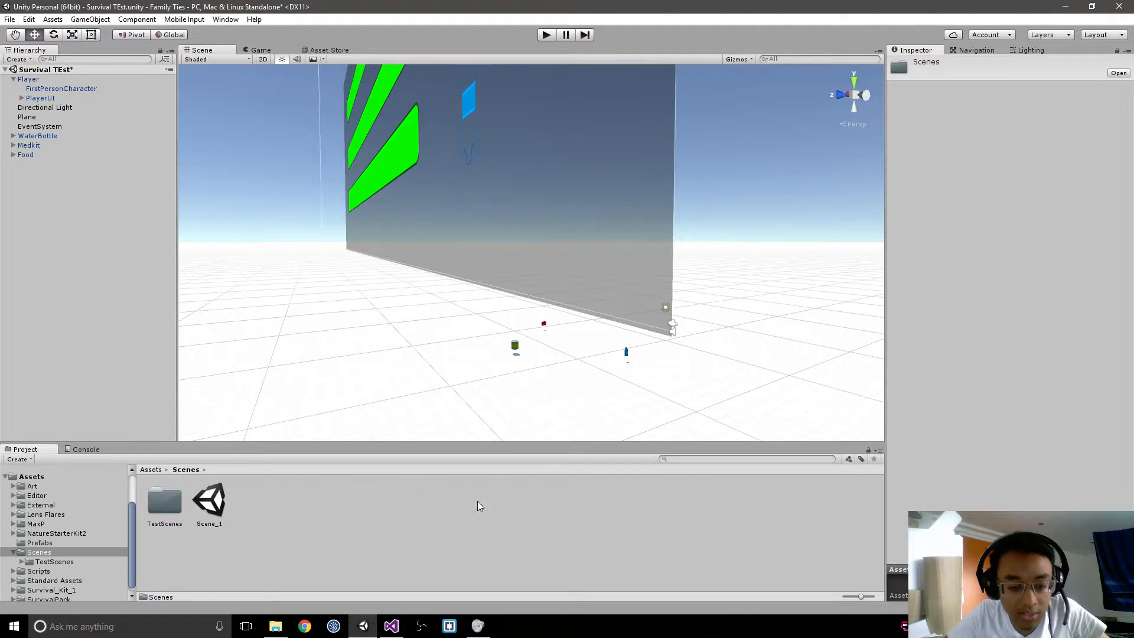
pyautogui.doubleClick(210, 502)
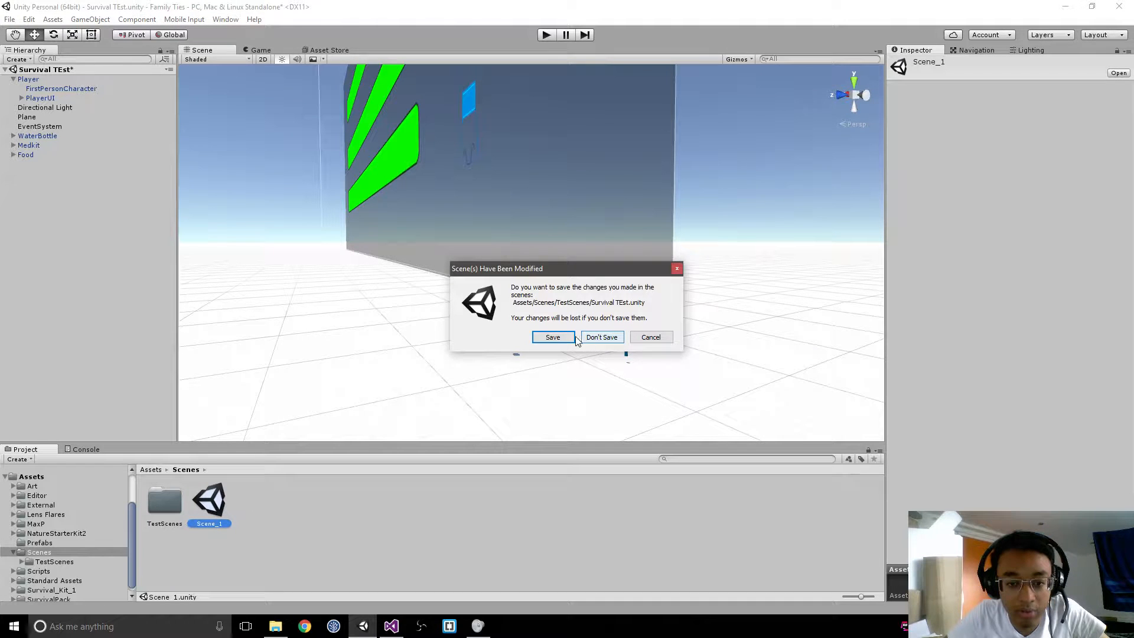
pyautogui.click(552, 336)
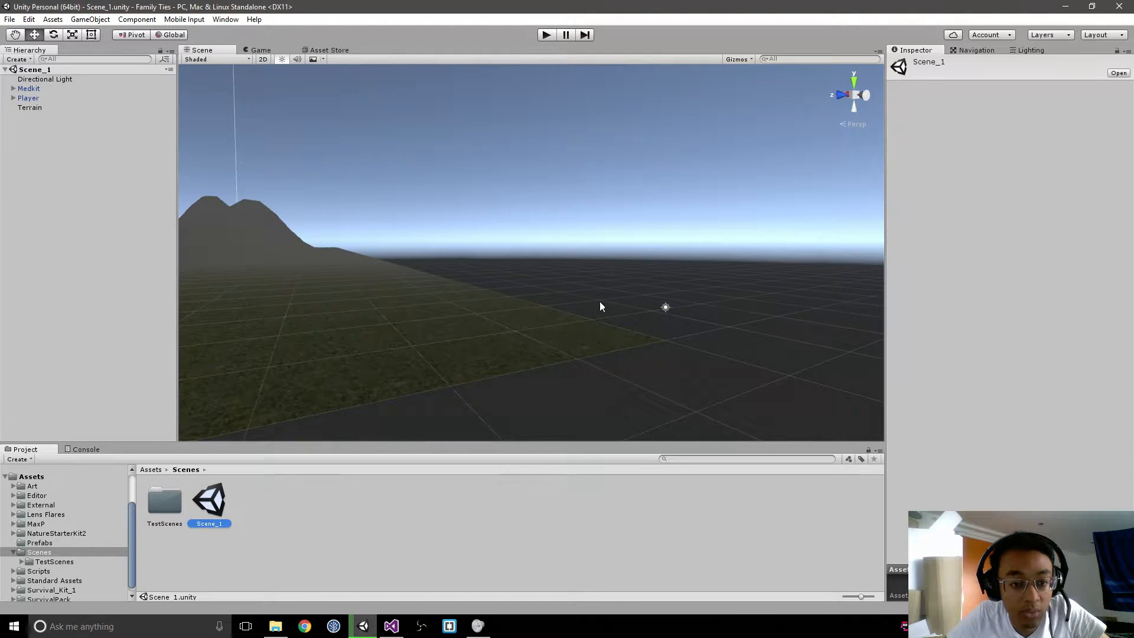
# Step: Select the Player object in Scene_1 and frame it on the forest path in the scene view
pyautogui.moveTo(600, 303); pyautogui.dragTo(400, 285, button='right')
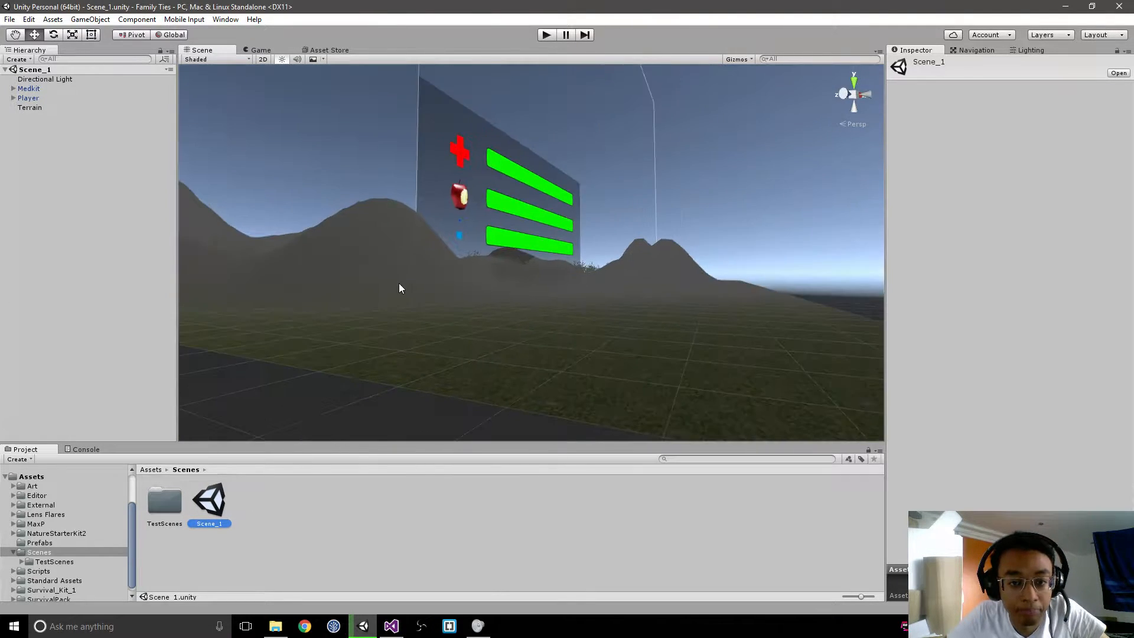
pyautogui.click(28, 98)
pyautogui.scroll(3, 502, 297)
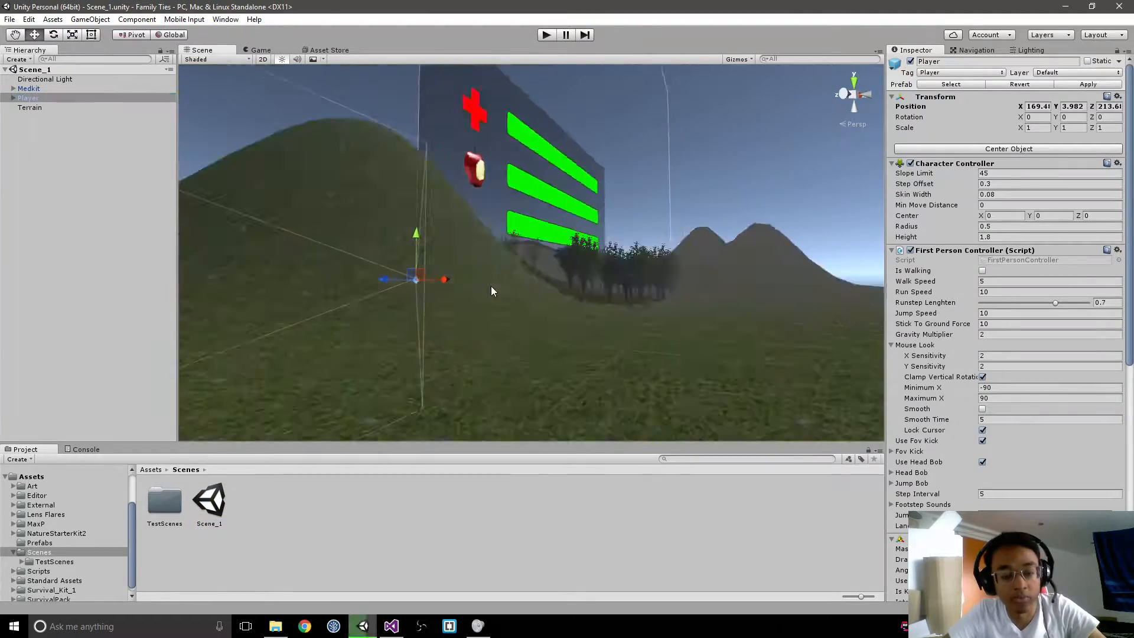
pyautogui.press('f')
pyautogui.moveTo(531, 315); pyautogui.dragTo(488, 381, button='right')
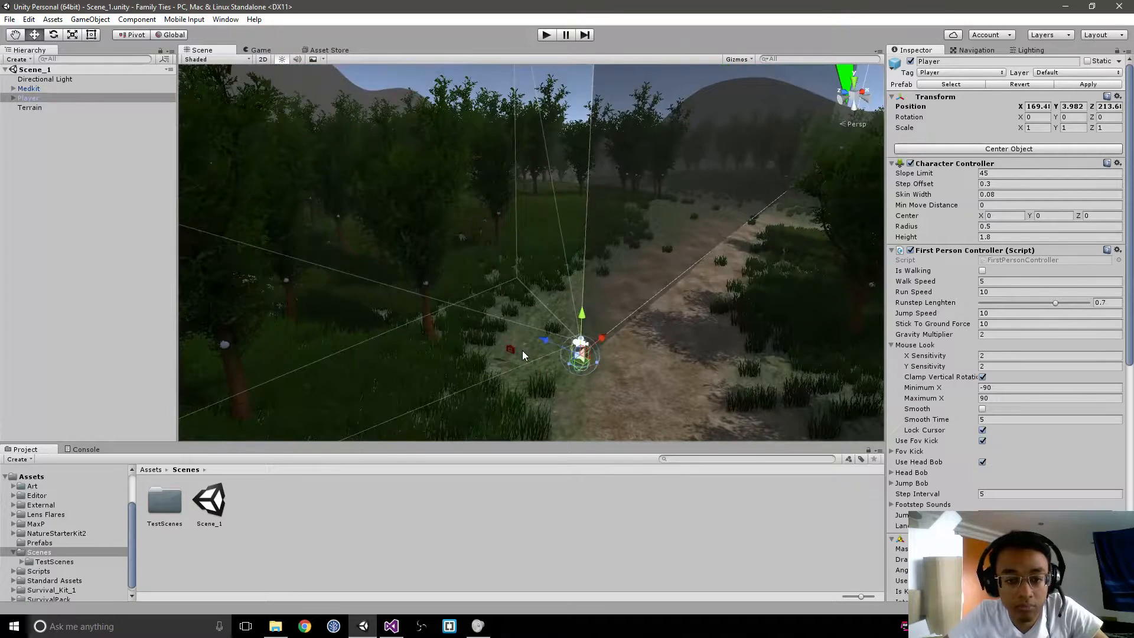
# Step: Play-test Scene_1 by collecting the medkit and walking through the forest, and stop the test
pyautogui.click(546, 35)
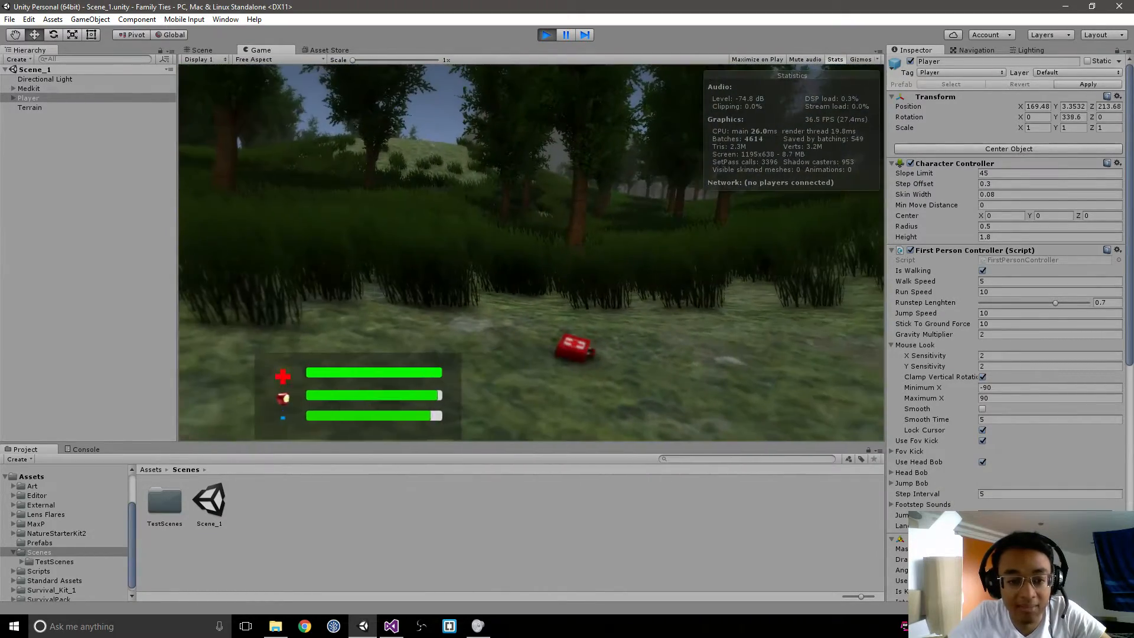
pyautogui.press('w')
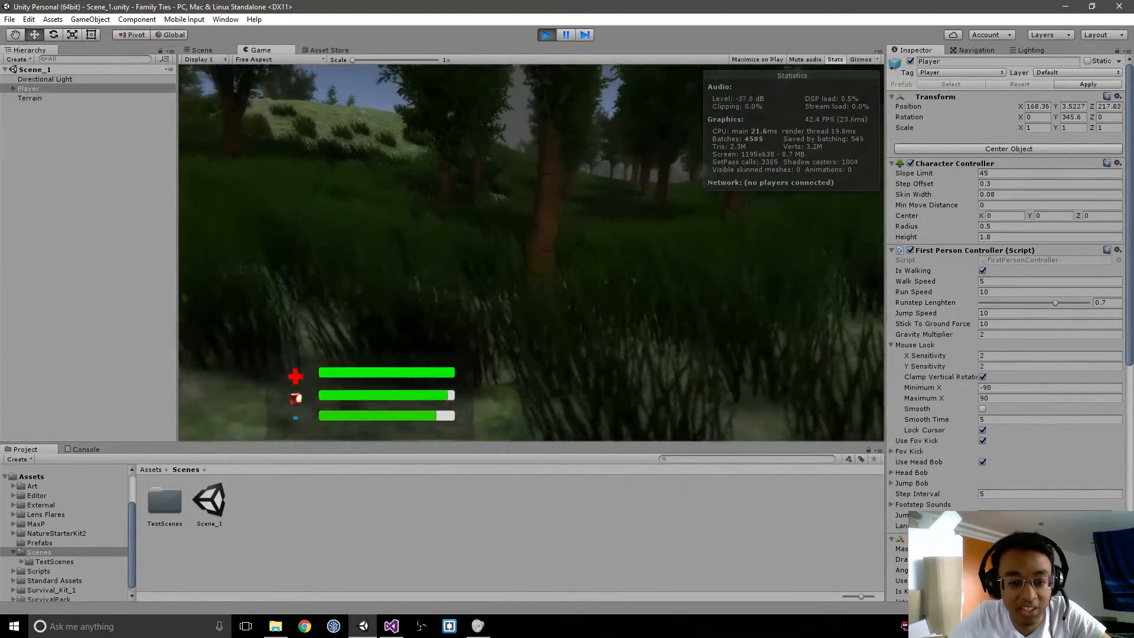
pyautogui.press('w')
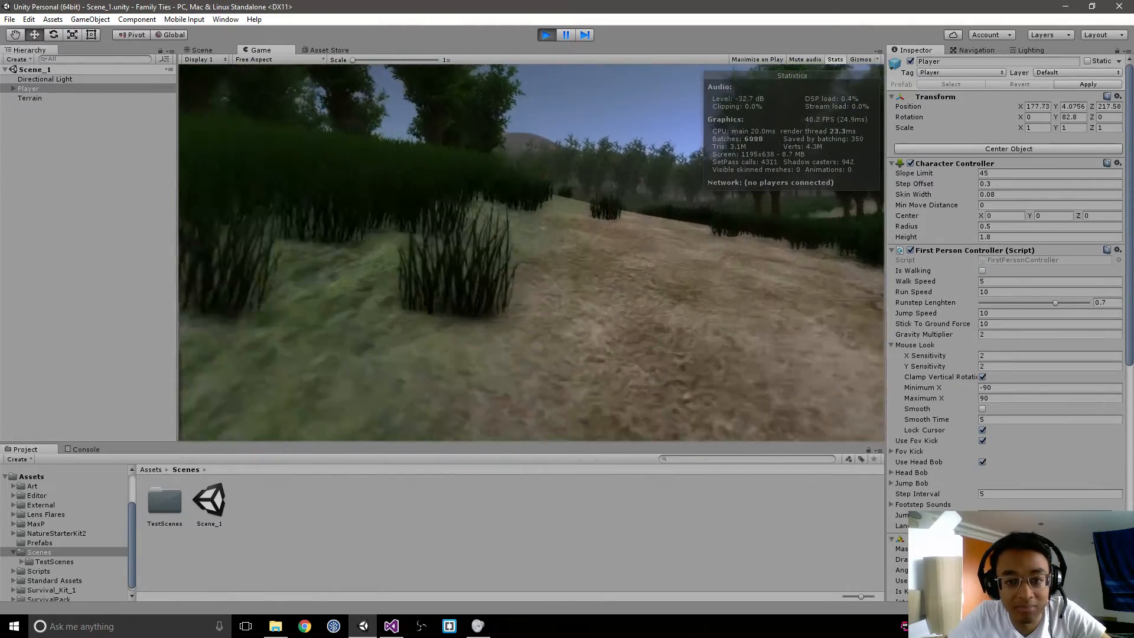
pyautogui.press('w')
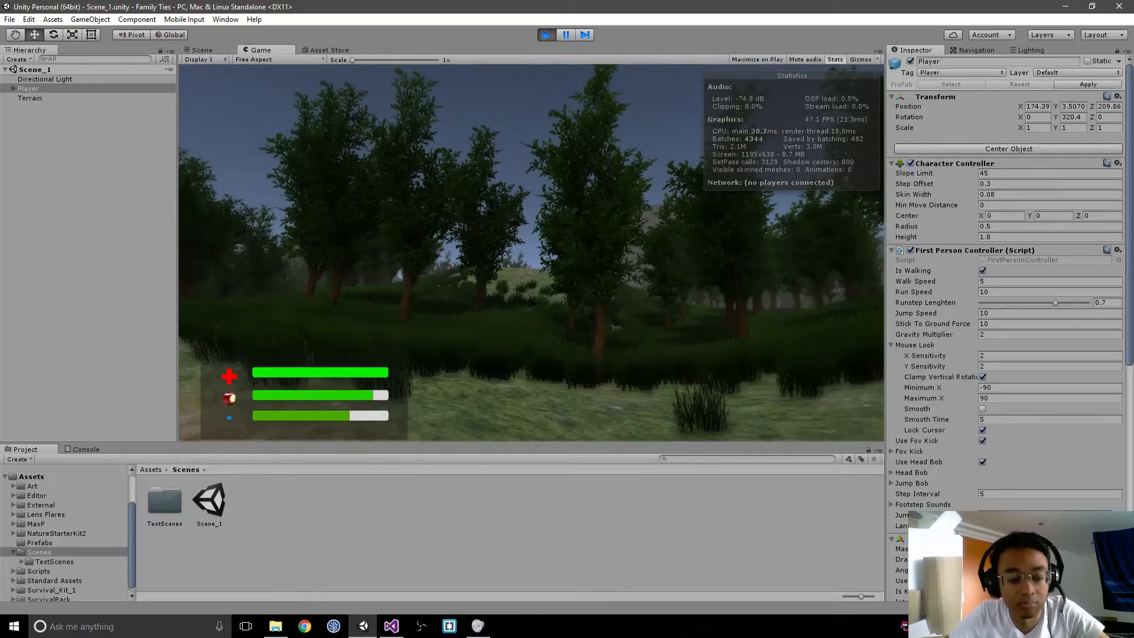
pyautogui.press('Escape')
pyautogui.hotkey('ctrl', 'p')
# Step: Set the PlayerUI canvas's render mode to Screen Space - Camera and assign FirstPersonCharacter as its render camera
pyautogui.click(28, 97)
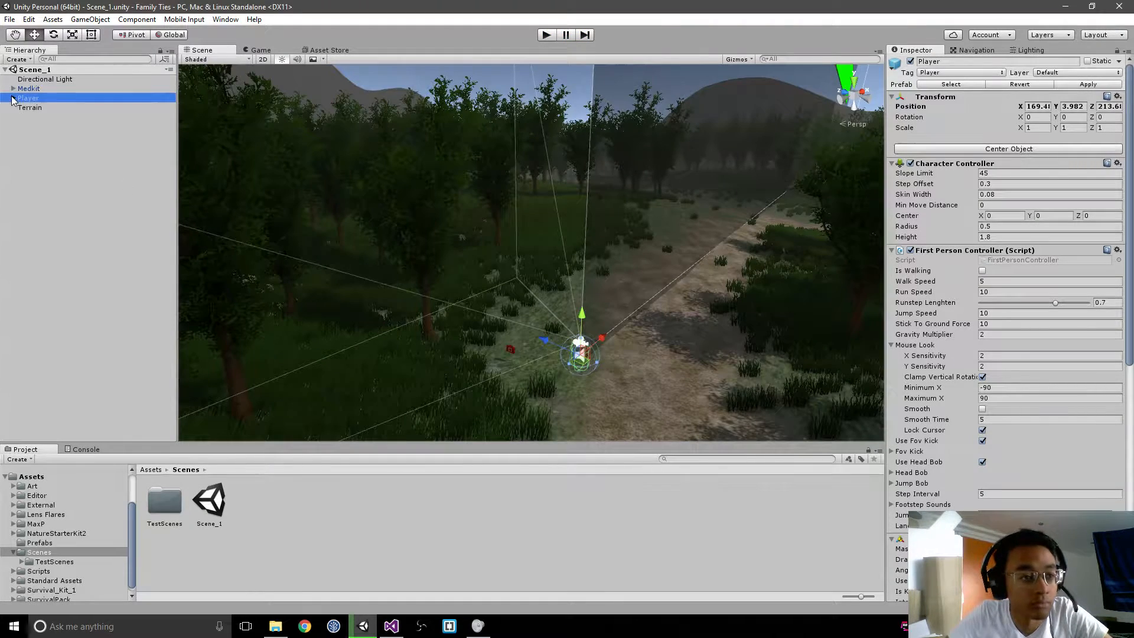
pyautogui.click(13, 98)
pyautogui.click(36, 108)
pyautogui.click(40, 117)
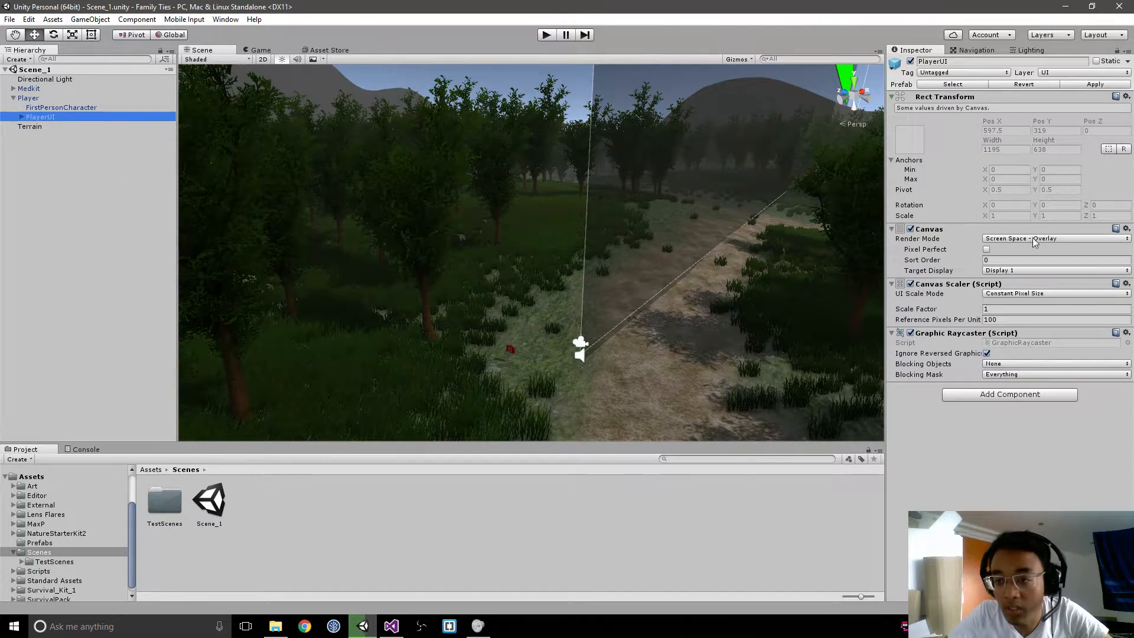
pyautogui.click(1040, 239)
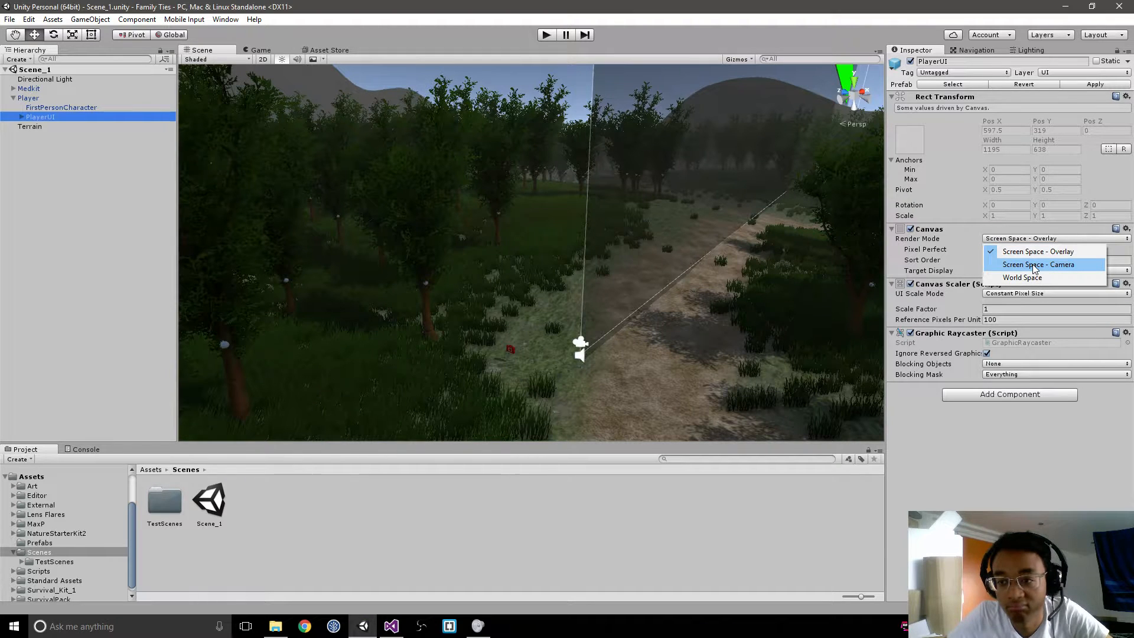
pyautogui.click(1035, 265)
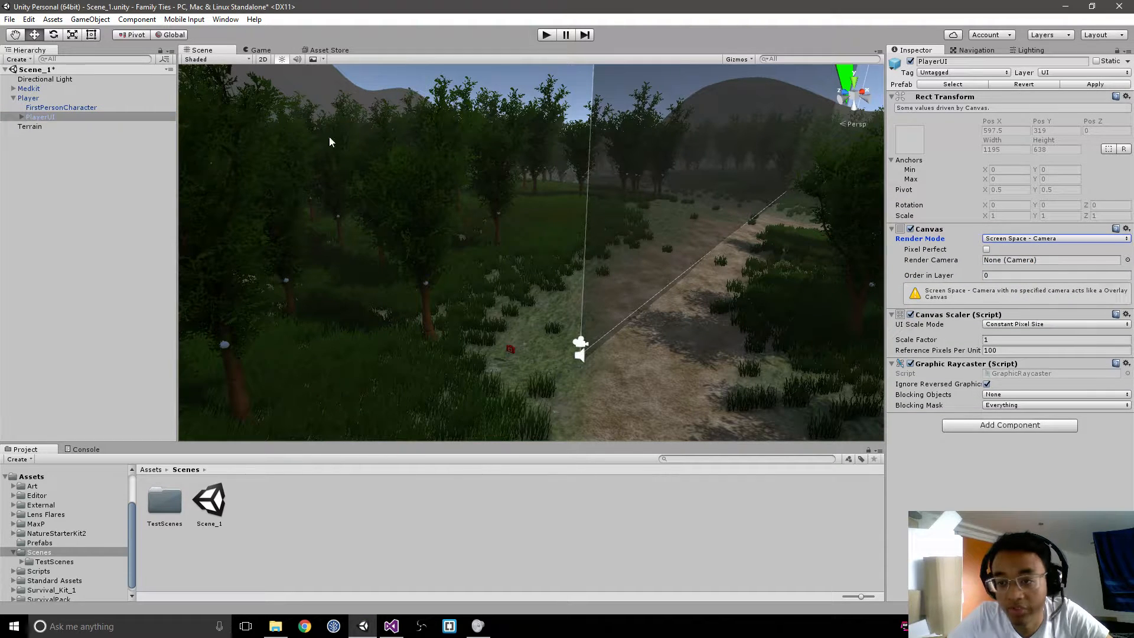
pyautogui.click(1007, 261)
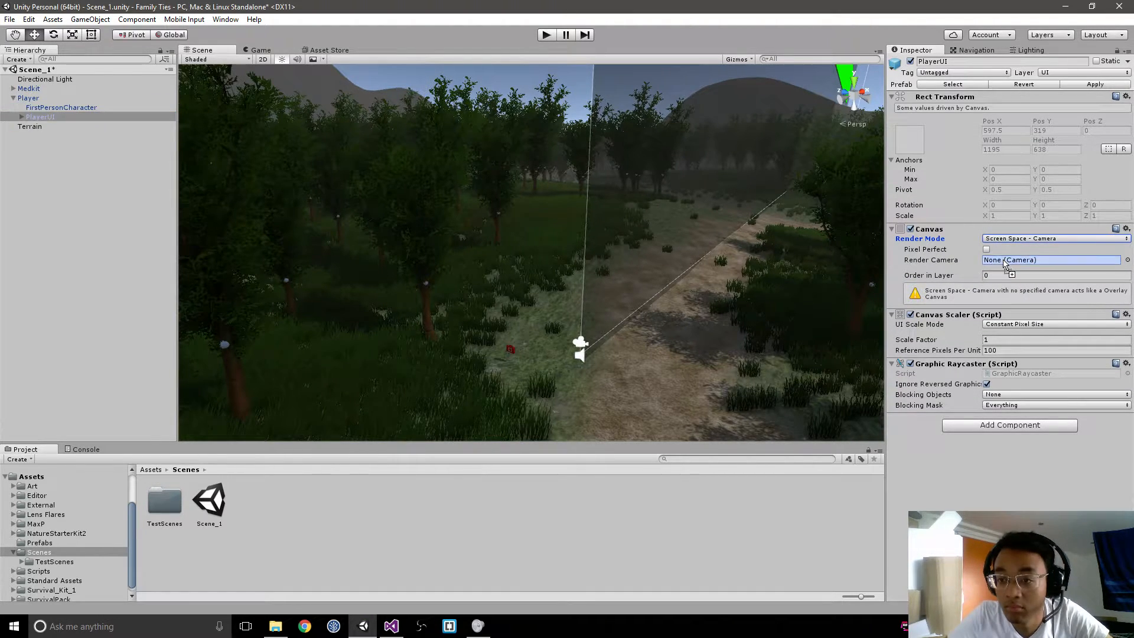
pyautogui.moveTo(1006, 264); pyautogui.dragTo(1012, 263)
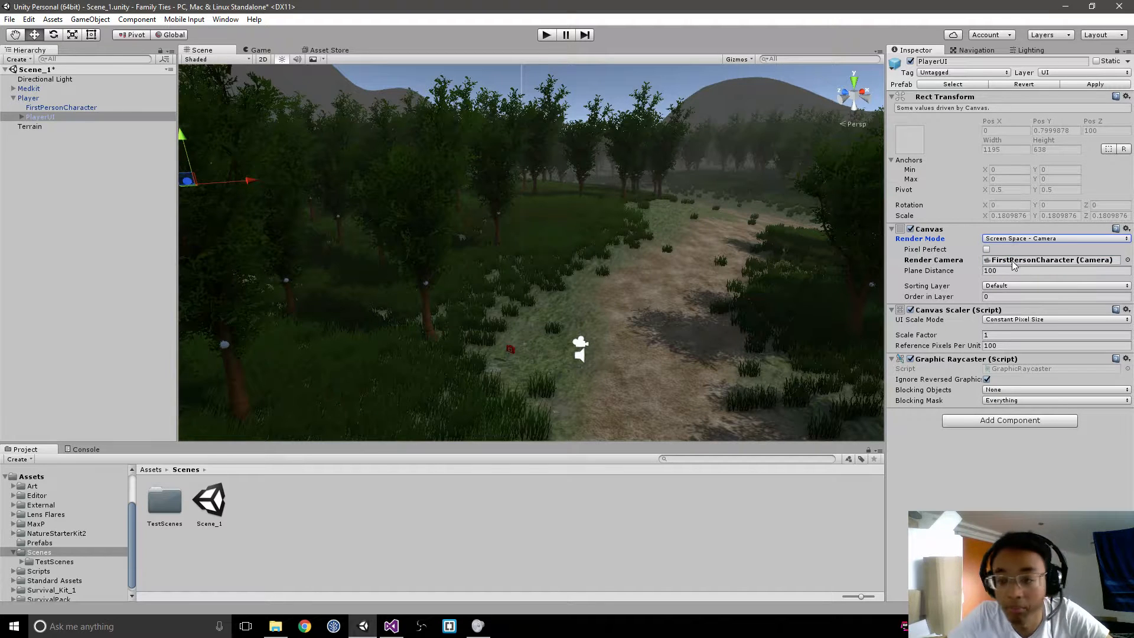
# Step: Try plane distances of 1, 0, 0.1 and 0.5 for the PlayerUI canvas, checking the game view, and set it to 0.4
pyautogui.click(1005, 273)
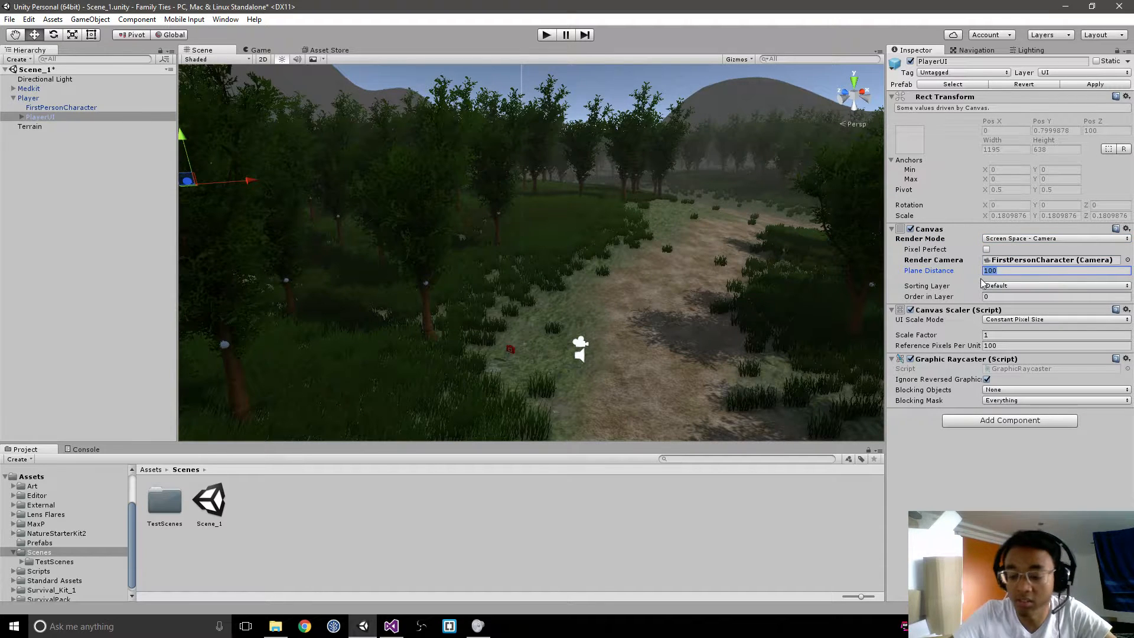
pyautogui.write('1')
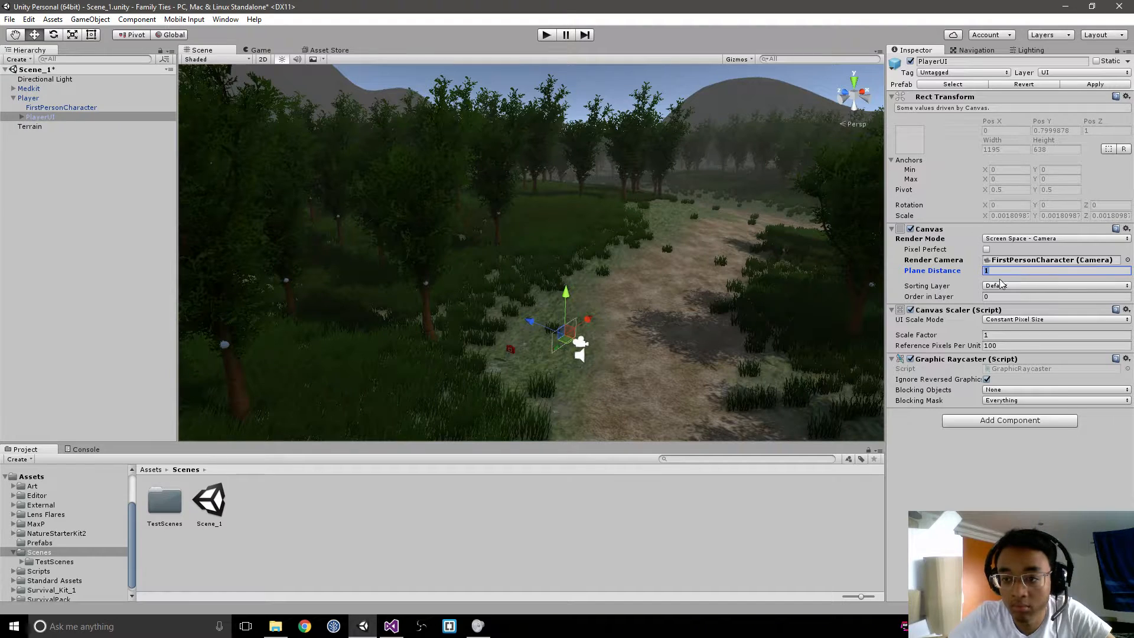
pyautogui.write('0')
pyautogui.click(1004, 273)
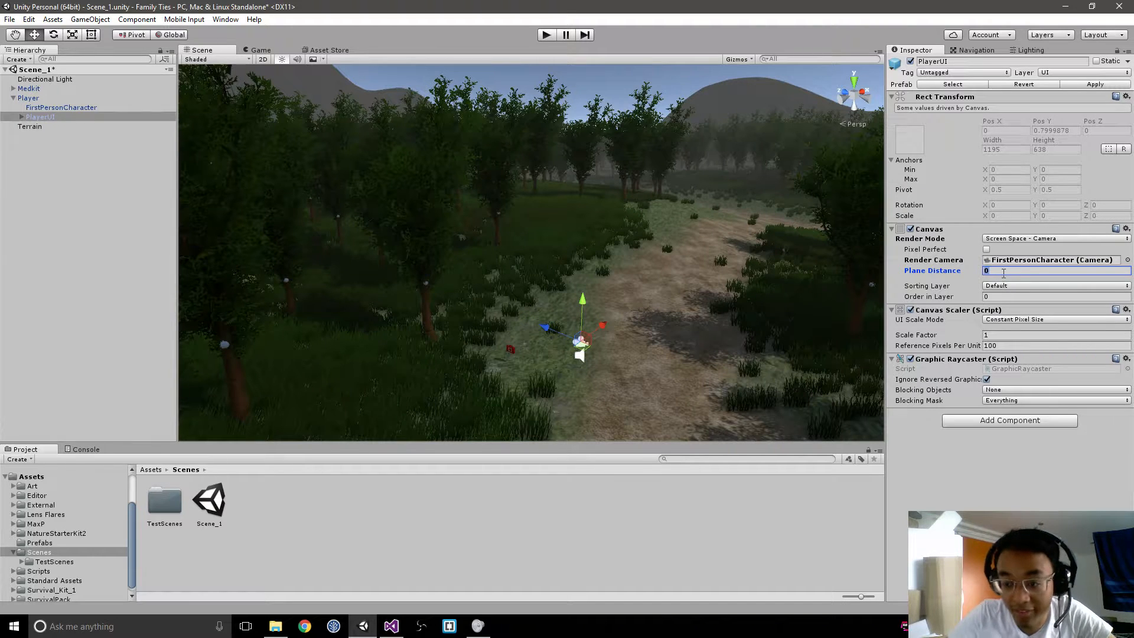
pyautogui.write('0.1')
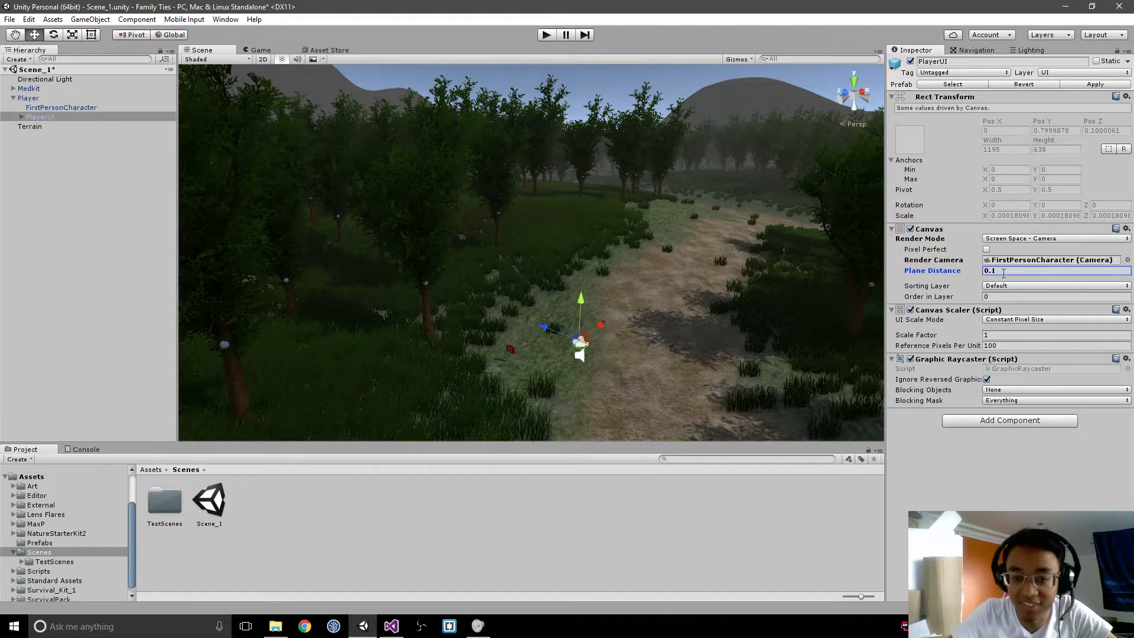
pyautogui.click(262, 51)
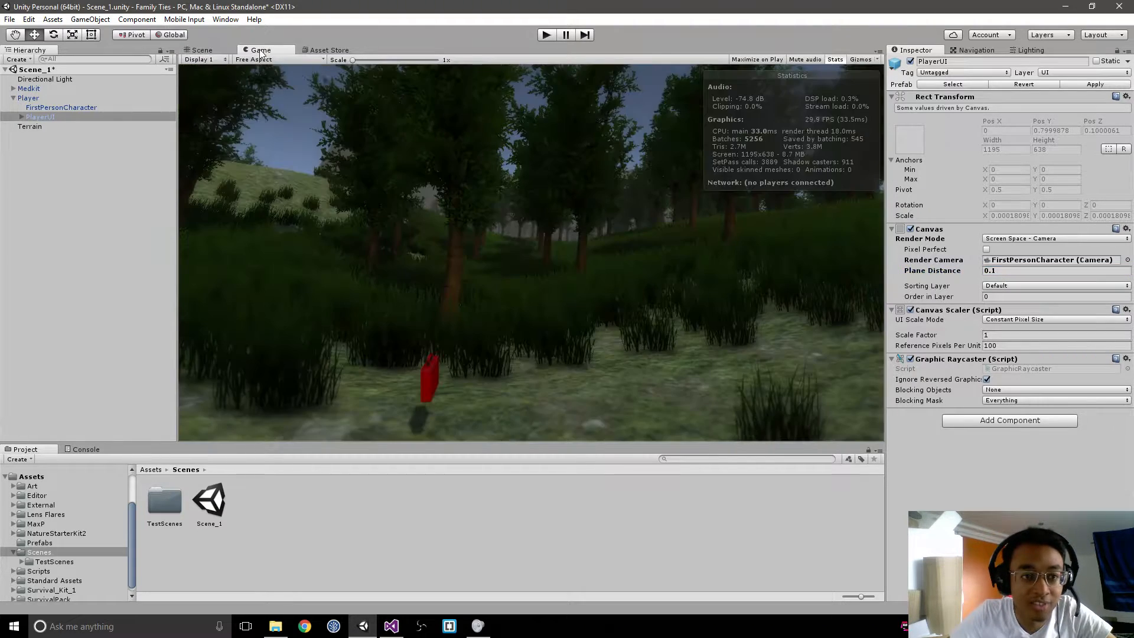
pyautogui.click(1007, 271)
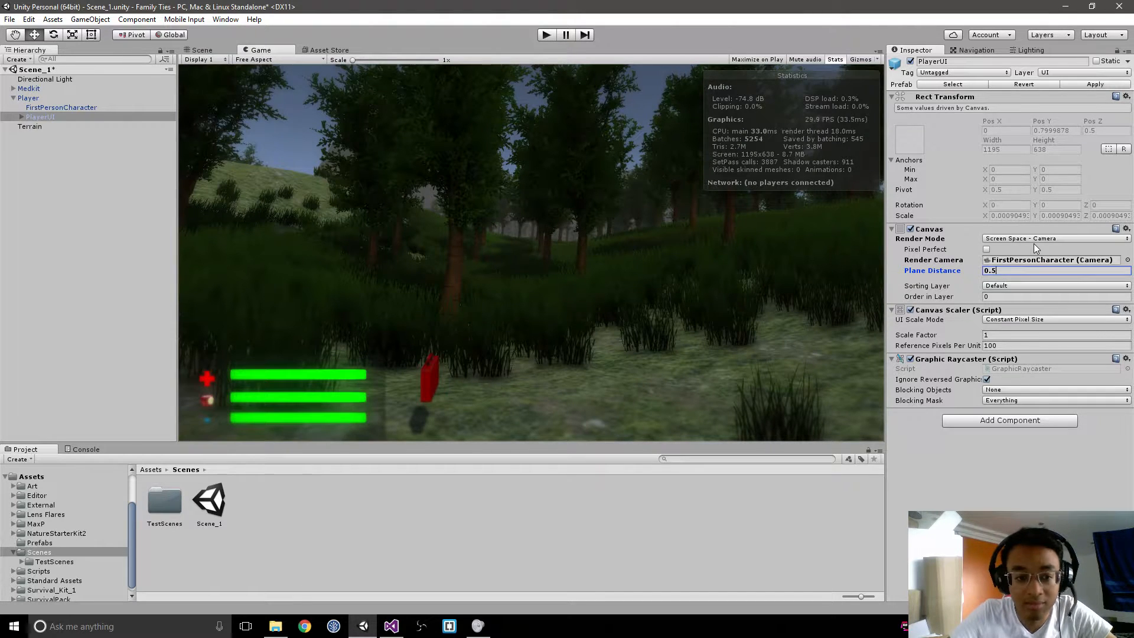
pyautogui.press('BackSpace')
pyautogui.write('4')
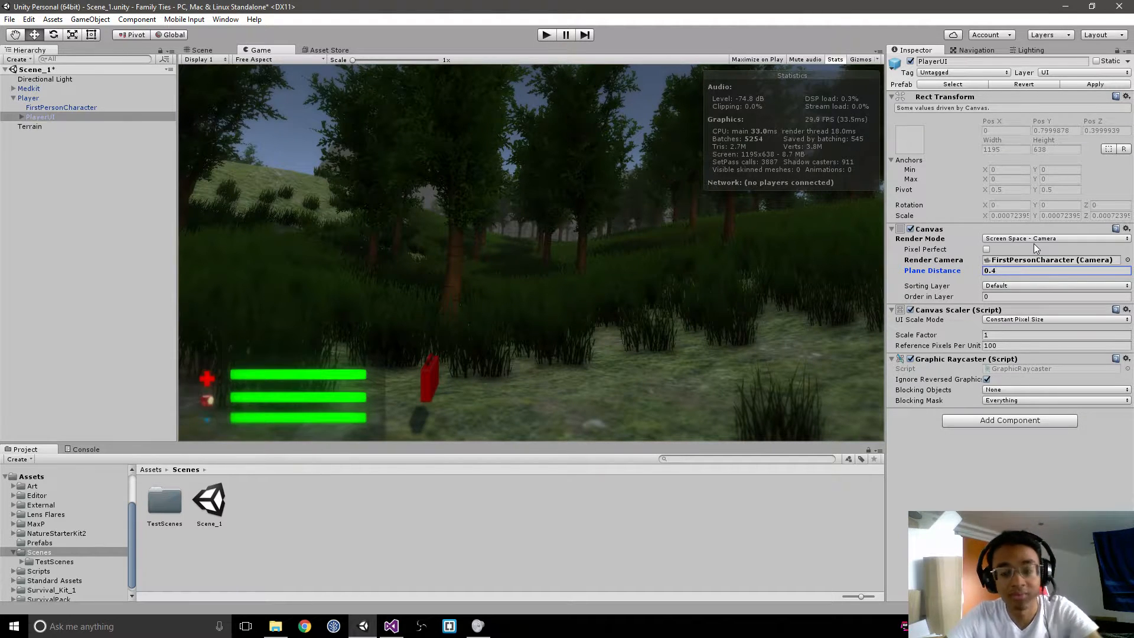
# Step: Toggle the Depth Of Field and Bloom Optimized effects on FirstPersonCharacter to compare their influence on the UI
pyautogui.click(60, 107)
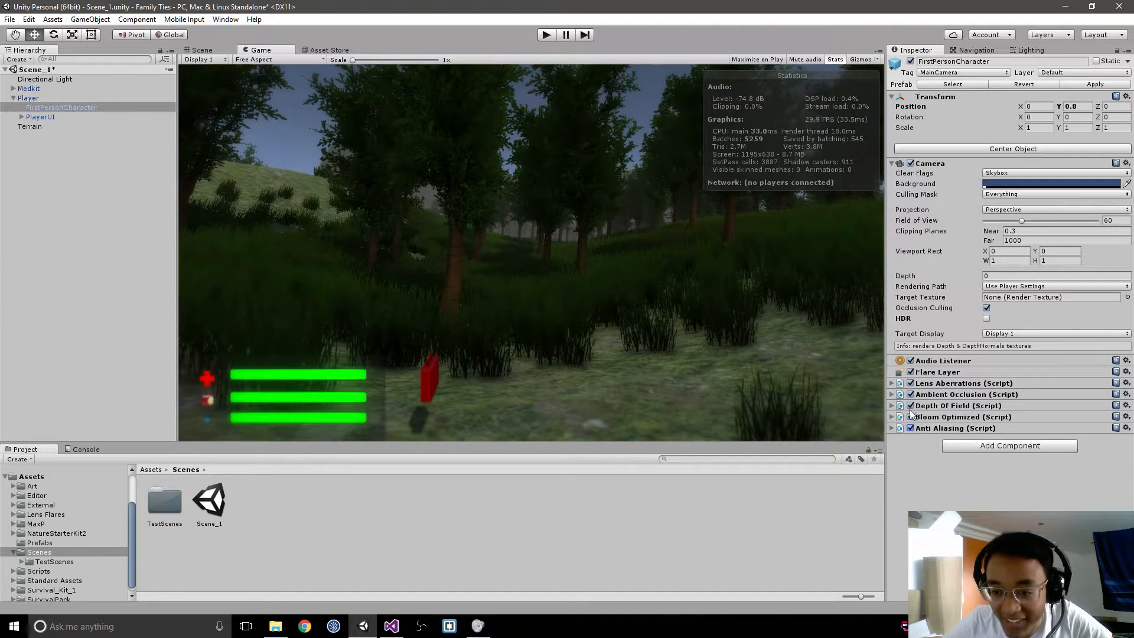
pyautogui.click(911, 406)
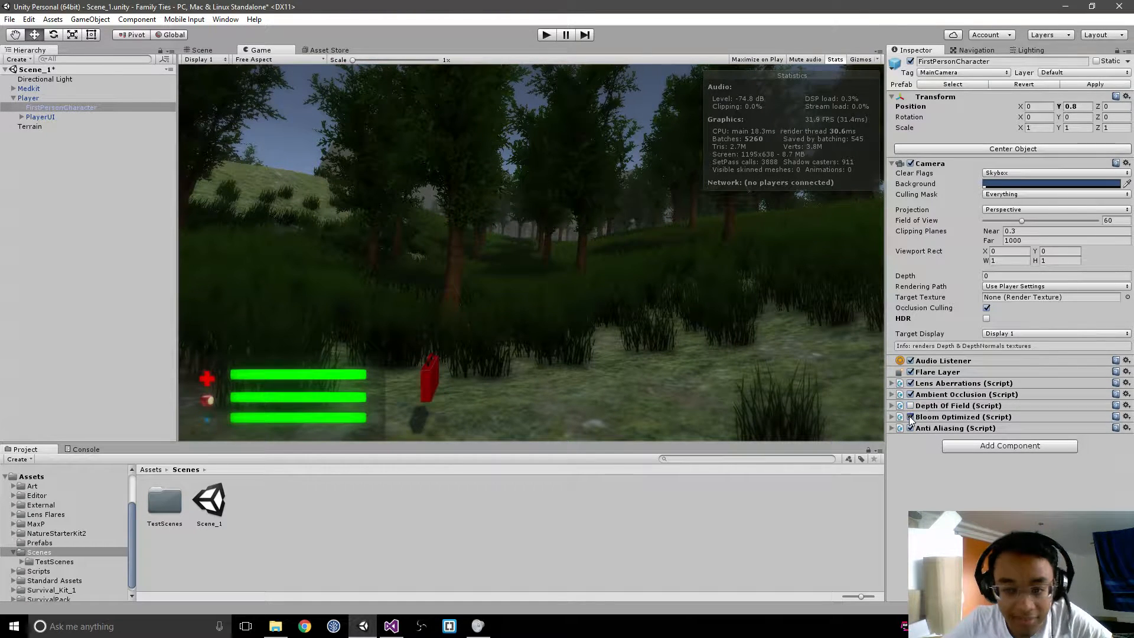
pyautogui.click(910, 416)
pyautogui.click(910, 416)
pyautogui.click(910, 416)
pyautogui.click(910, 416)
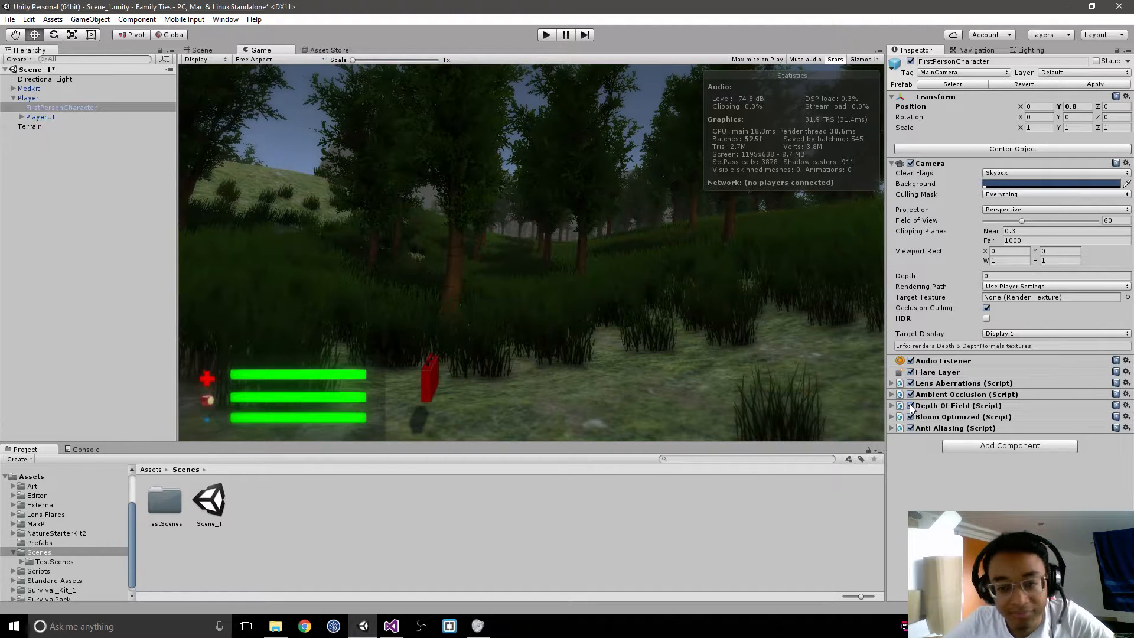
# Step: Expand the Depth Of Field settings on FirstPersonCharacter and preview its Near Blur and Visualize options in the game view
pyautogui.click(933, 406)
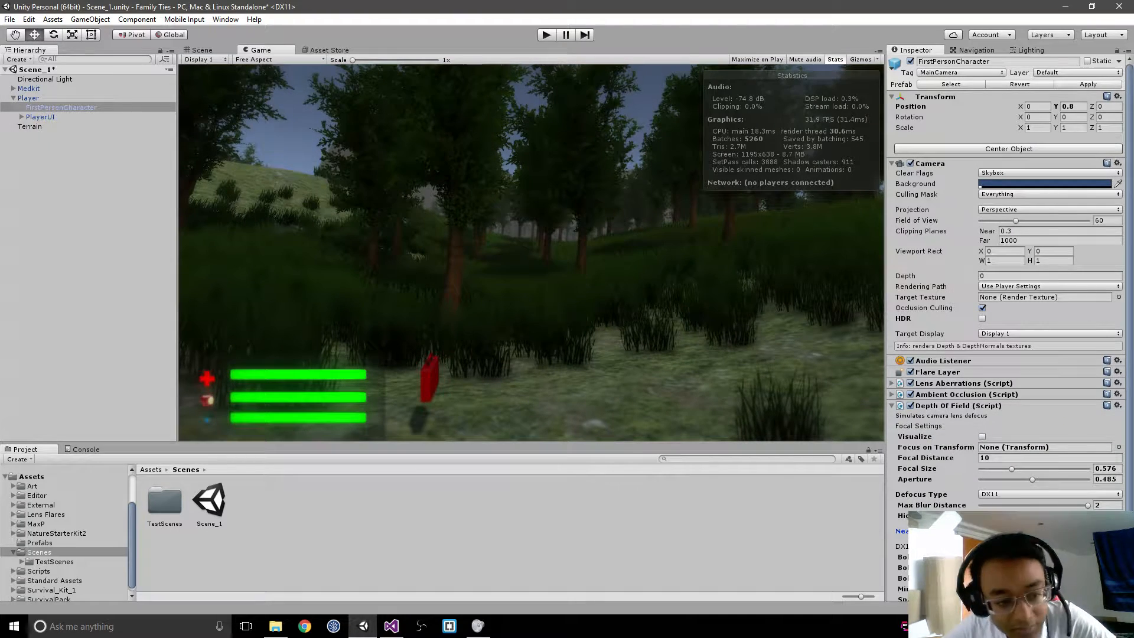
pyautogui.click(982, 532)
pyautogui.click(982, 531)
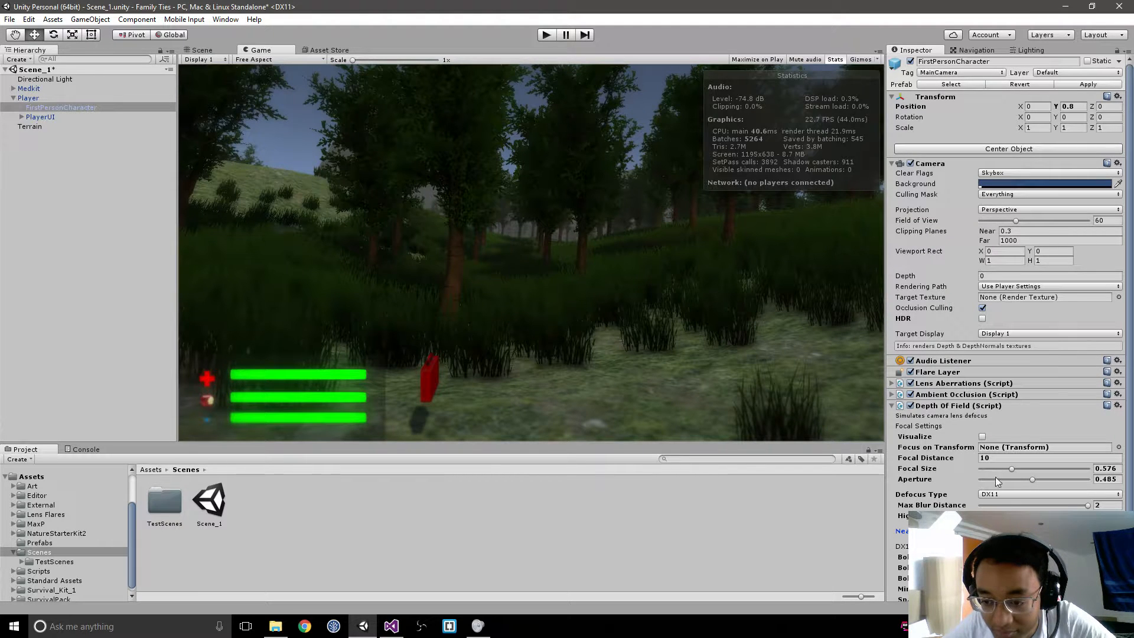
pyautogui.click(983, 436)
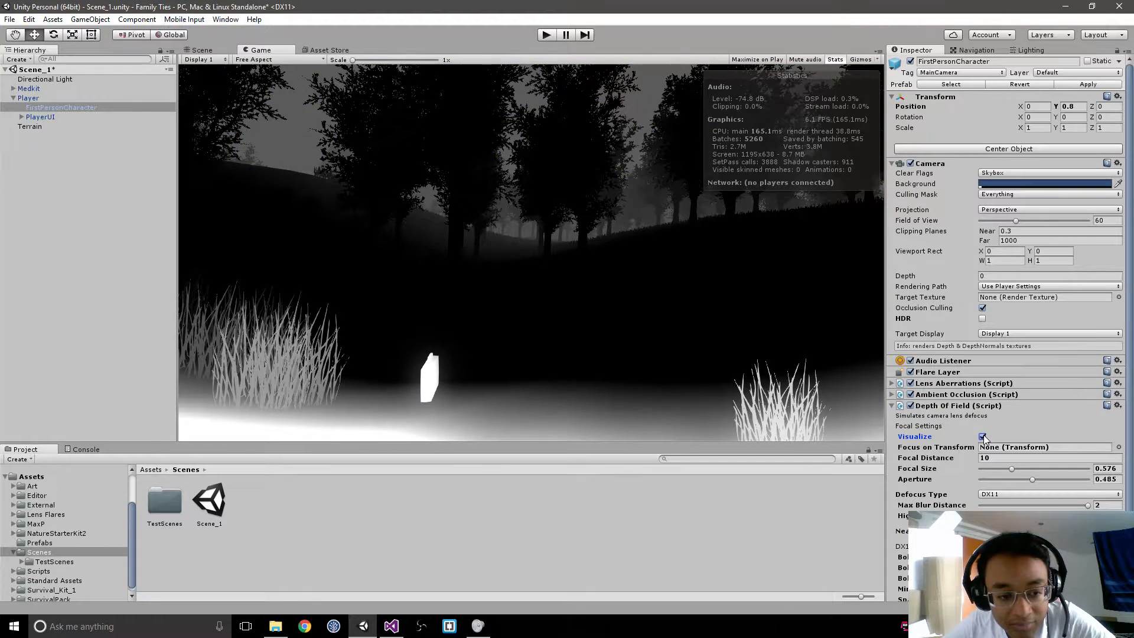
pyautogui.click(983, 436)
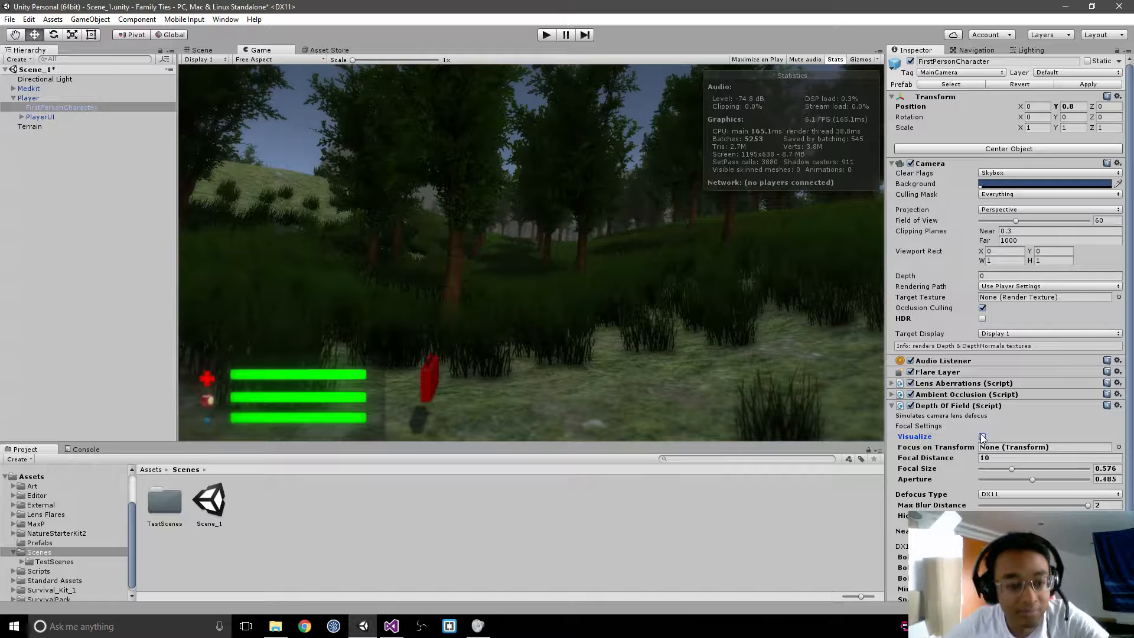
# Step: Using the Visualize preview as a guide, set Depth Of Field's focal distance to 19.1, focal size to 0.44 and aperture to 0.546
pyautogui.scroll(-3, 970, 470)
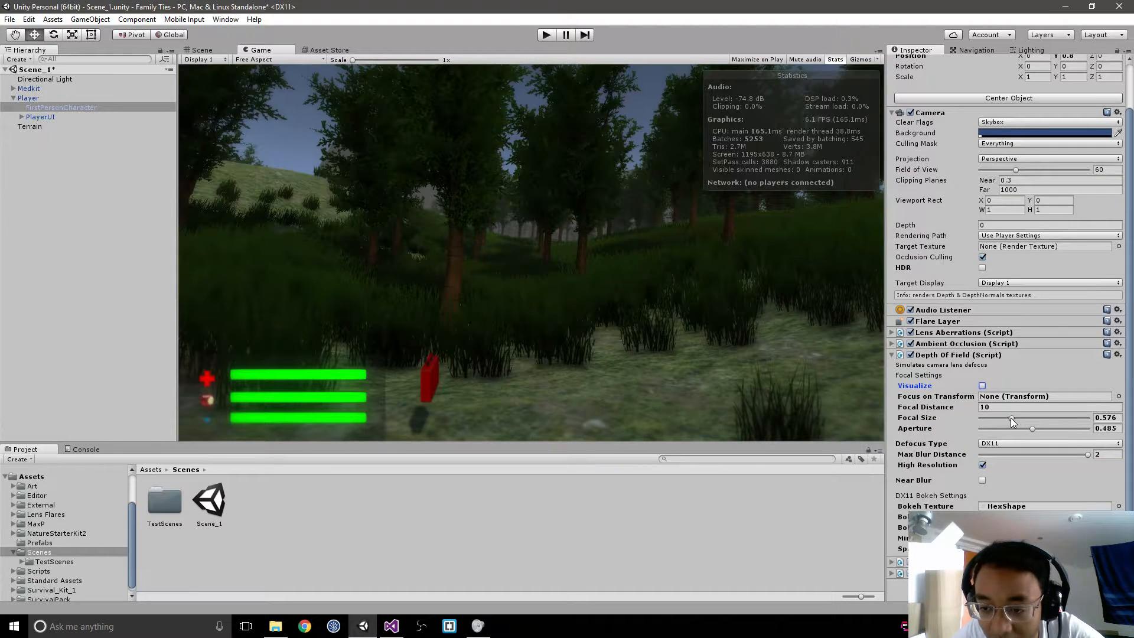
pyautogui.moveTo(942, 409); pyautogui.dragTo(939, 406)
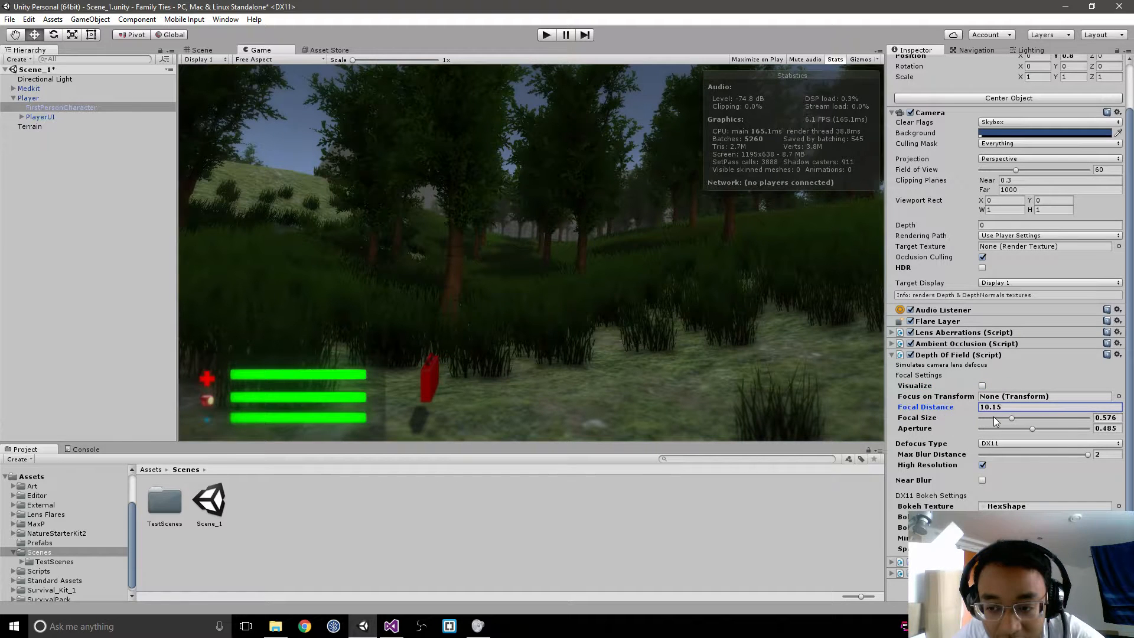
pyautogui.moveTo(1009, 420)
pyautogui.mouseDown()
pyautogui.moveTo(987, 419)
pyautogui.moveTo(1034, 421)
pyautogui.moveTo(984, 422)
pyautogui.moveTo(1004, 423)
pyautogui.mouseUp()
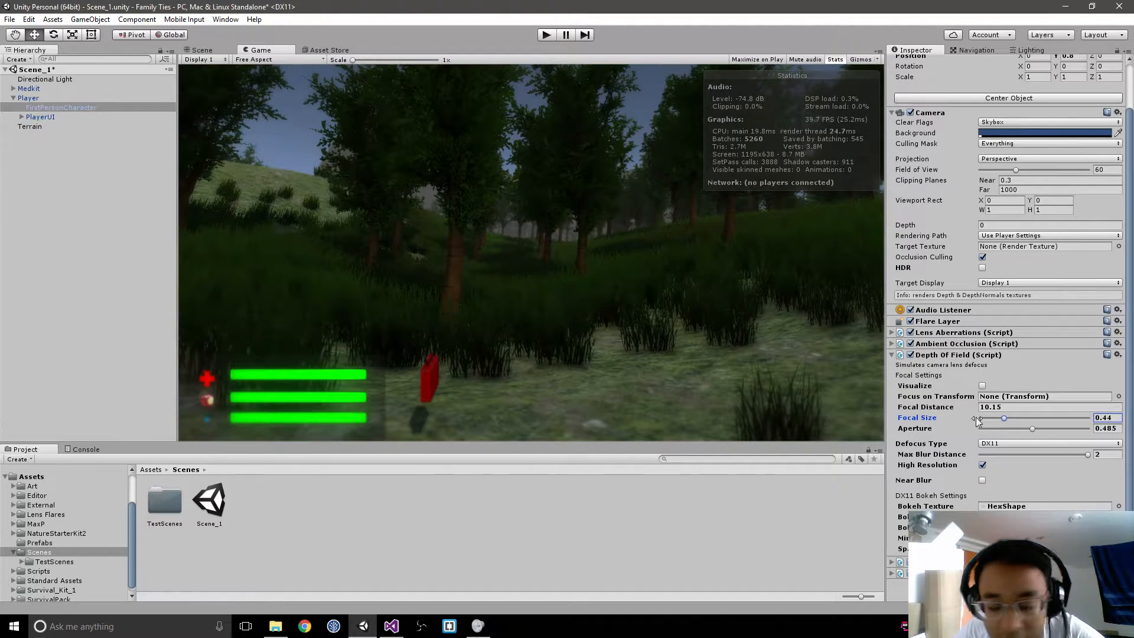
pyautogui.click(982, 385)
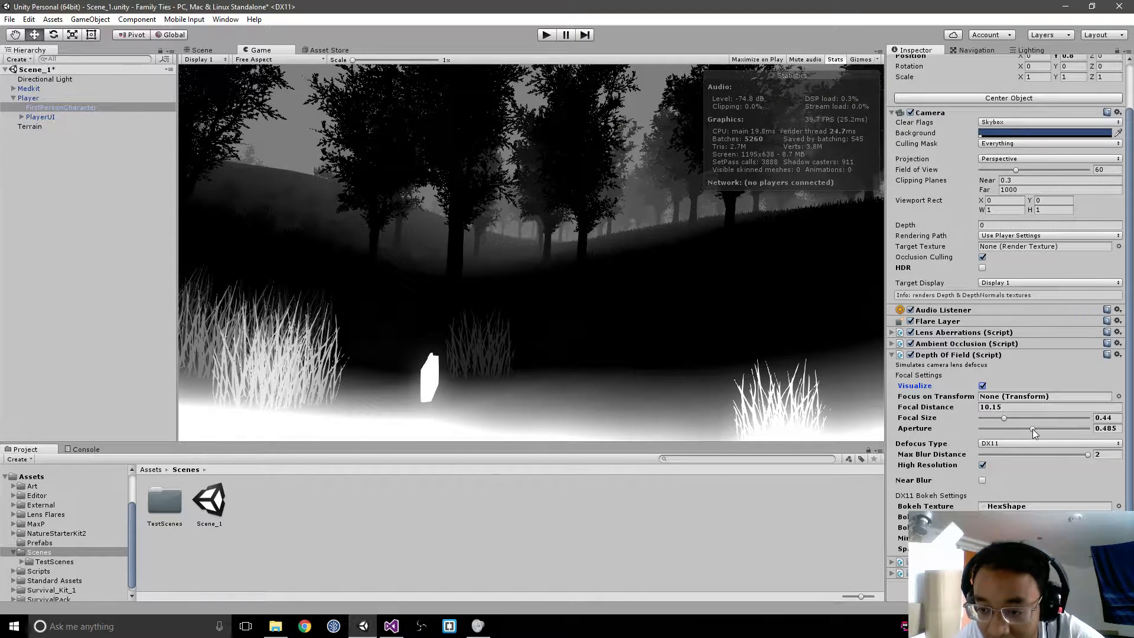
pyautogui.moveTo(1033, 429)
pyautogui.mouseDown()
pyautogui.moveTo(1013, 429)
pyautogui.moveTo(1039, 429)
pyautogui.mouseUp()
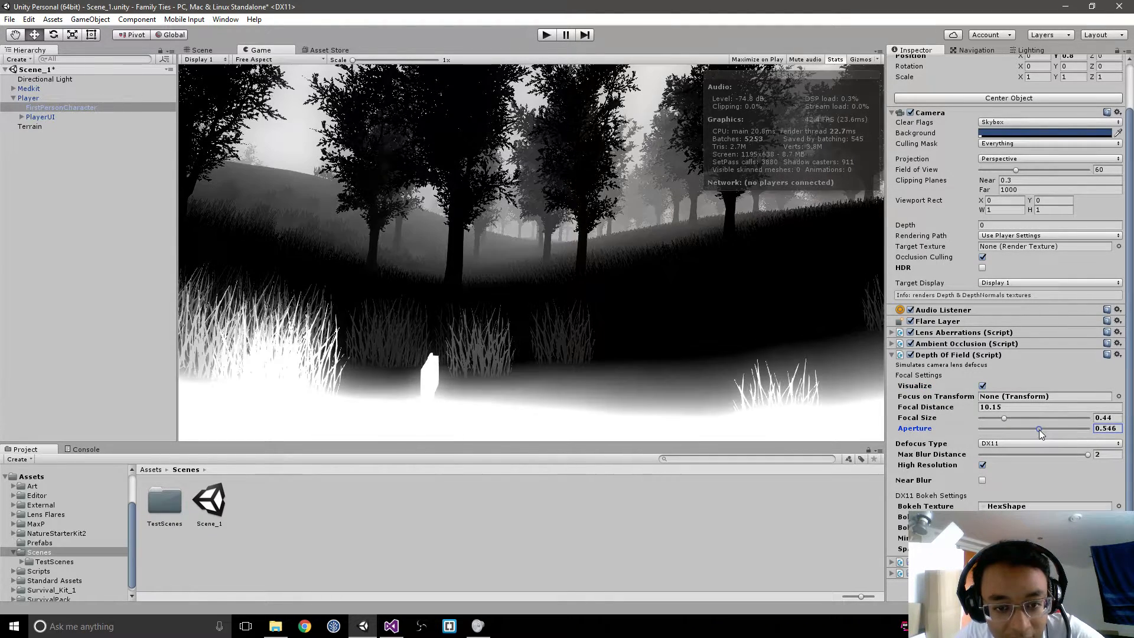
pyautogui.moveTo(939, 405); pyautogui.dragTo(993, 434)
pyautogui.click(984, 386)
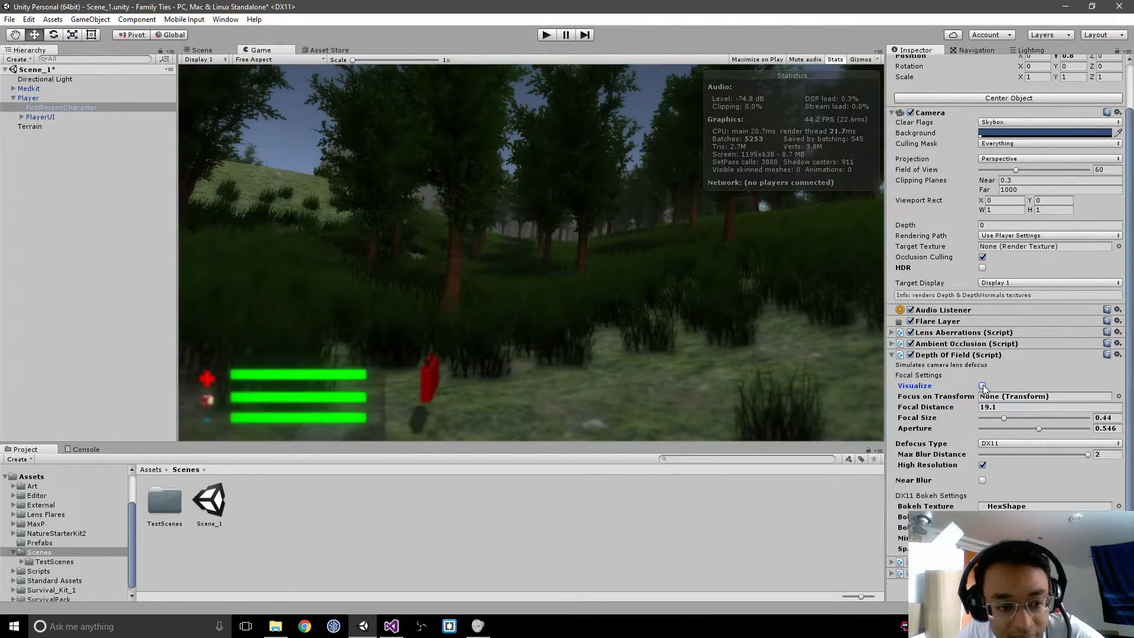
# Step: Disable the Depth Of Field and Bloom Optimized effects on FirstPersonCharacter, comparing the view with and without bloom
pyautogui.click(910, 354)
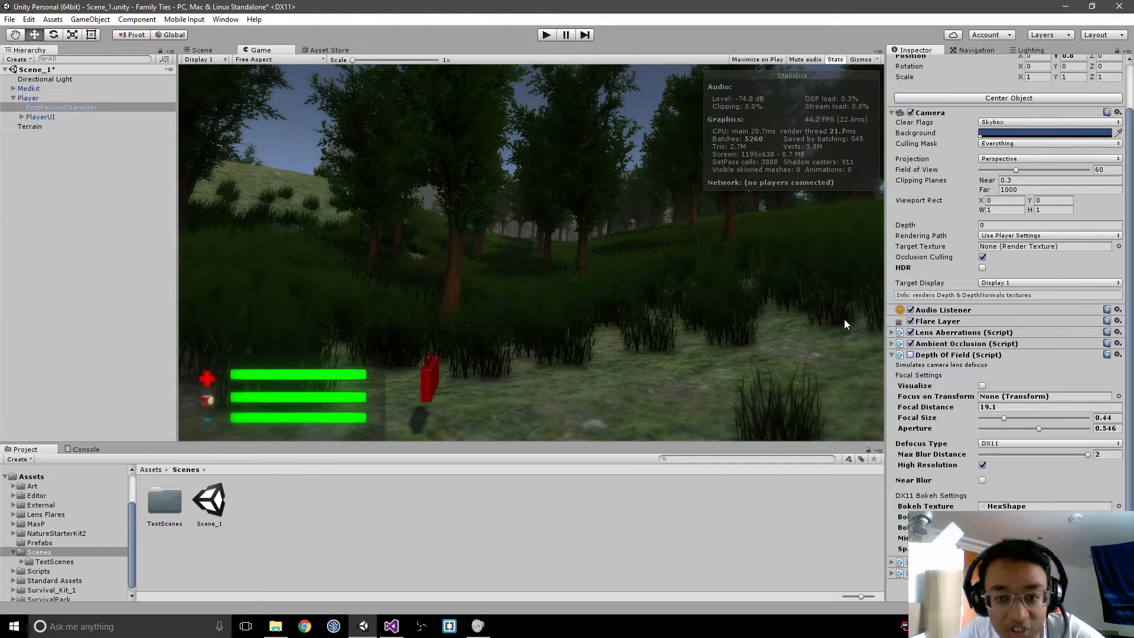
pyautogui.click(893, 355)
pyautogui.click(911, 417)
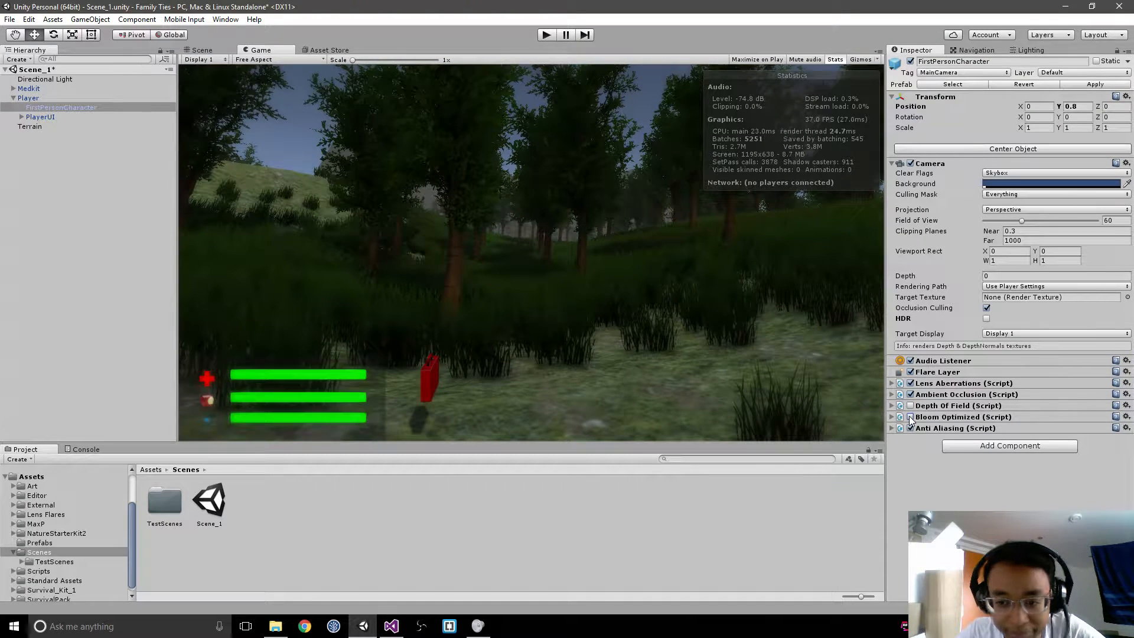
pyautogui.click(911, 417)
pyautogui.click(911, 418)
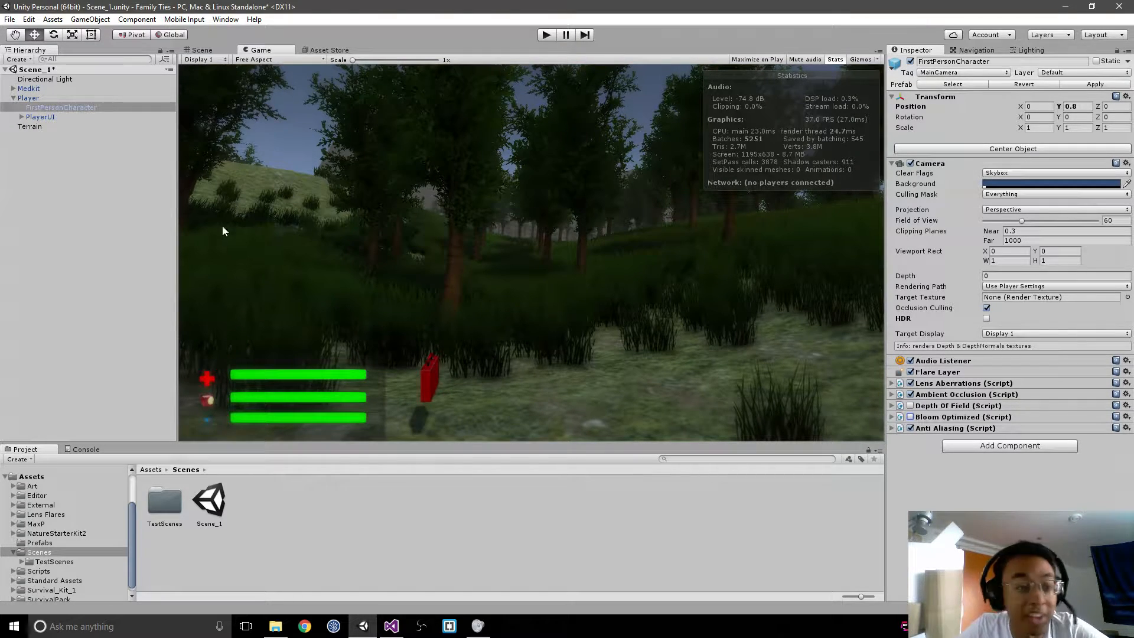
# Step: Collapse the Player hierarchy, save Scene_1, and briefly play-test it to check the UI before stopping the test
pyautogui.click(13, 98)
pyautogui.click(68, 171)
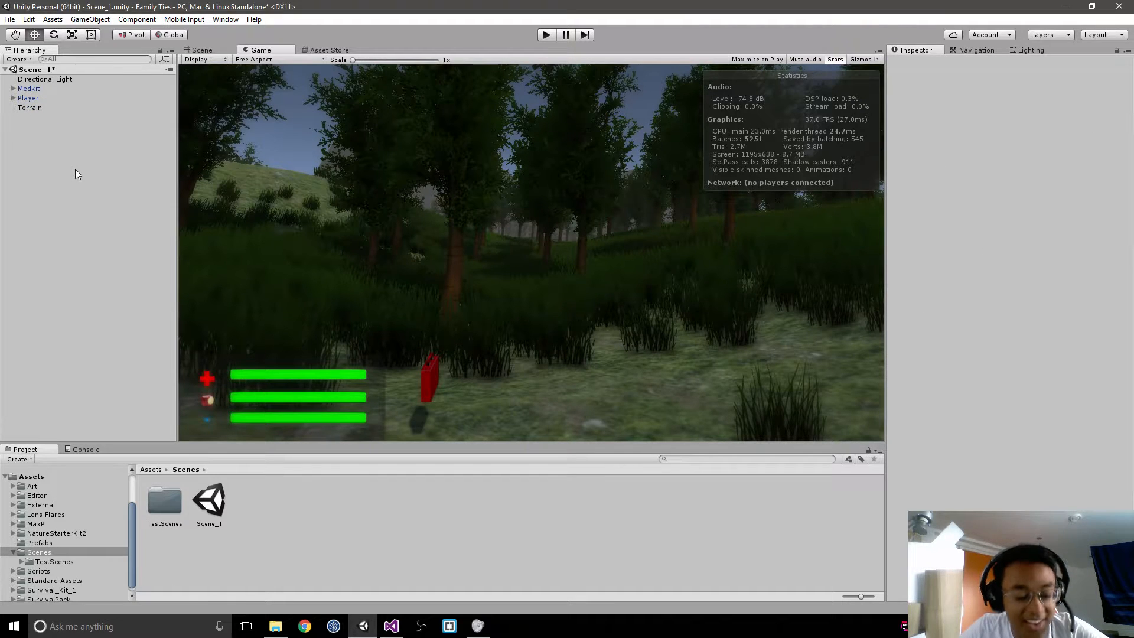
pyautogui.hotkey('ctrl', 's')
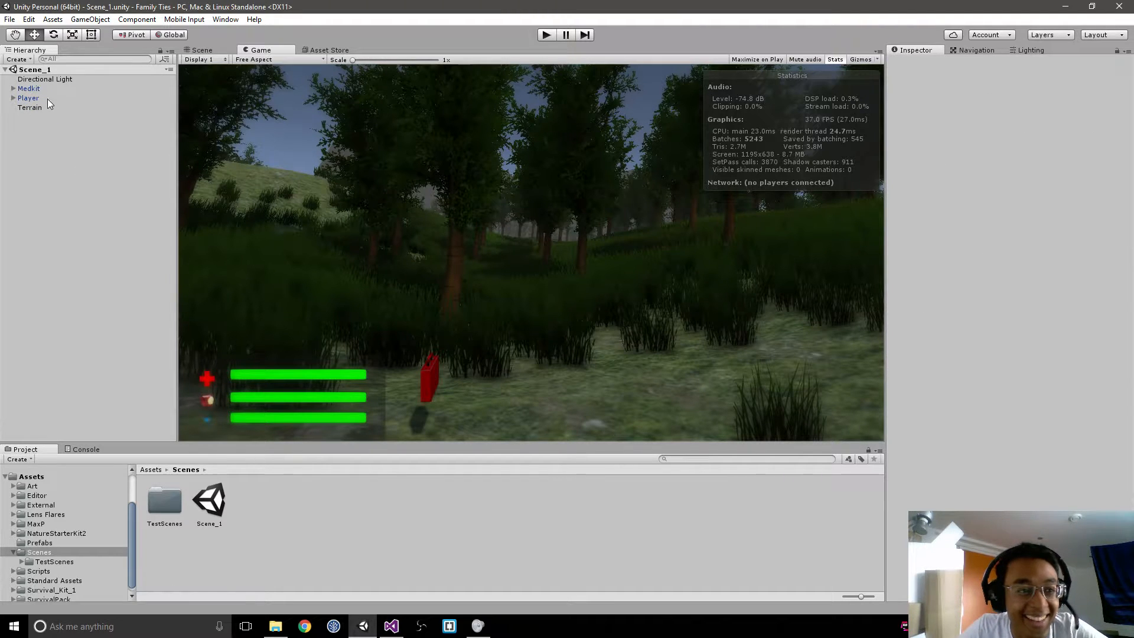
pyautogui.click(544, 34)
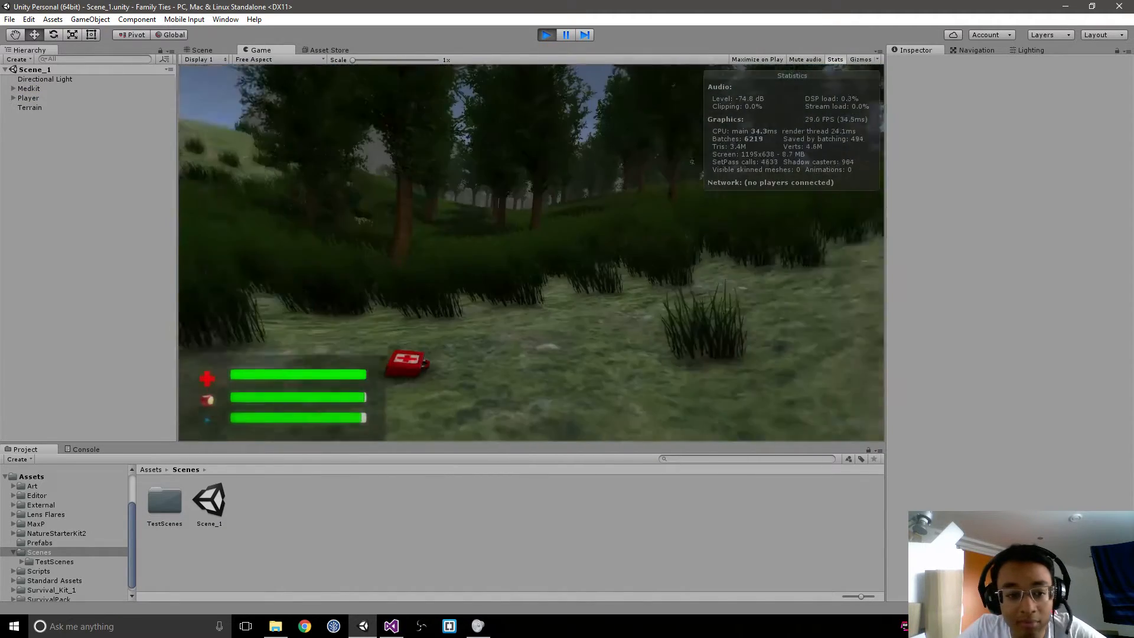
pyautogui.hotkey('ctrl', 'p')
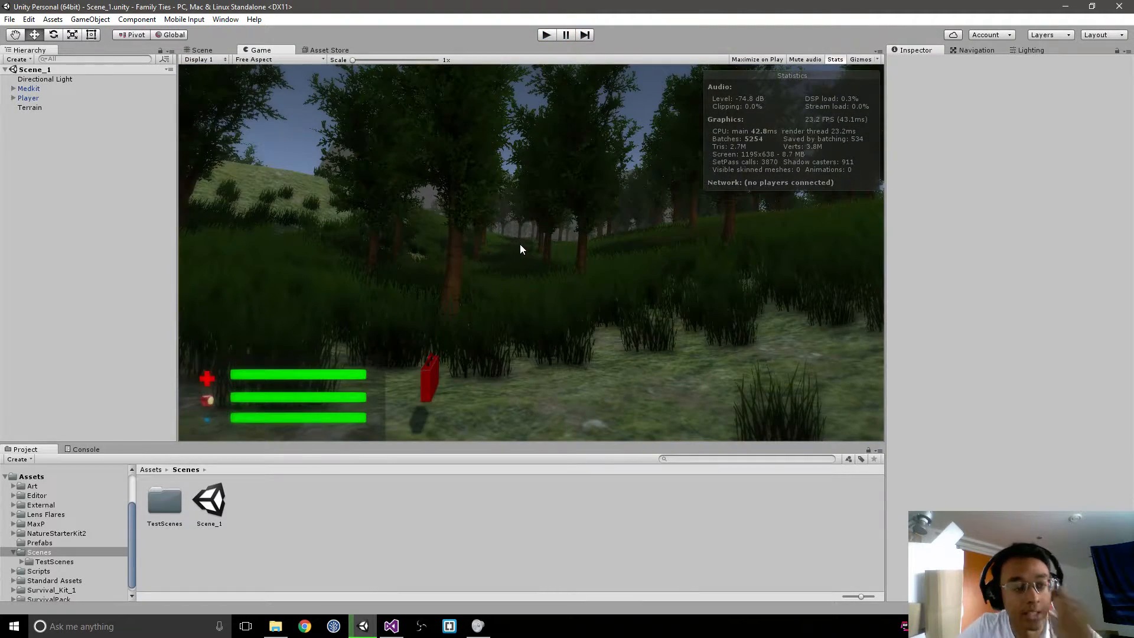
# Step: Add the open Scene_1 to the scenes in the build settings and close the dialog
pyautogui.rightClick(89, 143)
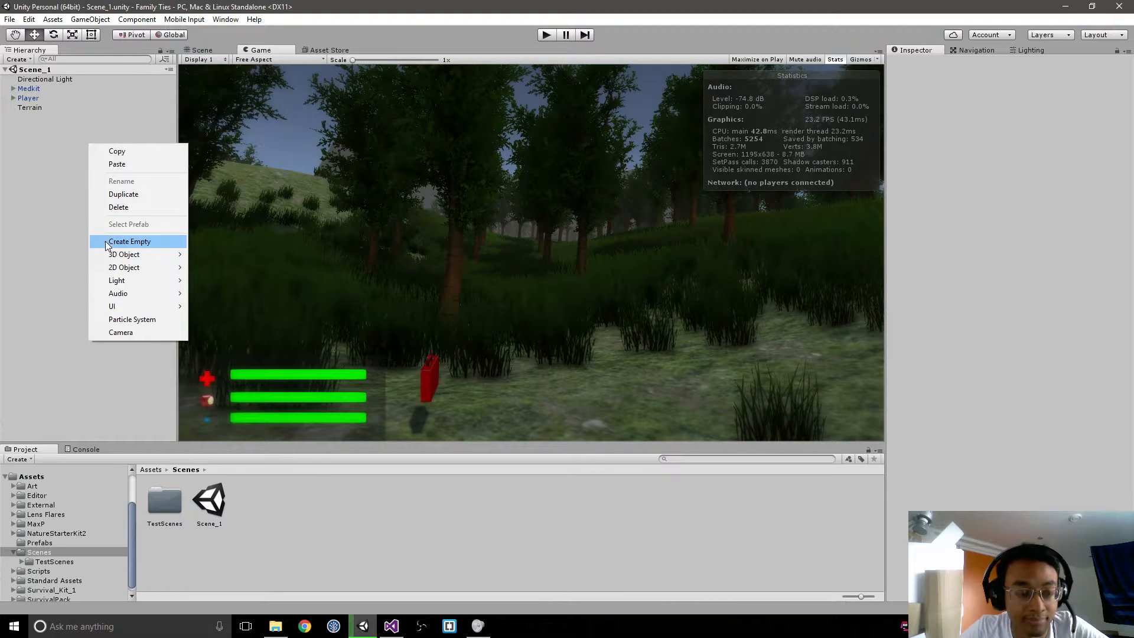
pyautogui.press('Escape')
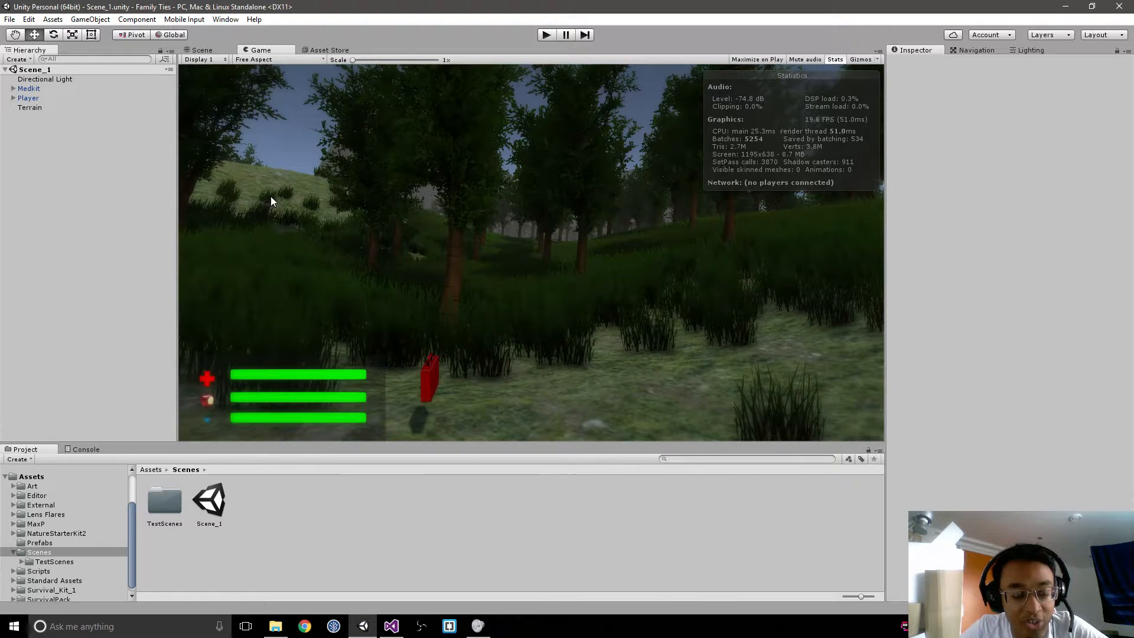
pyautogui.click(10, 19)
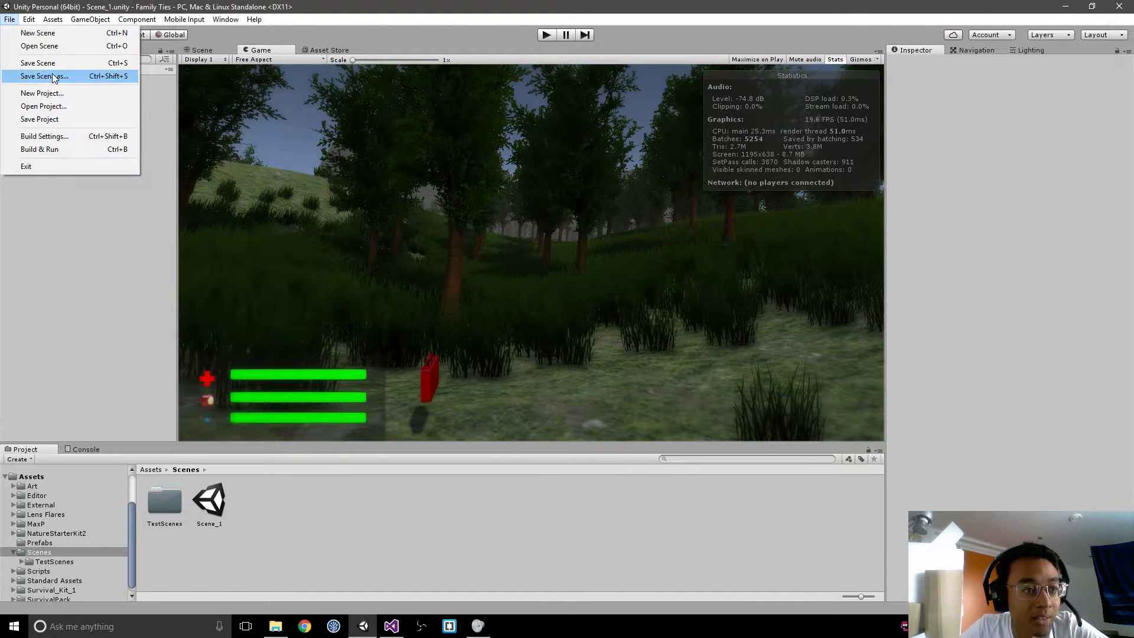
pyautogui.click(44, 136)
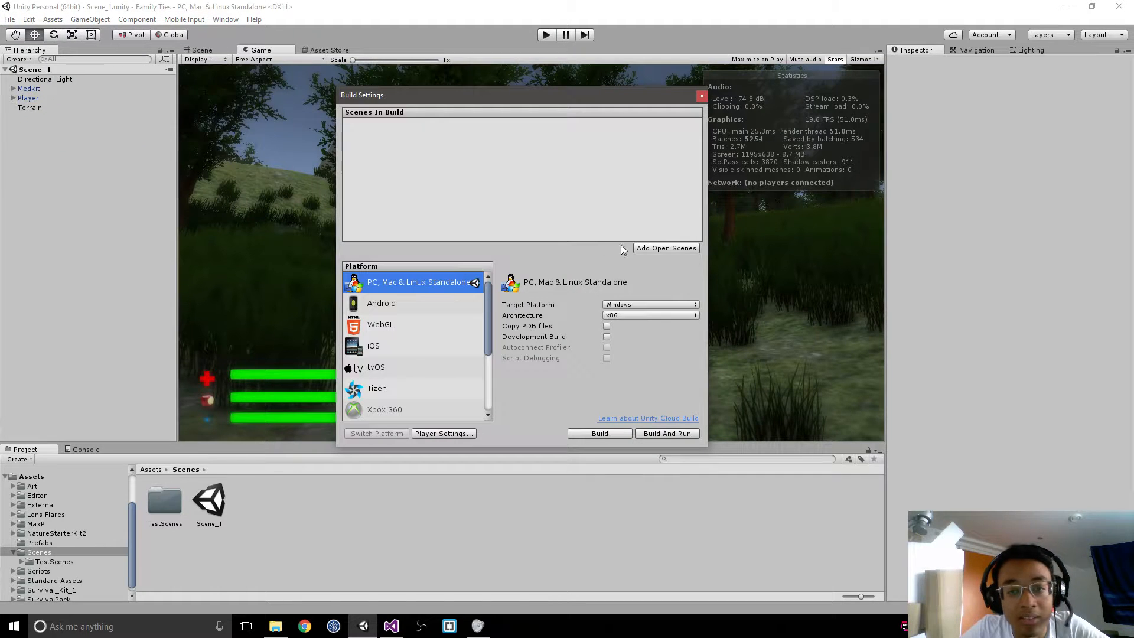
pyautogui.click(666, 248)
pyautogui.click(703, 95)
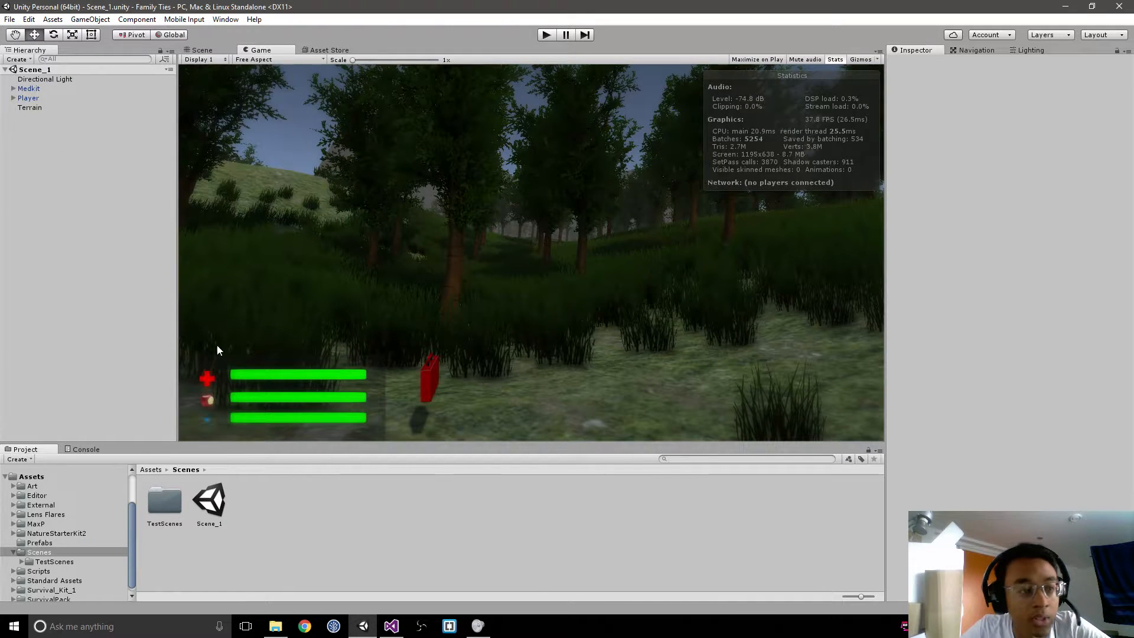
# Step: Look through the project's Assets, Scenes and TestScenes folders to examine which scenes exist
pyautogui.click(5, 22)
pyautogui.click(188, 470)
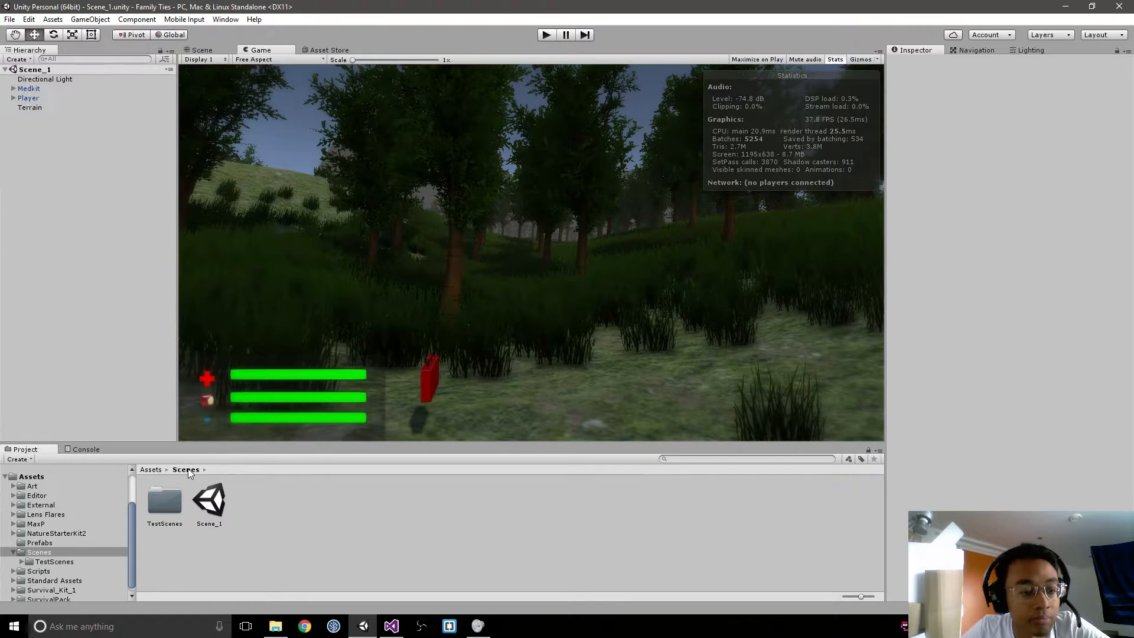
pyautogui.click(151, 470)
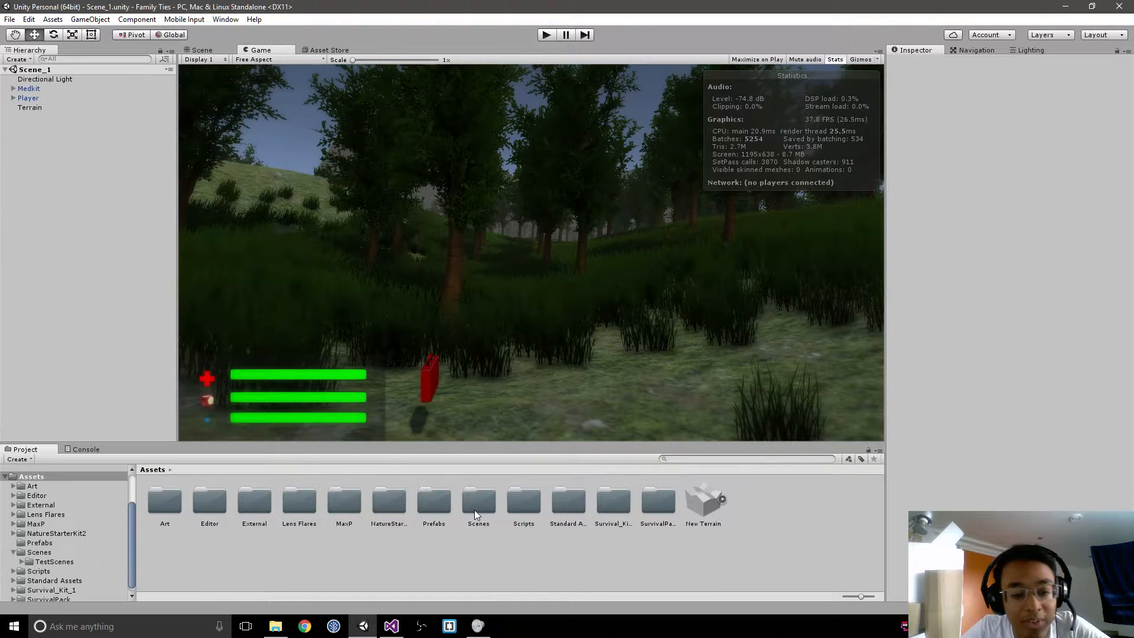
pyautogui.doubleClick(476, 512)
pyautogui.doubleClick(165, 502)
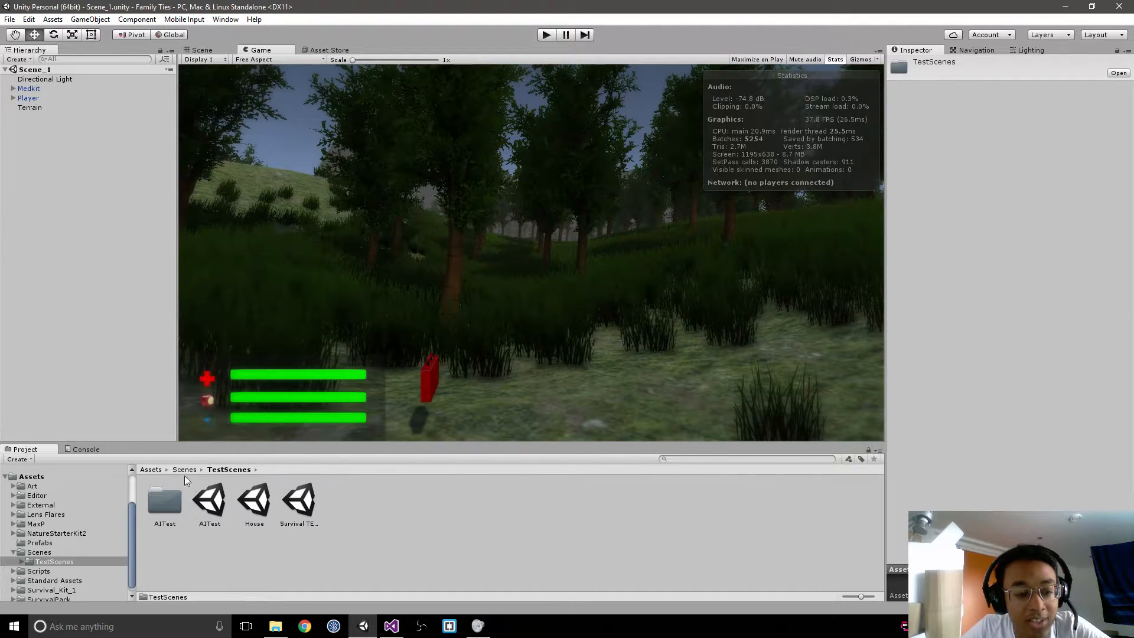
pyautogui.click(185, 470)
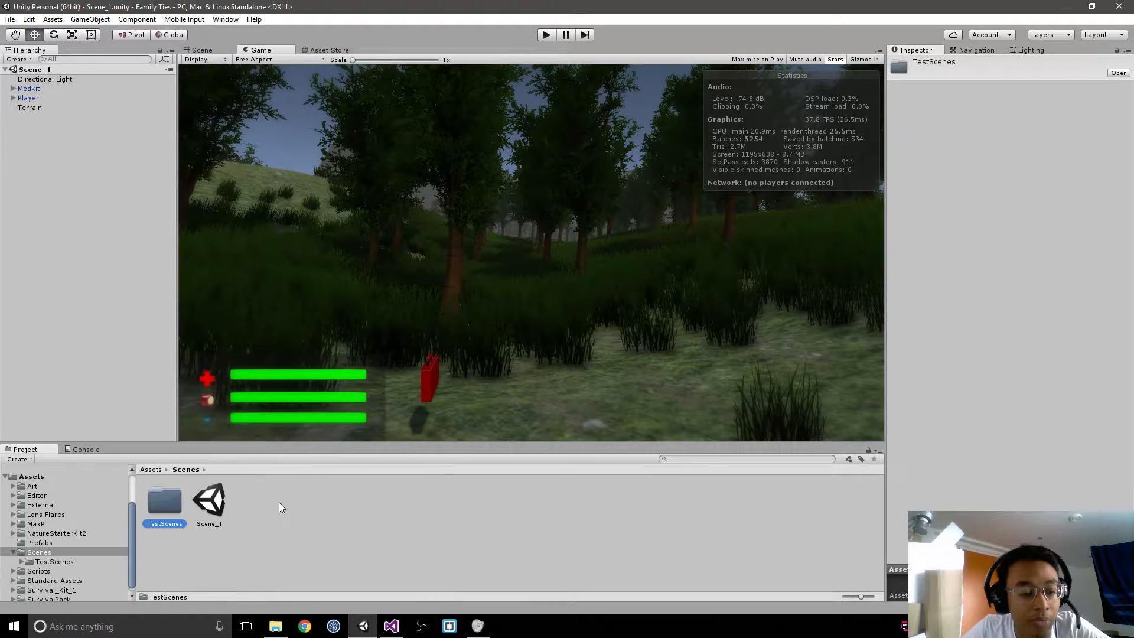
pyautogui.rightClick(279, 503)
pyautogui.click(80, 112)
# Step: Create a new scene and save it as Menu in the Scenes folder
pyautogui.click(9, 19)
pyautogui.click(24, 30)
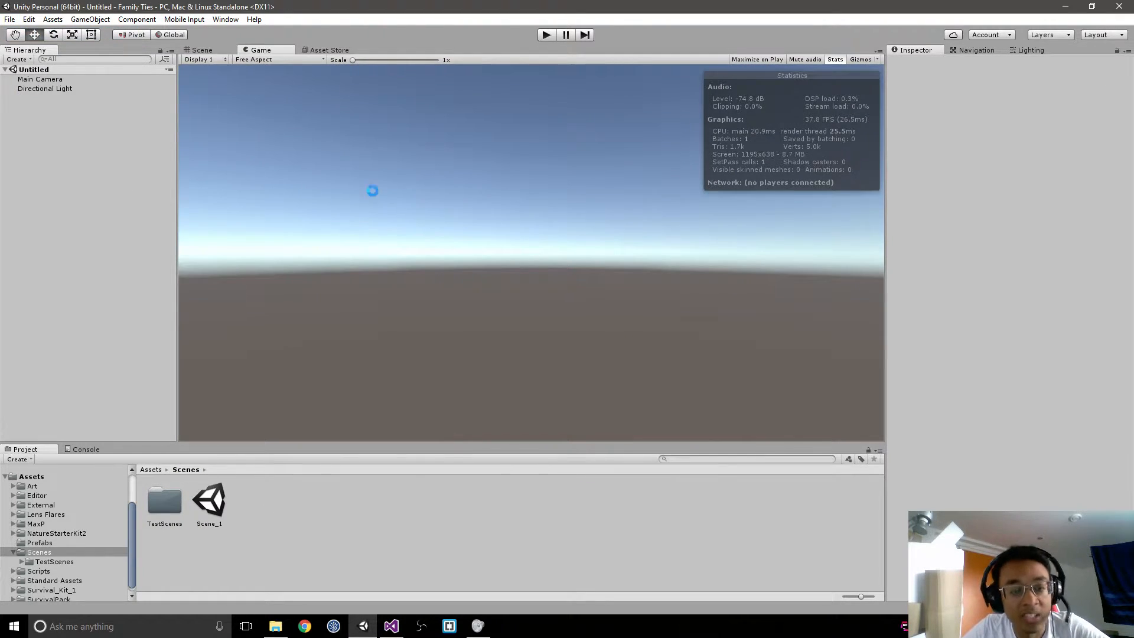
pyautogui.hotkey('ctrl', 's')
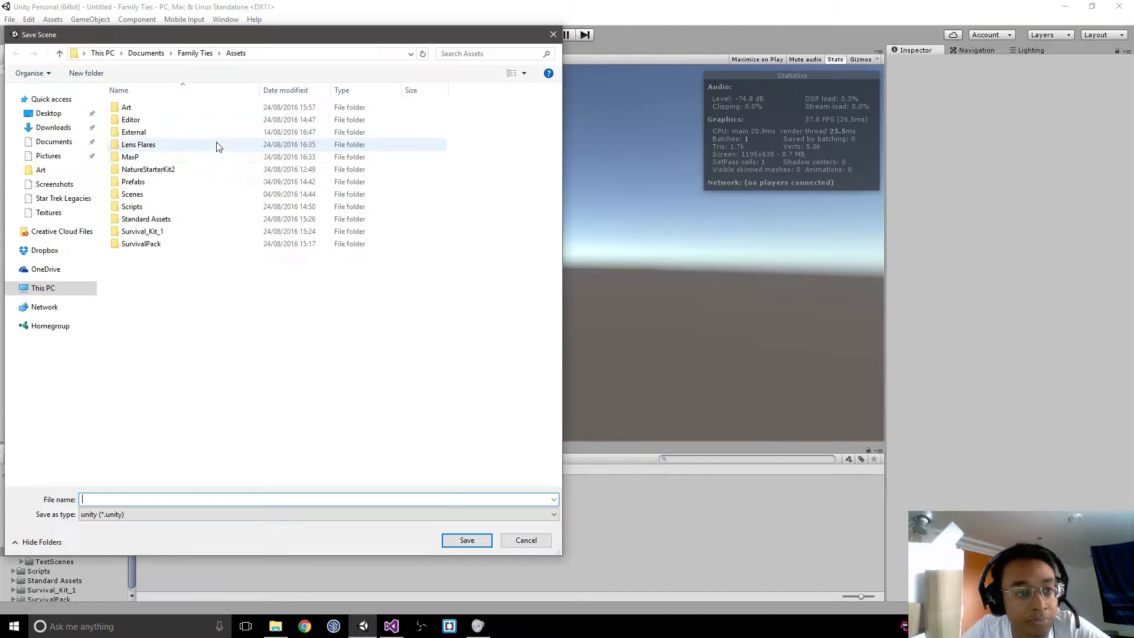
pyautogui.doubleClick(168, 195)
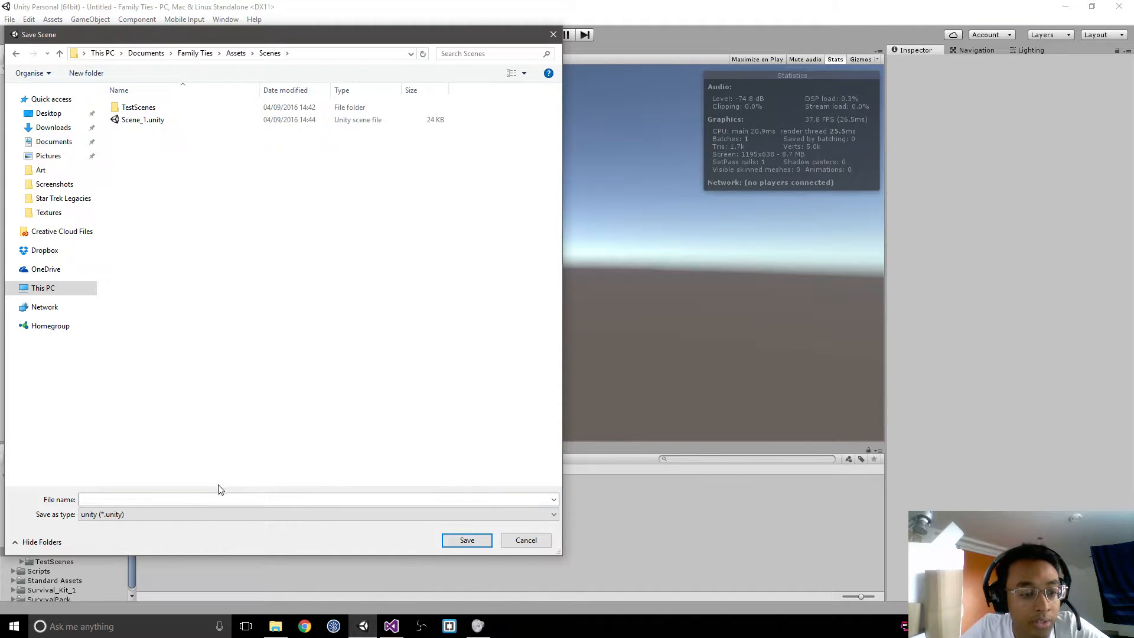
pyautogui.click(207, 502)
pyautogui.write('Menu')
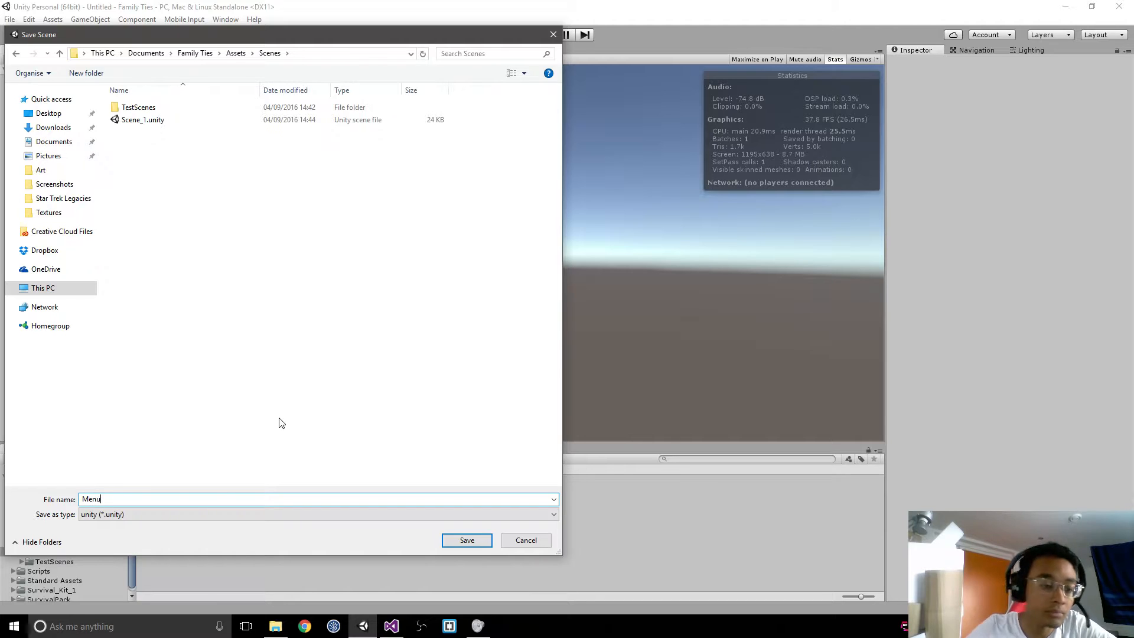
pyautogui.press('Return')
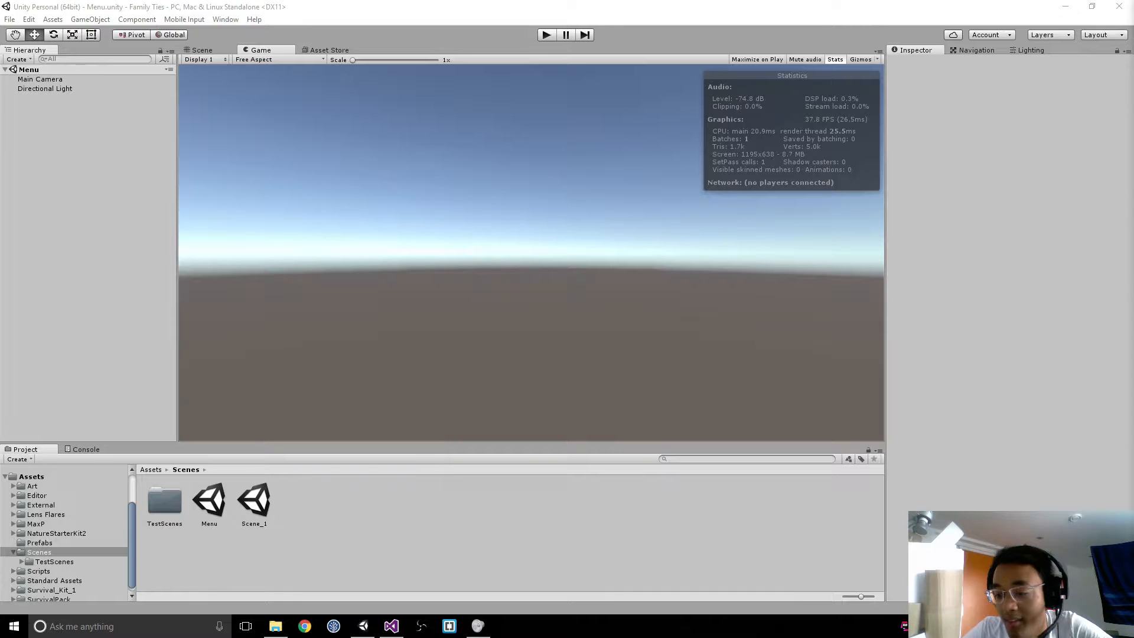
pyautogui.hscroll(2, 1025, 520)
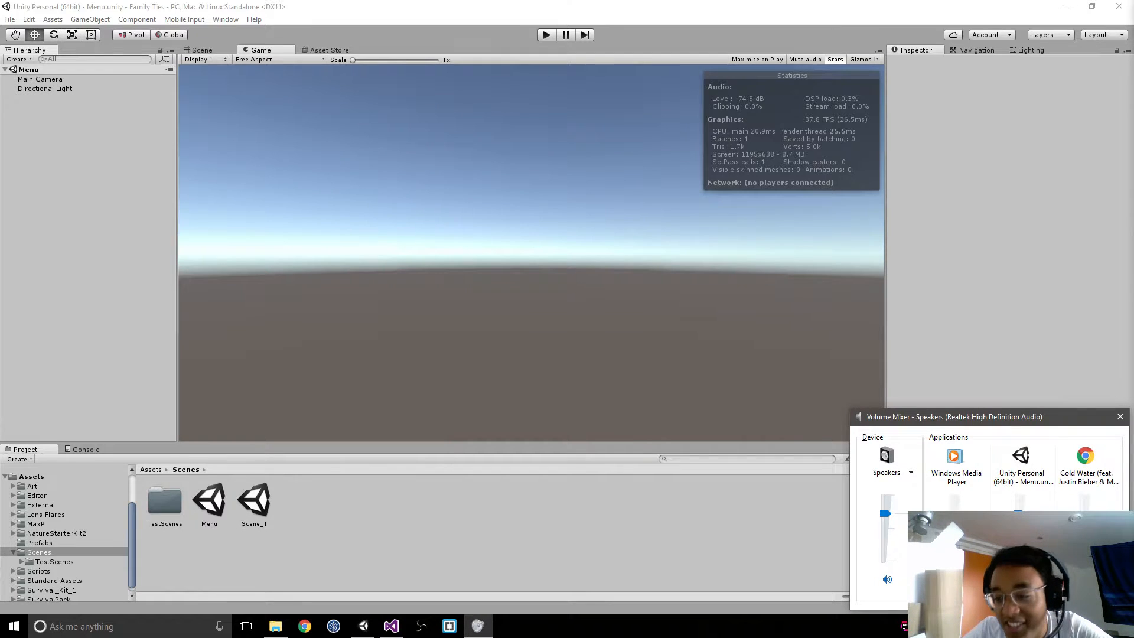
pyautogui.click(1121, 417)
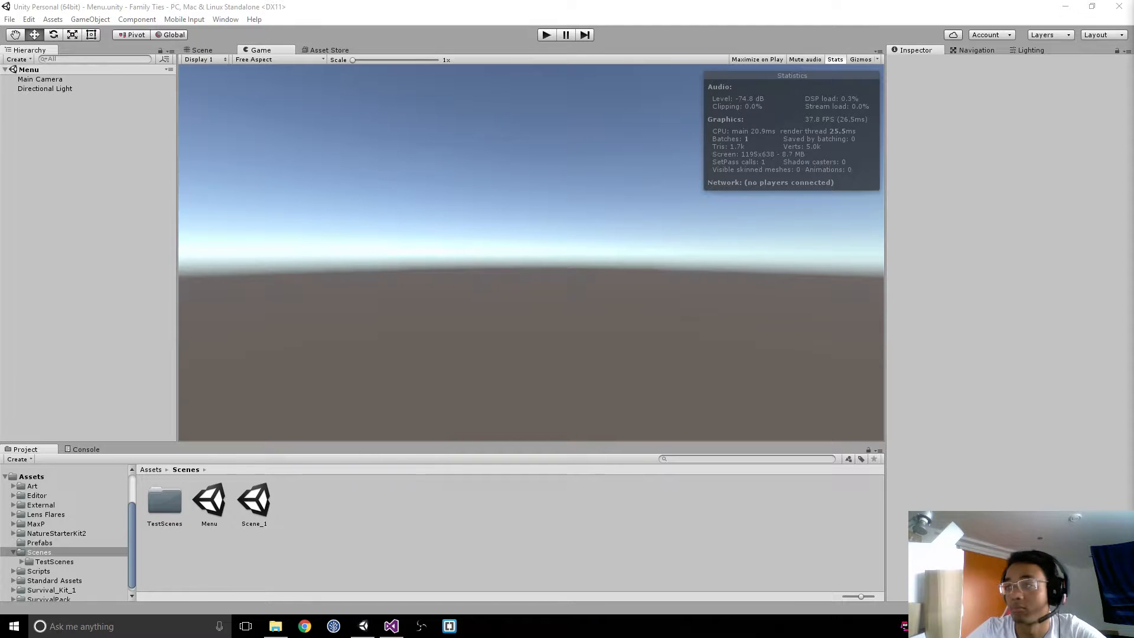
# Step: Add the open Menu scene to the build settings, place it above Scene_1 in the order, and close the dialog
pyautogui.rightClick(51, 197)
pyautogui.click(2, 92)
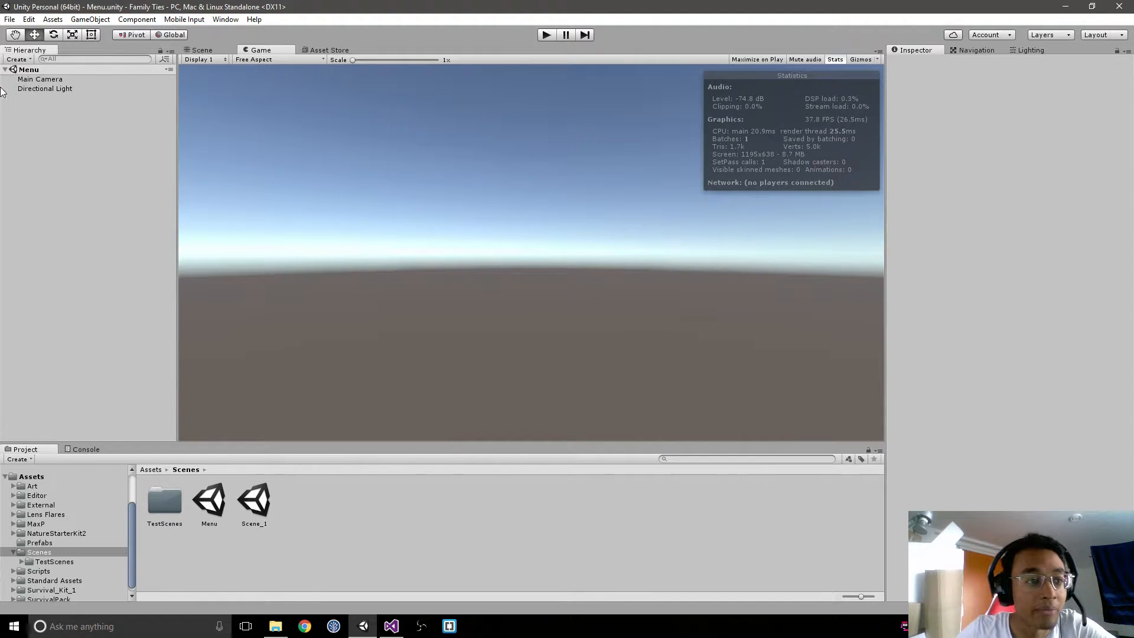
pyautogui.click(9, 19)
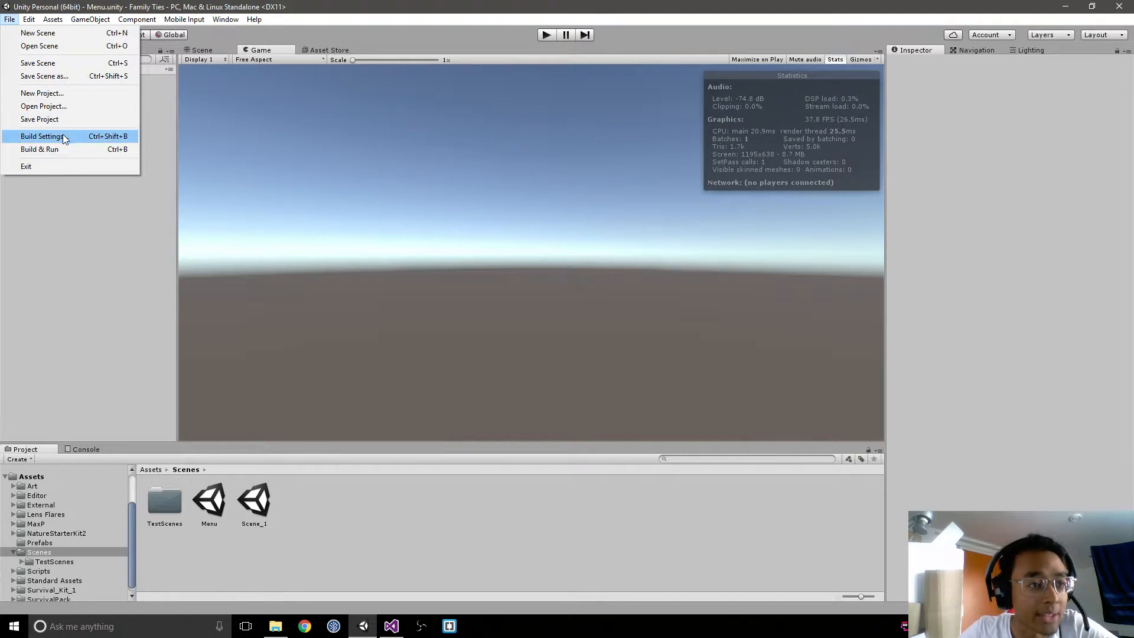
pyautogui.click(62, 136)
pyautogui.click(666, 248)
pyautogui.click(362, 132)
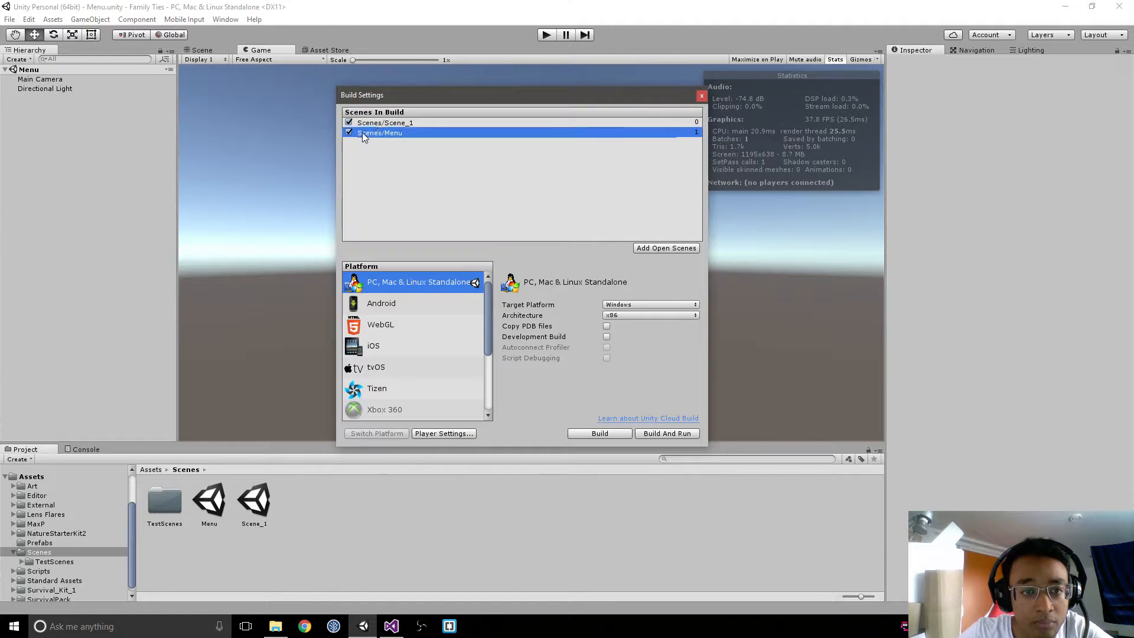
pyautogui.moveTo(363, 132); pyautogui.dragTo(387, 122)
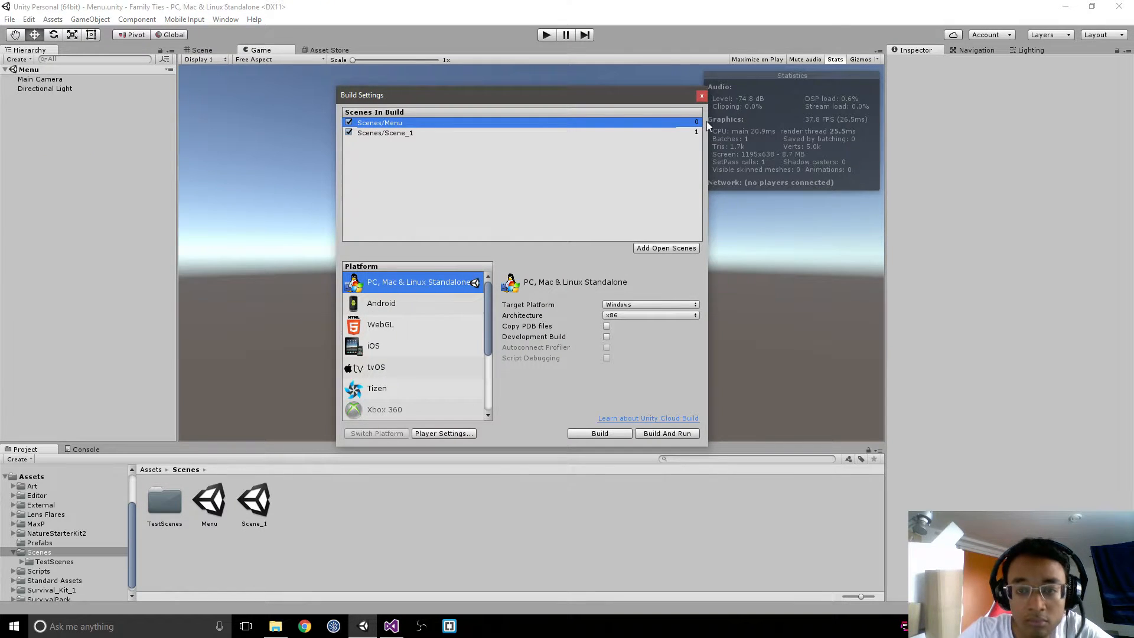
pyautogui.click(701, 96)
# Step: Create an empty object in the Menu scene, centre it at the origin, and rename it NetworkManager
pyautogui.rightClick(68, 229)
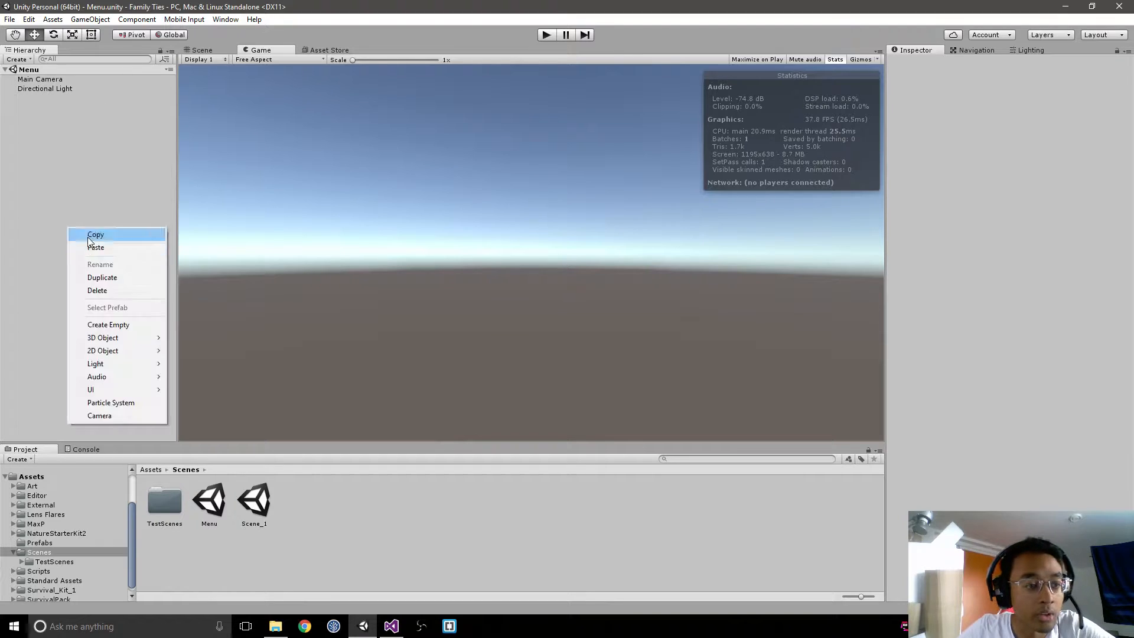
pyautogui.click(140, 325)
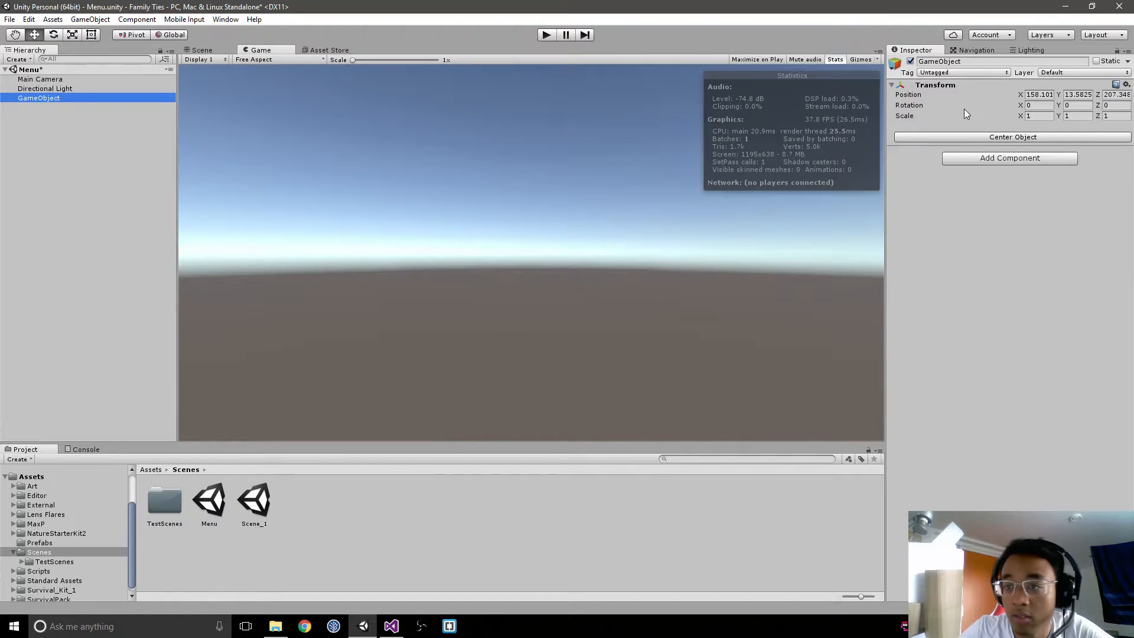
pyautogui.click(967, 137)
pyautogui.click(993, 62)
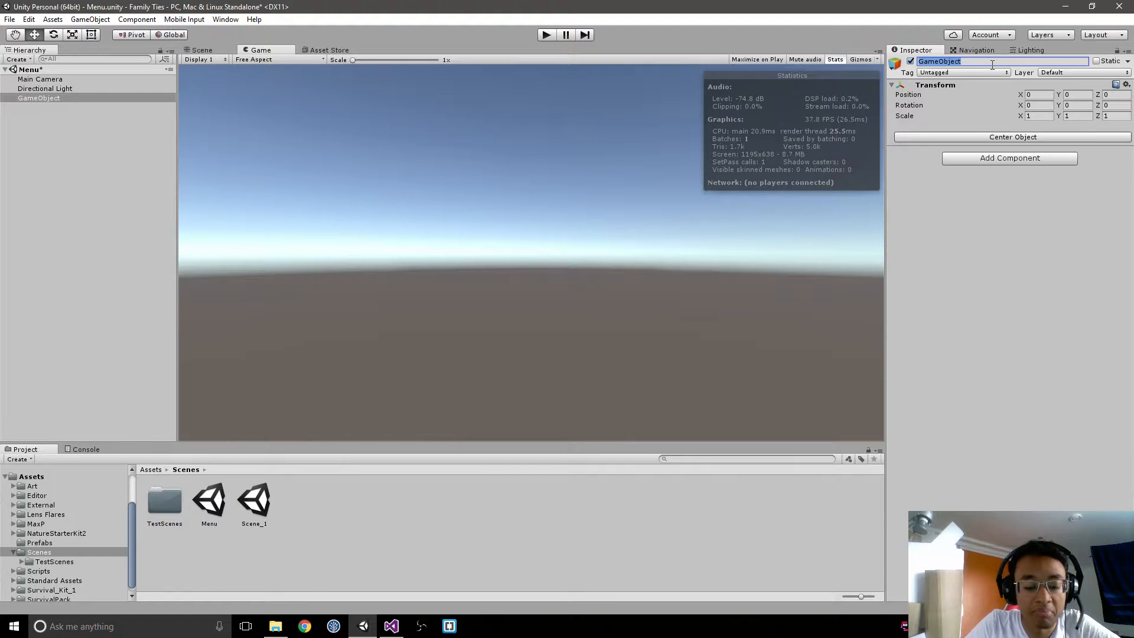
pyautogui.write('NetworkM')
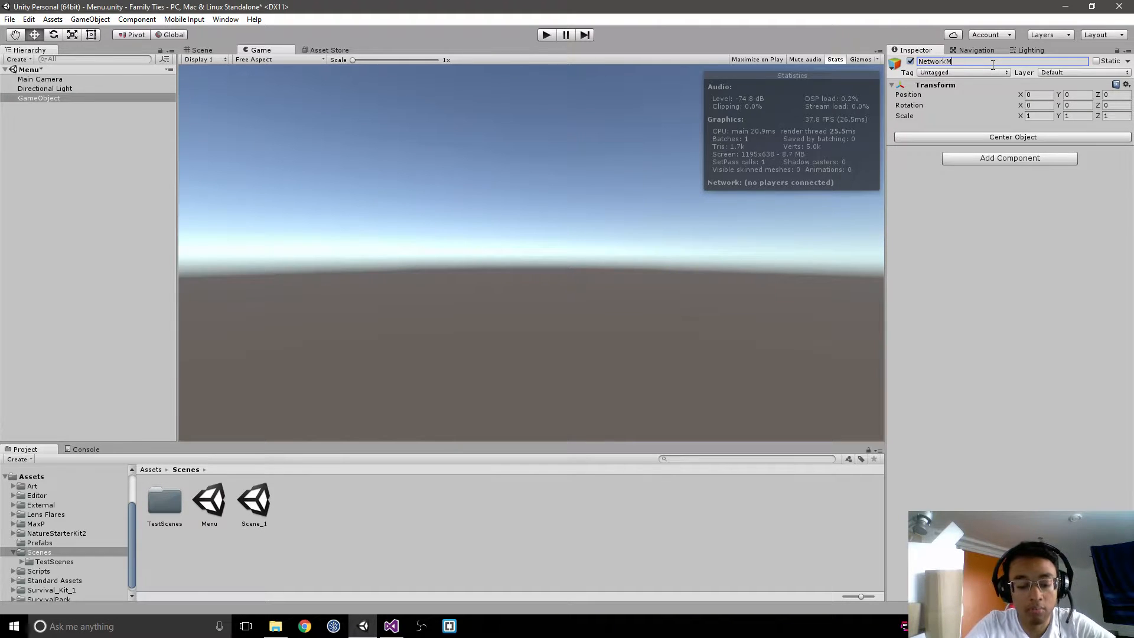
pyautogui.write('anager')
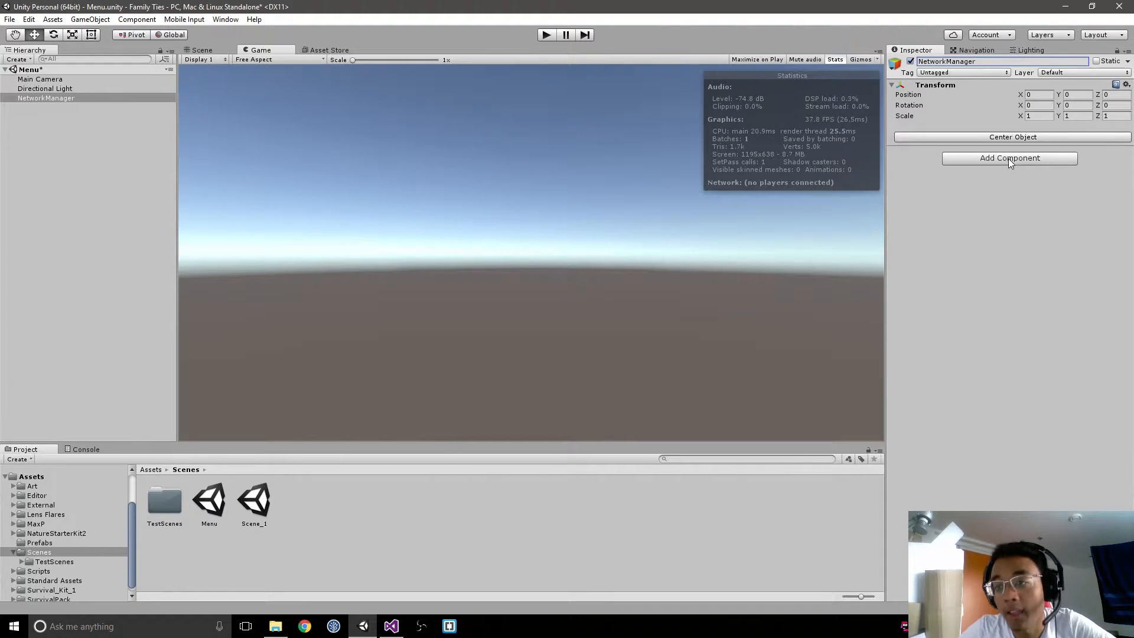
# Step: Add a NetworkManager component to the NetworkManager object
pyautogui.click(1009, 158)
pyautogui.write('Netw')
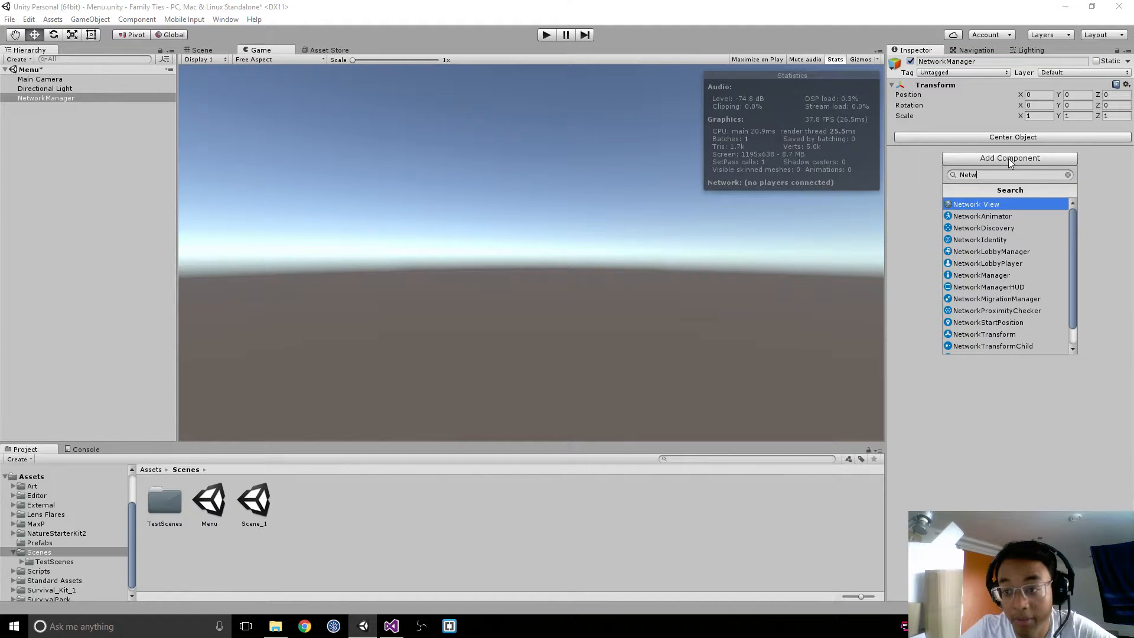
pyautogui.press('Down')
pyautogui.press('Down')
pyautogui.press('Down')
pyautogui.press('Down')
pyautogui.press('Return')
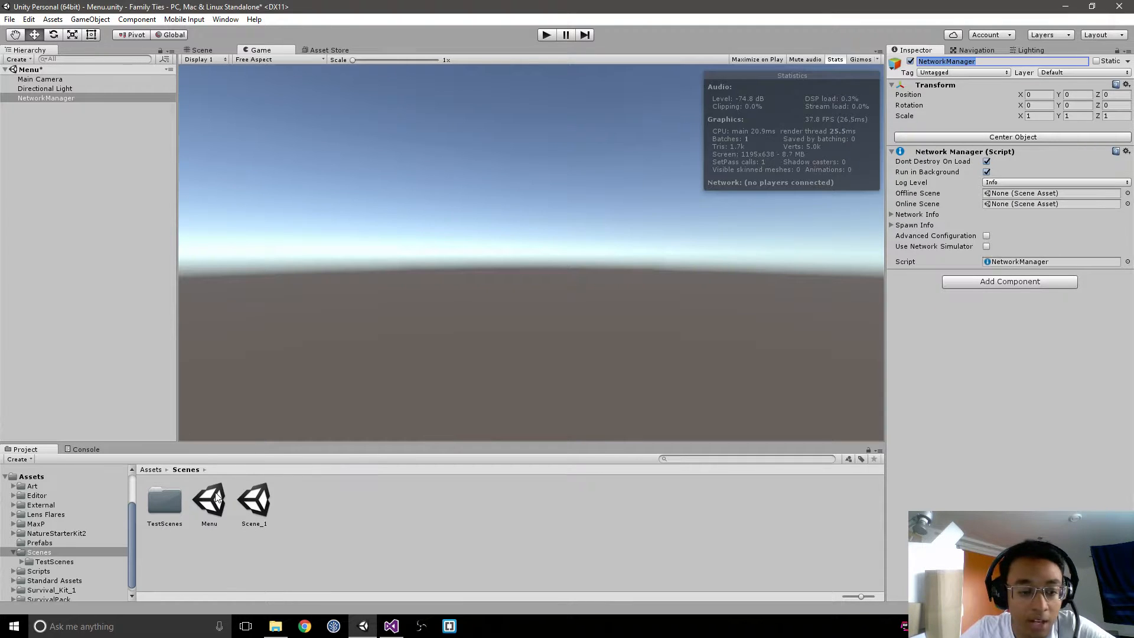
# Step: Assign Menu as the Network Manager's offline scene and Scene_1 as its online scene, and check the network info settings
pyautogui.moveTo(210, 501); pyautogui.dragTo(1020, 196)
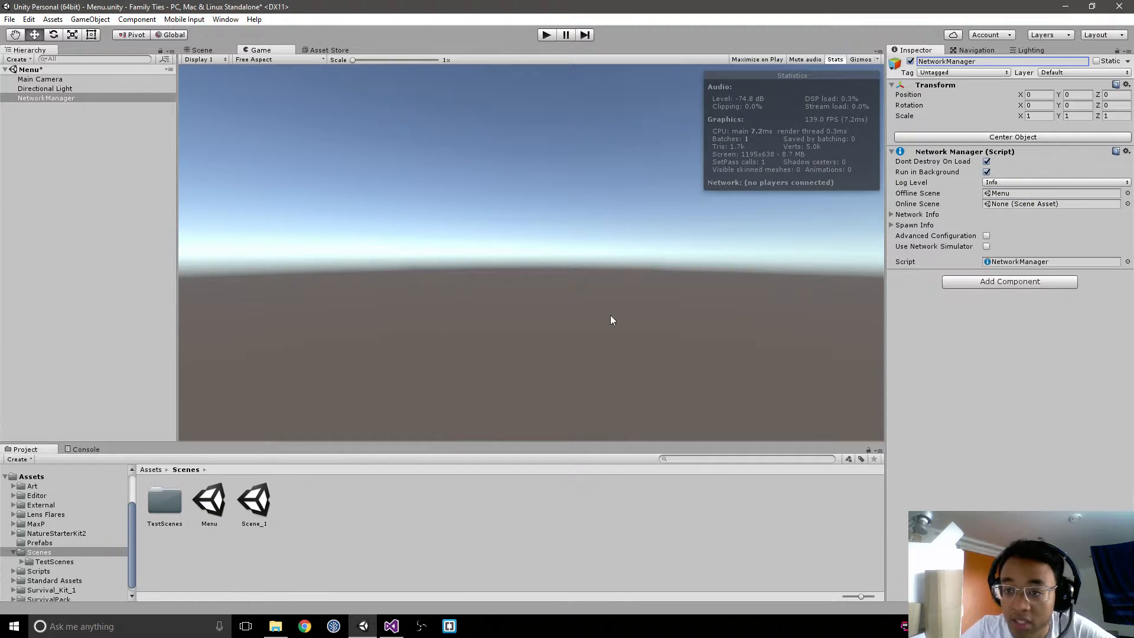
pyautogui.moveTo(255, 503); pyautogui.dragTo(1046, 205)
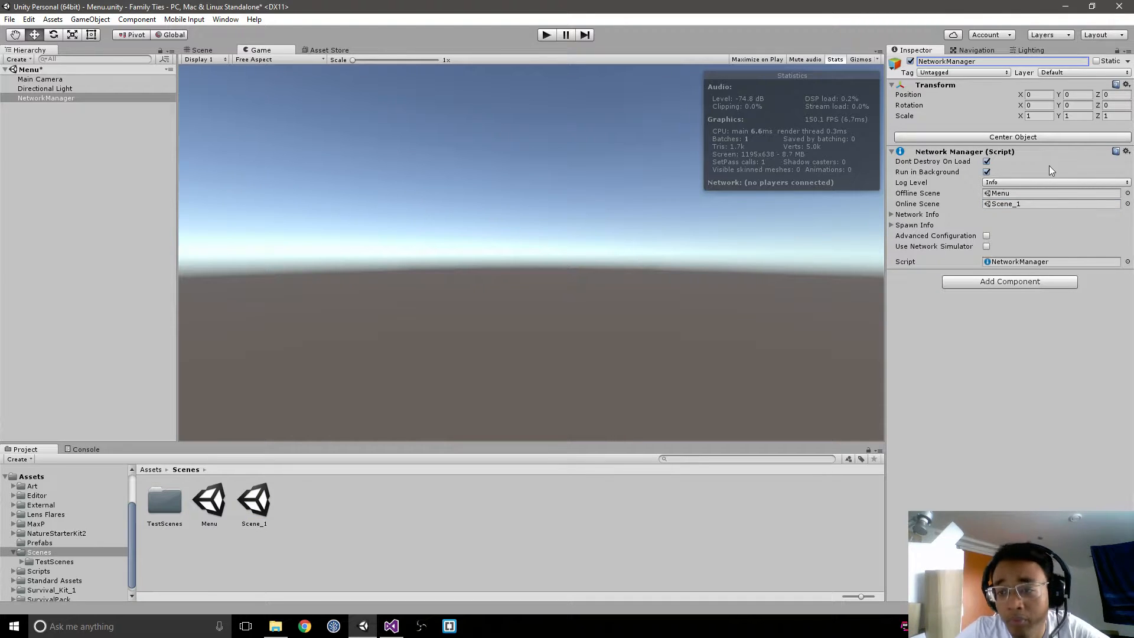
pyautogui.click(892, 215)
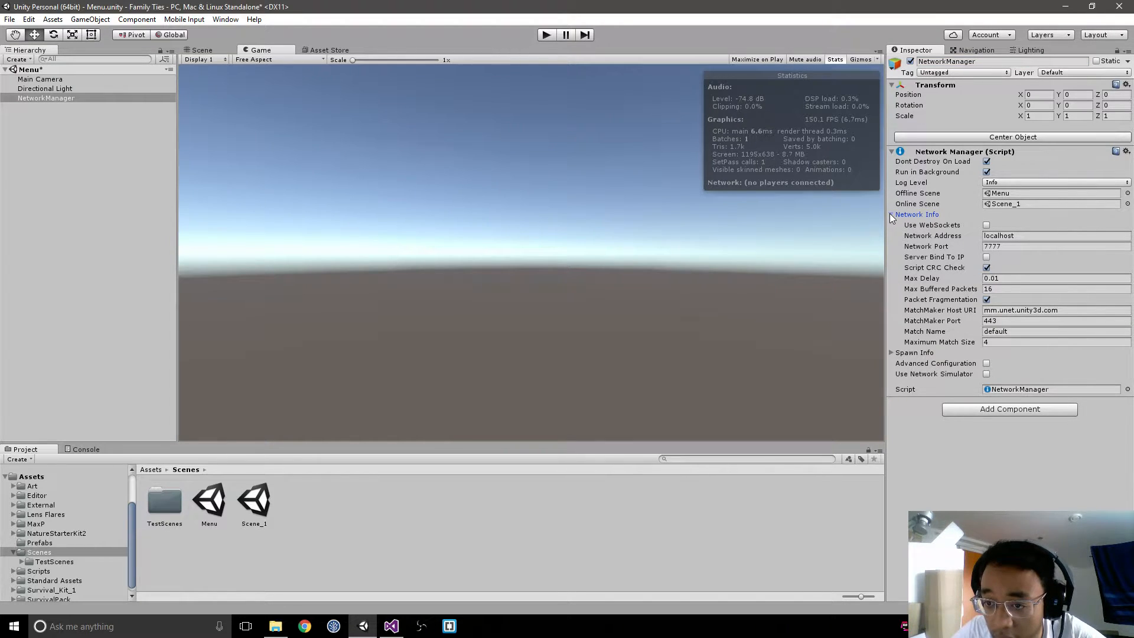
pyautogui.click(892, 215)
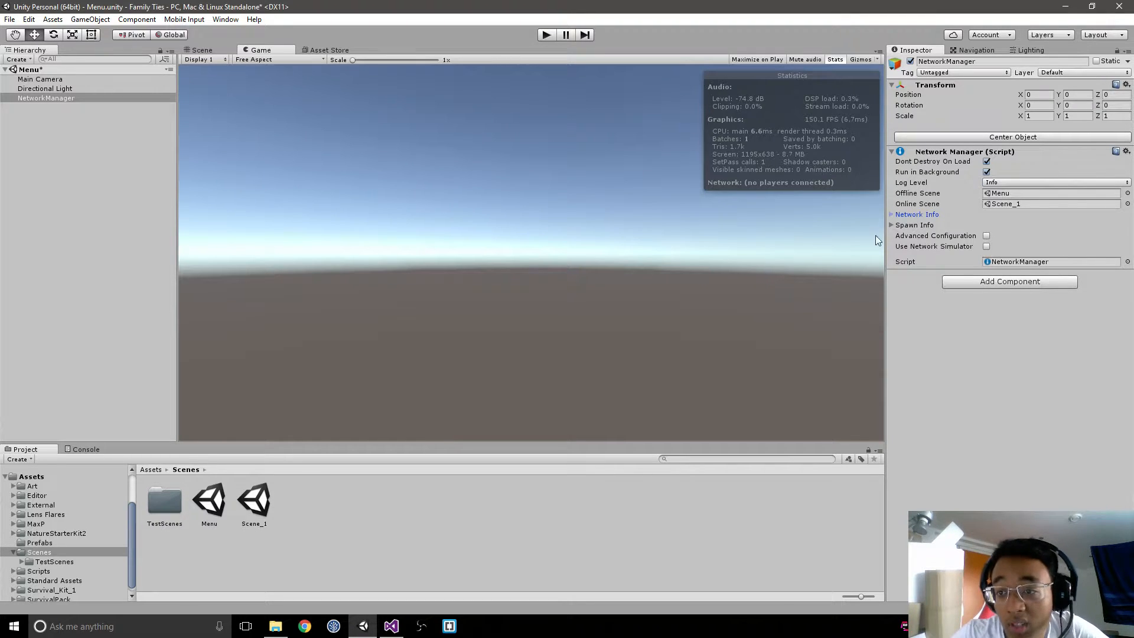
# Step: Try to assign the Player prefab from the Prefabs folder as the player prefab in the Network Manager's spawn info
pyautogui.click(891, 225)
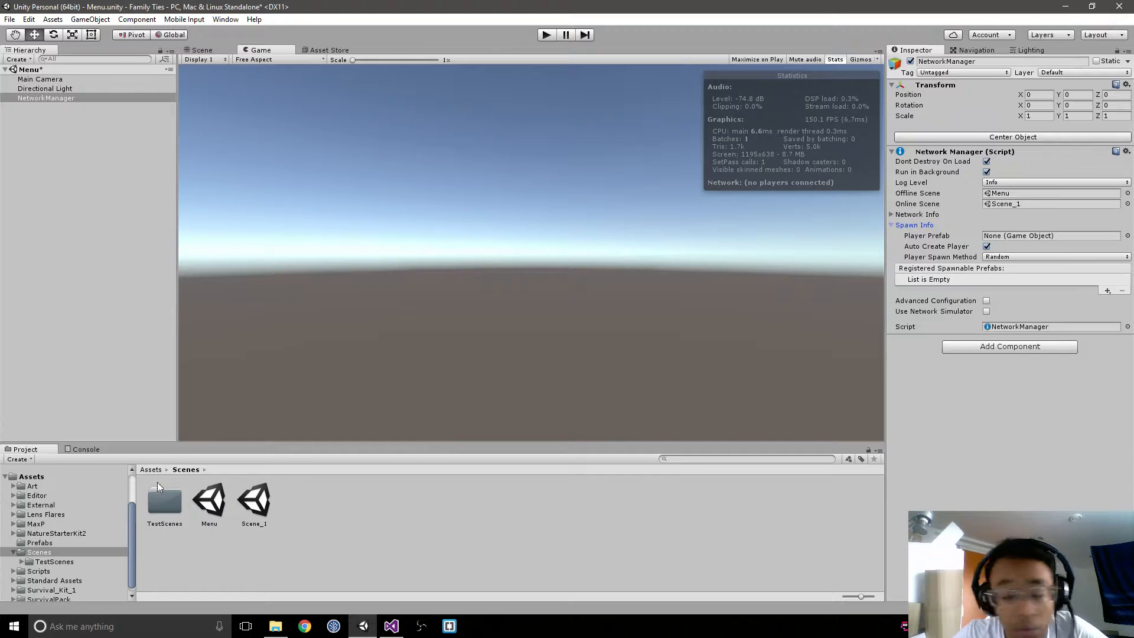
pyautogui.click(156, 470)
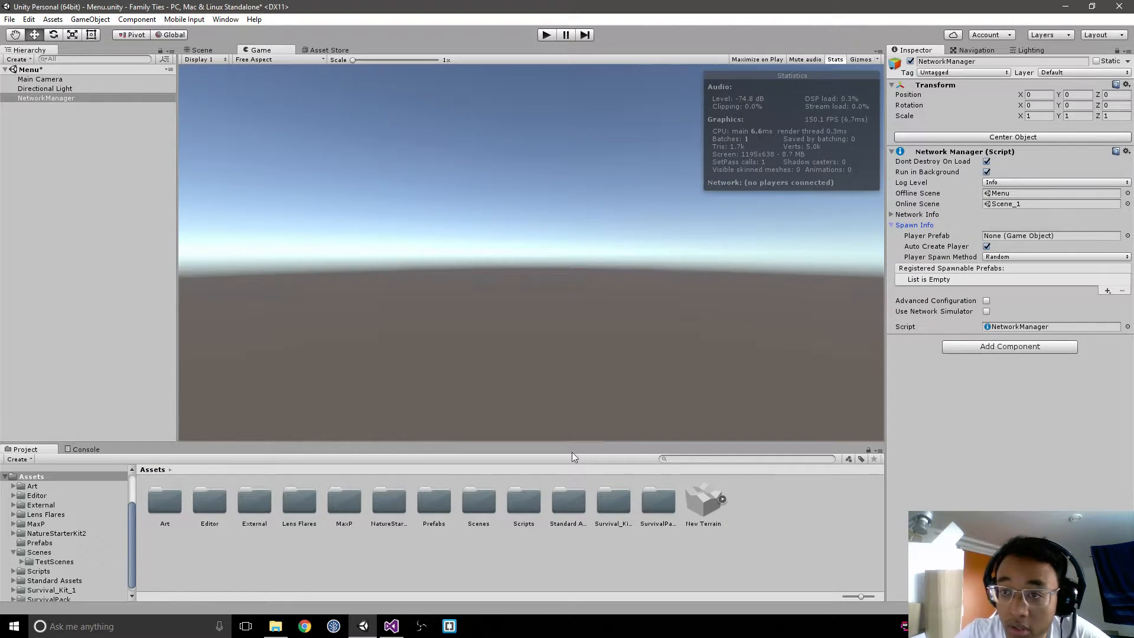
pyautogui.doubleClick(426, 500)
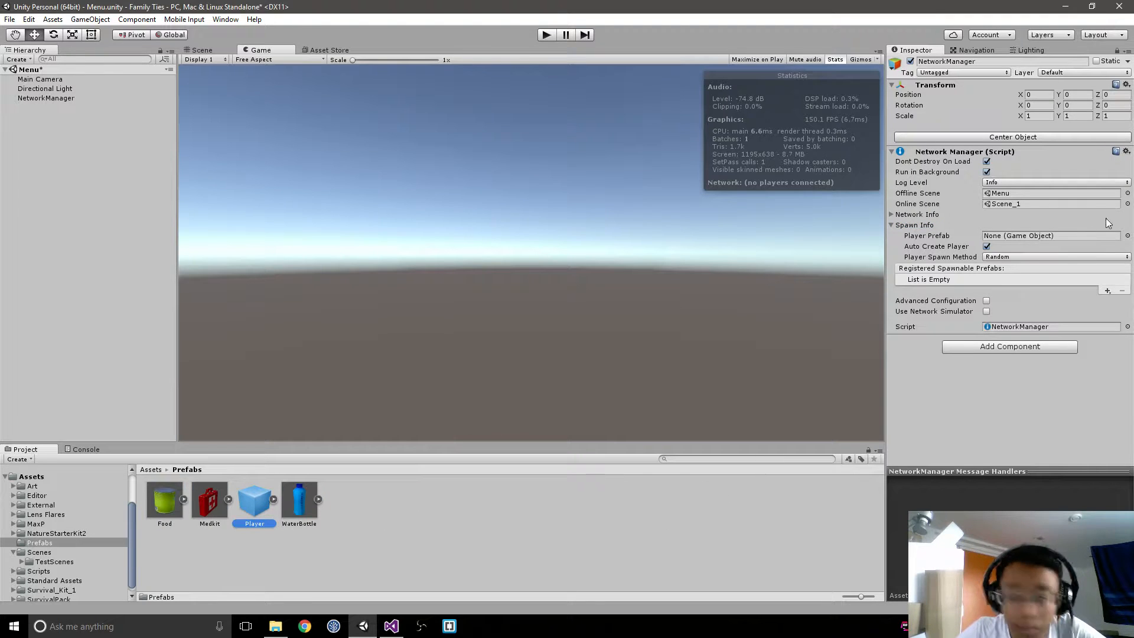
pyautogui.moveTo(1106, 220); pyautogui.dragTo(1009, 236)
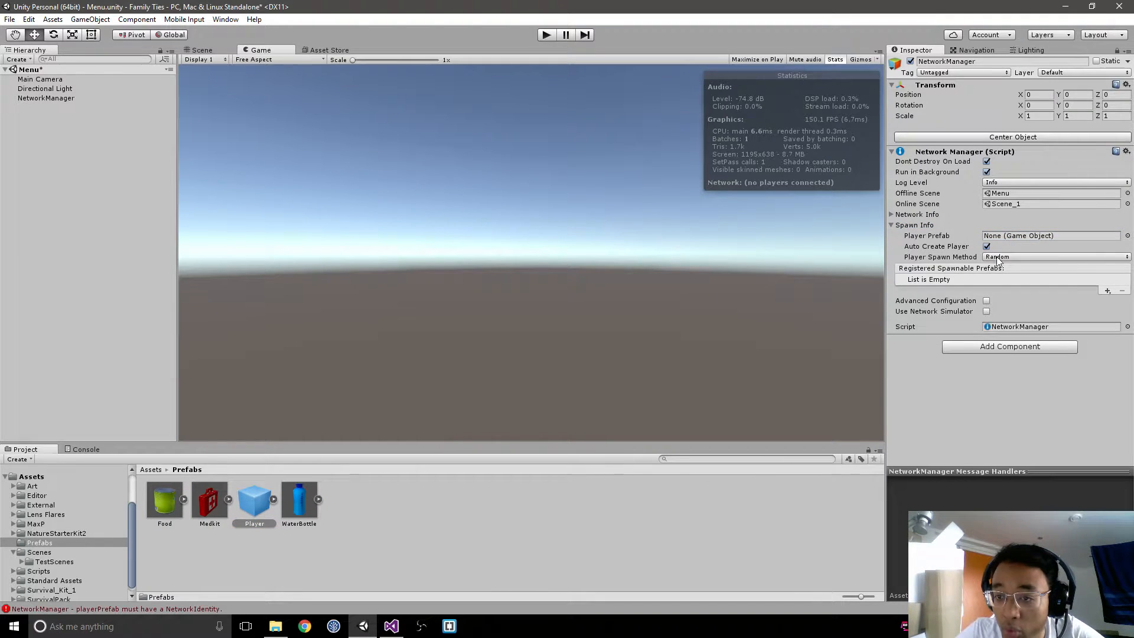
pyautogui.click(997, 257)
pyautogui.click(1001, 340)
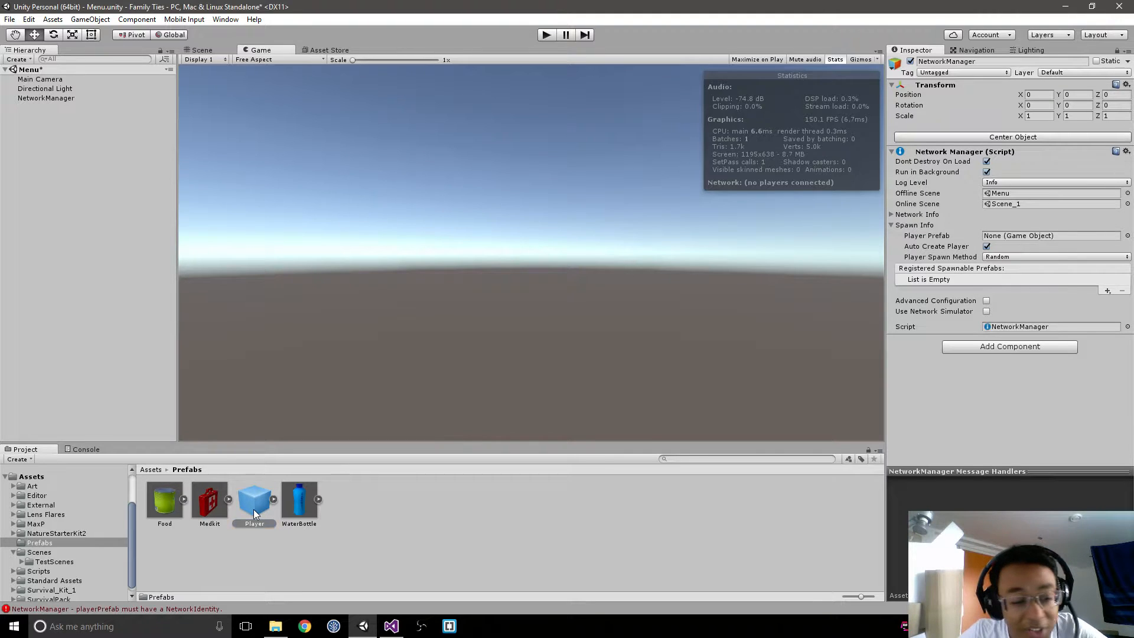
# Step: Place the Player prefab in the Menu scene and give it a NetworkIdentity component with Local Player Authority enabled
pyautogui.moveTo(253, 510); pyautogui.dragTo(171, 301)
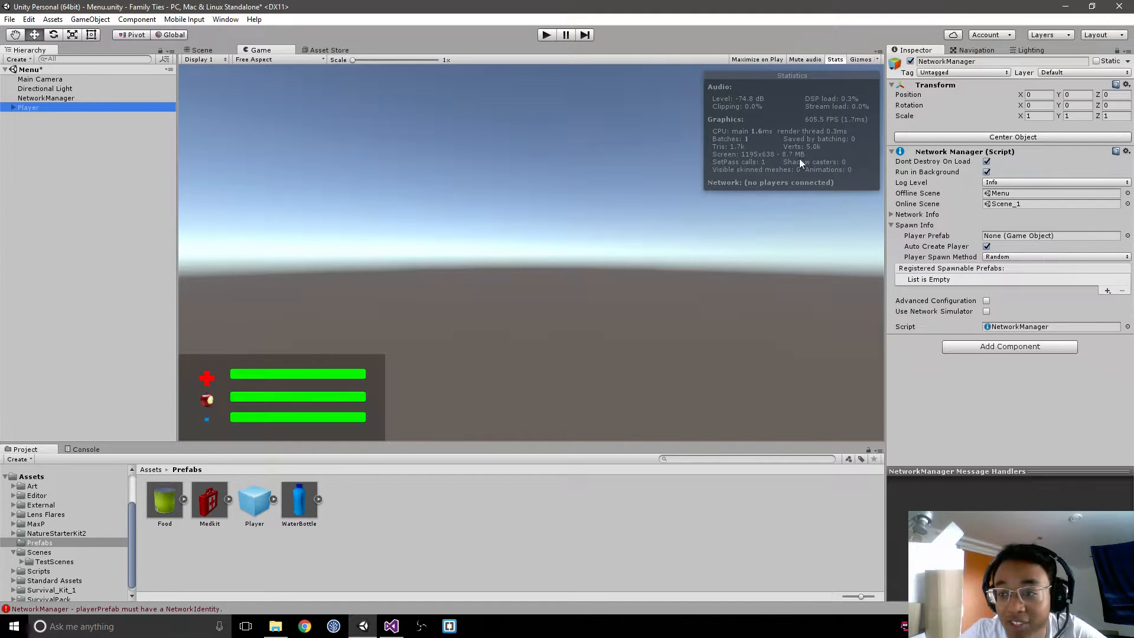
pyautogui.click(1117, 50)
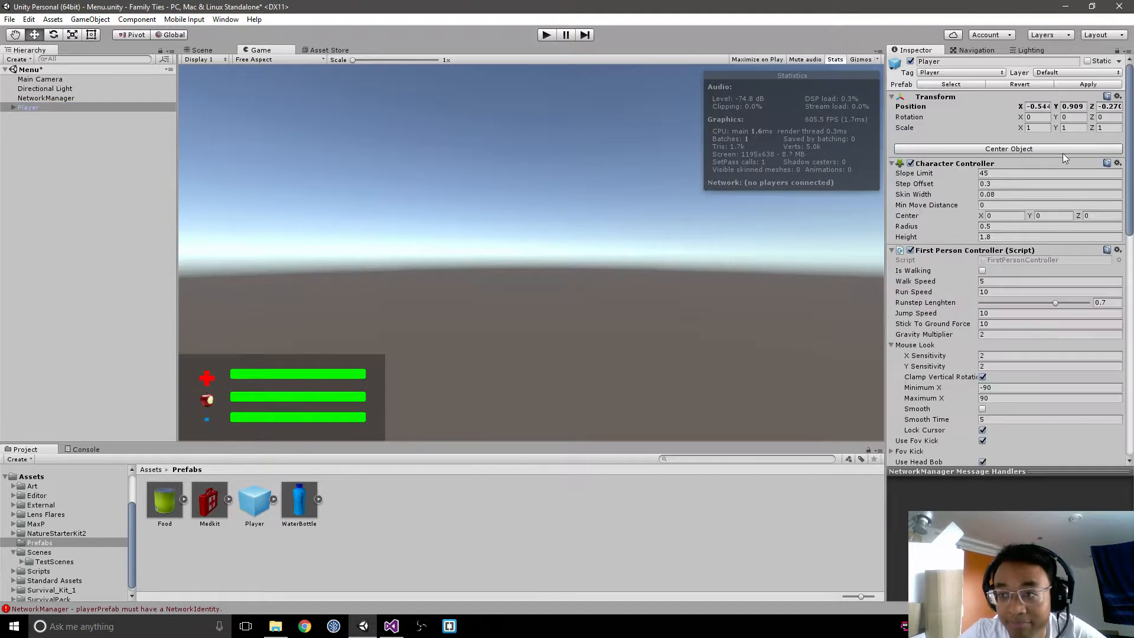
pyautogui.scroll(-10, 976, 378)
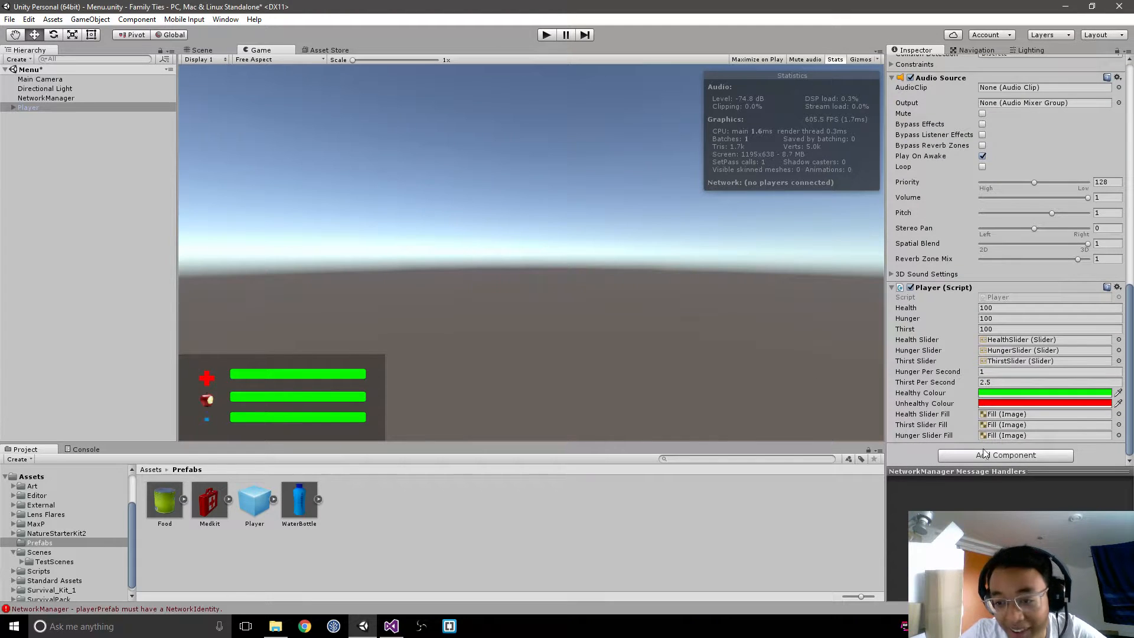
pyautogui.click(984, 456)
pyautogui.write('netw')
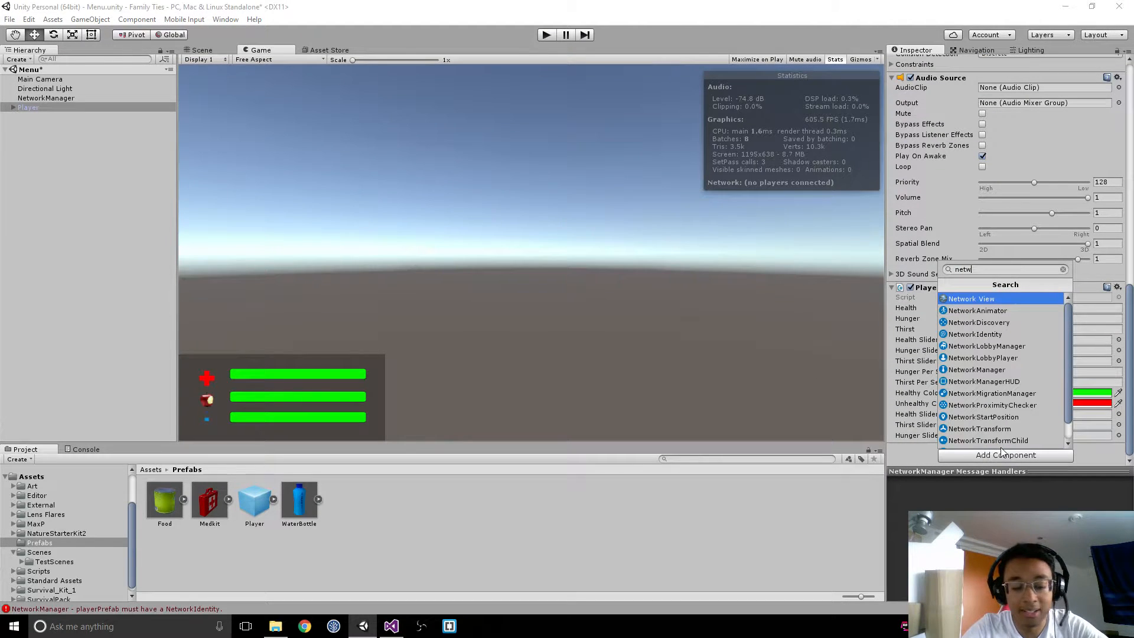
pyautogui.write('orkid')
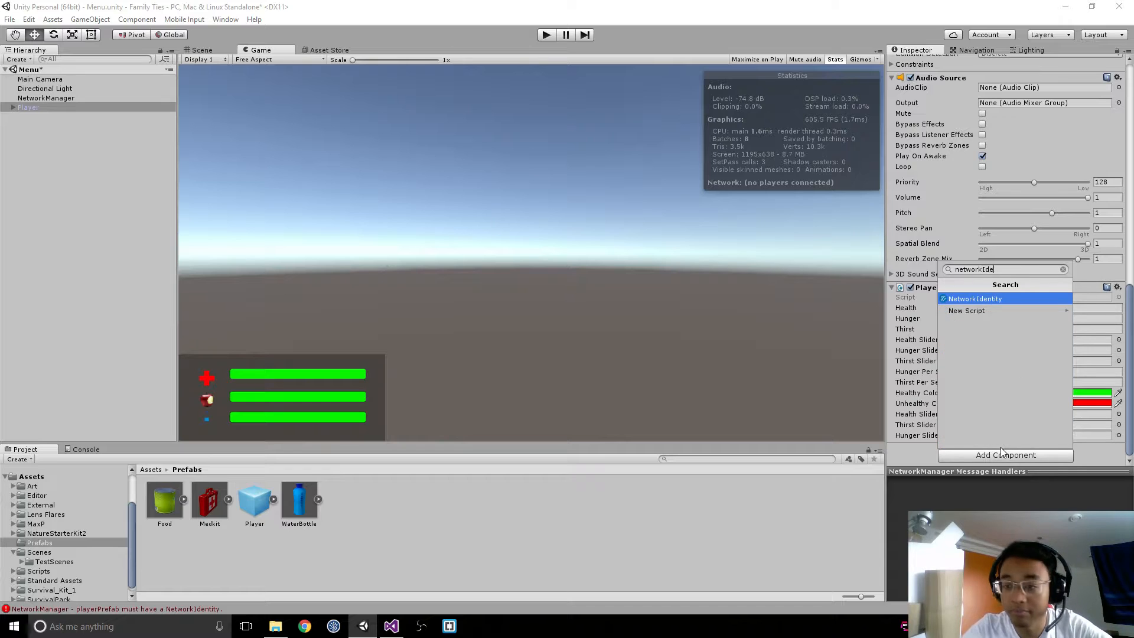
pyautogui.press('Return')
pyautogui.scroll(-1, 1016, 431)
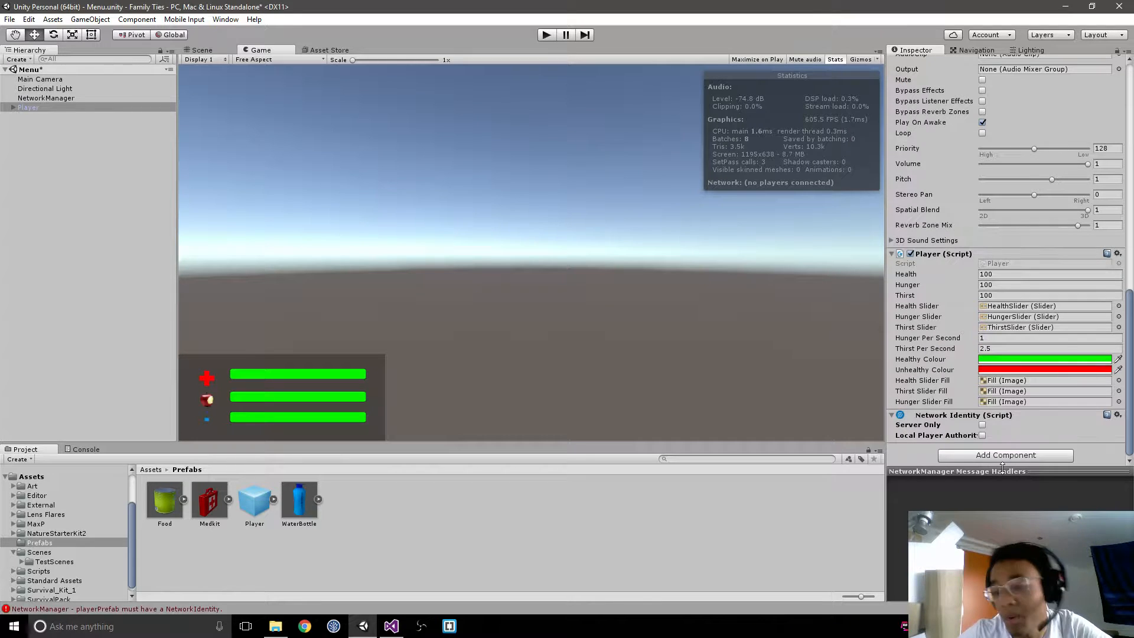
pyautogui.click(982, 435)
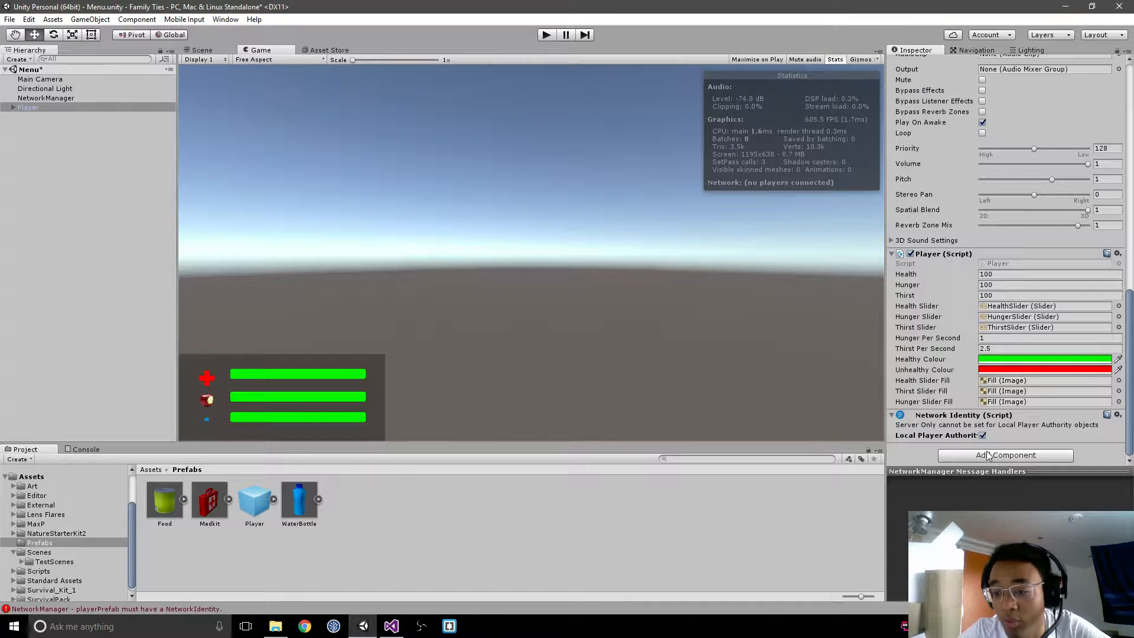
# Step: Add a NetworkTransform component to the Player object
pyautogui.click(991, 456)
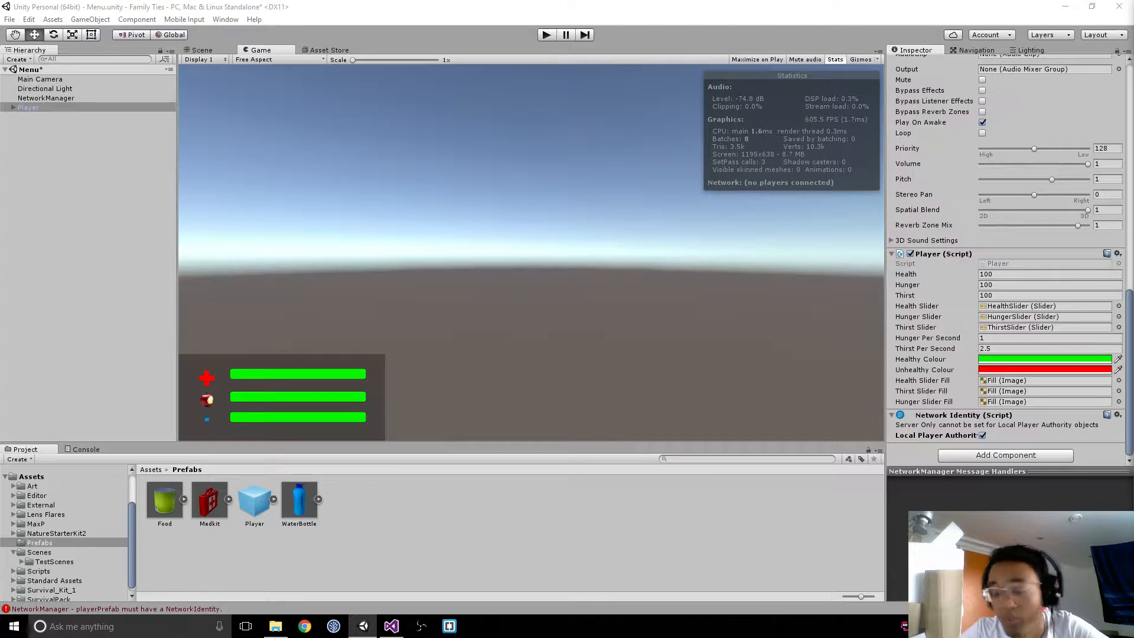
pyautogui.click(1005, 456)
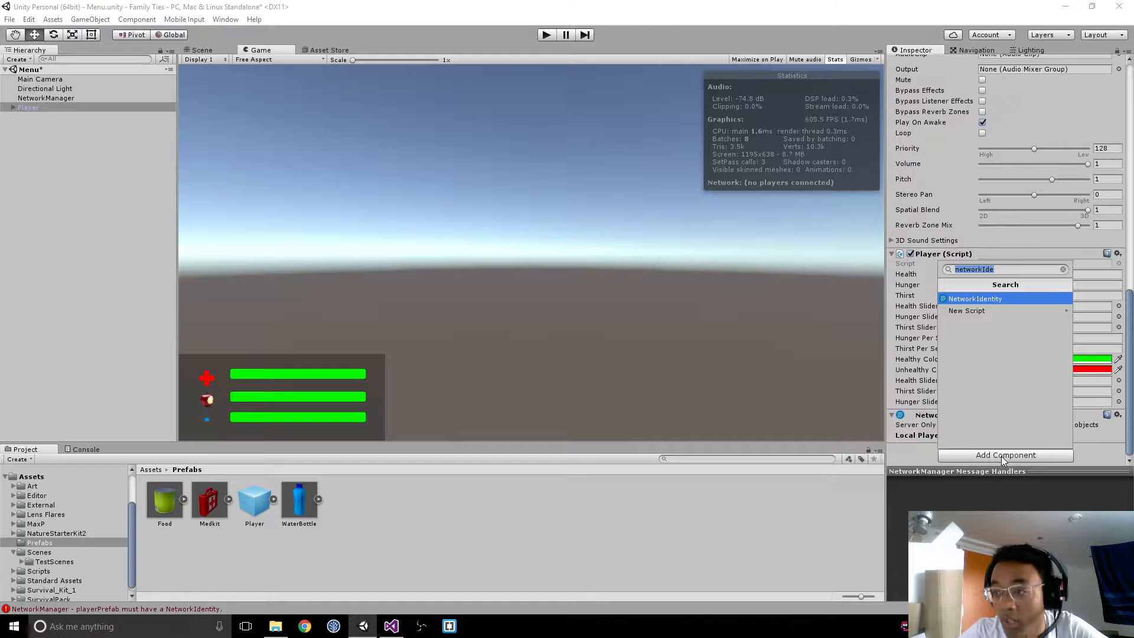
pyautogui.write('netw')
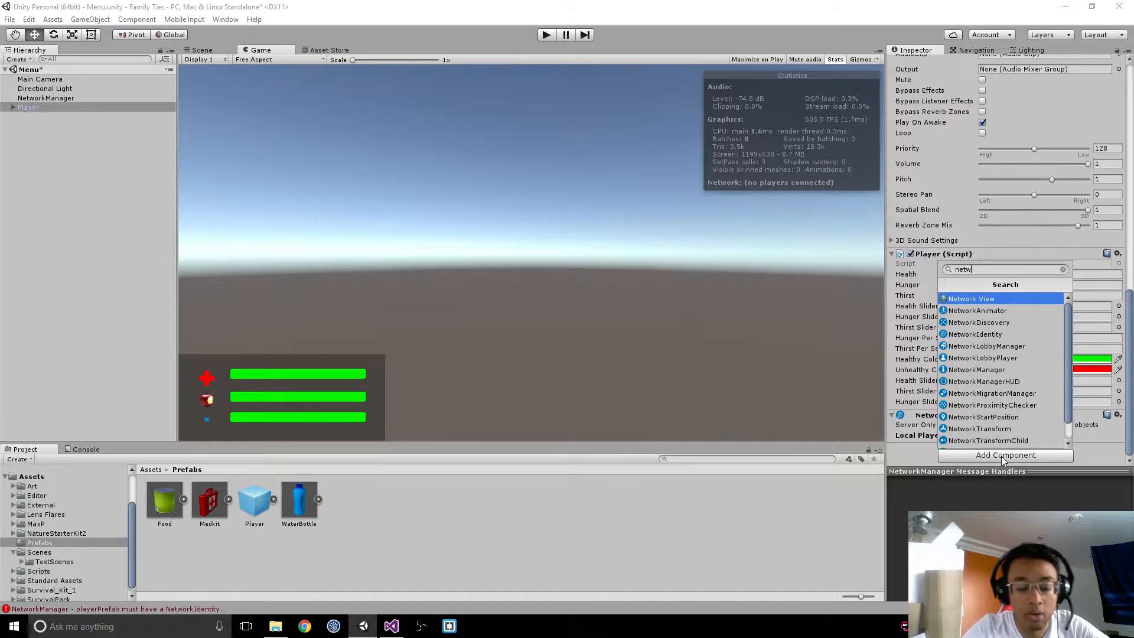
pyautogui.write('ork tra')
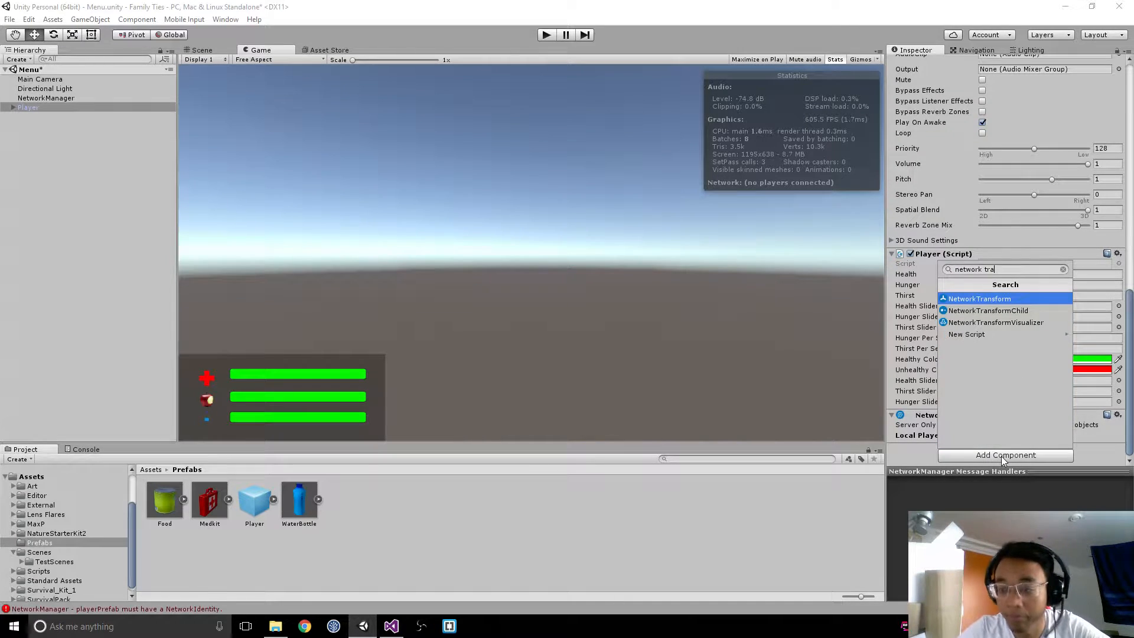
pyautogui.press('Return')
pyautogui.scroll(-5, 1034, 390)
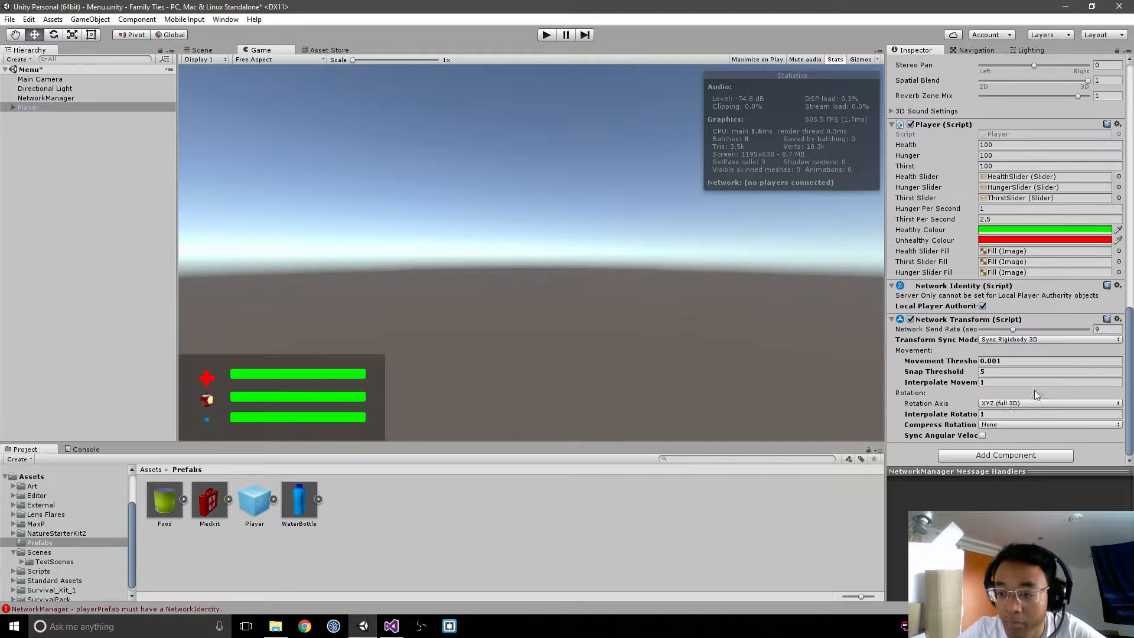
# Step: Set the Player's Network Transform to Sync Transform mode with a network send rate of 9, and check its movement and rotation settings
pyautogui.click(1021, 340)
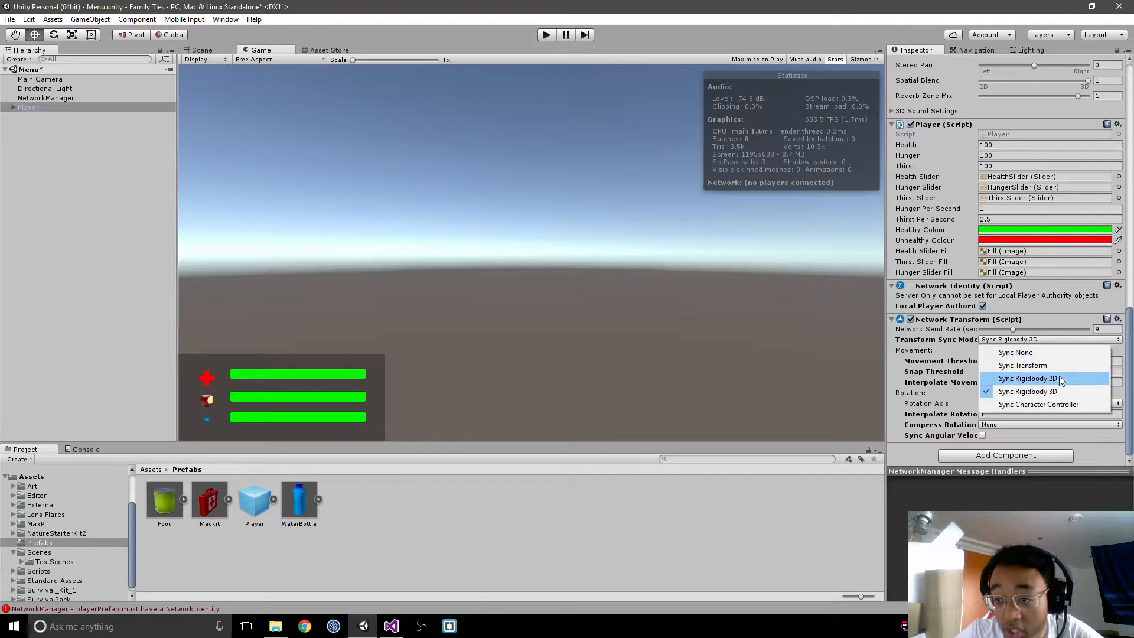
pyautogui.click(1131, 365)
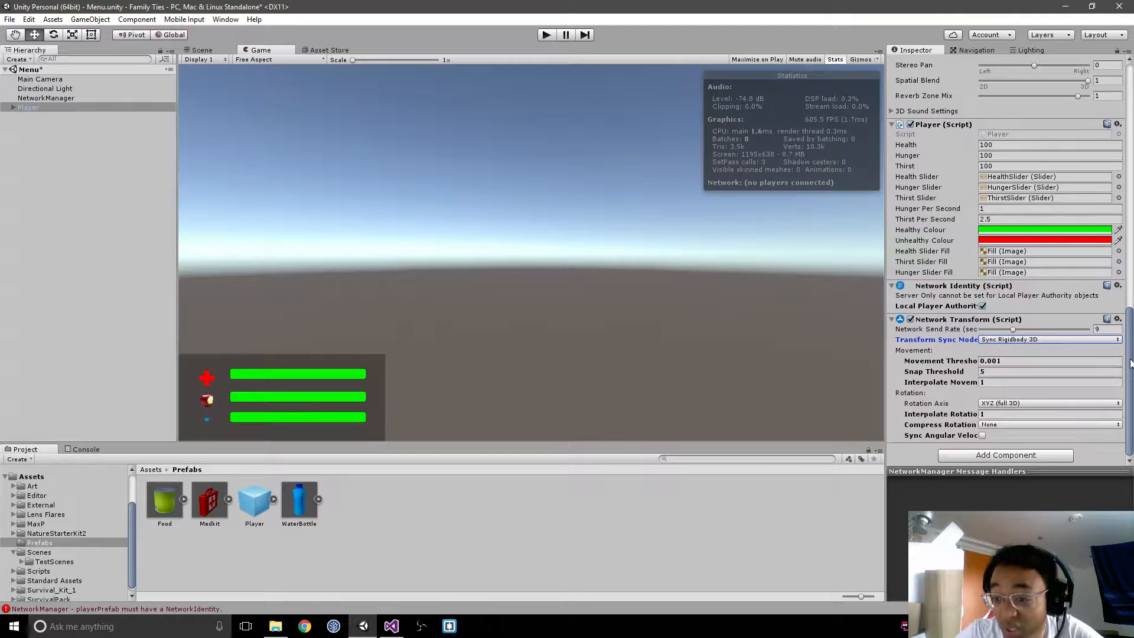
pyautogui.scroll(6, 971, 215)
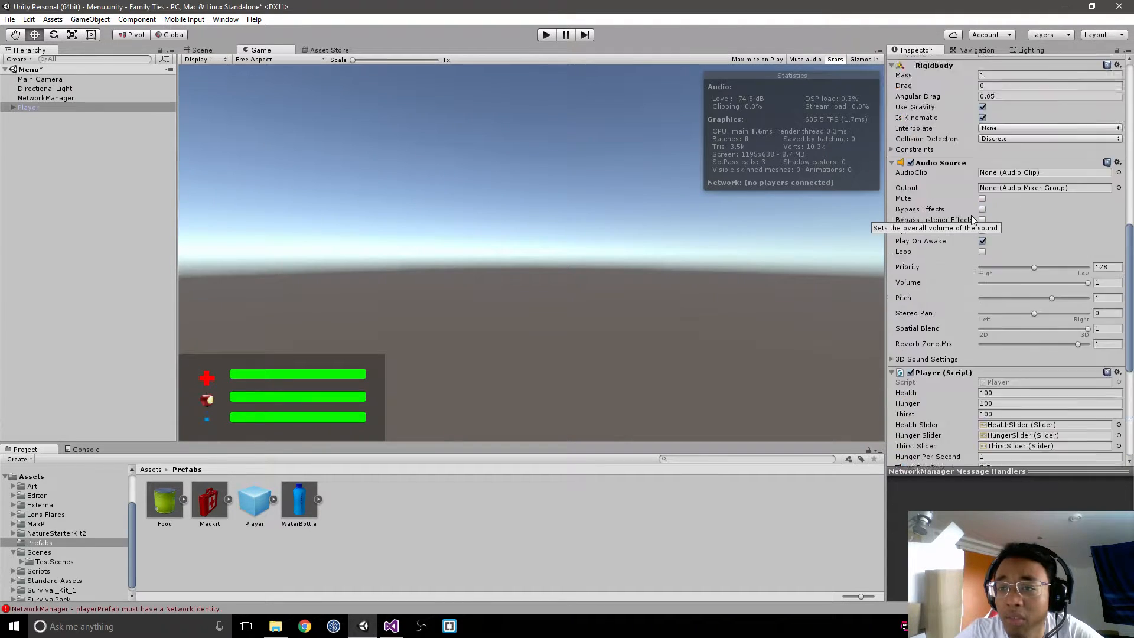
pyautogui.scroll(12, 971, 215)
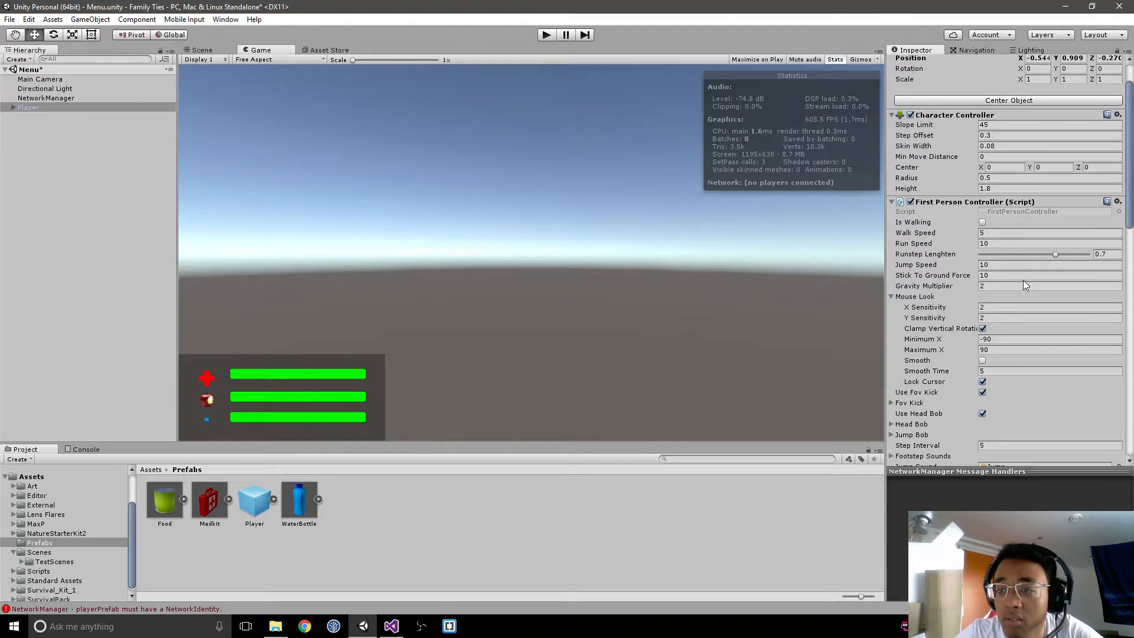
pyautogui.scroll(-15, 1024, 282)
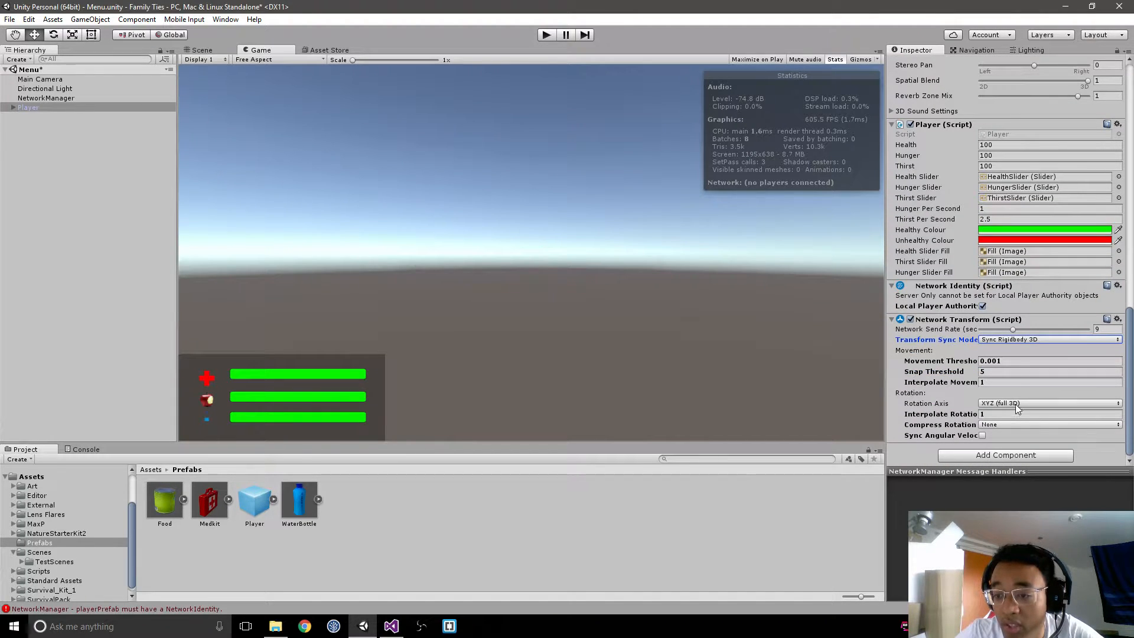
pyautogui.click(1027, 329)
pyautogui.click(1031, 339)
pyautogui.click(1022, 367)
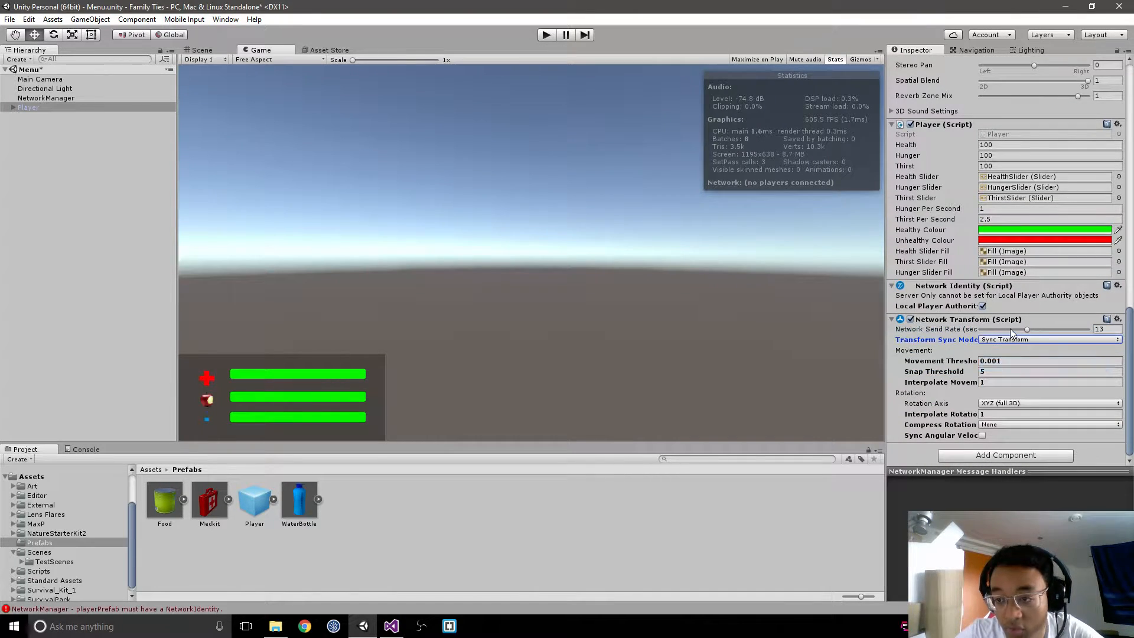
pyautogui.moveTo(1011, 331); pyautogui.dragTo(1007, 332)
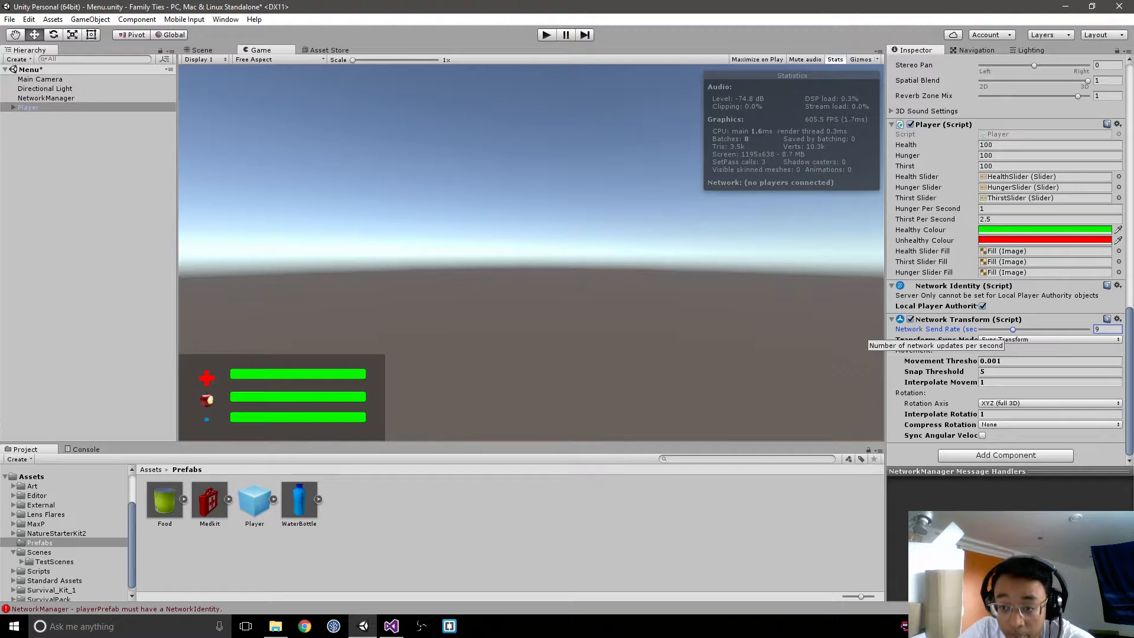
pyautogui.click(998, 401)
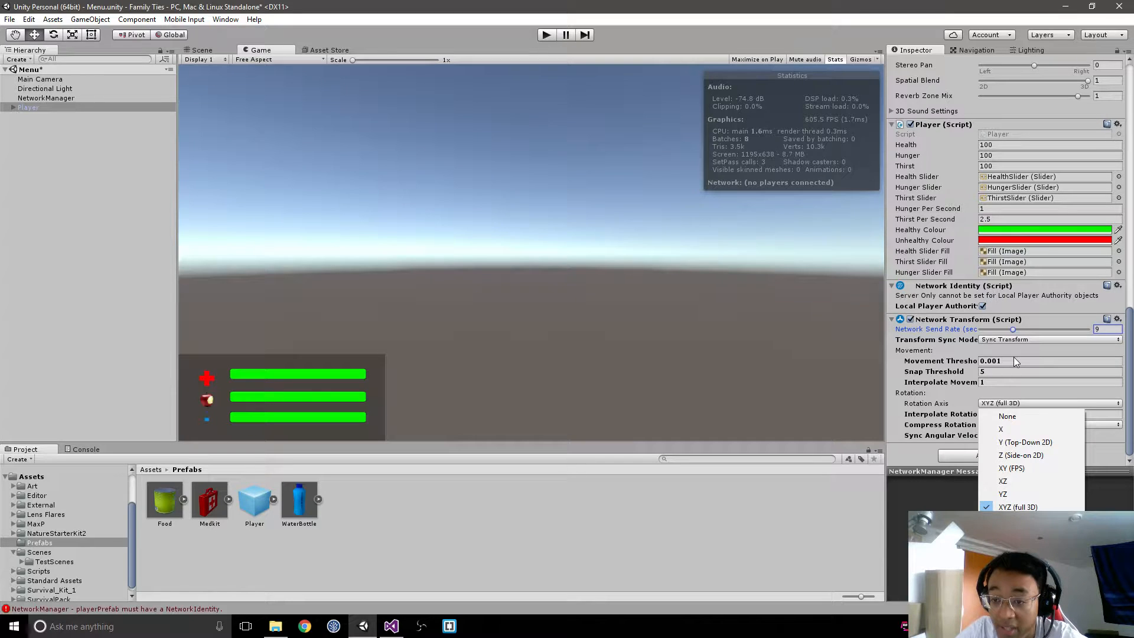
pyautogui.click(1015, 360)
pyautogui.click(1010, 372)
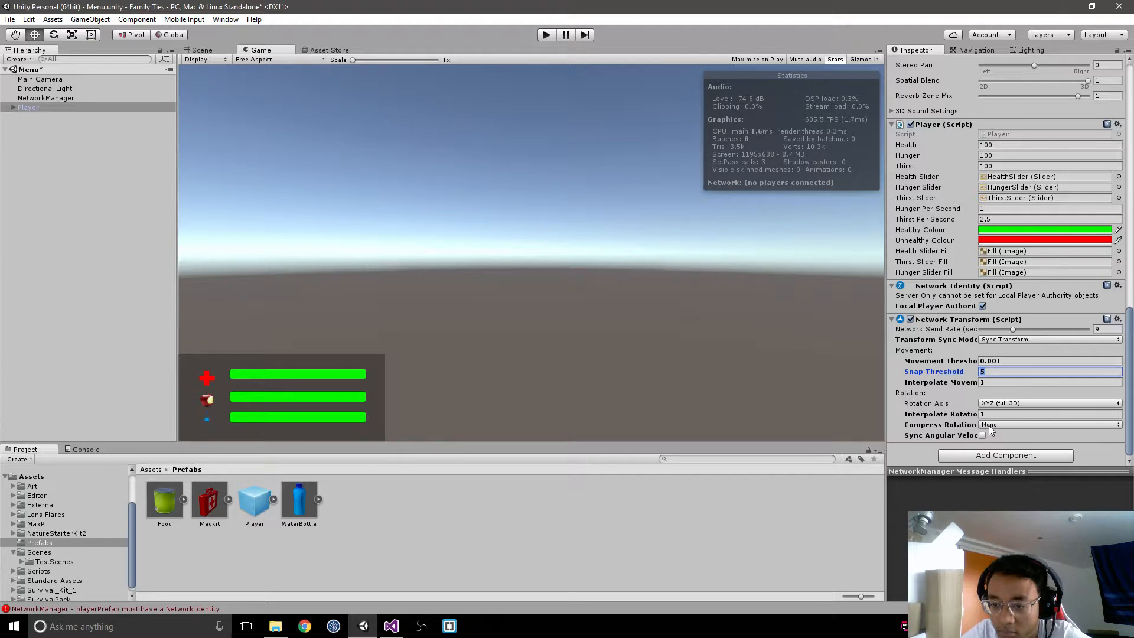
pyautogui.click(893, 320)
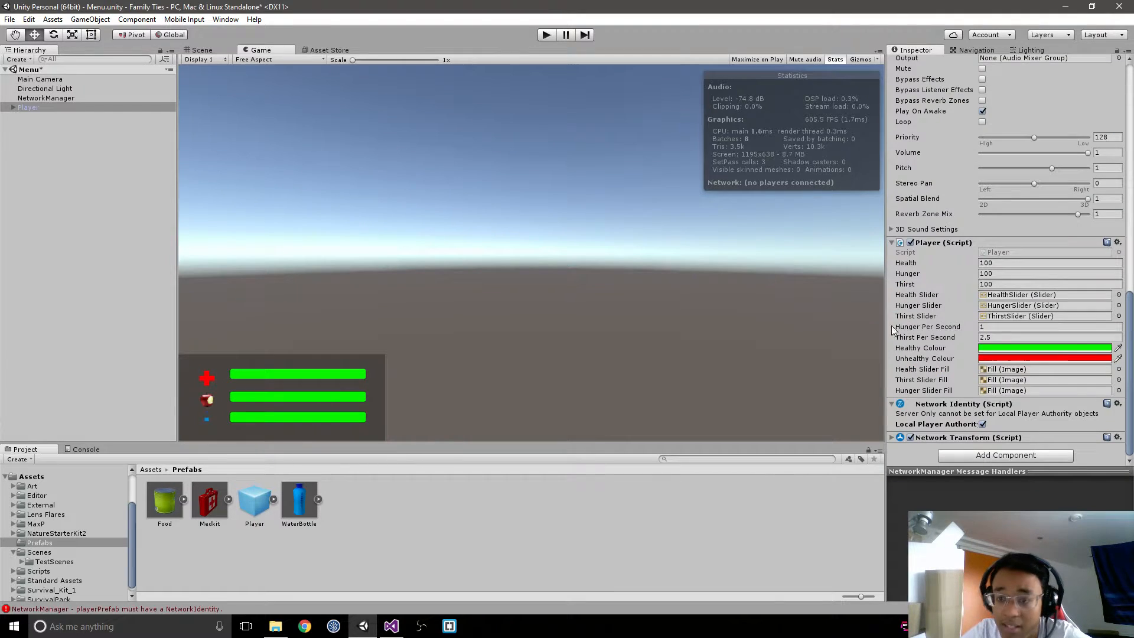
# Step: Apply the Player object's changes to its prefab and delete the Player from the Menu scene
pyautogui.scroll(10, 1024, 169)
pyautogui.scroll(1, 1024, 168)
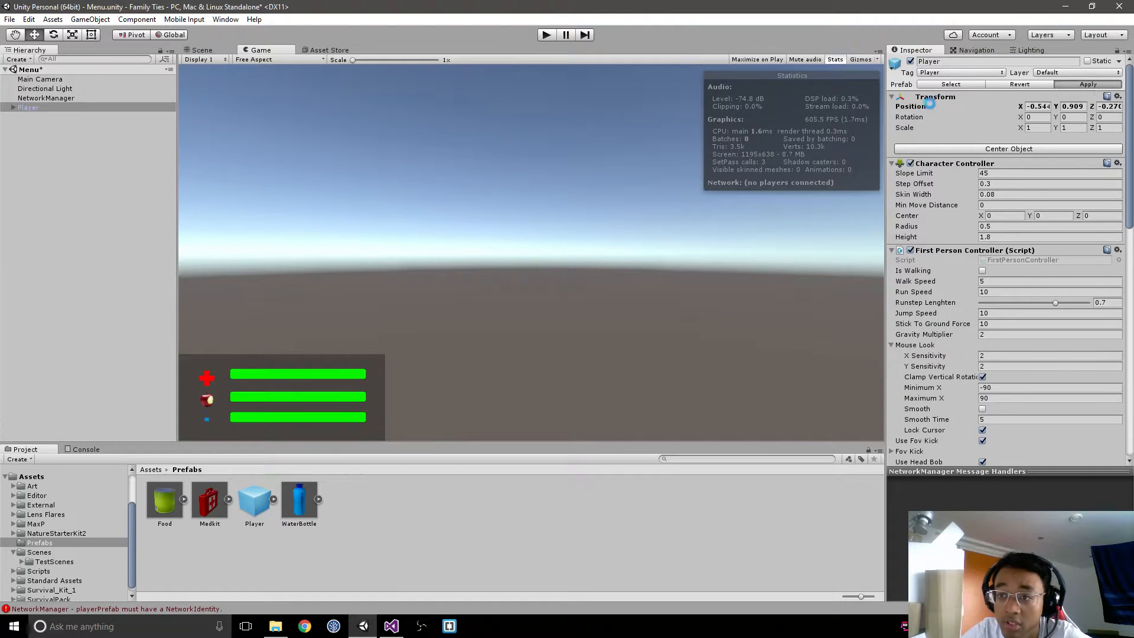
pyautogui.click(131, 109)
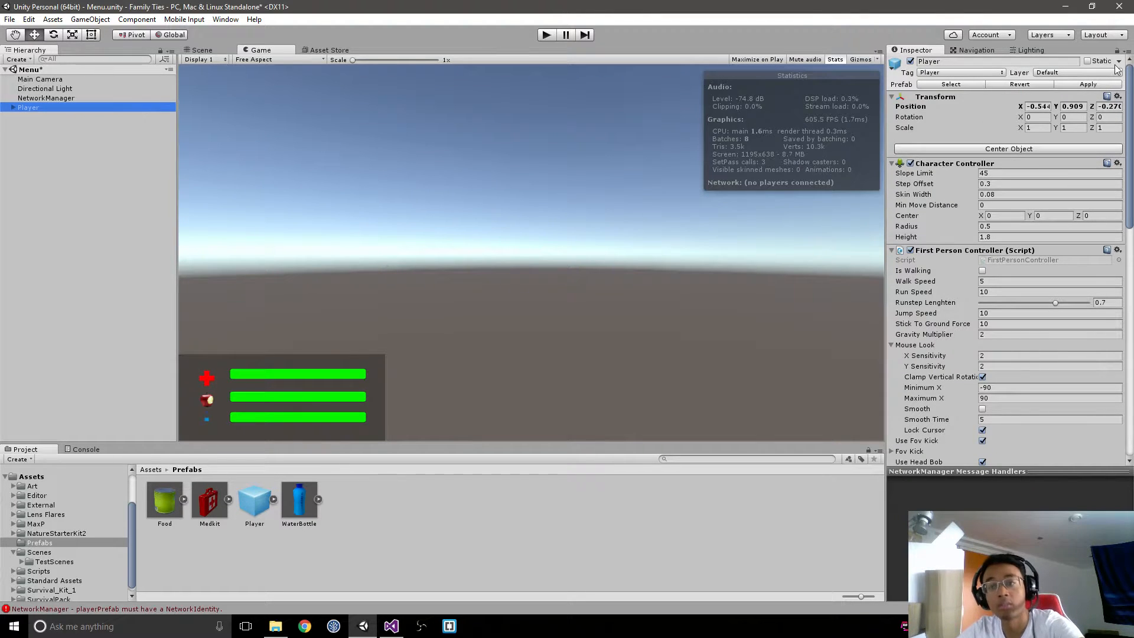
pyautogui.press('Delete')
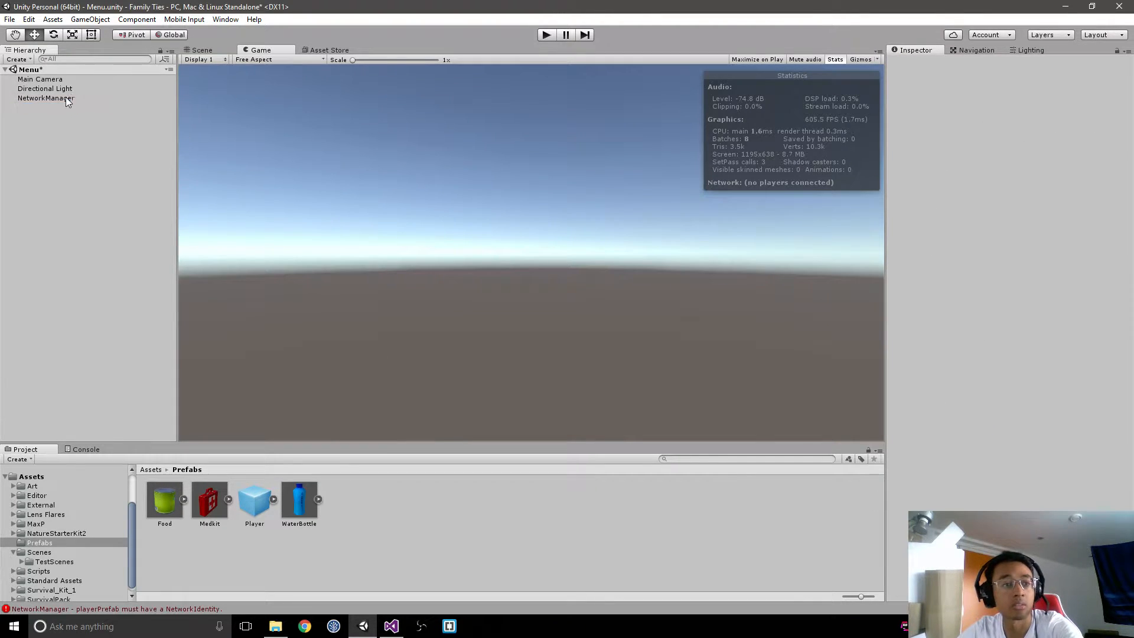
# Step: Assign the Player prefab as the NetworkManager's player prefab and clear the console messages
pyautogui.click(46, 98)
pyautogui.moveTo(254, 500); pyautogui.dragTo(1042, 238)
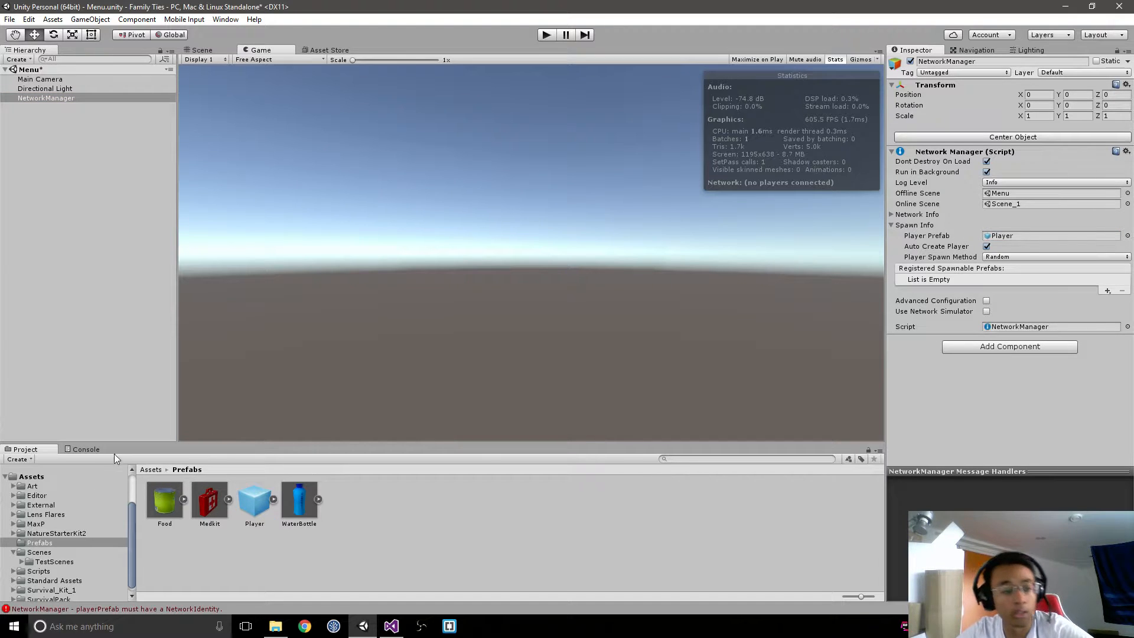
pyautogui.click(83, 449)
pyautogui.click(13, 459)
pyautogui.click(26, 449)
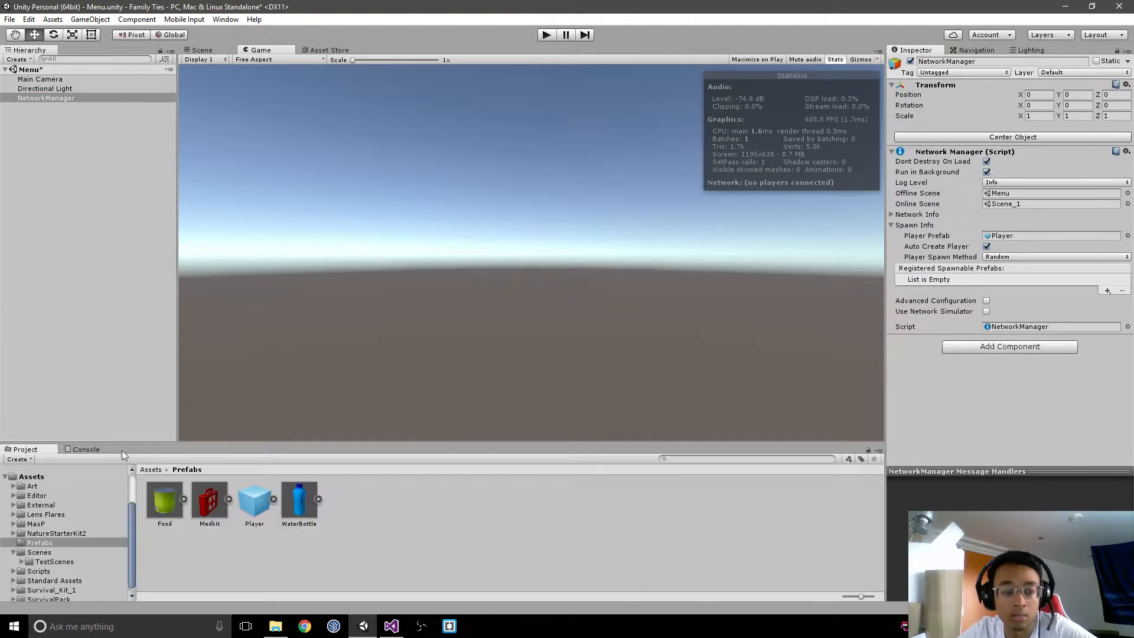
# Step: Add a NetworkManagerHUD component to the NetworkManager object
pyautogui.click(1045, 351)
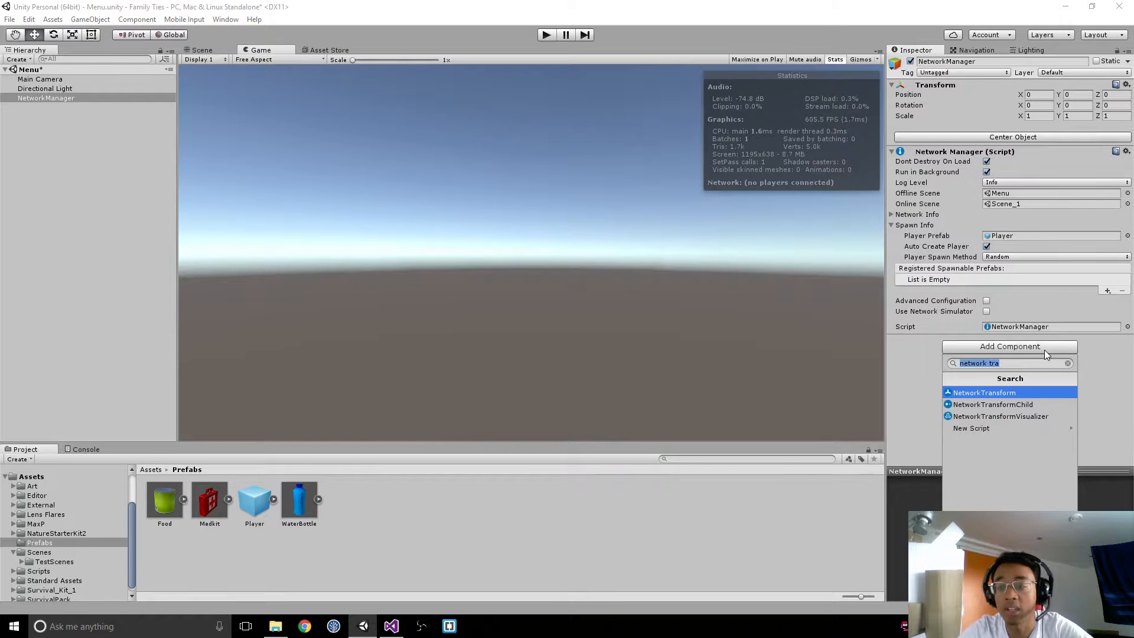
pyautogui.write('network ma')
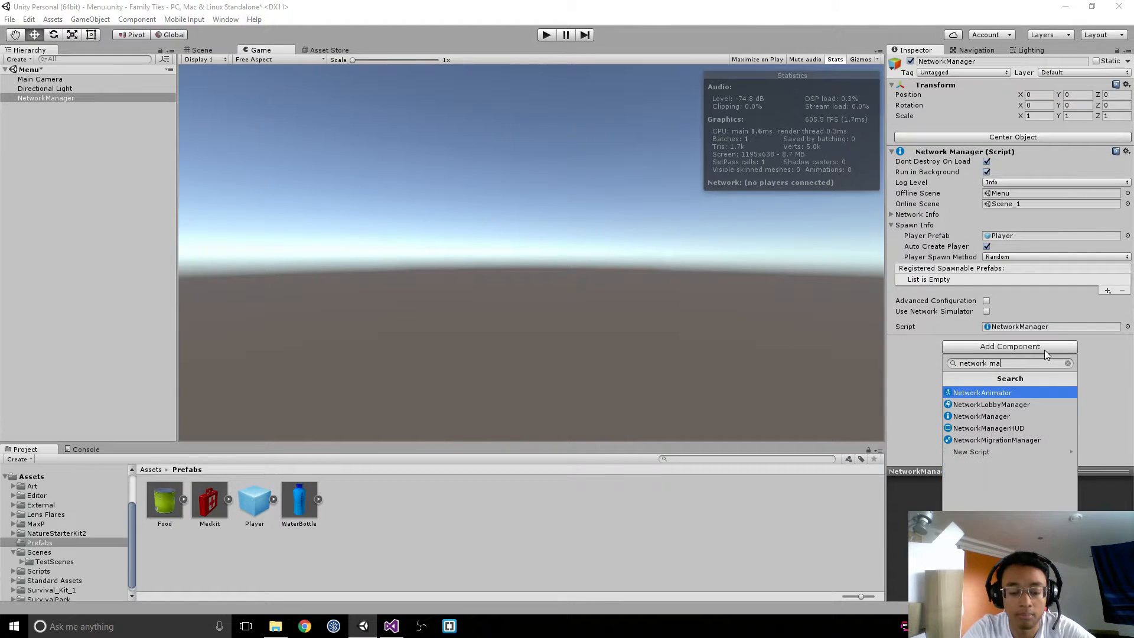
pyautogui.press('Down')
pyautogui.press('Down')
pyautogui.press('Down')
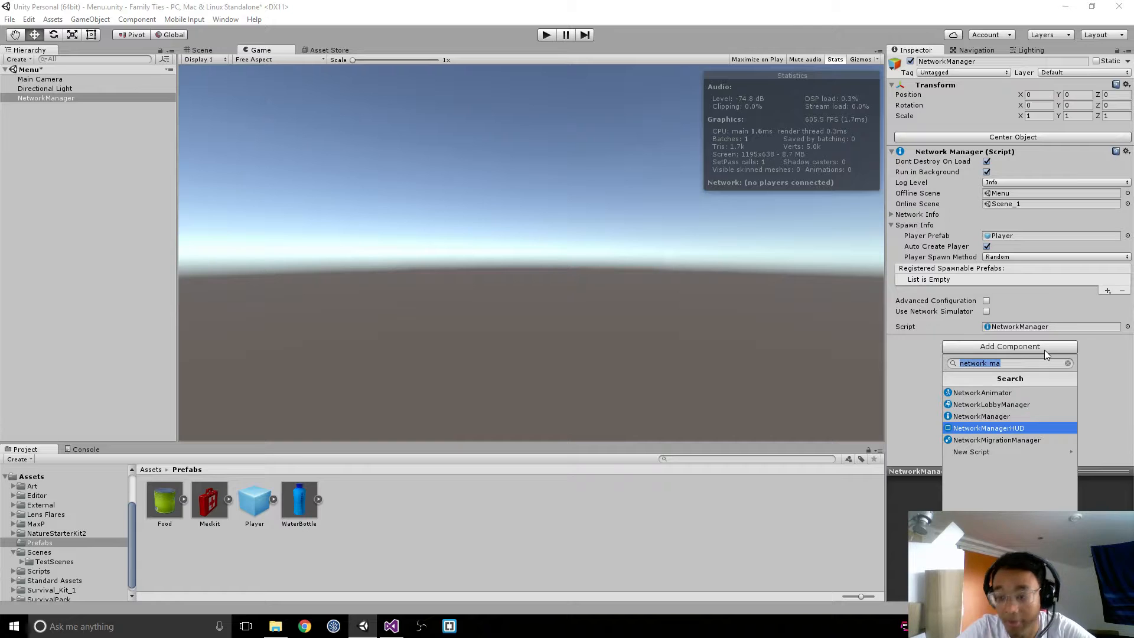
pyautogui.press('Return')
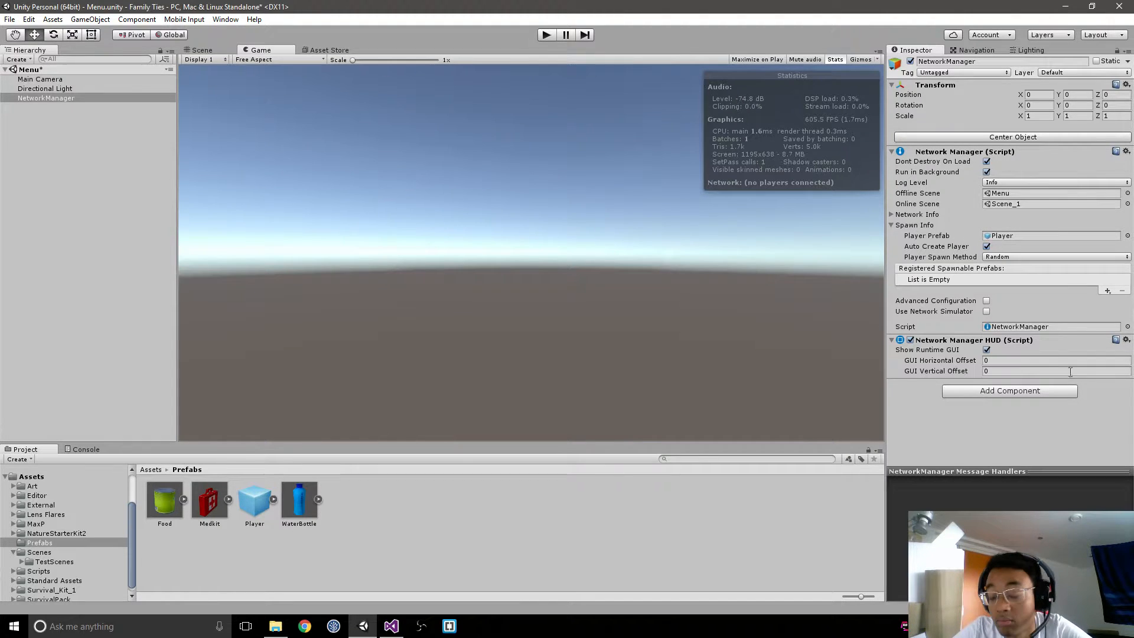
# Step: Add a NetworkDiscovery component to the NetworkManager object and review its broadcast settings
pyautogui.click(1048, 393)
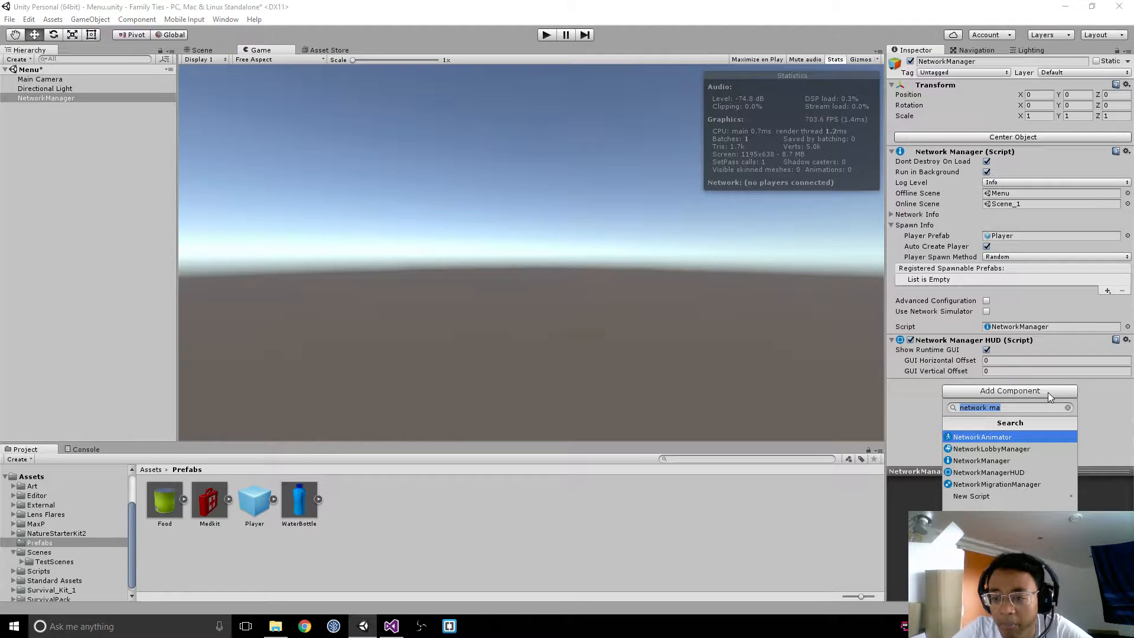
pyautogui.write('network br')
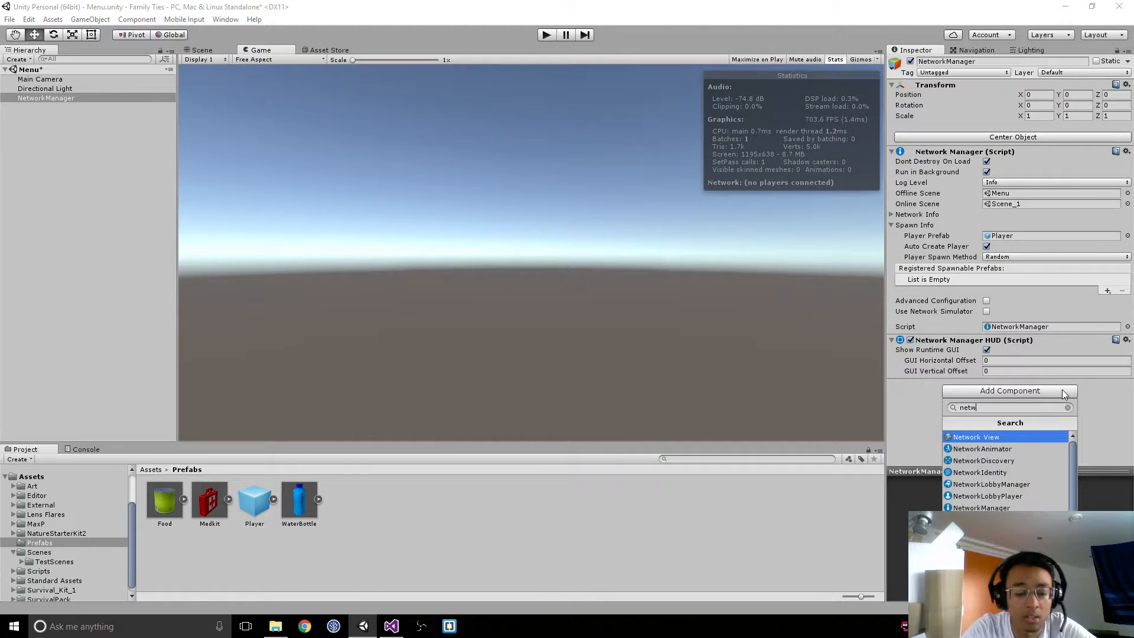
pyautogui.press('BackSpace')
pyautogui.press('BackSpace')
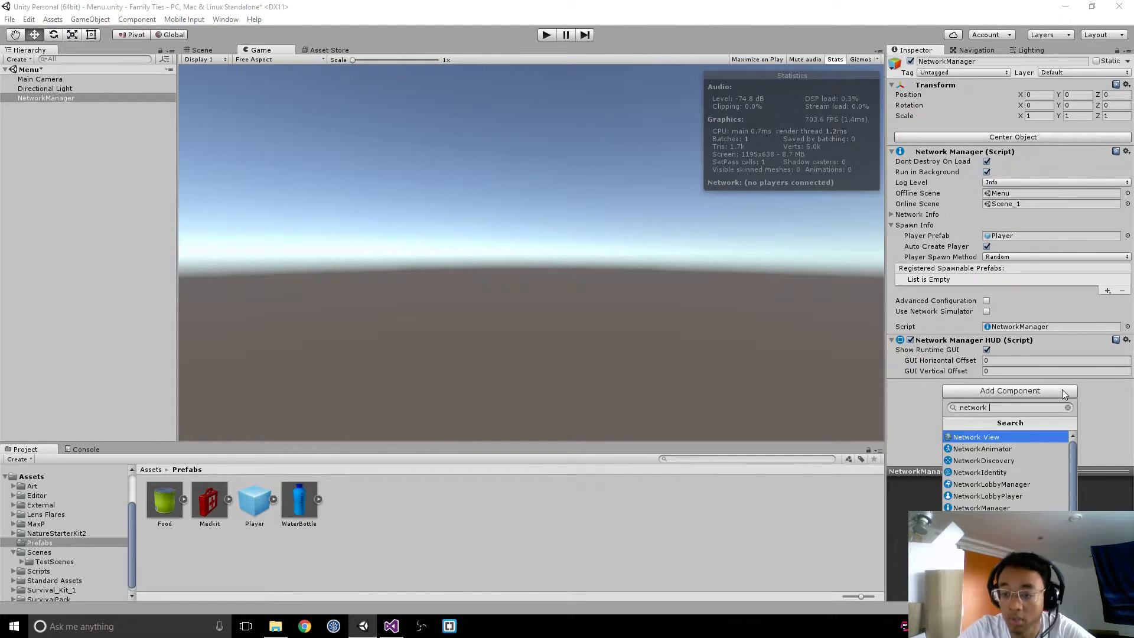
pyautogui.press('Down')
pyautogui.press('Down')
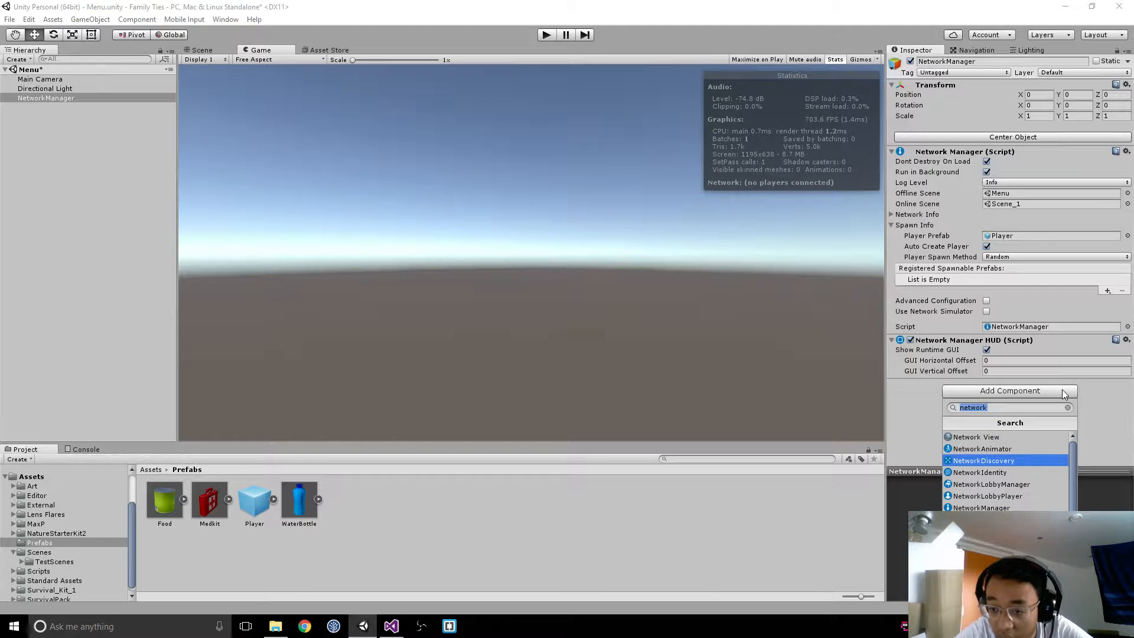
pyautogui.press('Return')
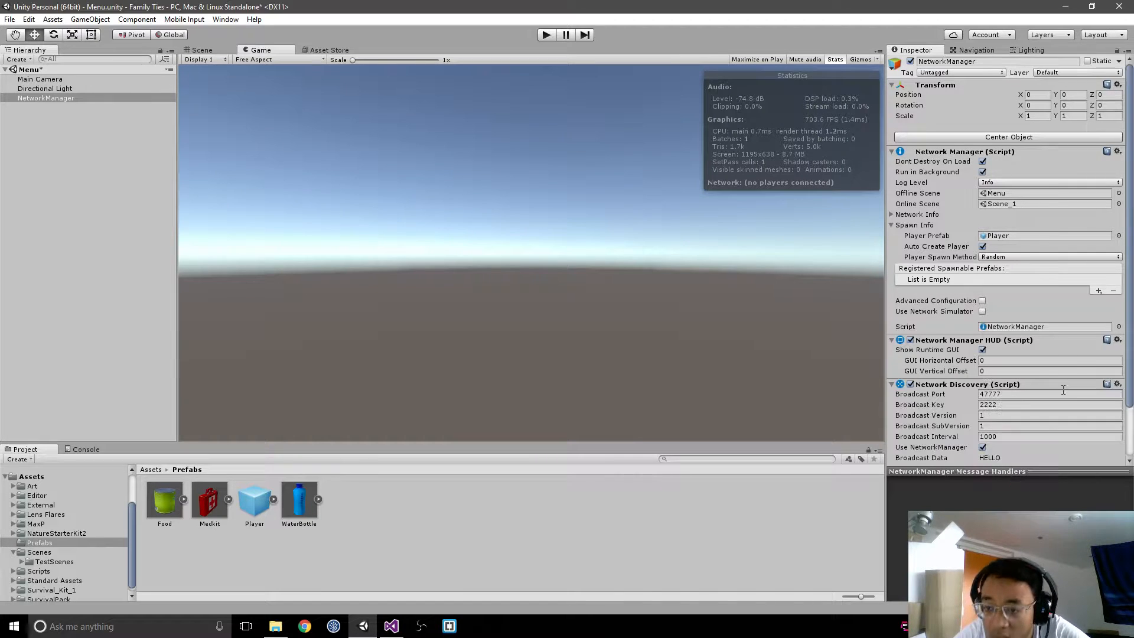
pyautogui.scroll(-3, 1063, 389)
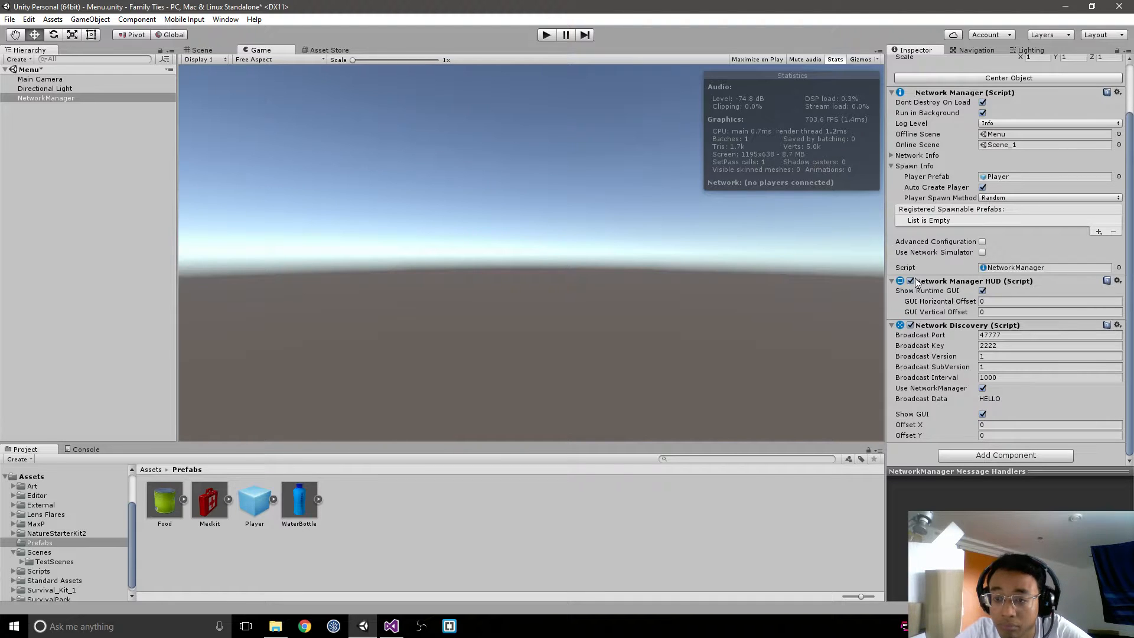
# Step: Test-run the Menu scene briefly, set the Network Discovery GUI's Offset Y to 150, and save the scene
pyautogui.click(544, 35)
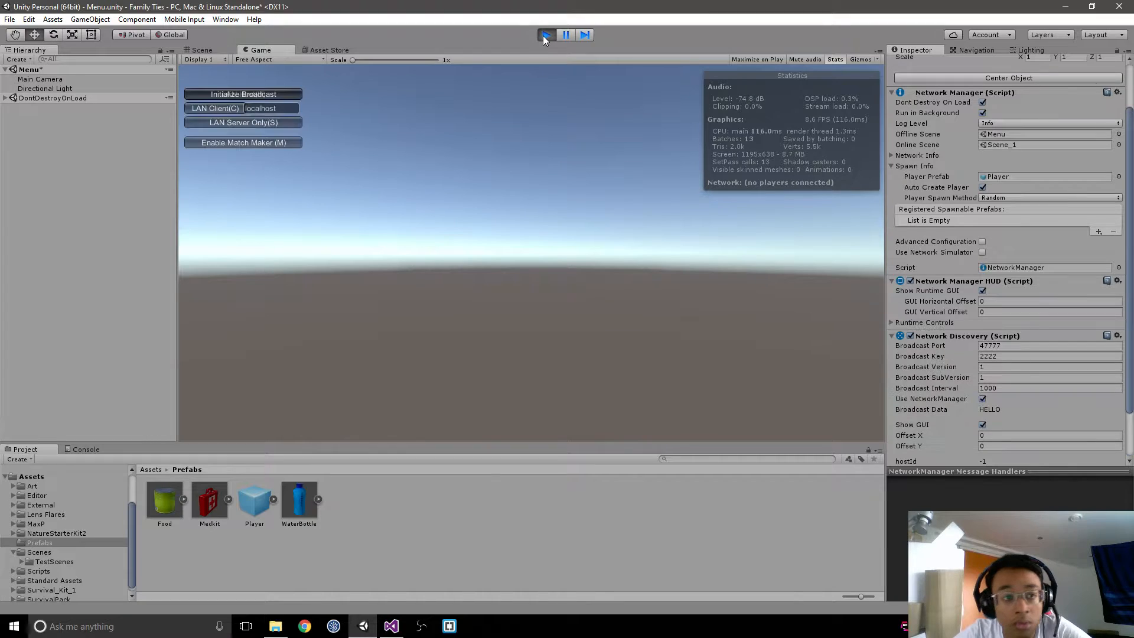
pyautogui.click(547, 34)
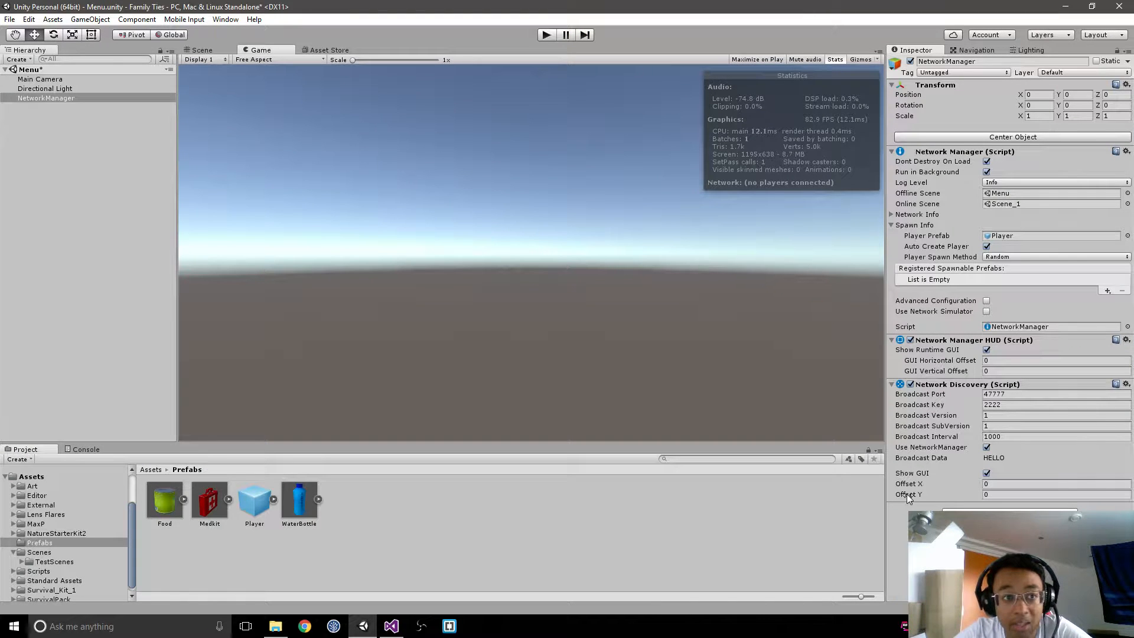
pyautogui.click(991, 495)
pyautogui.write('150')
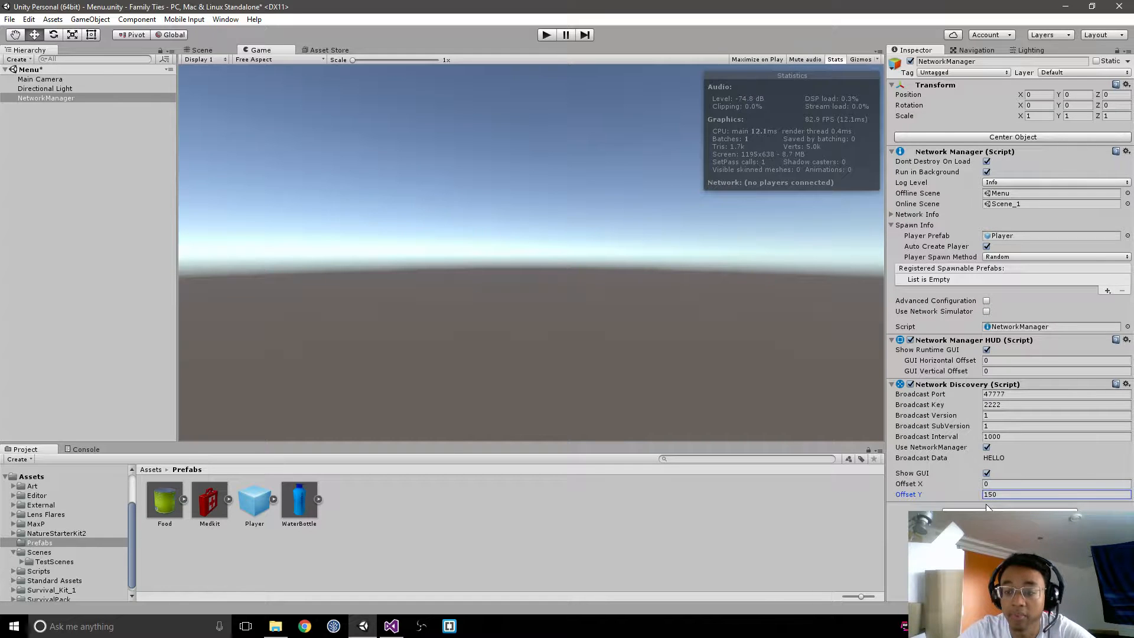
pyautogui.hotkey('ctrl', 's')
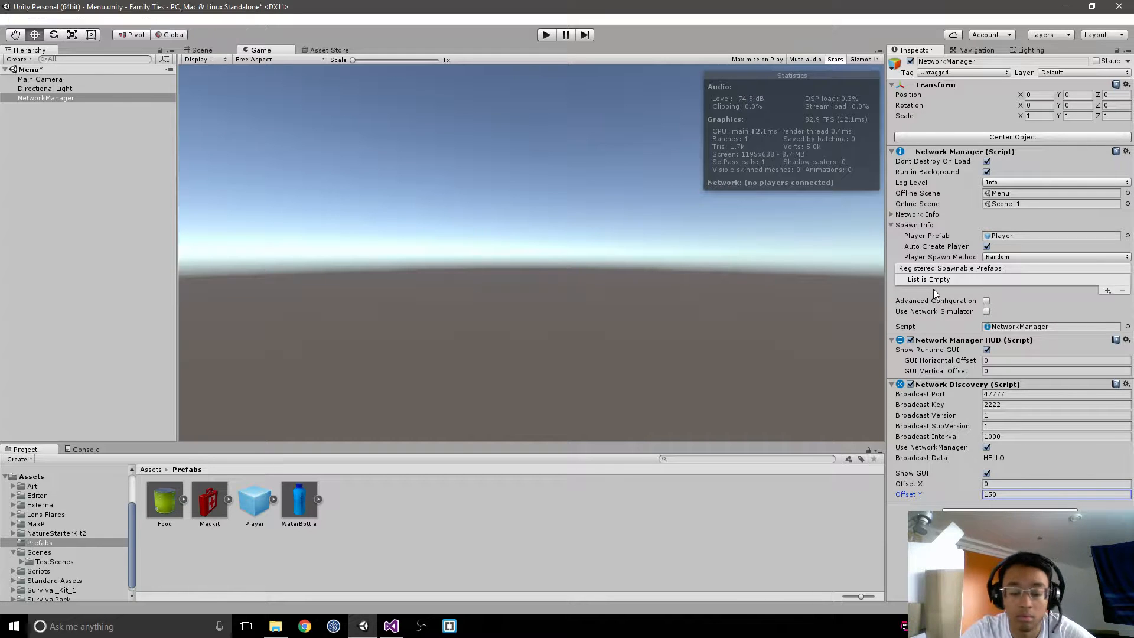
# Step: Run the Menu scene and test the network discovery by initializing the broadcast, starting and stopping broadcasting, and listening for a broadcast
pyautogui.hotkey('ctrl', 'p')
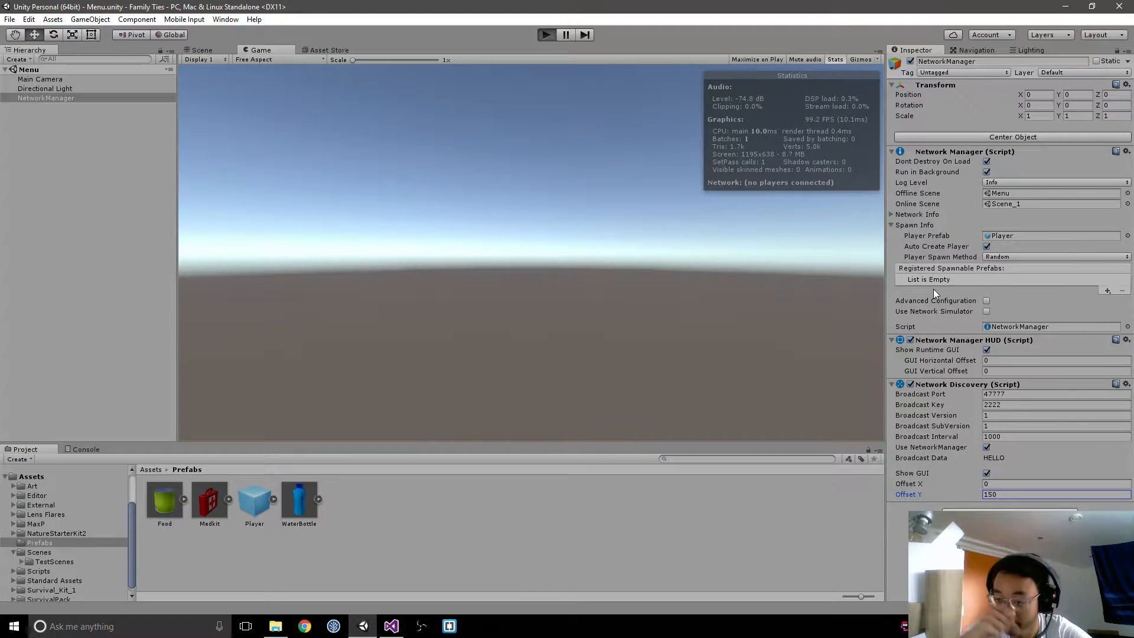
pyautogui.click(278, 185)
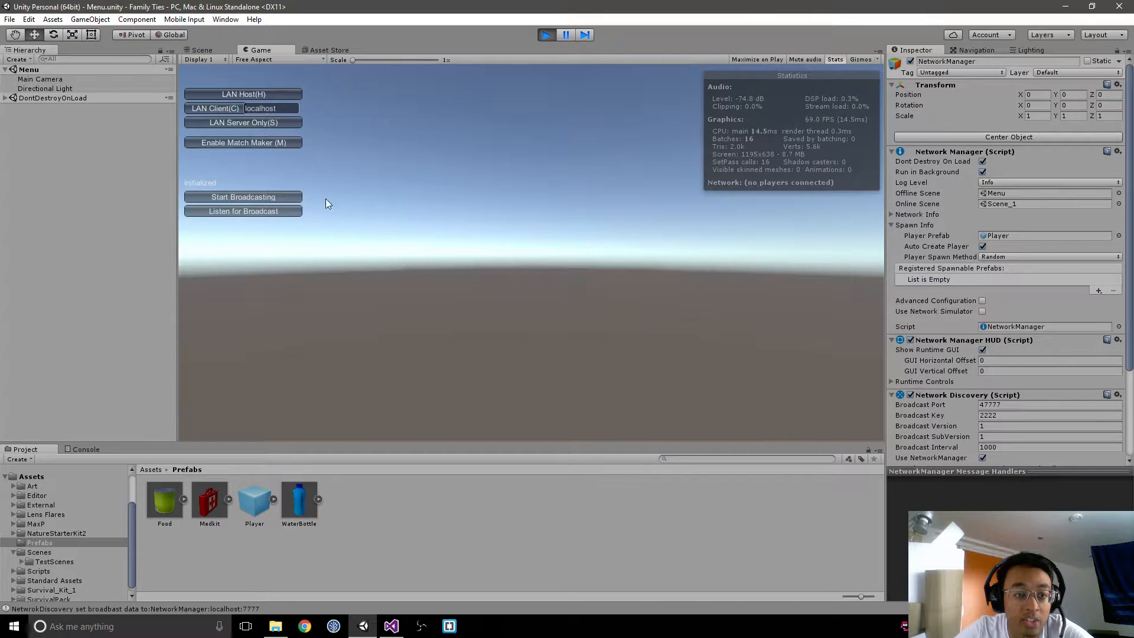
pyautogui.click(289, 199)
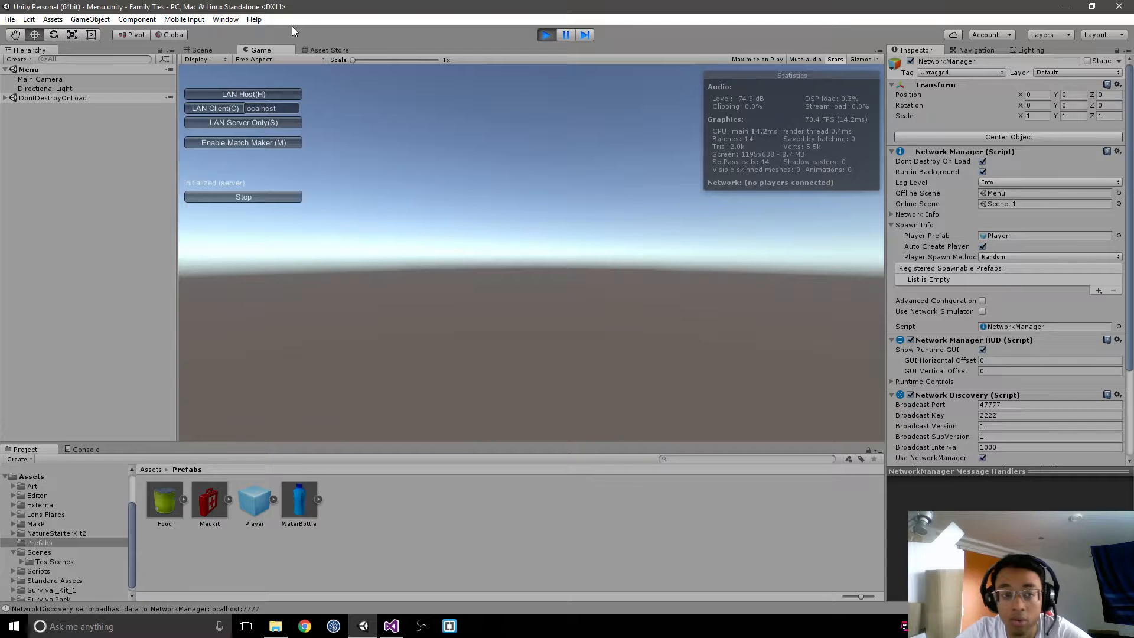
pyautogui.click(235, 197)
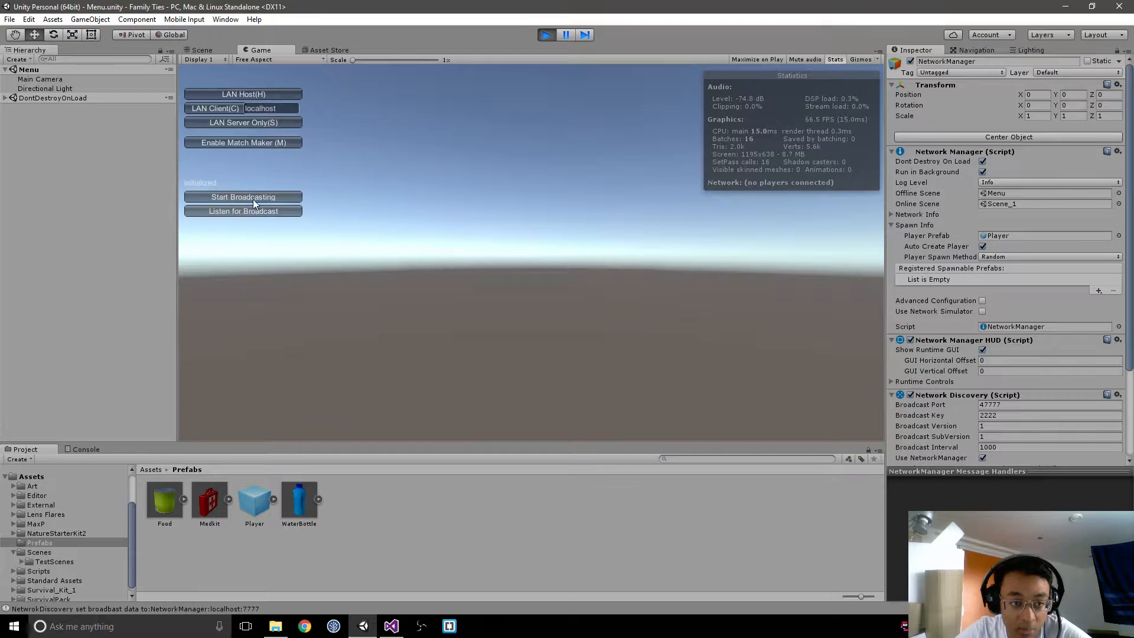
pyautogui.click(257, 214)
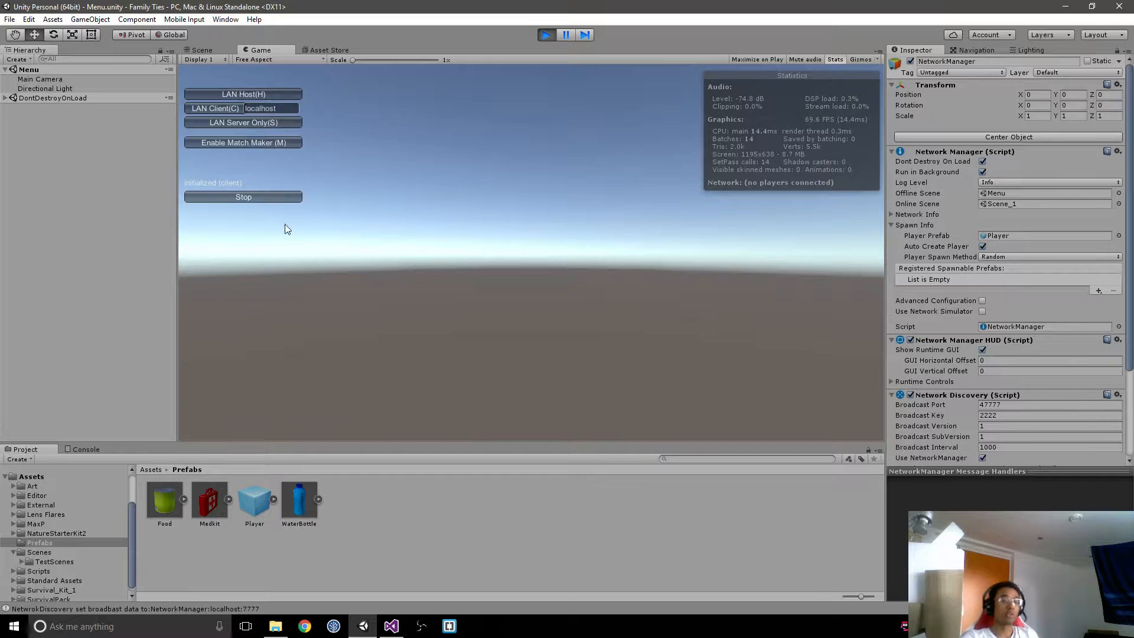
pyautogui.click(281, 108)
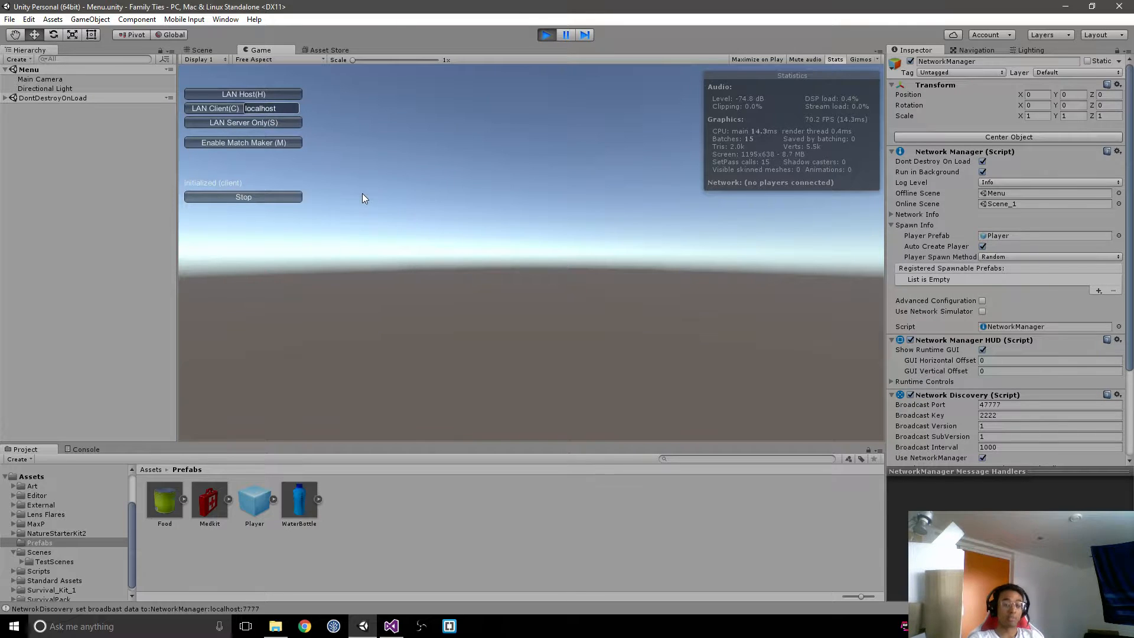
# Step: Stop the broadcast listening, look through the match maker options and disable them again, and expand the Network Manager HUD's Runtime Controls
pyautogui.click(277, 198)
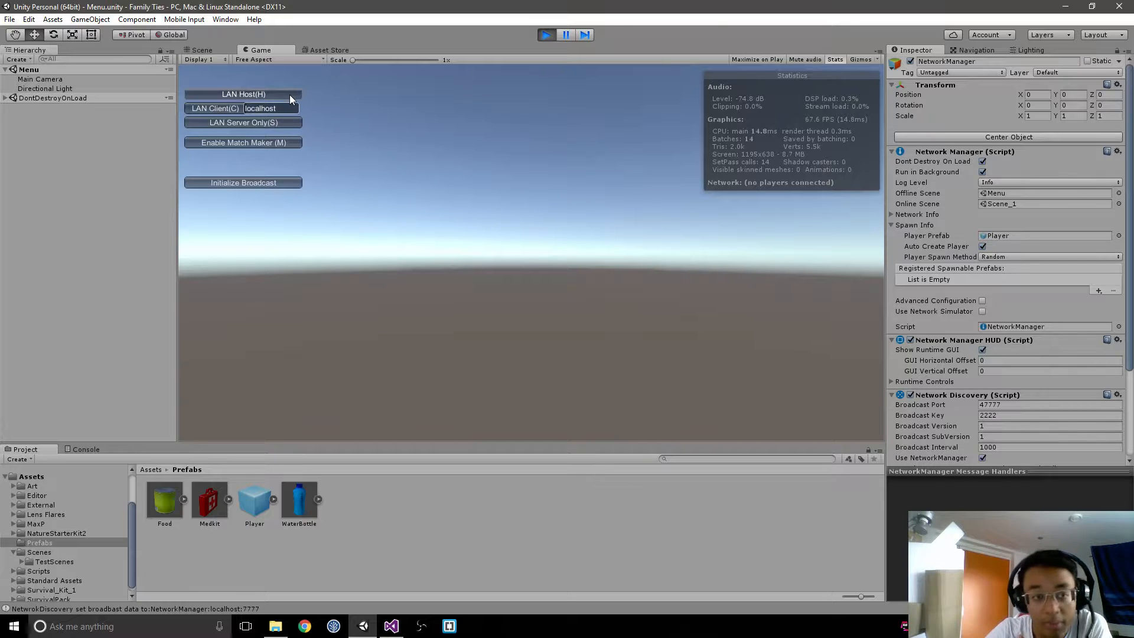
pyautogui.click(284, 145)
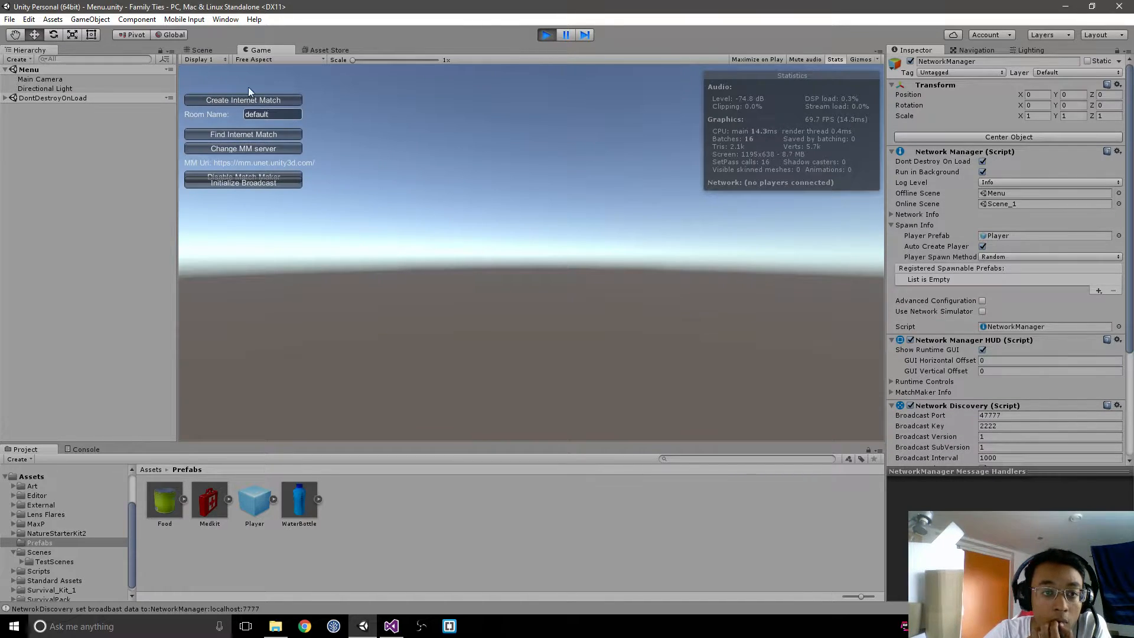
pyautogui.click(236, 177)
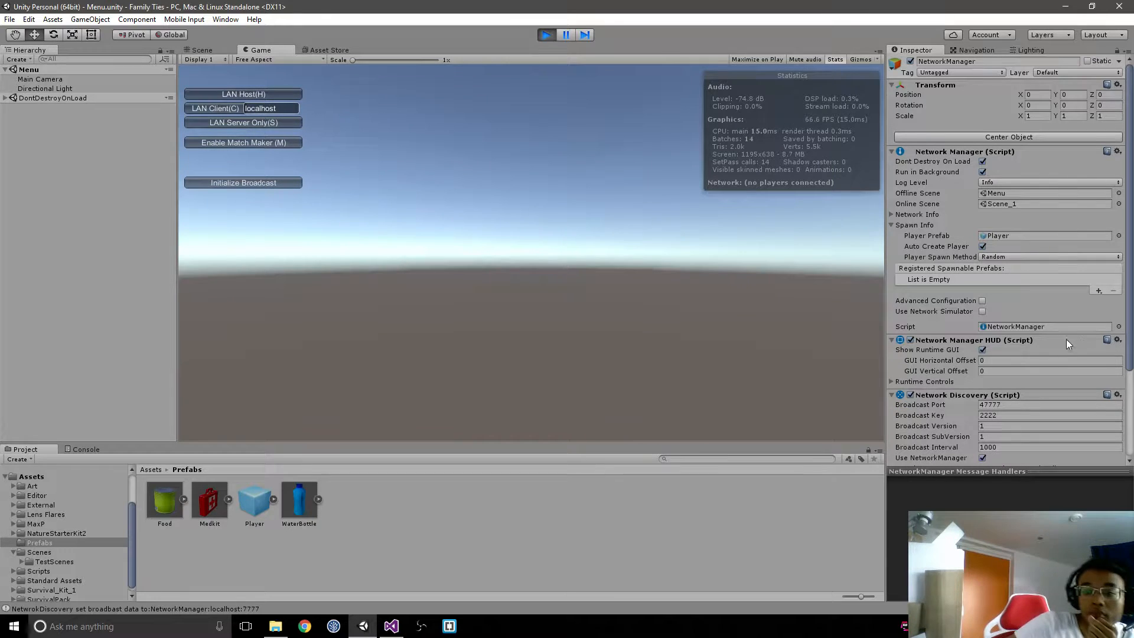
pyautogui.scroll(-3, 996, 354)
pyautogui.click(892, 311)
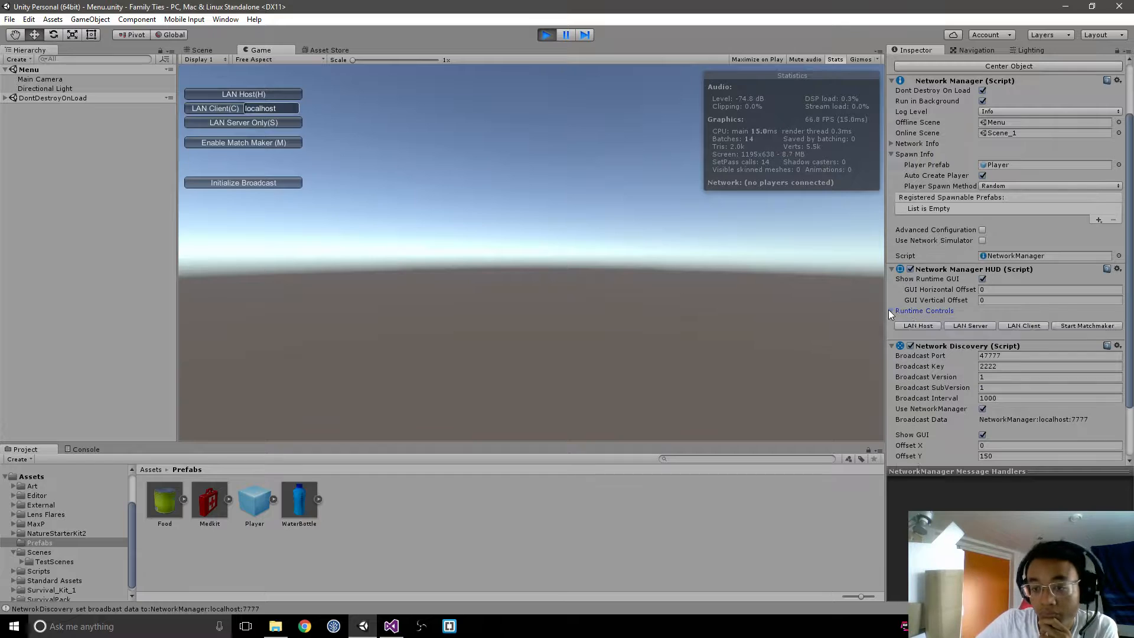
pyautogui.scroll(-3, 892, 310)
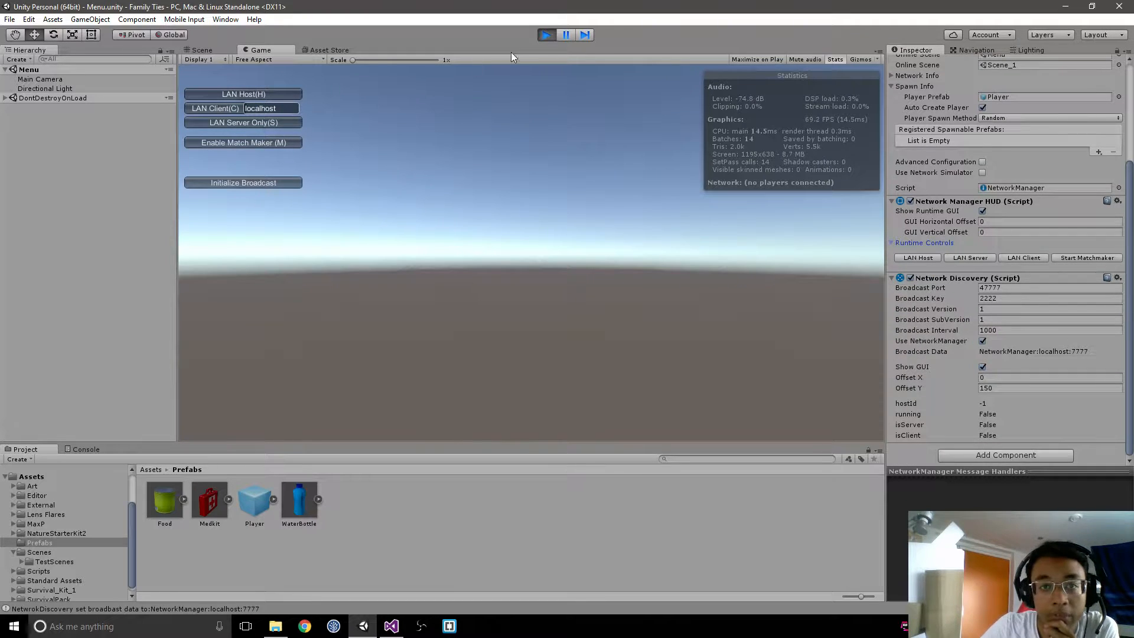
# Step: Start a LAN host from the running Menu scene, walk the spawned player forward in Scene_1, and stop the test run
pyautogui.click(261, 95)
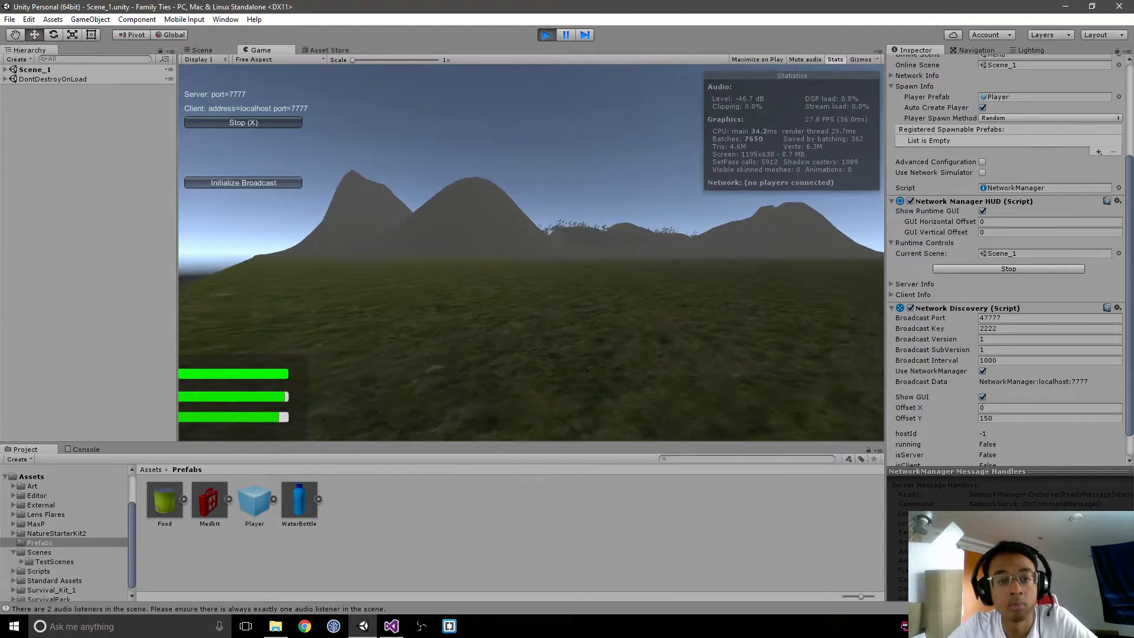
pyautogui.press('w')
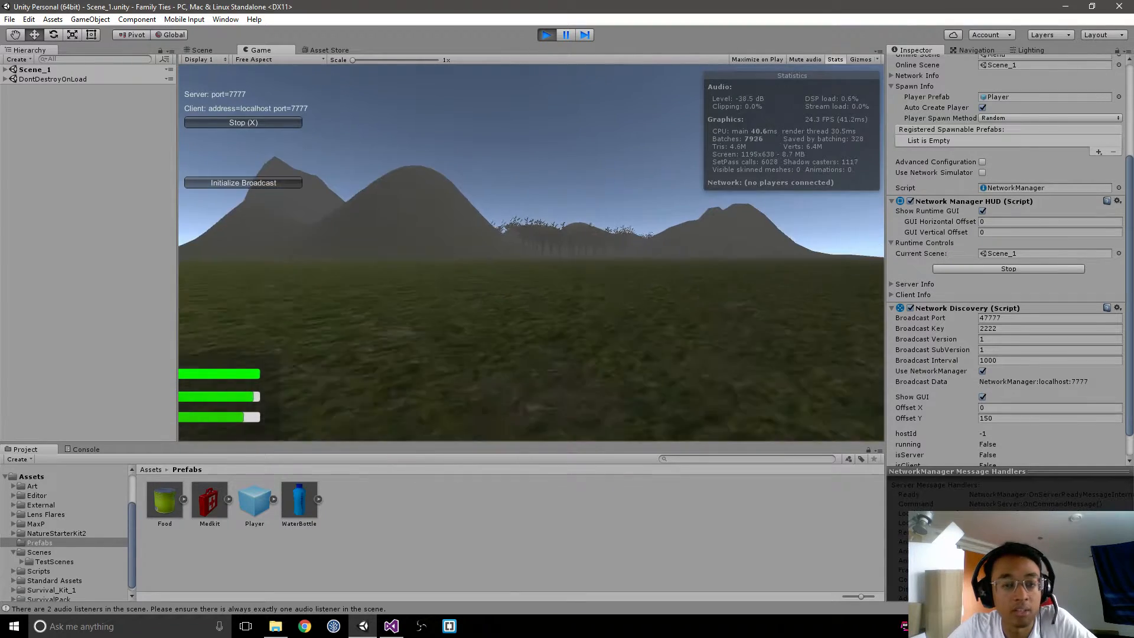
pyautogui.press('w')
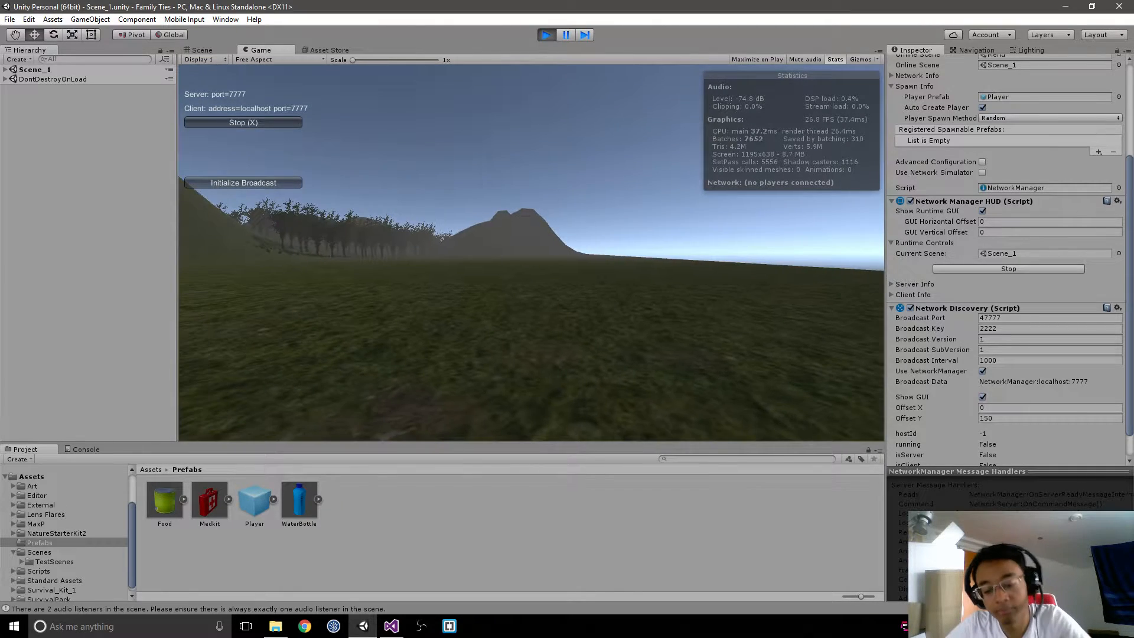
pyautogui.hotkey('ctrl', 'p')
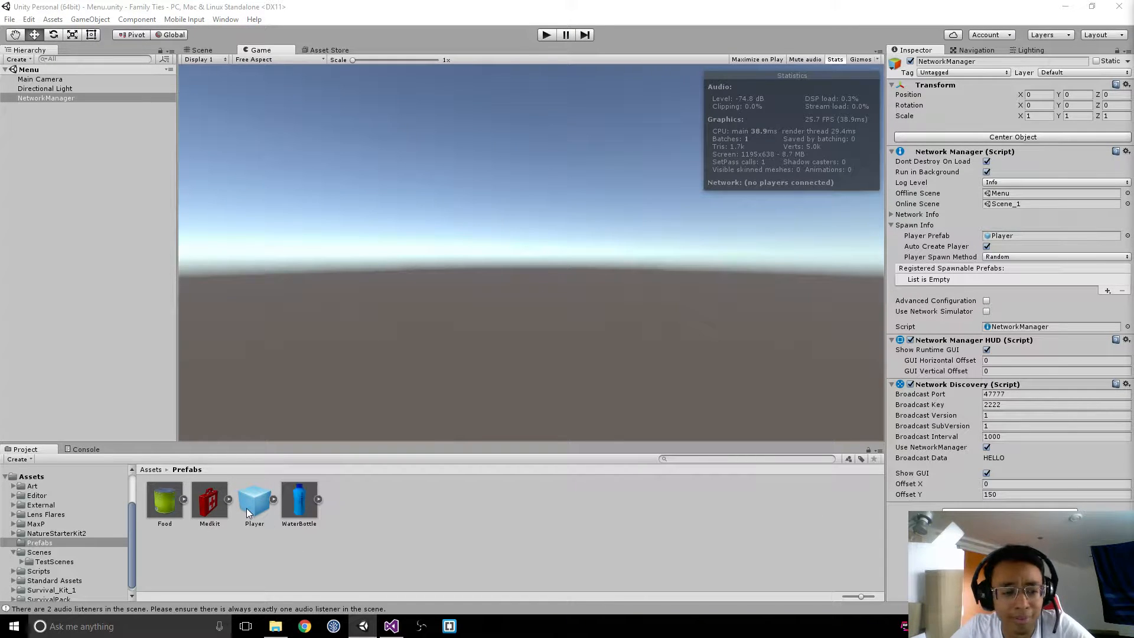
# Step: Open Scene_1 from the project's Scenes folder
pyautogui.click(151, 469)
pyautogui.doubleClick(478, 502)
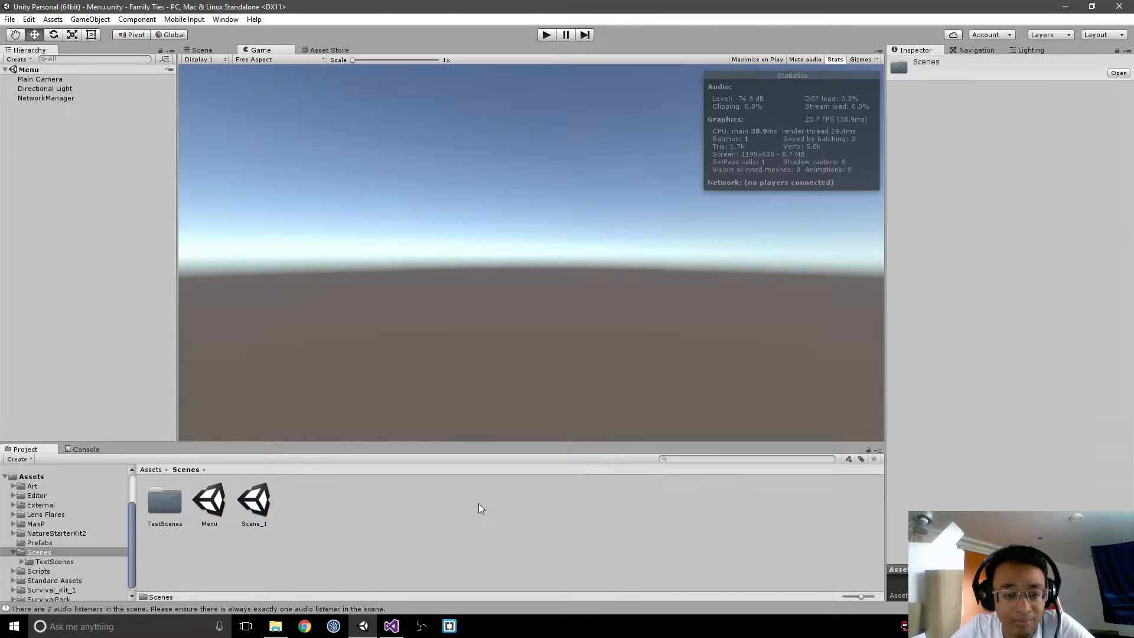
pyautogui.click(255, 504)
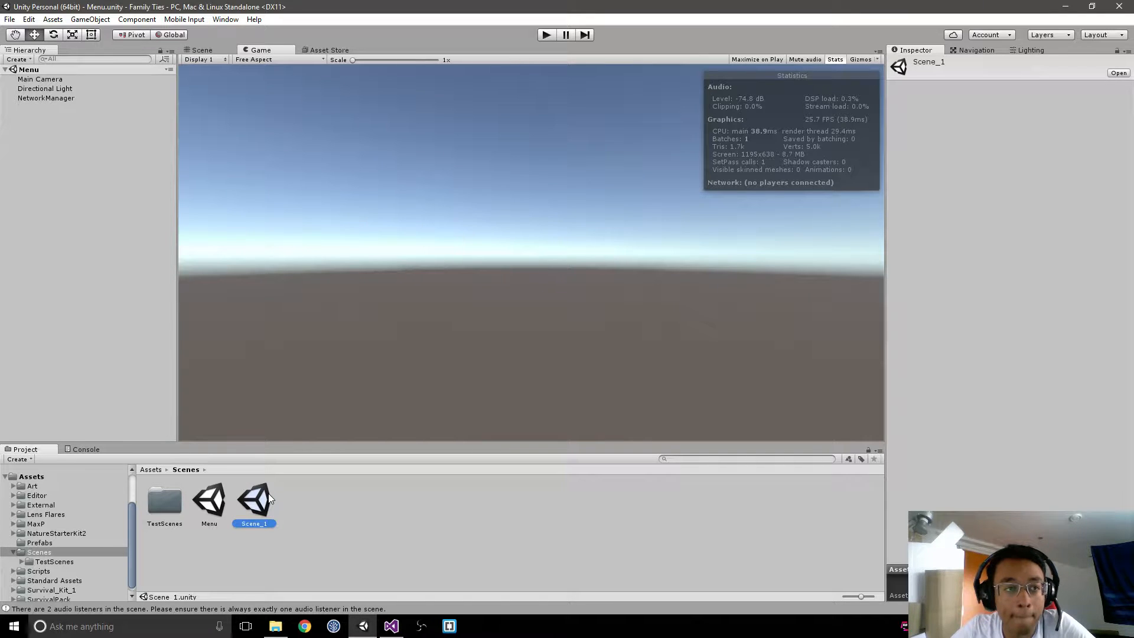
pyautogui.doubleClick(269, 500)
# Step: Delete the Player object from Scene_1 and look over the terrain in the Scene view
pyautogui.click(35, 106)
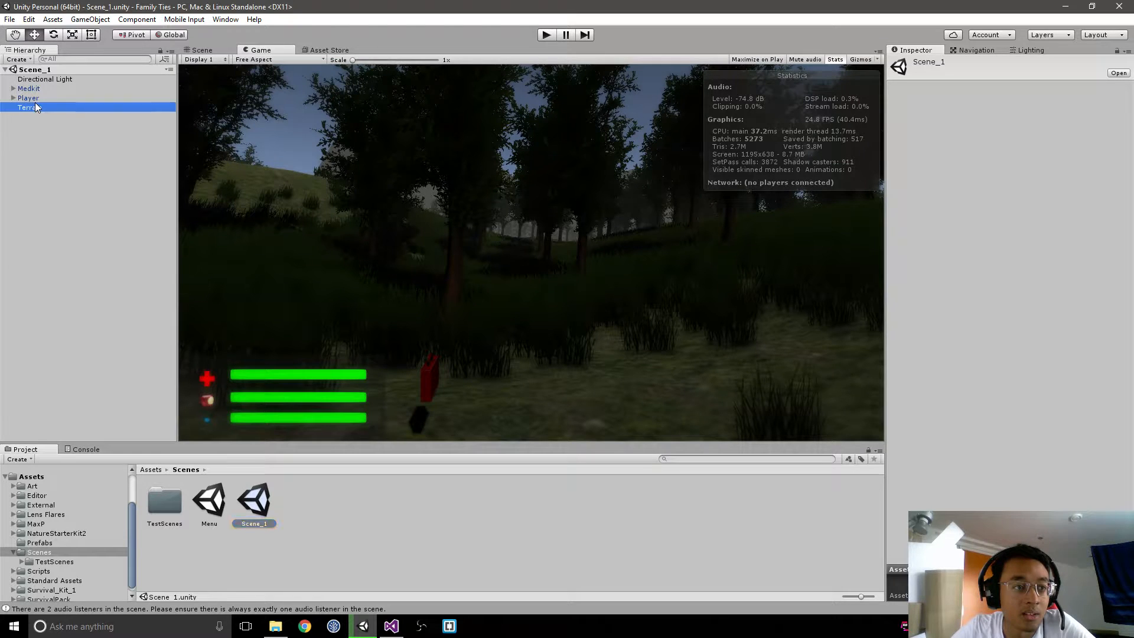
pyautogui.click(30, 98)
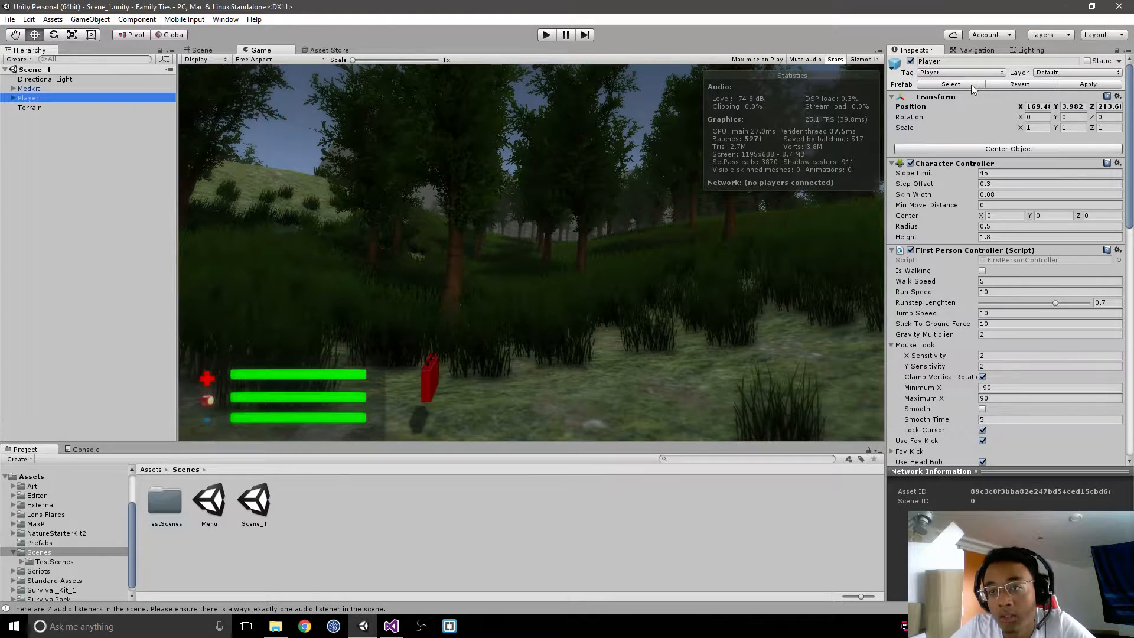
pyautogui.click(129, 98)
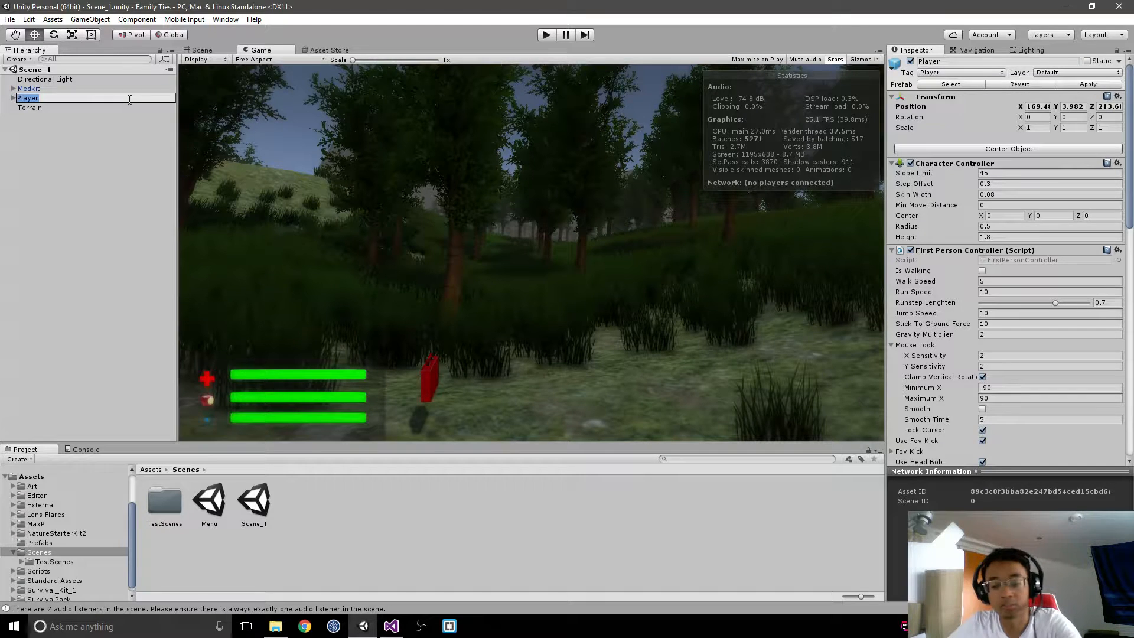
pyautogui.press('BackSpace')
pyautogui.click(81, 117)
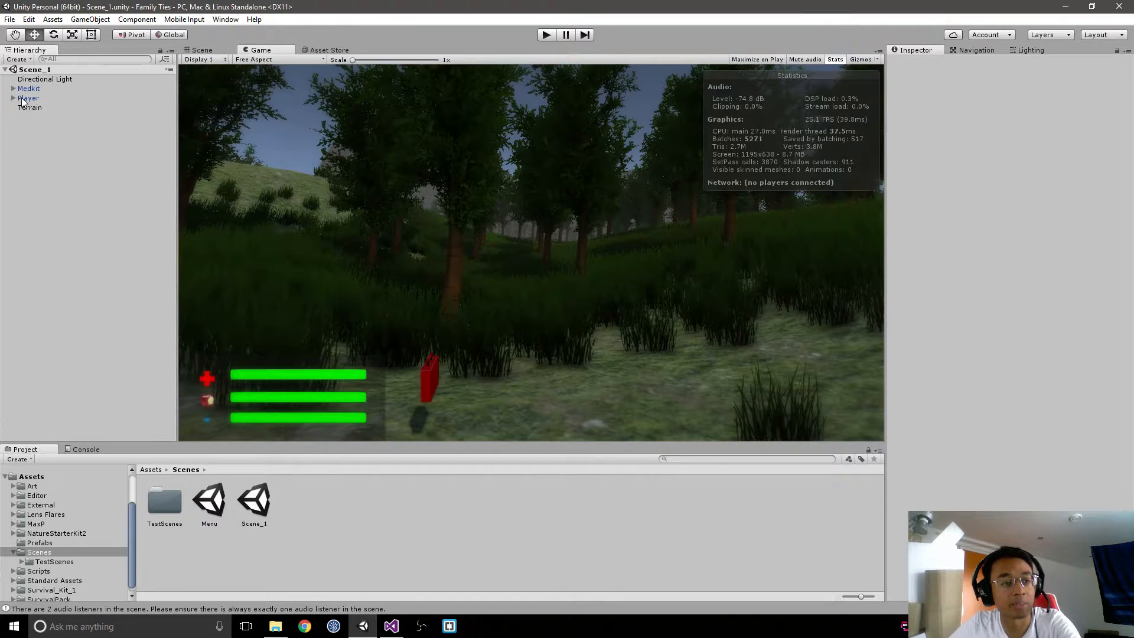
pyautogui.click(28, 98)
pyautogui.press('Delete')
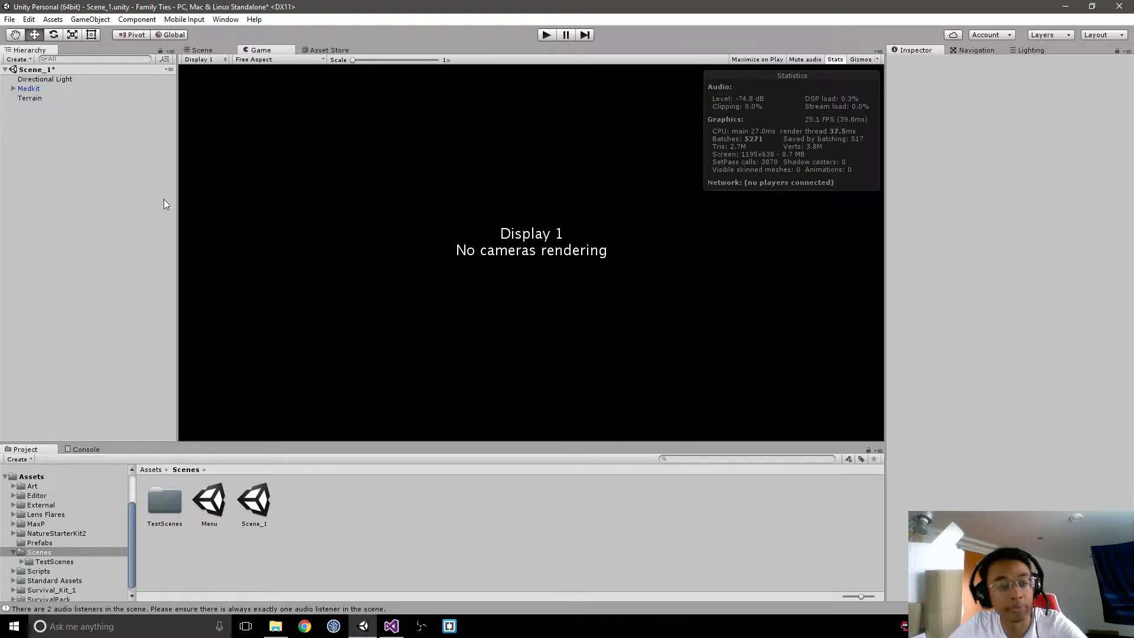
pyautogui.click(204, 52)
pyautogui.moveTo(613, 256); pyautogui.dragTo(578, 361, button='right')
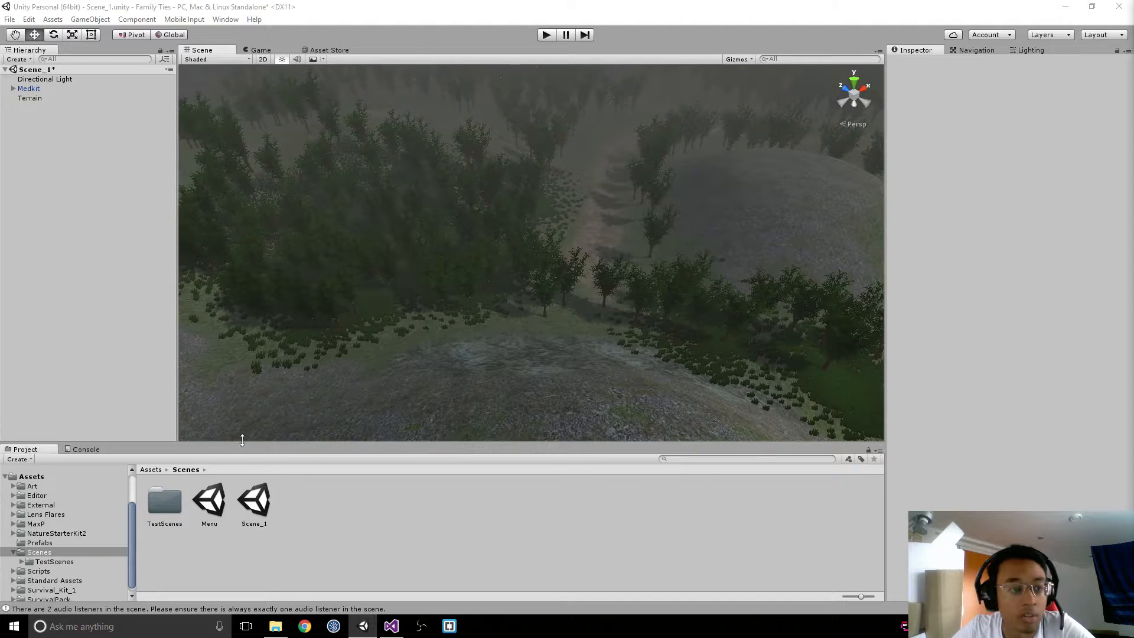
# Step: Locate the FirstPersonController script through the Player prefab in the Prefabs folder and switch to it in Visual Studio
pyautogui.click(148, 471)
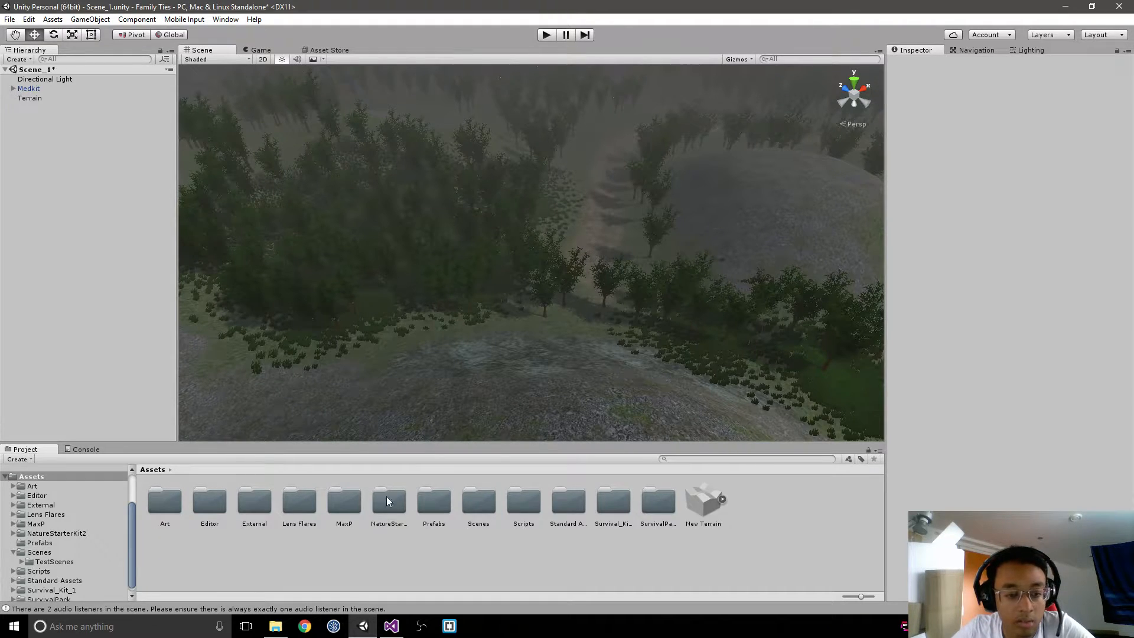
pyautogui.doubleClick(426, 501)
pyautogui.click(255, 507)
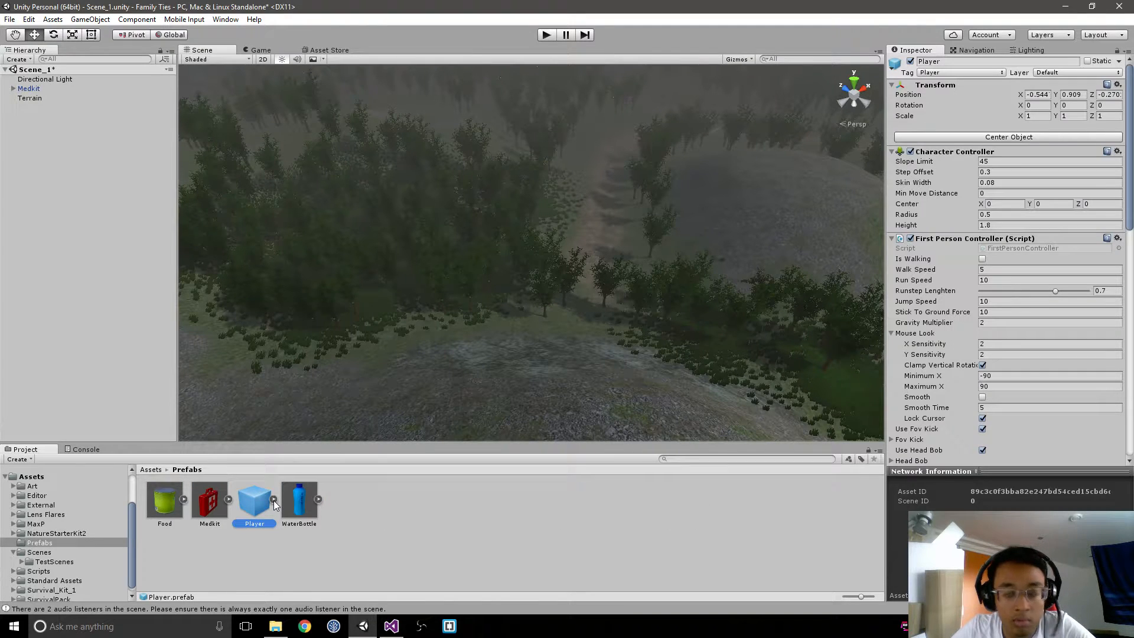
pyautogui.click(1032, 249)
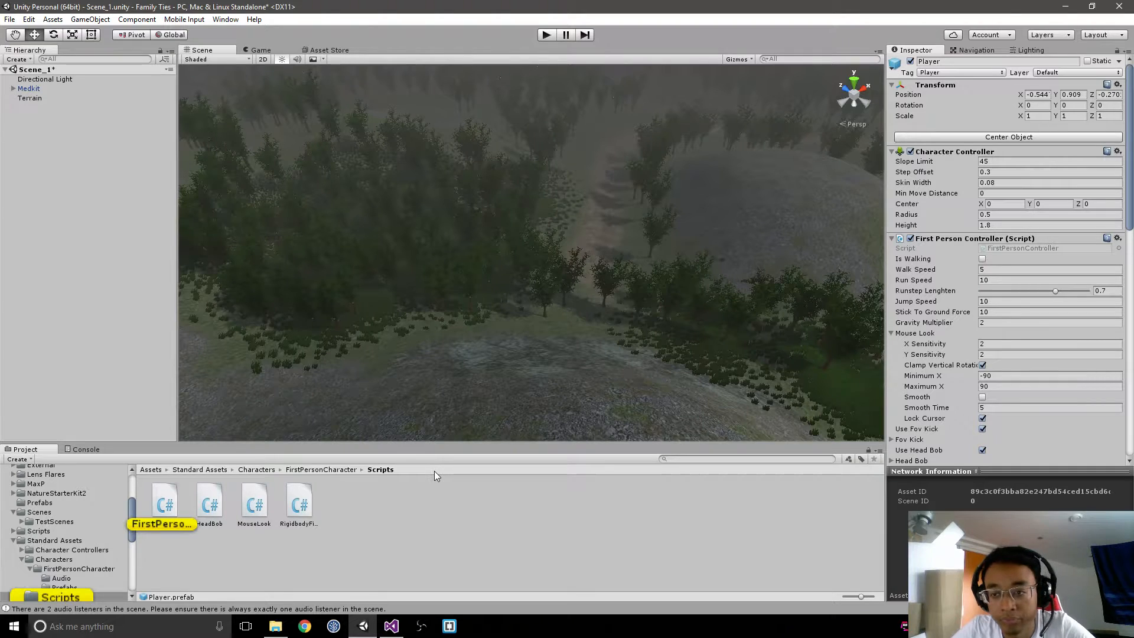
pyautogui.click(392, 627)
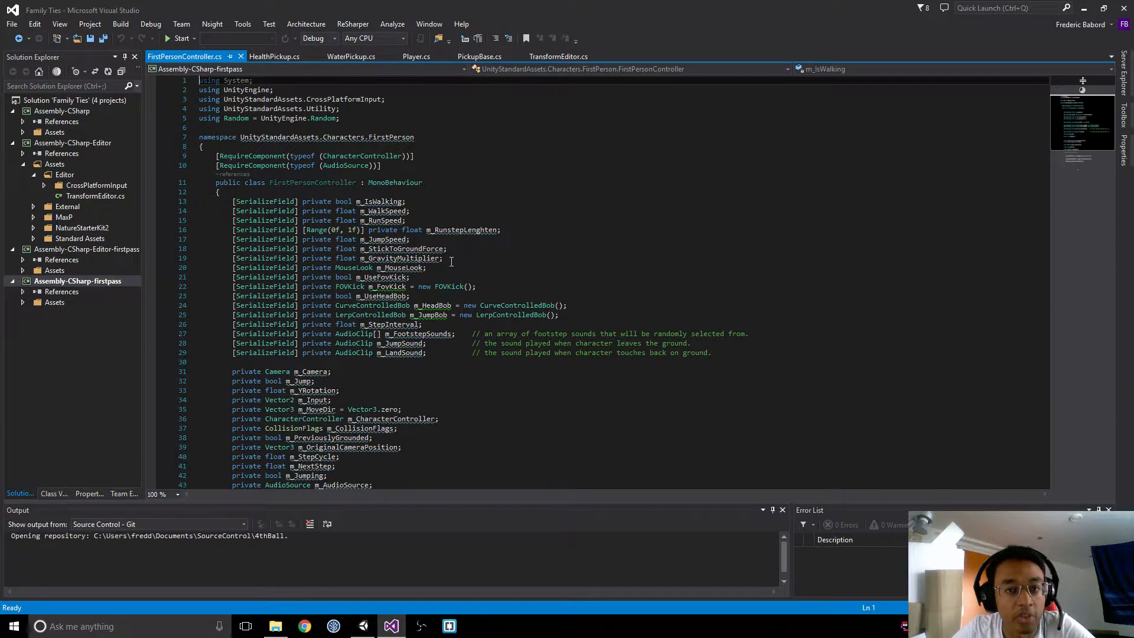
# Step: Add the directive "using UnityEngine.Networking;" above the namespace in FirstPersonController.cs, followed by a blank line
pyautogui.click(348, 128)
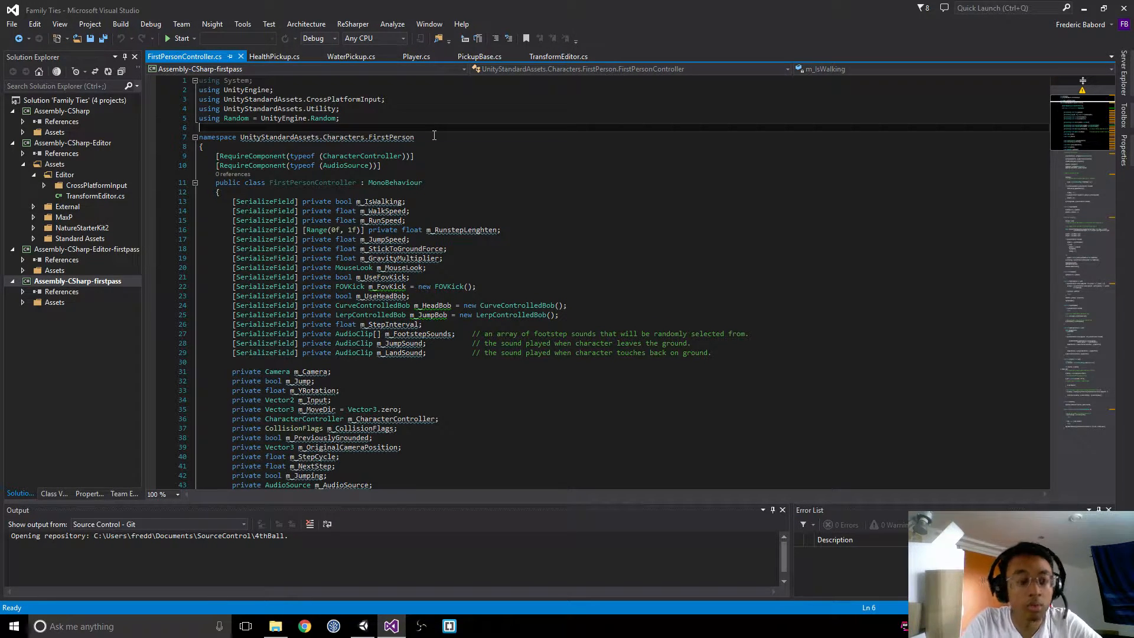
pyautogui.write('using ')
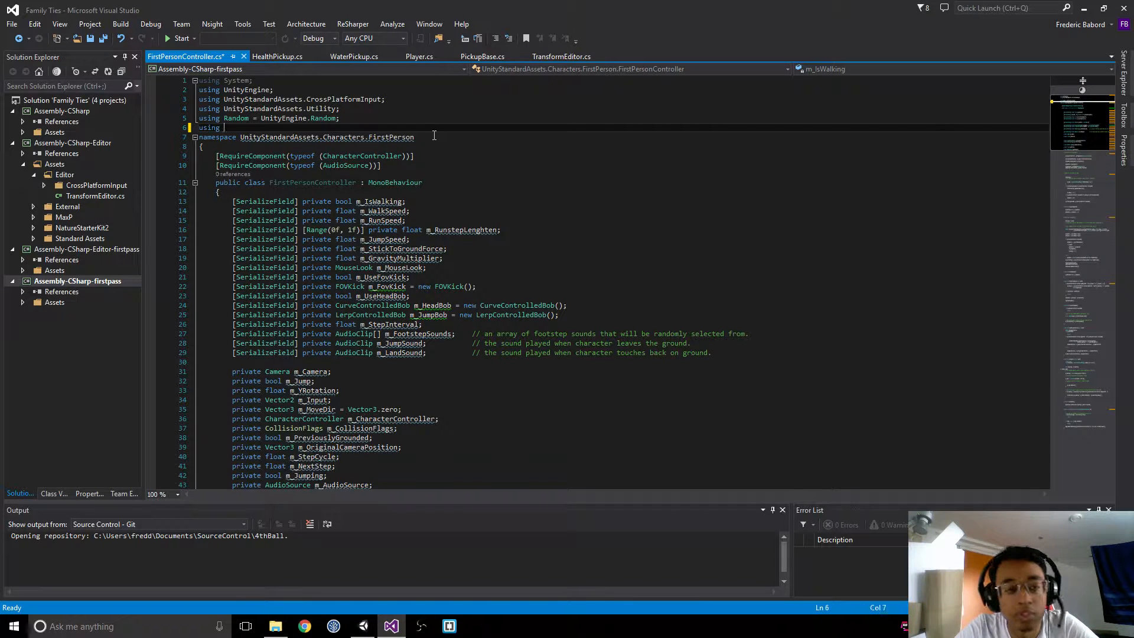
pyautogui.write('U')
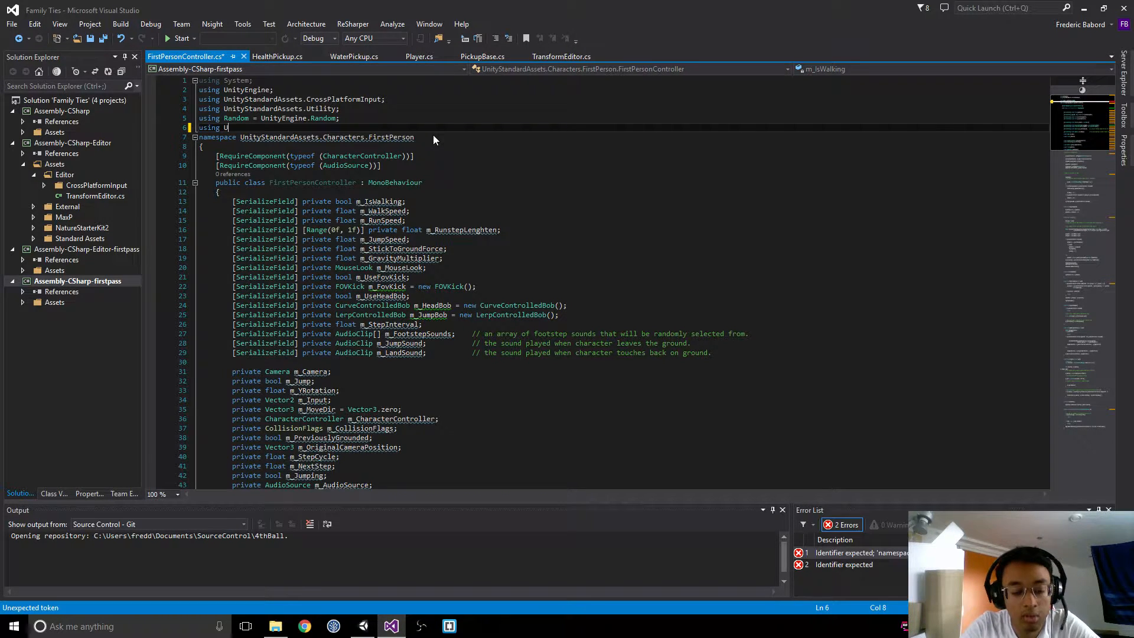
pyautogui.write('nityE')
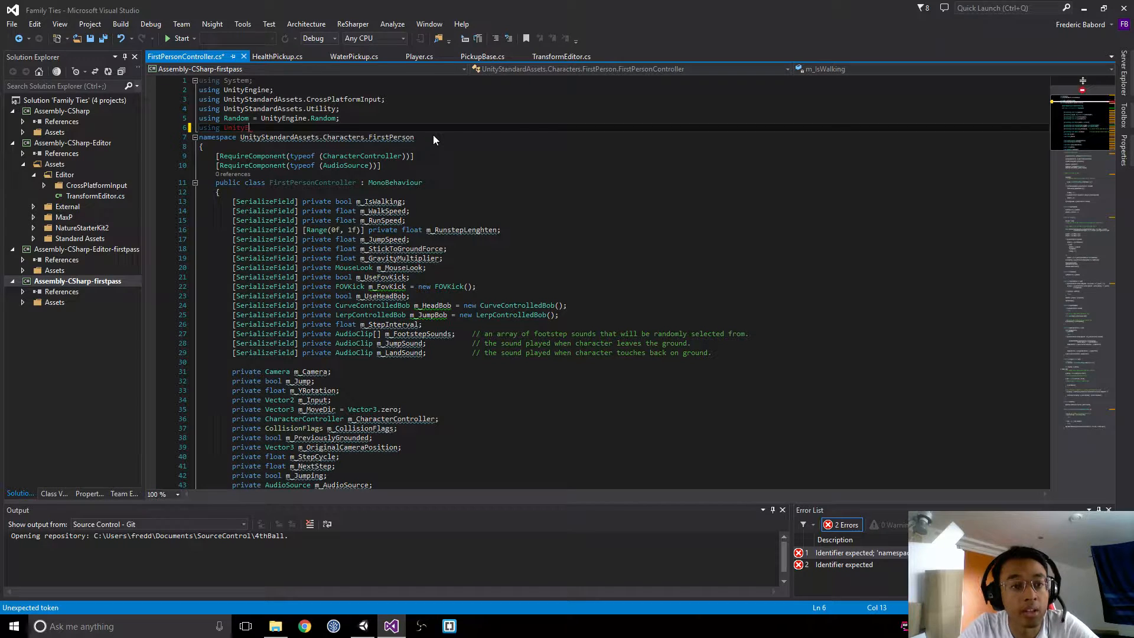
pyautogui.write('ngine')
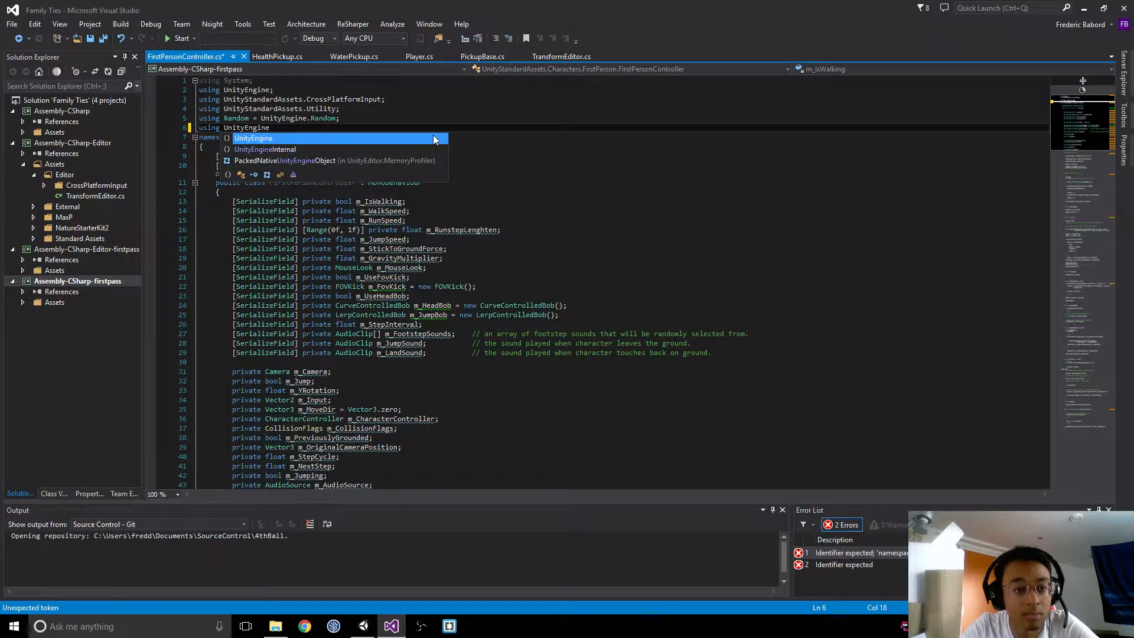
pyautogui.write('.net')
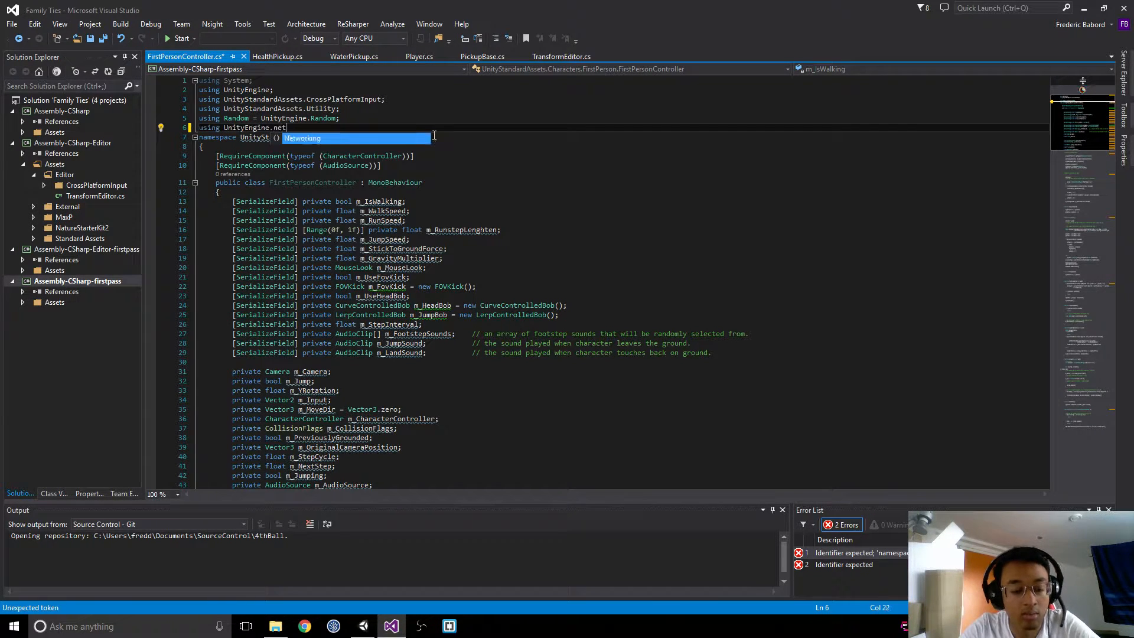
pyautogui.press('Return')
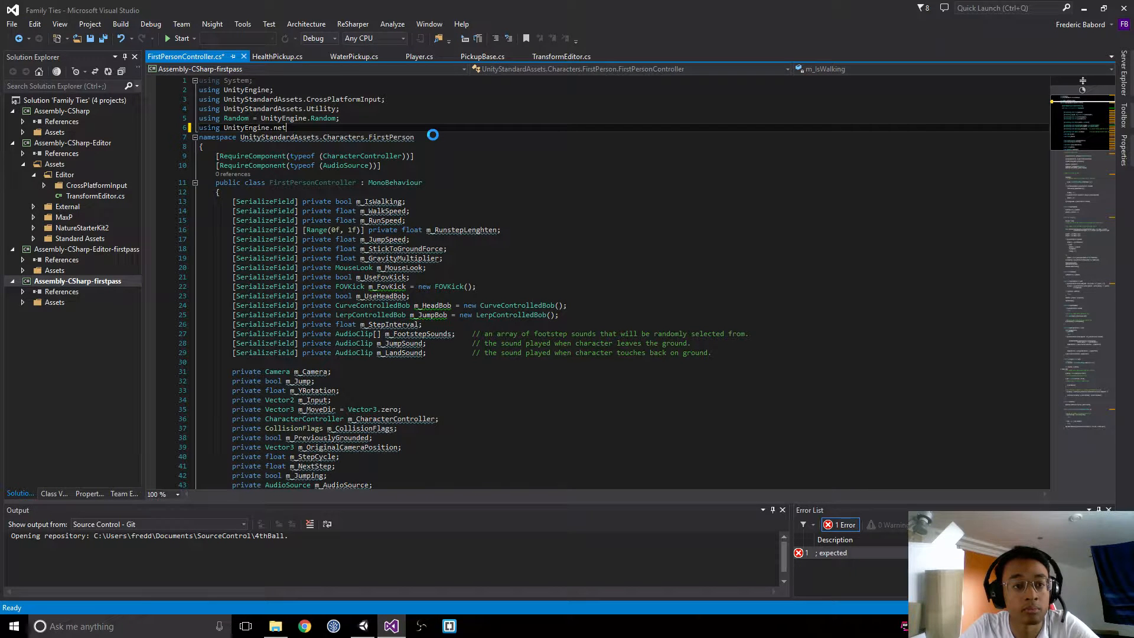
pyautogui.write('working;')
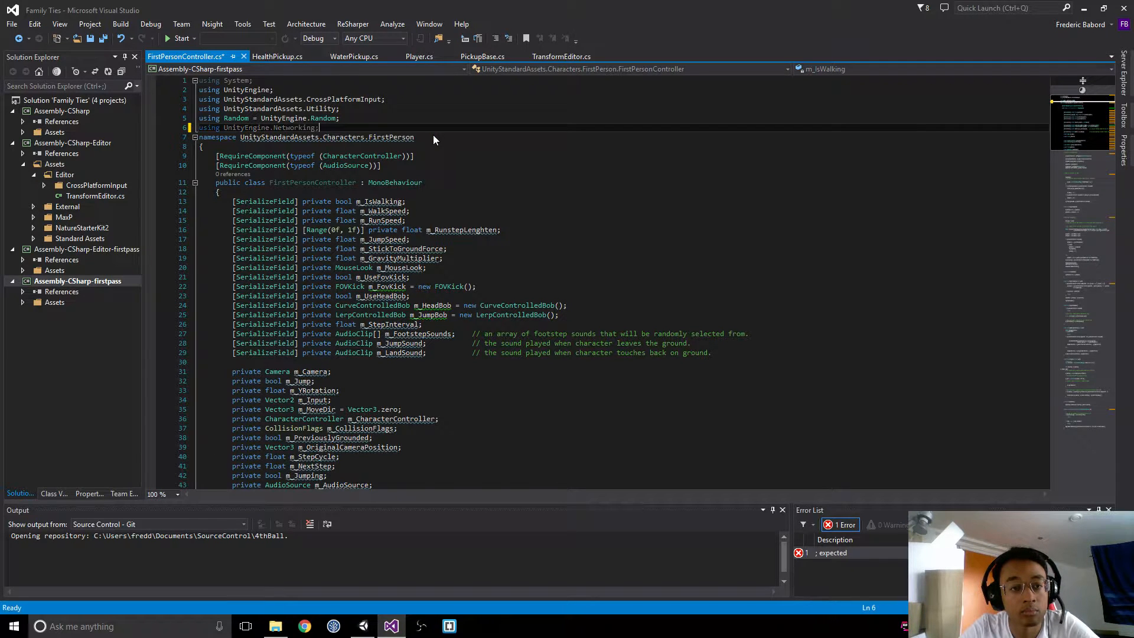
pyautogui.press('Return')
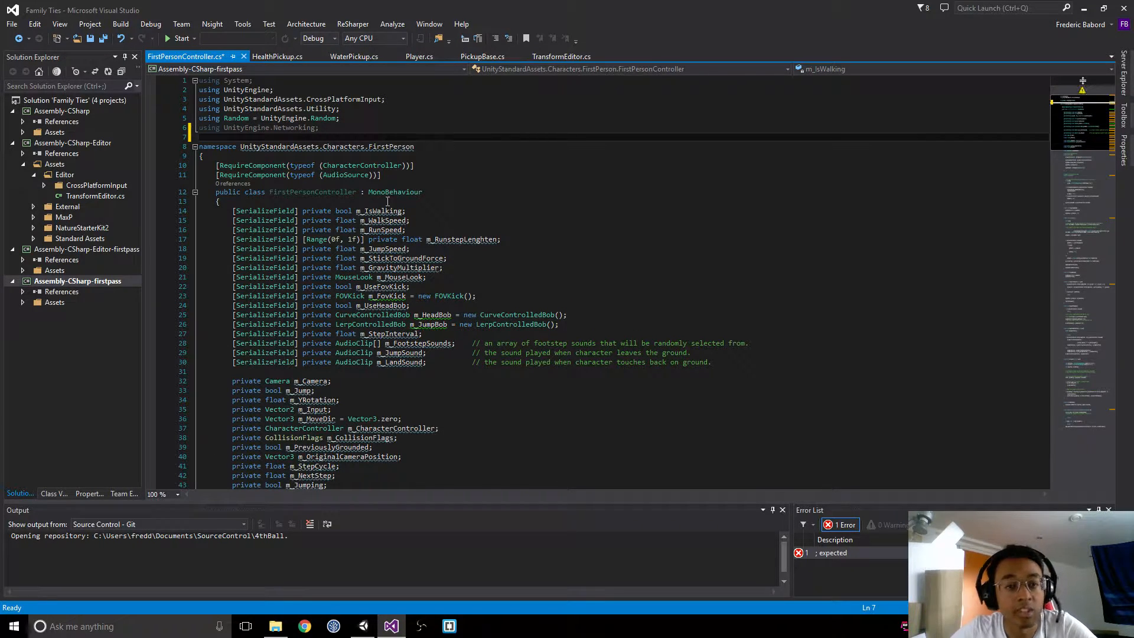
# Step: Change the FirstPersonController class's base class to NetworkBehaviour and look down to its Start method
pyautogui.click(390, 192)
pyautogui.doubleClick(389, 192)
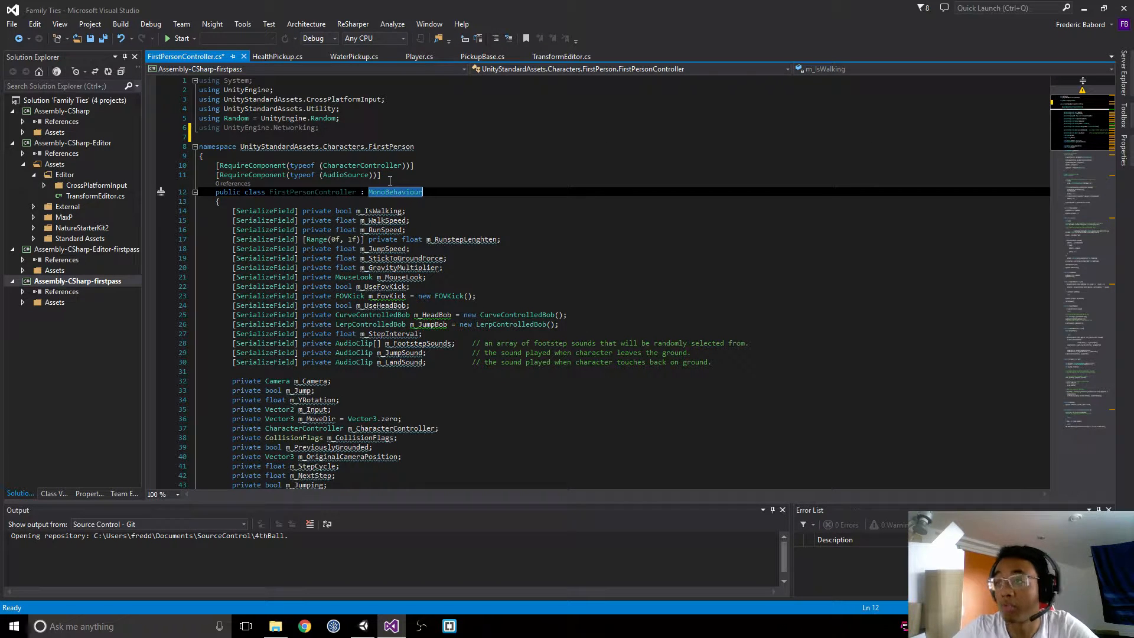
pyautogui.write('Netwo')
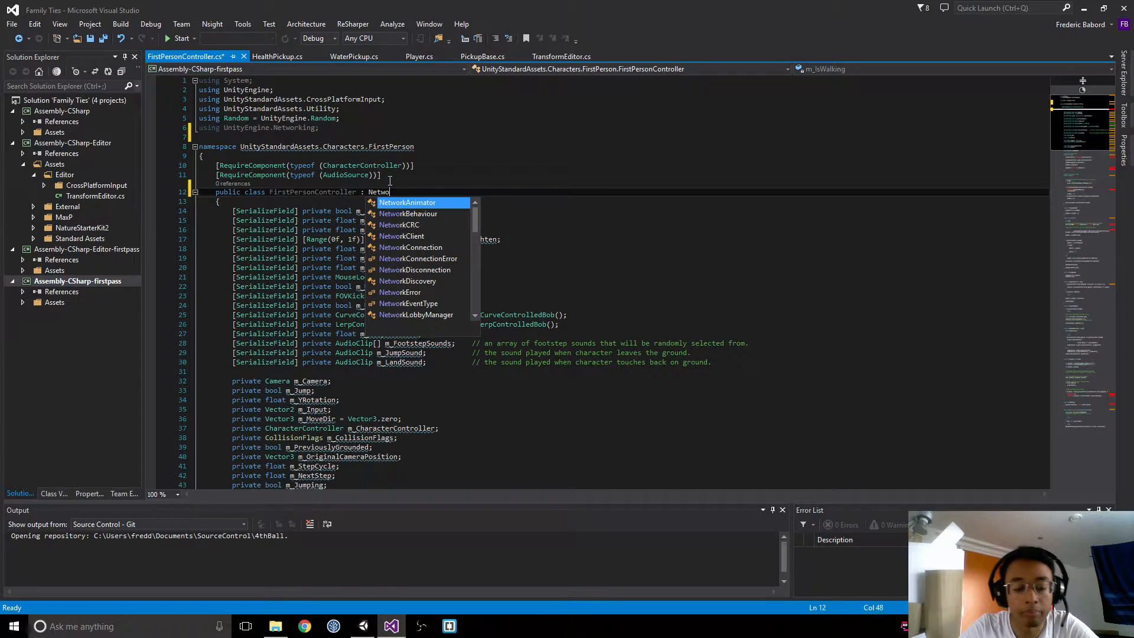
pyautogui.write('rkB')
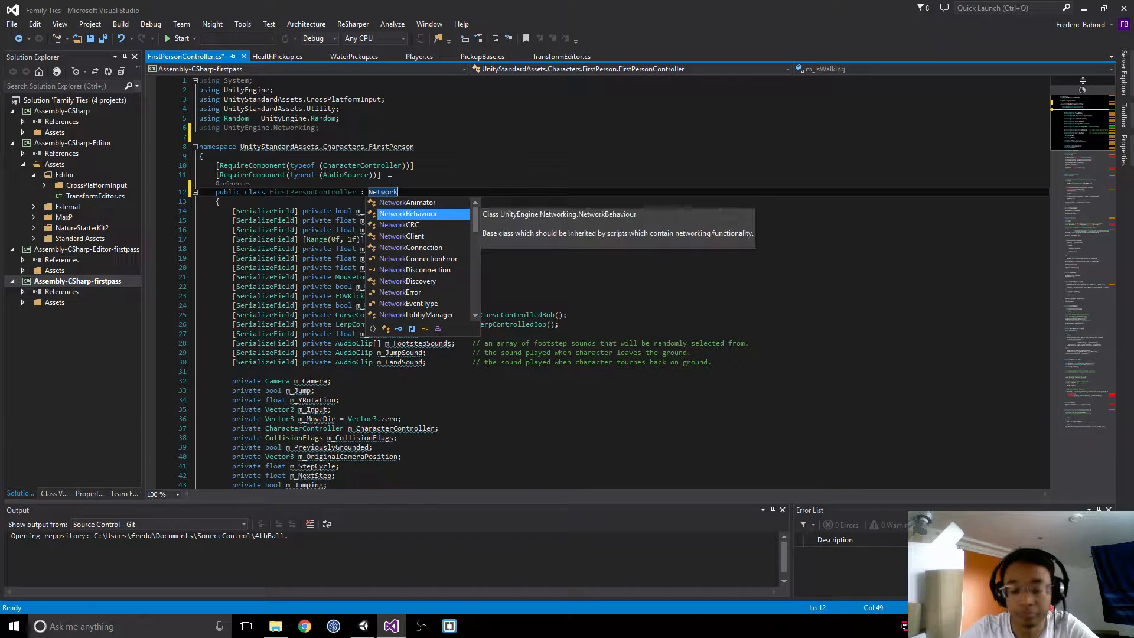
pyautogui.press('Tab')
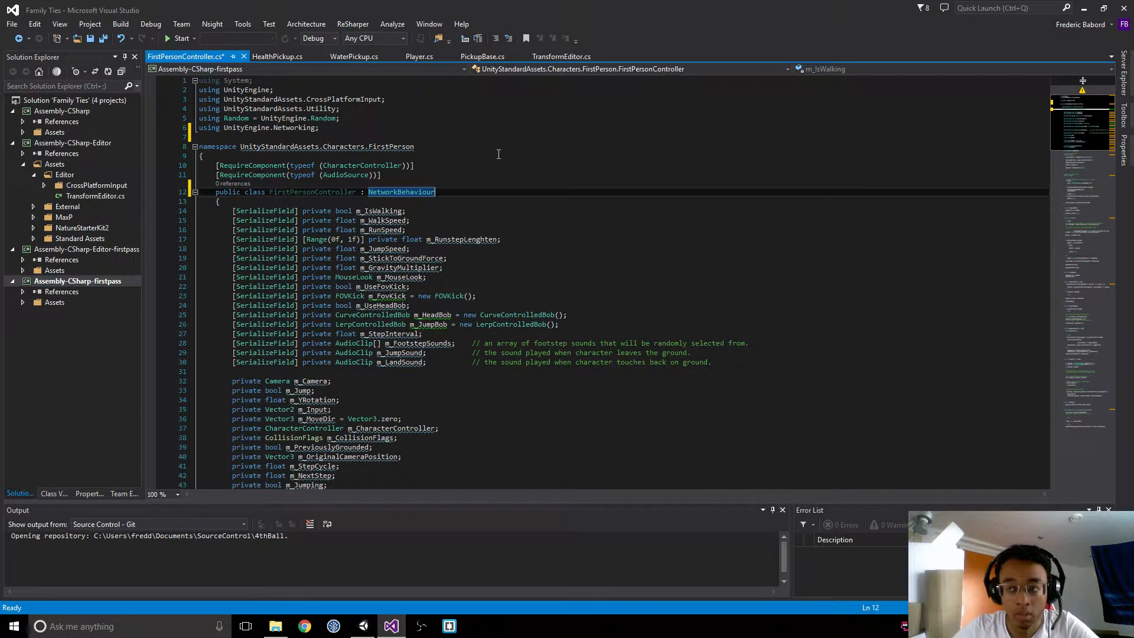
pyautogui.scroll(-7, 496, 168)
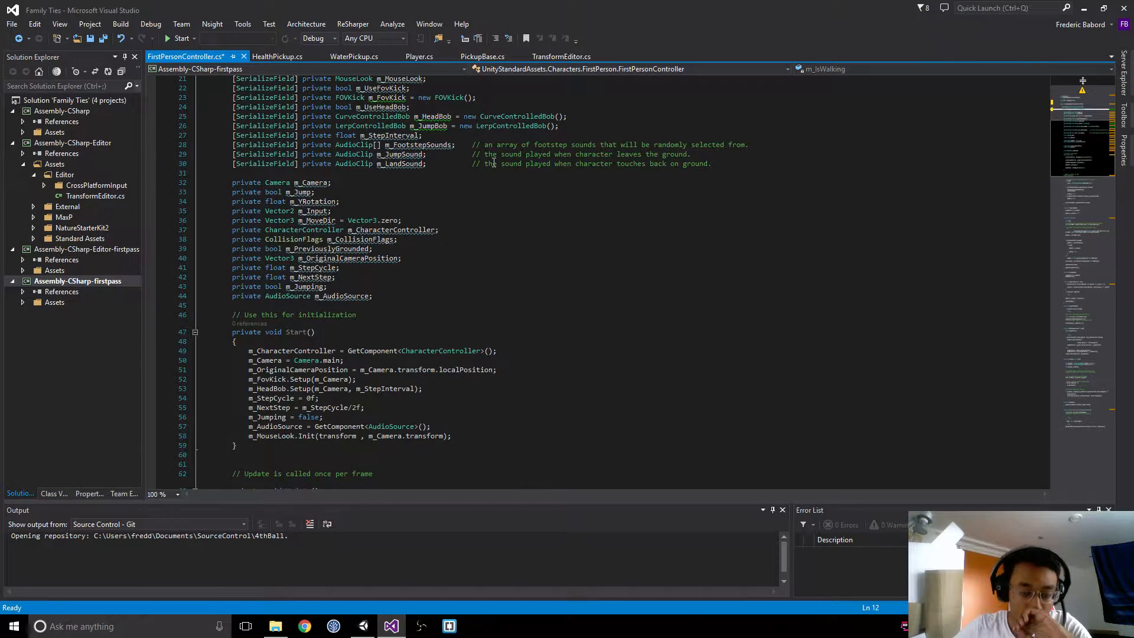
# Step: Add the guard "if (!isLocalPlayer) return;" at the start of the Update method, followed by a blank line
pyautogui.scroll(-8, 293, 275)
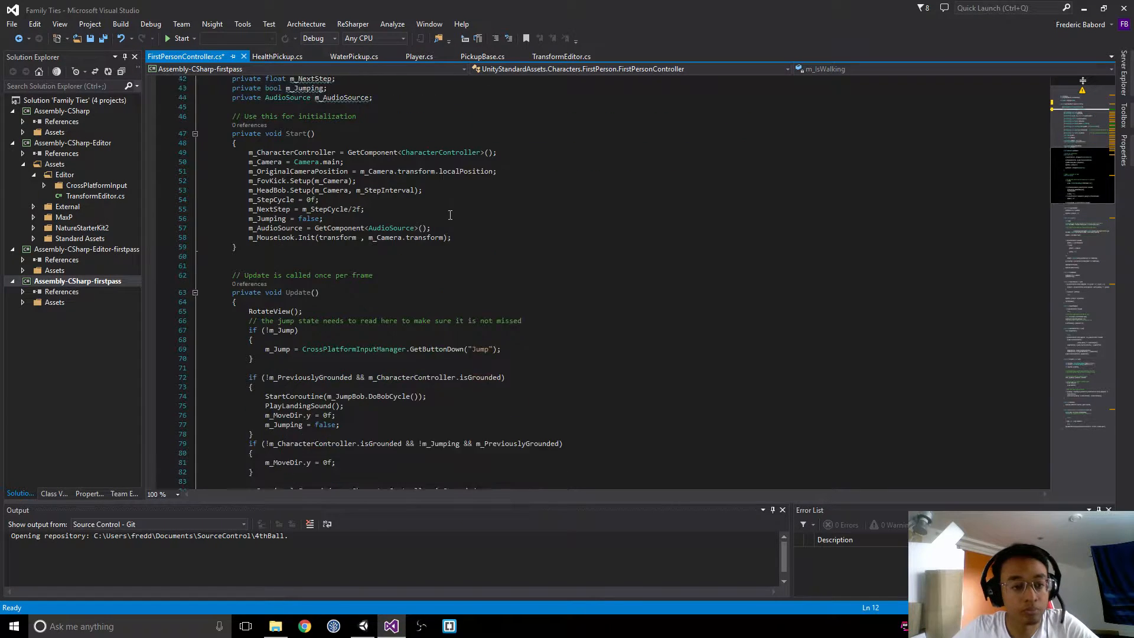
pyautogui.click(235, 274)
pyautogui.press('Return')
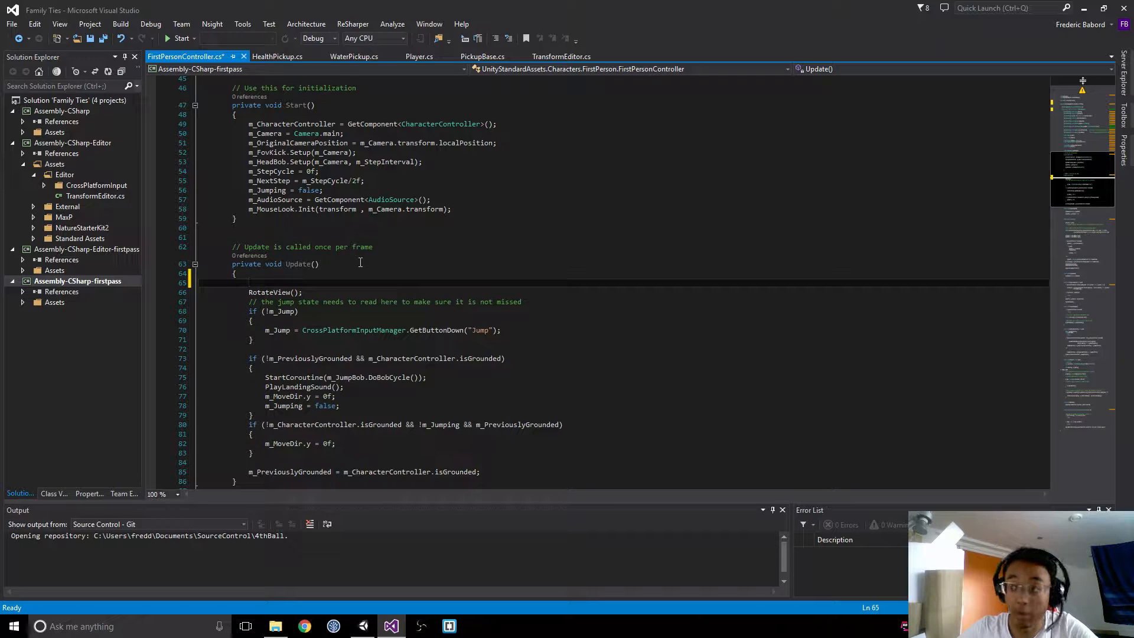
pyautogui.write('if(!')
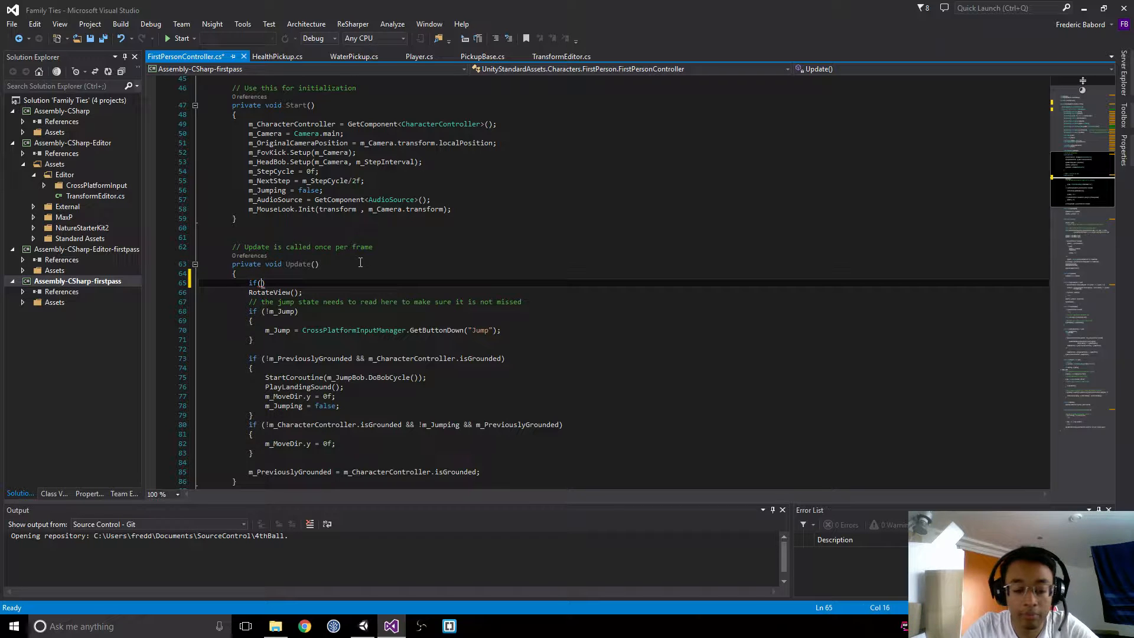
pyautogui.write('is')
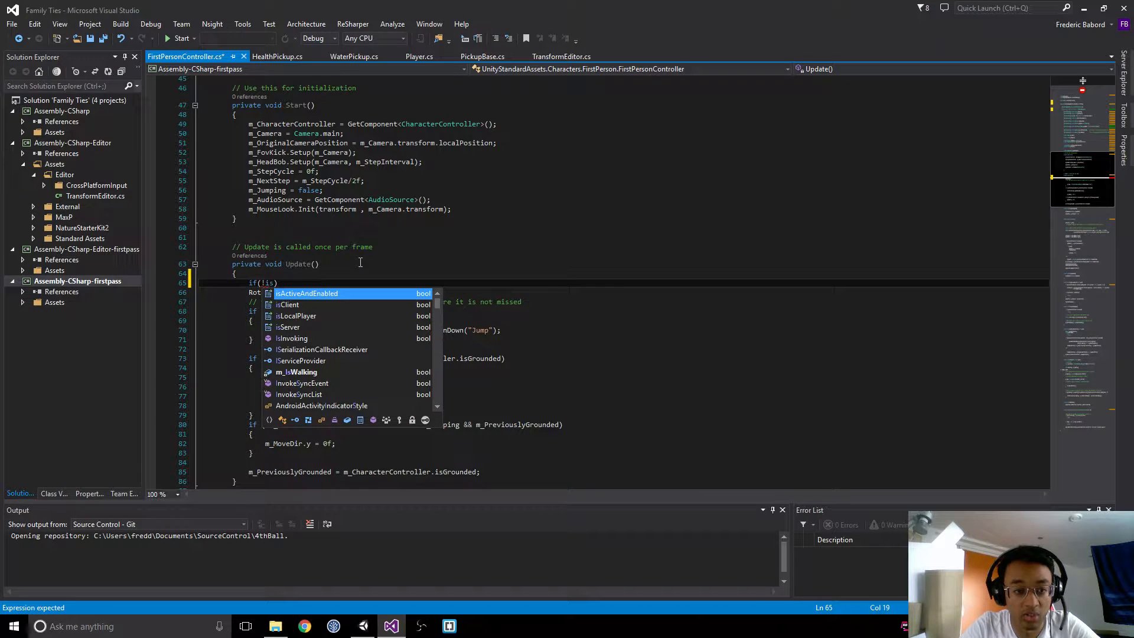
pyautogui.write('lo')
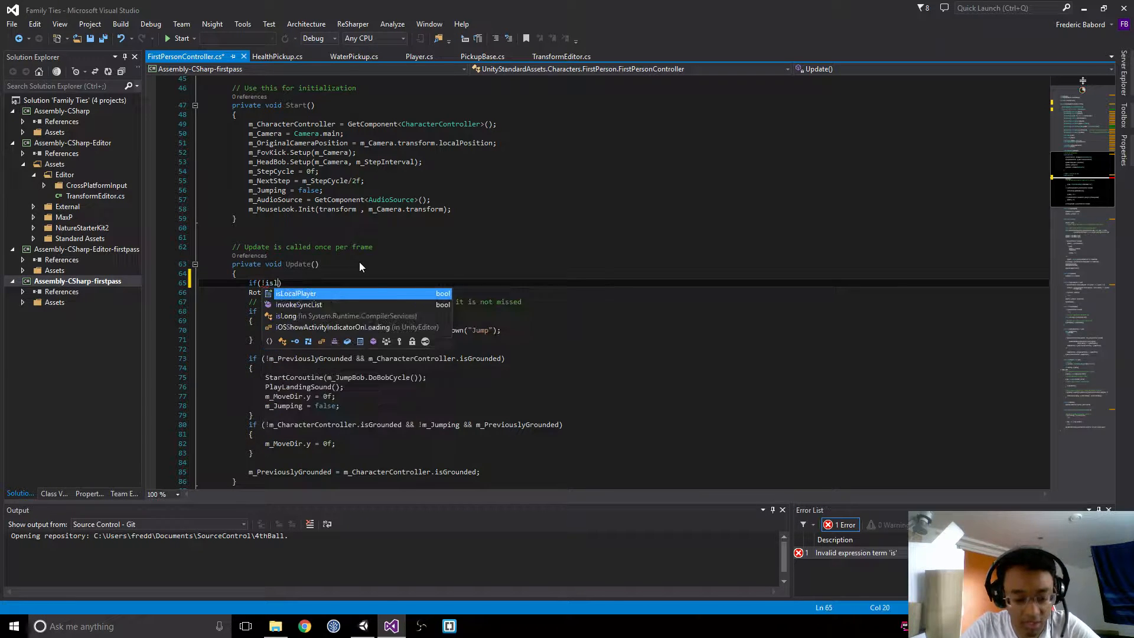
pyautogui.press('Tab')
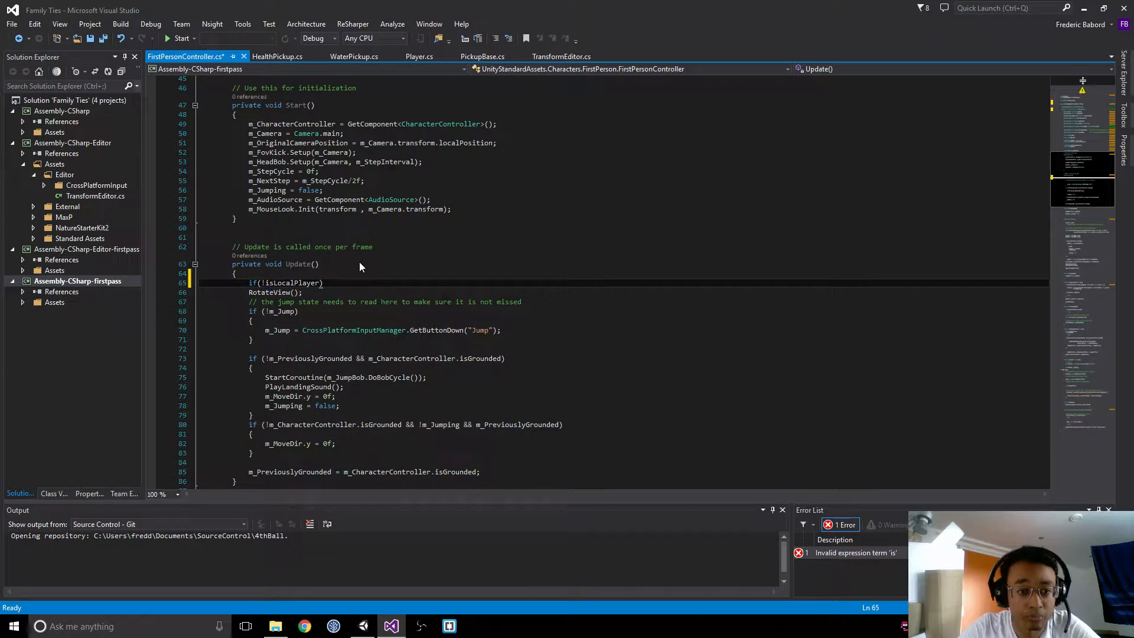
pyautogui.press('Return')
pyautogui.write('return;')
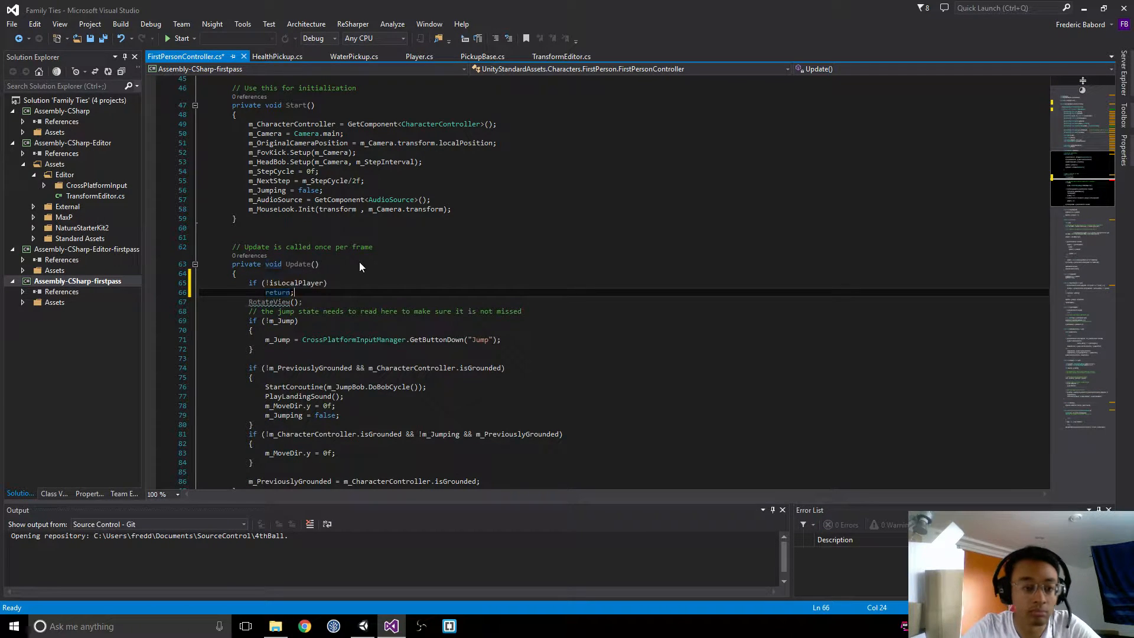
pyautogui.press('Return')
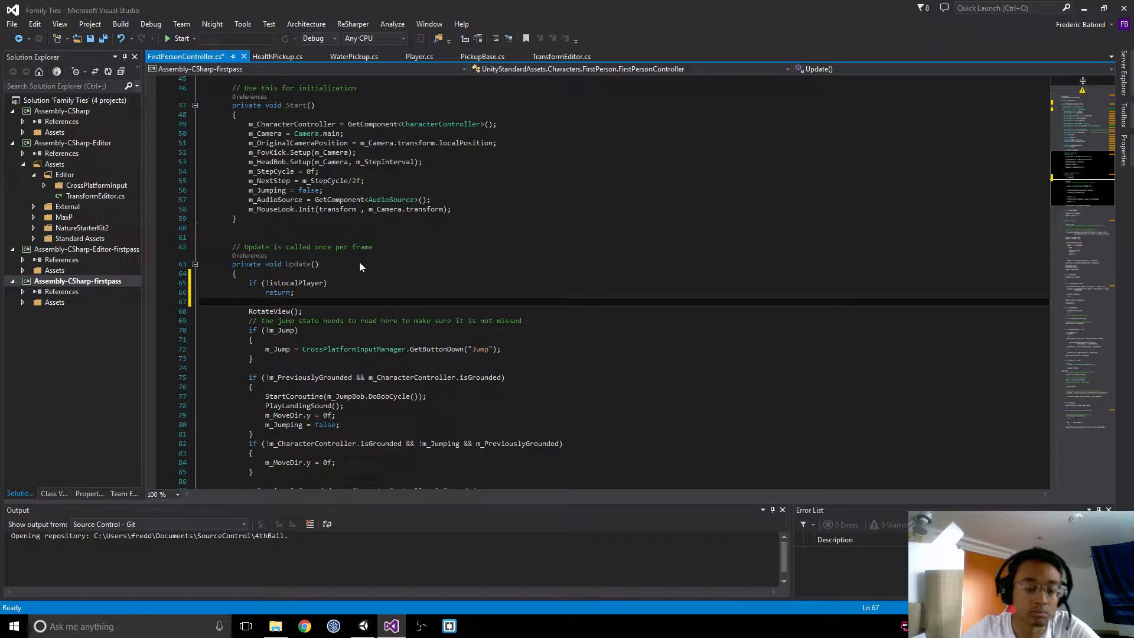
# Step: Save the script and copy the isLocalPlayer guard from Update to the start of the FixedUpdate method
pyautogui.scroll(-3, 373, 288)
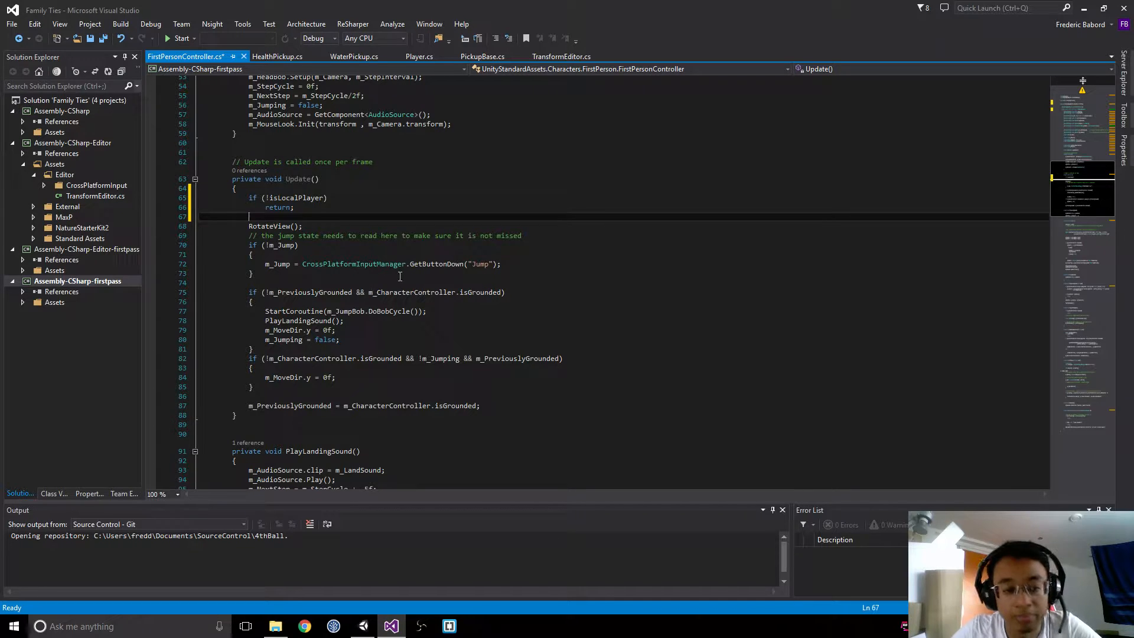
pyautogui.moveTo(306, 218); pyautogui.dragTo(249, 197)
pyautogui.hotkey('ctrl', 'c')
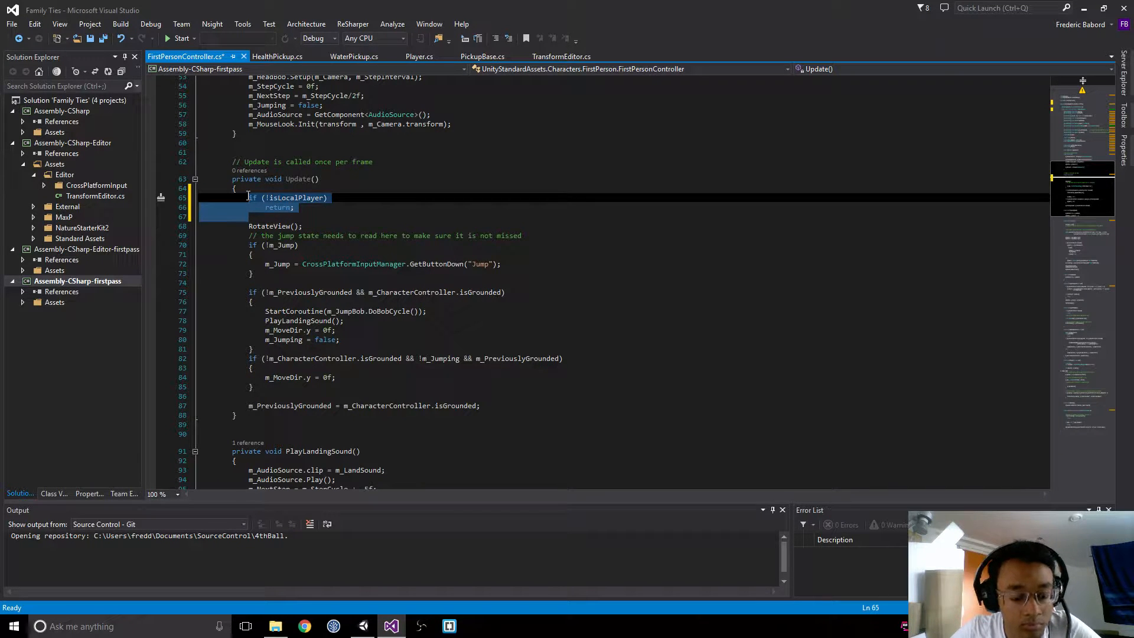
pyautogui.hotkey('ctrl', 's')
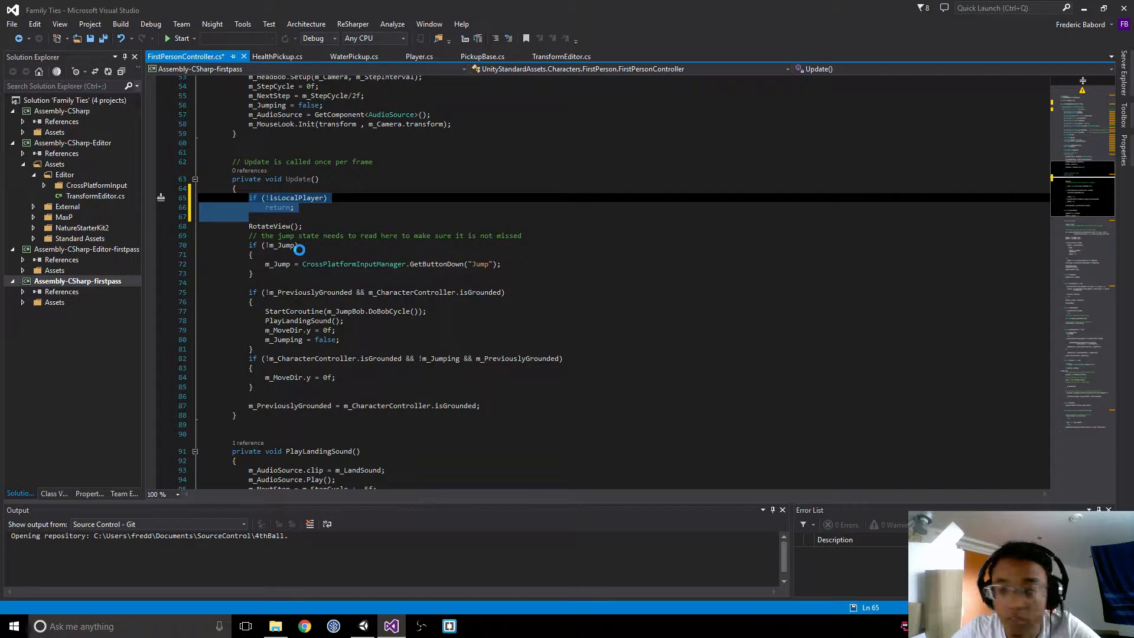
pyautogui.scroll(-6, 301, 250)
pyautogui.scroll(-8, 303, 266)
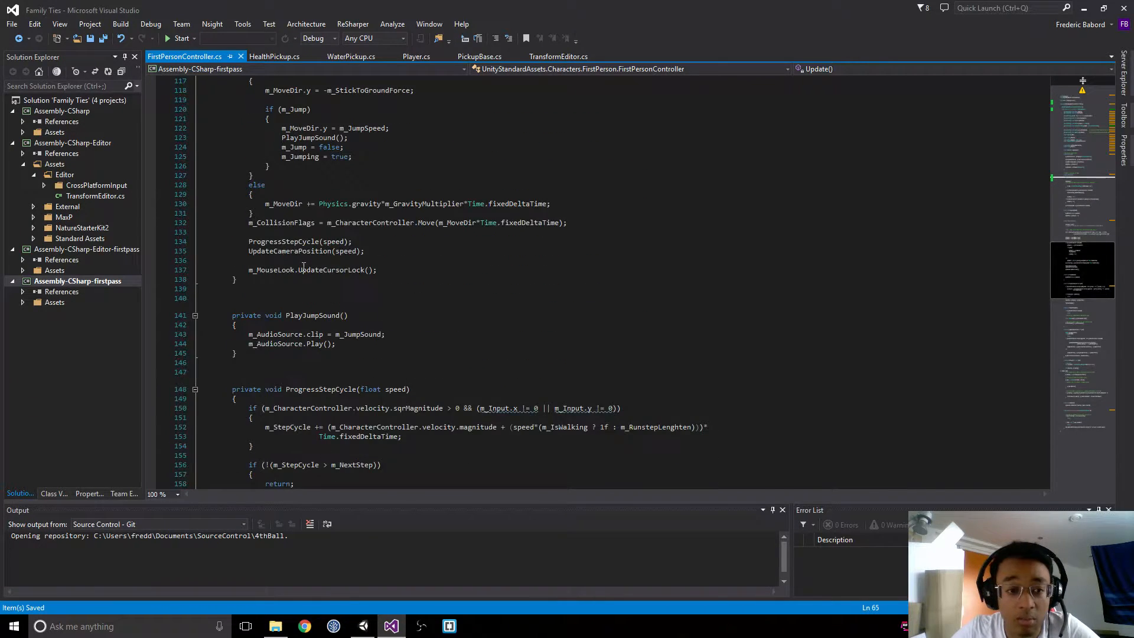
pyautogui.scroll(-1, 303, 266)
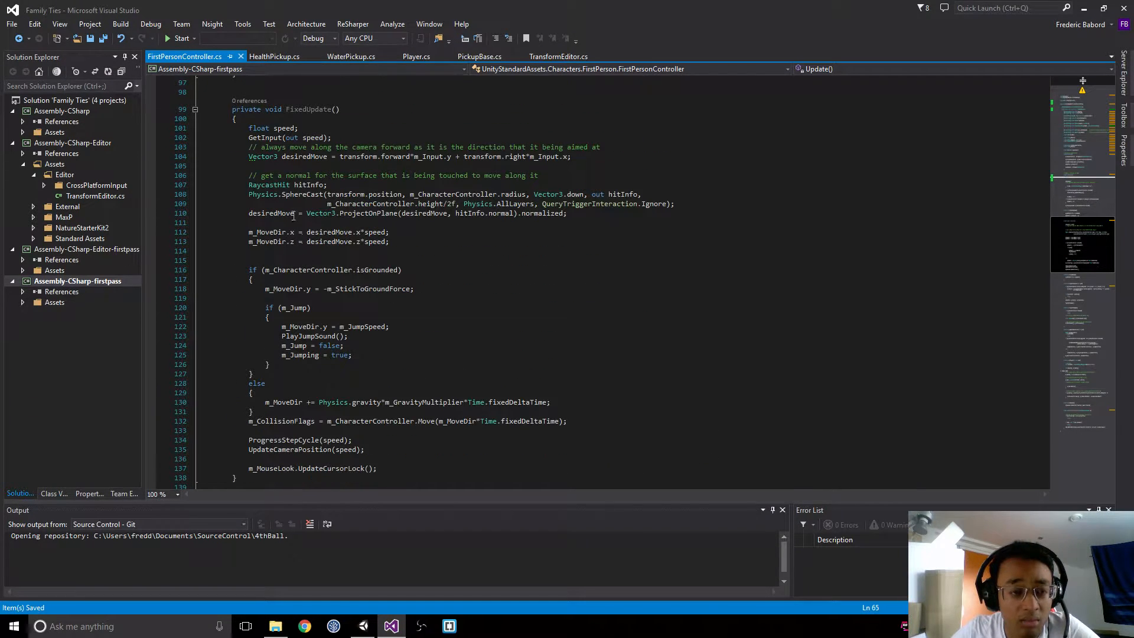
pyautogui.click(294, 118)
pyautogui.press('Return')
pyautogui.hotkey('ctrl', 'v')
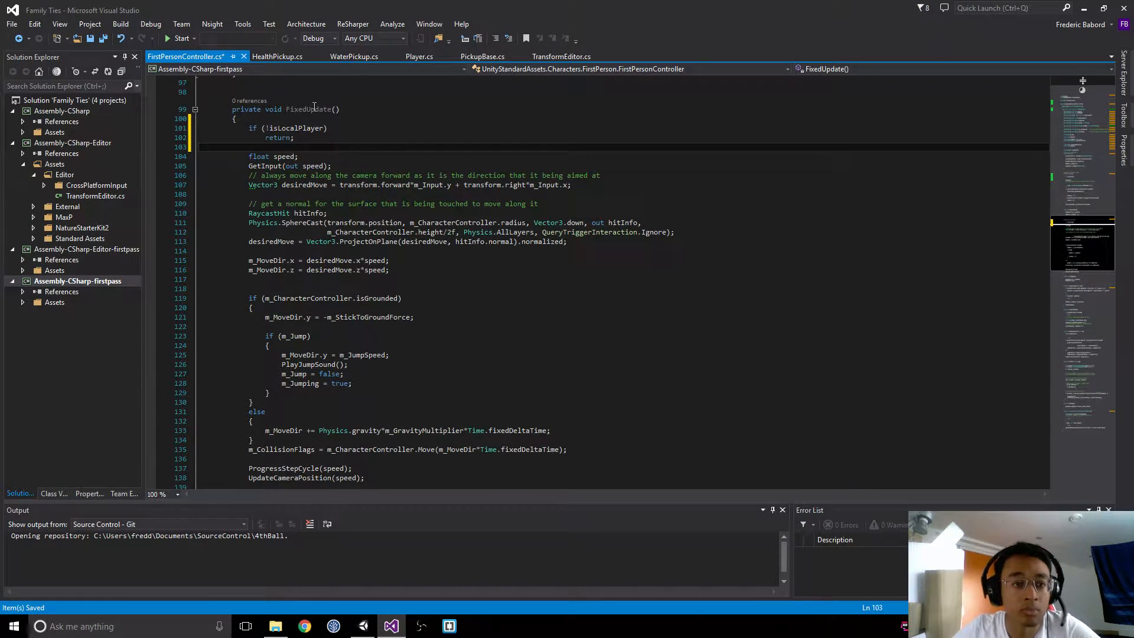
# Step: Look through the remaining methods down to OnControllerColliderHit and save FirstPersonController.cs
pyautogui.scroll(-11, 370, 171)
pyautogui.scroll(-15, 369, 172)
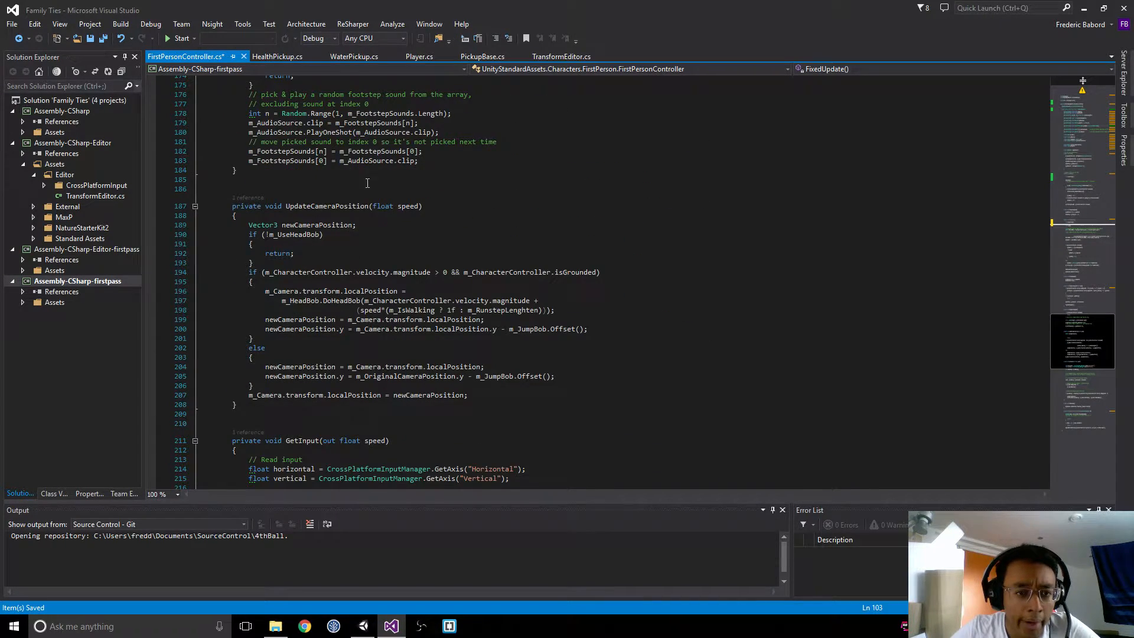
pyautogui.scroll(-9, 366, 177)
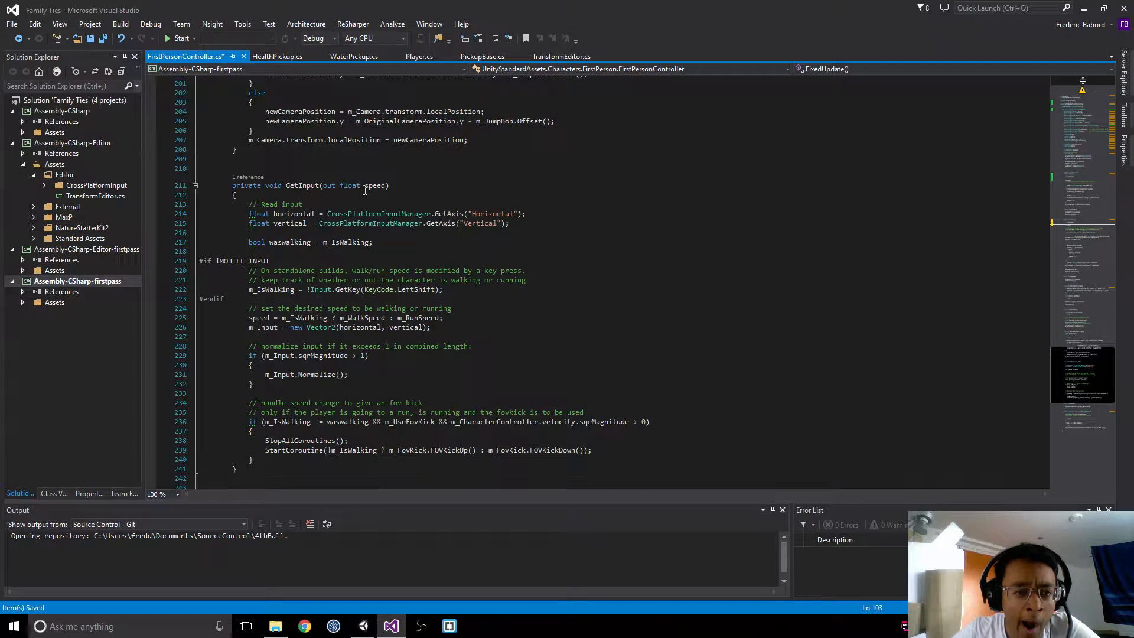
pyautogui.scroll(-10, 359, 191)
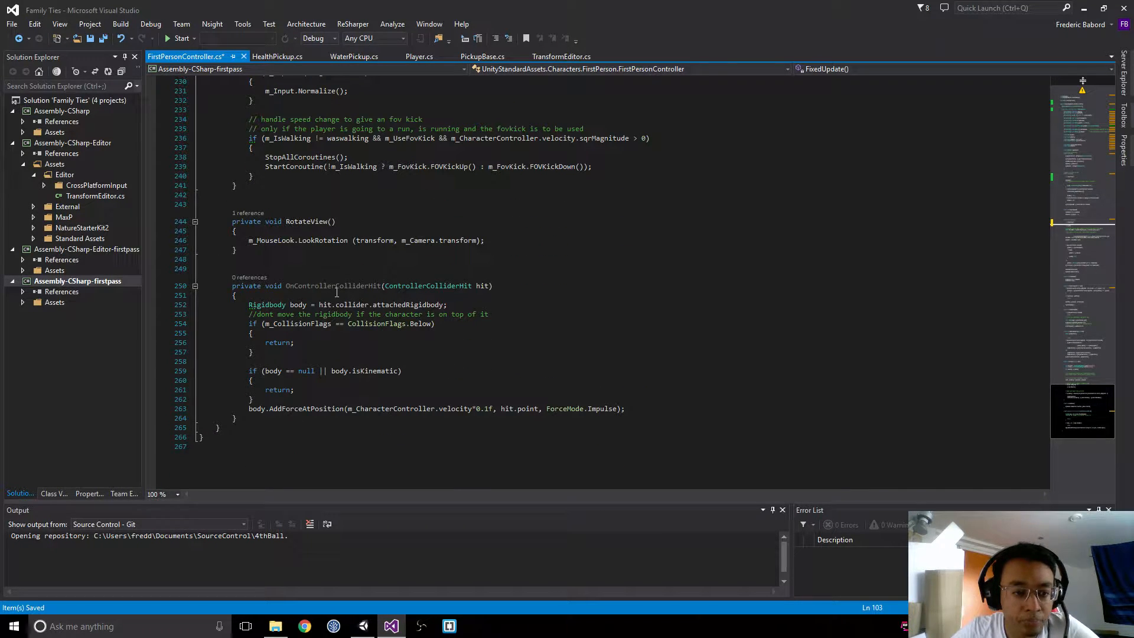
pyautogui.hotkey('ctrl', 's')
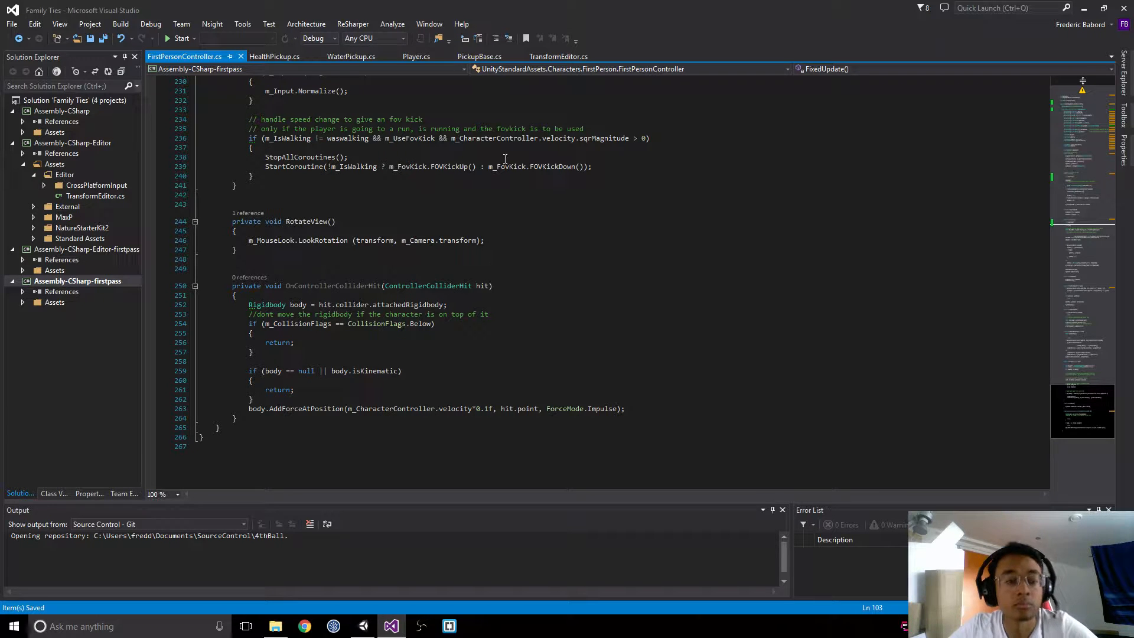
# Step: Switch to Unity and create an empty object above the forest path in Scene_1
pyautogui.hotkey('alt', 'Tab')
pyautogui.click(580, 175)
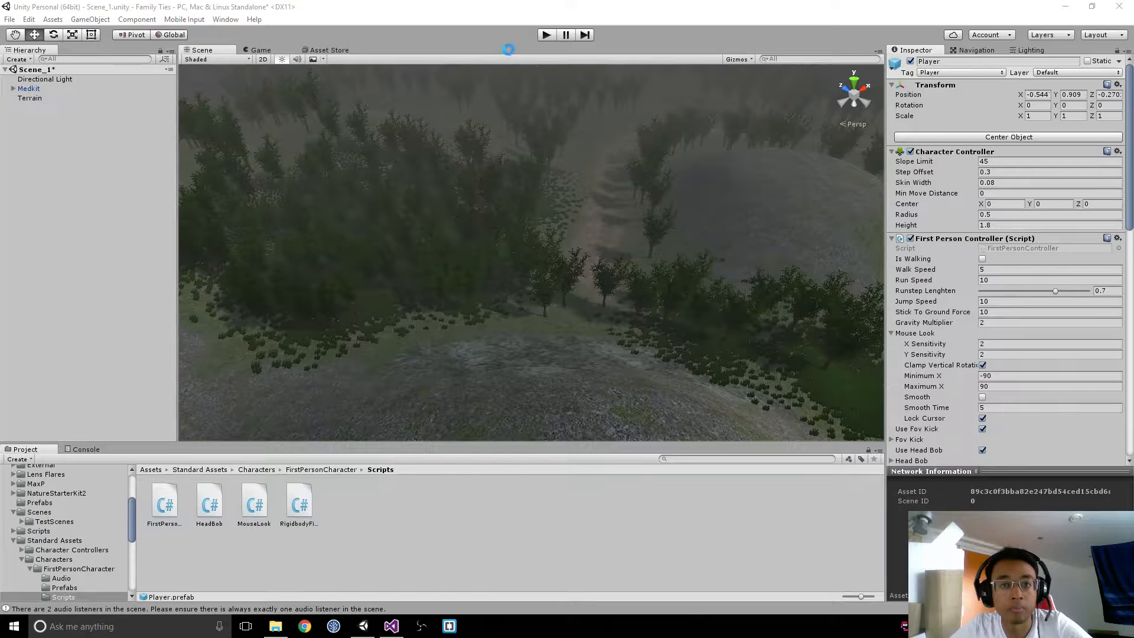
pyautogui.moveTo(448, 201); pyautogui.dragTo(562, 137, button='right')
pyautogui.press('w')
pyautogui.rightClick(14, 165)
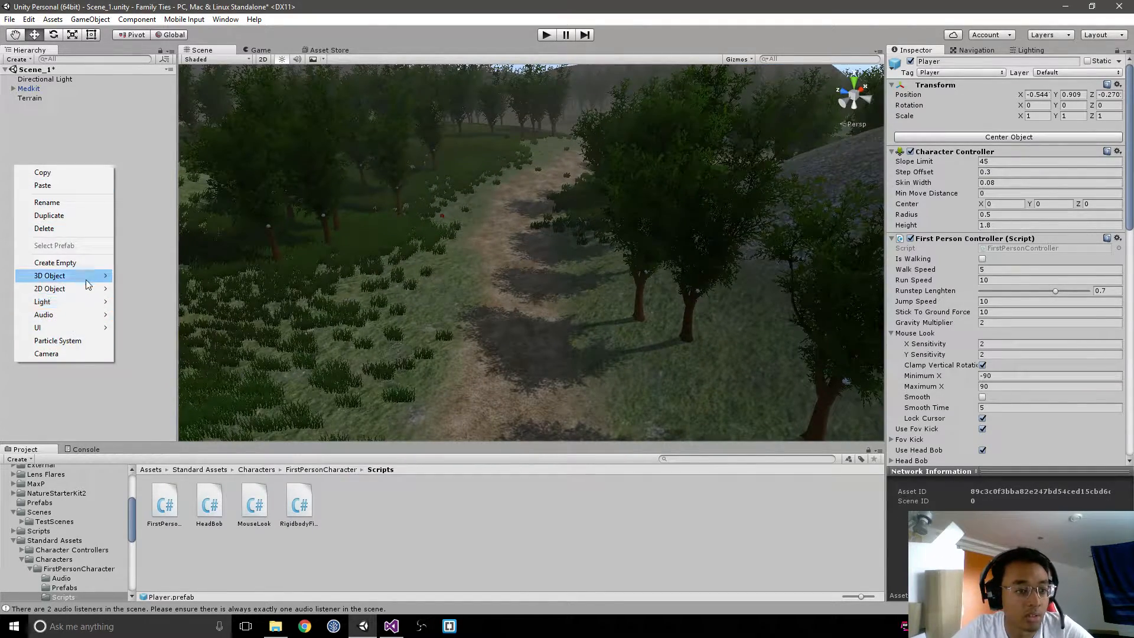
pyautogui.click(55, 262)
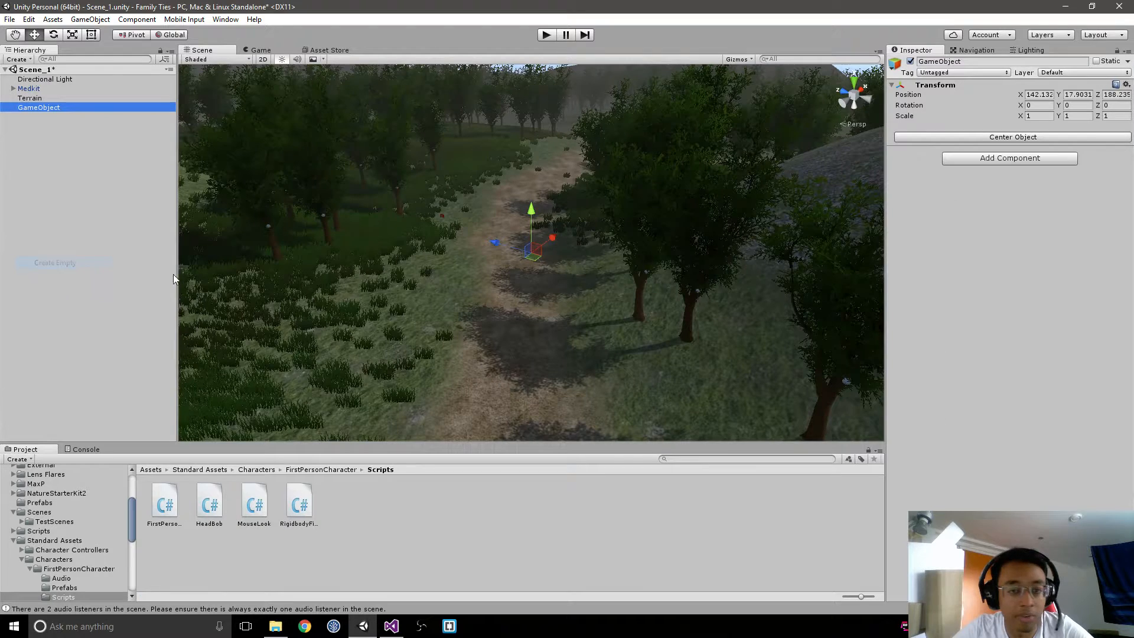
# Step: Add a NetworkStartPosition component to the new empty object
pyautogui.click(1020, 158)
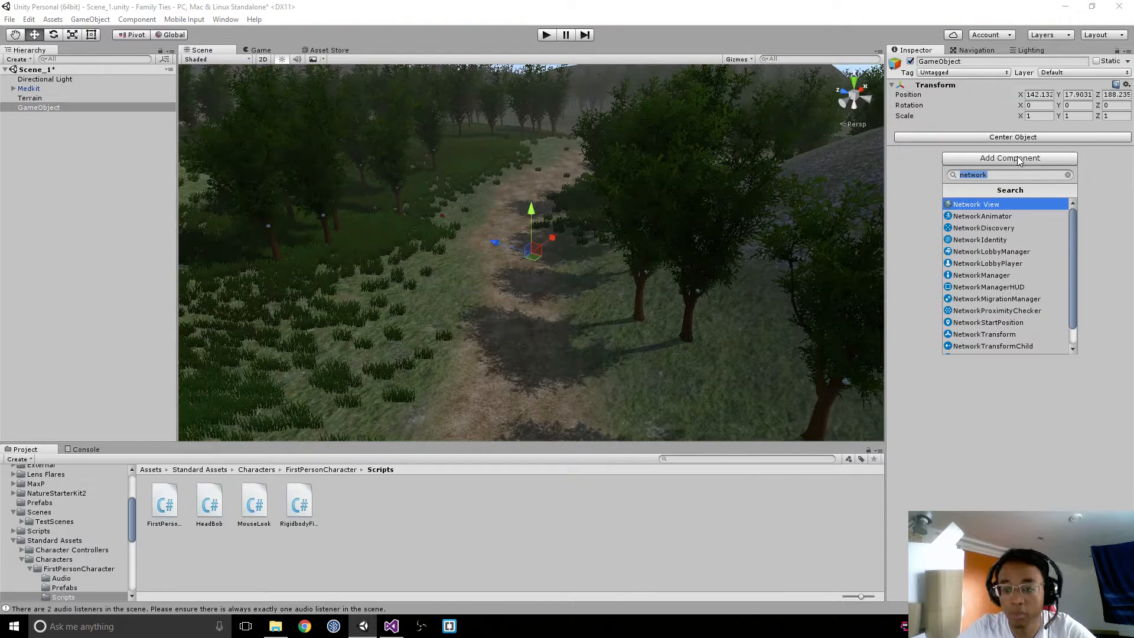
pyautogui.press('Down')
pyautogui.press('Down')
pyautogui.press('Down')
pyautogui.press('Down')
pyautogui.press('Down')
pyautogui.press('Down')
pyautogui.press('Down')
pyautogui.press('Down')
pyautogui.press('Down')
pyautogui.press('Down')
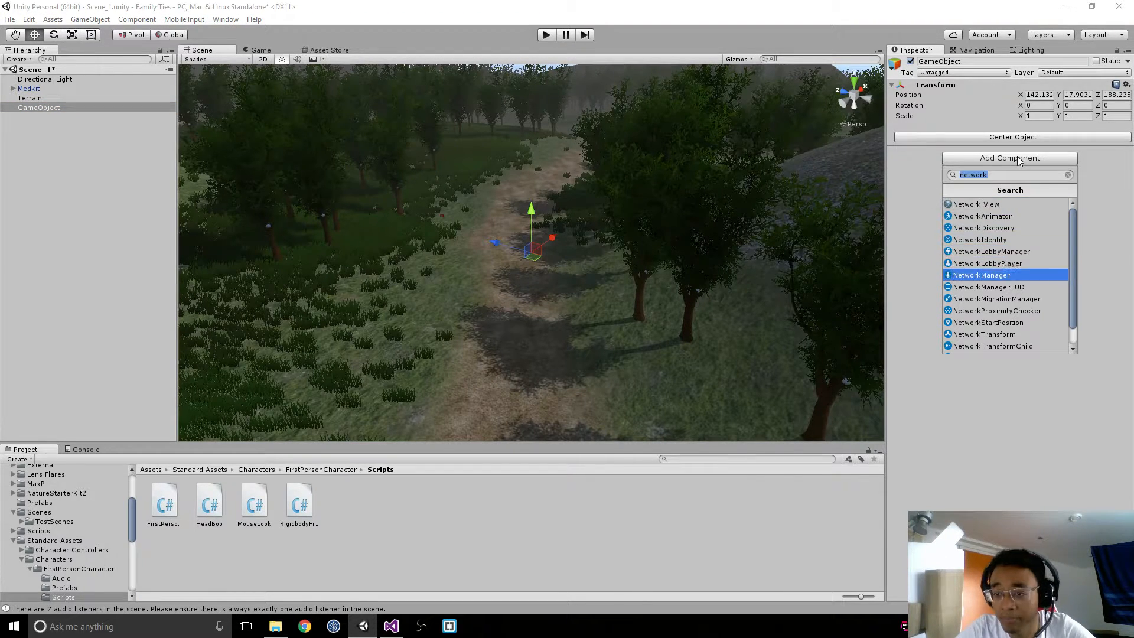
pyautogui.press('Return')
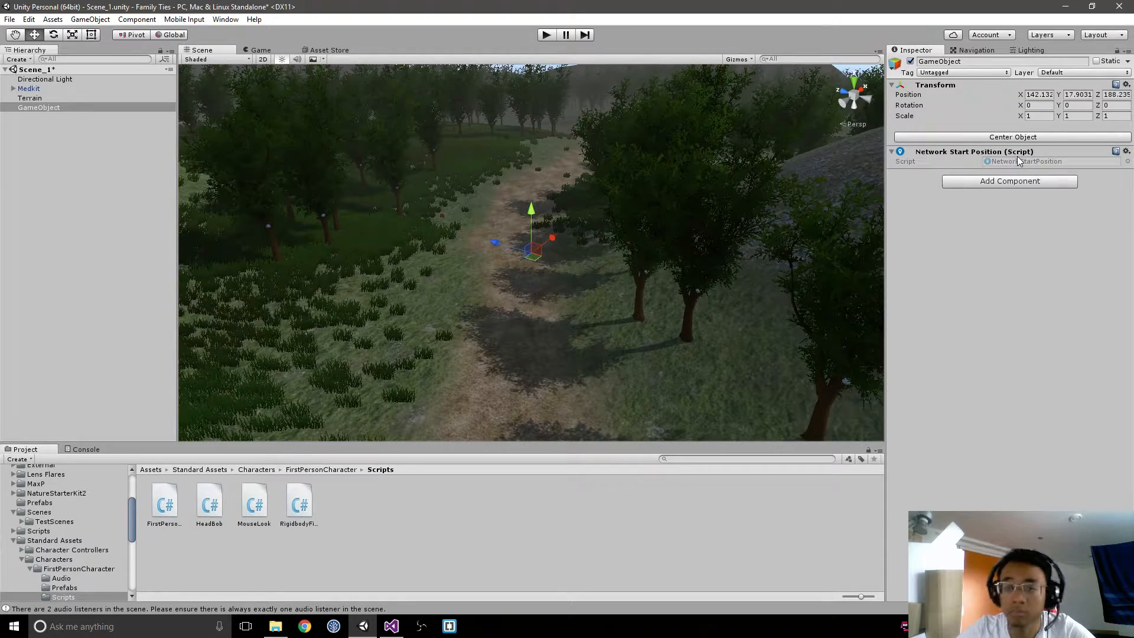
# Step: Lower the start position object to the forest path at about Y 8.35
pyautogui.moveTo(573, 253); pyautogui.dragTo(583, 201, button='right')
pyautogui.press('f')
pyautogui.moveTo(620, 258); pyautogui.dragTo(612, 223, button='right')
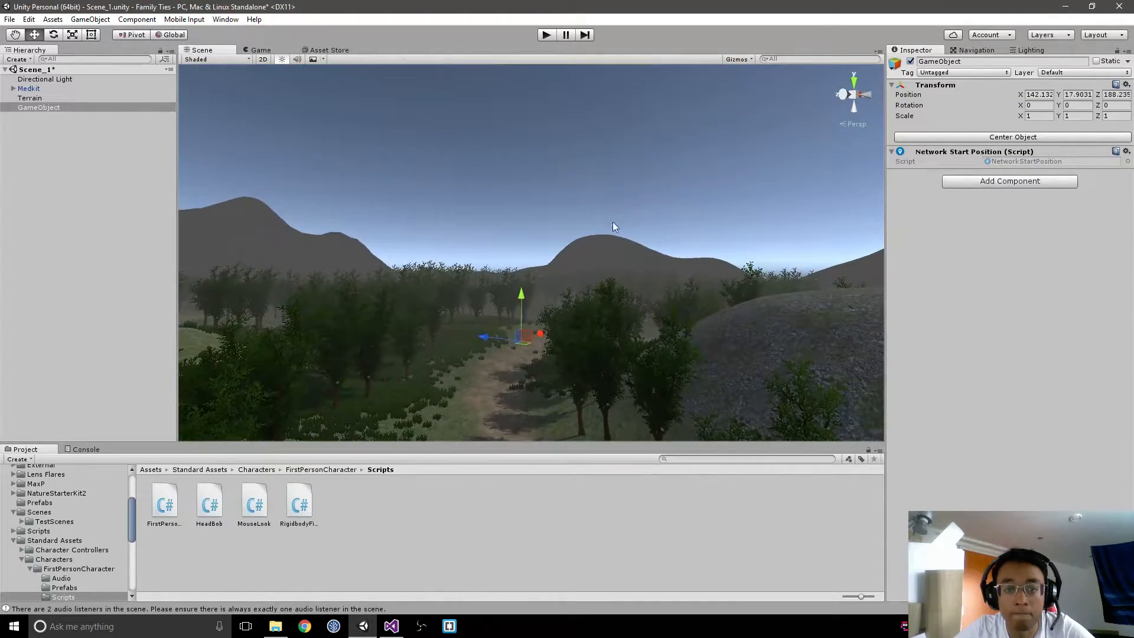
pyautogui.moveTo(606, 234); pyautogui.dragTo(615, 174, button='middle')
pyautogui.moveTo(539, 217); pyautogui.dragTo(531, 373)
pyautogui.moveTo(396, 180); pyautogui.dragTo(414, 236, button='right')
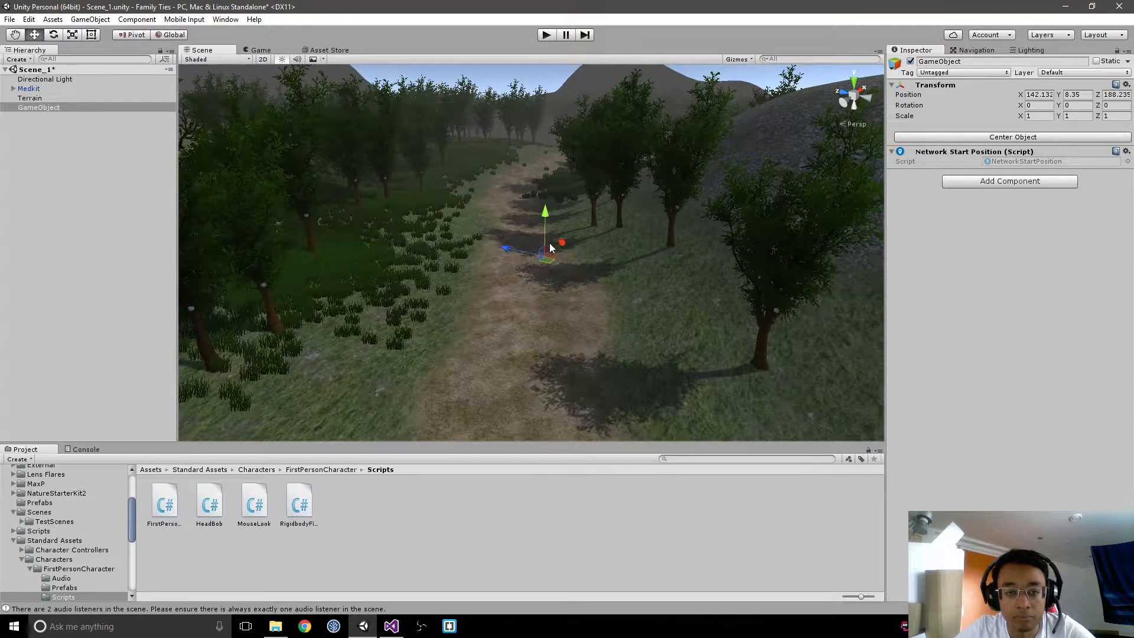
# Step: Duplicate the start position twice, placing the copies at about X 188.1, Z 213.2 and X 130.1, Z 192.2, and save Scene_1
pyautogui.hotkey('ctrl', 'd')
pyautogui.moveTo(547, 261); pyautogui.dragTo(534, 148)
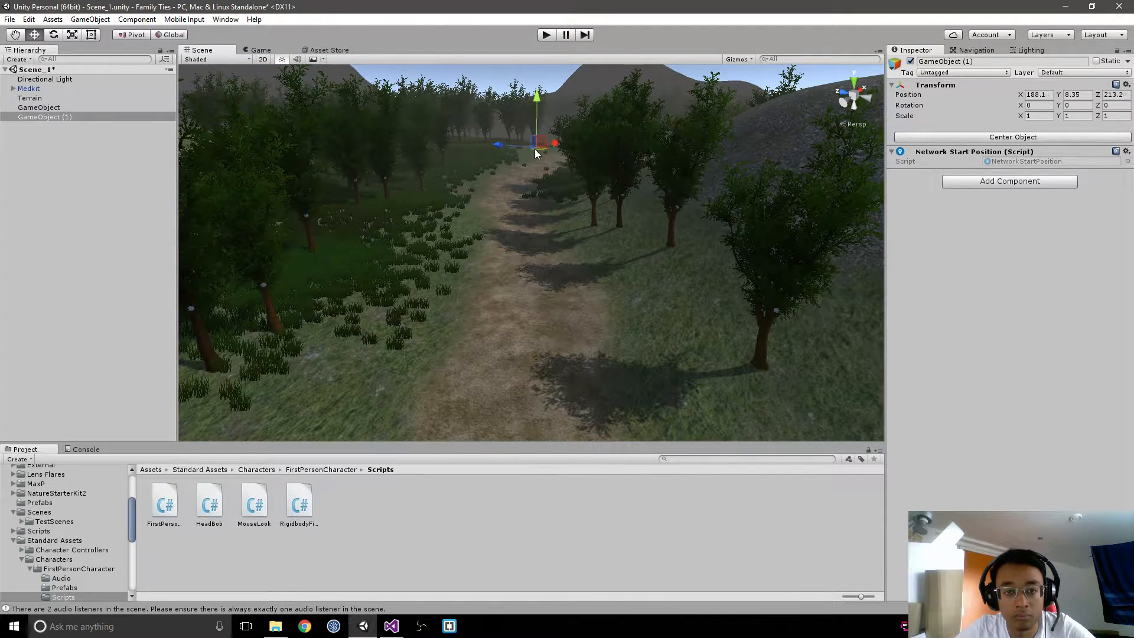
pyautogui.click(102, 117)
pyautogui.hotkey('ctrl', 'd')
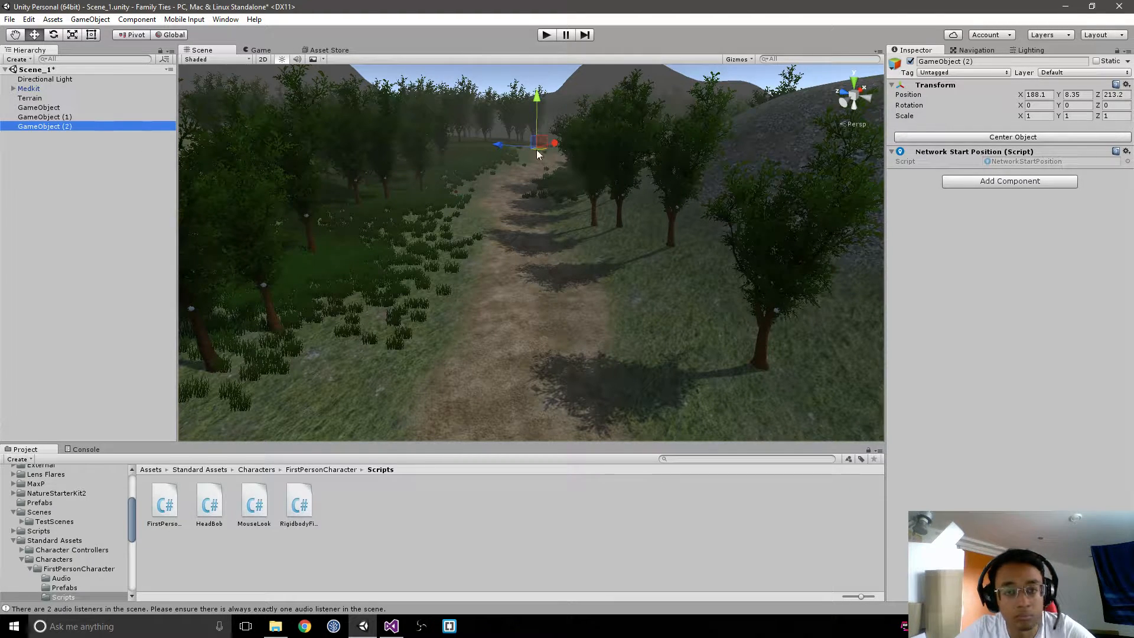
pyautogui.moveTo(536, 150); pyautogui.dragTo(325, 352)
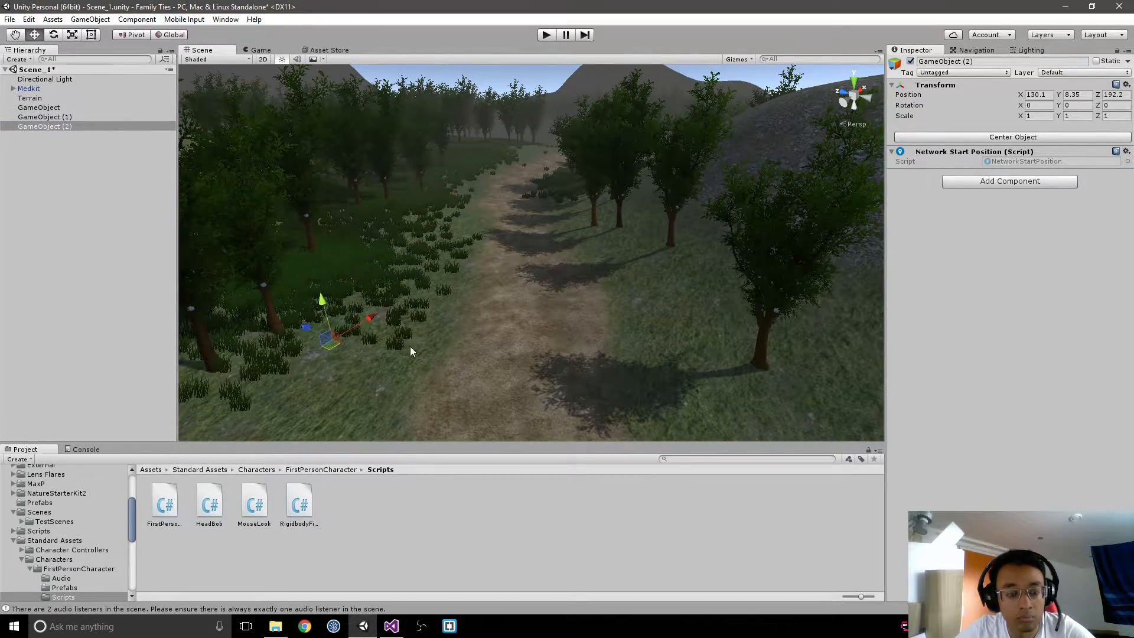
pyautogui.moveTo(410, 348); pyautogui.dragTo(450, 329, button='right')
pyautogui.moveTo(450, 328); pyautogui.dragTo(442, 233, button='middle')
pyautogui.hotkey('ctrl', 's')
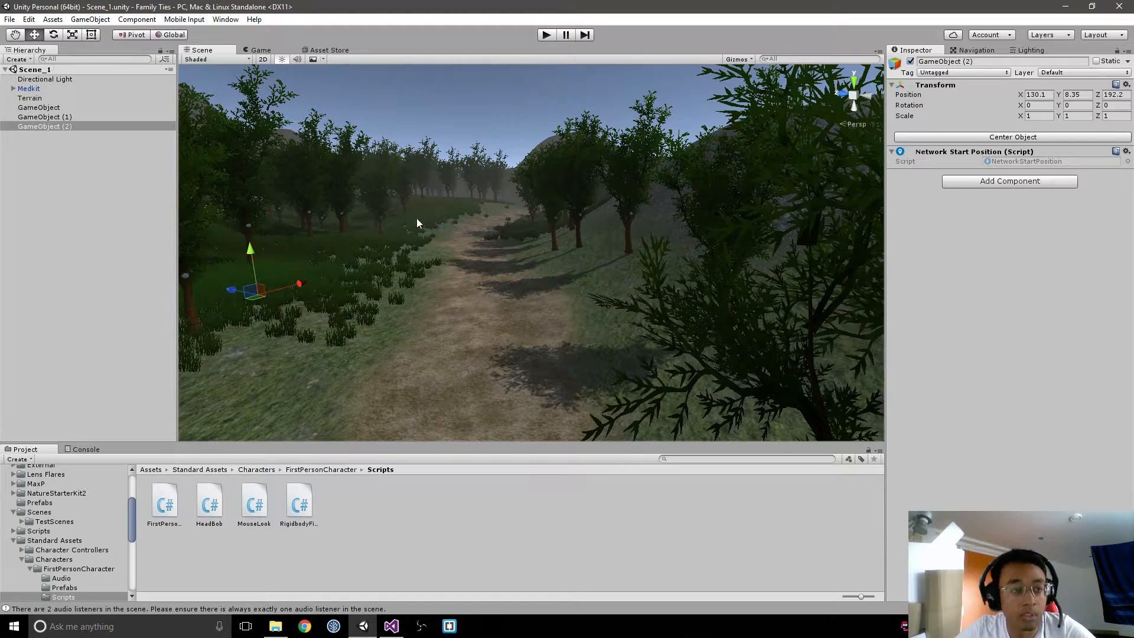
# Step: Open the Menu scene from the Scenes folder
pyautogui.click(151, 471)
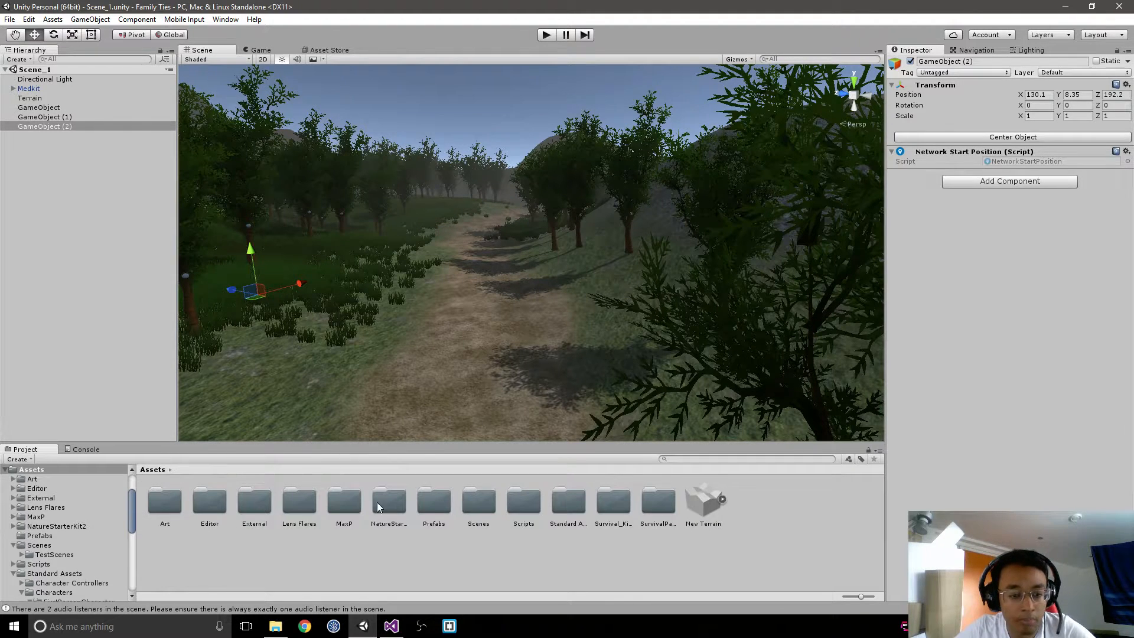
pyautogui.doubleClick(477, 502)
pyautogui.doubleClick(223, 502)
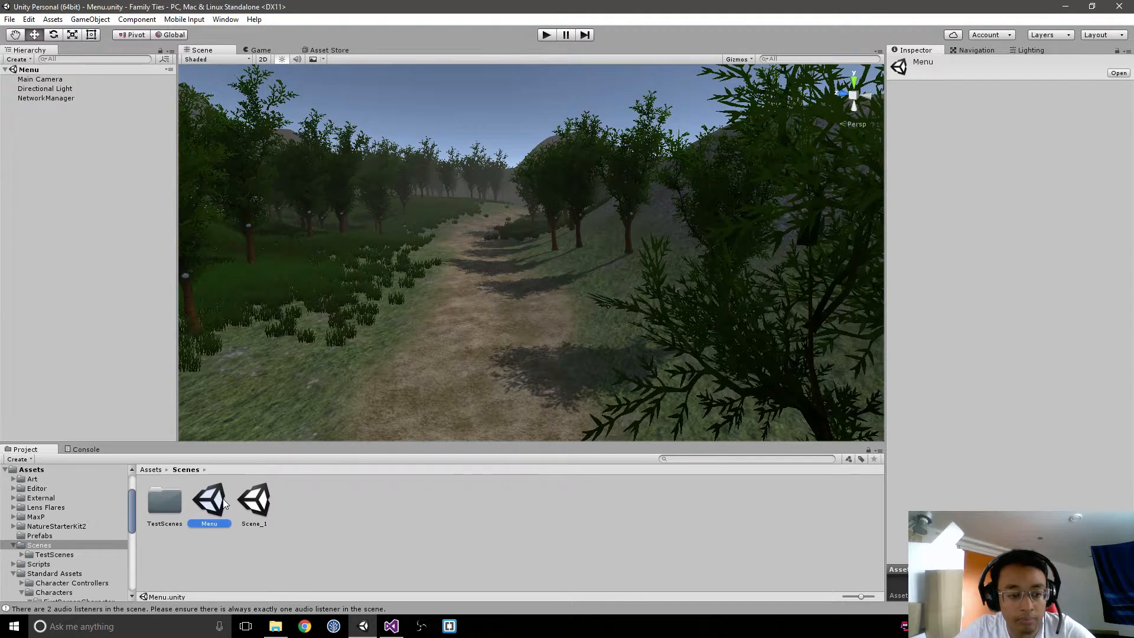
# Step: Set the NetworkManager object's Player Spawn Method to Round Robin and save the Menu scene
pyautogui.click(73, 98)
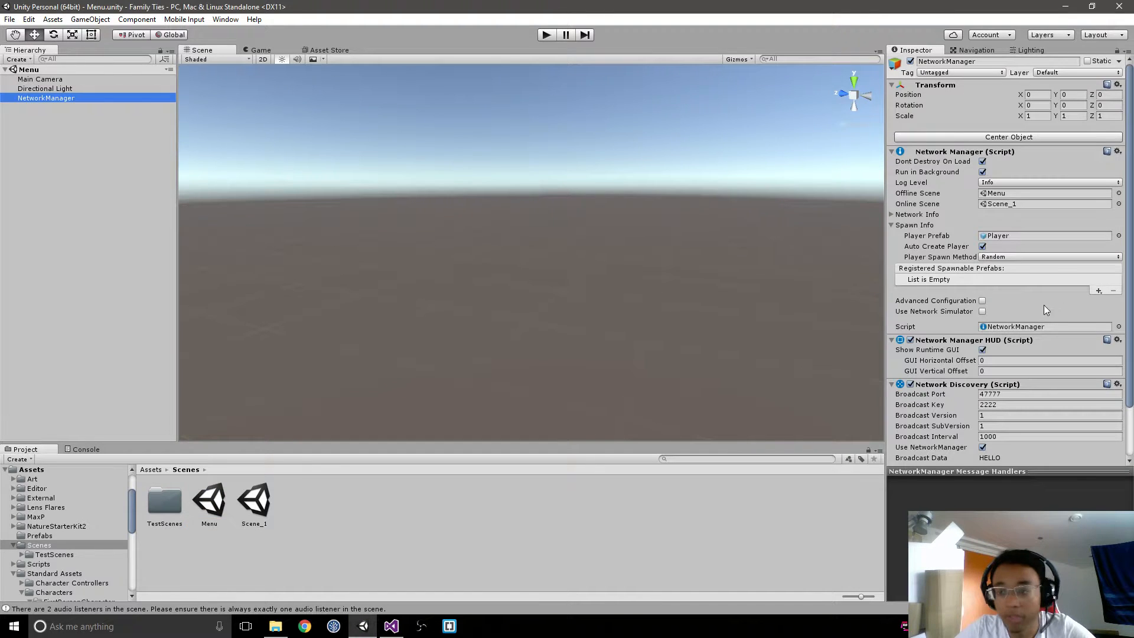
pyautogui.click(1020, 257)
pyautogui.click(1005, 281)
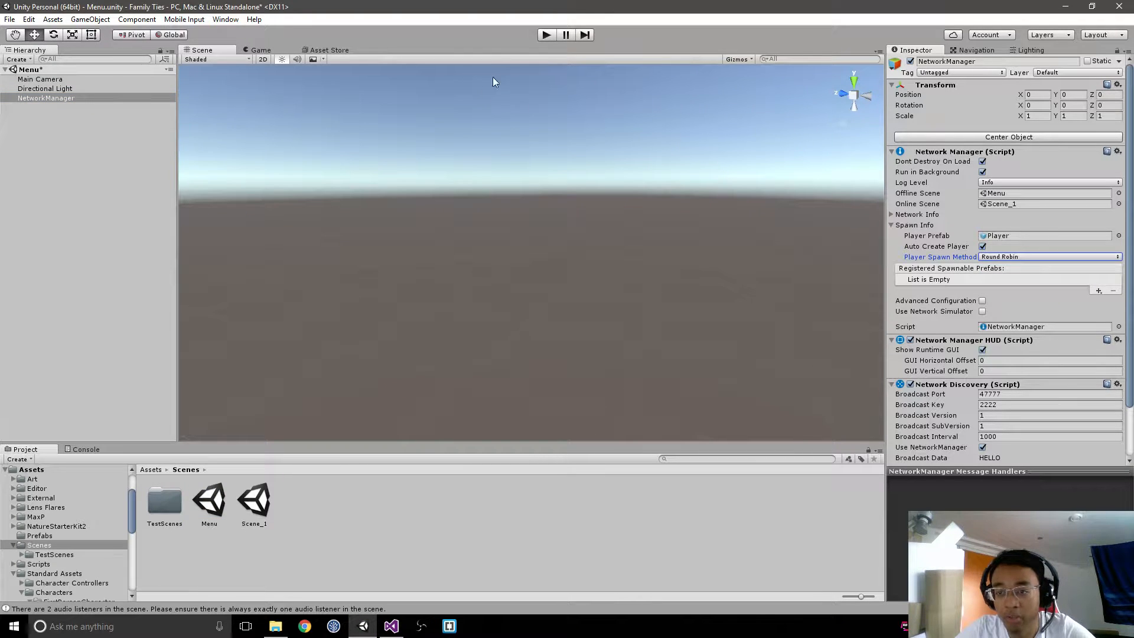
pyautogui.hotkey('ctrl', 's')
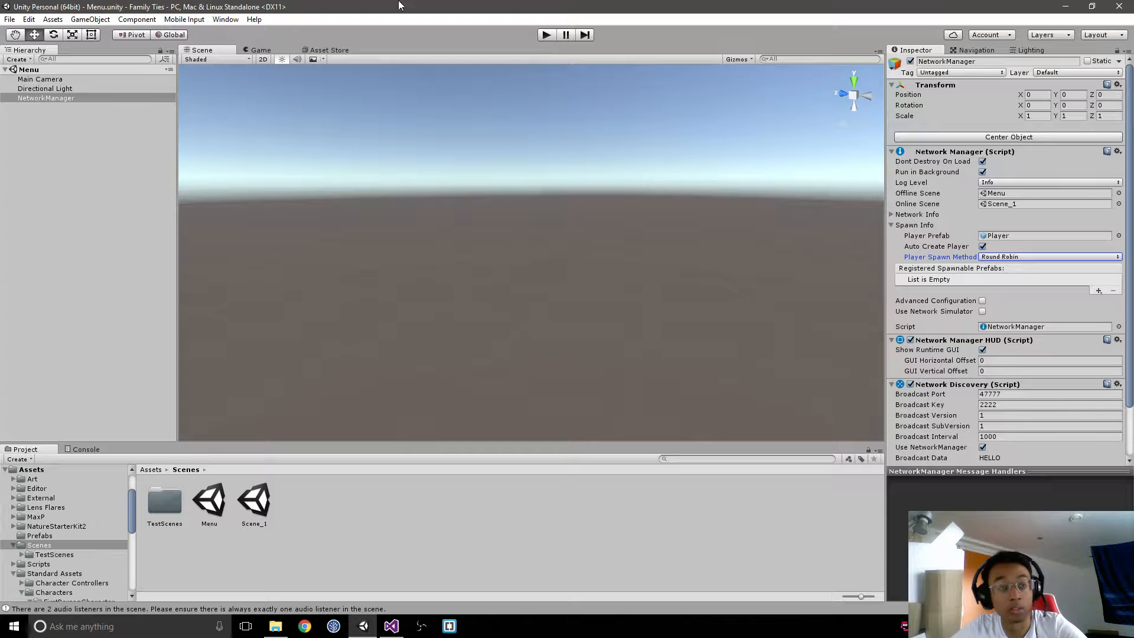
# Step: Enable Development Build in the build settings for the PC, Mac & Linux Standalone platform
pyautogui.click(10, 19)
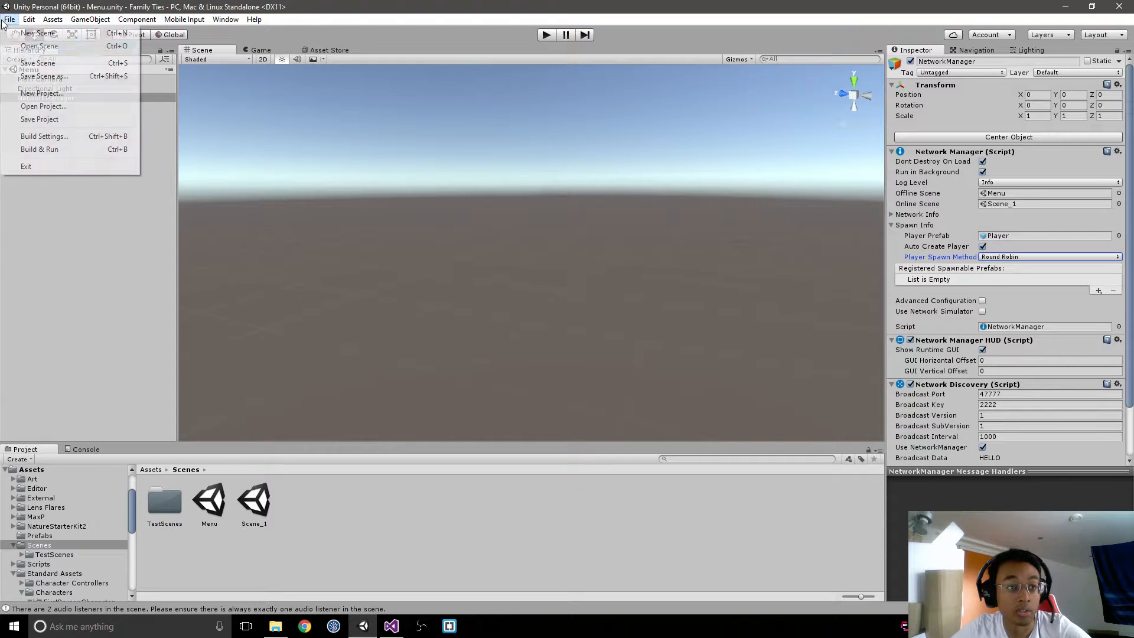
pyautogui.click(45, 137)
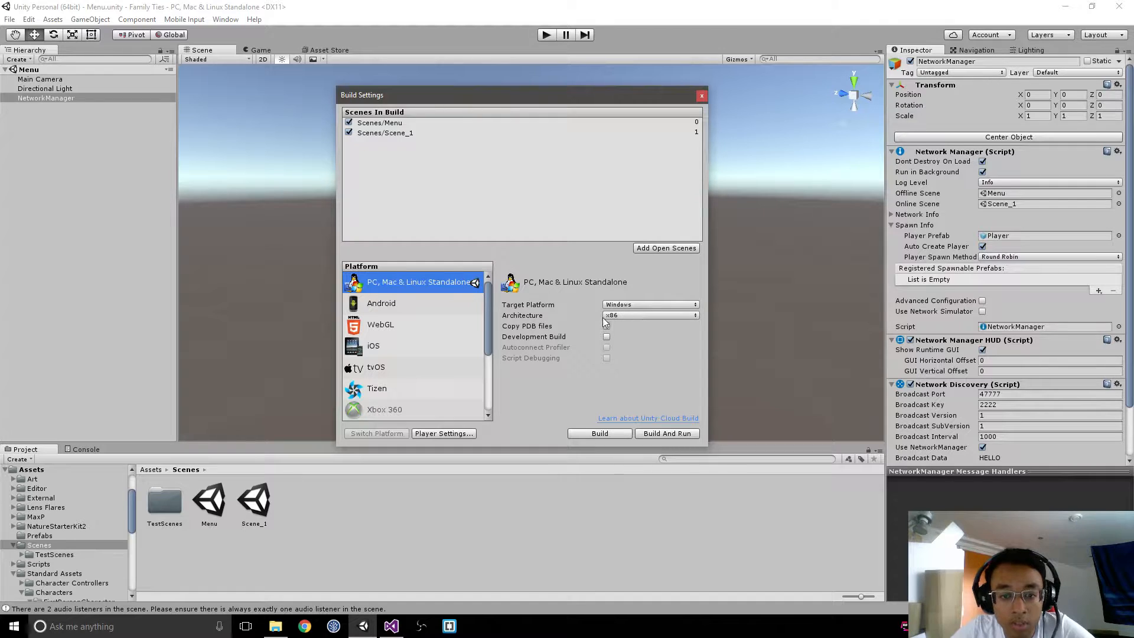
pyautogui.click(608, 337)
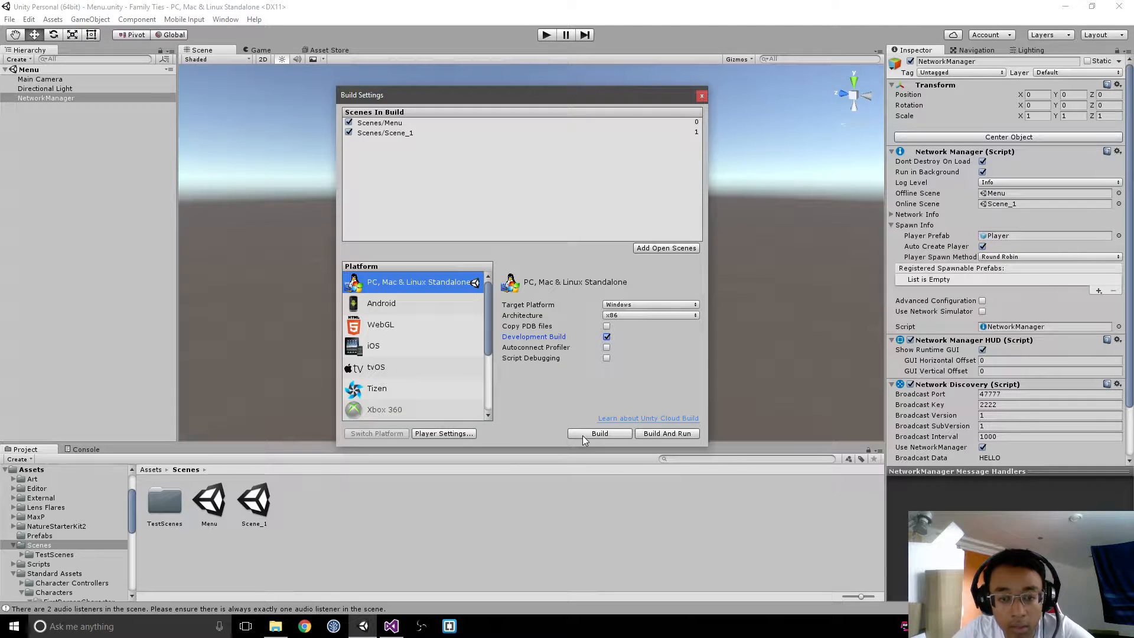
# Step: Enable Run In Background under Resolution and Presentation in the standalone player settings
pyautogui.click(466, 434)
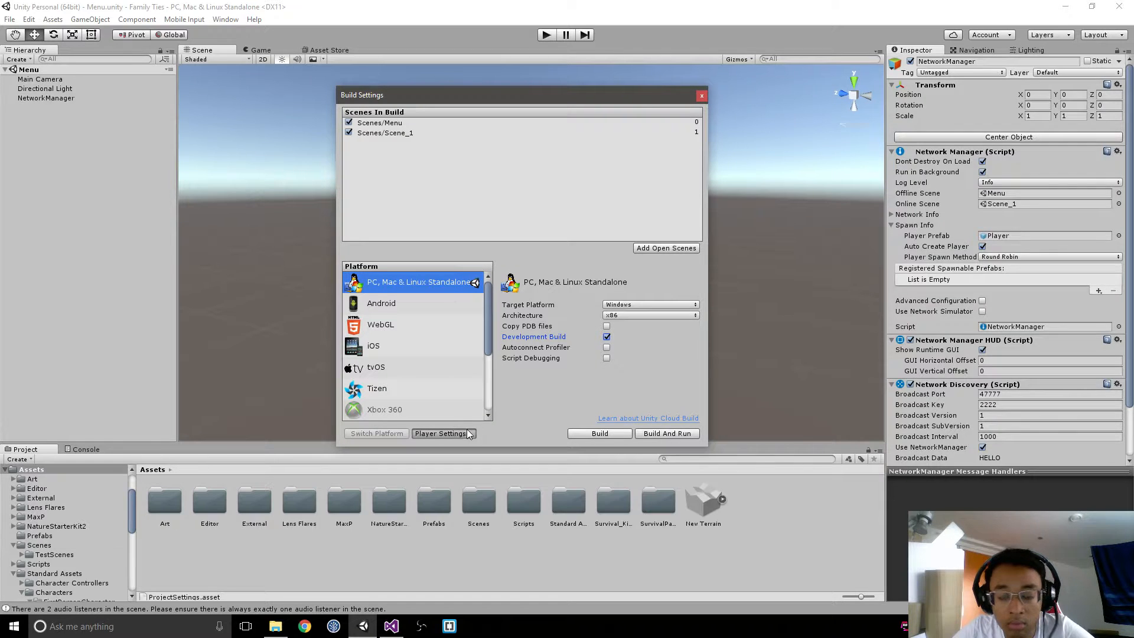
pyautogui.click(952, 286)
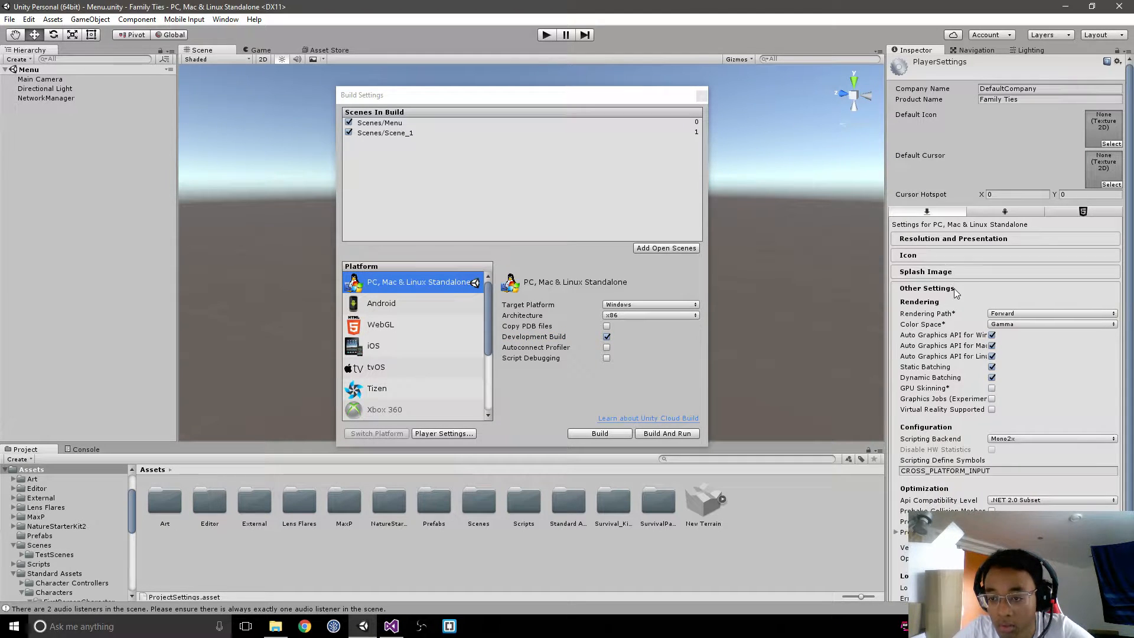
pyautogui.scroll(-3, 956, 290)
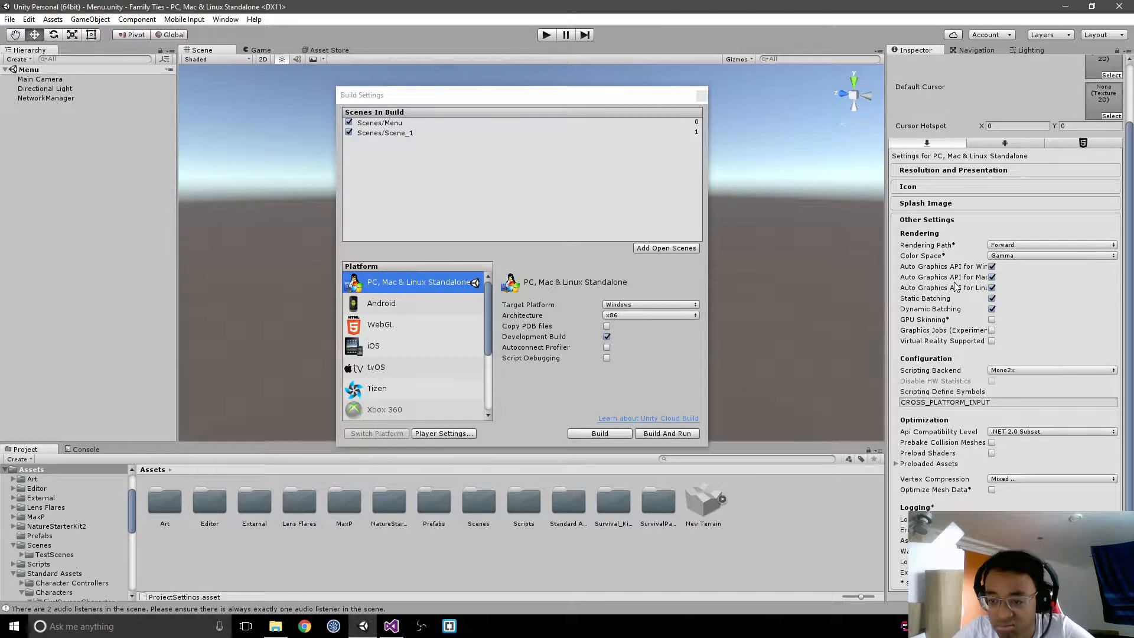
pyautogui.click(948, 203)
pyautogui.click(935, 258)
pyautogui.click(951, 239)
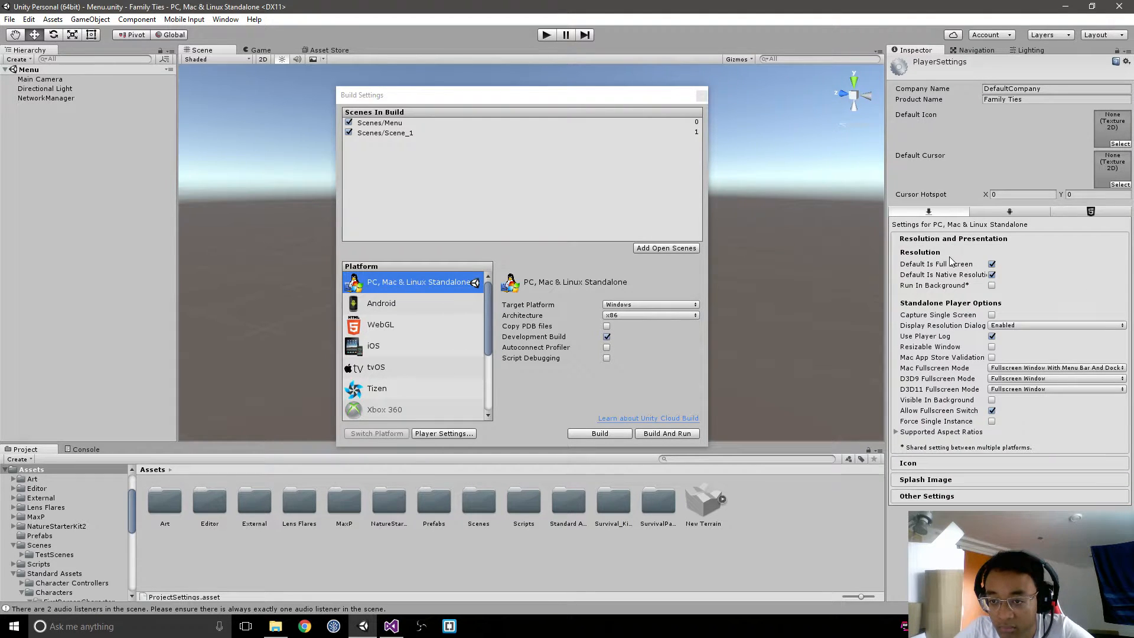
pyautogui.click(993, 286)
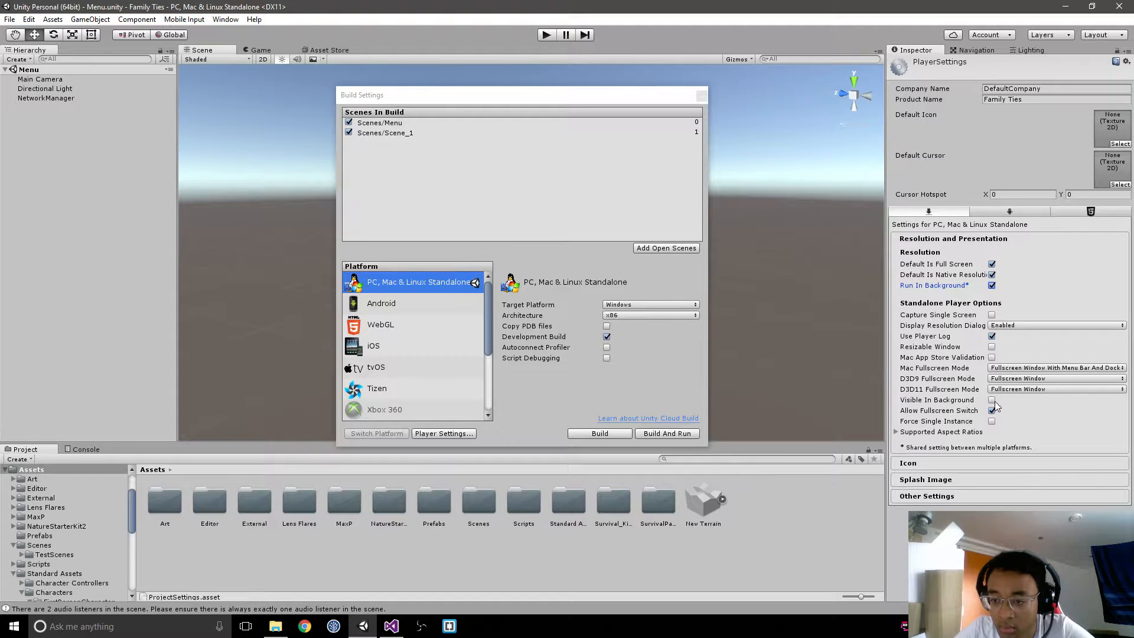
pyautogui.click(950, 432)
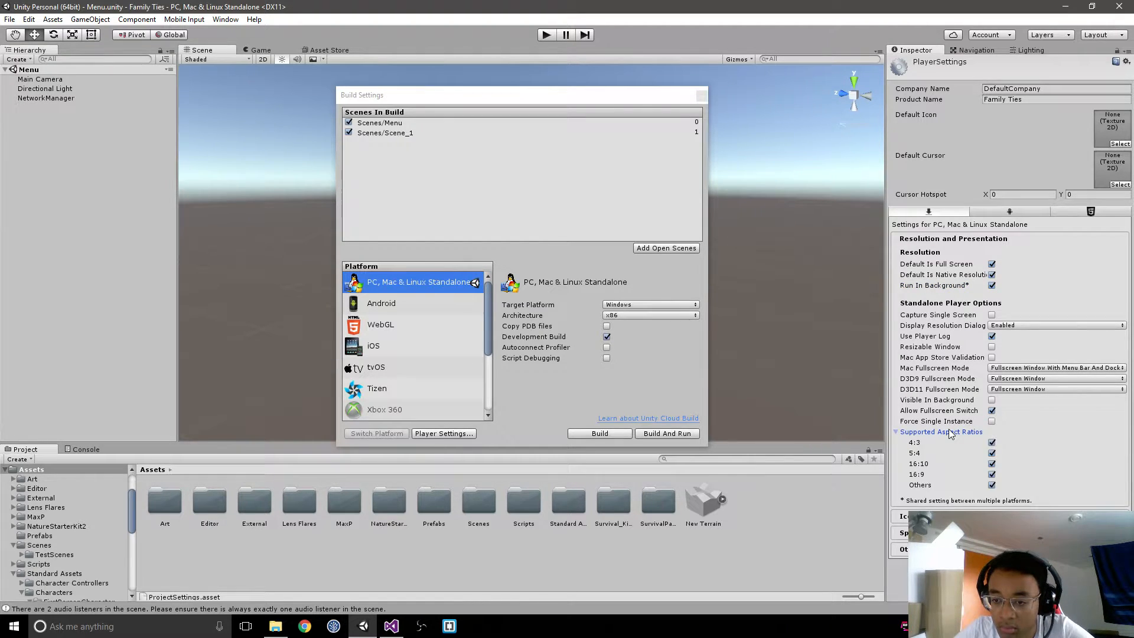
pyautogui.click(950, 432)
# Step: Start a Build And Run and create and open a new folder named Builds inside the Family Ties project folder
pyautogui.click(628, 435)
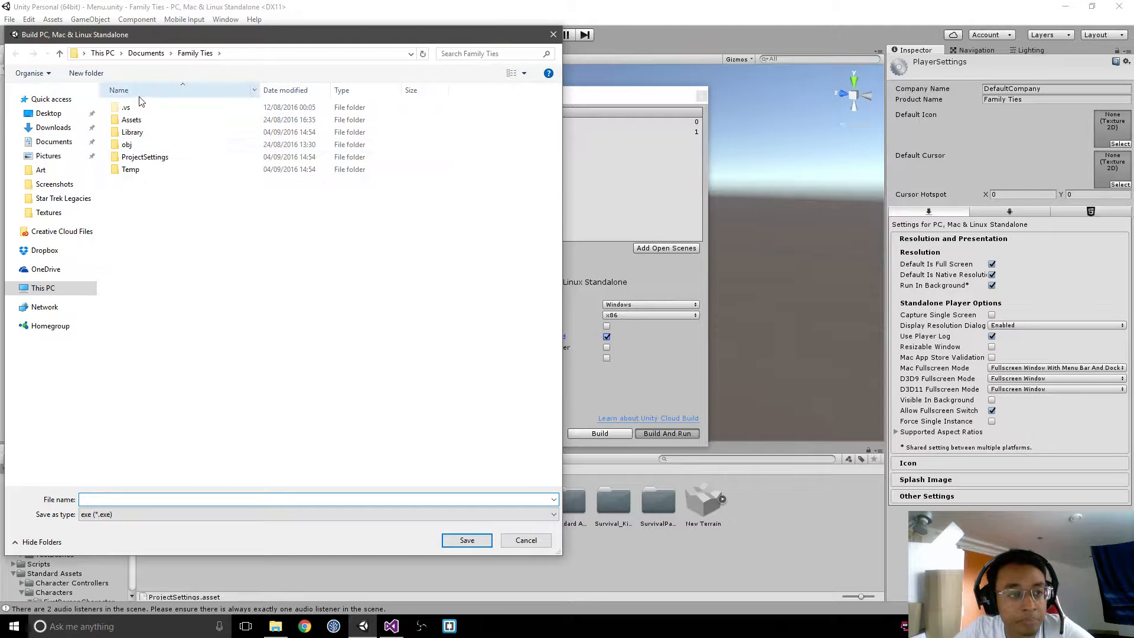
pyautogui.click(99, 73)
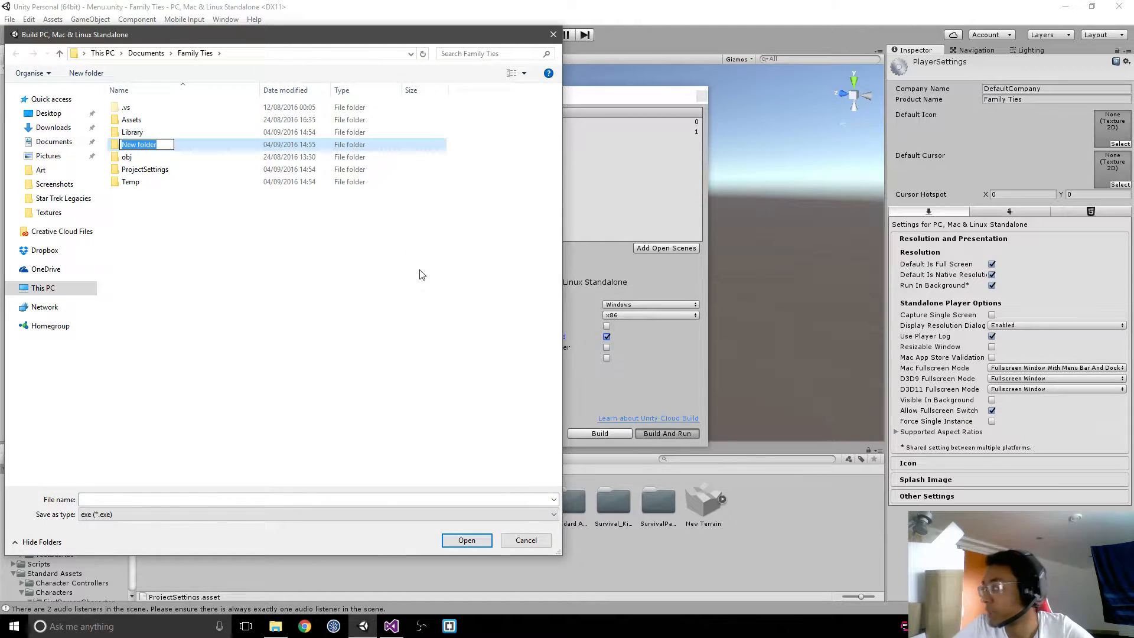
pyautogui.write('Builds')
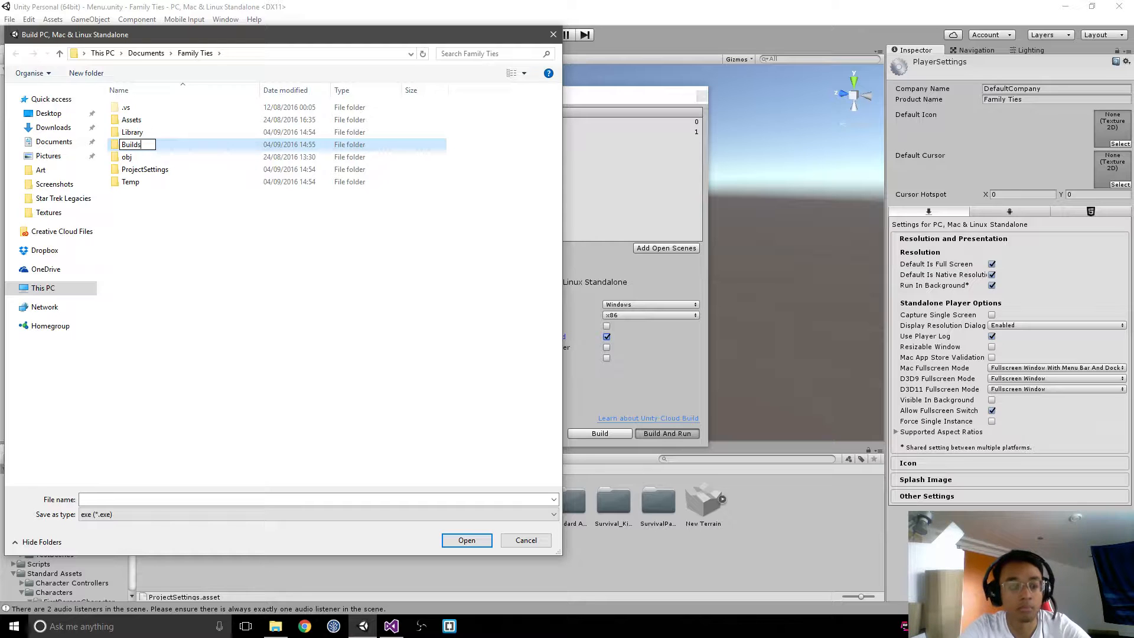
pyautogui.press('Return')
pyautogui.press('Return')
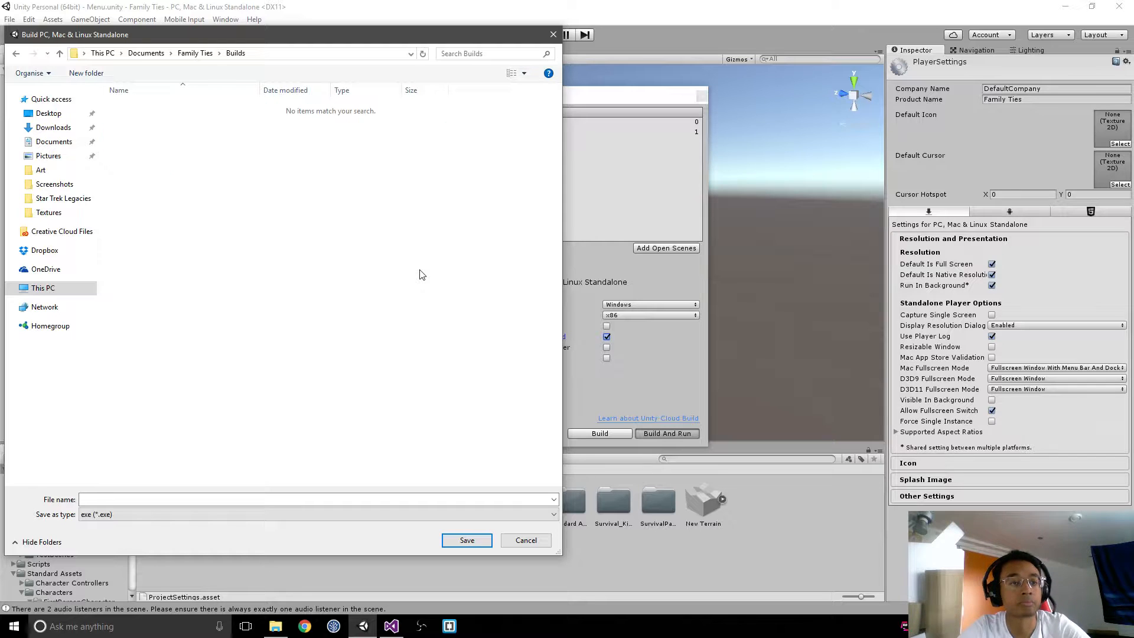
# Step: Name the executable FT-0.0.1 and save it in the Builds folder to start building the player
pyautogui.click(329, 499)
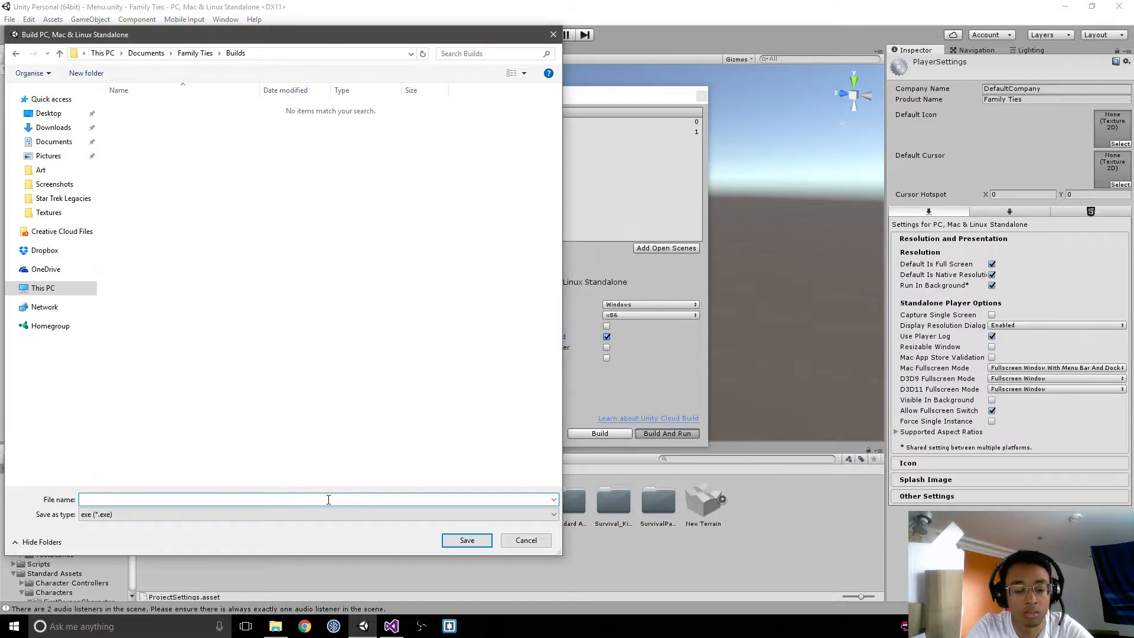
pyautogui.write('FT')
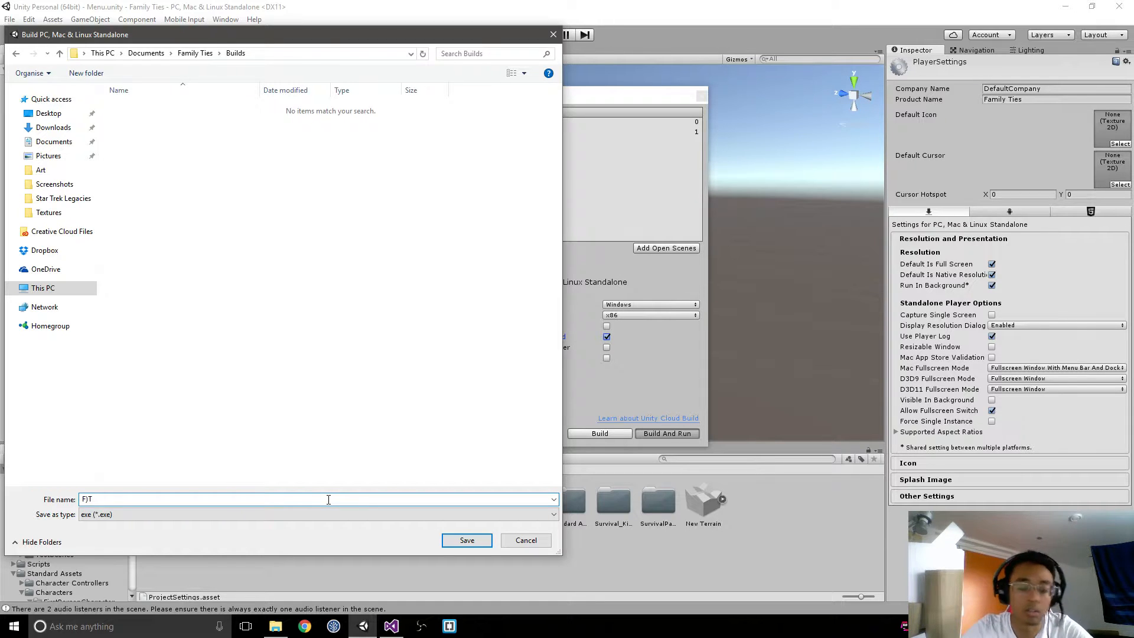
pyautogui.write('T')
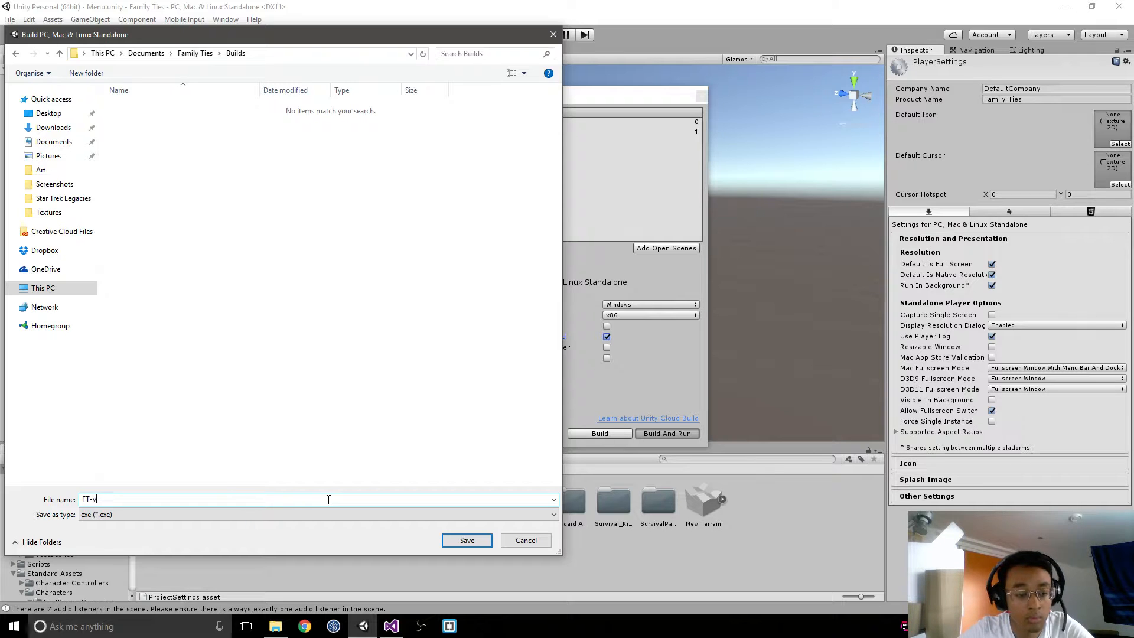
pyautogui.write('-0')
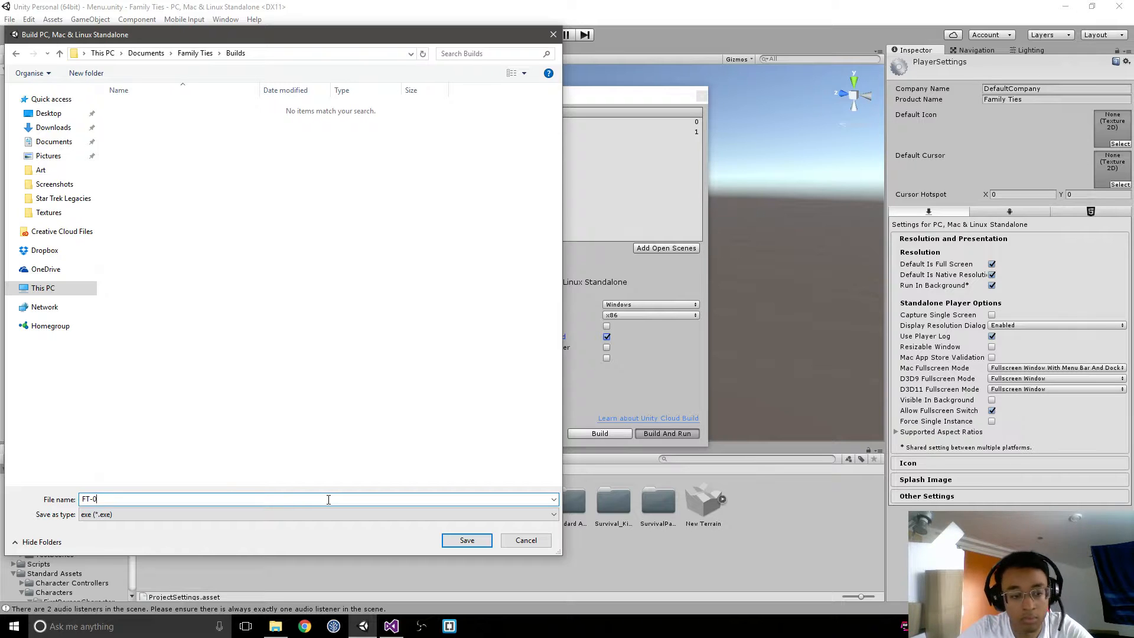
pyautogui.write('.0.1')
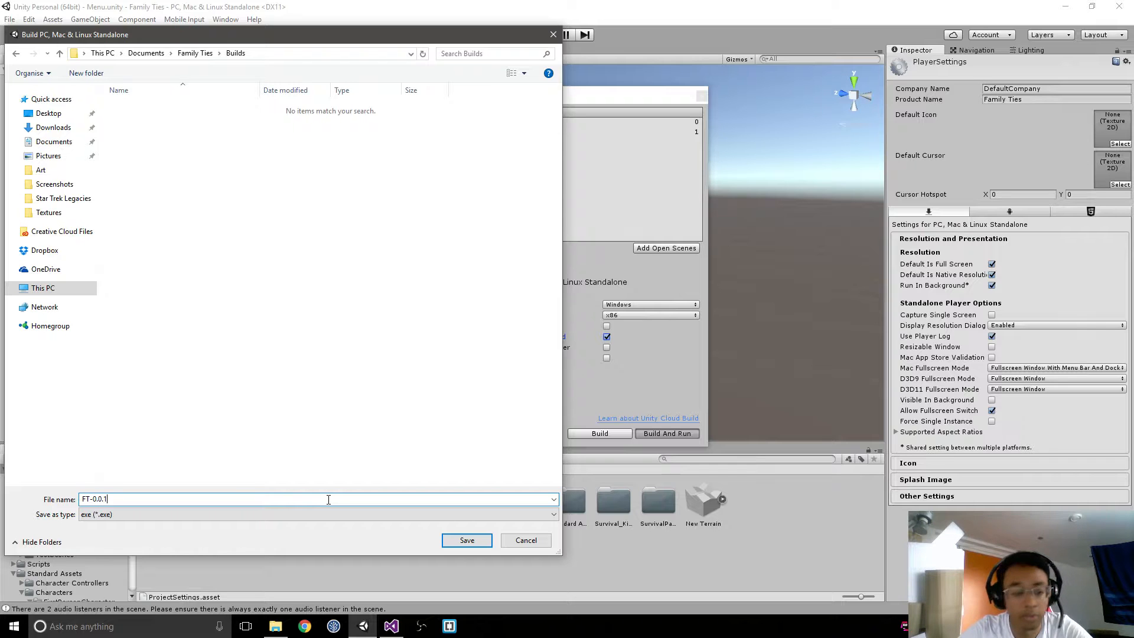
pyautogui.press('Return')
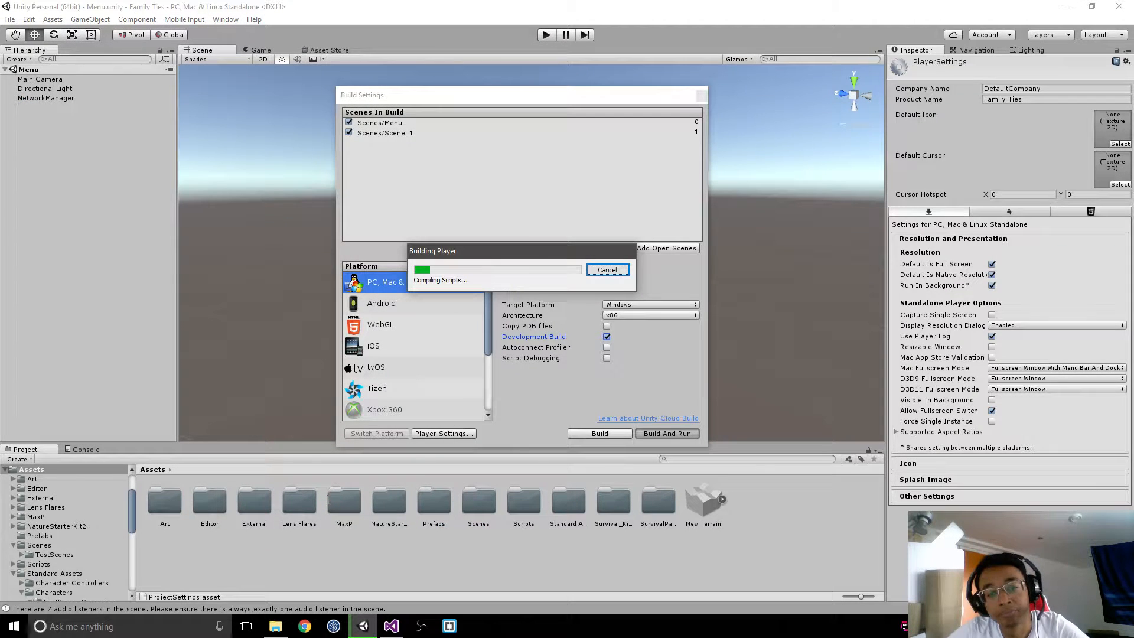
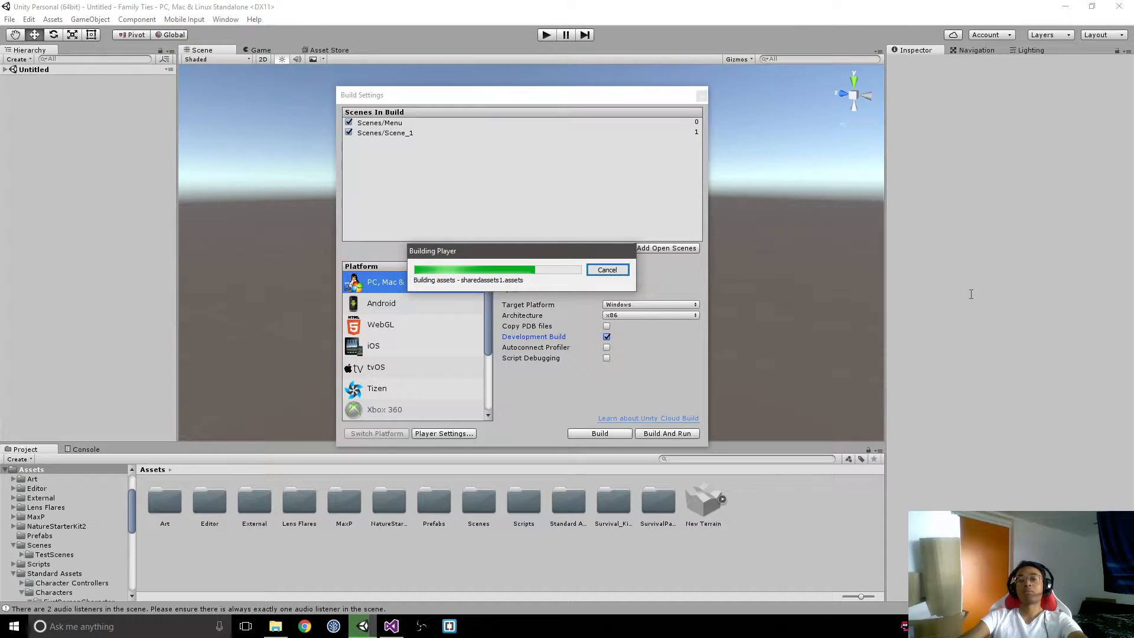
# Step: Check in Task Manager which processes use the most CPU during the build, restore sorting by name and minimize it
pyautogui.hotkey('ctrl', 'shift', 'Escape')
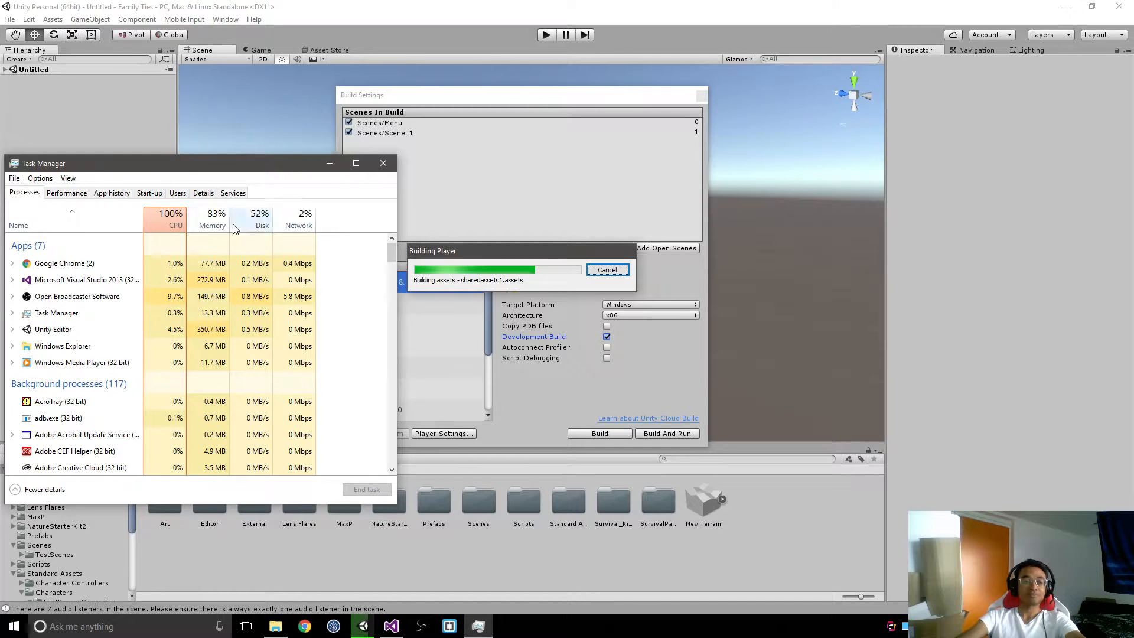
pyautogui.click(168, 220)
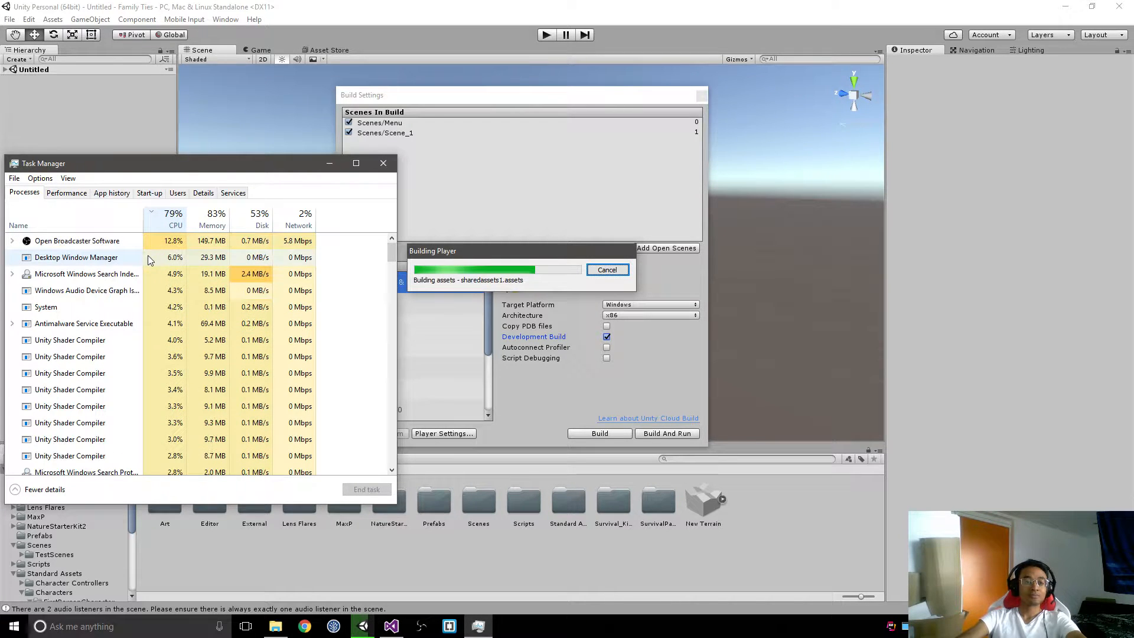
pyautogui.scroll(-1, 127, 380)
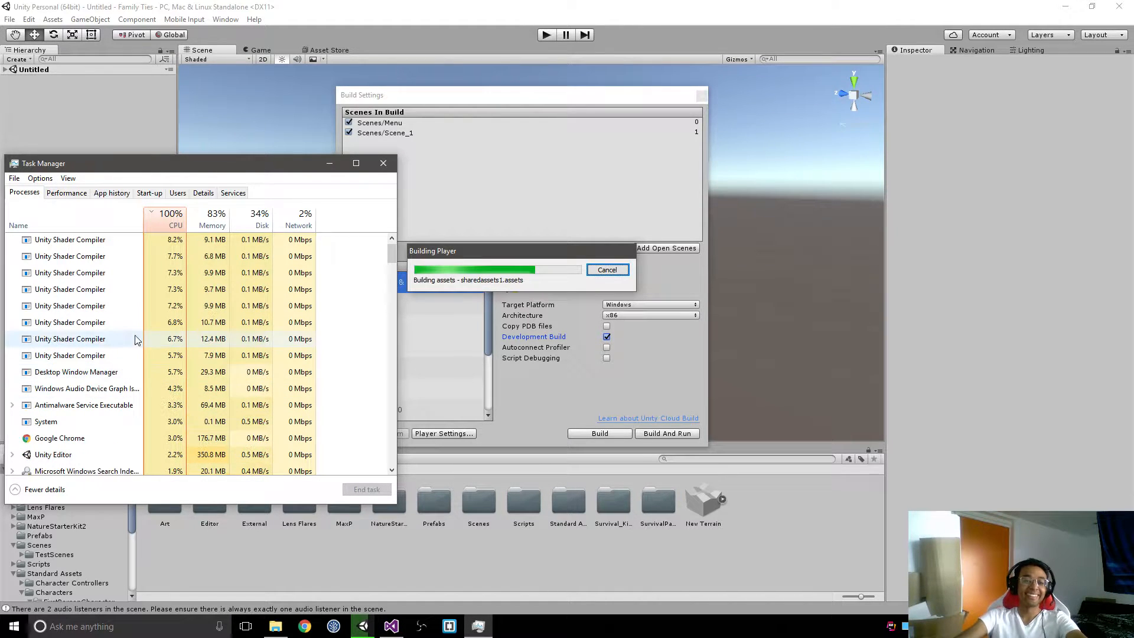
pyautogui.click(95, 219)
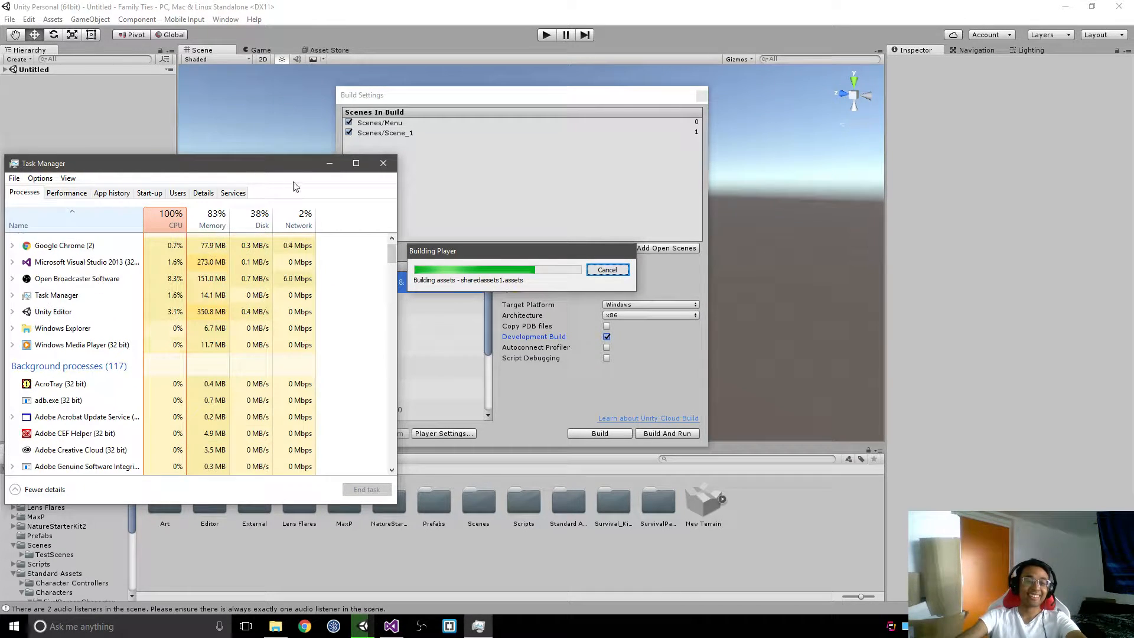
pyautogui.click(329, 163)
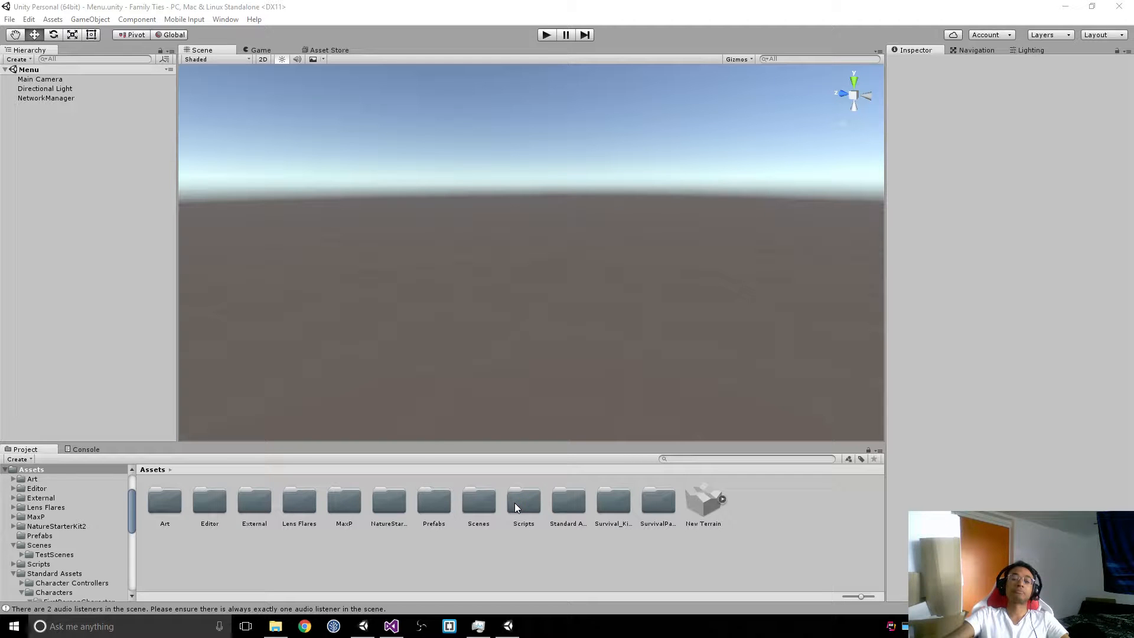
# Step: Start play mode in the Menu scene and close the Build Settings window
pyautogui.click(548, 36)
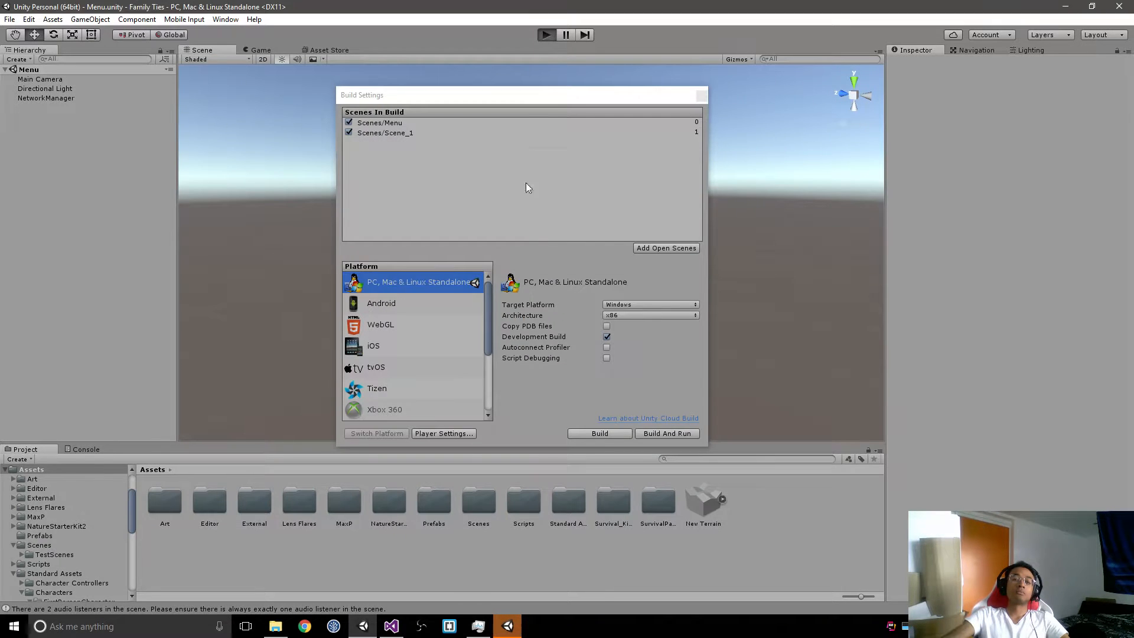
pyautogui.click(704, 96)
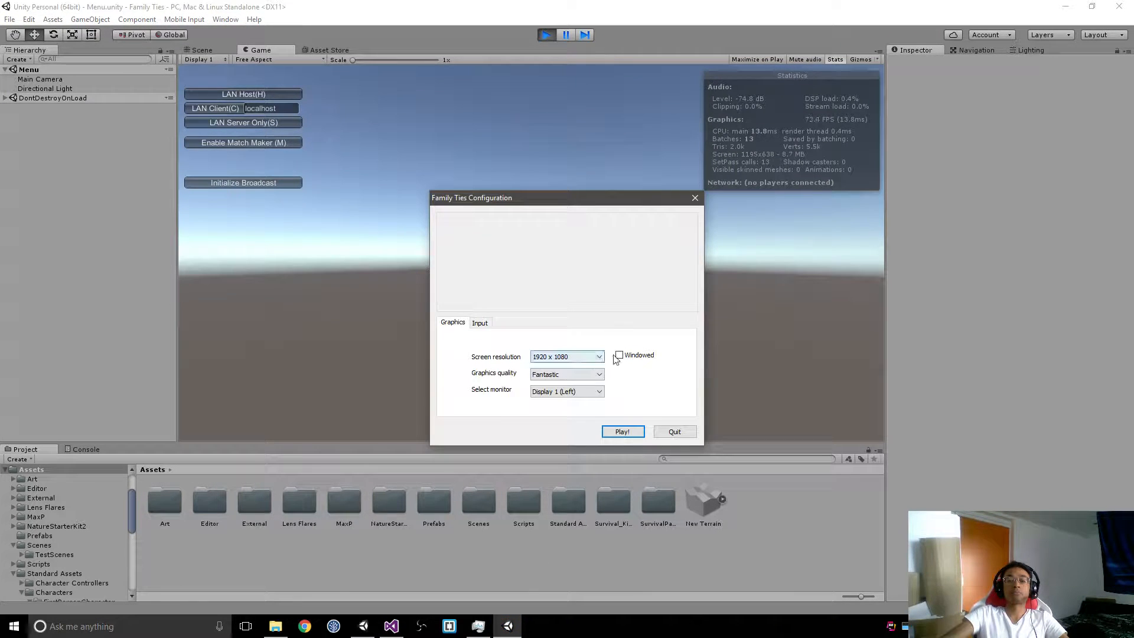
# Step: Launch the built game windowed at 800 x 600 with Fastest graphics quality and move its window clear of the editor's game view
pyautogui.click(618, 356)
pyautogui.click(600, 356)
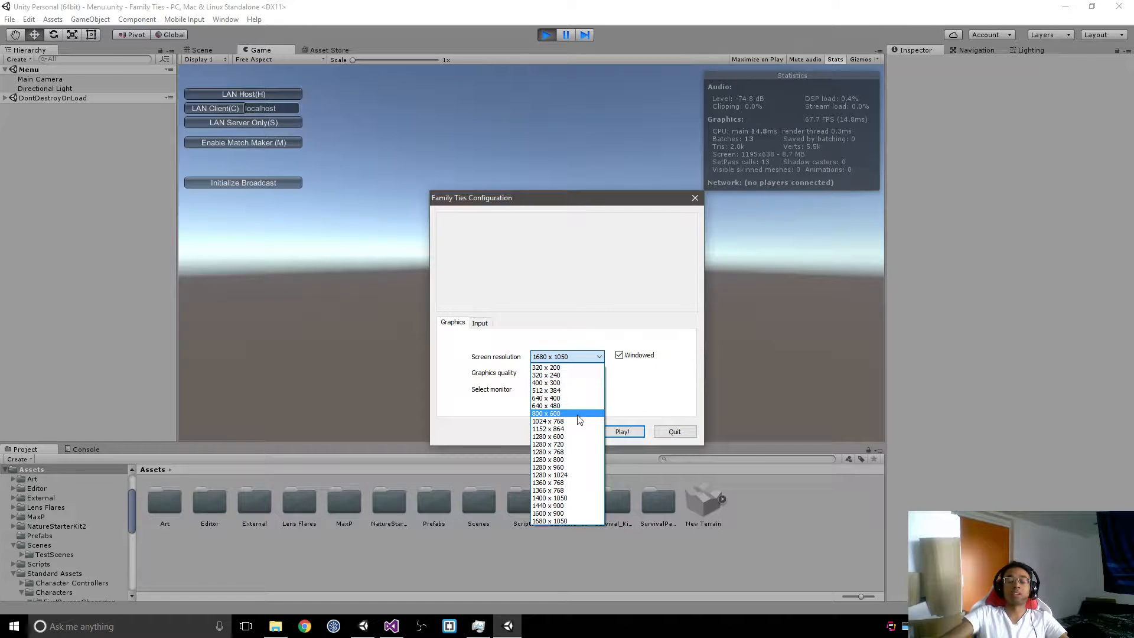
pyautogui.click(579, 413)
pyautogui.click(582, 374)
pyautogui.click(561, 383)
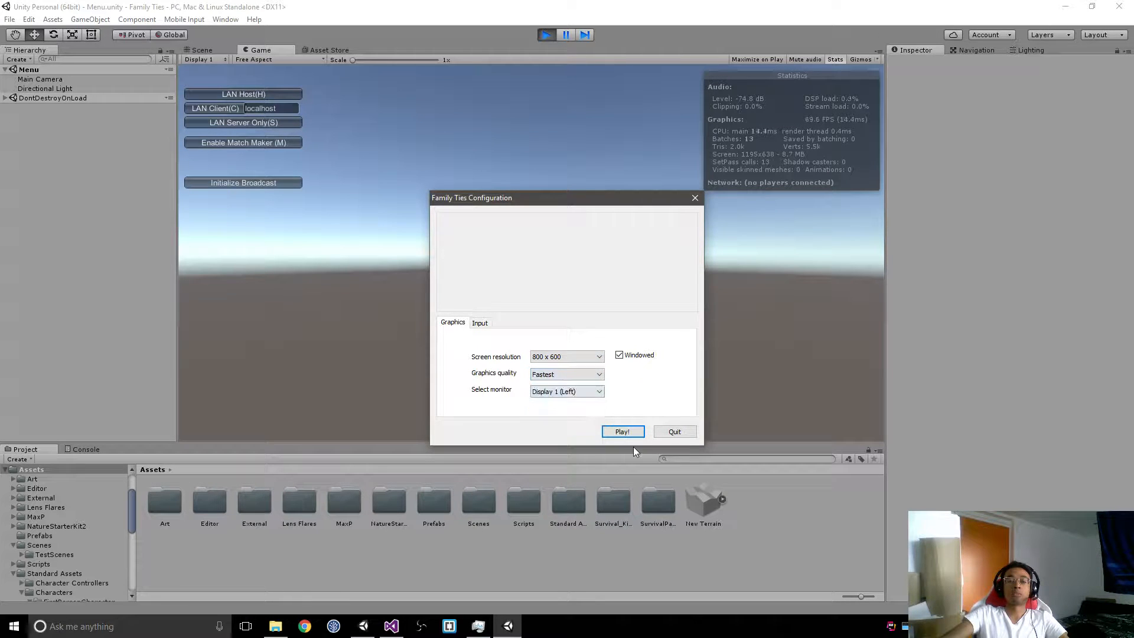
pyautogui.click(624, 431)
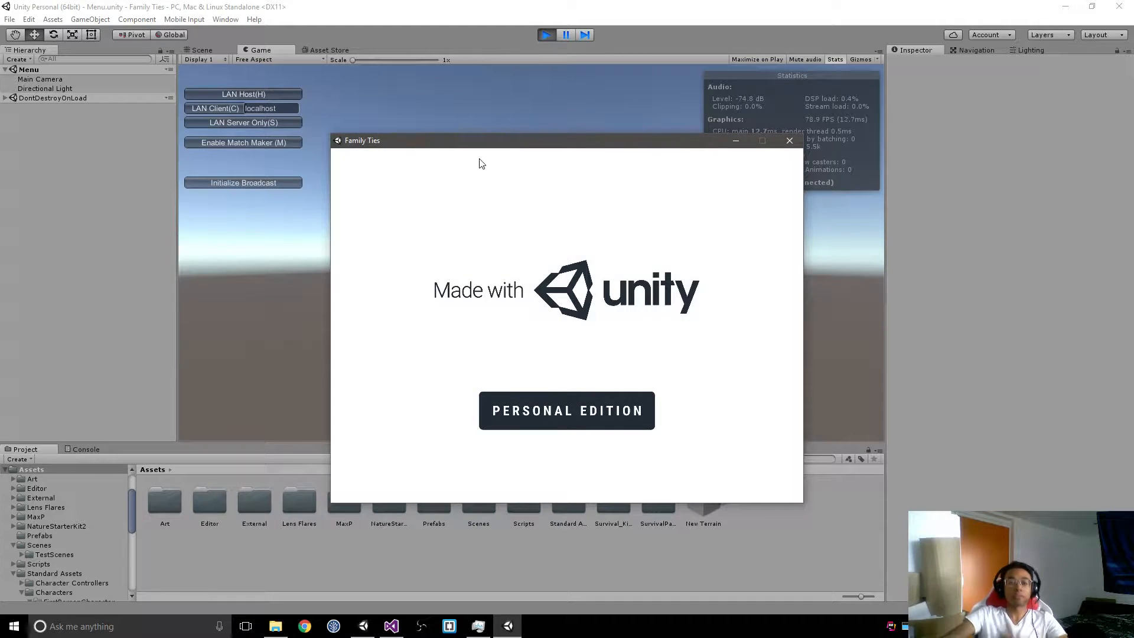
pyautogui.moveTo(503, 151); pyautogui.dragTo(1073, 176)
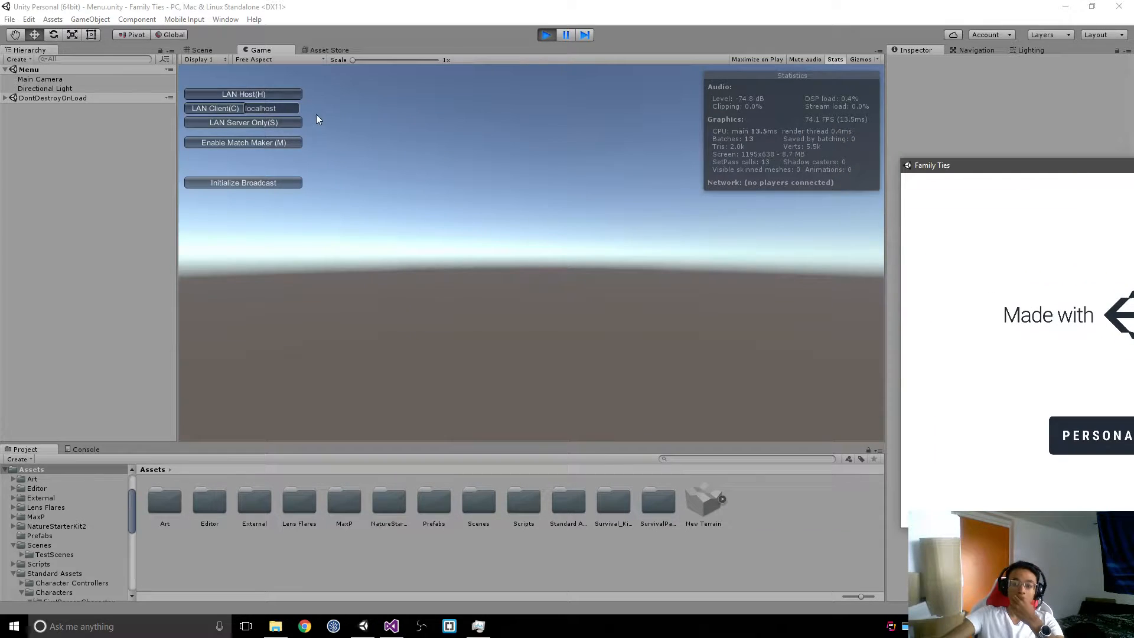
# Step: Host a LAN game in the editor, try to initialize the broadcast from inside Scene_1, and exit play mode
pyautogui.click(291, 95)
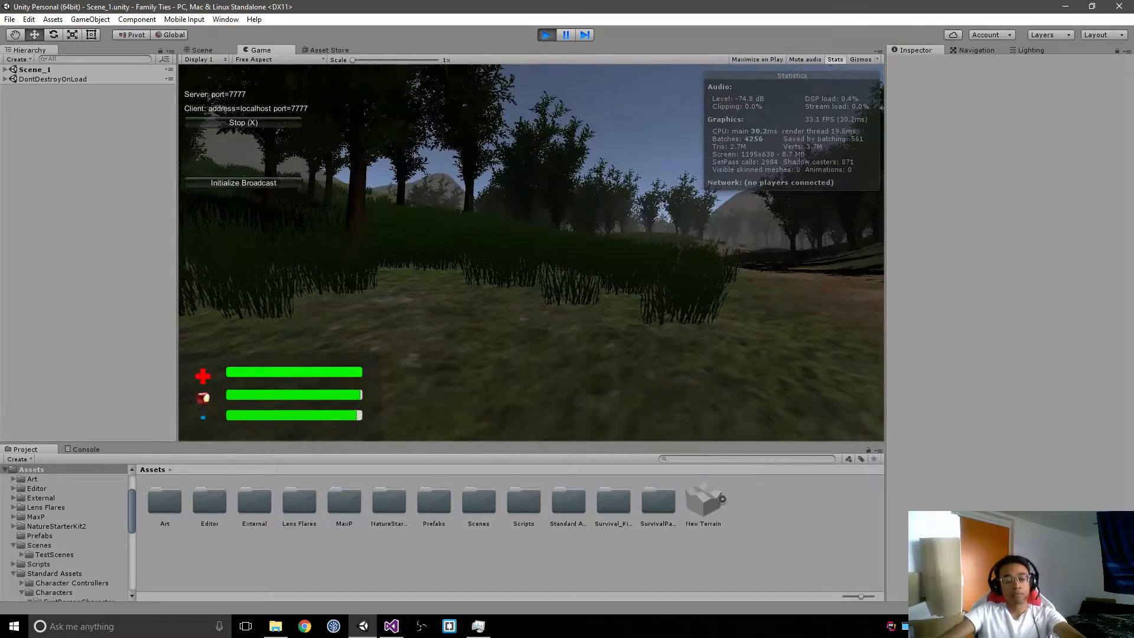
pyautogui.press('w')
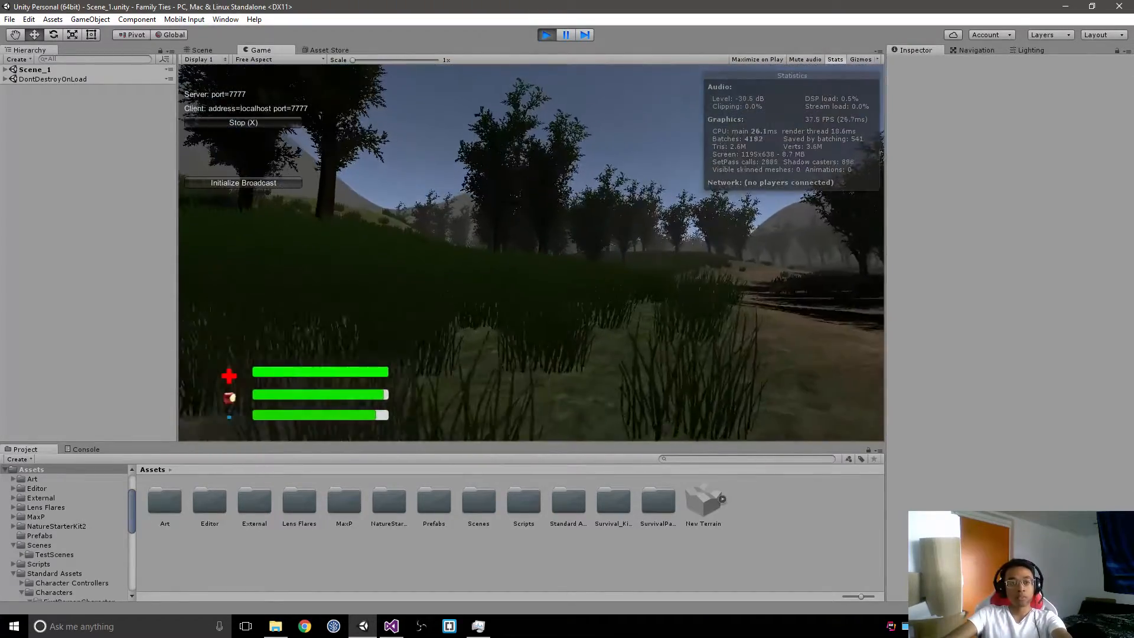
pyautogui.press('Escape')
pyautogui.click(251, 187)
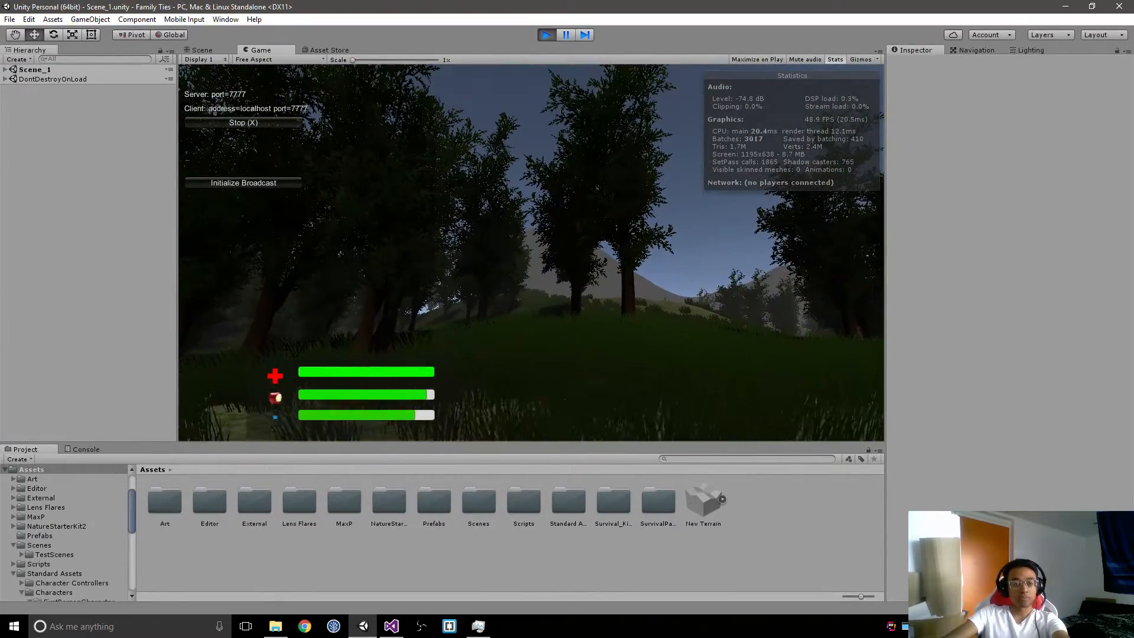
pyautogui.press('Escape')
pyautogui.click(288, 182)
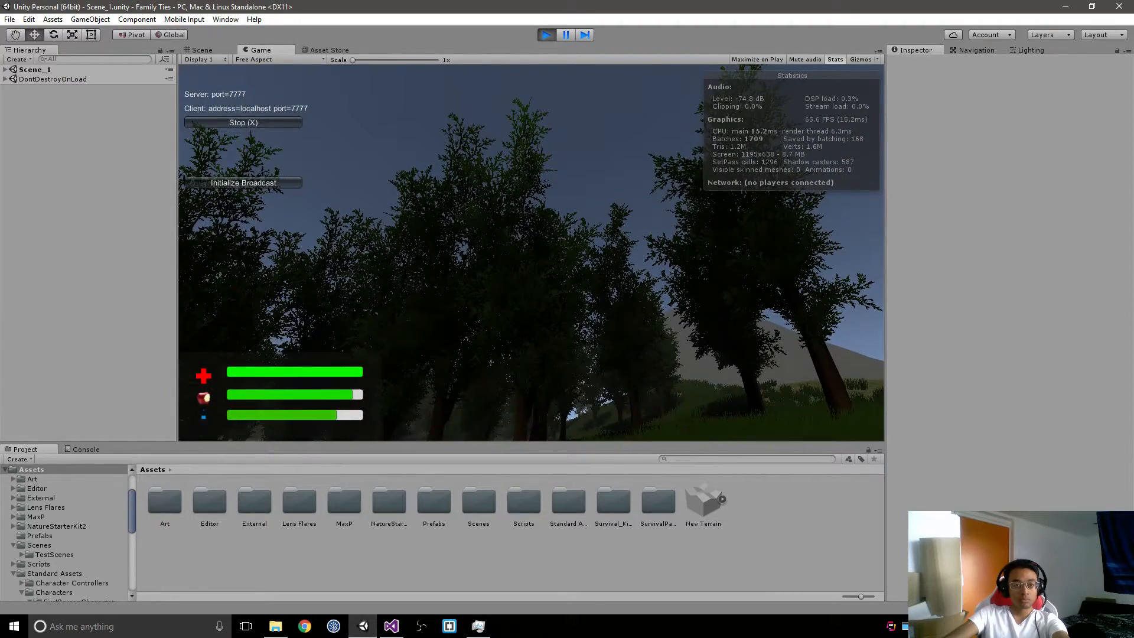
pyautogui.press('Escape')
pyautogui.hotkey('ctrl', 'p')
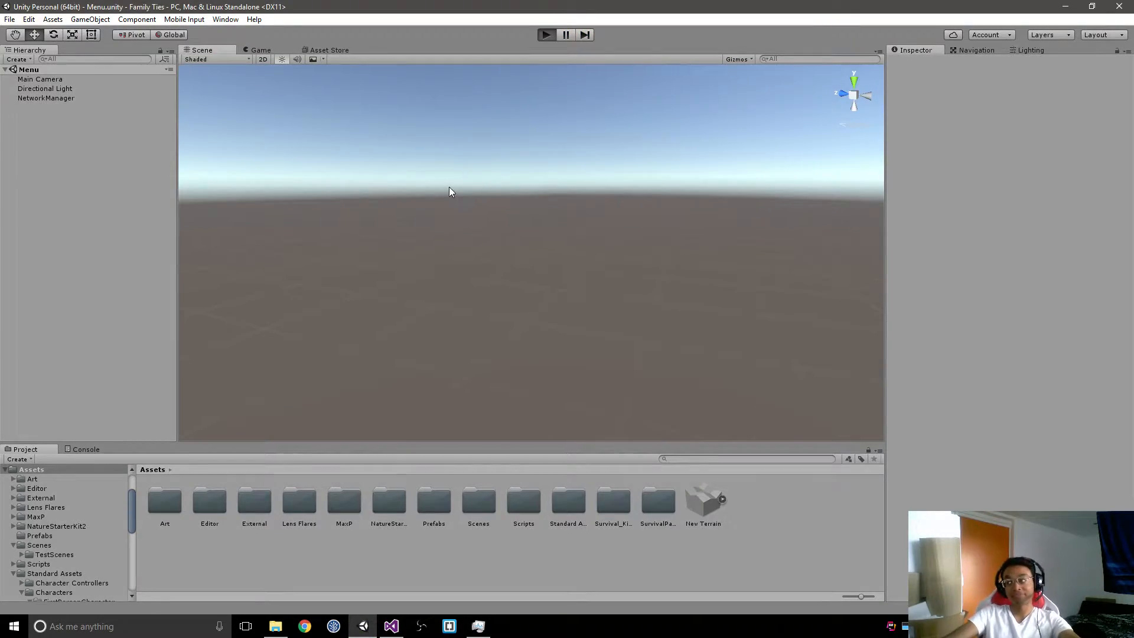
# Step: Restart play mode in the Menu scene, initialize and start broadcasting, and host the LAN game in Scene_1
pyautogui.hotkey('ctrl', 'p')
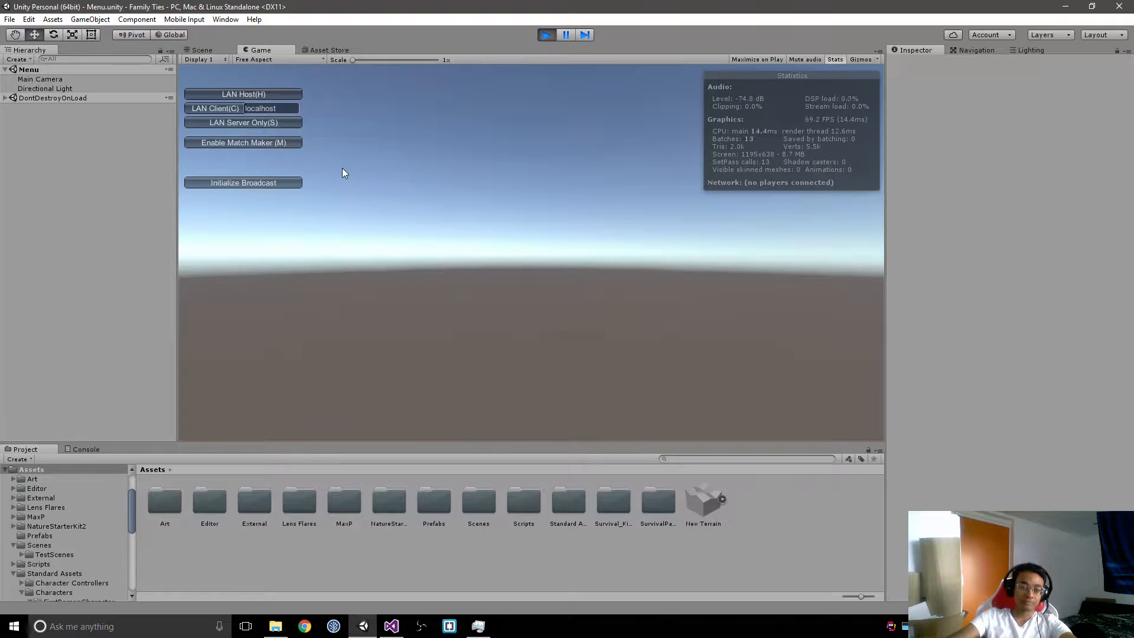
pyautogui.click(289, 184)
pyautogui.click(291, 197)
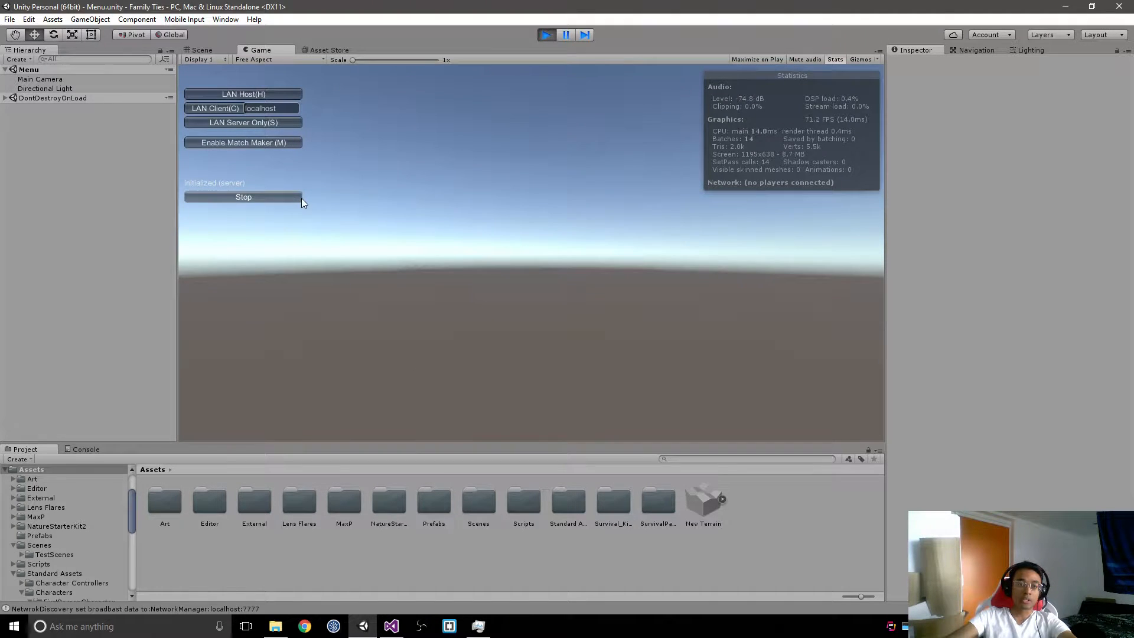
pyautogui.click(284, 97)
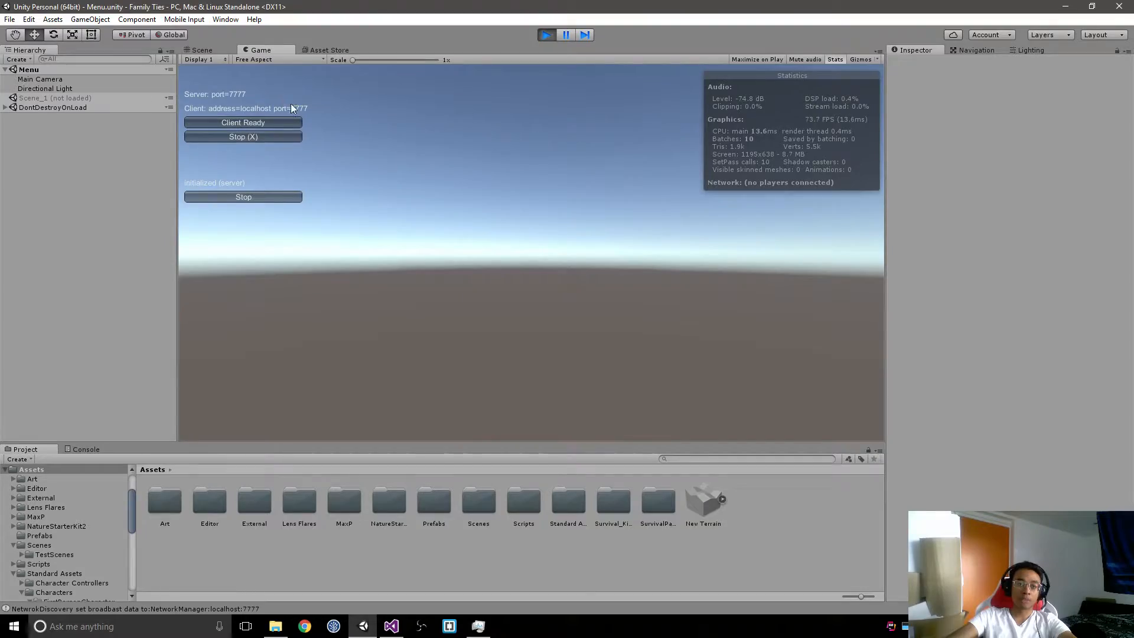
pyautogui.press('w')
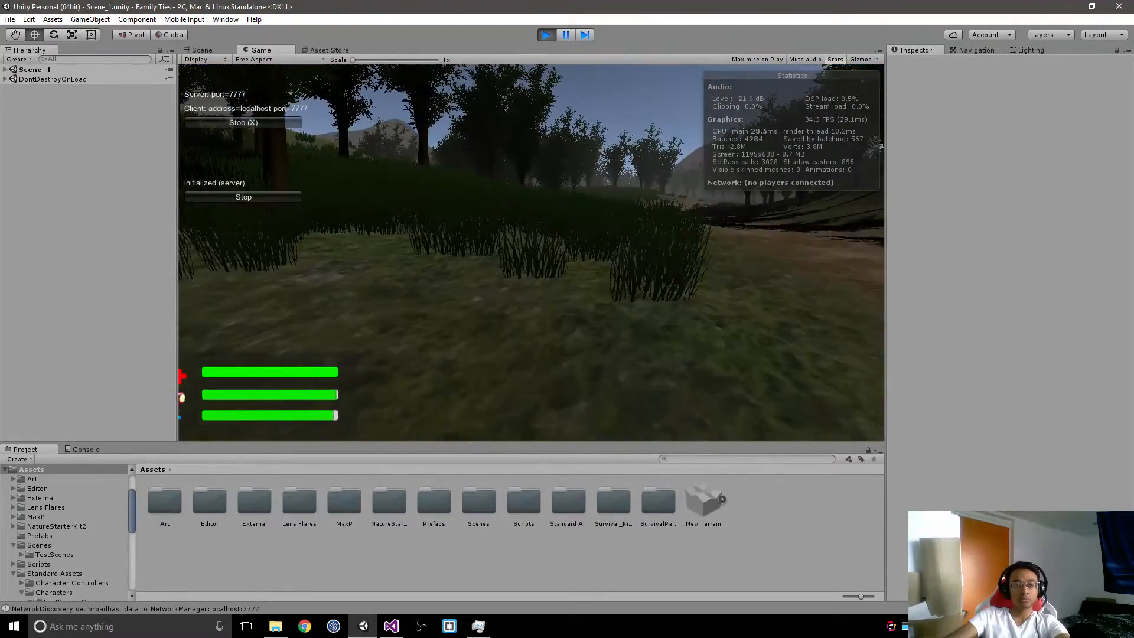
# Step: Switch to the built Family Ties game and move its window partly over the editor's game view
pyautogui.hotkey('alt', 'Tab')
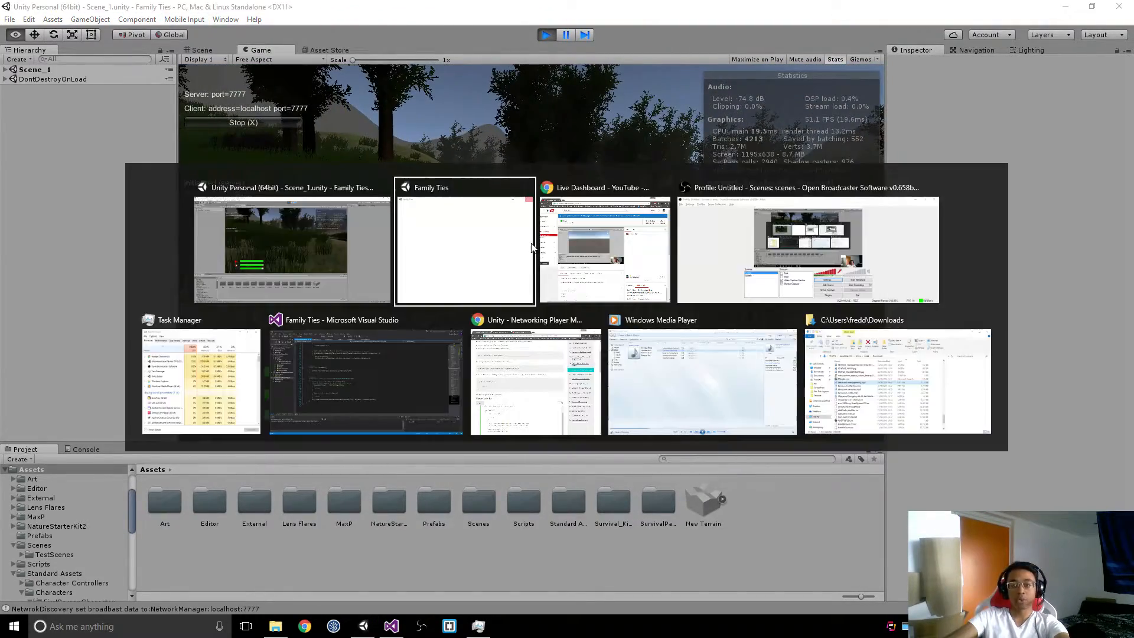
pyautogui.moveTo(1055, 171); pyautogui.dragTo(728, 172)
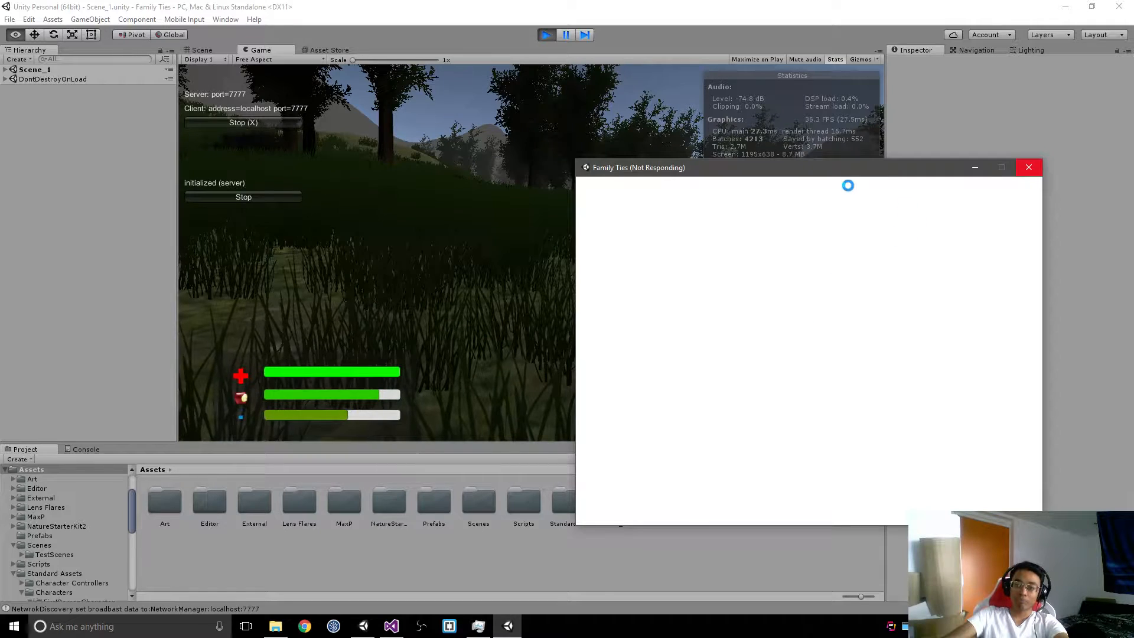
# Step: Try to launch another ft-0.0.1.exe instance and check the running processes in Task Manager before minimizing it
pyautogui.click(509, 626)
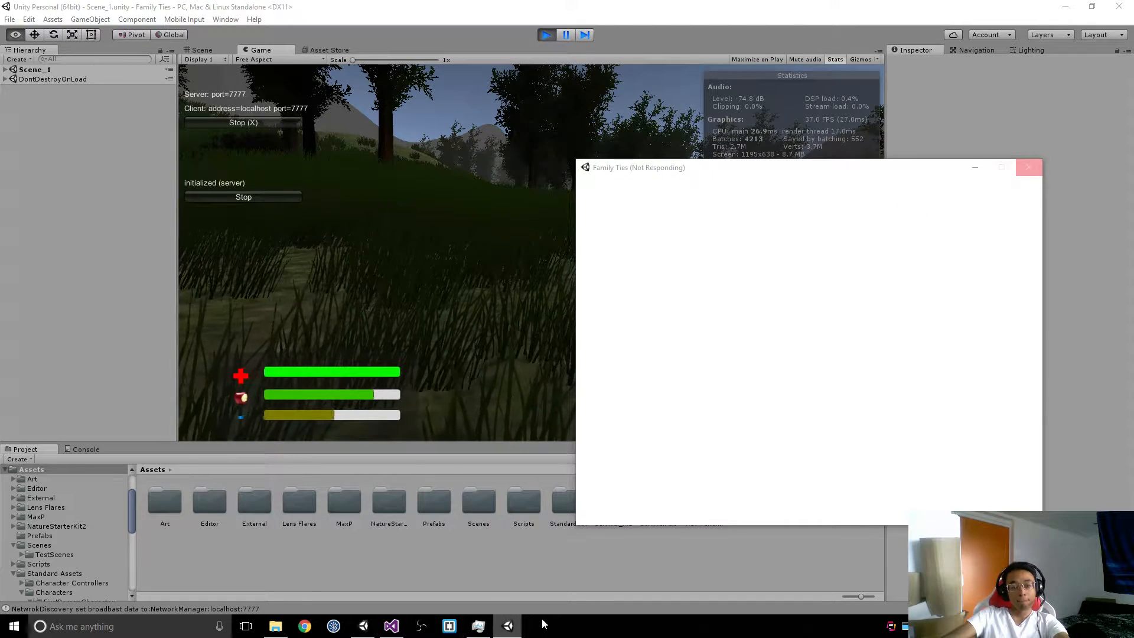
pyautogui.rightClick(513, 627)
pyautogui.click(511, 627)
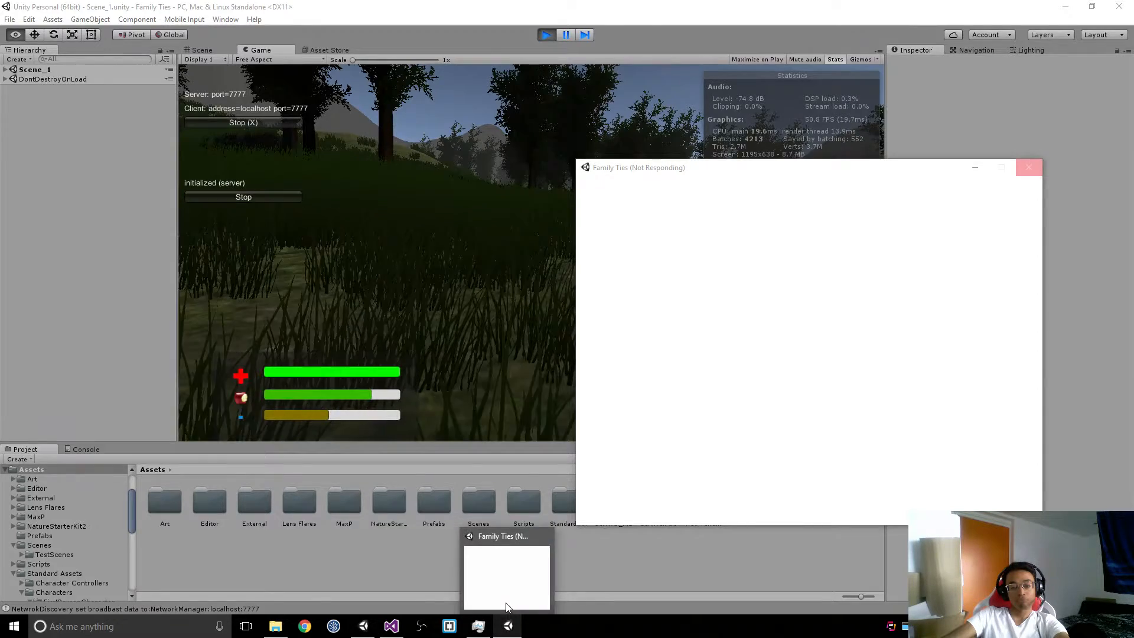
pyautogui.rightClick(508, 625)
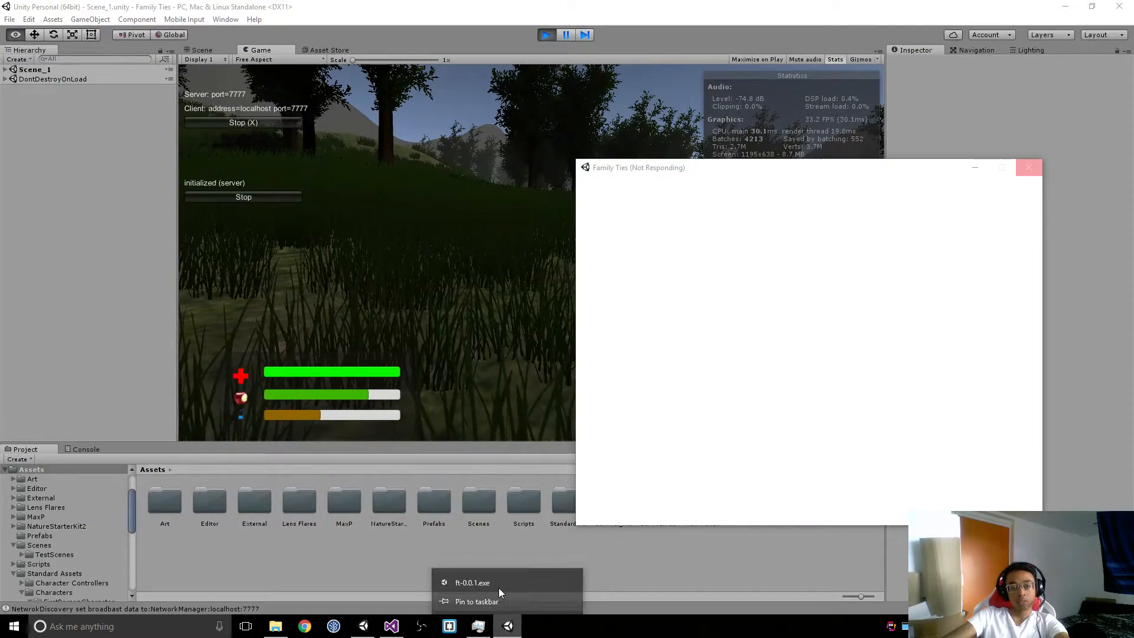
pyautogui.click(499, 585)
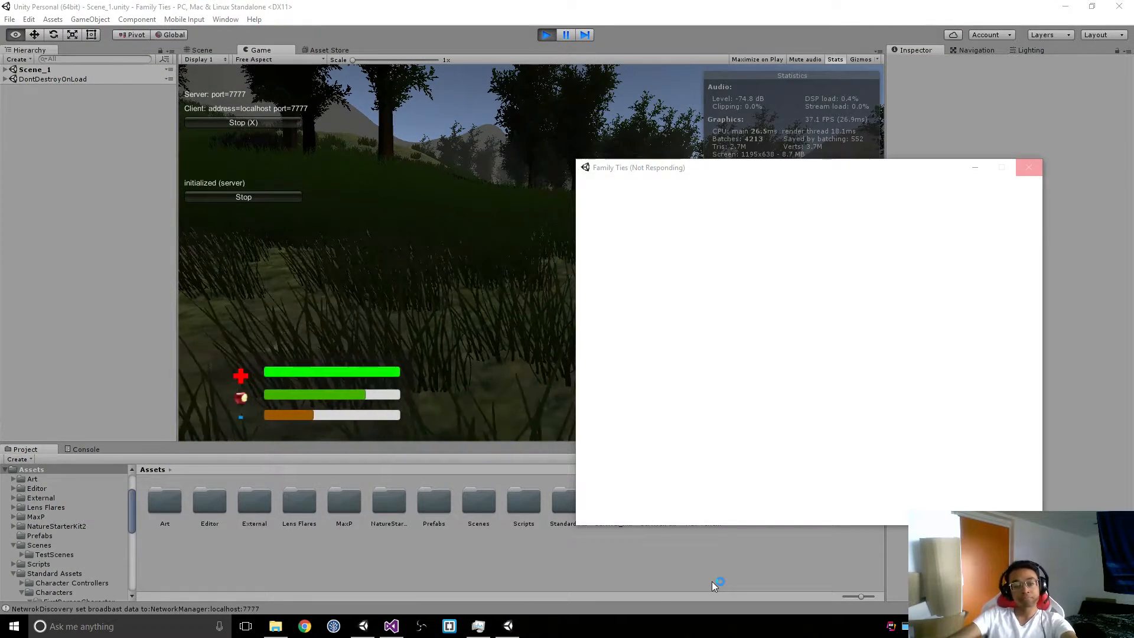
pyautogui.click(478, 626)
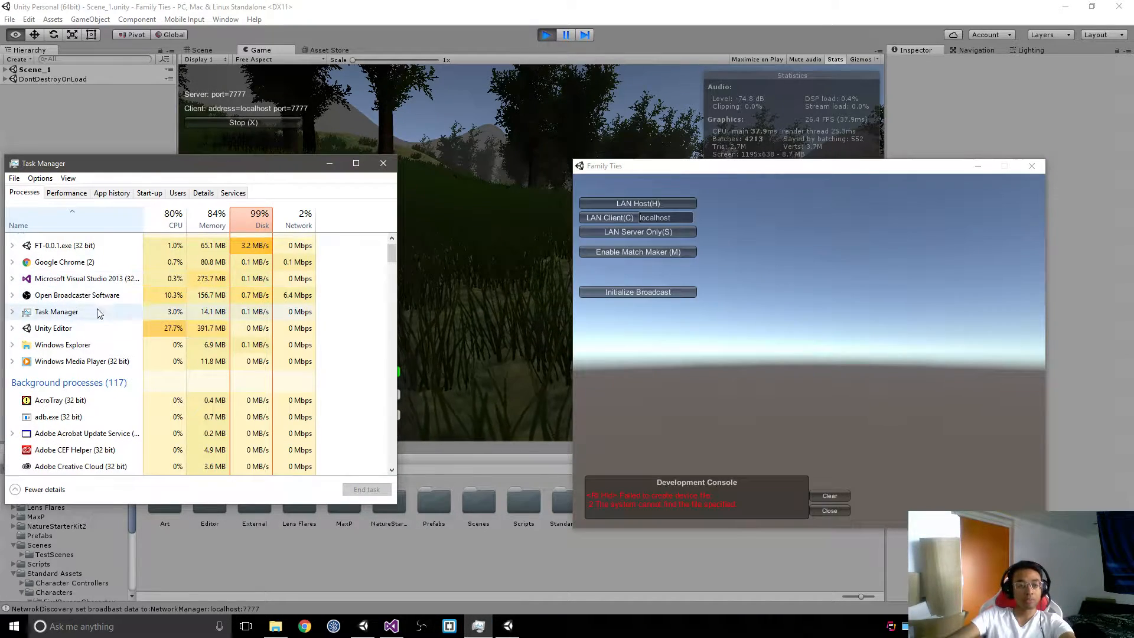
pyautogui.click(329, 163)
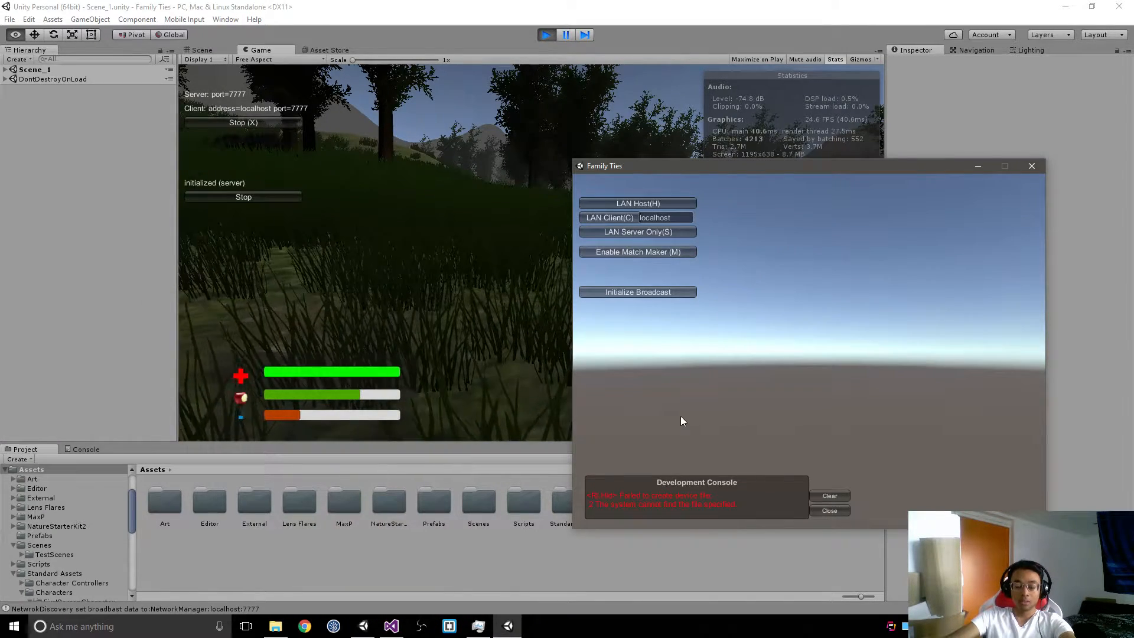
# Step: Clear the built game's development console, then initialize its broadcast, listen for broadcasts and join the discovered LAN game
pyautogui.click(826, 498)
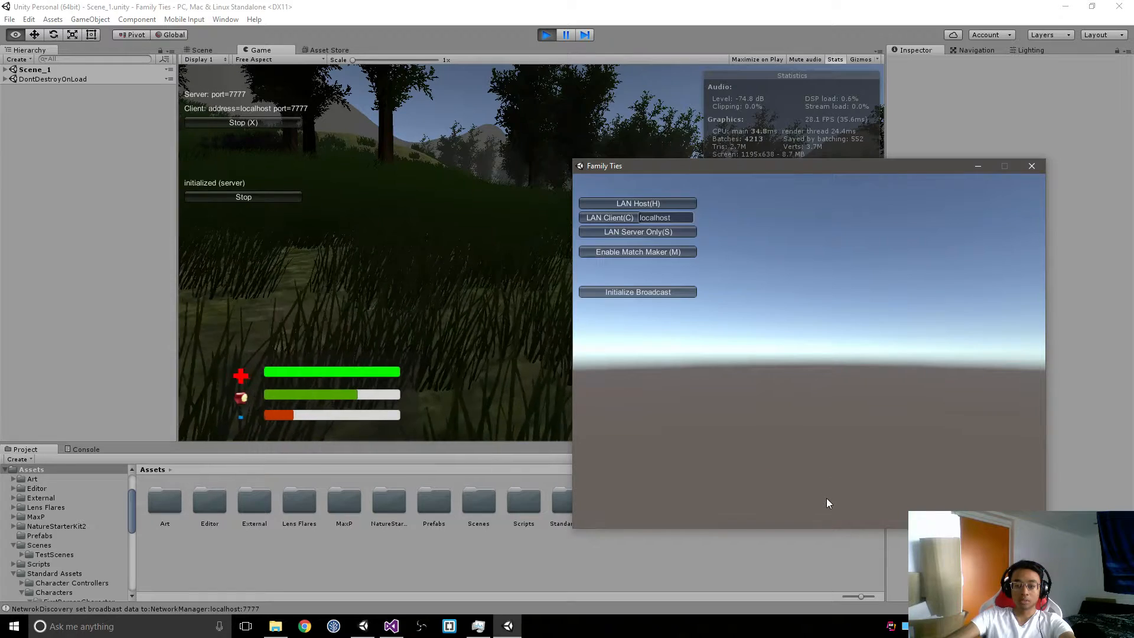
pyautogui.click(665, 289)
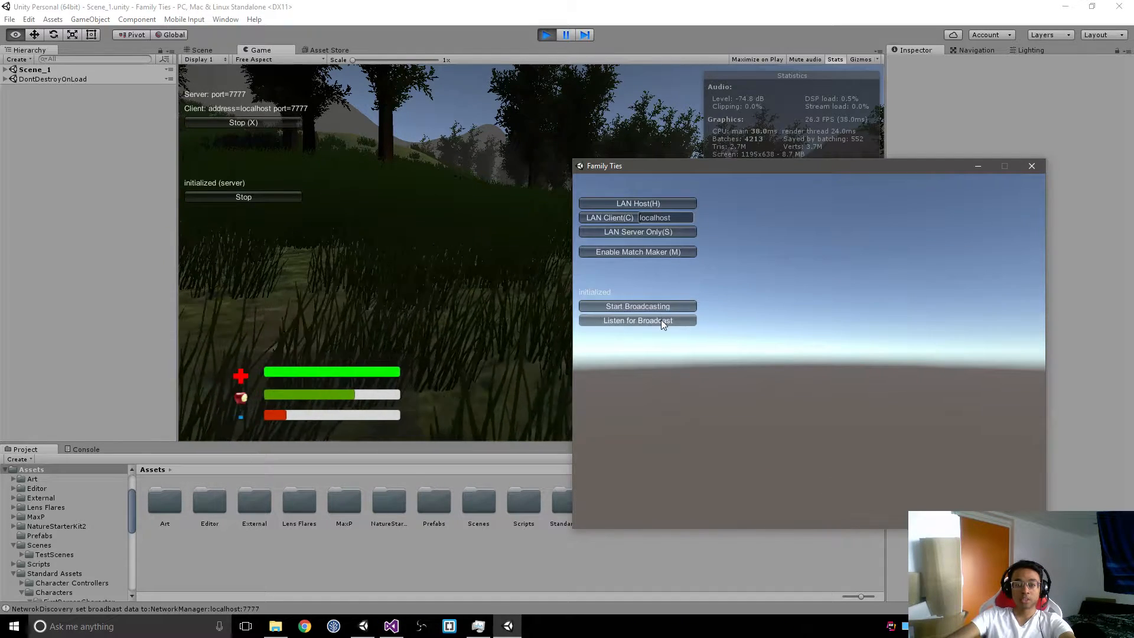
pyautogui.click(661, 320)
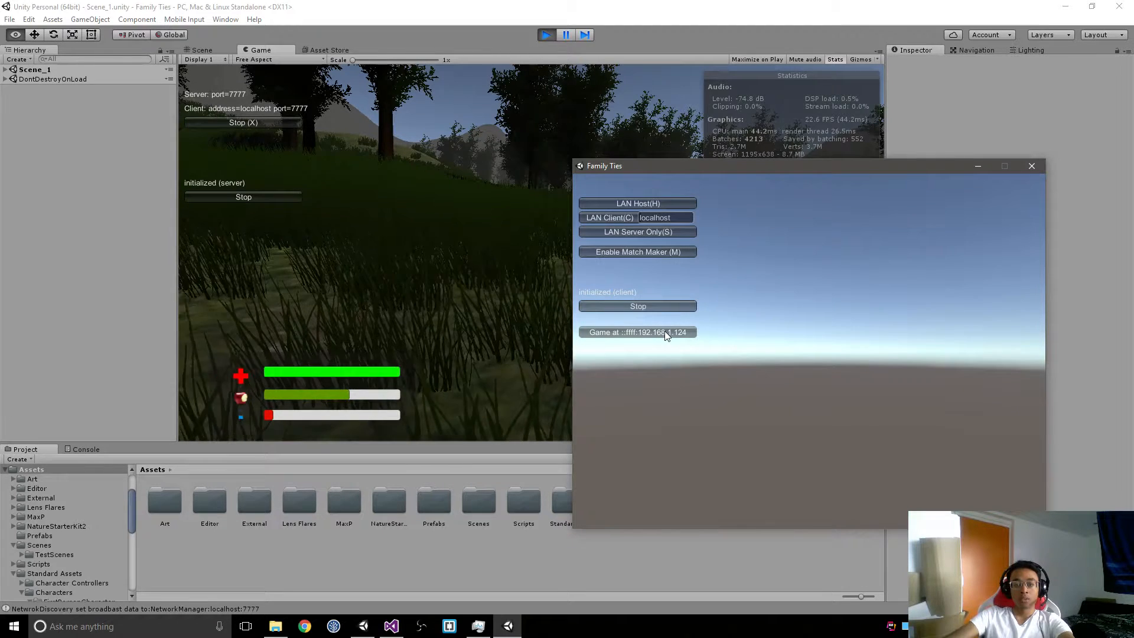
pyautogui.click(665, 331)
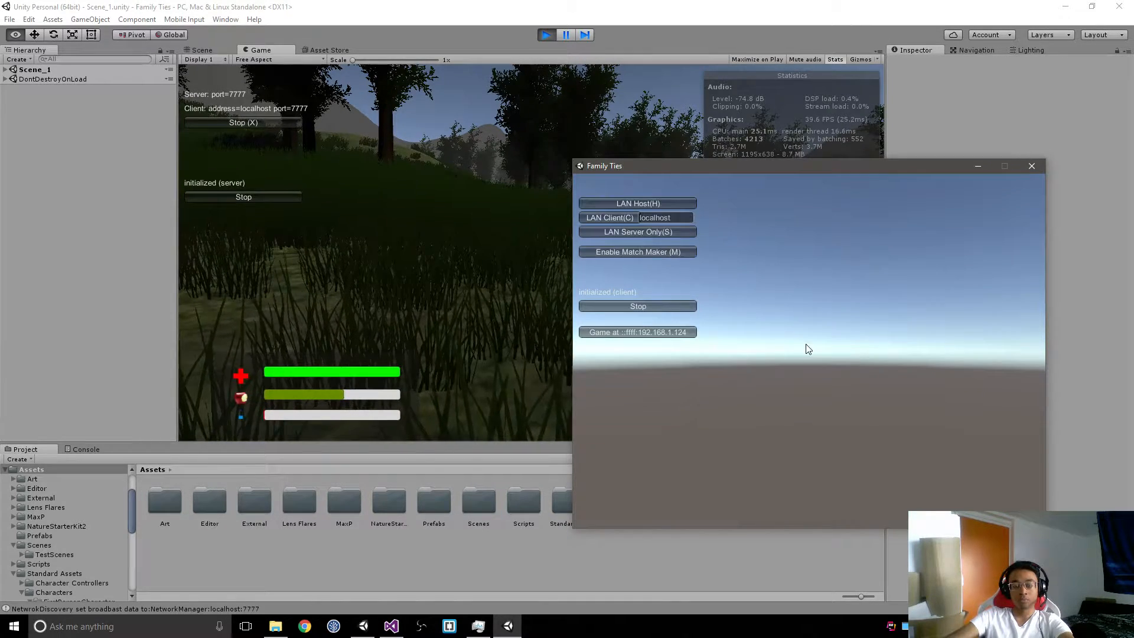
pyautogui.click(674, 332)
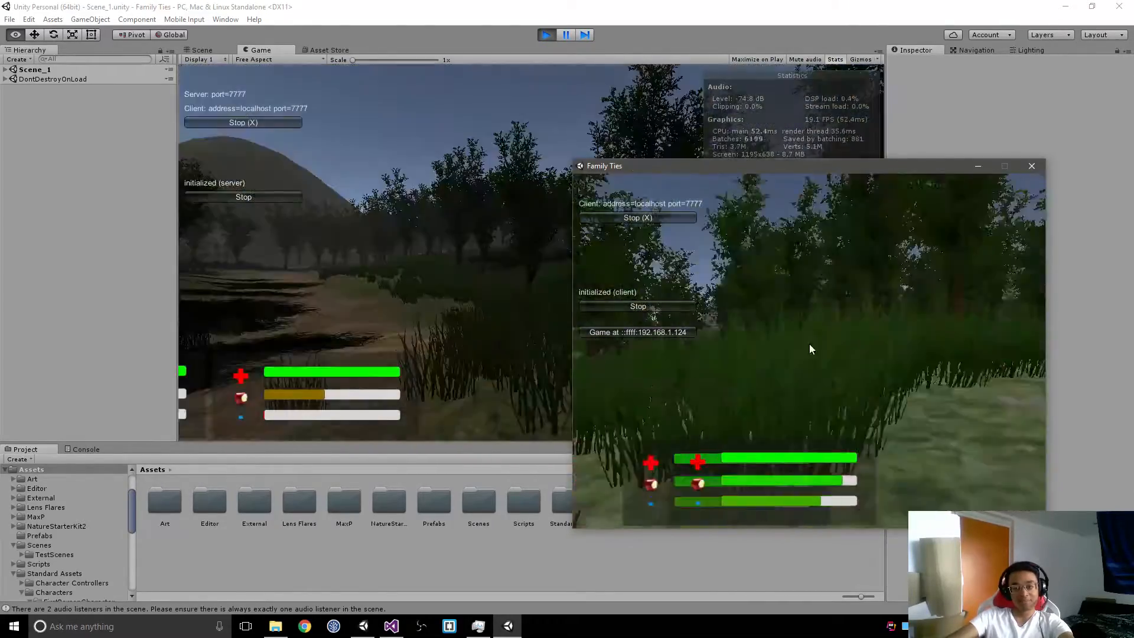
# Step: Switch between the host in the editor and the built client to compare how the players behave in Scene_1
pyautogui.hotkey('alt', 'Tab')
pyautogui.press('Tab')
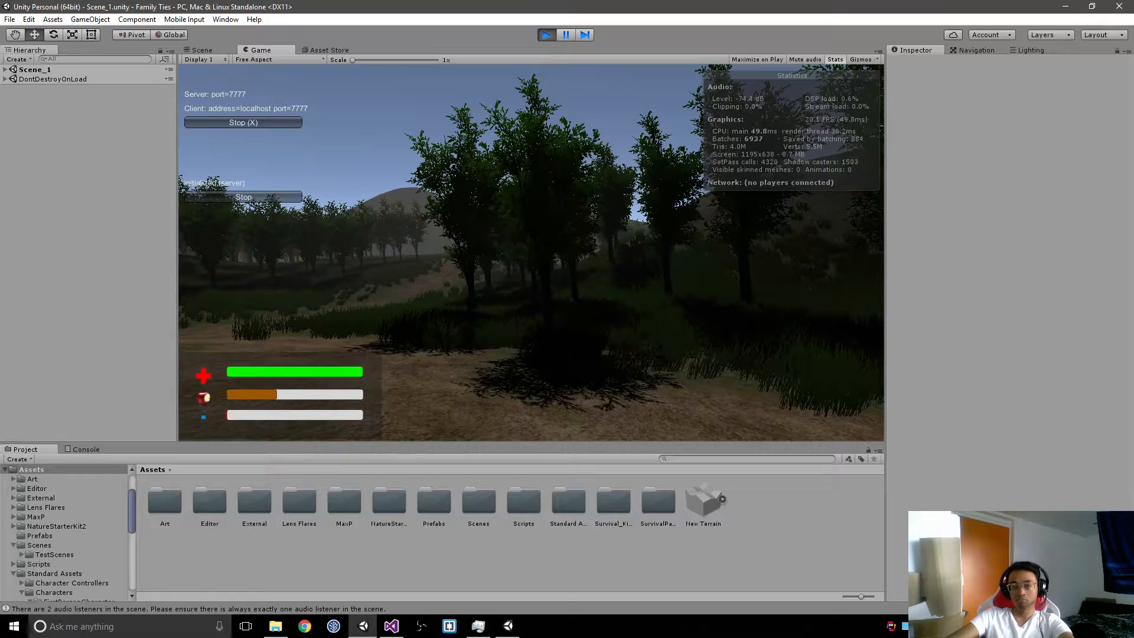
pyautogui.hotkey('alt', 'Tab')
pyautogui.press('Escape')
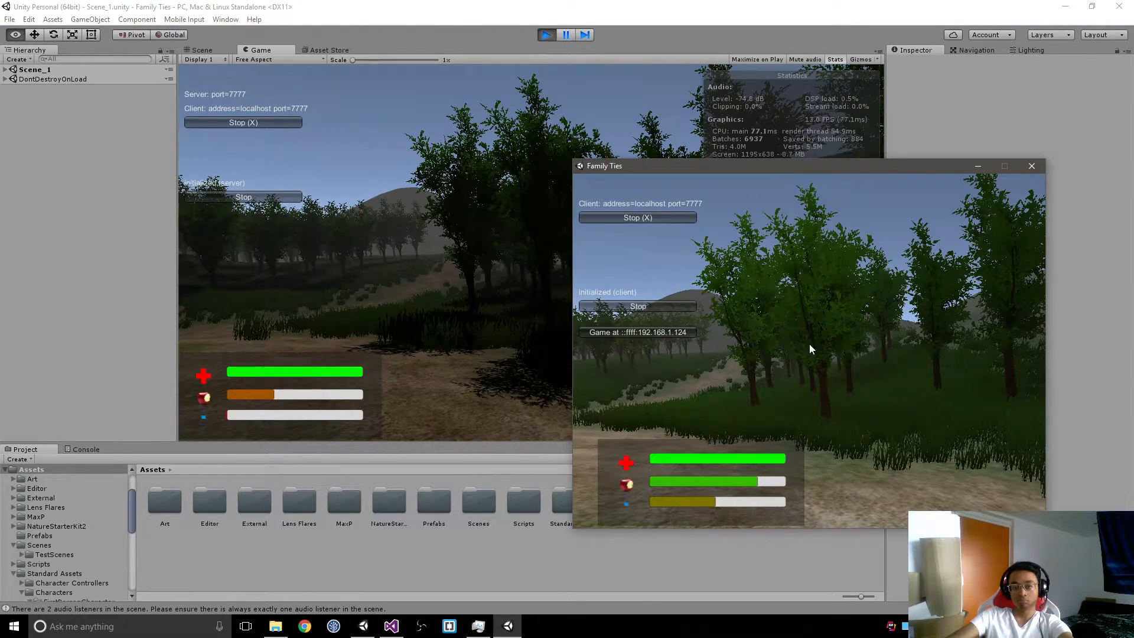
# Step: Try to stop the client connection and its network discovery in the built Family Ties game
pyautogui.click(653, 221)
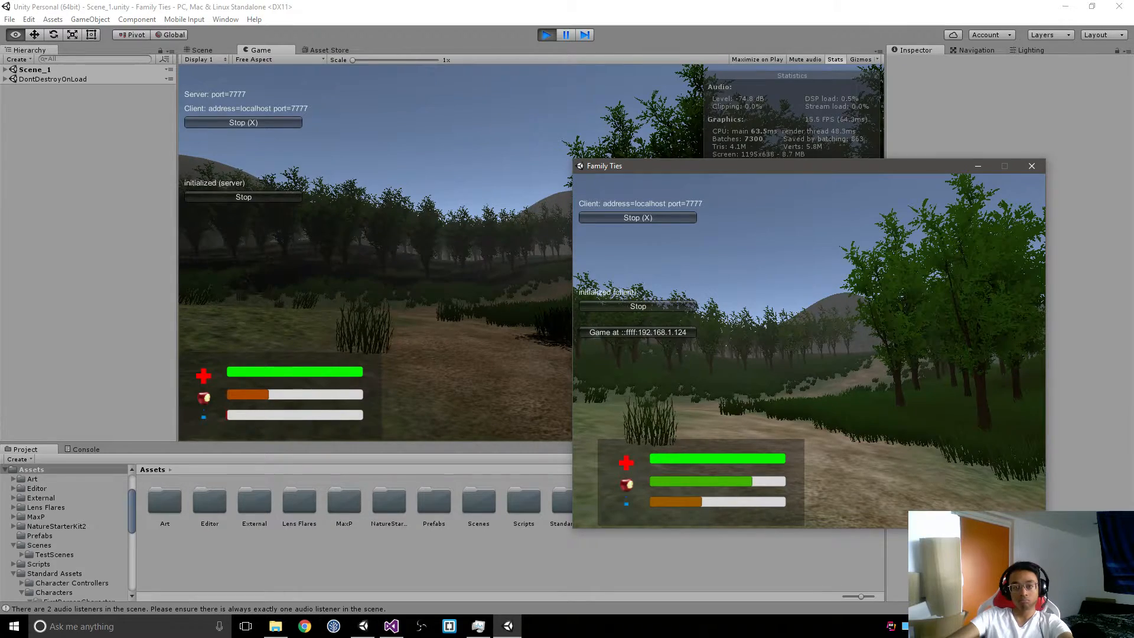
pyautogui.press('Escape')
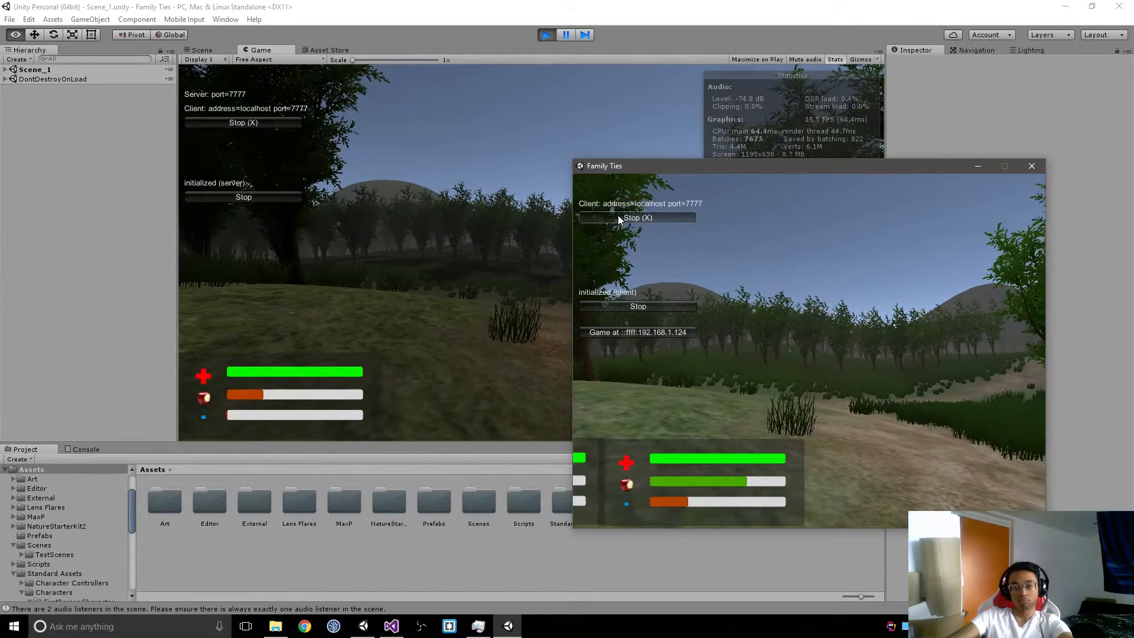
pyautogui.click(618, 215)
pyautogui.press('Escape')
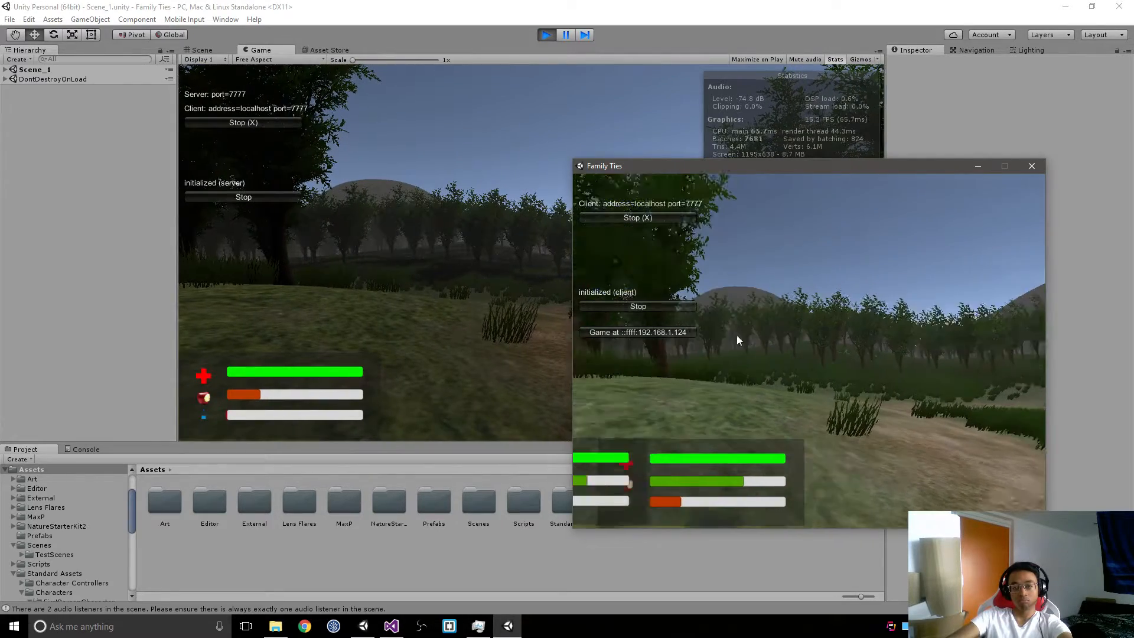
pyautogui.click(679, 308)
pyautogui.press('Escape')
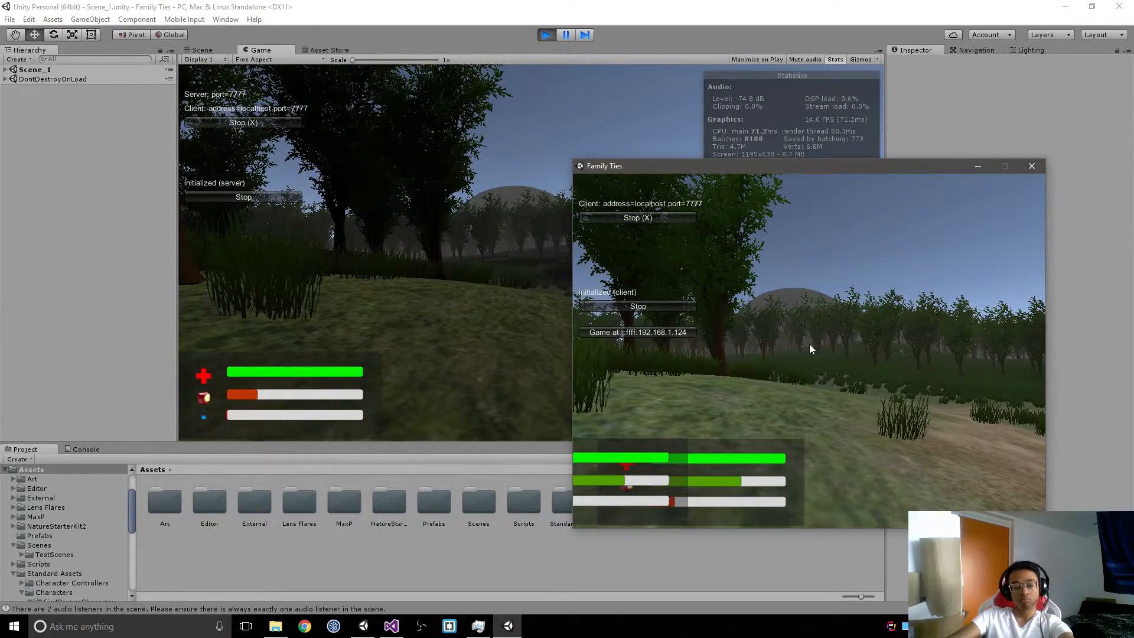
# Step: Close the built game client, return to the Unity editor and stop play mode
pyautogui.hotkey('alt', 'F4')
pyautogui.hotkey('alt', 'Tab')
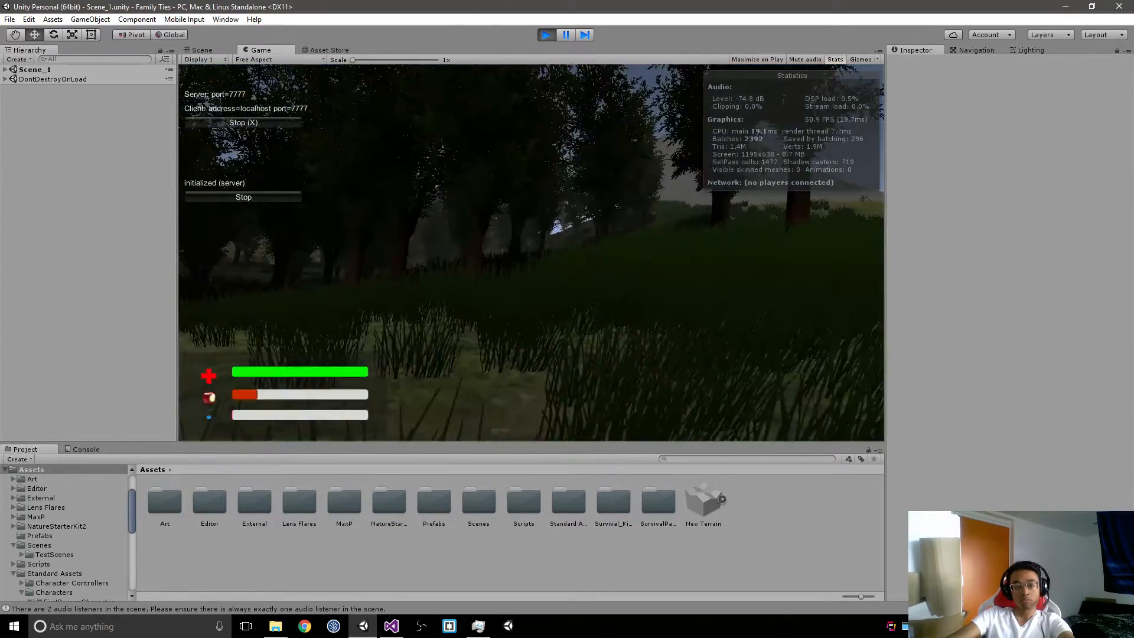
pyautogui.hotkey('alt', 'Tab')
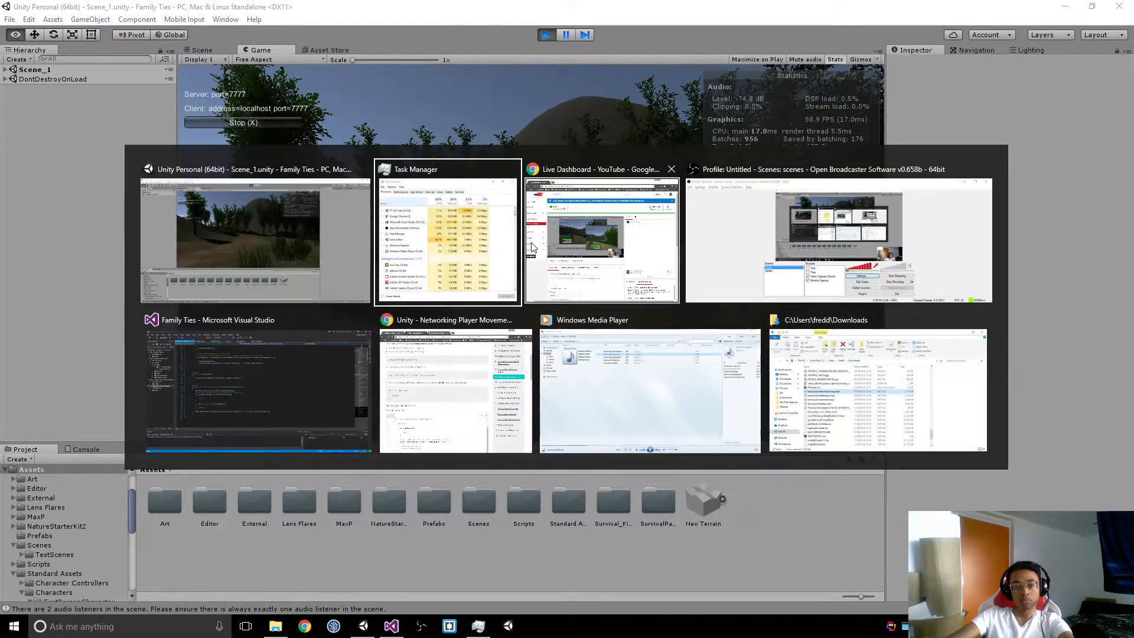
pyautogui.press('Escape')
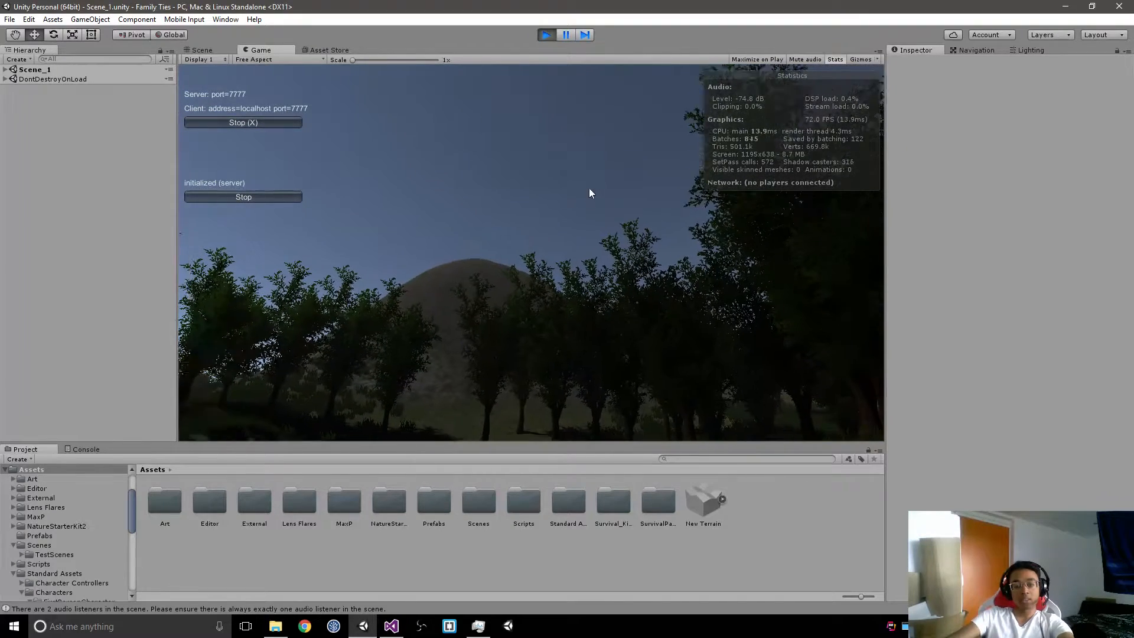
pyautogui.hotkey('ctrl', 'p')
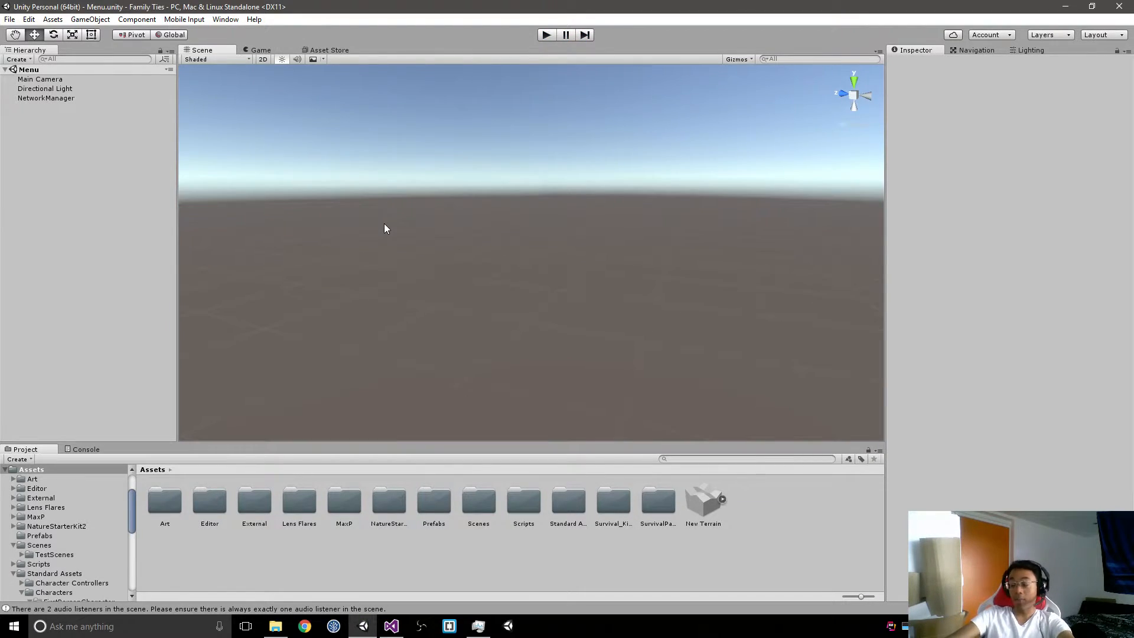
# Step: Switch to Visual Studio and go to the Start method in FirstPersonController.cs
pyautogui.hotkey('alt', 'Tab')
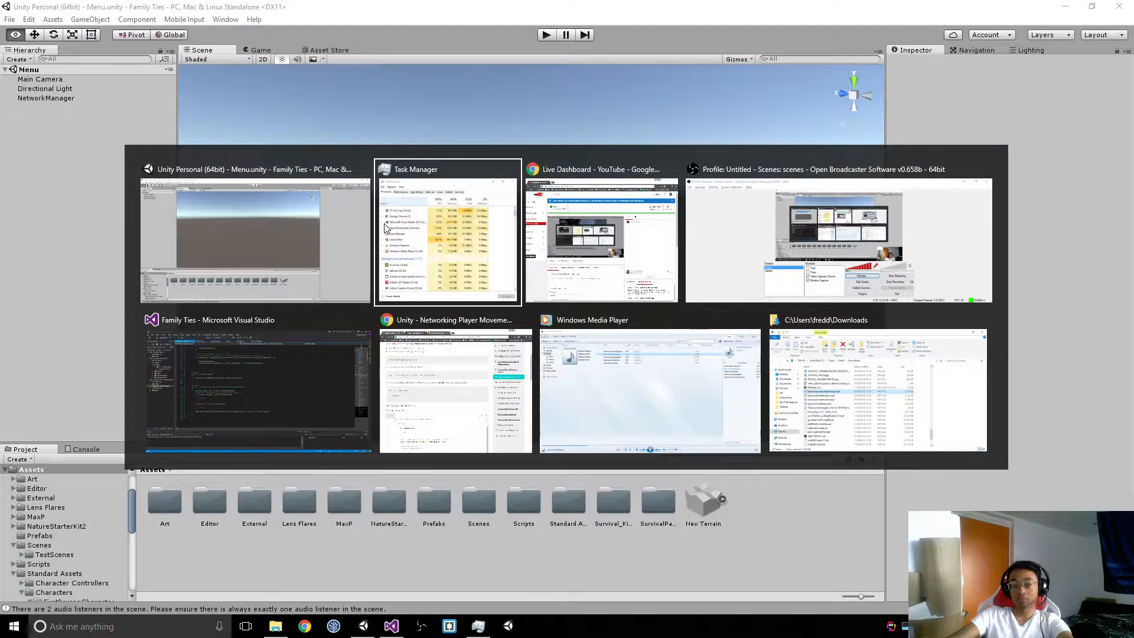
pyautogui.hotkey('alt', 'shift', 'Tab')
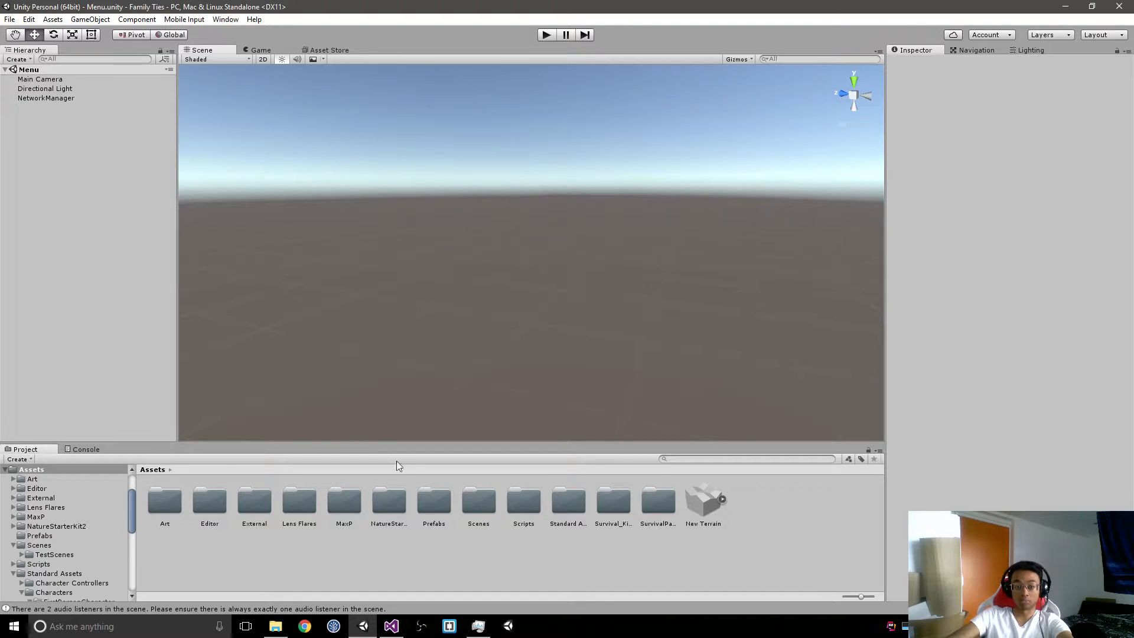
pyautogui.hotkey('alt', 'Tab')
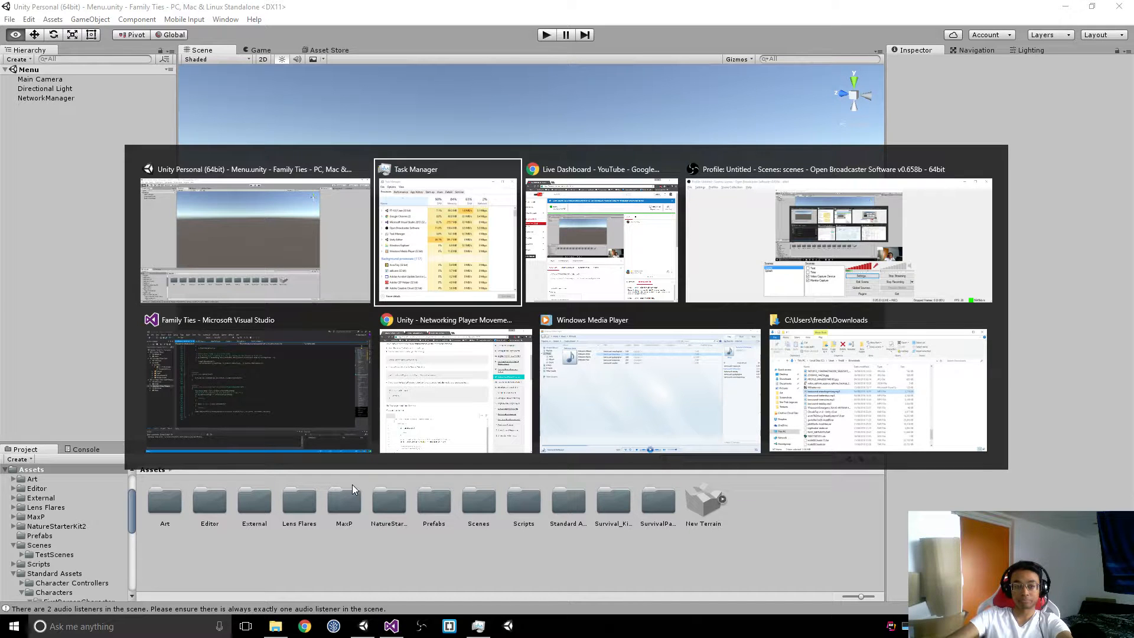
pyautogui.hotkey('alt', 'shift', 'Tab')
pyautogui.hotkey('alt', 'shift', 'Tab')
pyautogui.hotkey('alt', 'shift', 'Tab')
pyautogui.hotkey('alt', 'shift', 'Tab')
pyautogui.hotkey('alt', 'shift', 'Tab')
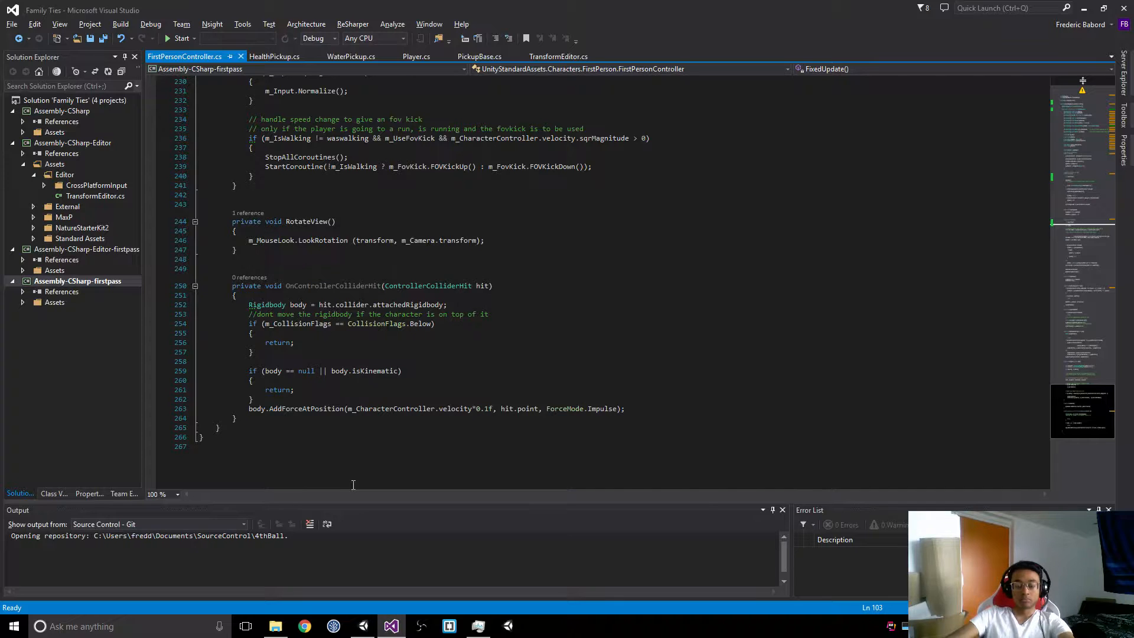
pyautogui.scroll(4, 690, 304)
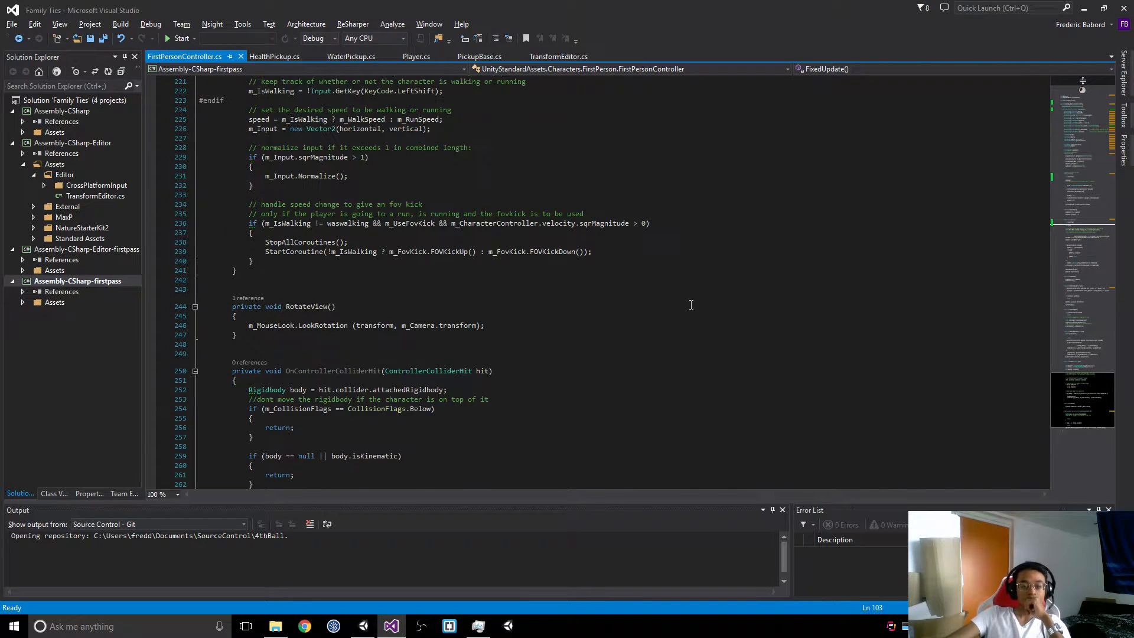
pyautogui.scroll(20, 473, 331)
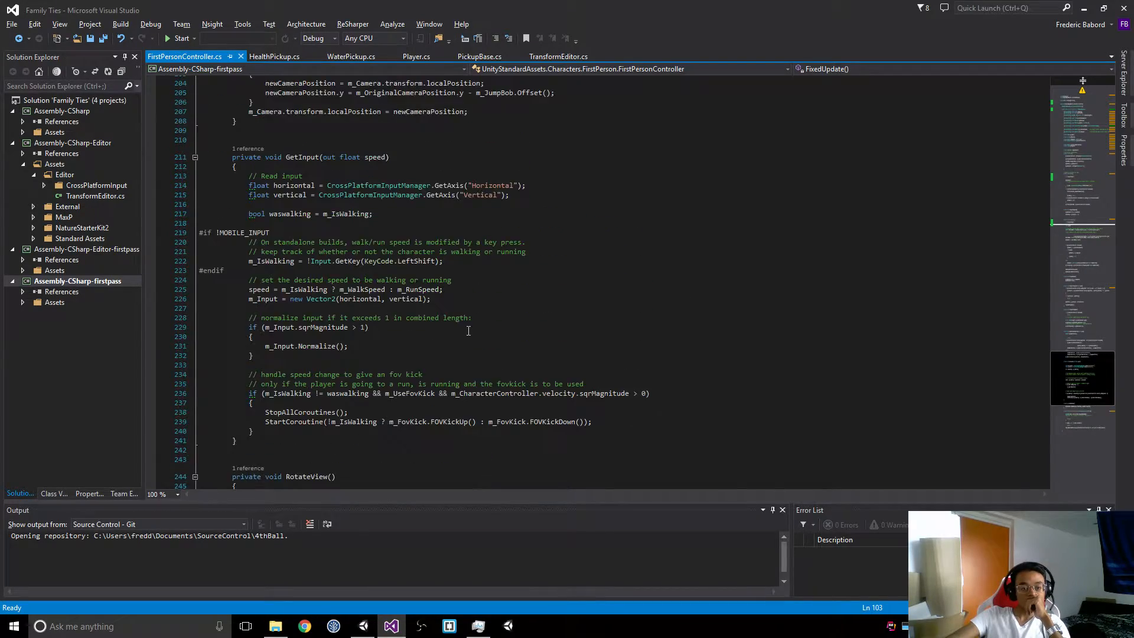
pyautogui.scroll(19, 491, 310)
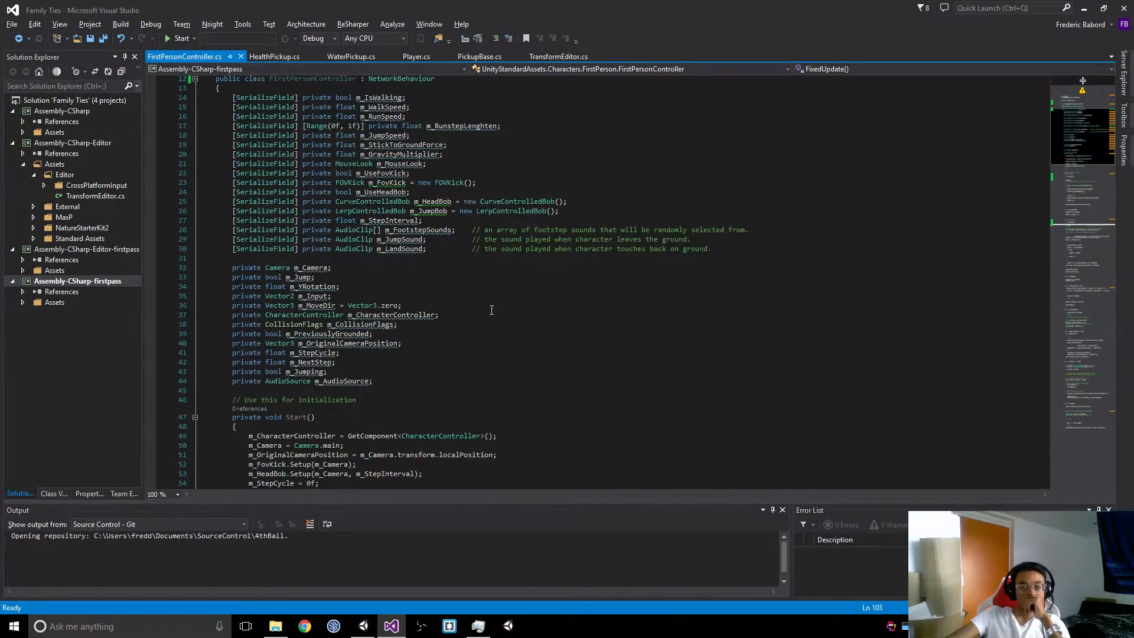
pyautogui.scroll(-4, 482, 305)
# Step: Replace Camera.main in the m_Camera assignment of Start() with GetComponentInChildren<Camera>()
pyautogui.doubleClick(281, 332)
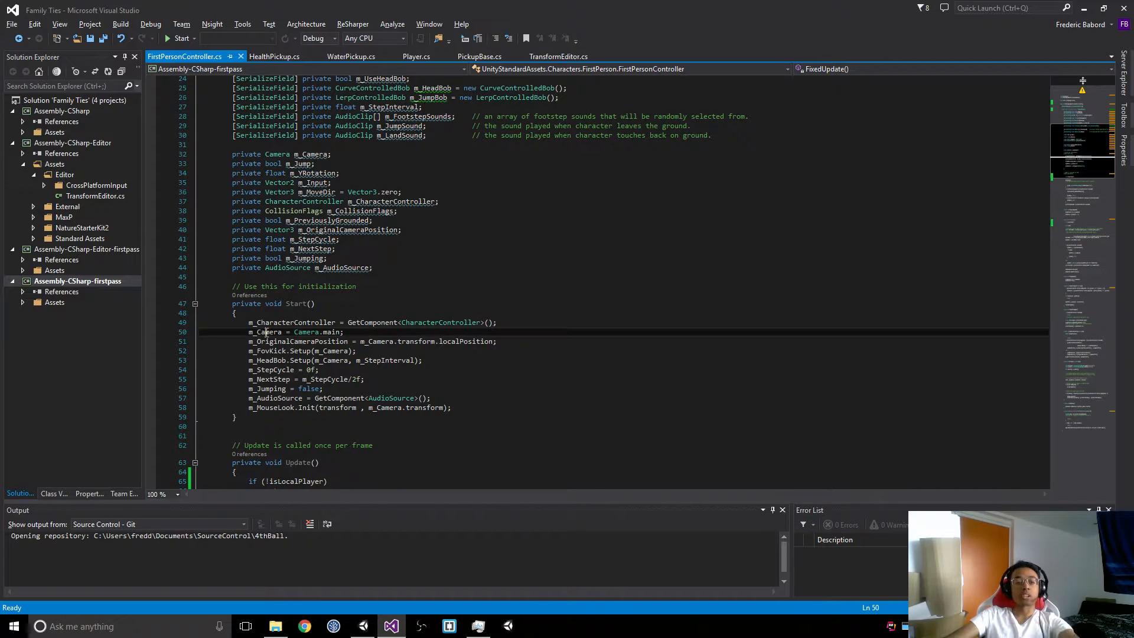
pyautogui.moveTo(294, 332); pyautogui.dragTo(344, 333)
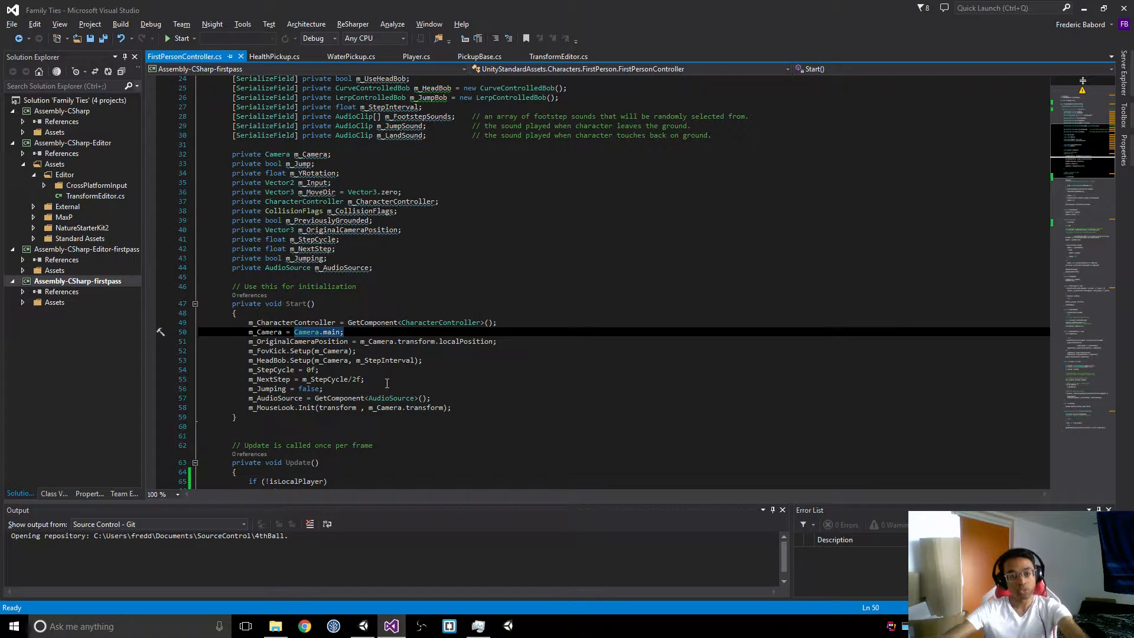
pyautogui.press('BackSpace')
pyautogui.write('G')
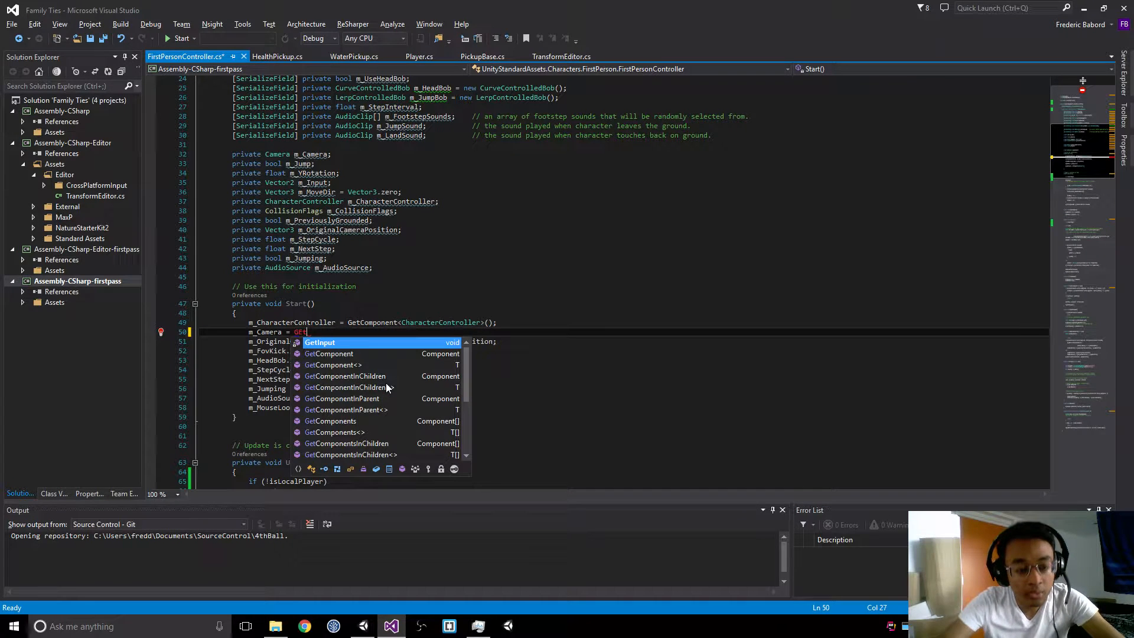
pyautogui.write('etComp')
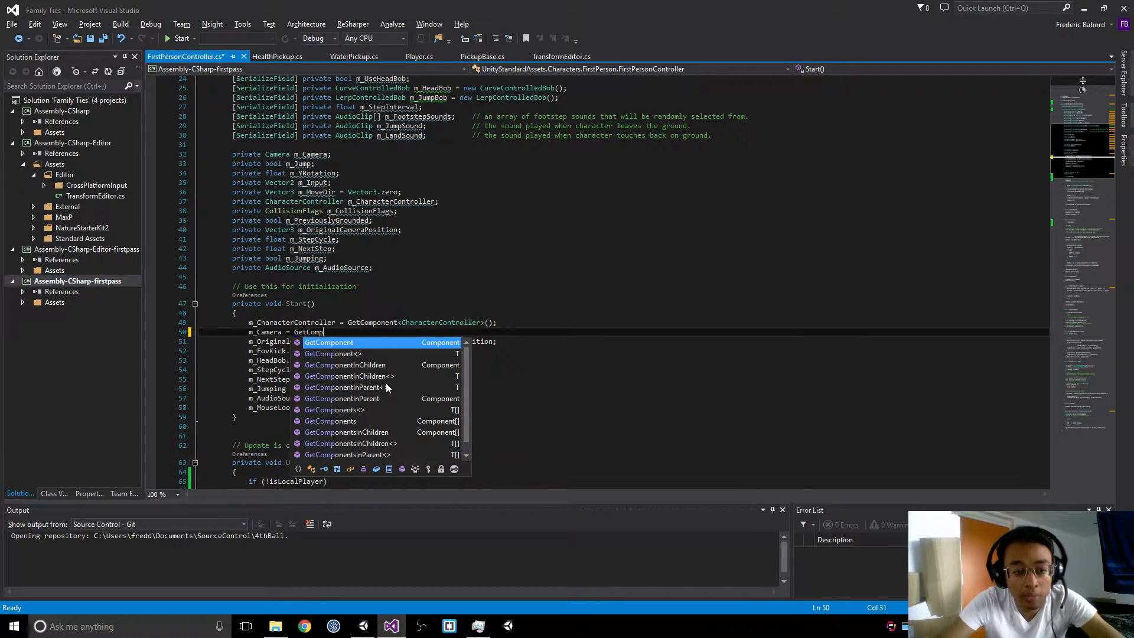
pyautogui.press('Return')
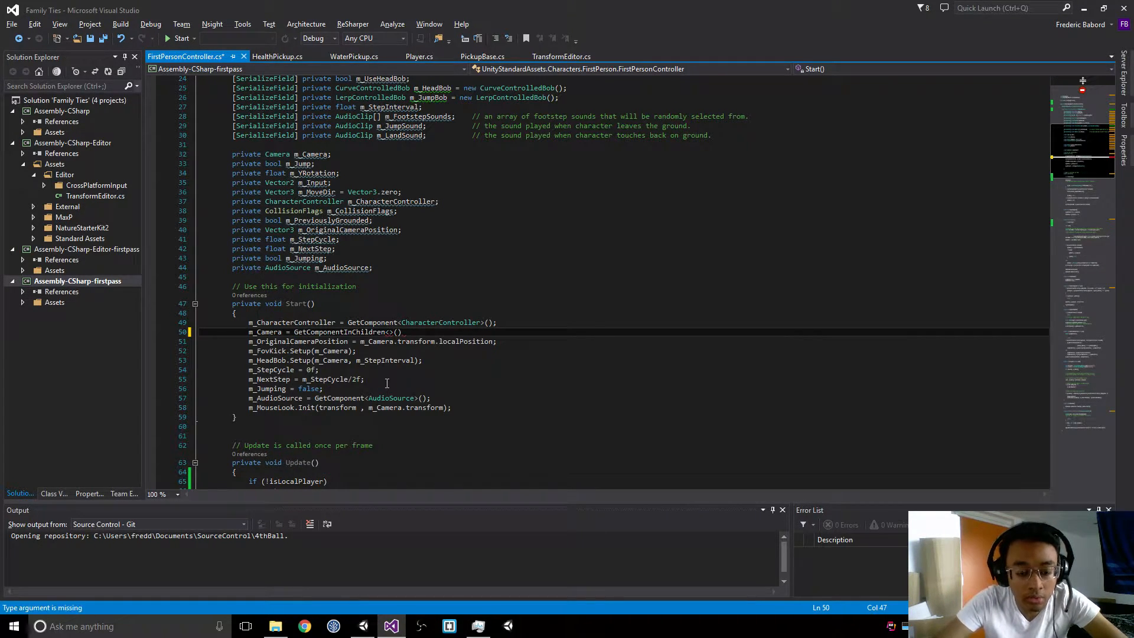
pyautogui.write('Cam')
pyautogui.press('Return')
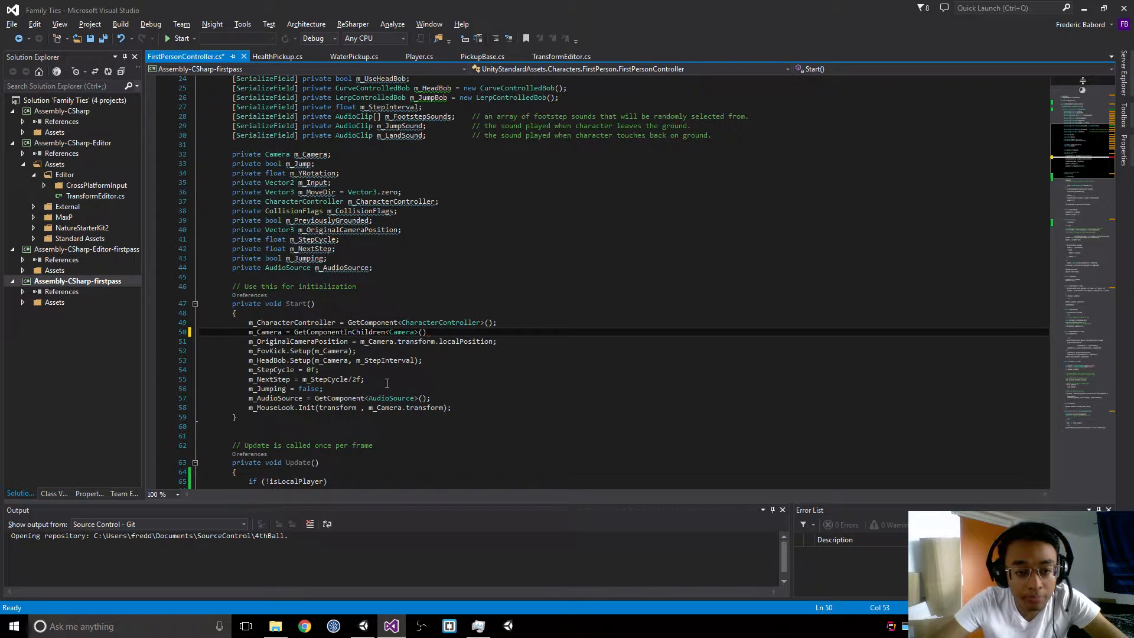
pyautogui.press('End')
pyautogui.write(';')
# Step: Add an if (!isLocalPlayer) block with braces after the m_MouseLook.Init line at the end of Start()
pyautogui.press('Down')
pyautogui.press('Down')
pyautogui.press('Down')
pyautogui.press('Down')
pyautogui.press('Down')
pyautogui.press('Down')
pyautogui.press('Down')
pyautogui.press('Down')
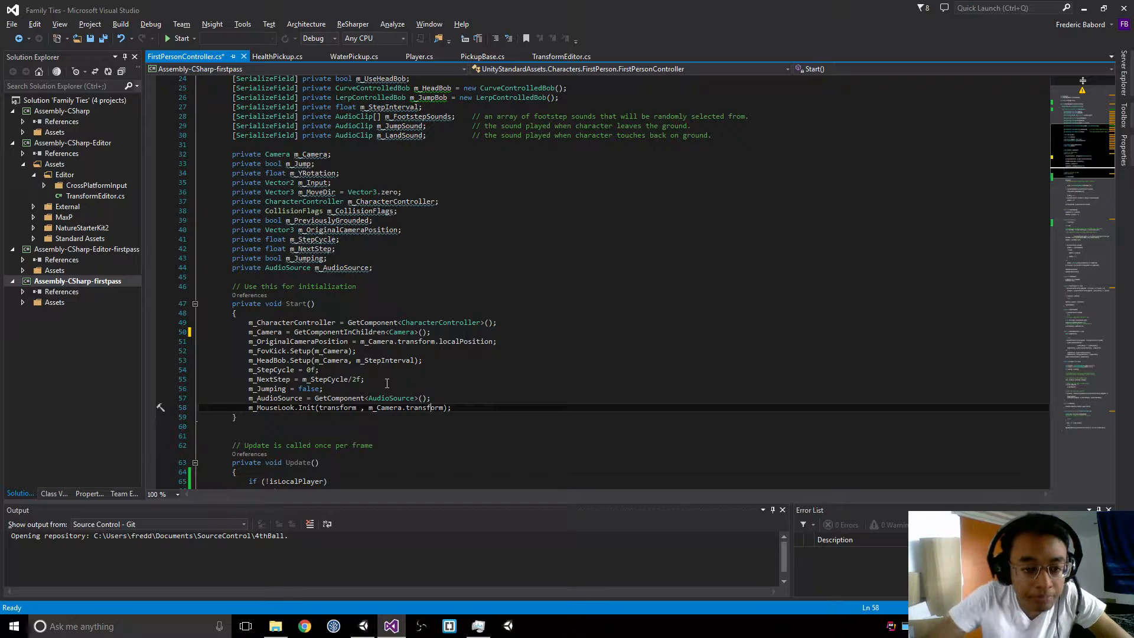
pyautogui.press('End')
pyautogui.press('Return')
pyautogui.write('if(')
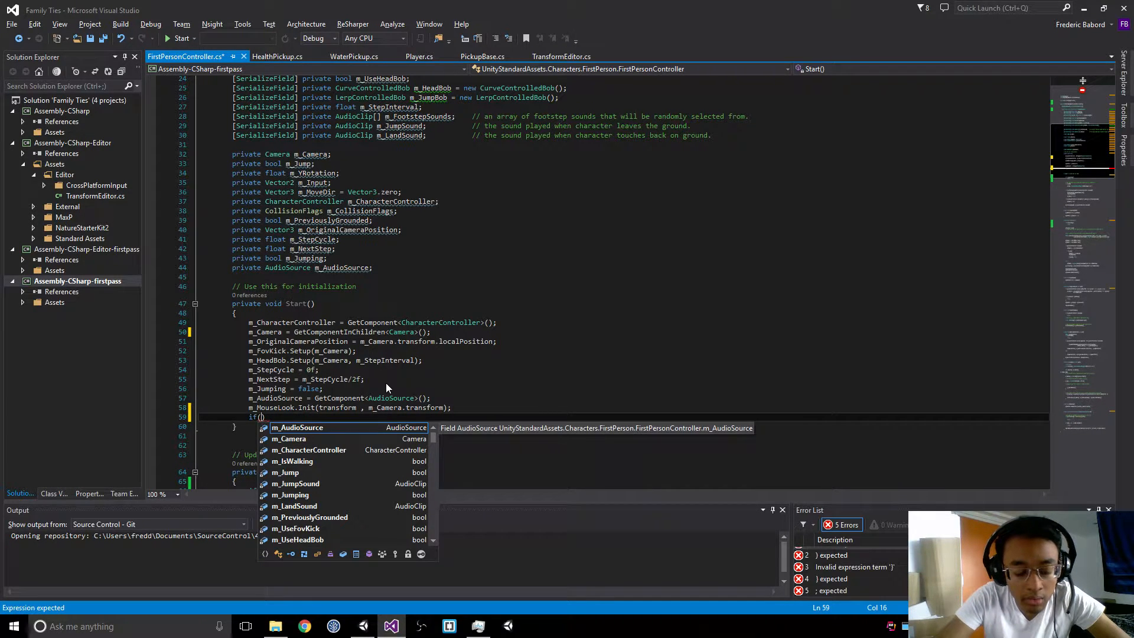
pyautogui.write('is')
pyautogui.press('Tab')
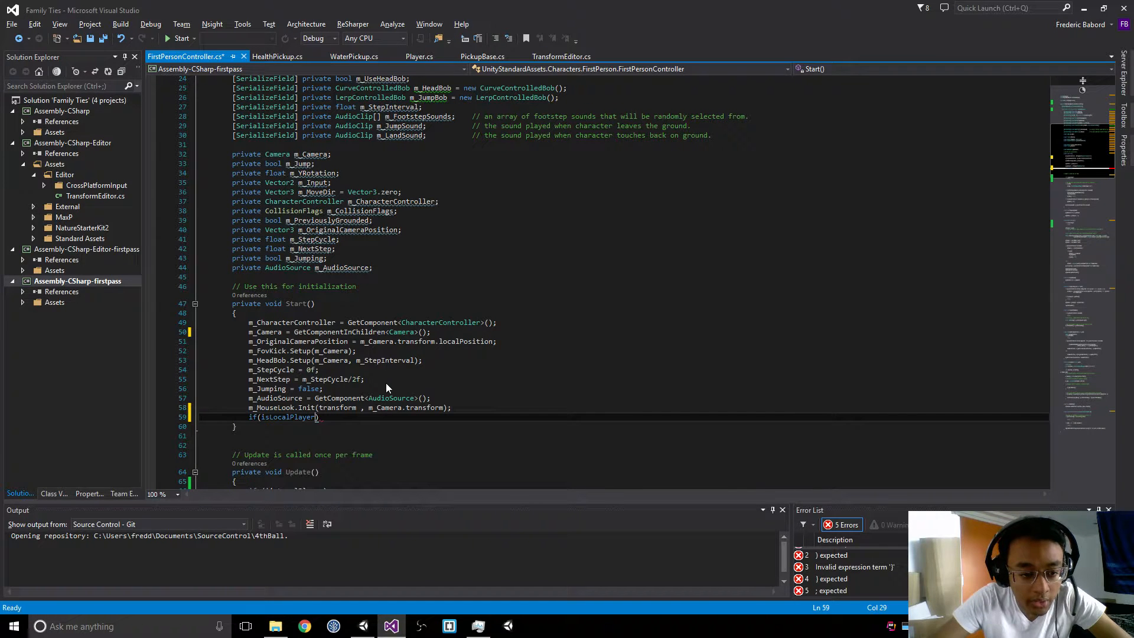
pyautogui.write('!')
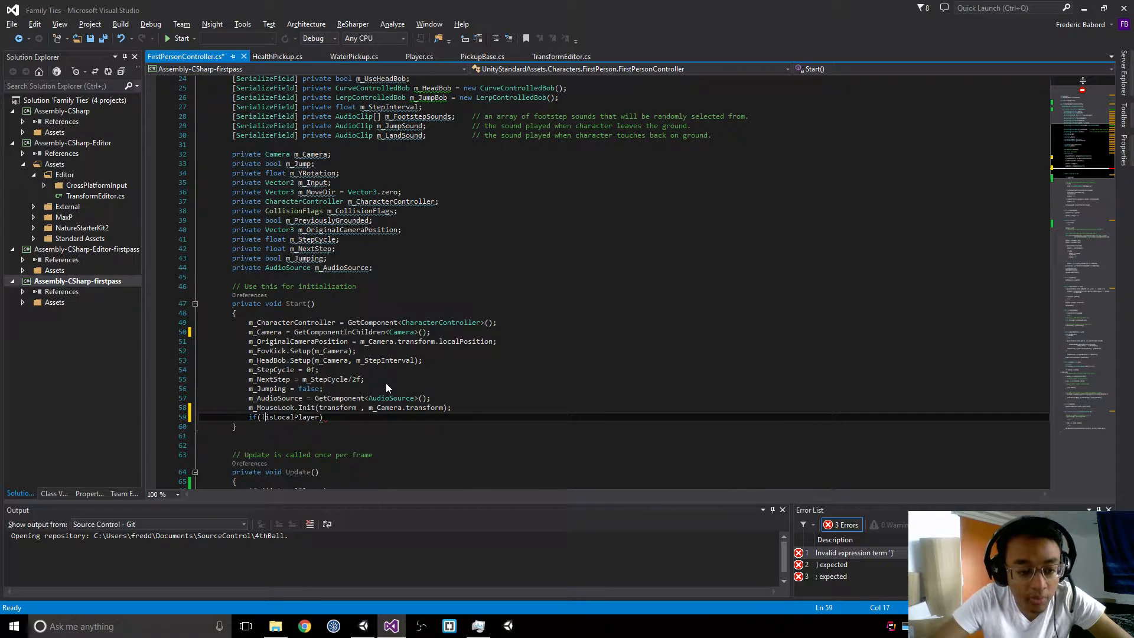
pyautogui.press('End')
pyautogui.press('Return')
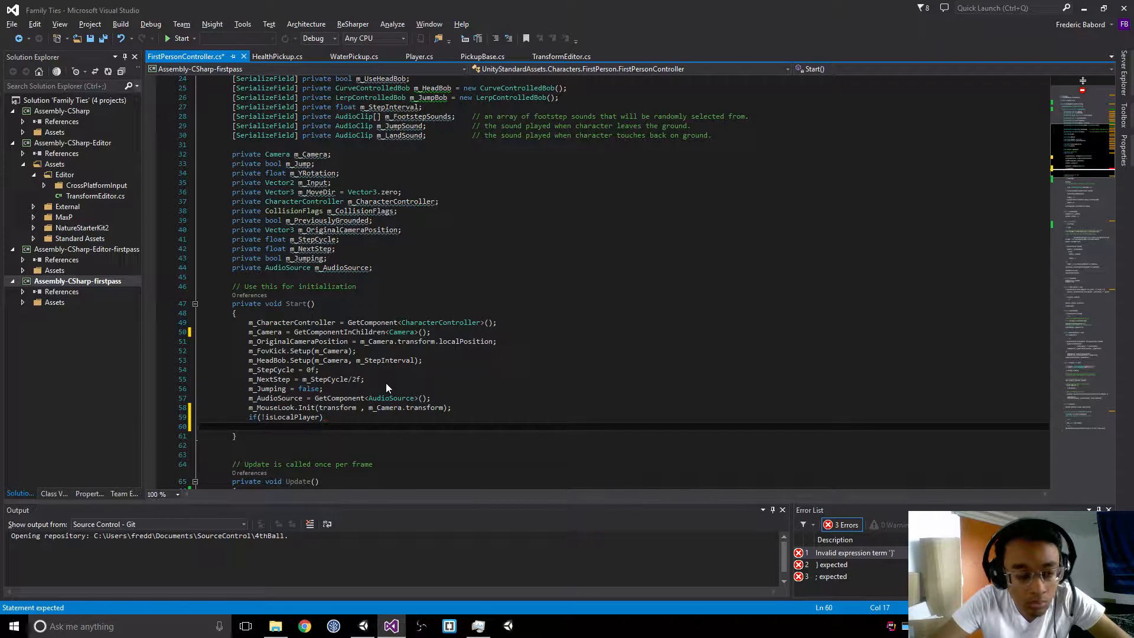
pyautogui.write('{')
pyautogui.press('Return')
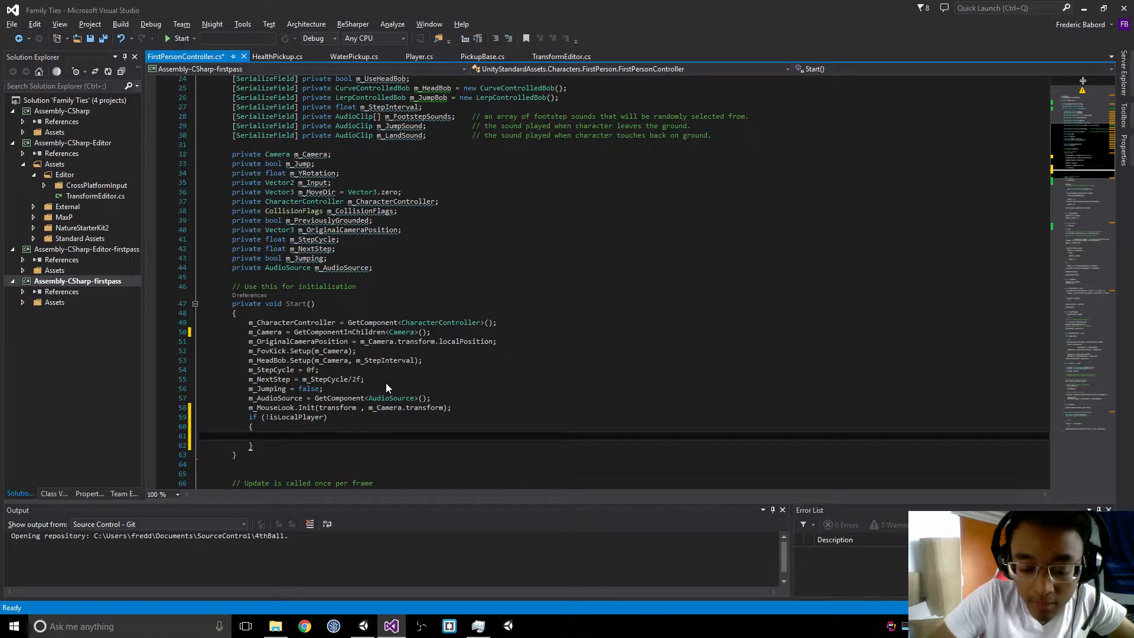
# Step: Add m_Camera.enabled = false; inside the !isLocalPlayer block and save the script
pyautogui.write('m_Camera')
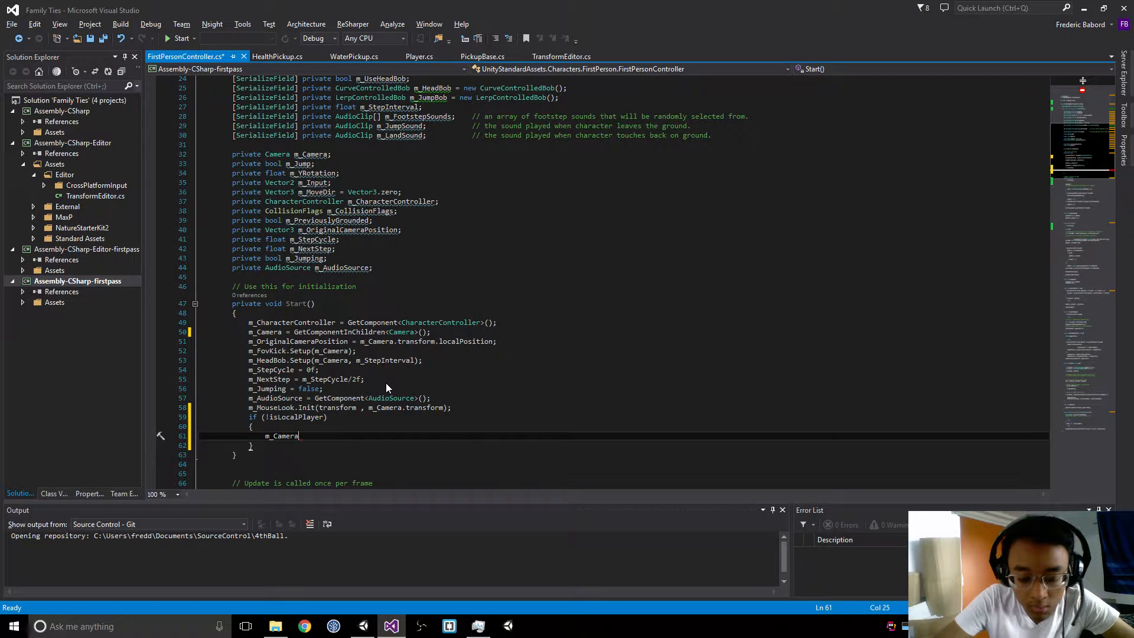
pyautogui.write('.')
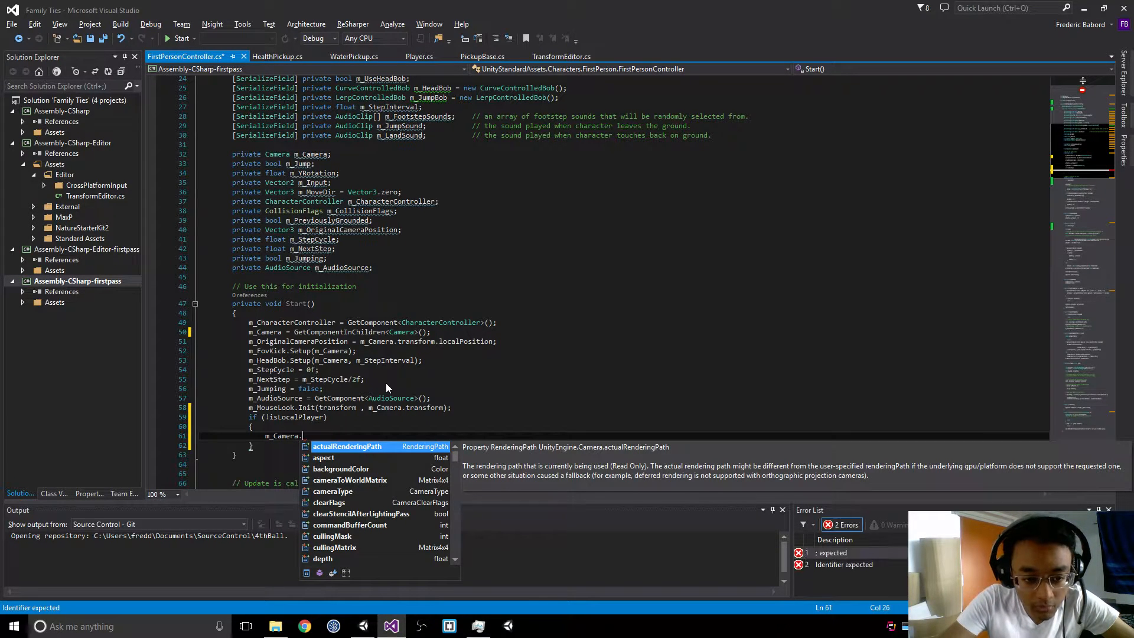
pyautogui.write('en')
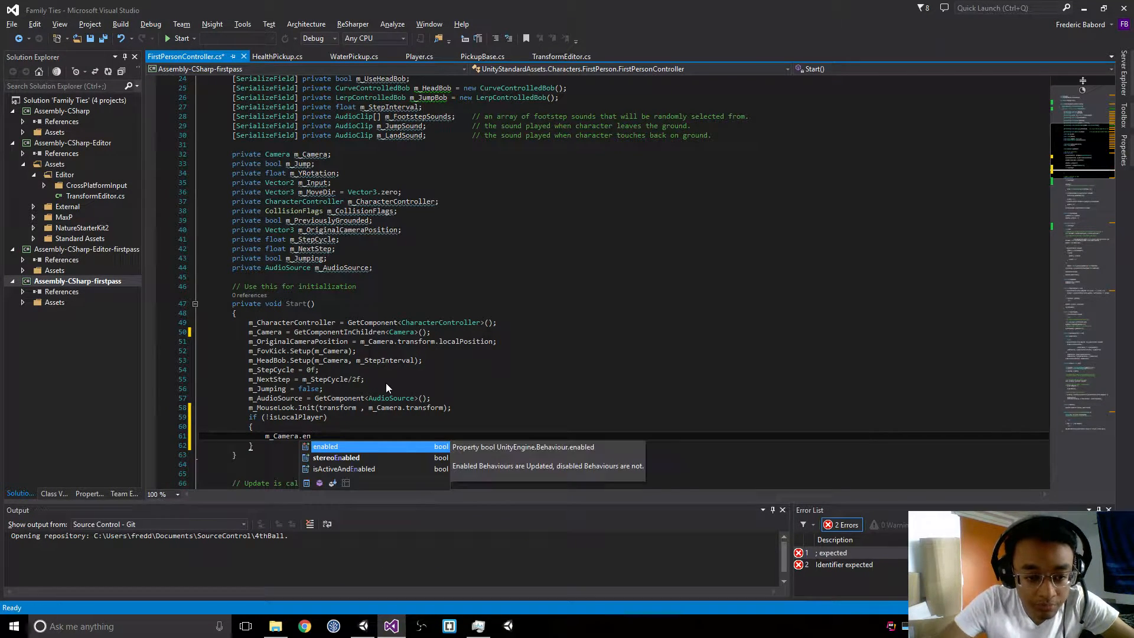
pyautogui.write('abled = fal;')
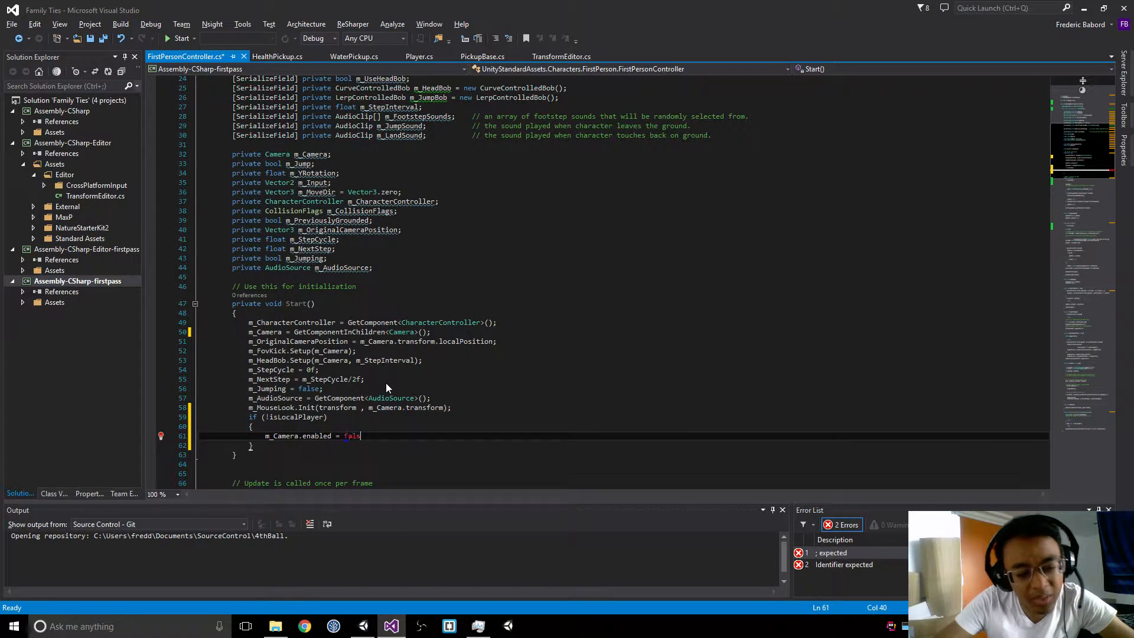
pyautogui.press('BackSpace')
pyautogui.write('se;')
pyautogui.hotkey('ctrl', 's')
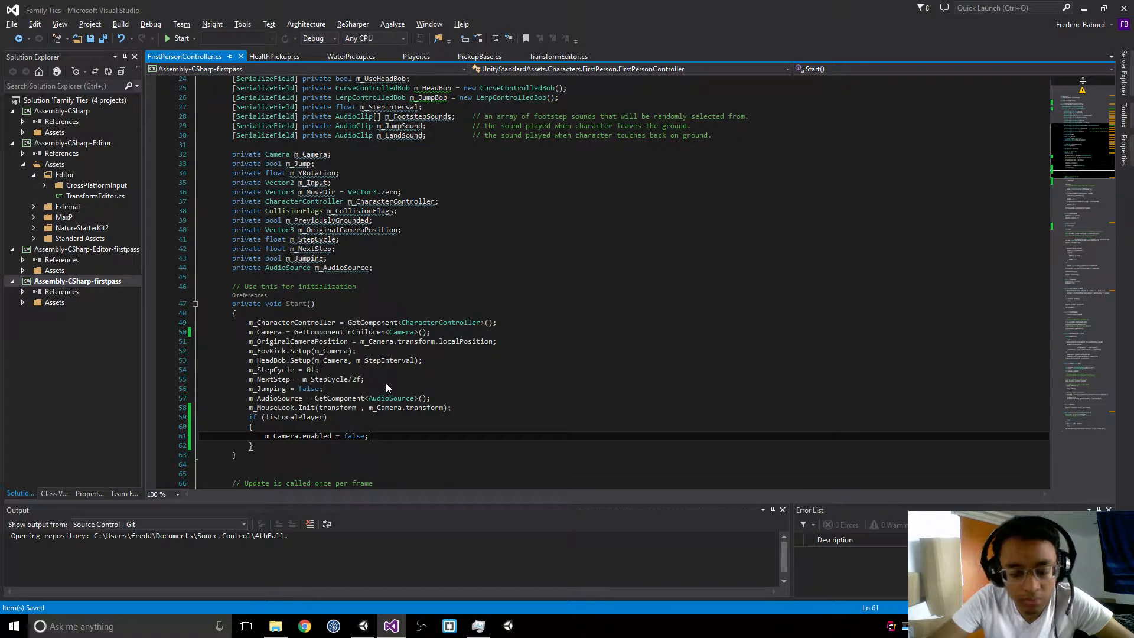
# Step: Add the expression m_Camera.GetComponent<AudioListener>() on a new line below m_Camera.enabled = false; in the !isLocalPlayer block
pyautogui.press('Return')
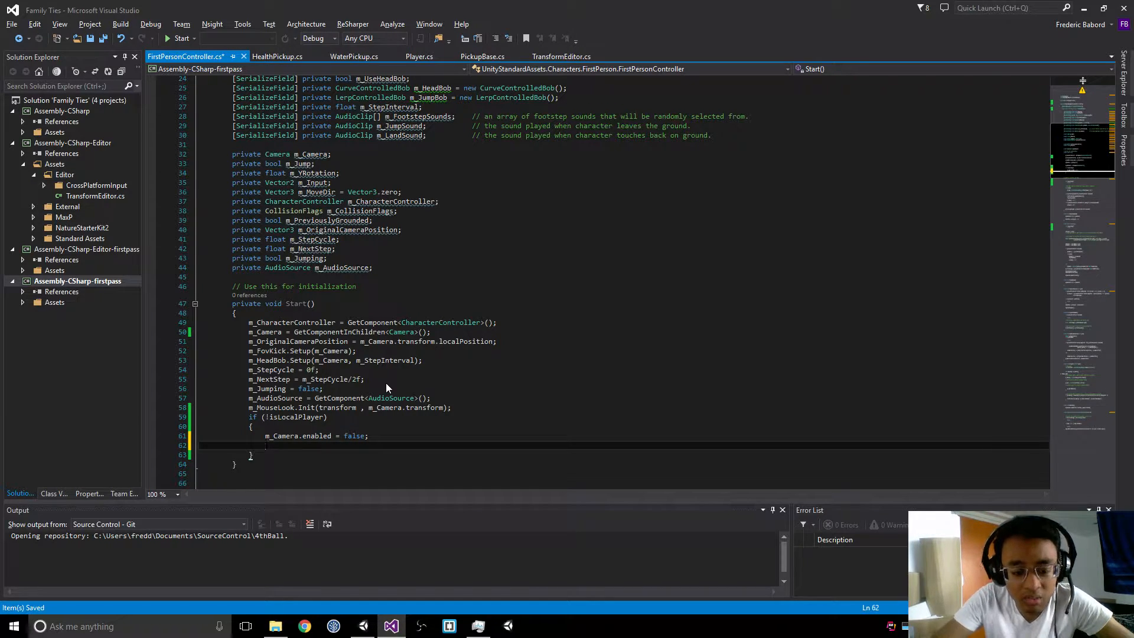
pyautogui.write('m_camera')
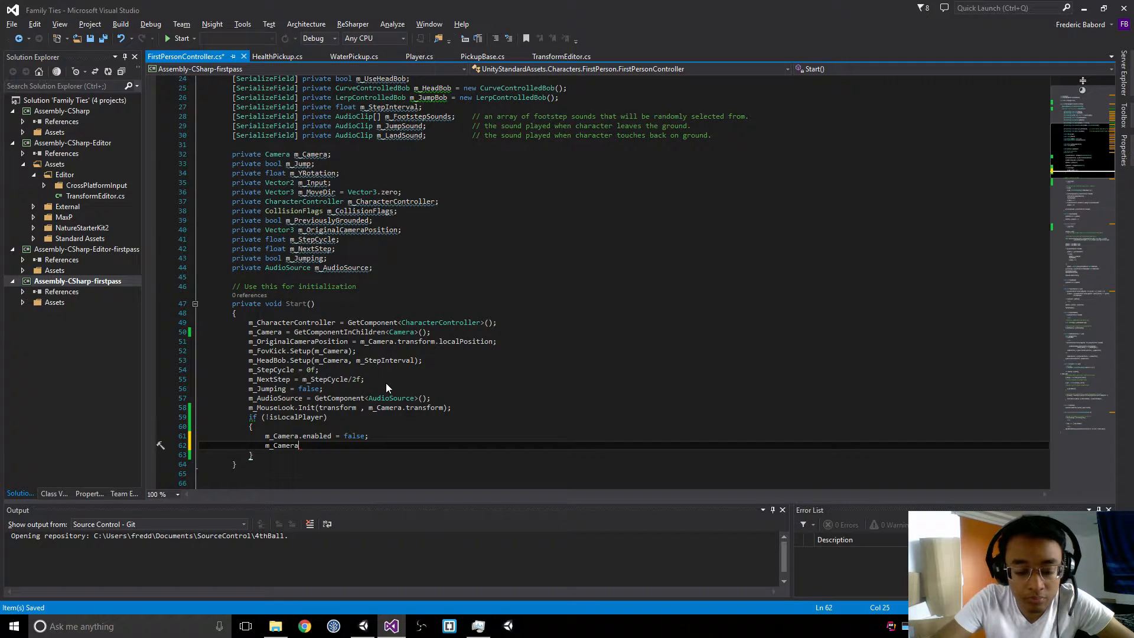
pyautogui.write('.GetCom')
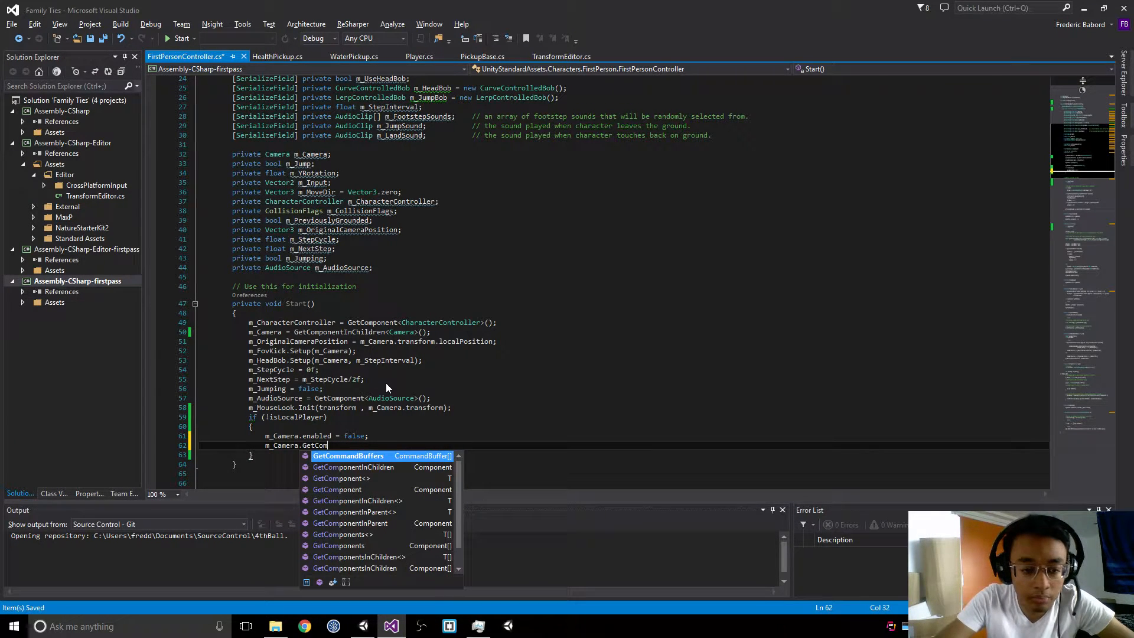
pyautogui.press('Down')
pyautogui.press('Down')
pyautogui.press('Return')
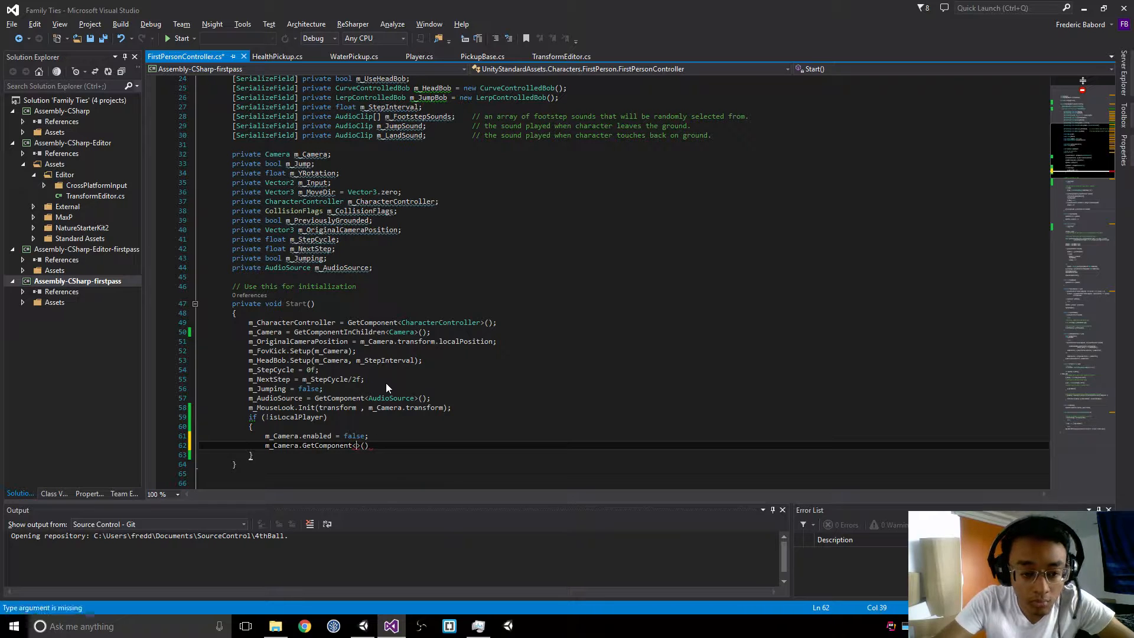
pyautogui.write('AudioL')
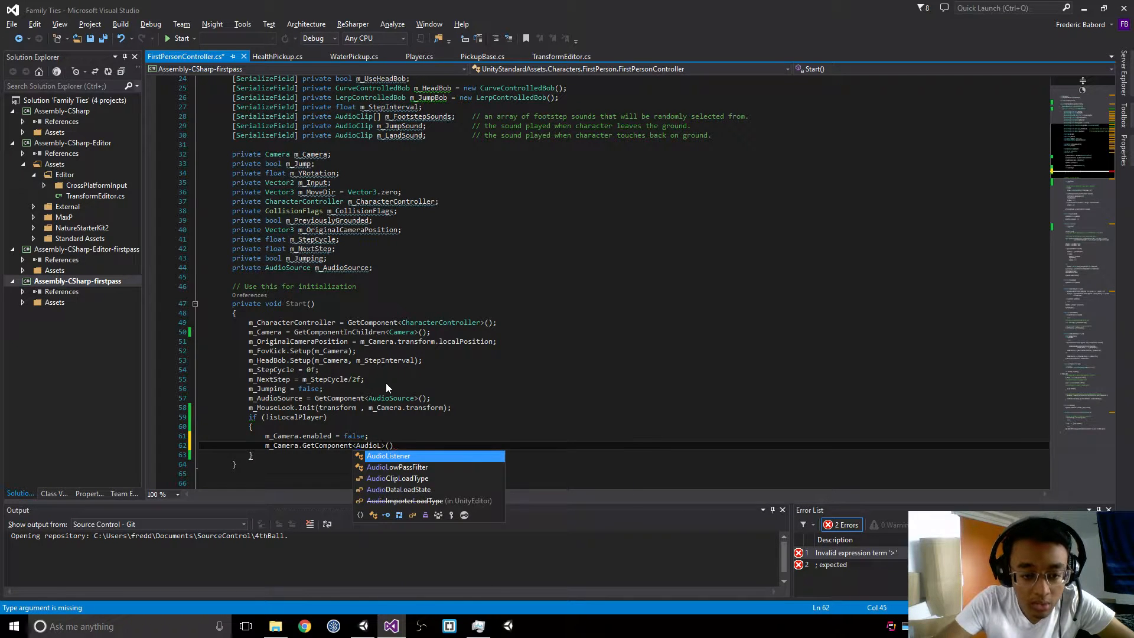
pyautogui.press('Return')
# Step: Turn the AudioListener line into the condition of an if statement and copy the m_Camera.GetComponent<AudioListener>() expression
pyautogui.press('Home')
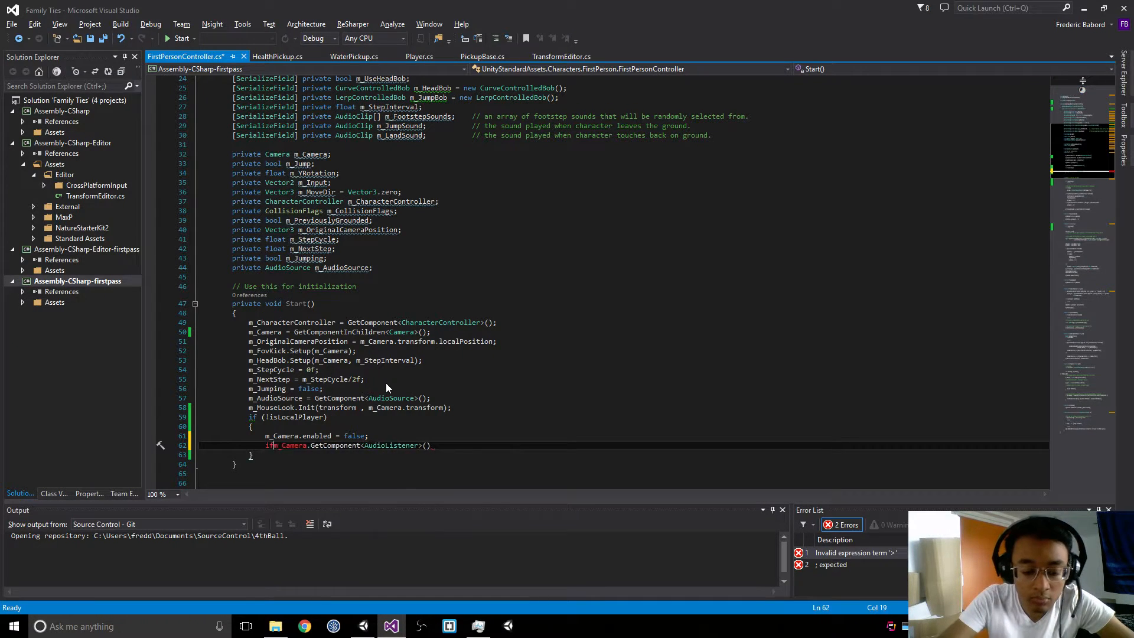
pyautogui.write('if(')
pyautogui.hotkey('shift', 'End')
pyautogui.hotkey('ctrl', 'c')
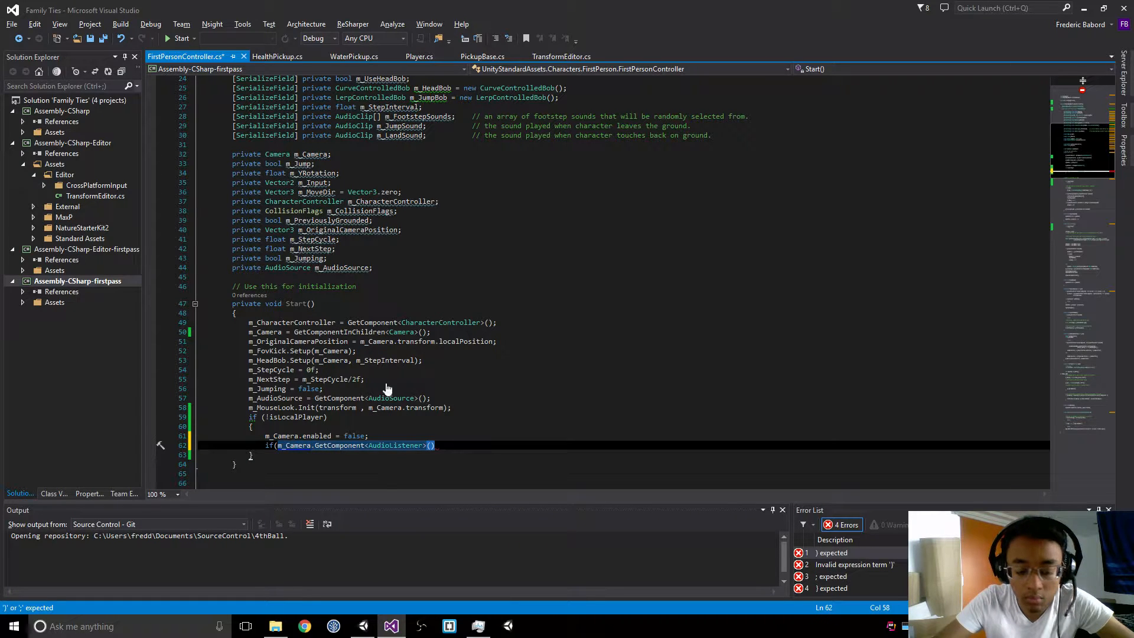
pyautogui.press('End')
pyautogui.write(')')
# Step: Add m_Camera.GetComponent<AudioListener>().enabled = false; as the body of the AudioListener if statement and save the script
pyautogui.press('Return')
pyautogui.hotkey('ctrl', 'v')
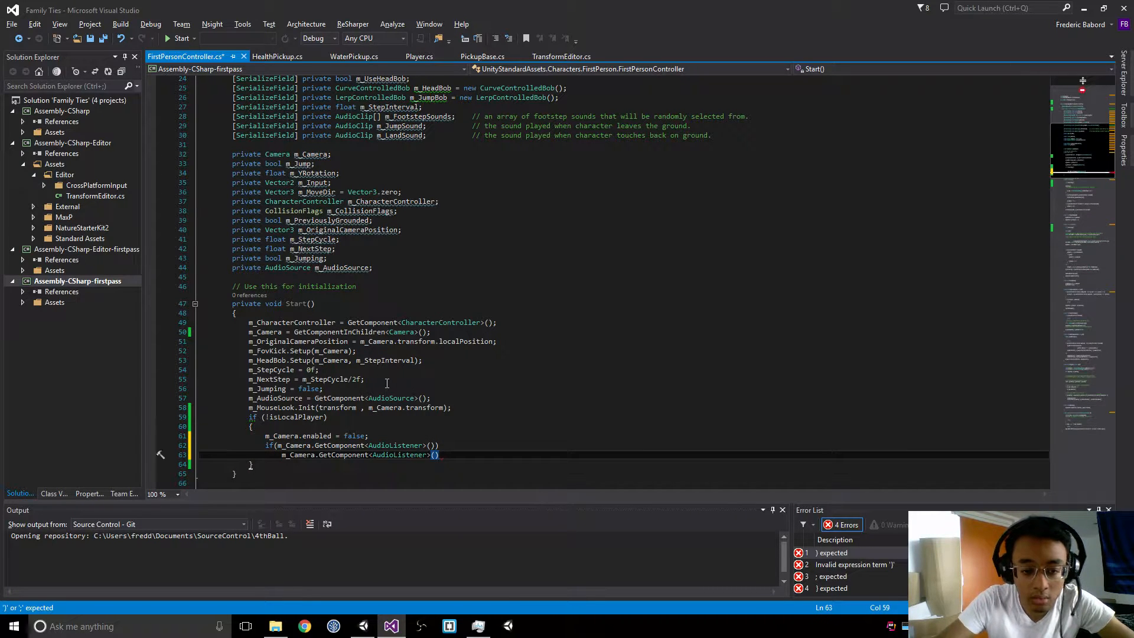
pyautogui.write('.en')
pyautogui.press('Tab')
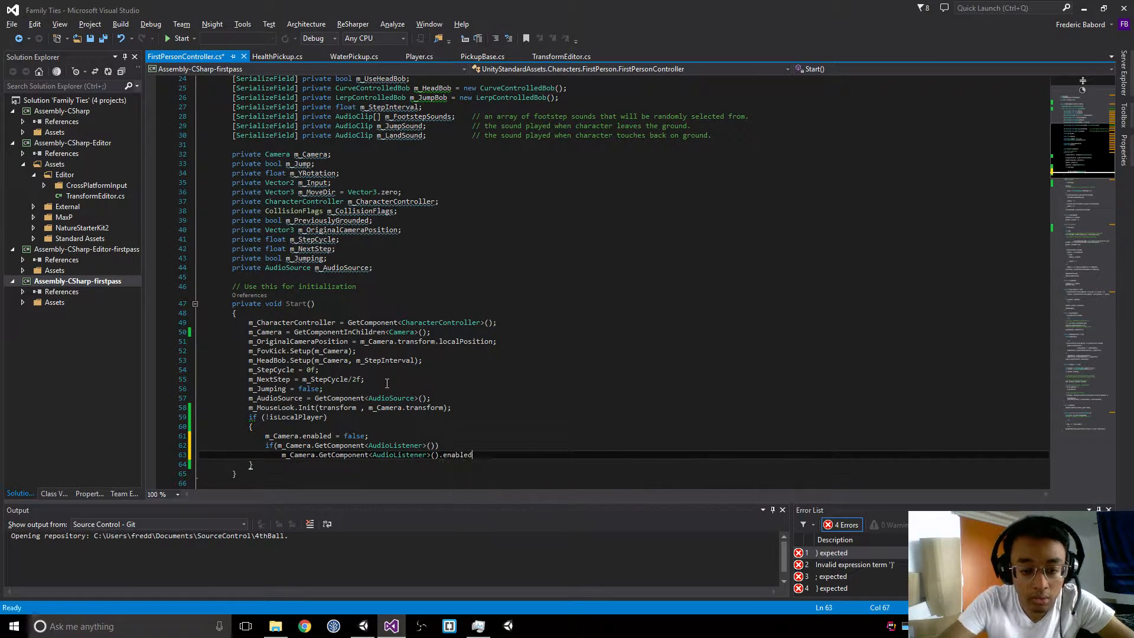
pyautogui.write('= fal;')
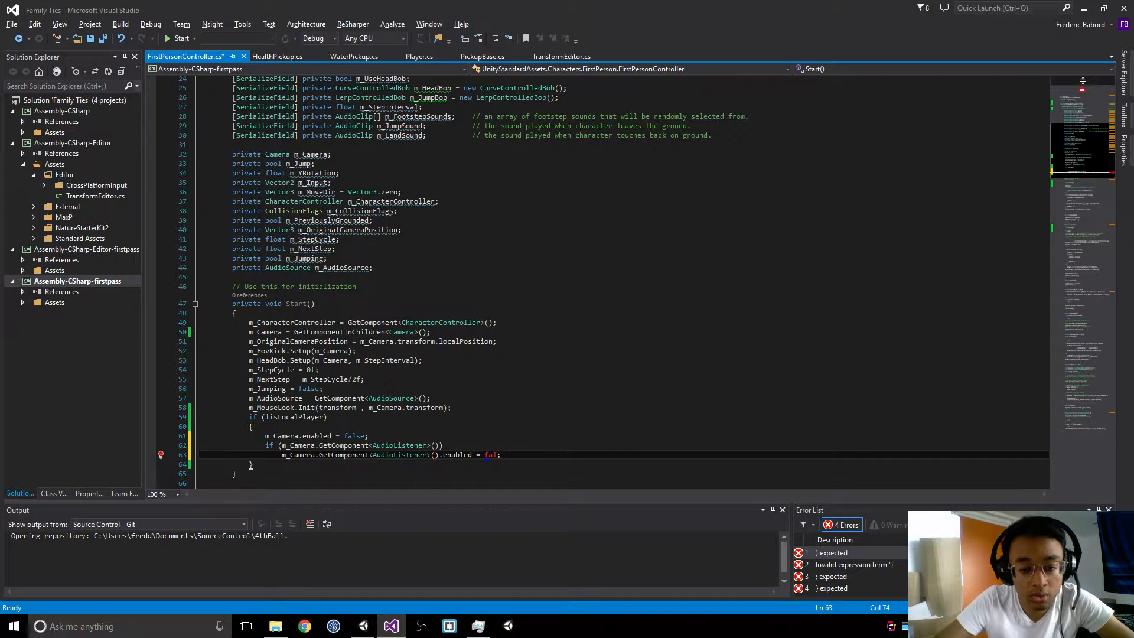
pyautogui.write('se')
pyautogui.hotkey('ctrl', 's')
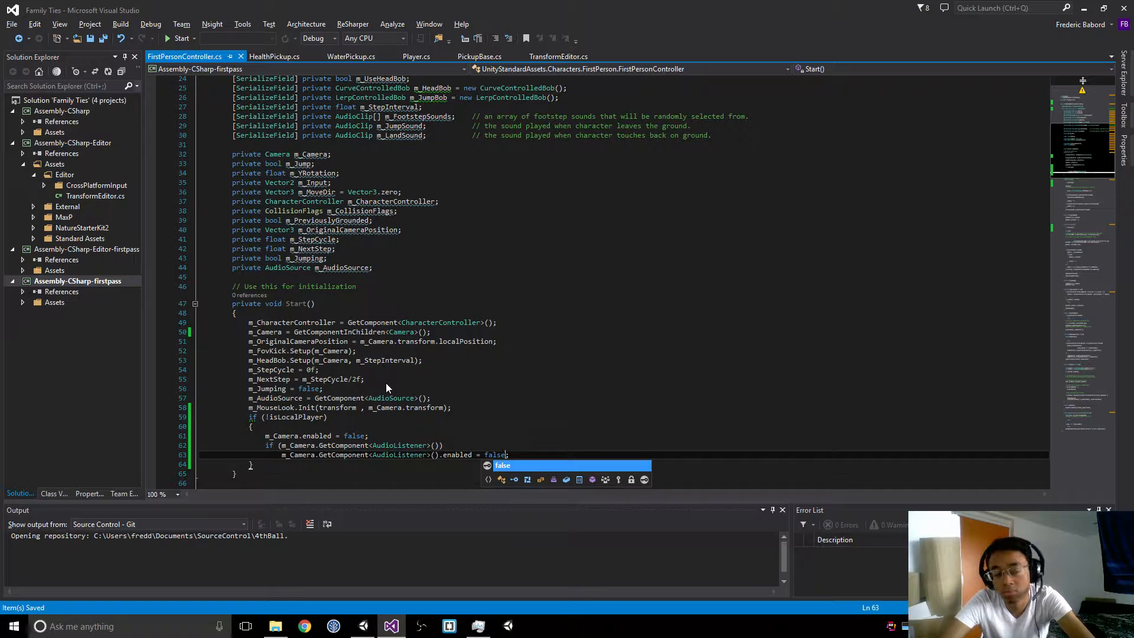
# Step: Switch to Unity, launch the Family Ties build windowed at 800 x 600, and start Play mode in the editor
pyautogui.hotkey('alt', 'Tab')
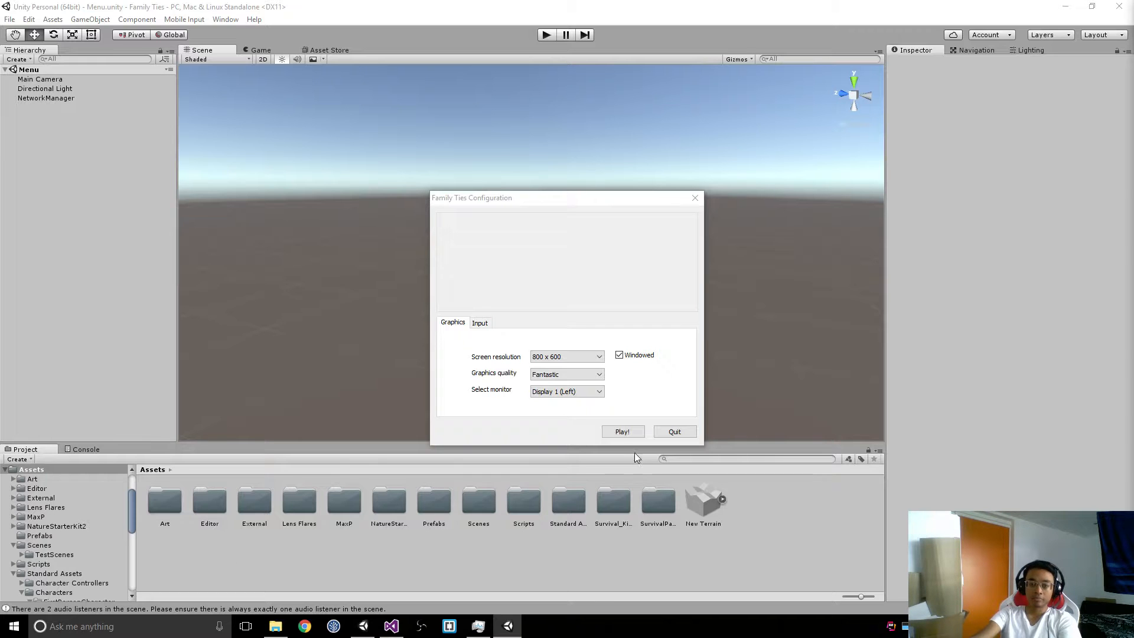
pyautogui.click(623, 432)
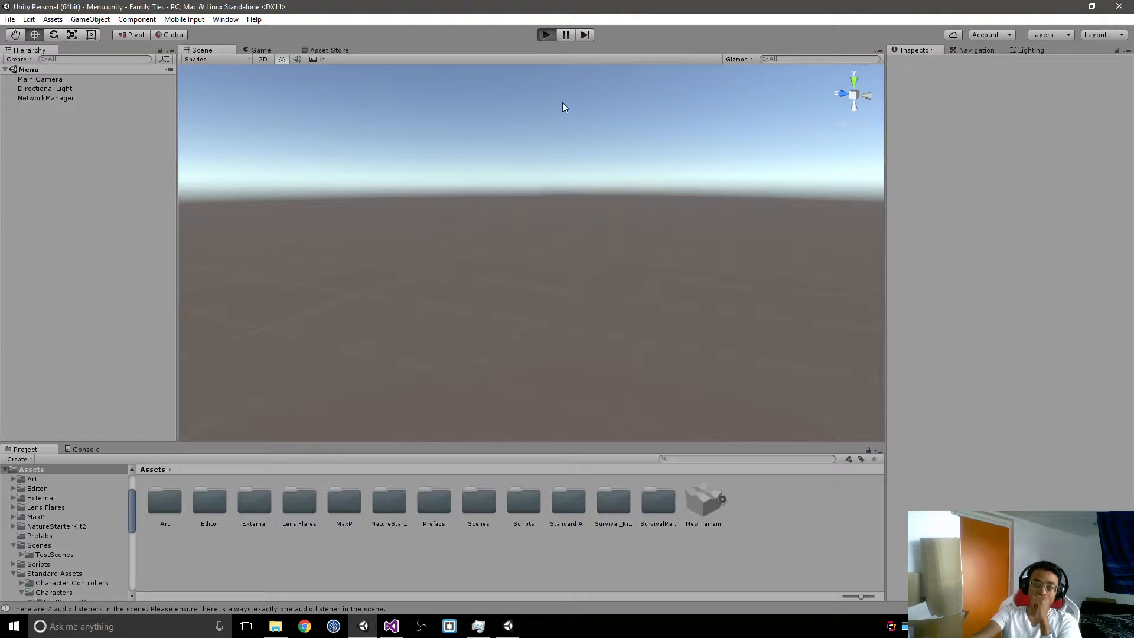
pyautogui.moveTo(509, 625)
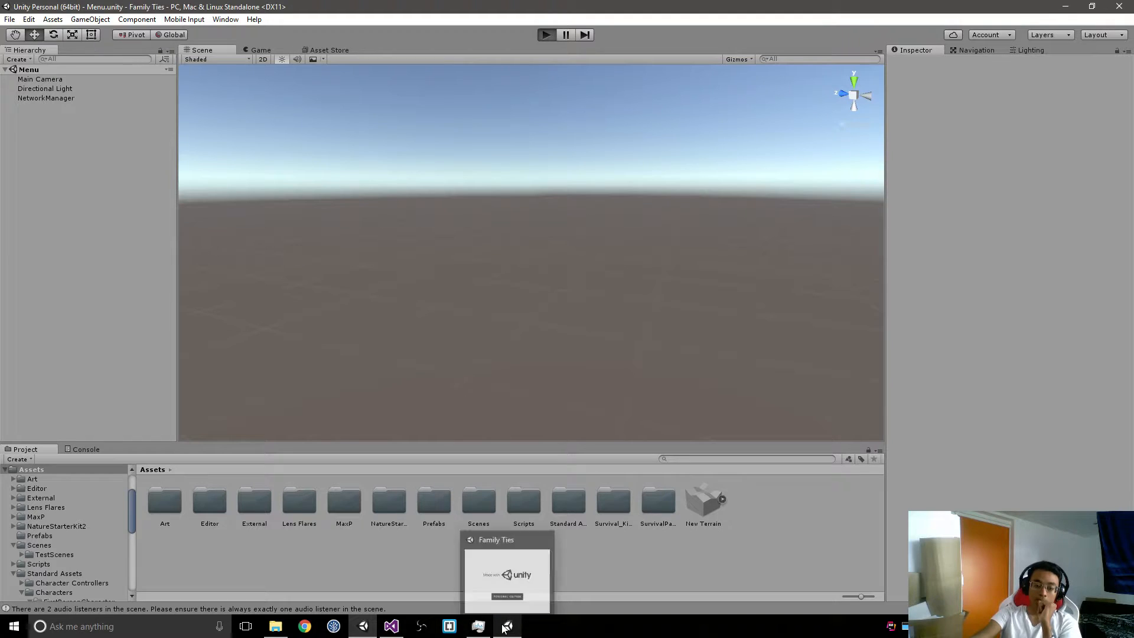
pyautogui.moveTo(507, 587)
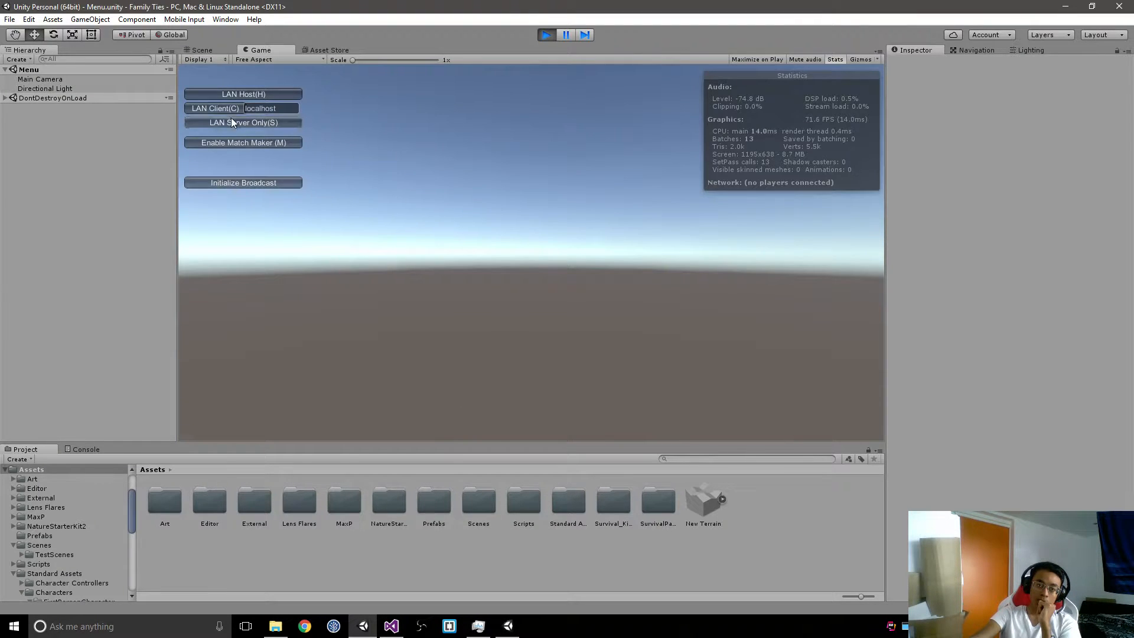
# Step: Host a LAN game in the editor, join it from the Family Ties build as a localhost client, and mark the client ready
pyautogui.click(258, 94)
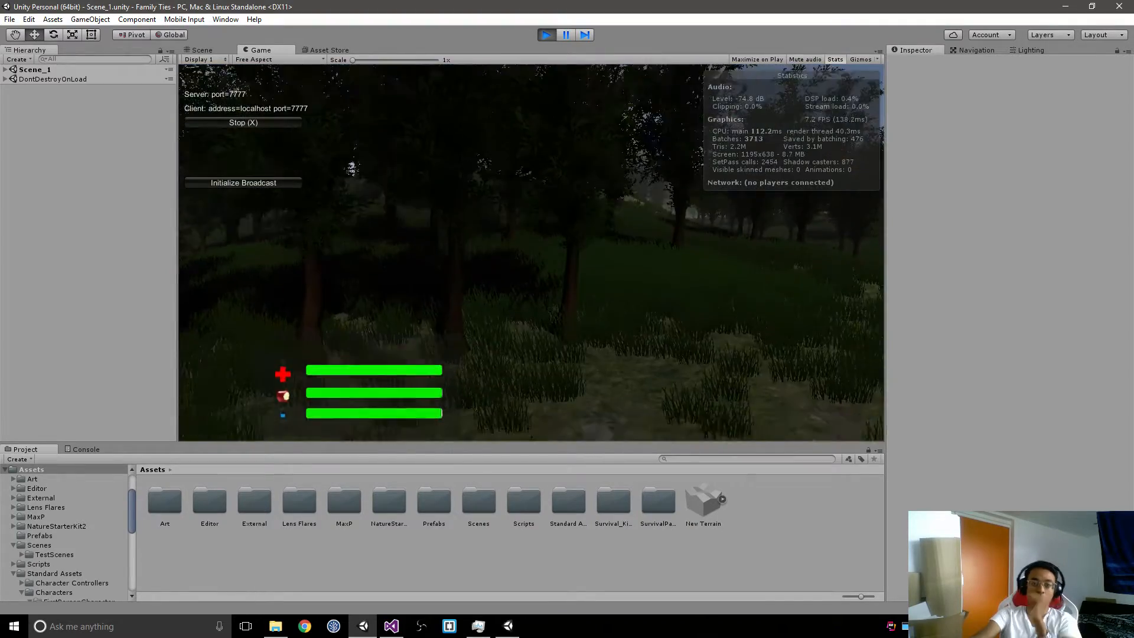
pyautogui.press('d')
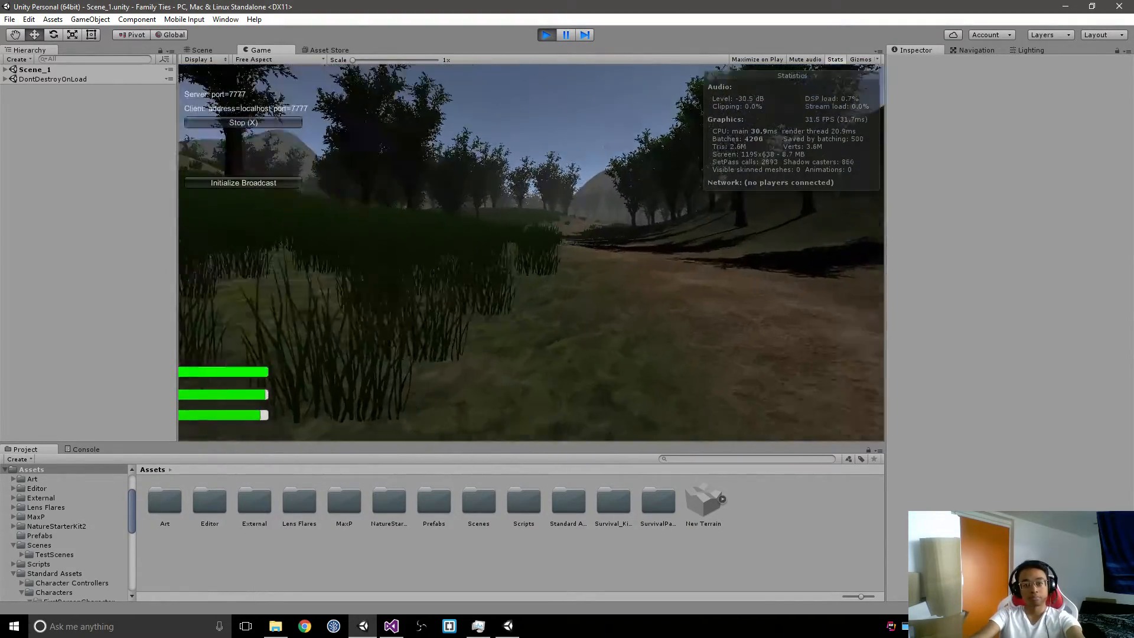
pyautogui.hotkey('alt', 'Tab')
pyautogui.hotkey('alt', 'Tab')
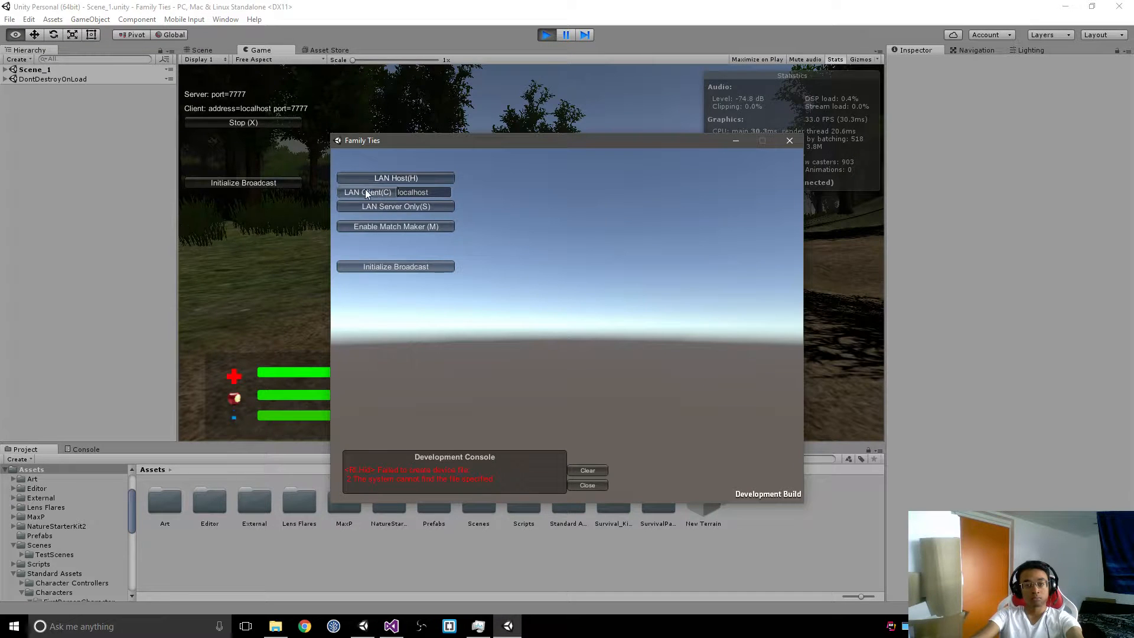
pyautogui.click(366, 191)
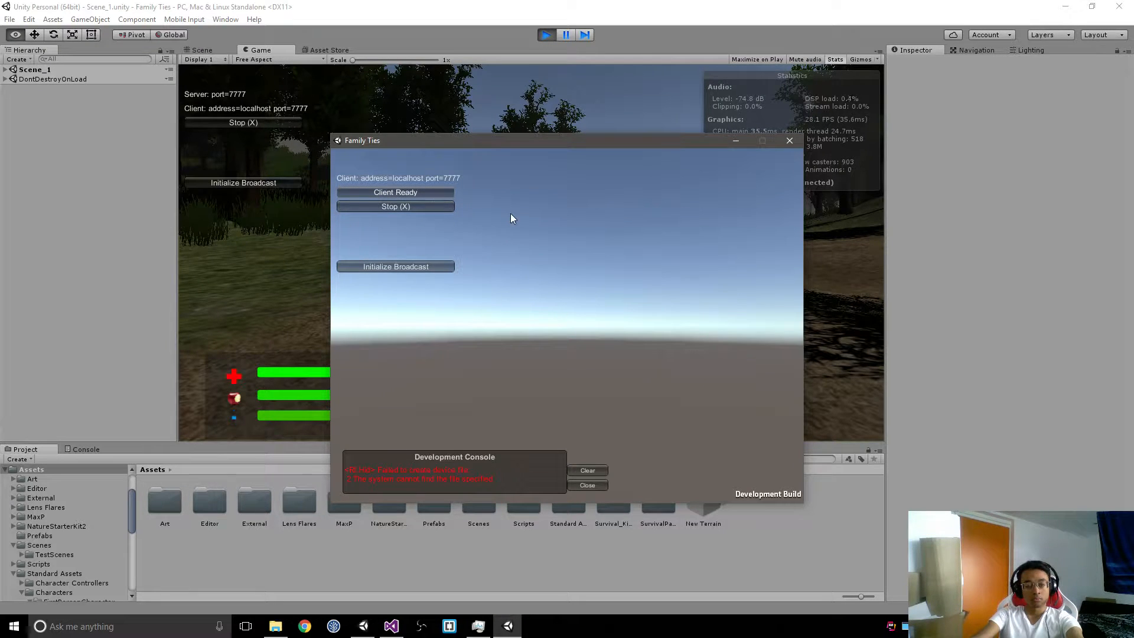
pyautogui.click(435, 192)
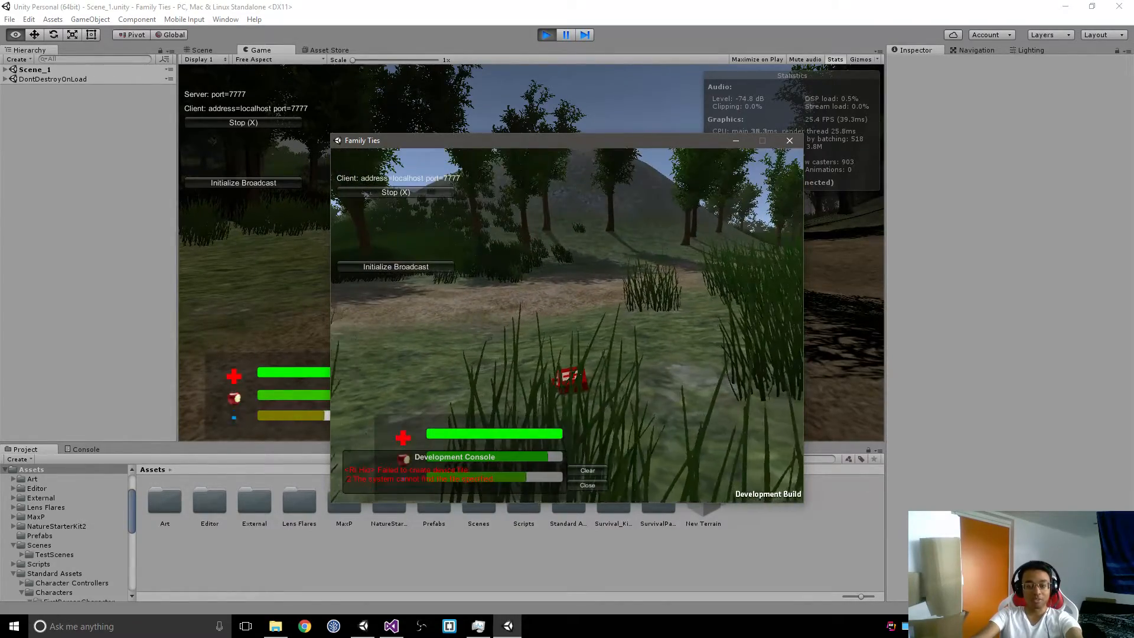
# Step: Walk the host player in the editor along the dirt path and into the first-aid kit to check its camera and controls
pyautogui.hotkey('alt', 'Tab')
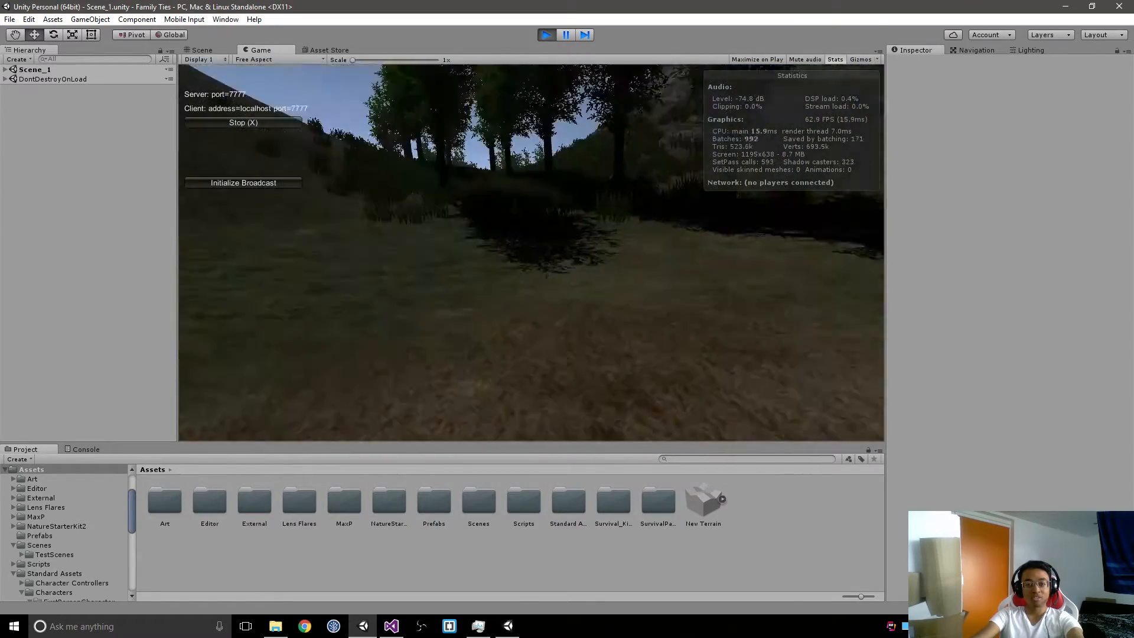
pyautogui.press('Tab')
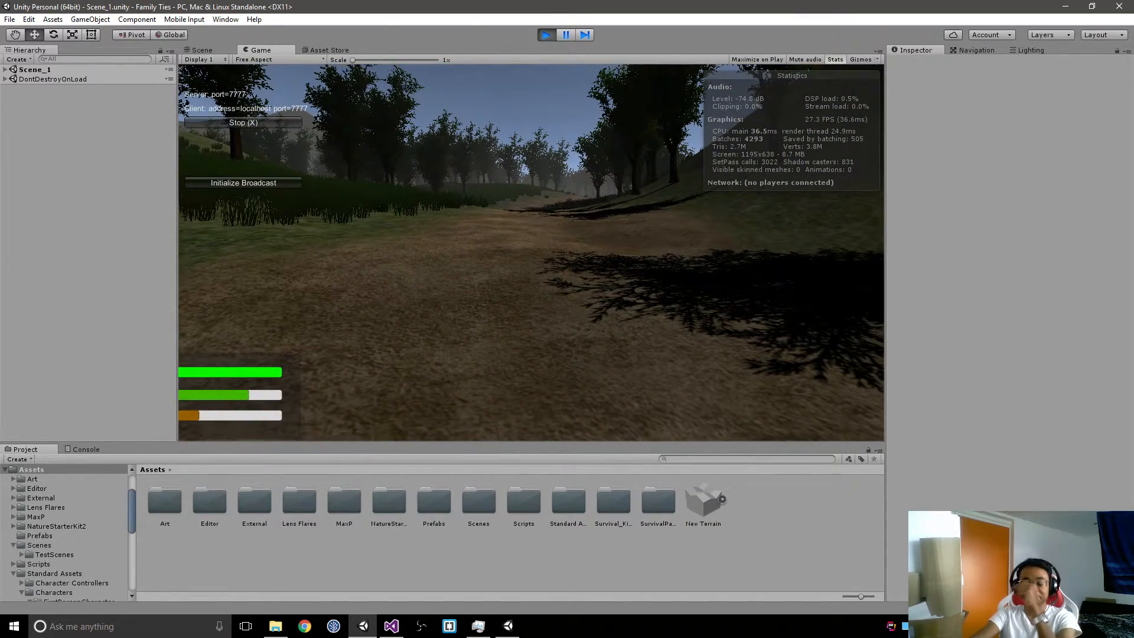
pyautogui.press('w')
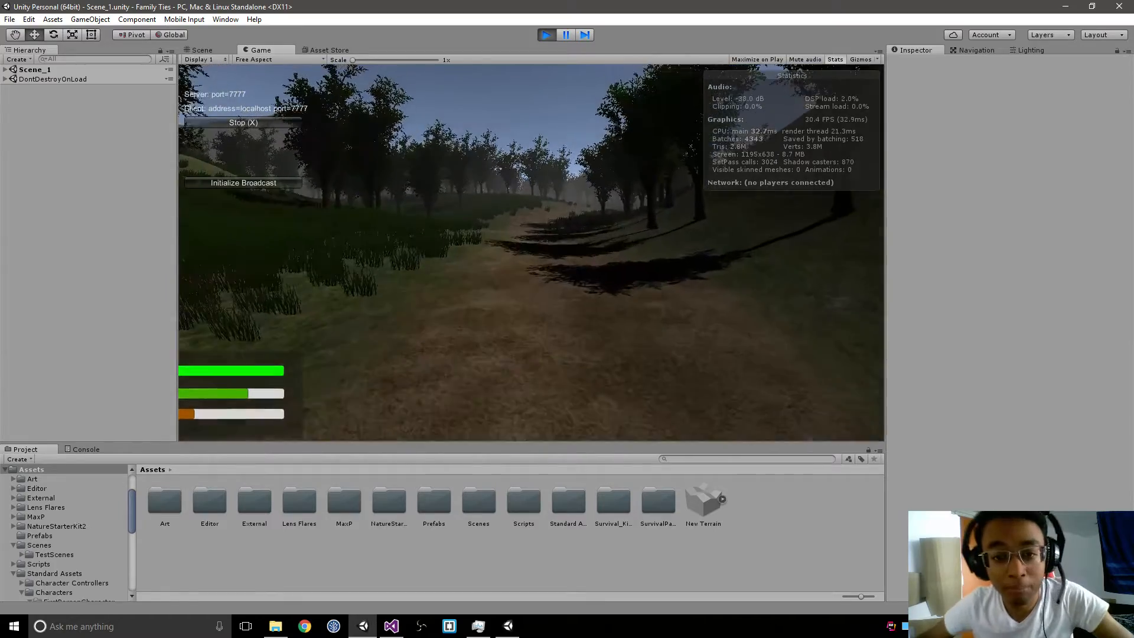
pyautogui.press('w')
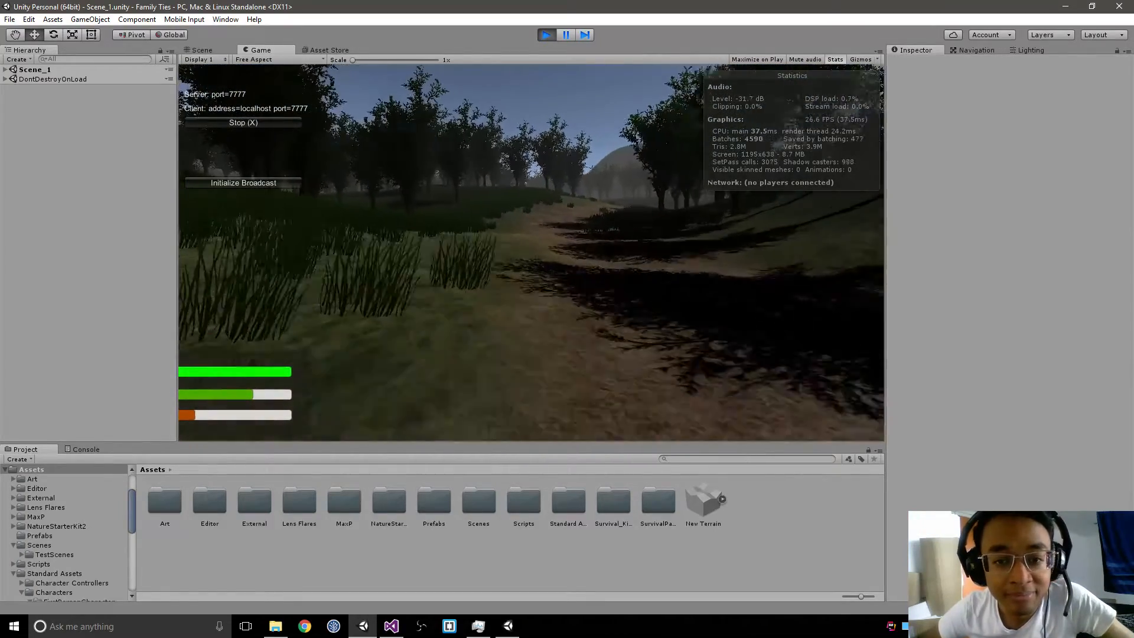
pyautogui.press('w')
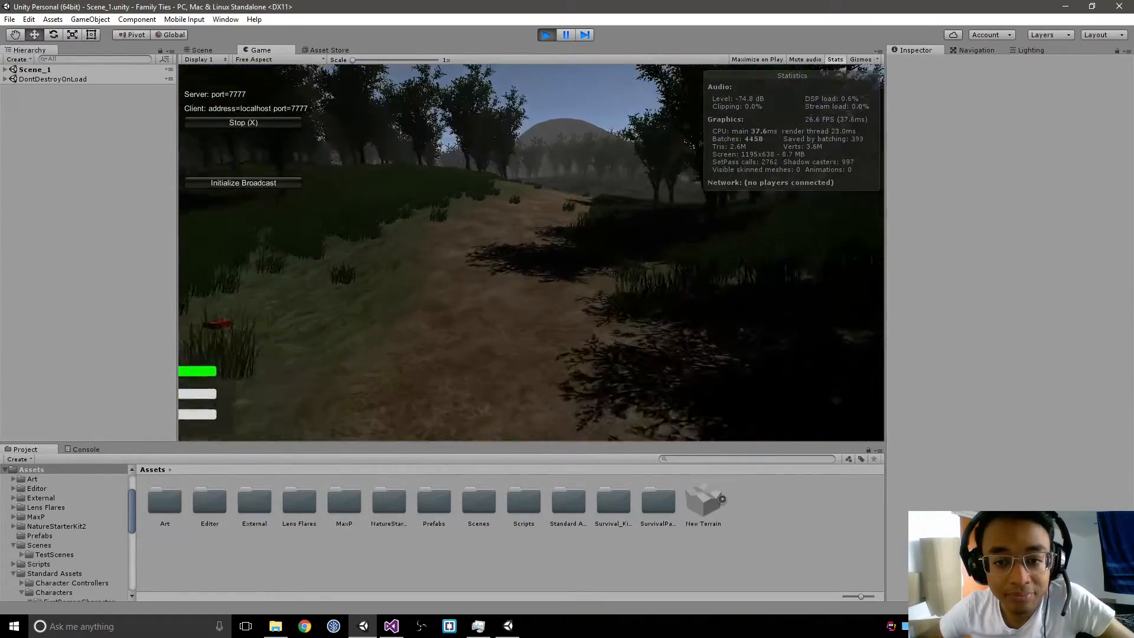
pyautogui.press('w')
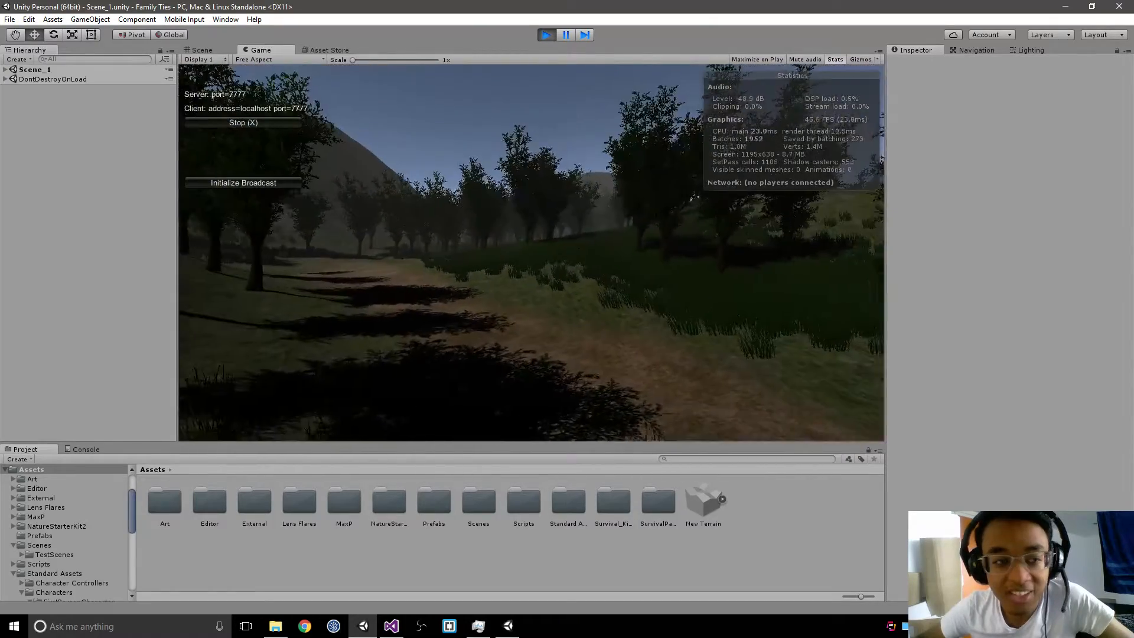
pyautogui.press('w')
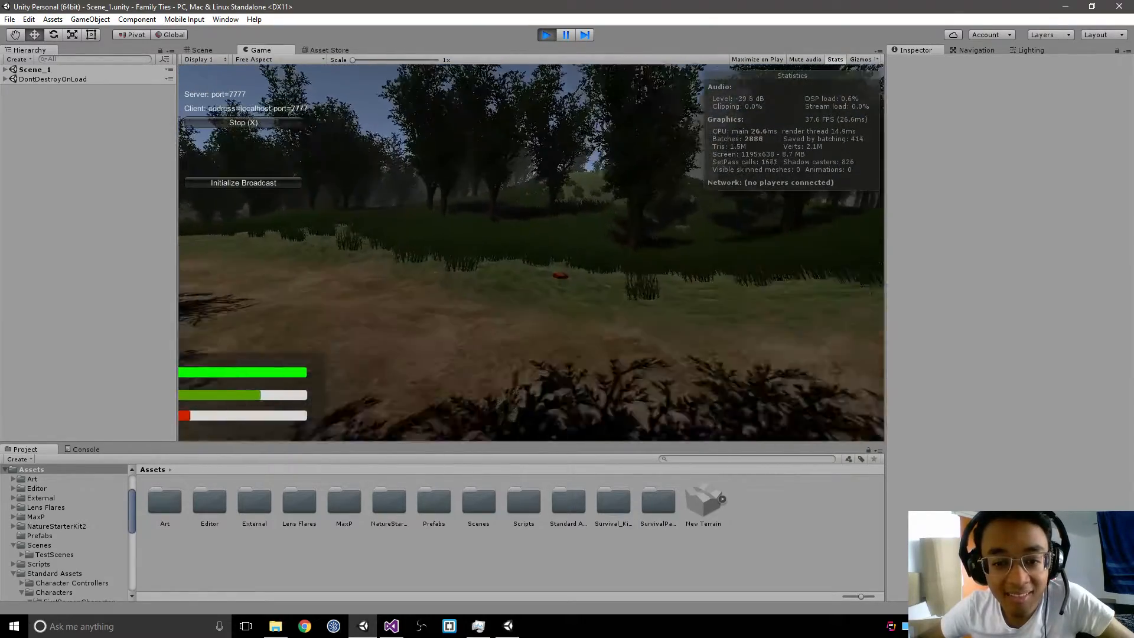
pyautogui.press('w')
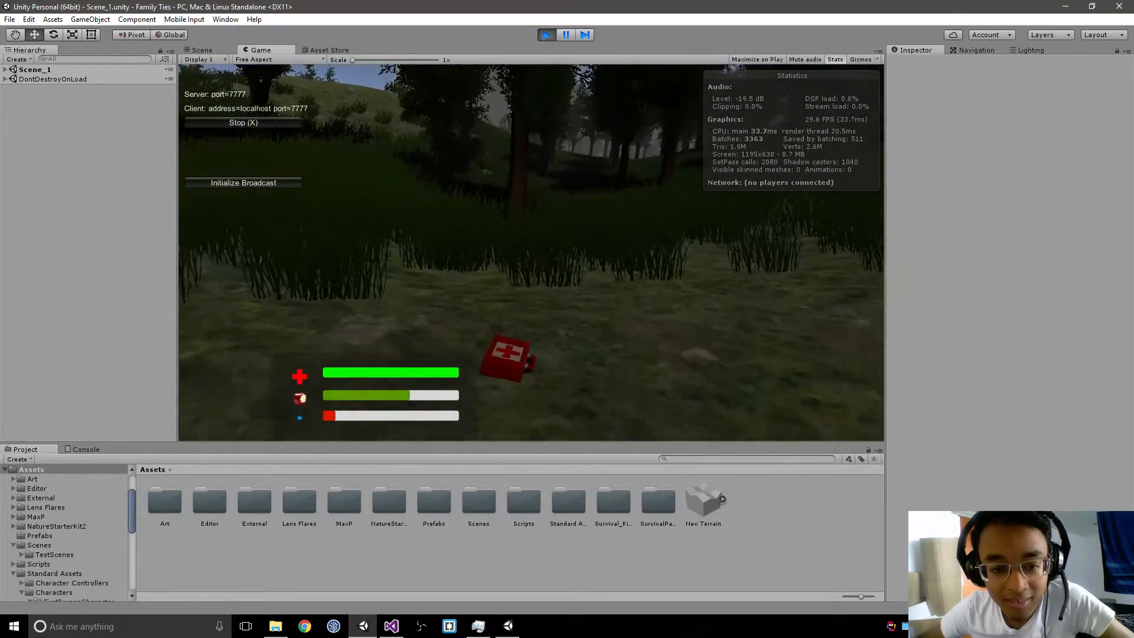
pyautogui.press('w')
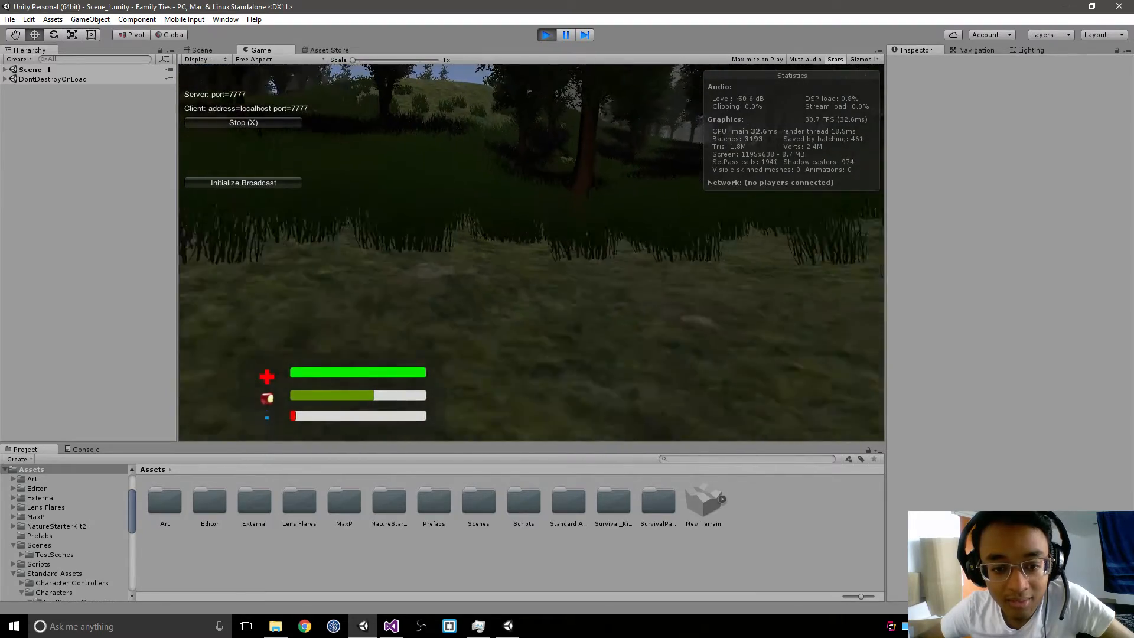
pyautogui.press('s')
# Step: Switch to the Family Ties build and walk the client player forward and back to check its own camera view
pyautogui.hotkey('alt', 'Tab')
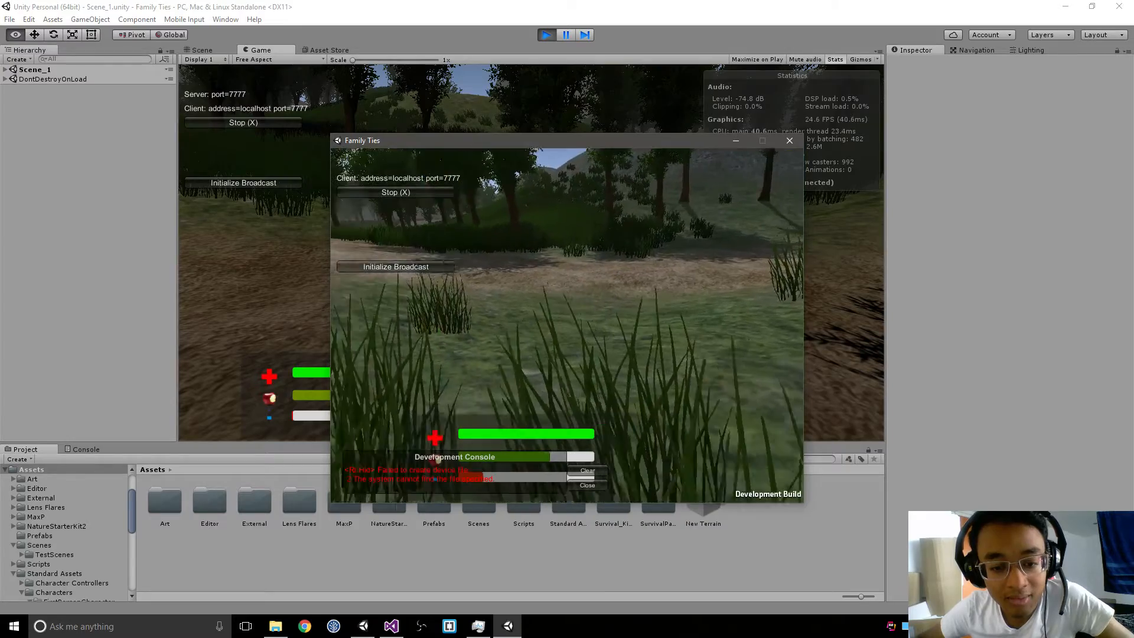
pyautogui.press('w')
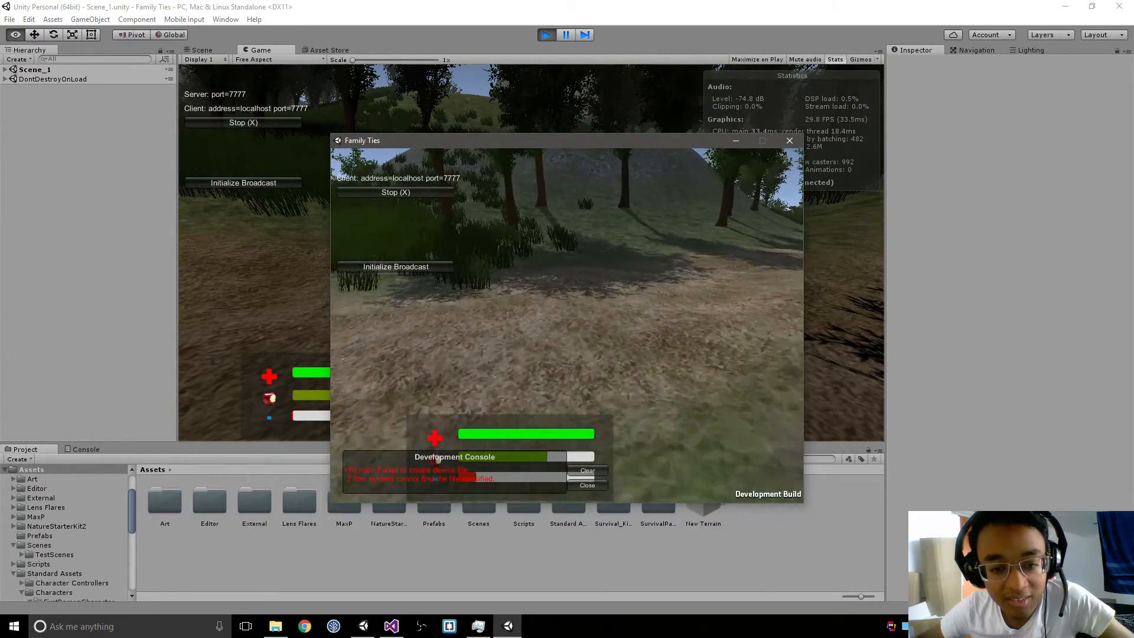
pyautogui.press('s')
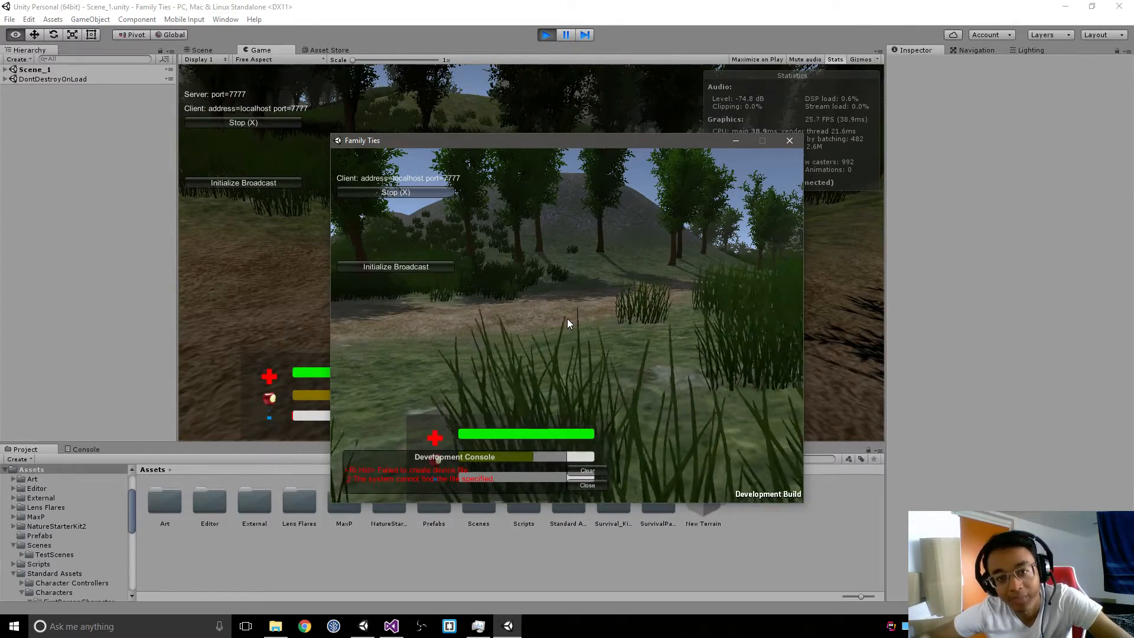
# Step: Return to the Unity editor, release the captured cursor, and stop Play mode
pyautogui.hotkey('alt', 'Tab')
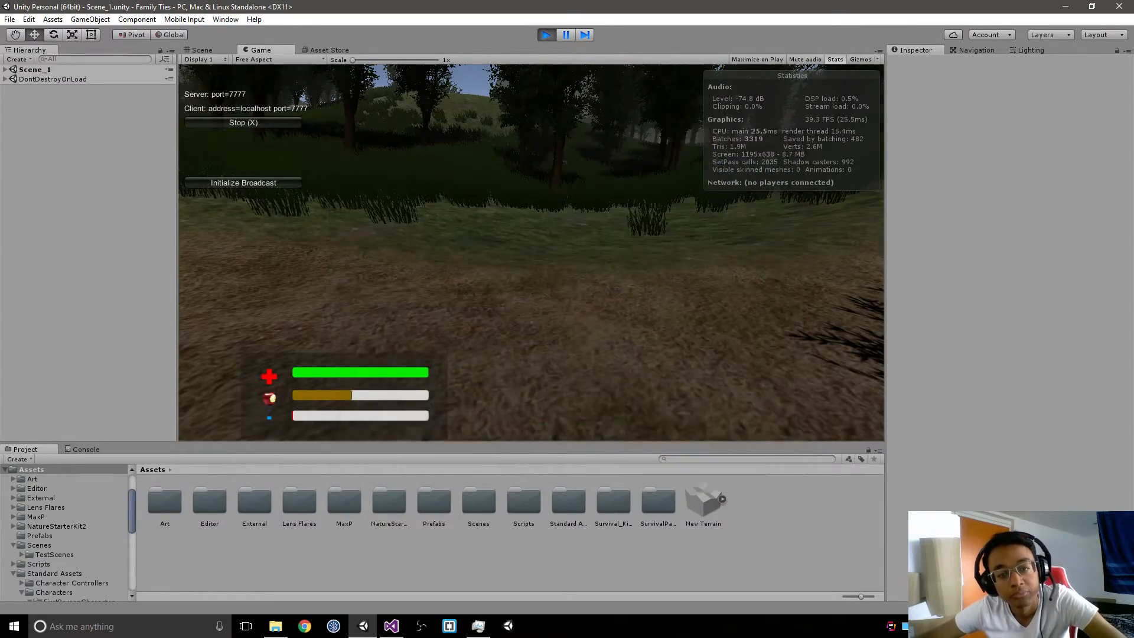
pyautogui.press('Escape')
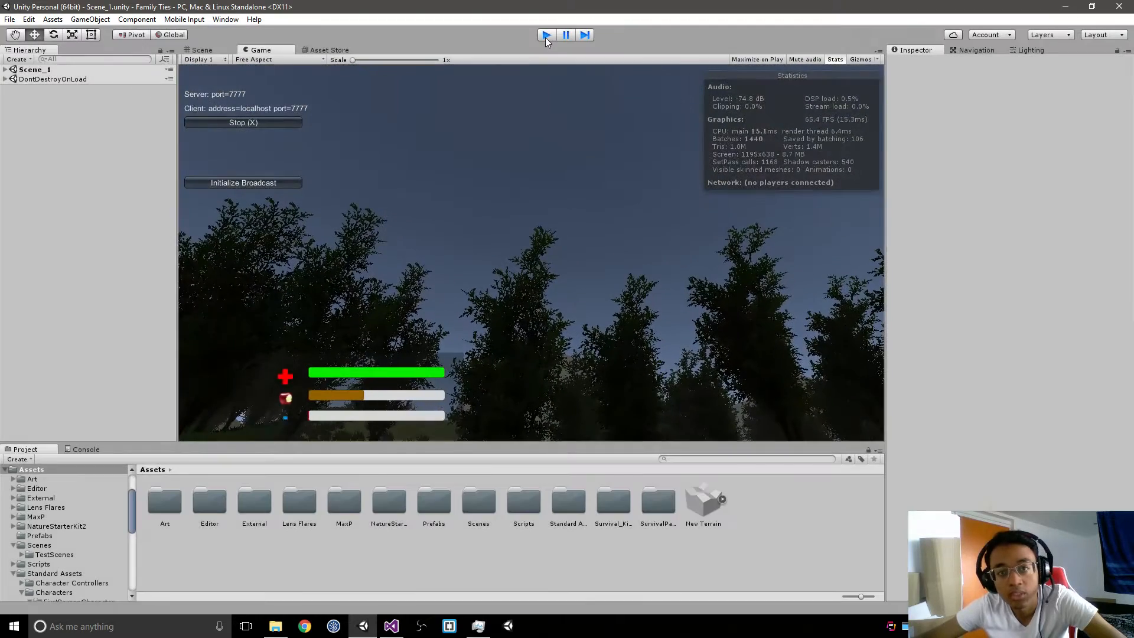
pyautogui.click(546, 35)
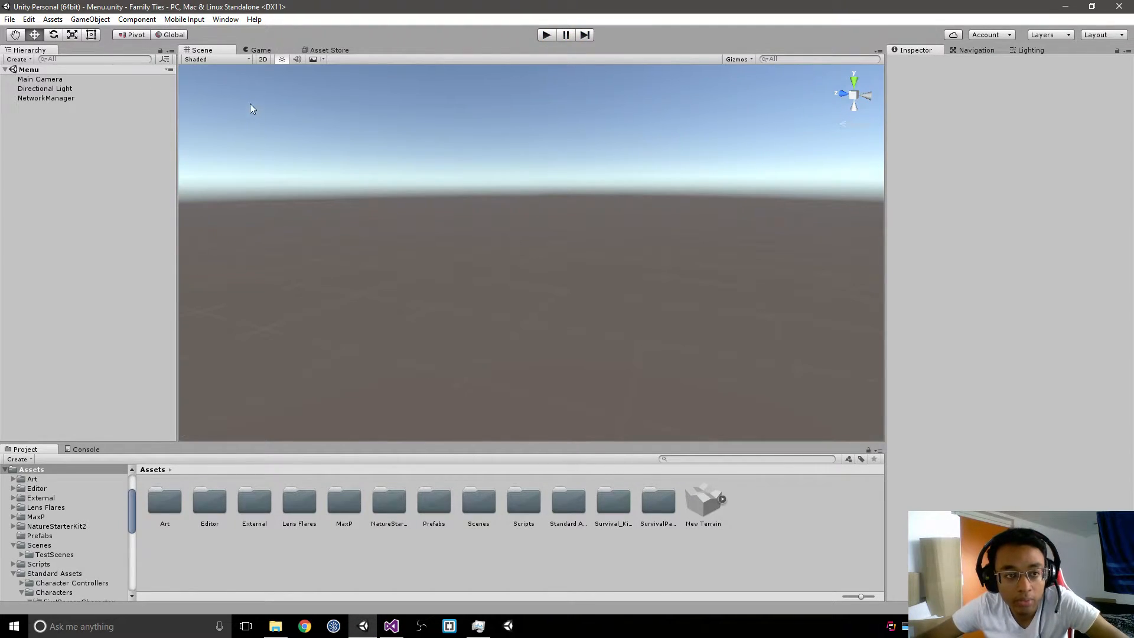
# Step: Open the Asset Store and filter the 3D Models/Characters/Humanoids category to free assets only
pyautogui.click(329, 49)
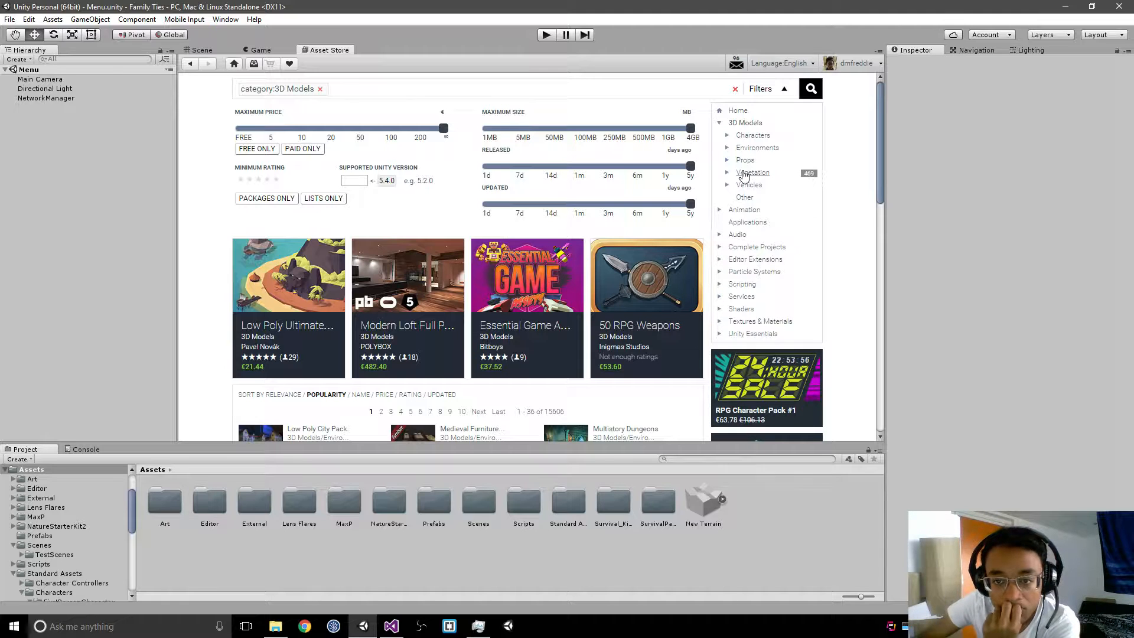
pyautogui.click(753, 135)
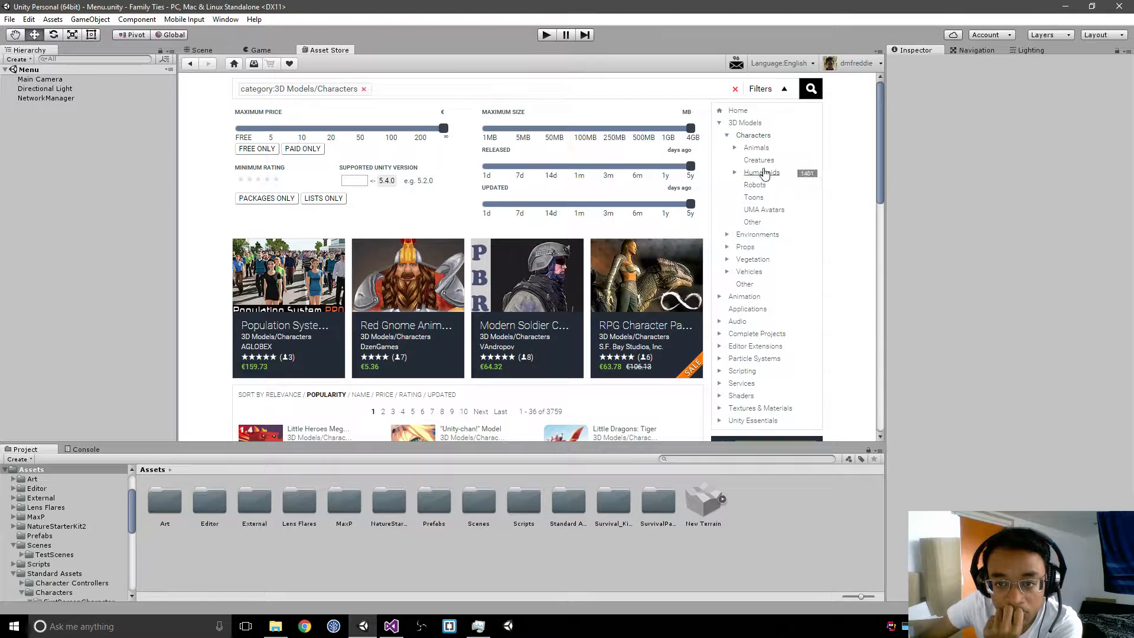
pyautogui.click(763, 173)
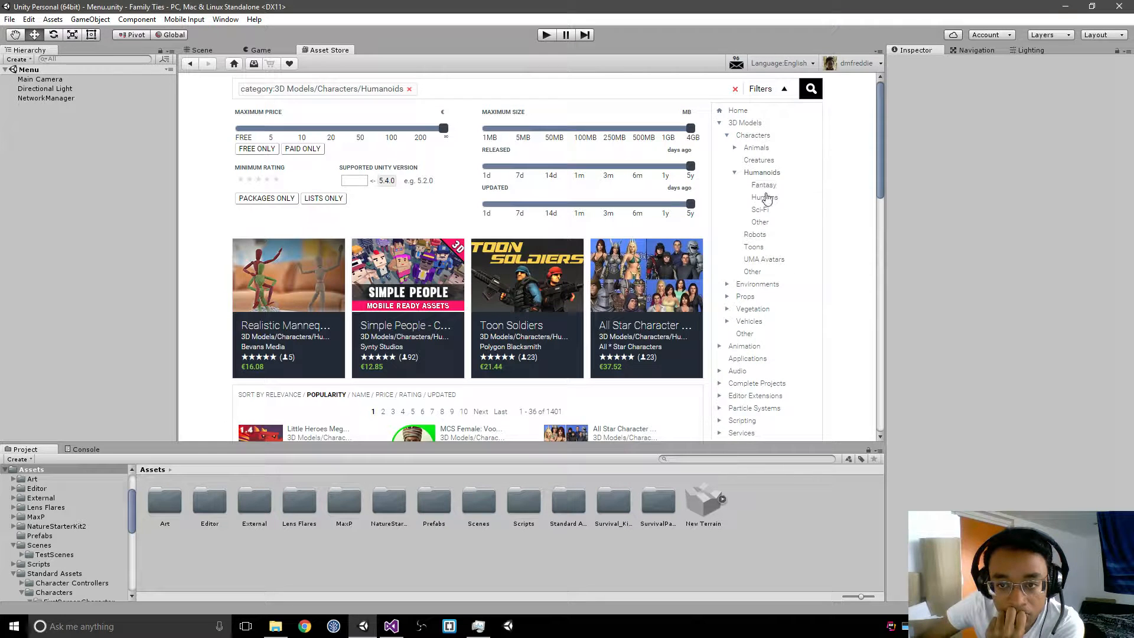
pyautogui.scroll(-1, 587, 214)
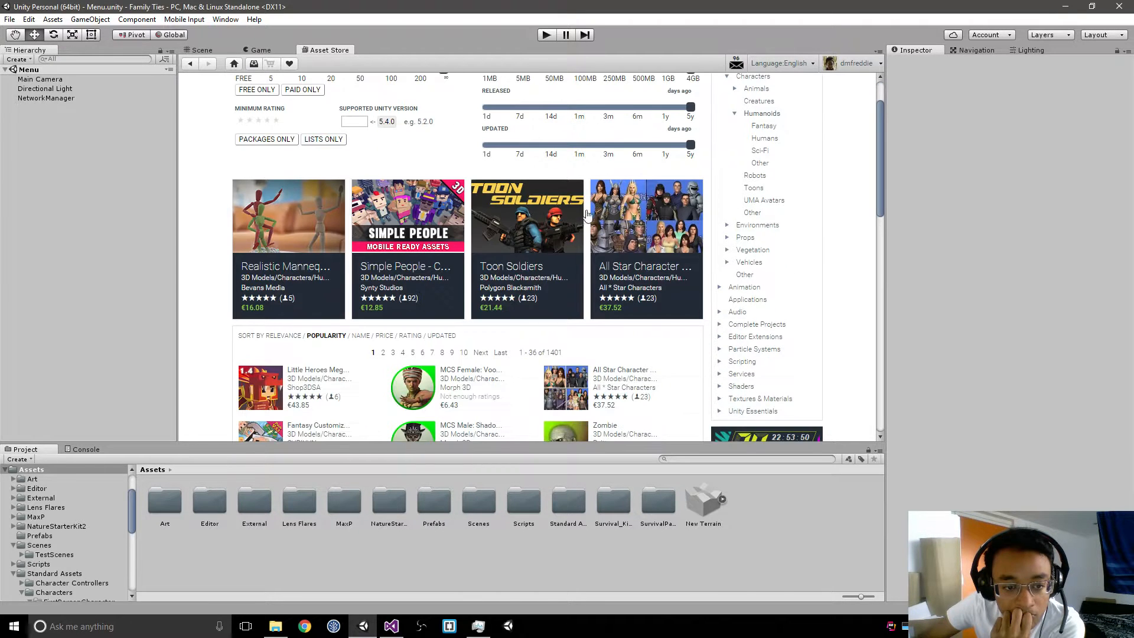
pyautogui.click(260, 90)
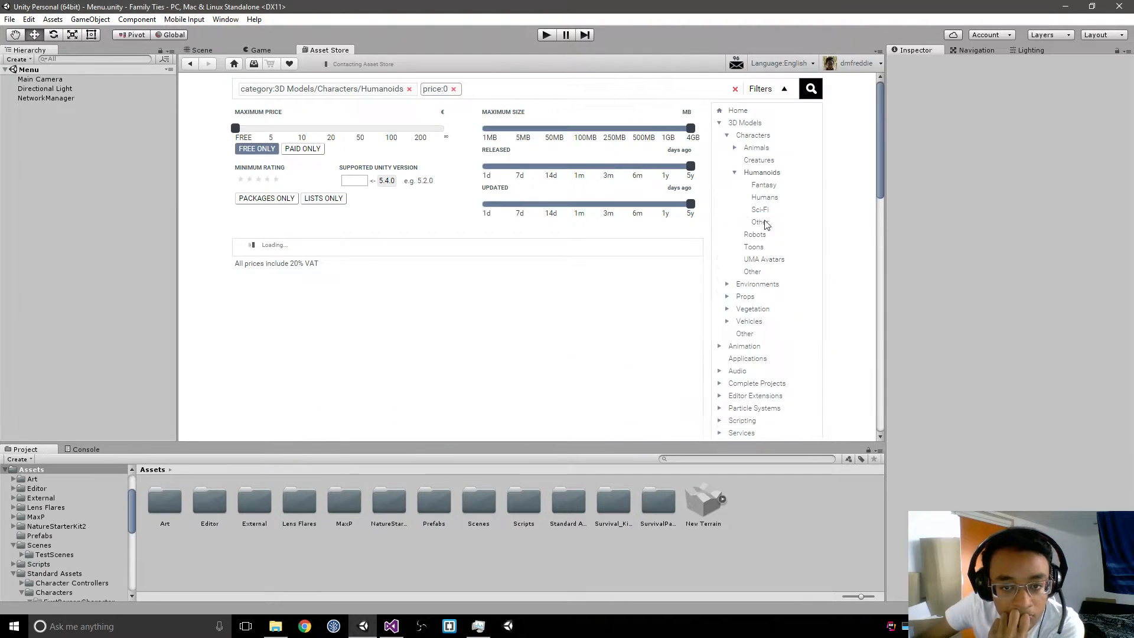
# Step: Look through both result pages of free humanoid characters for a suitable player model
pyautogui.scroll(-1, 833, 234)
pyautogui.scroll(-1, 835, 233)
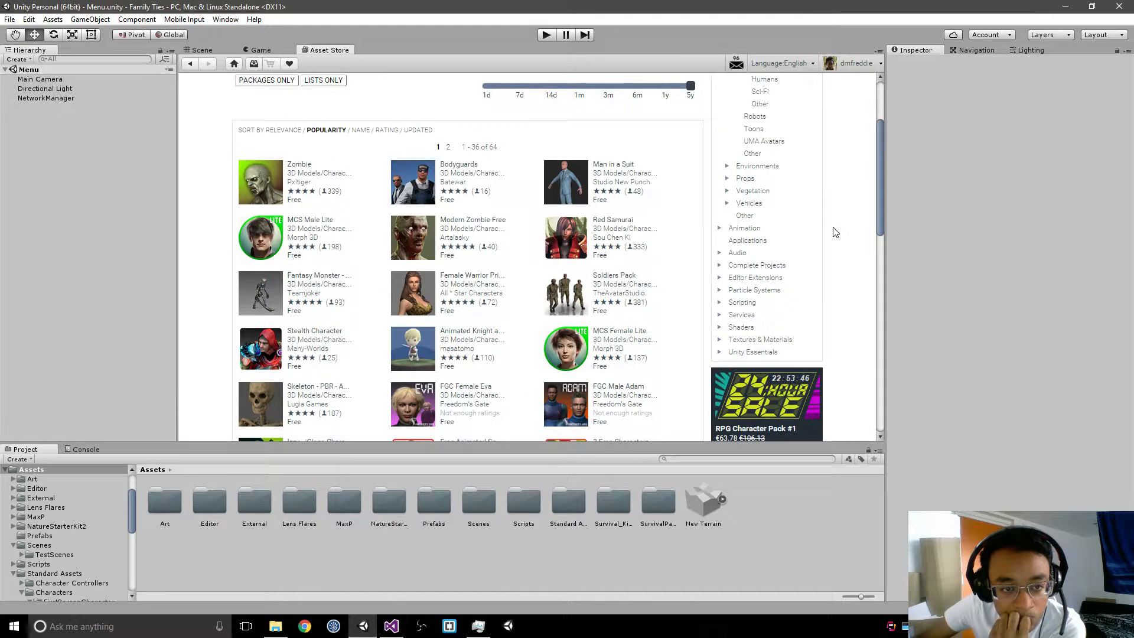
pyautogui.scroll(-1, 835, 232)
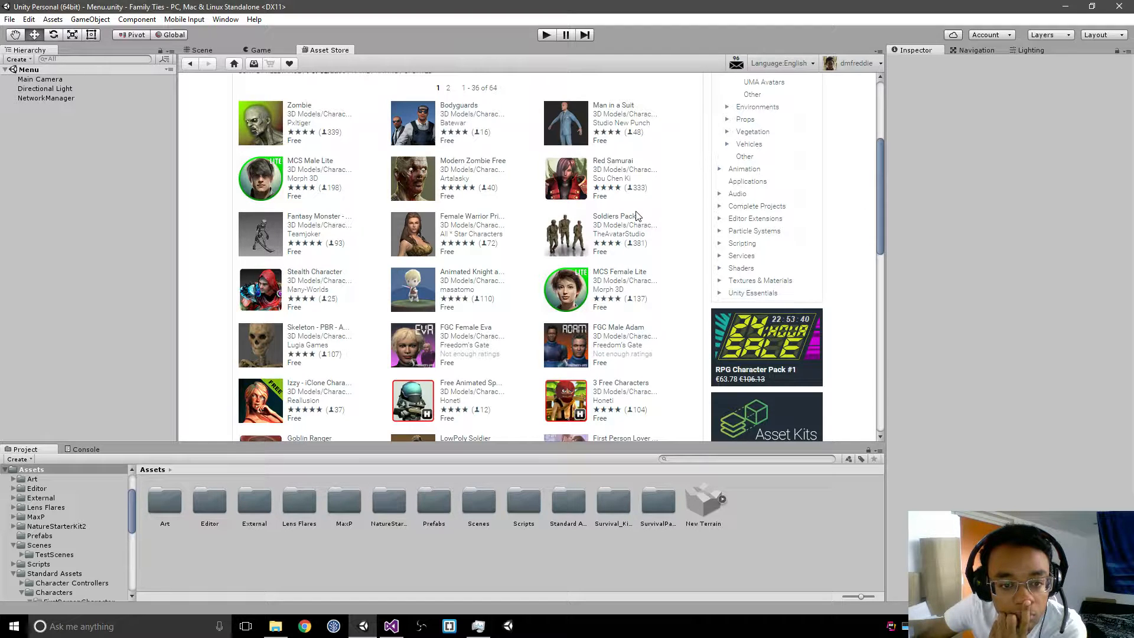
pyautogui.scroll(-2, 637, 216)
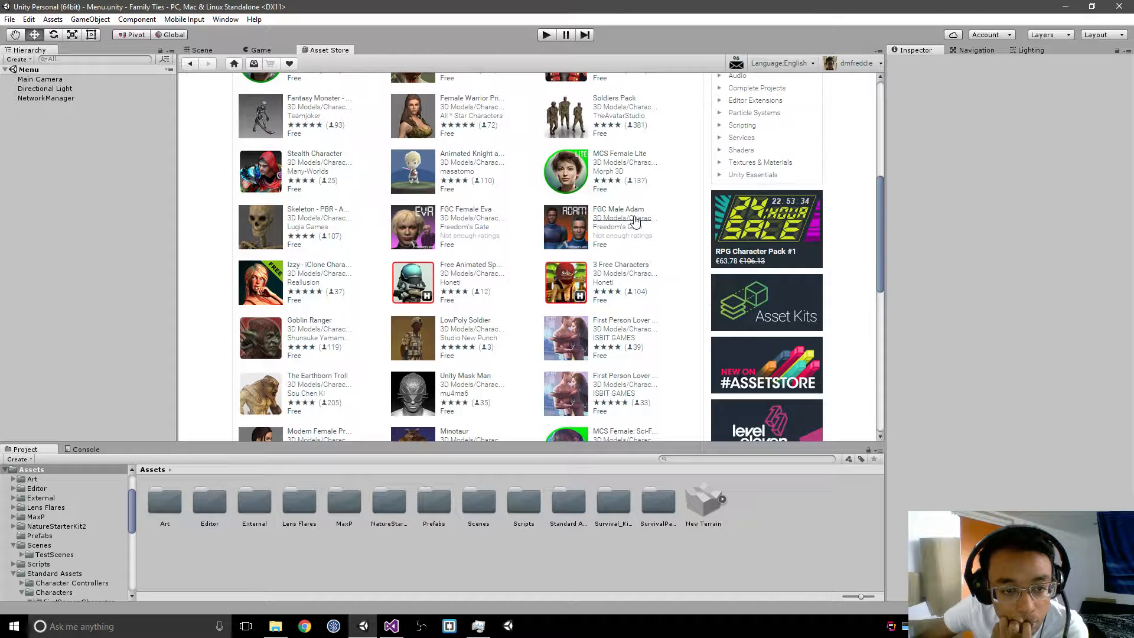
pyautogui.scroll(-1, 635, 223)
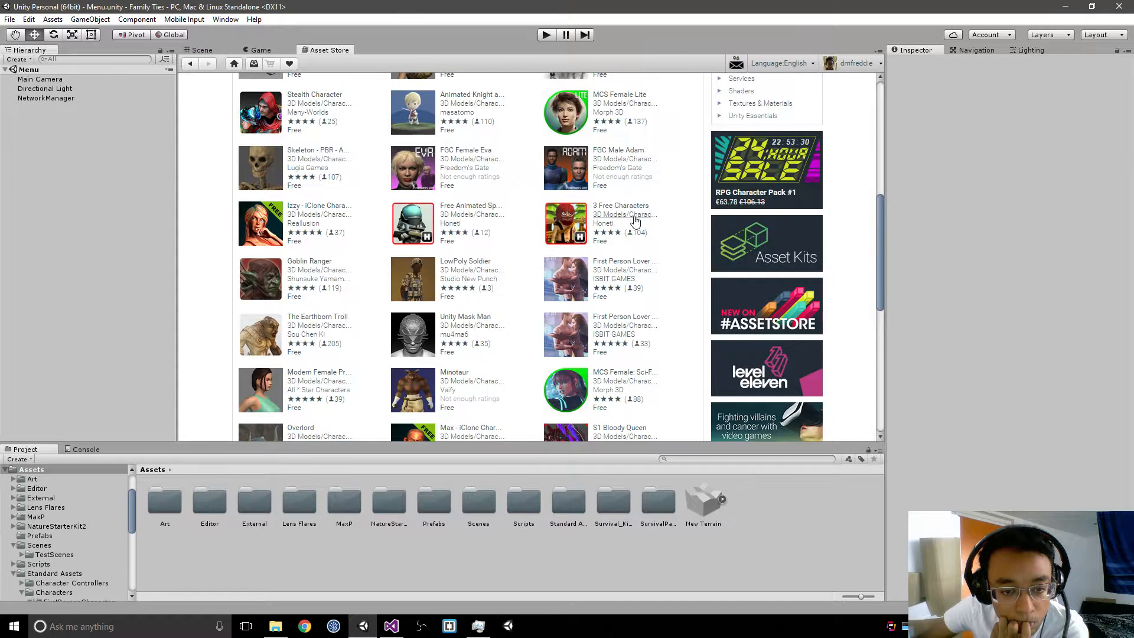
pyautogui.scroll(-2, 635, 221)
pyautogui.scroll(-1, 636, 221)
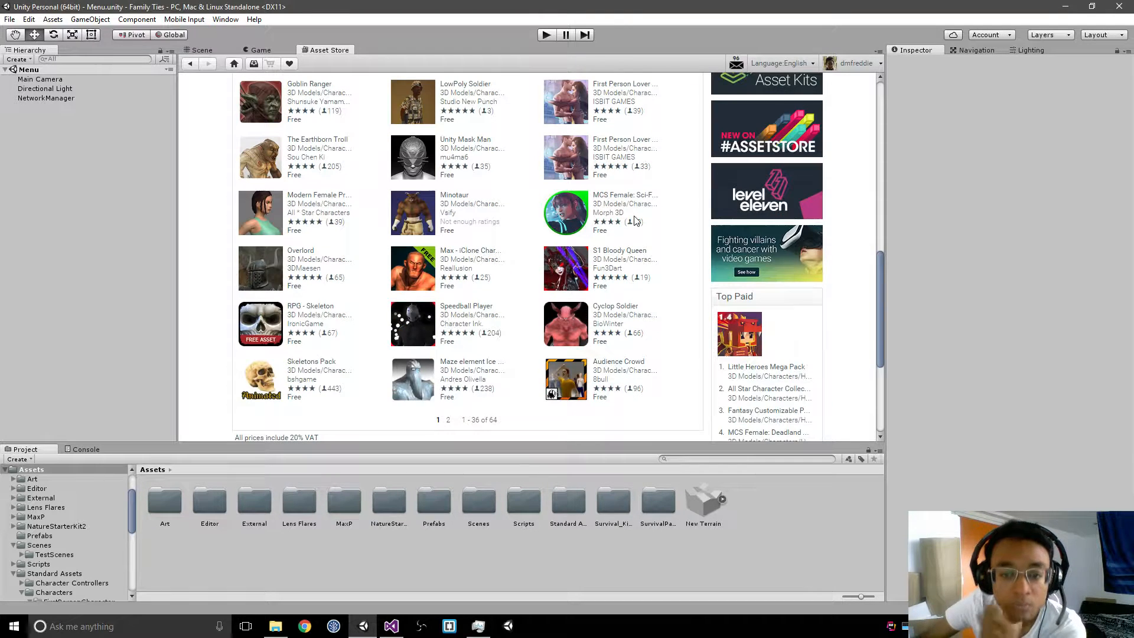
pyautogui.click(448, 420)
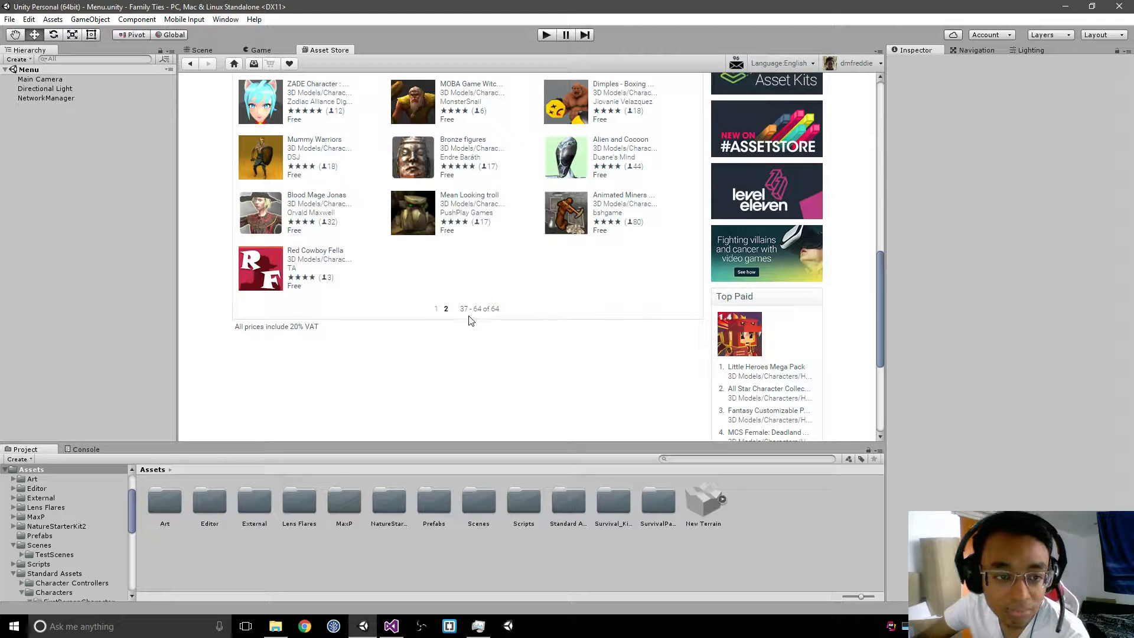
pyautogui.click(436, 309)
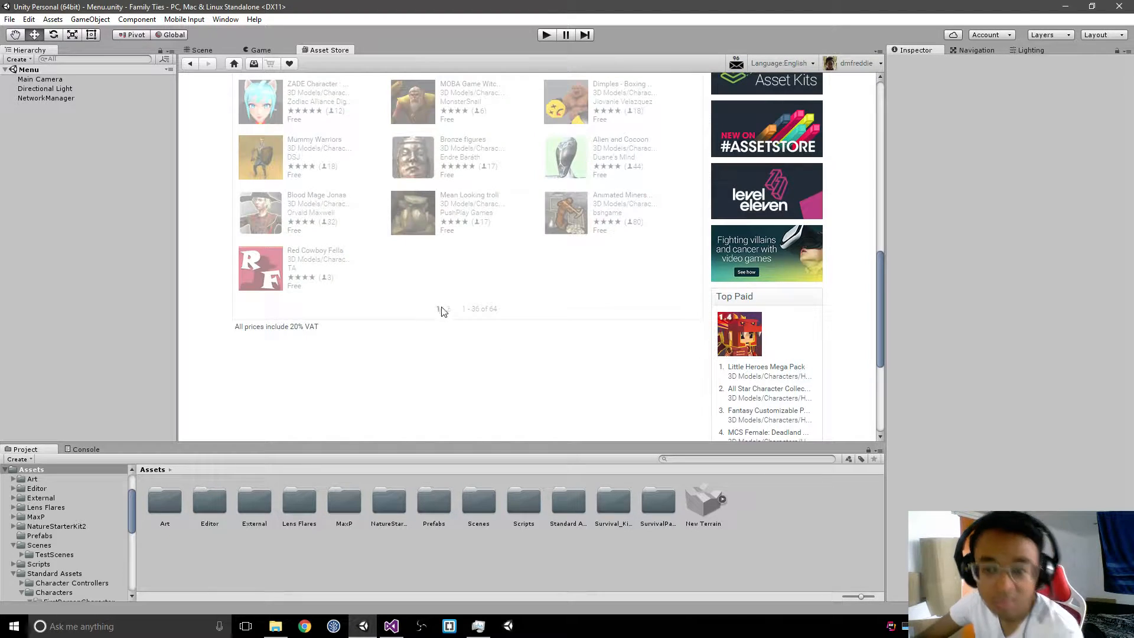
pyautogui.scroll(5, 390, 361)
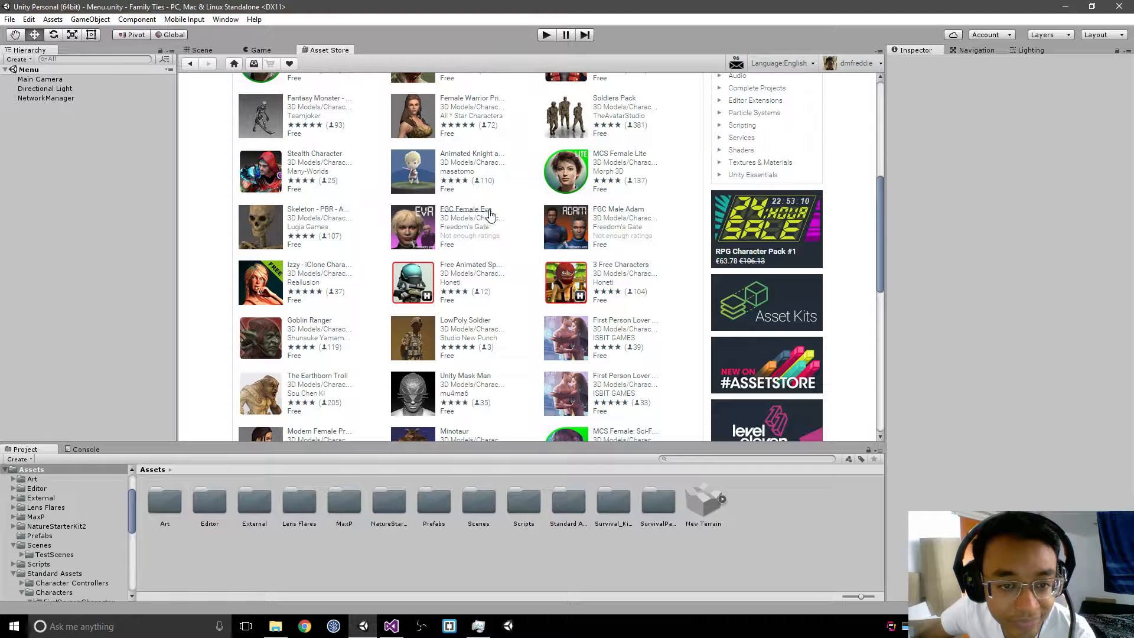
pyautogui.scroll(2, 490, 215)
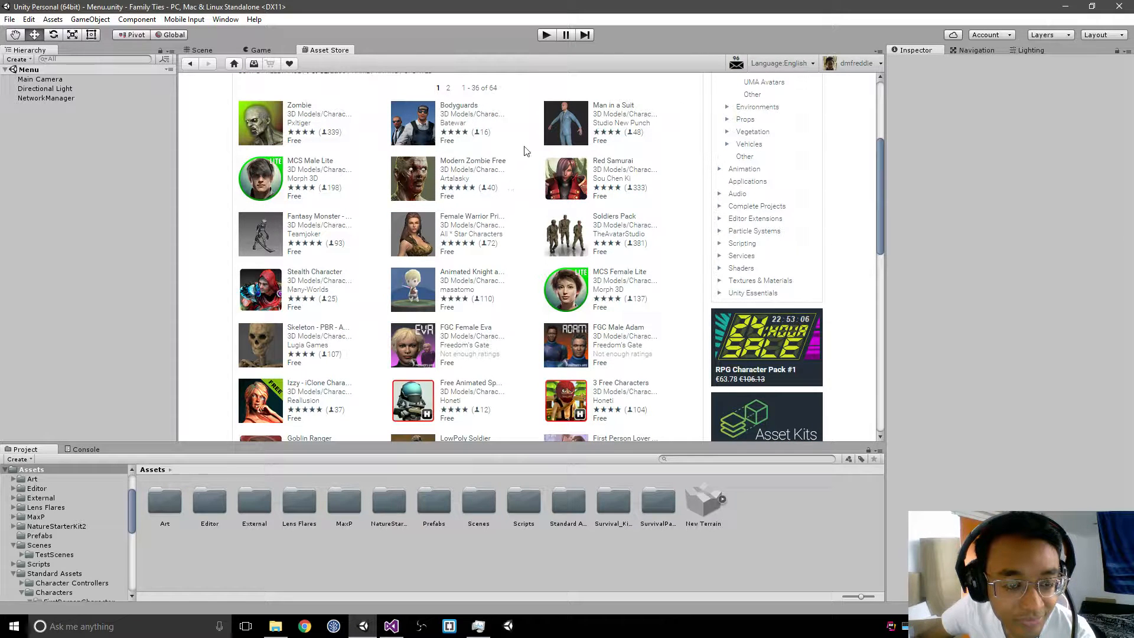
# Step: Open the MCS Male Lite asset and read its description, included items and product details
pyautogui.click(324, 165)
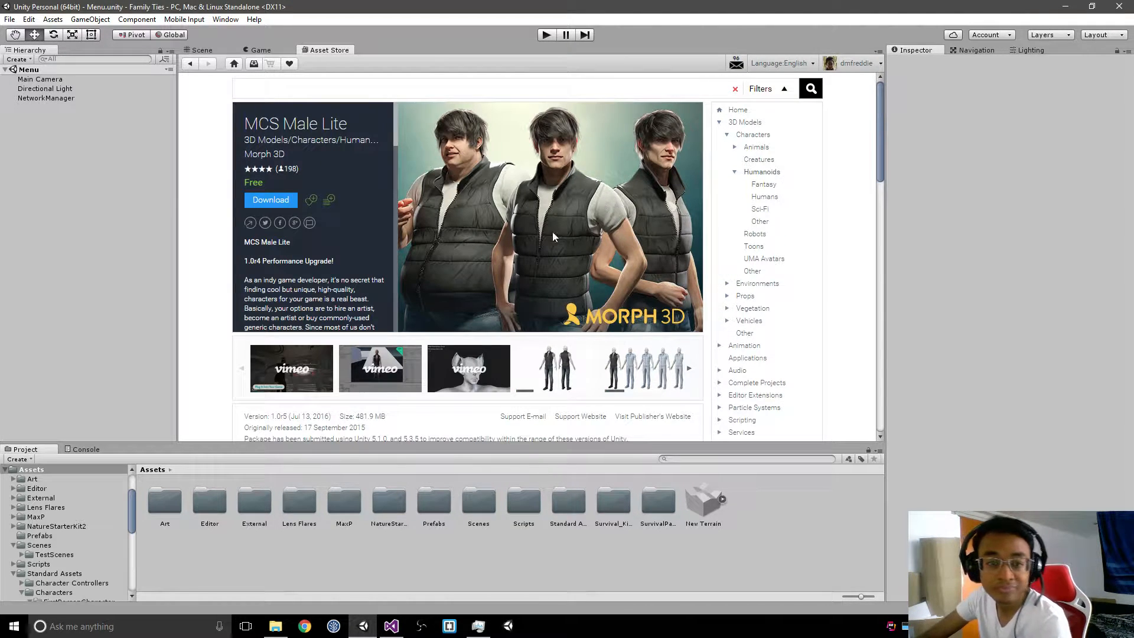
pyautogui.scroll(-1, 362, 226)
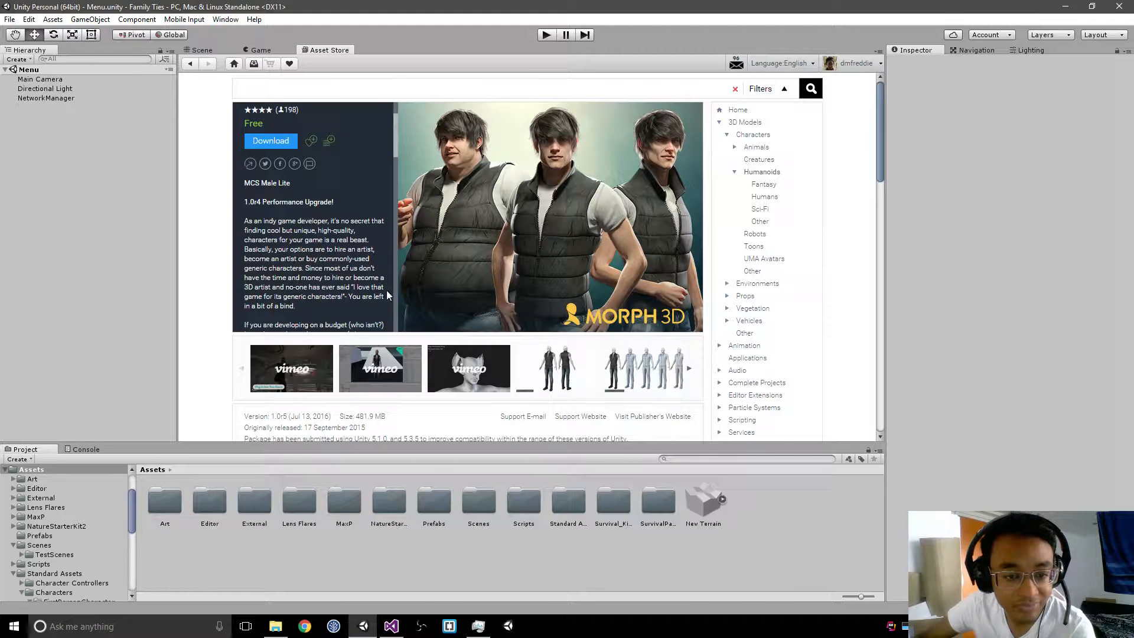
pyautogui.scroll(-1, 375, 270)
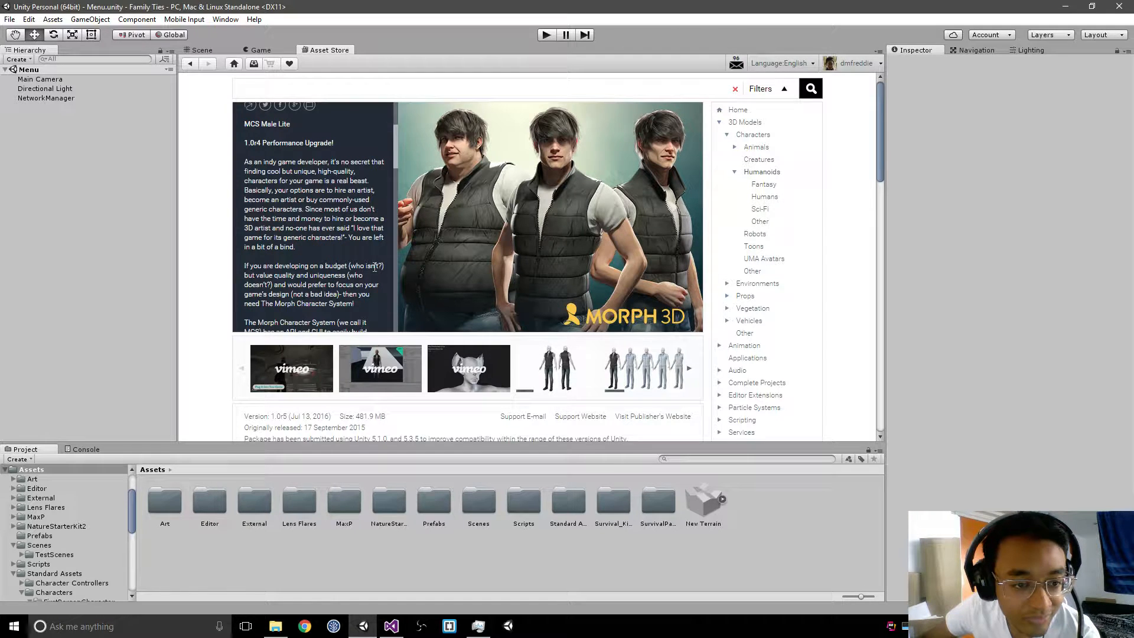
pyautogui.scroll(-1, 374, 268)
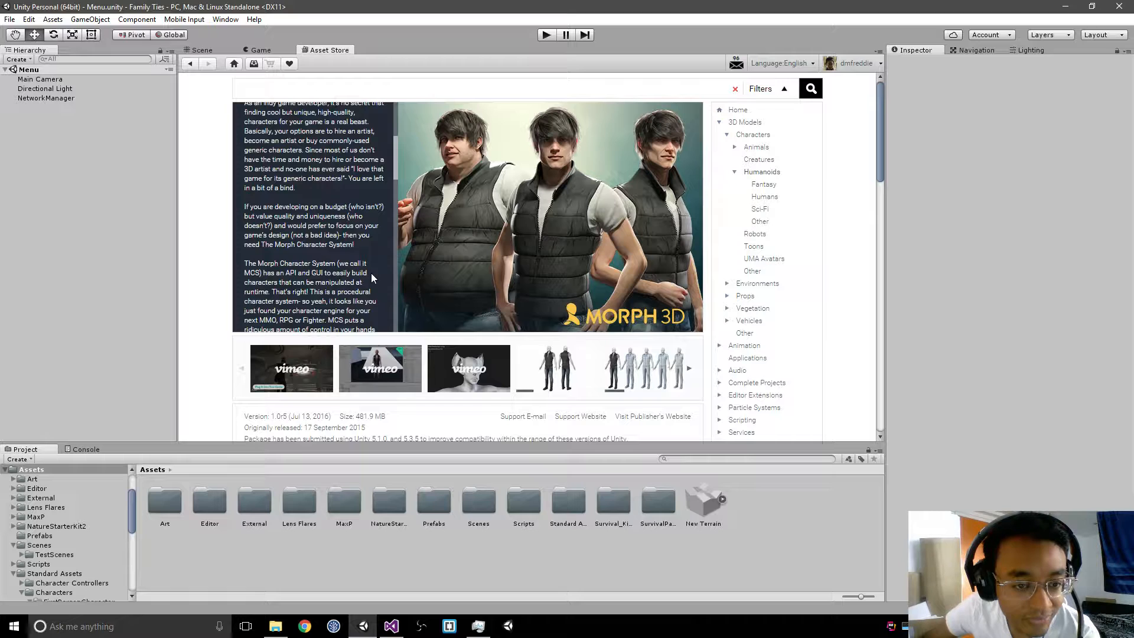
pyautogui.scroll(-2, 371, 273)
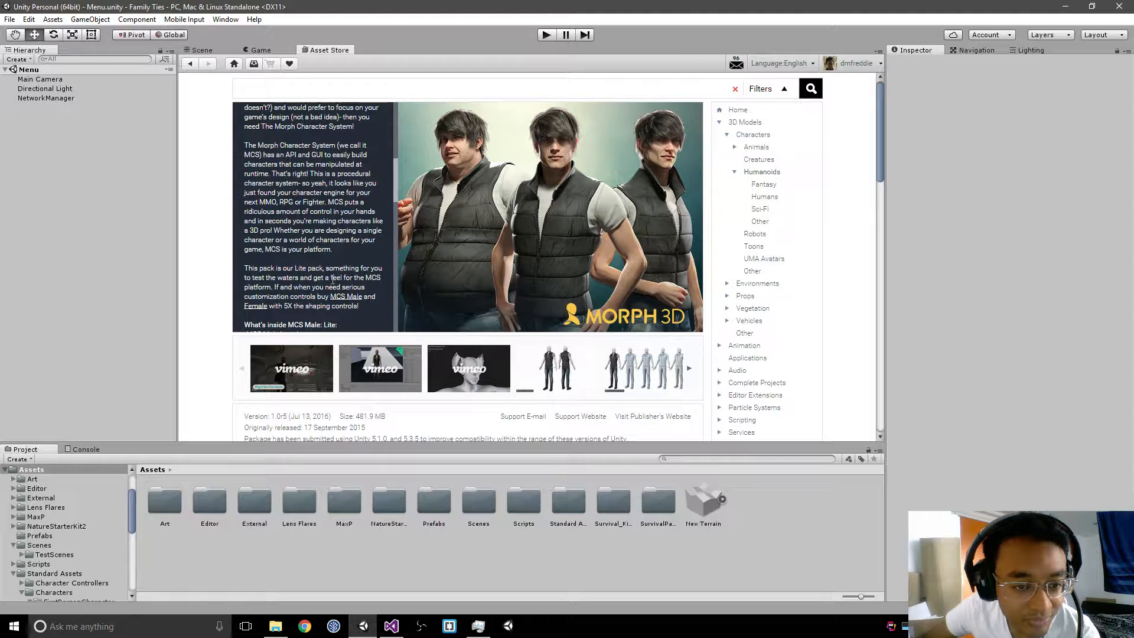
pyautogui.scroll(-1, 307, 289)
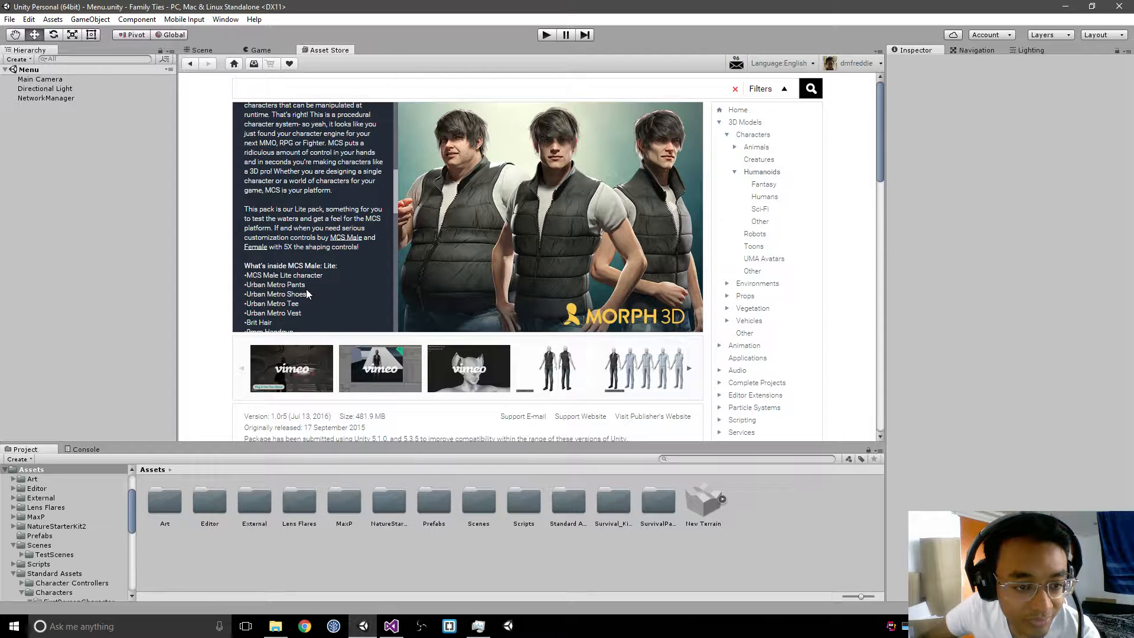
pyautogui.scroll(-1, 307, 293)
pyautogui.scroll(-1, 285, 232)
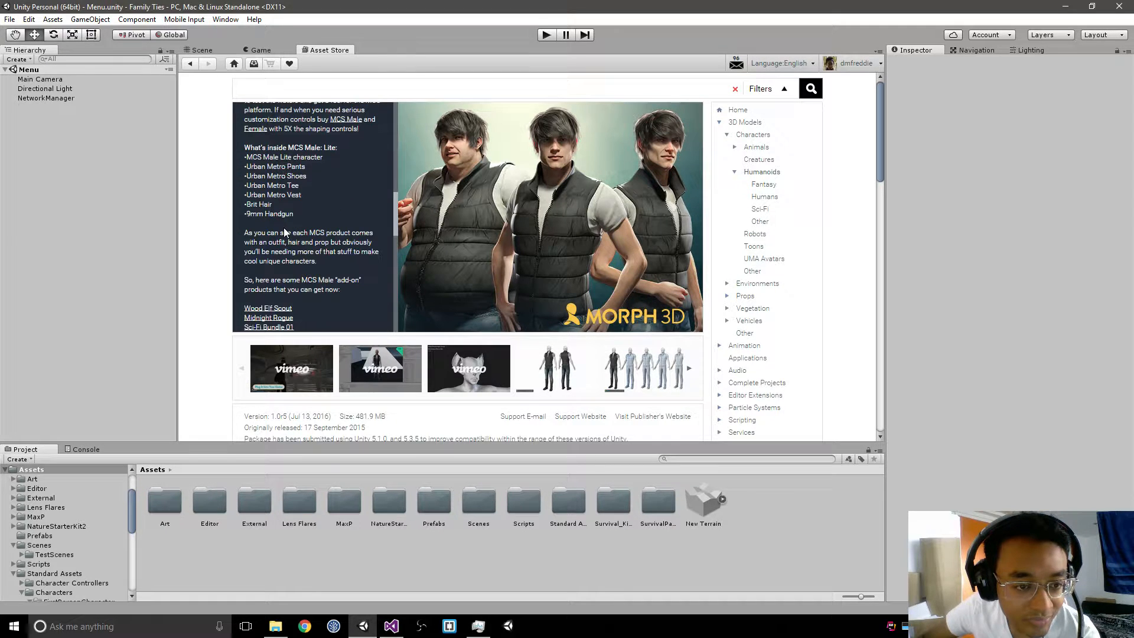
pyautogui.scroll(-1, 299, 237)
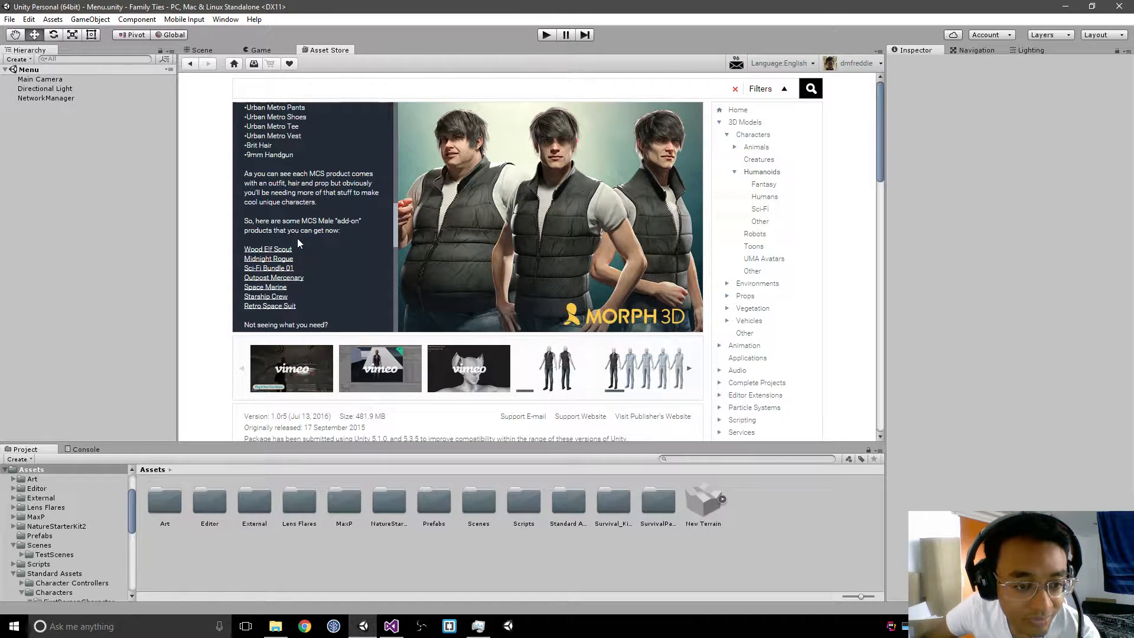
pyautogui.scroll(-2, 303, 242)
pyautogui.scroll(-1, 302, 242)
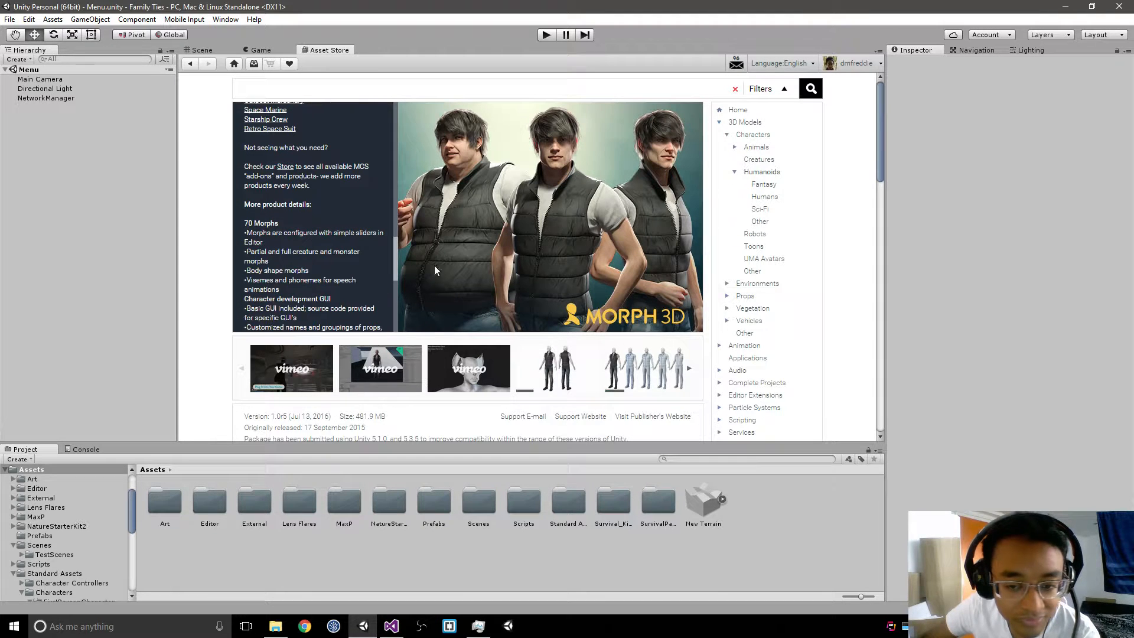
# Step: Enlarge the MCS Male Lite body-shape preview image, then start downloading the package and check its progress
pyautogui.click(647, 366)
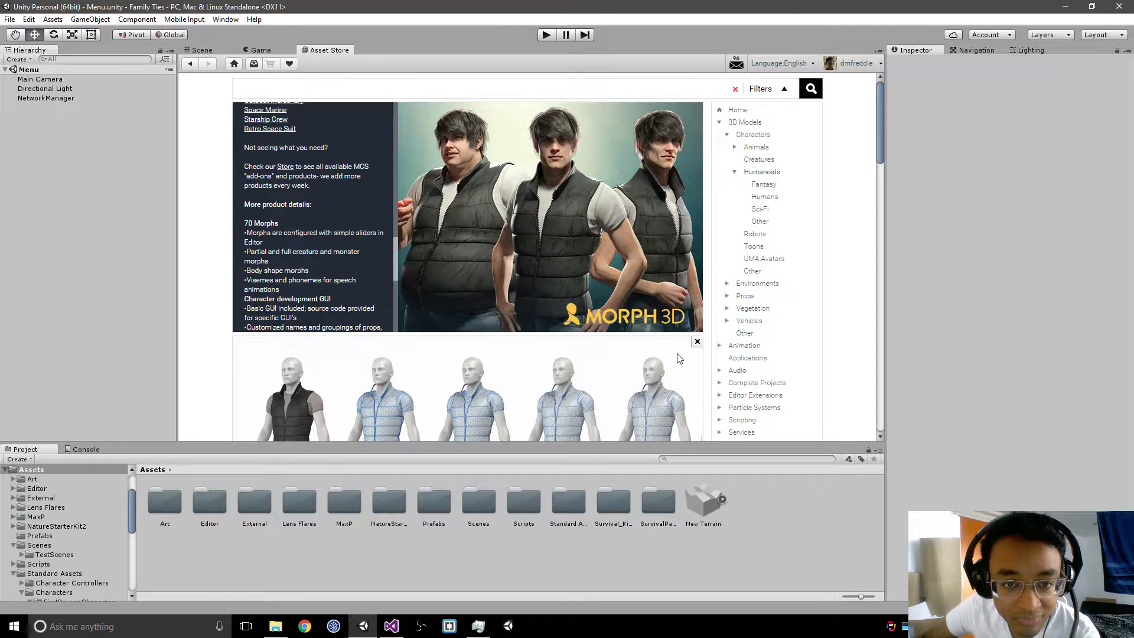
pyautogui.scroll(-3, 679, 357)
pyautogui.scroll(3, 655, 299)
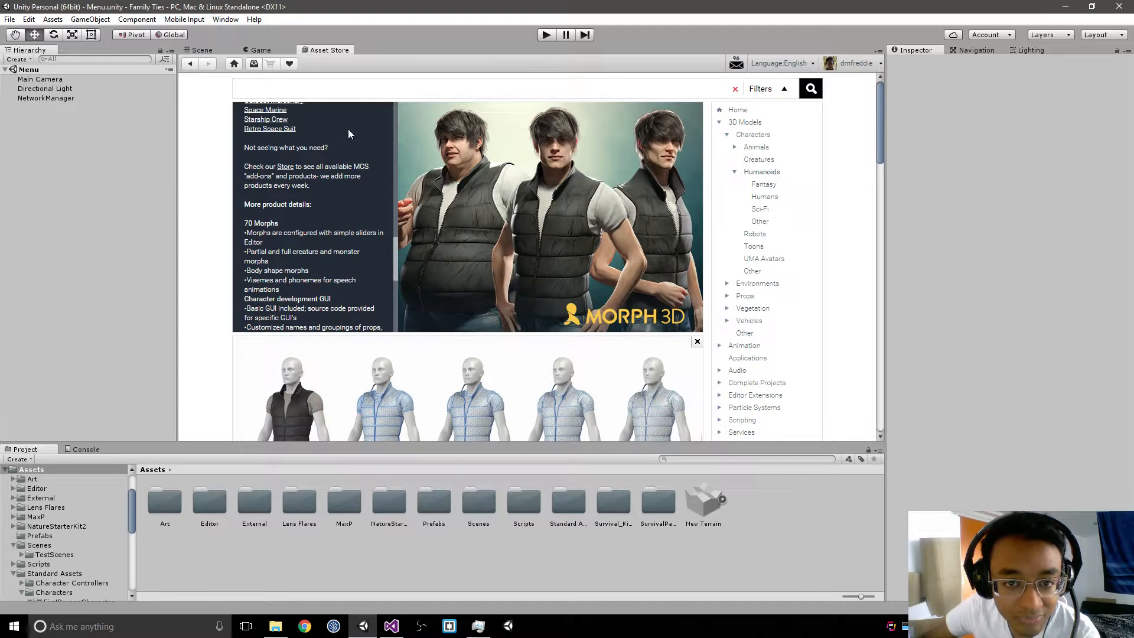
pyautogui.scroll(3, 319, 161)
pyautogui.scroll(3, 319, 161)
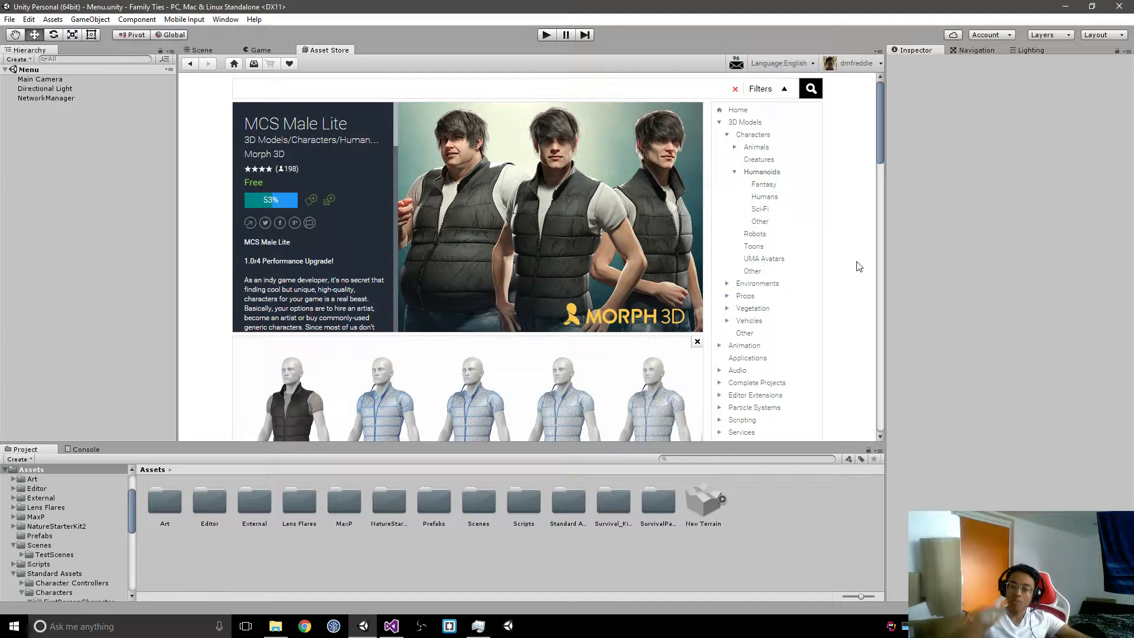
pyautogui.click(207, 50)
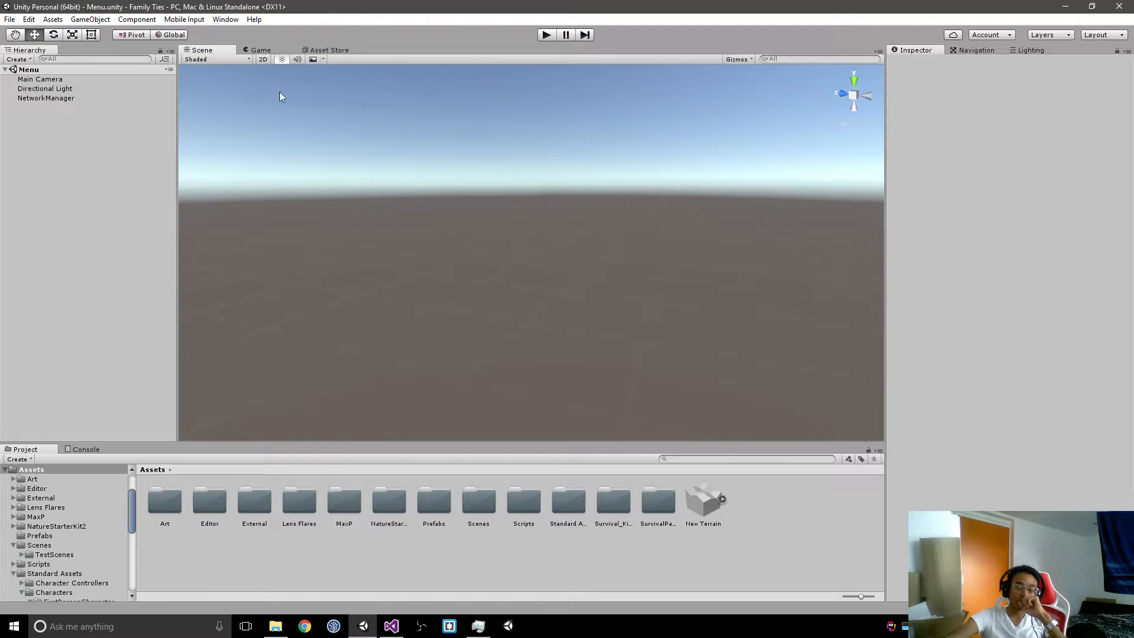
pyautogui.click(319, 50)
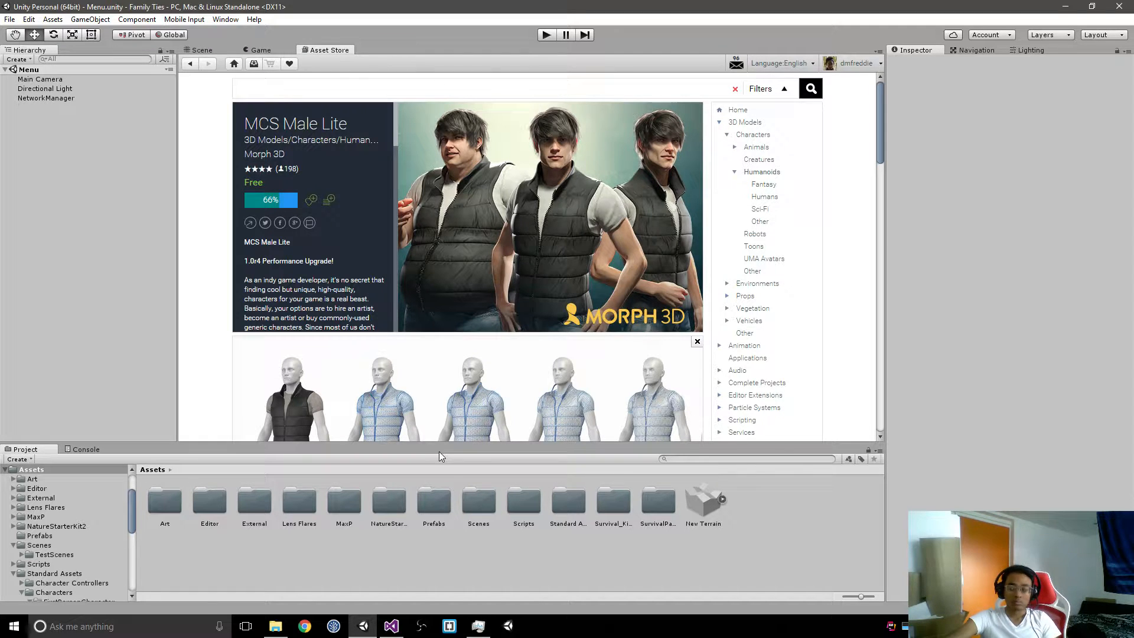
# Step: Open the project's Prefabs folder and examine the PlayerUI prefab's components
pyautogui.doubleClick(436, 502)
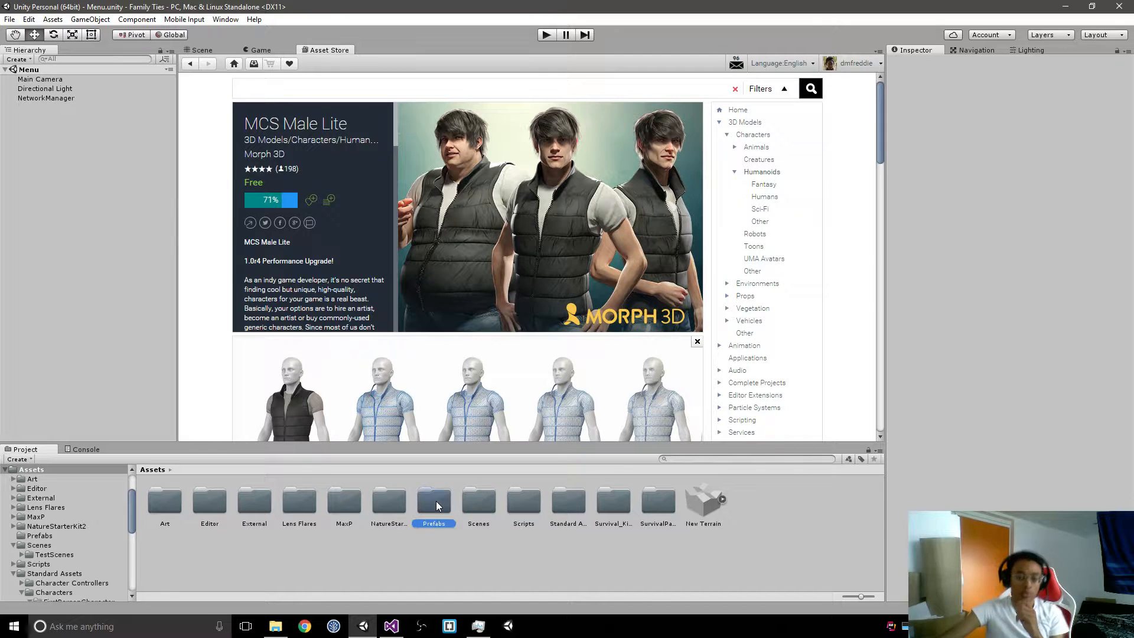
pyautogui.click(273, 500)
pyautogui.click(344, 499)
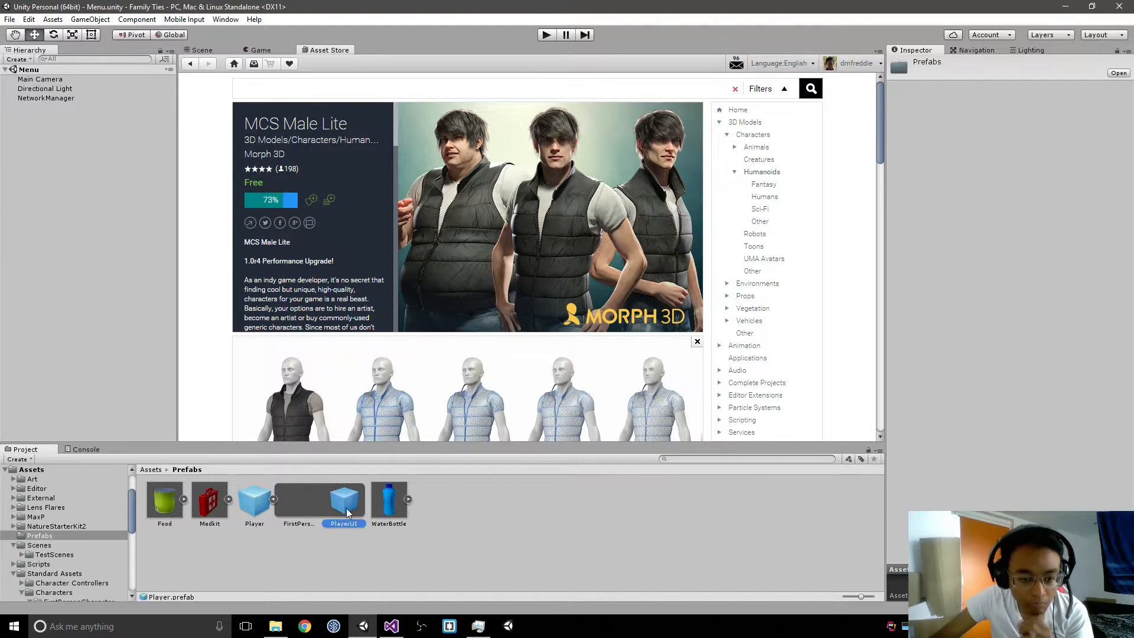
pyautogui.click(961, 52)
pyautogui.click(930, 51)
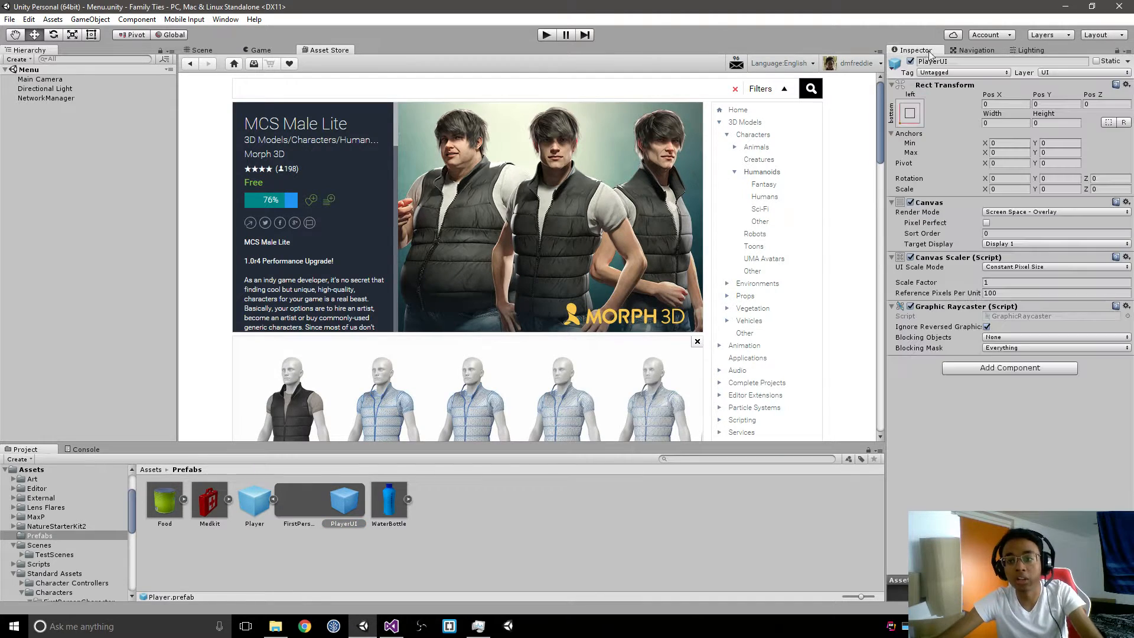
# Step: Switch to Visual Studio and add an empty line after the AudioListener disabling statement in FirstPersonController's !isLocalPlayer block
pyautogui.hotkey('alt', 'Tab')
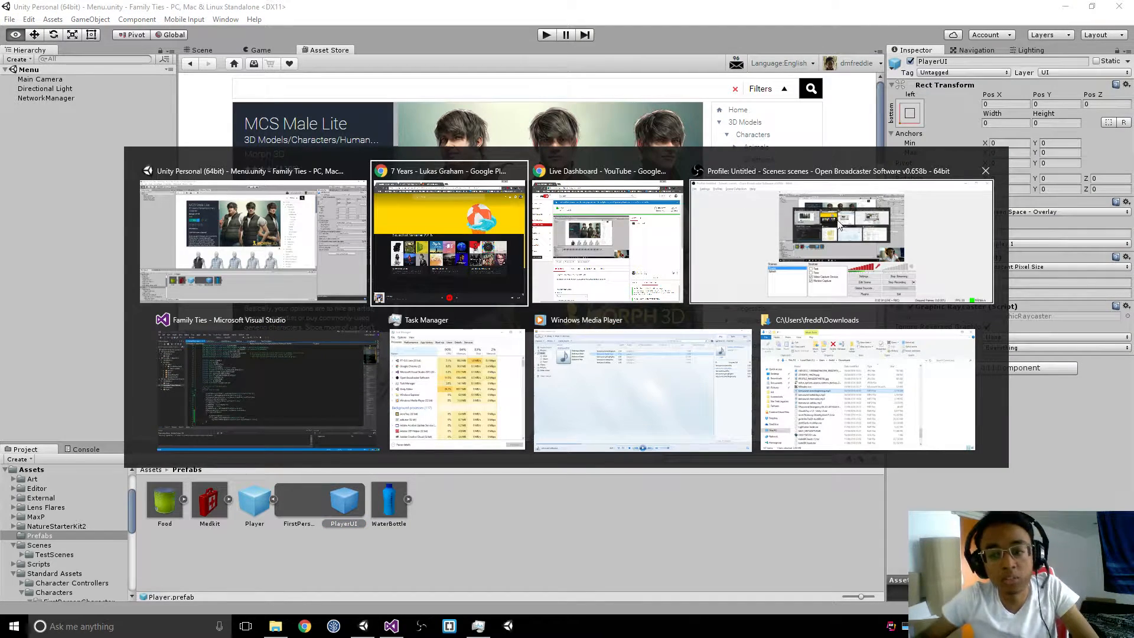
pyautogui.click(277, 401)
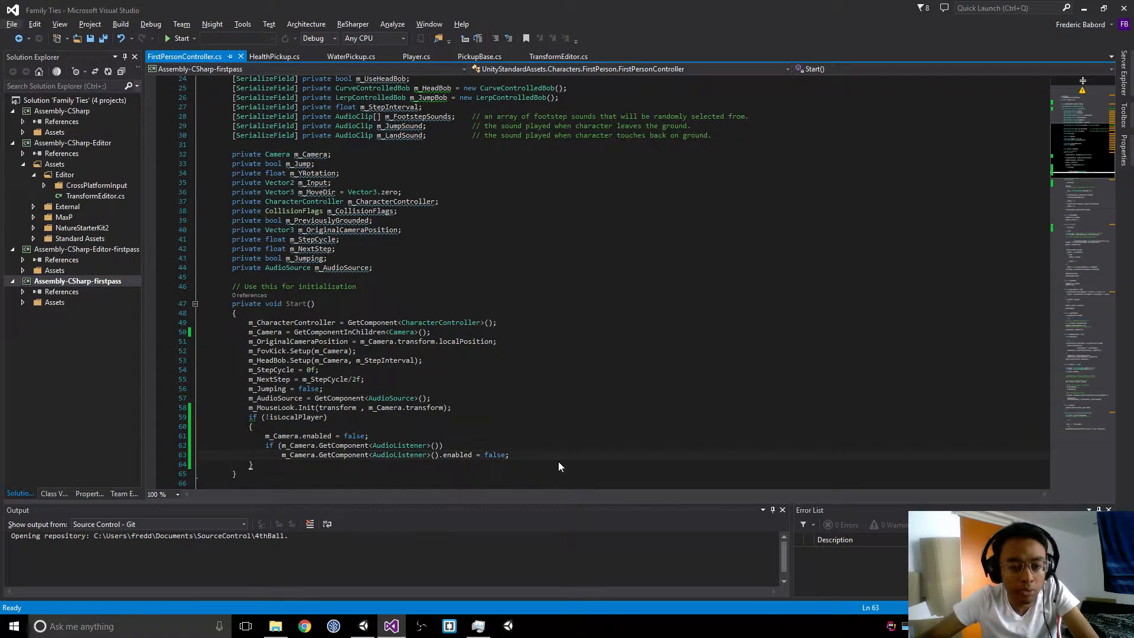
pyautogui.click(512, 455)
pyautogui.press('Return')
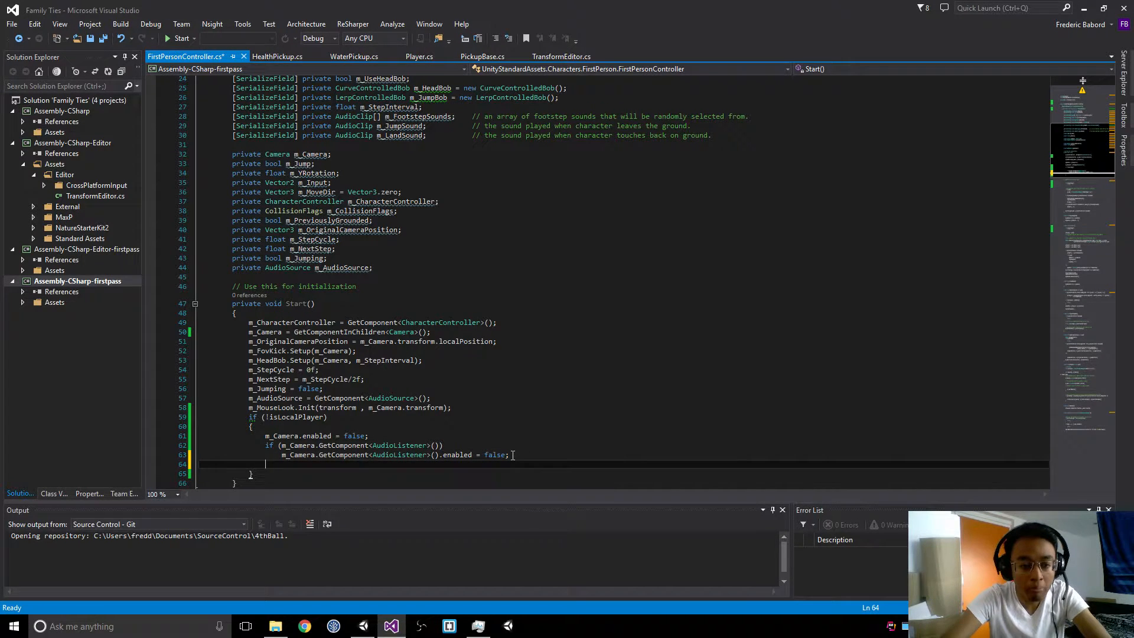
pyautogui.write('Find')
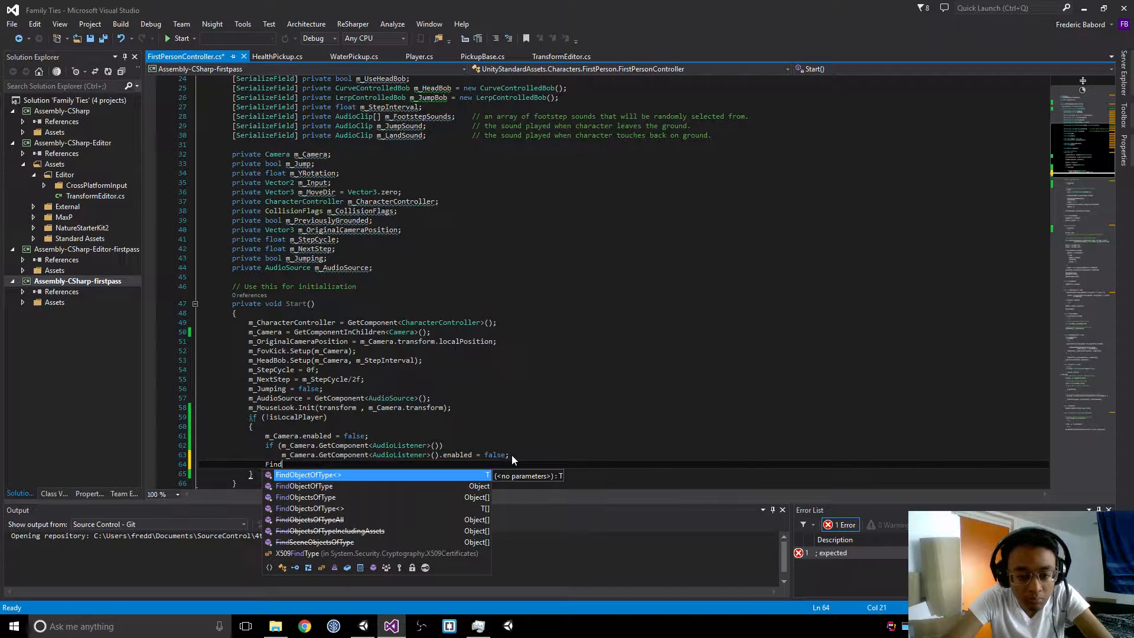
pyautogui.press('Escape')
pyautogui.hotkey('shift', 'Home')
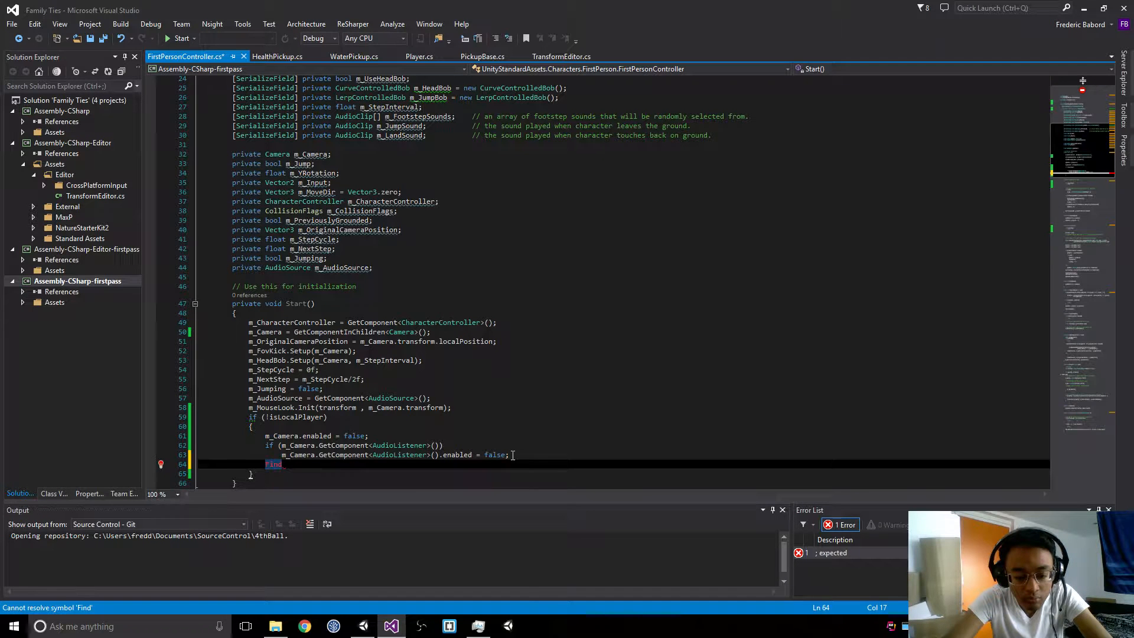
pyautogui.write('GameObject.')
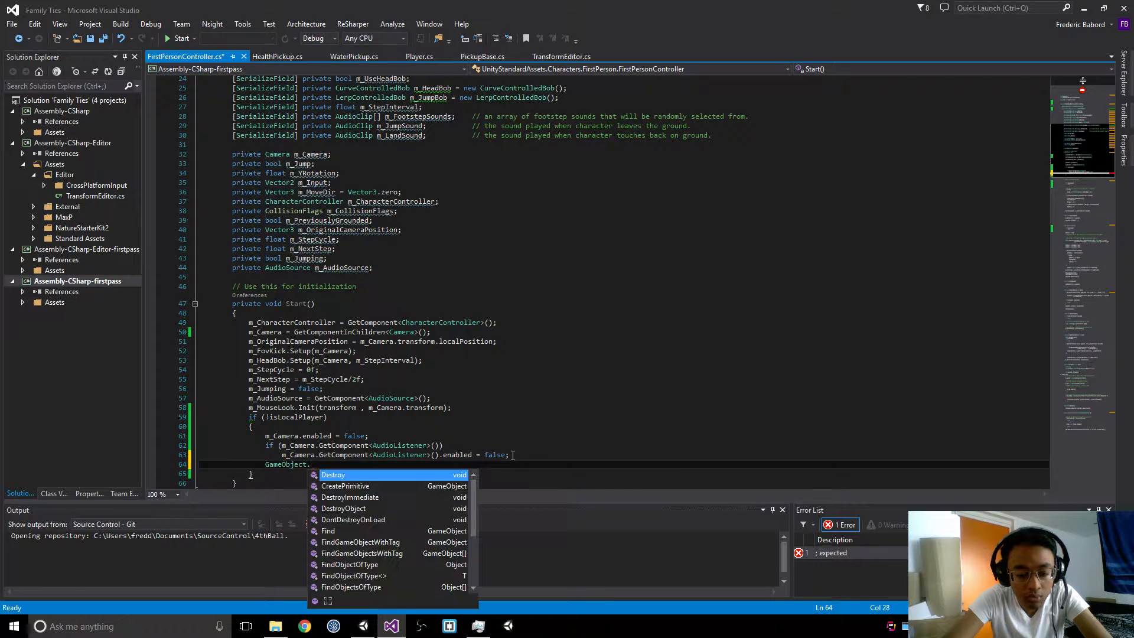
pyautogui.press('Escape')
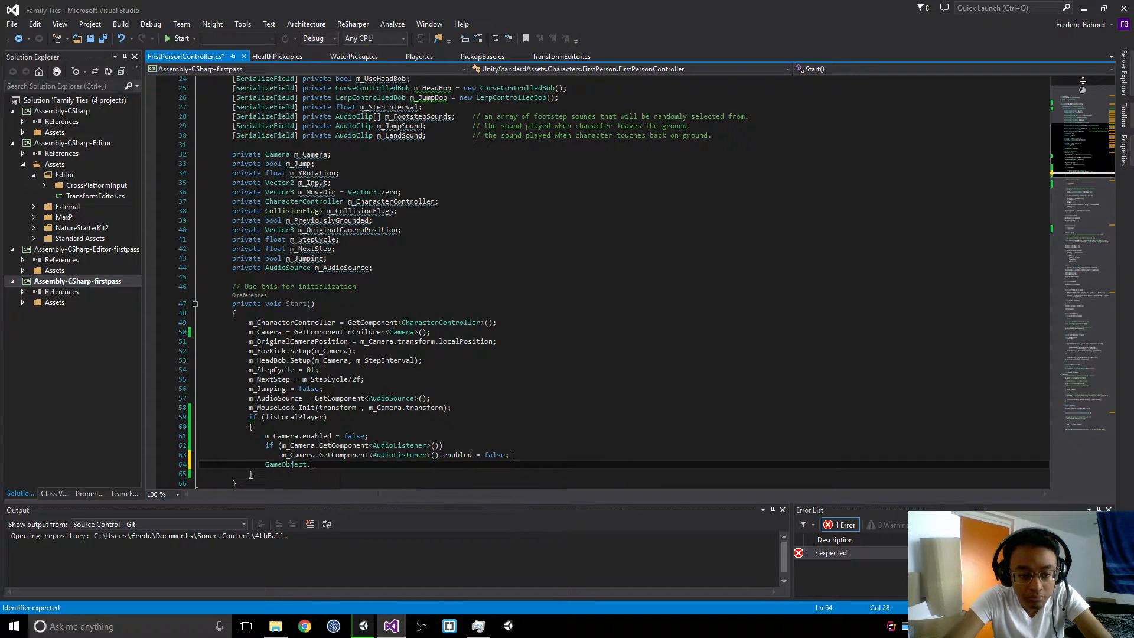
pyautogui.write('fin')
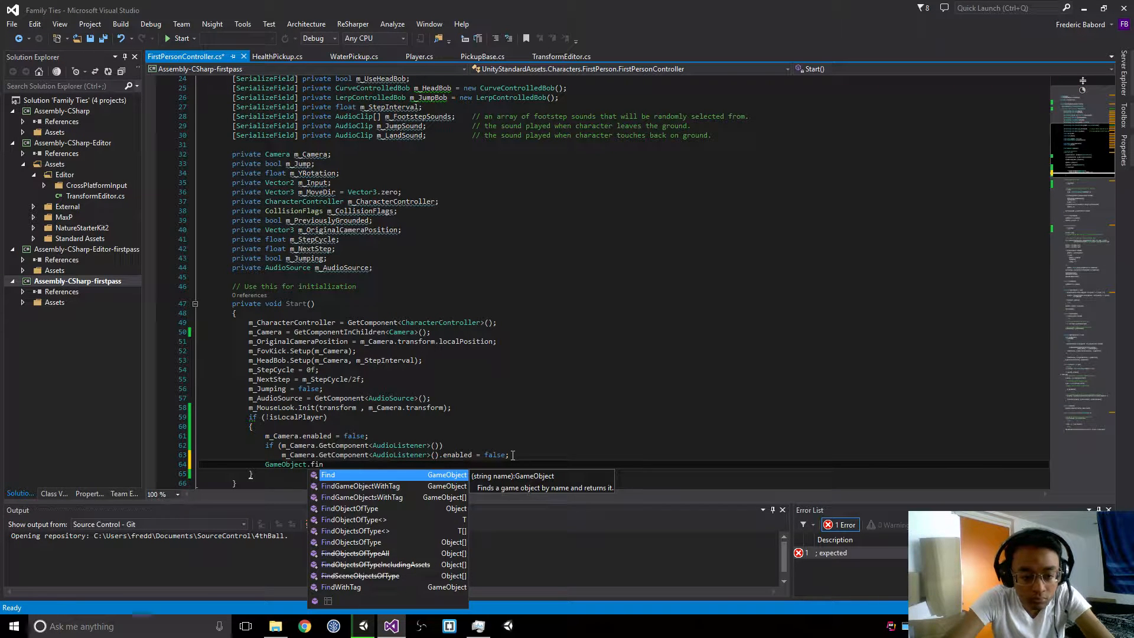
pyautogui.press('BackSpace')
pyautogui.press('BackSpace')
pyautogui.press('BackSpace')
pyautogui.write('get')
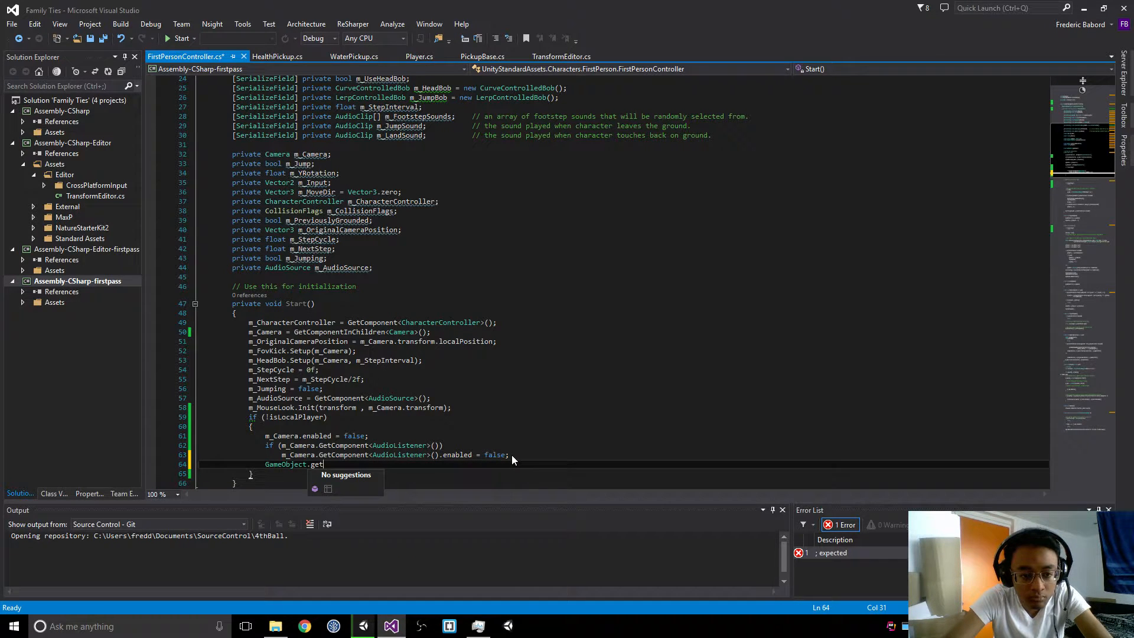
pyautogui.press('BackSpace')
pyautogui.press('BackSpace')
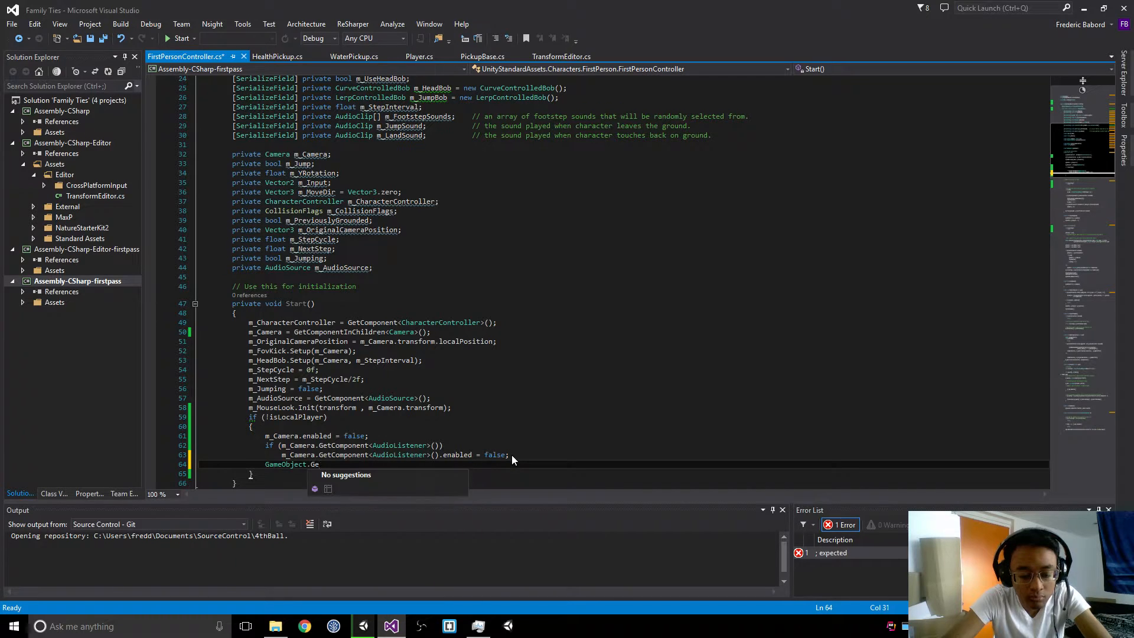
pyautogui.write('G')
pyautogui.hotkey('shift', 'Home')
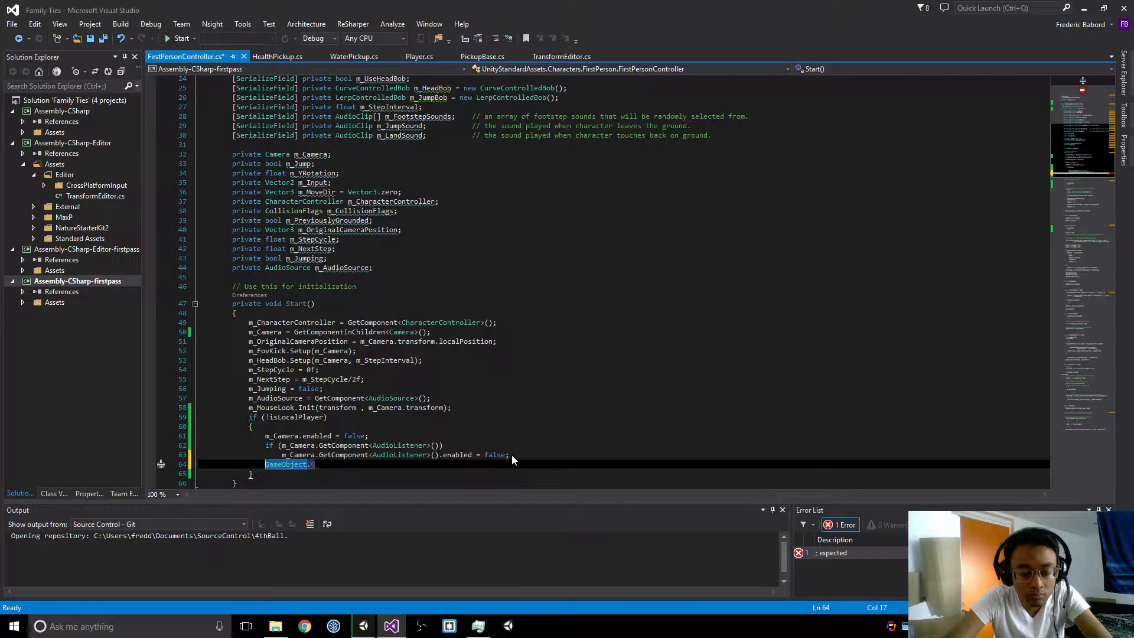
# Step: In the !isLocalPlayer block, write gameObject.GetComponentInChildren<Canvas>() to get the player's UI canvas
pyautogui.write('game')
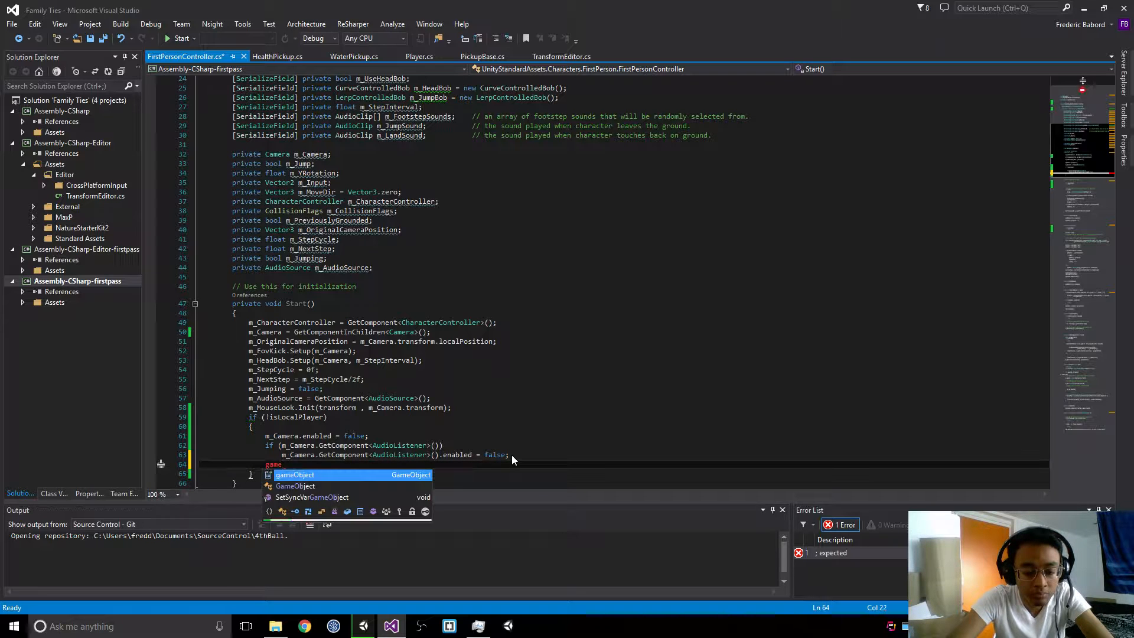
pyautogui.write('Object.Fi')
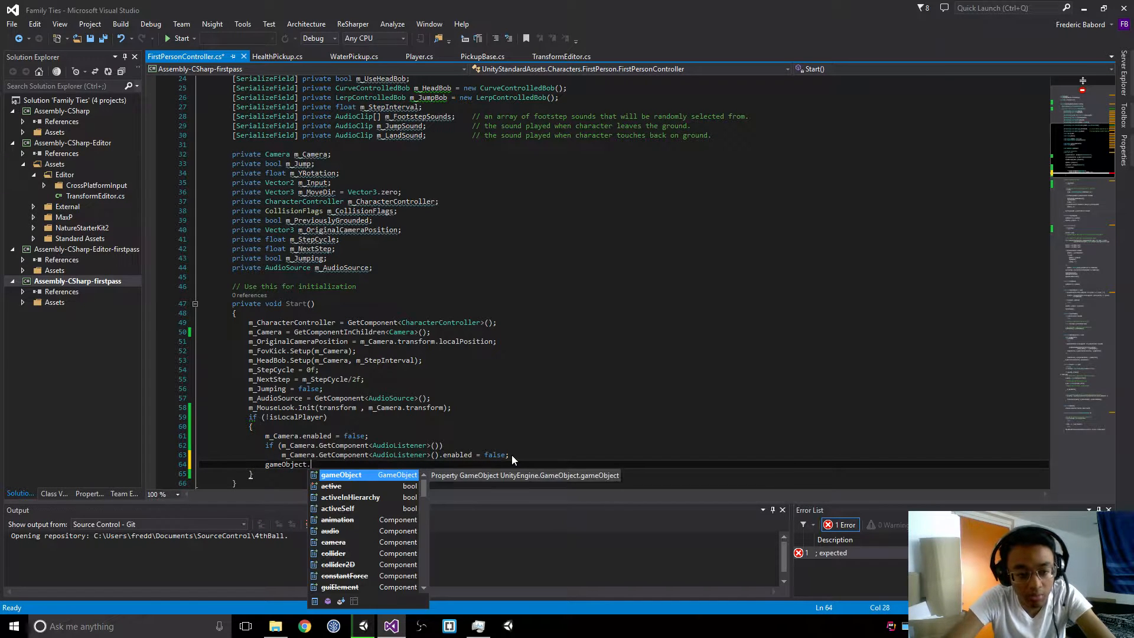
pyautogui.press('BackSpace')
pyautogui.press('BackSpace')
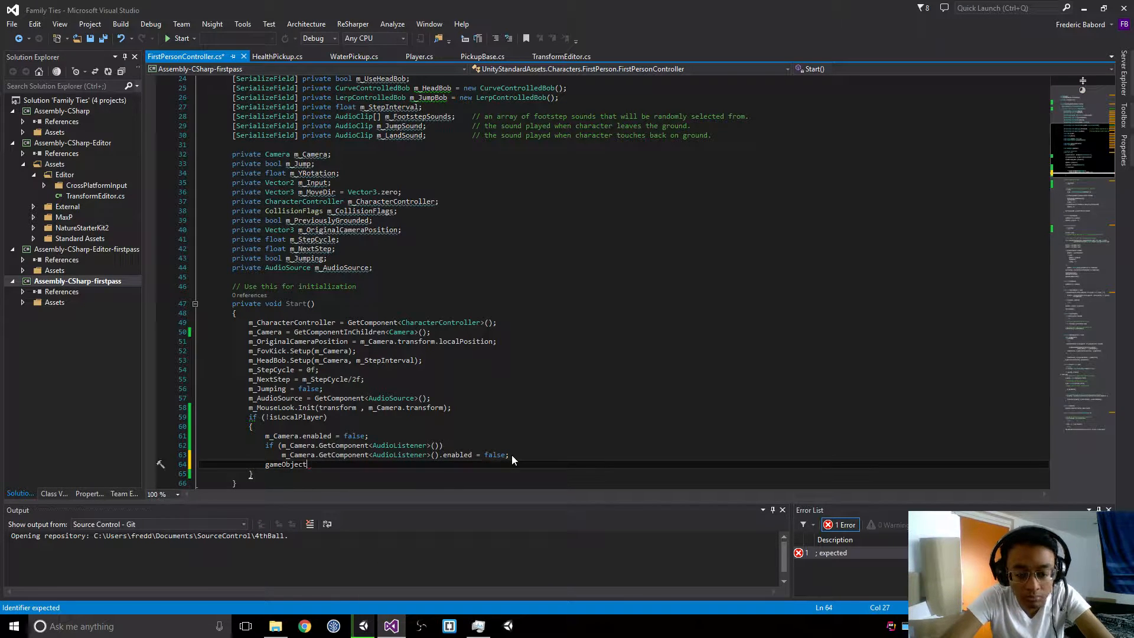
pyautogui.write('.GetC')
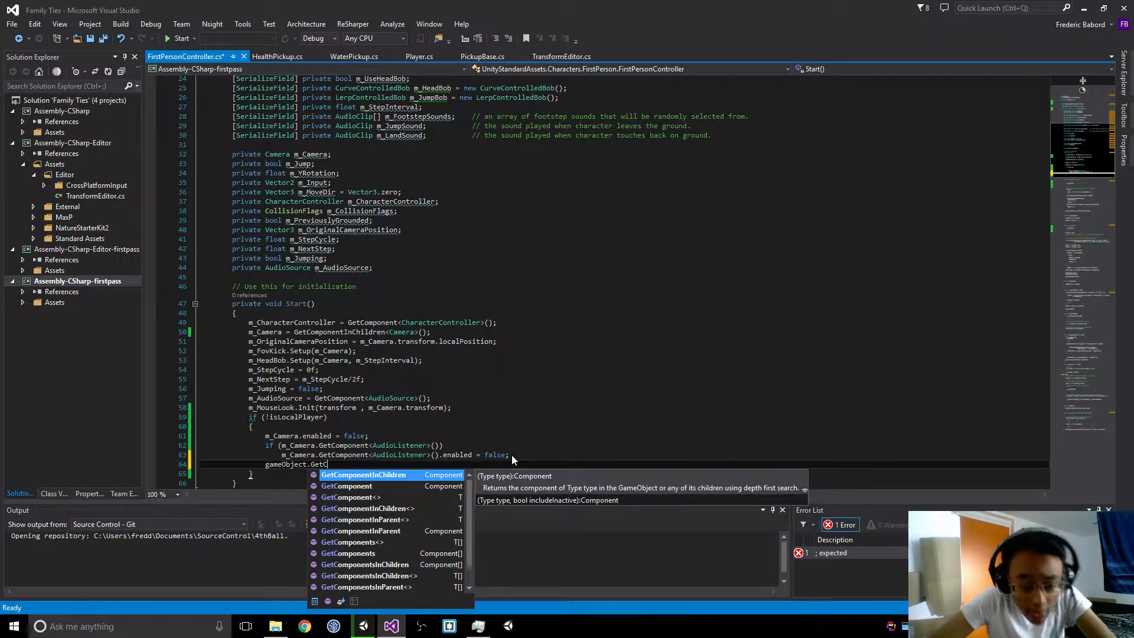
pyautogui.write('omponentInChildren()')
pyautogui.hotkey('alt', 'Tab')
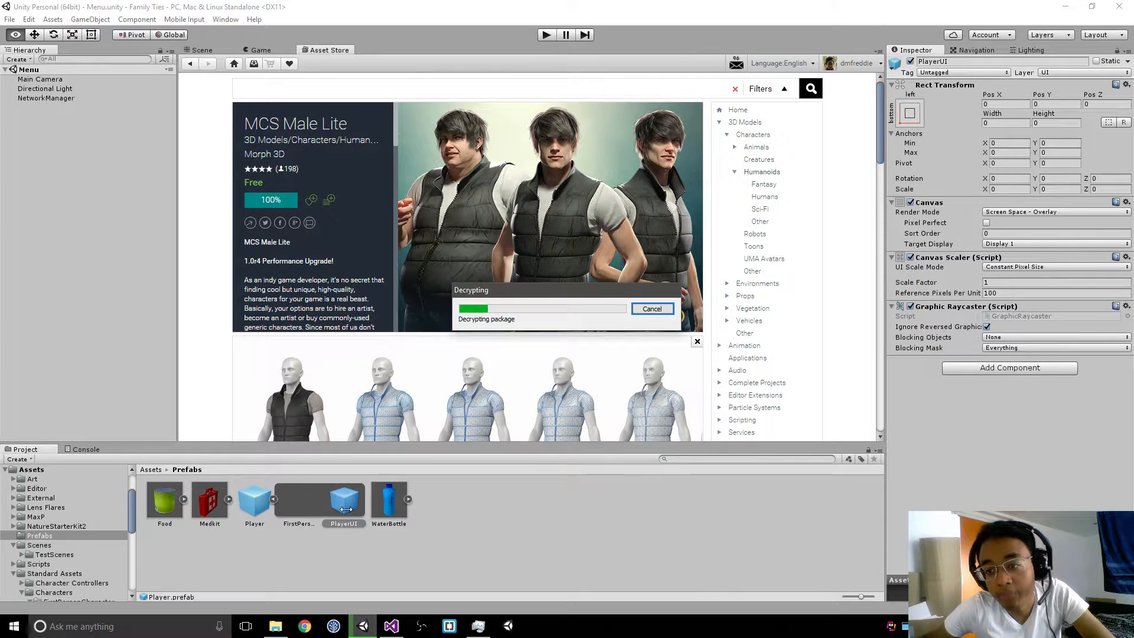
pyautogui.hotkey('alt', 'Tab')
pyautogui.press('BackSpace')
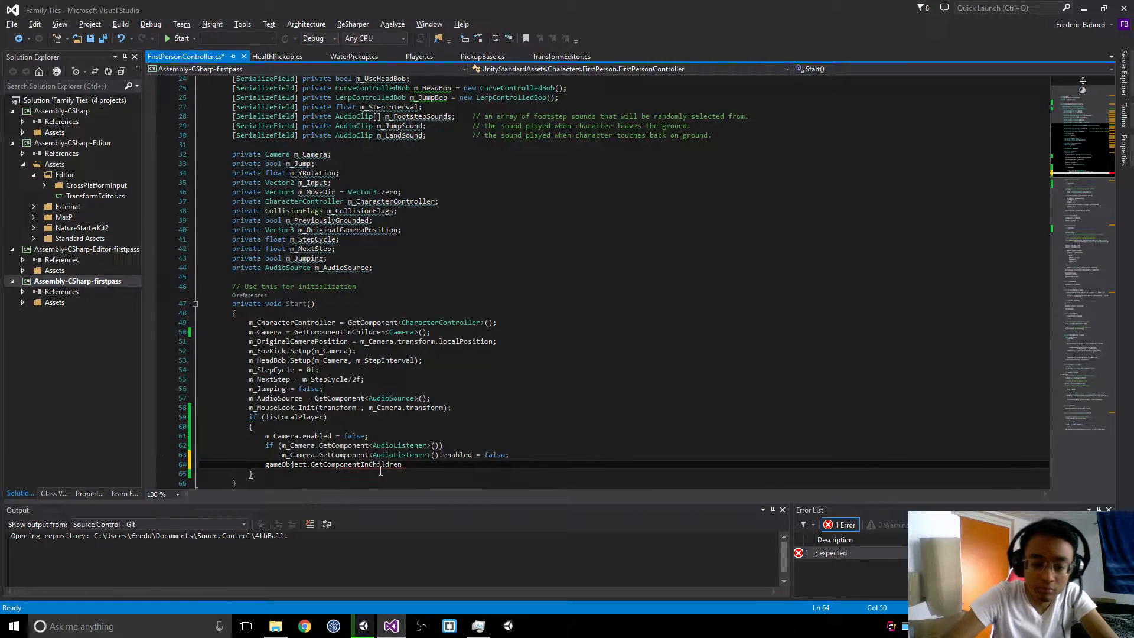
pyautogui.write('<Canva')
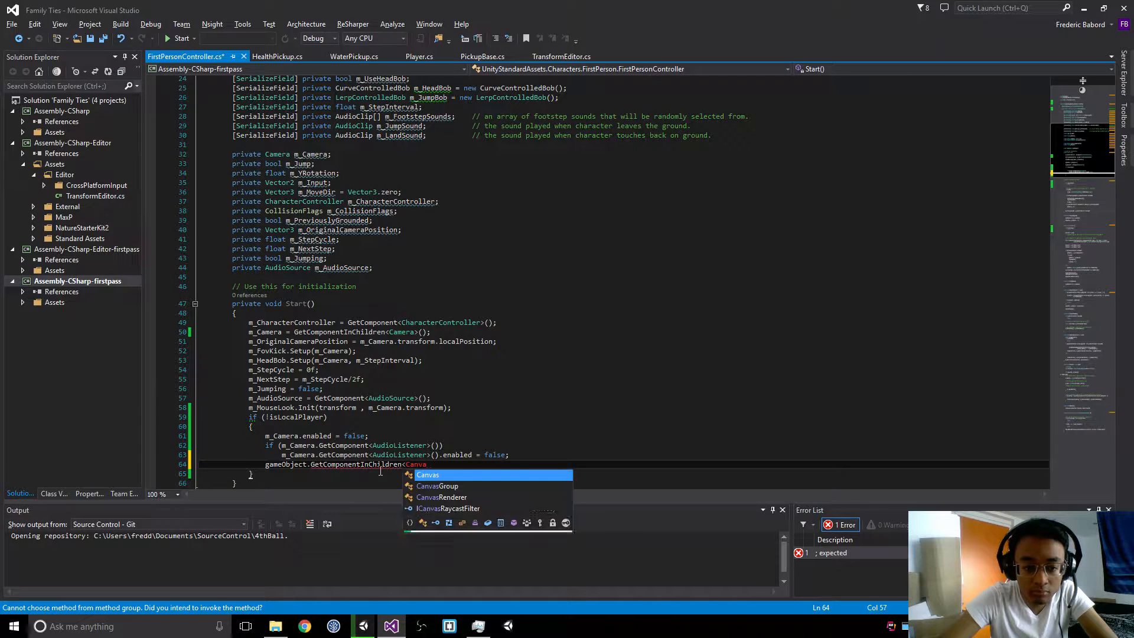
pyautogui.write('s>()')
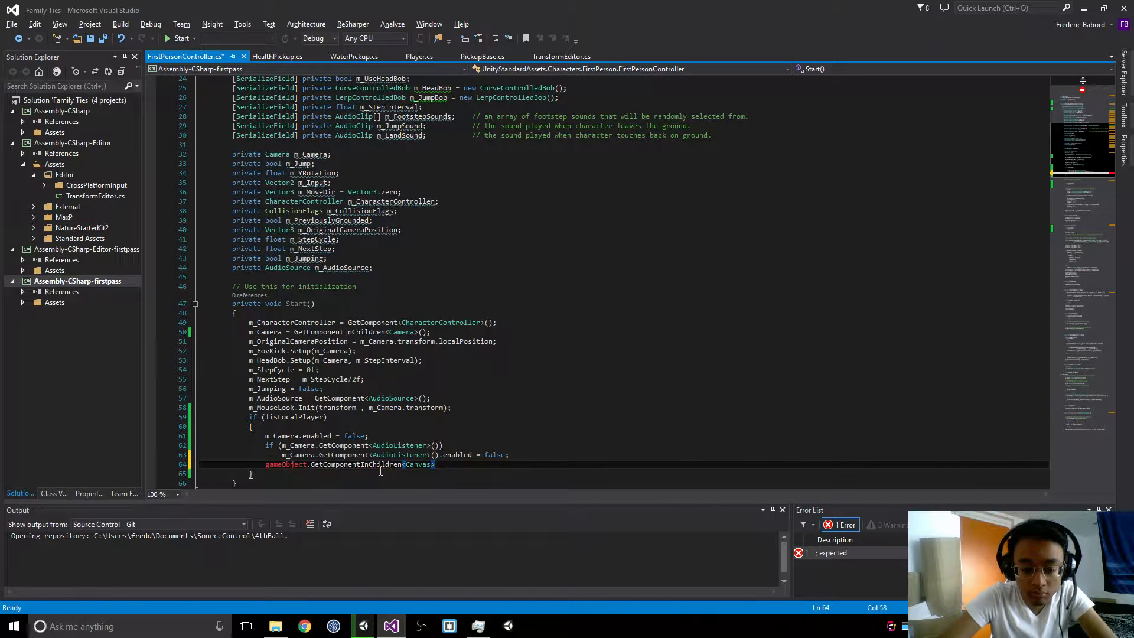
pyautogui.write('.ga')
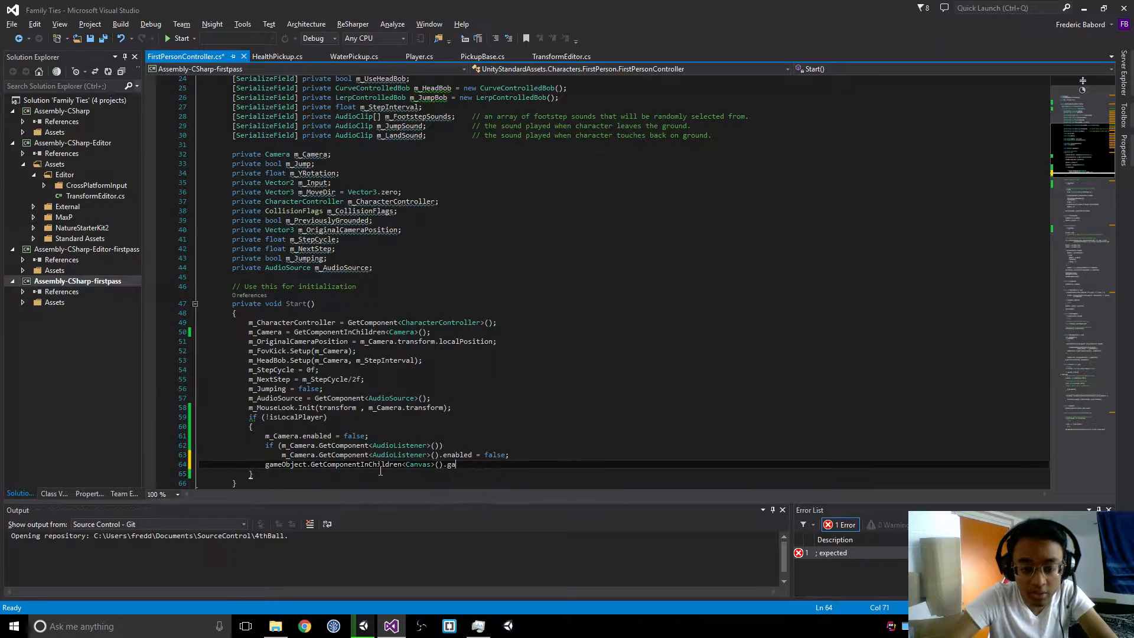
# Step: Complete the canvas statement with .gameObject.SetActive(false); and save the FirstPersonController script
pyautogui.press('Tab')
pyautogui.write('.S')
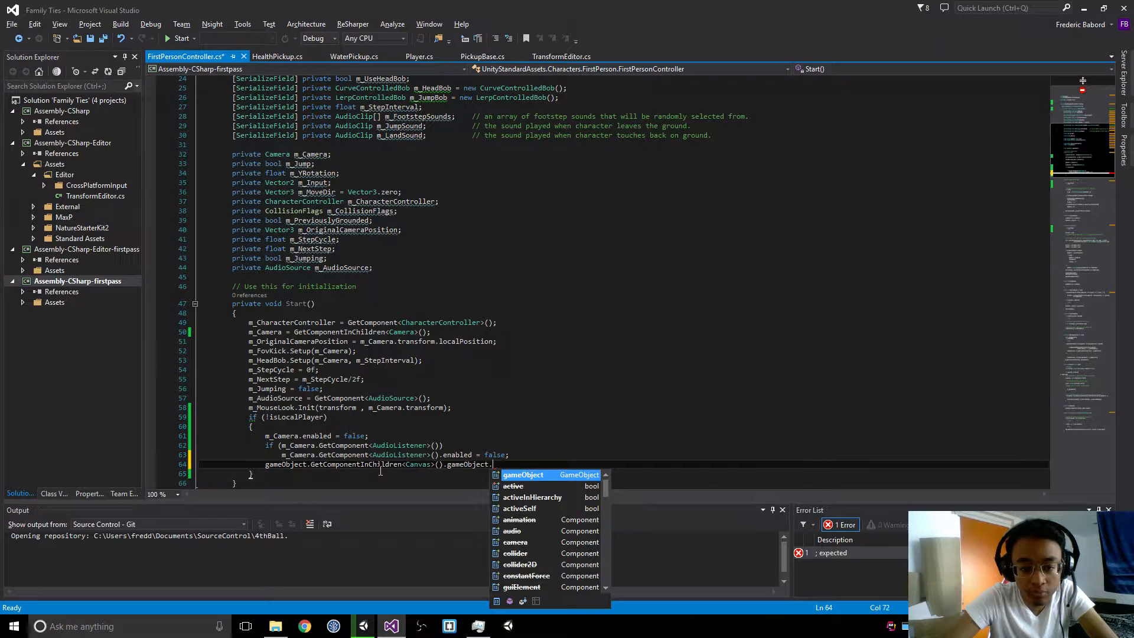
pyautogui.write('etAc')
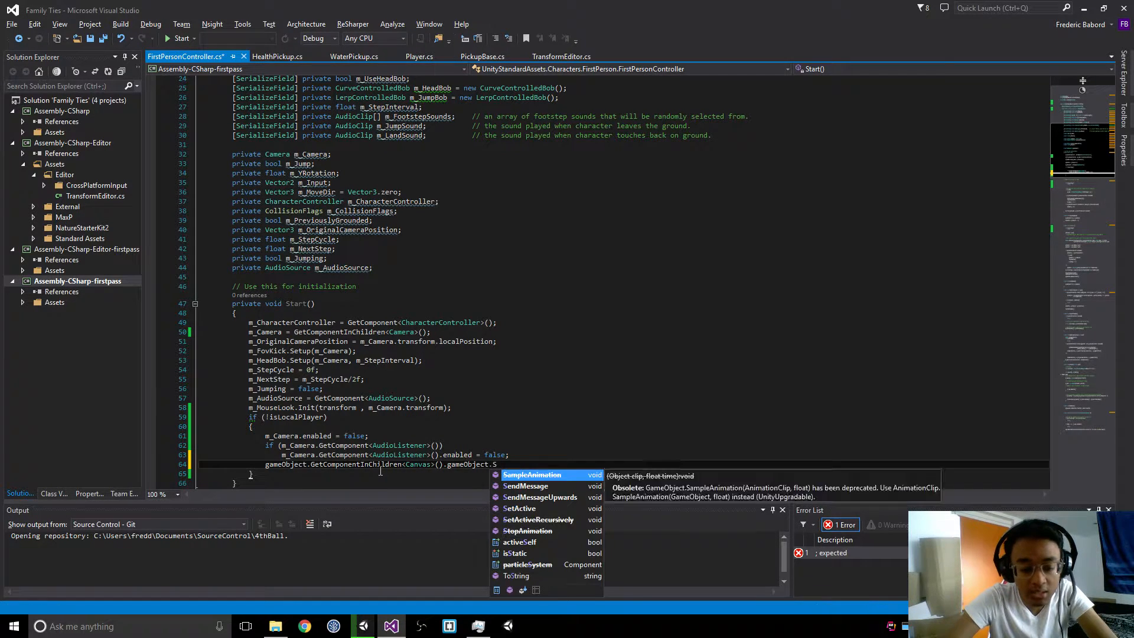
pyautogui.press('Tab')
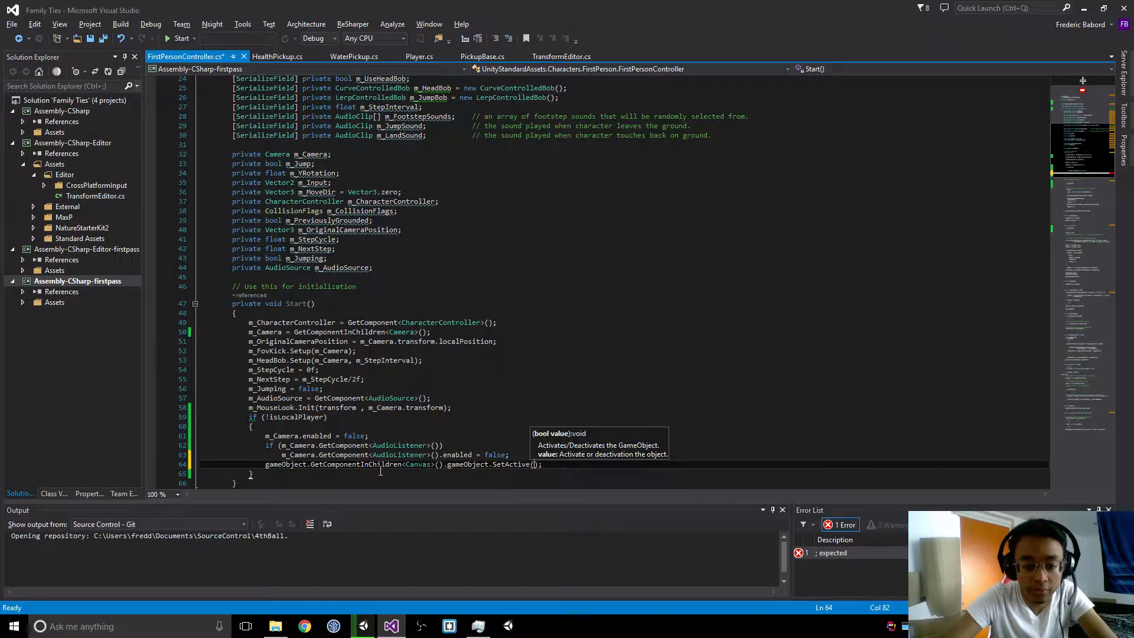
pyautogui.write('fal')
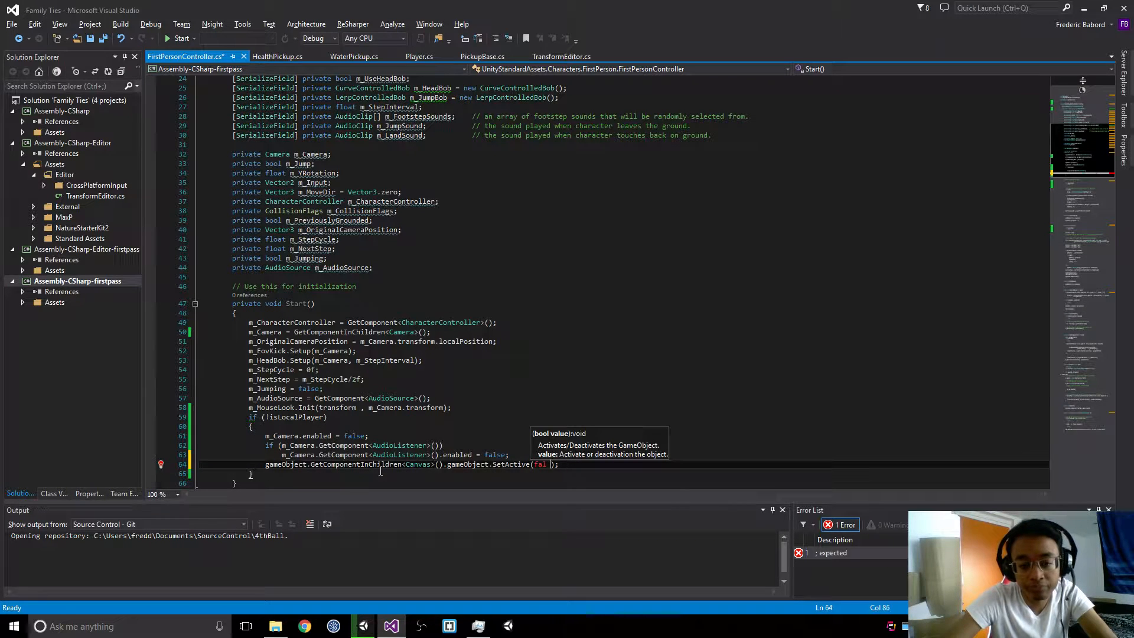
pyautogui.press('BackSpace')
pyautogui.write('se')
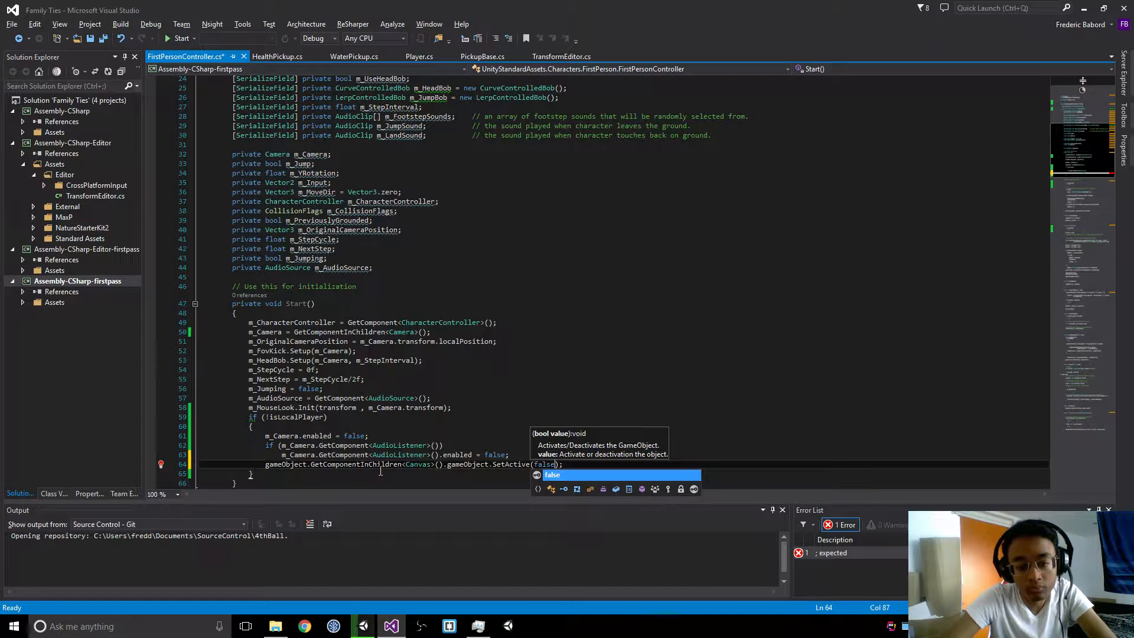
pyautogui.hotkey('ctrl', 's')
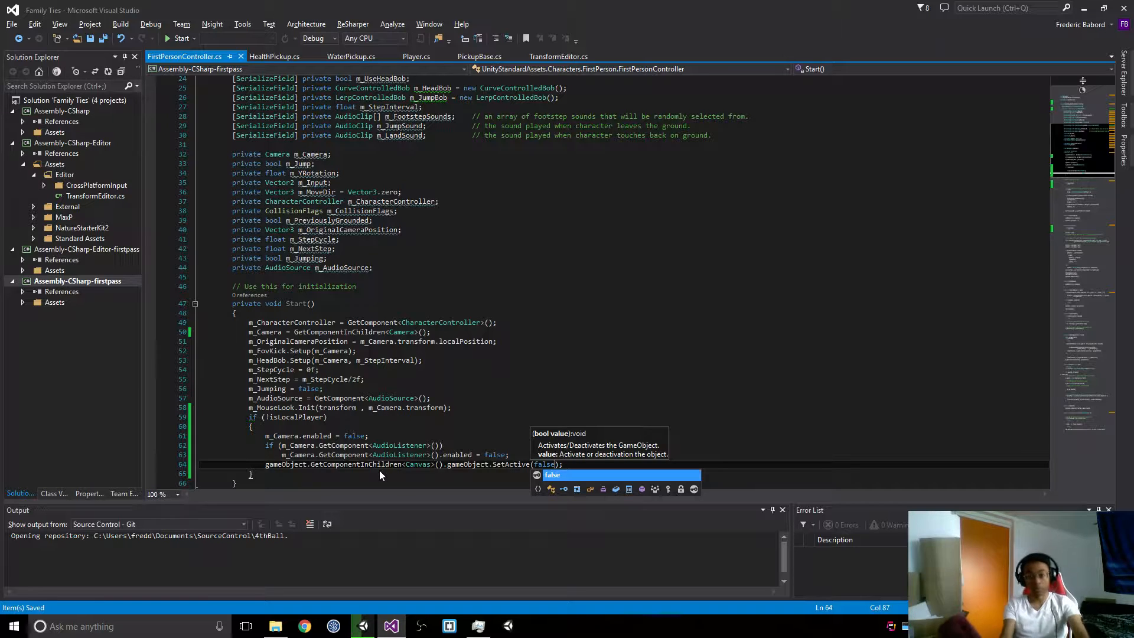
# Step: Switch to Unity and import the complete MCS Male Lite package into the project
pyautogui.hotkey('alt', 'Tab')
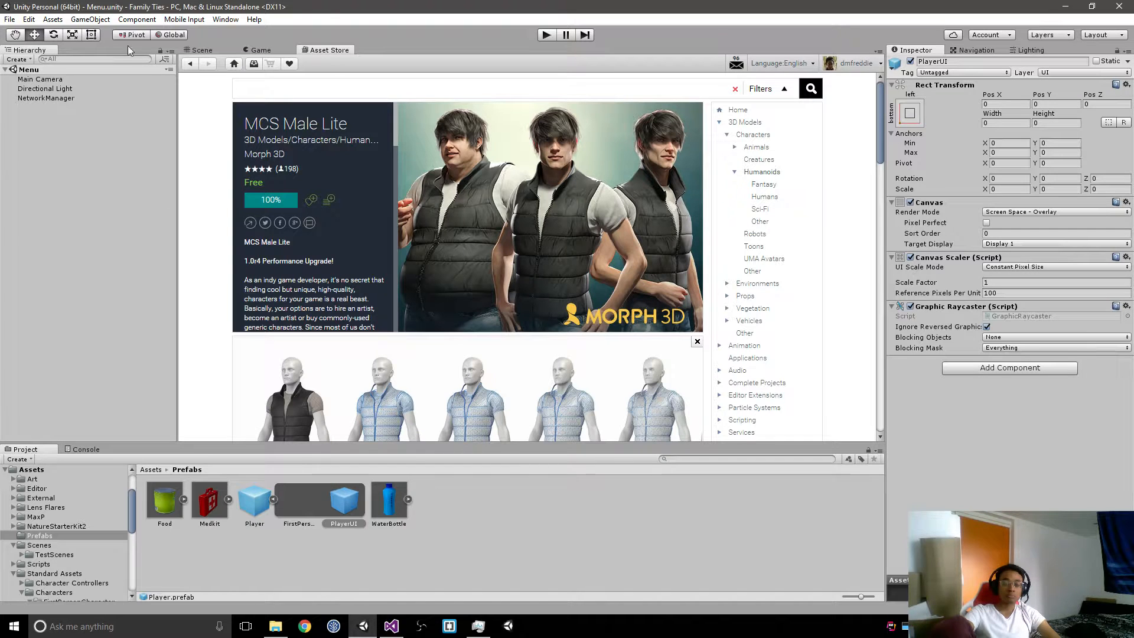
pyautogui.click(177, 20)
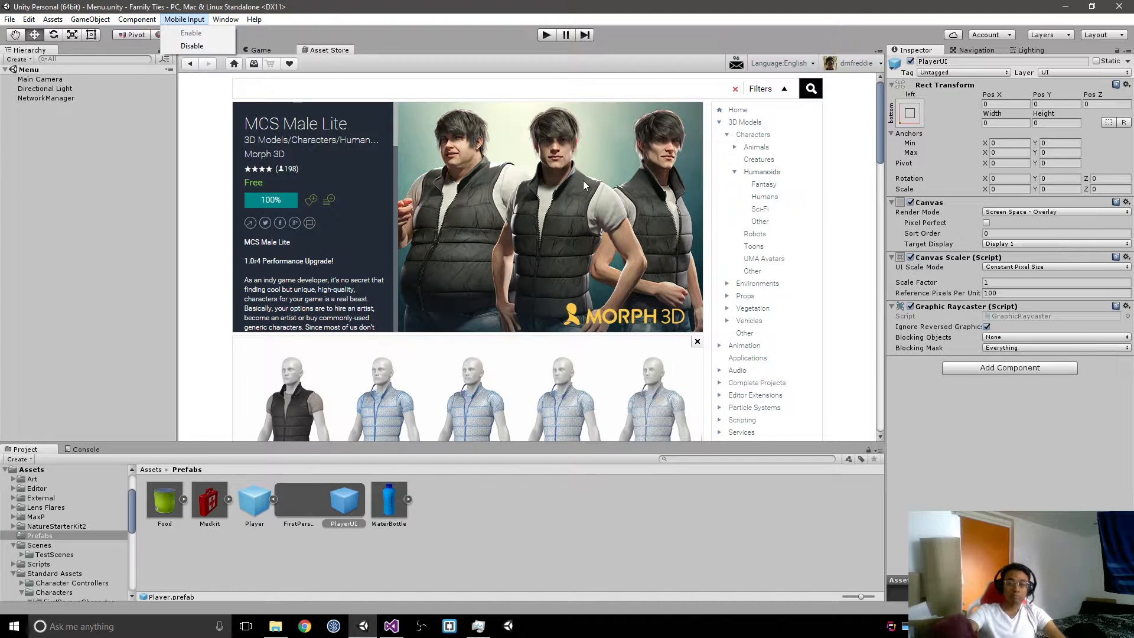
pyautogui.click(473, 38)
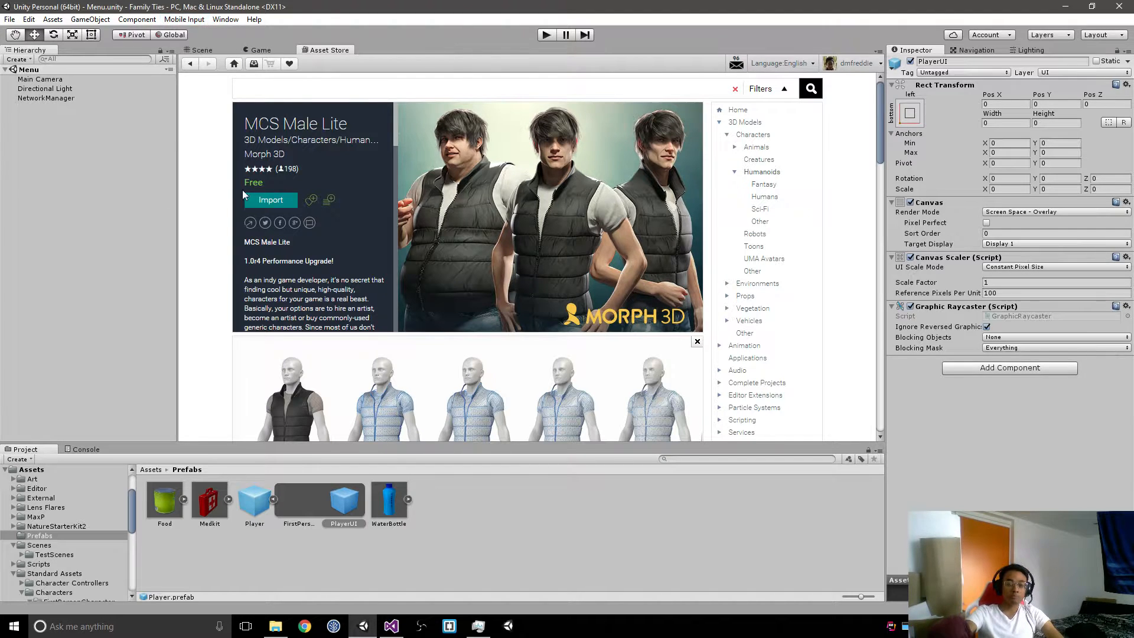
pyautogui.click(265, 200)
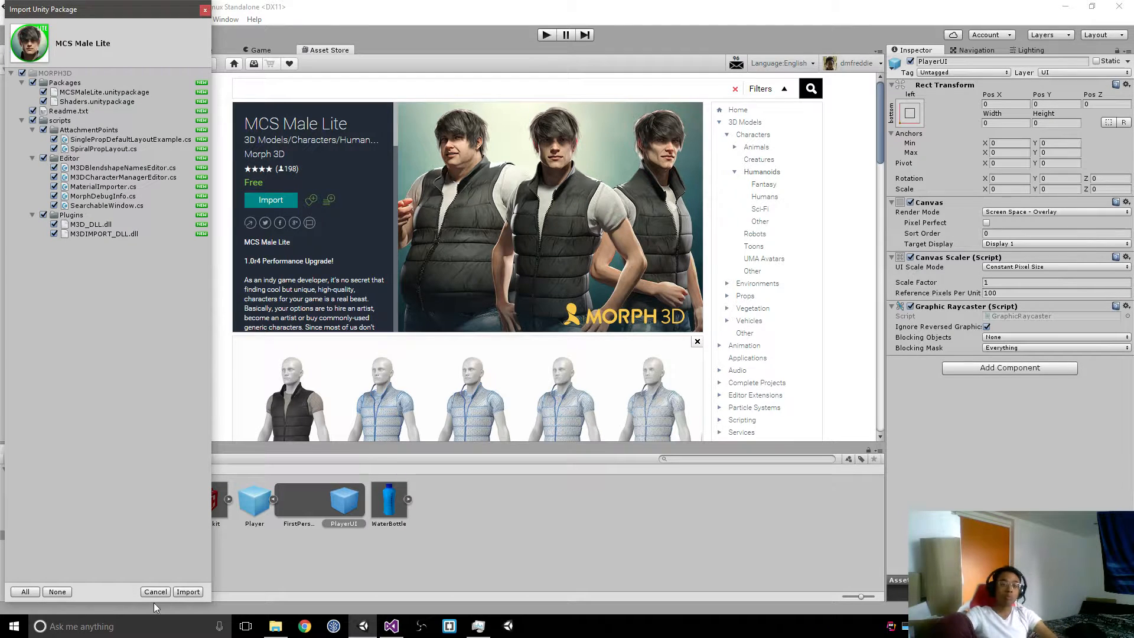
pyautogui.click(188, 591)
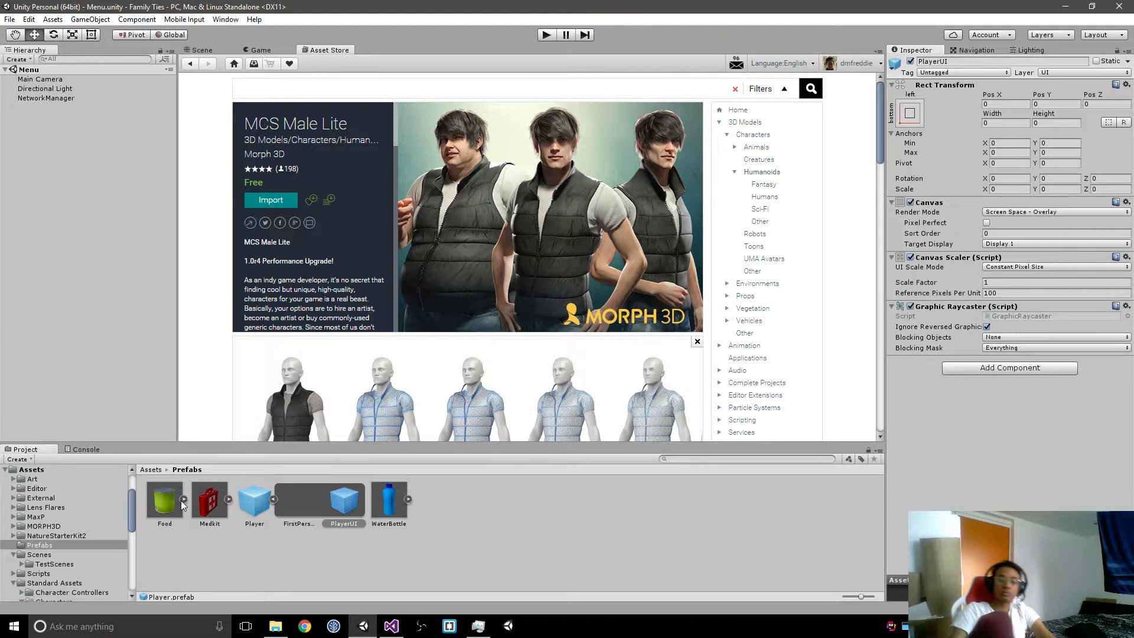
# Step: Look through the imported MORPH3D folder, including its Packages and scripts subfolders
pyautogui.click(15, 526)
pyautogui.click(19, 545)
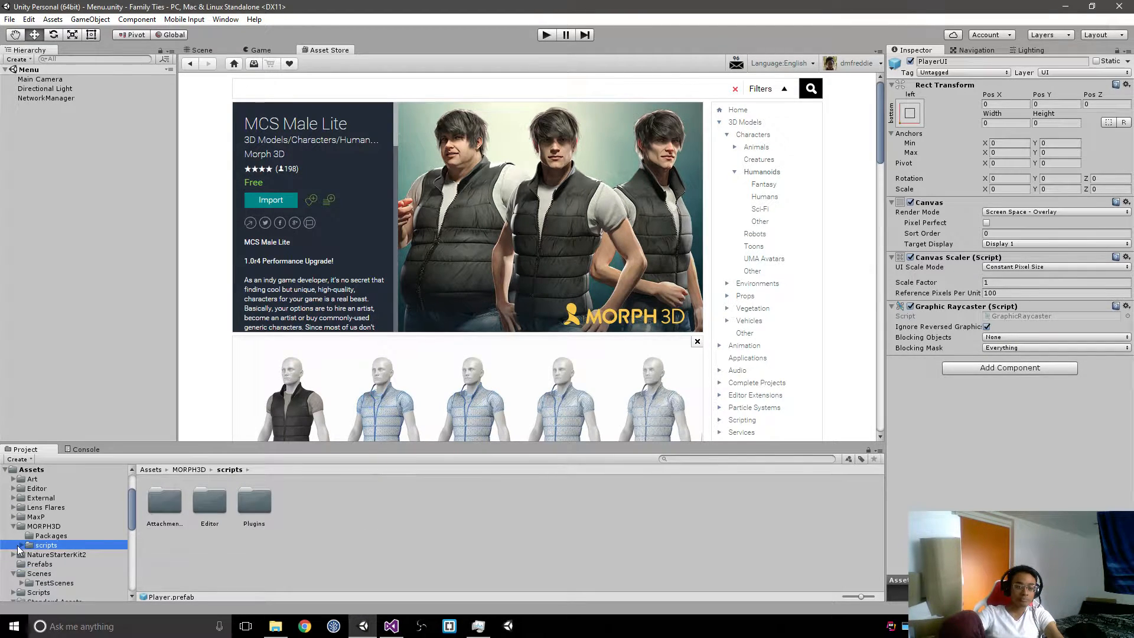
pyautogui.click(21, 545)
pyautogui.click(22, 545)
pyautogui.click(40, 536)
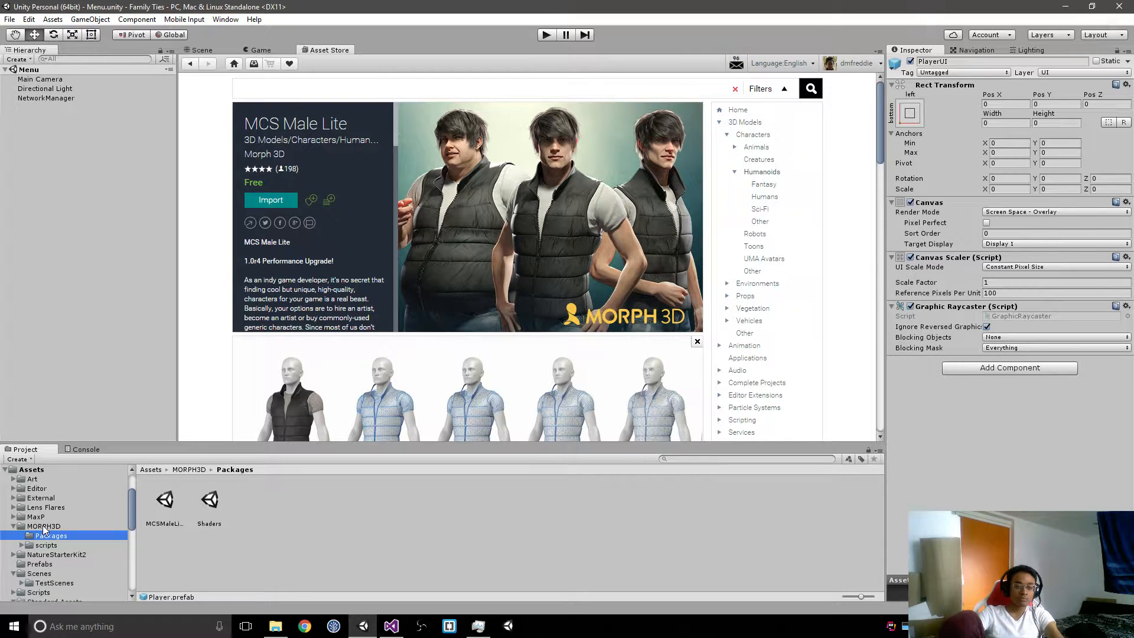
pyautogui.click(158, 469)
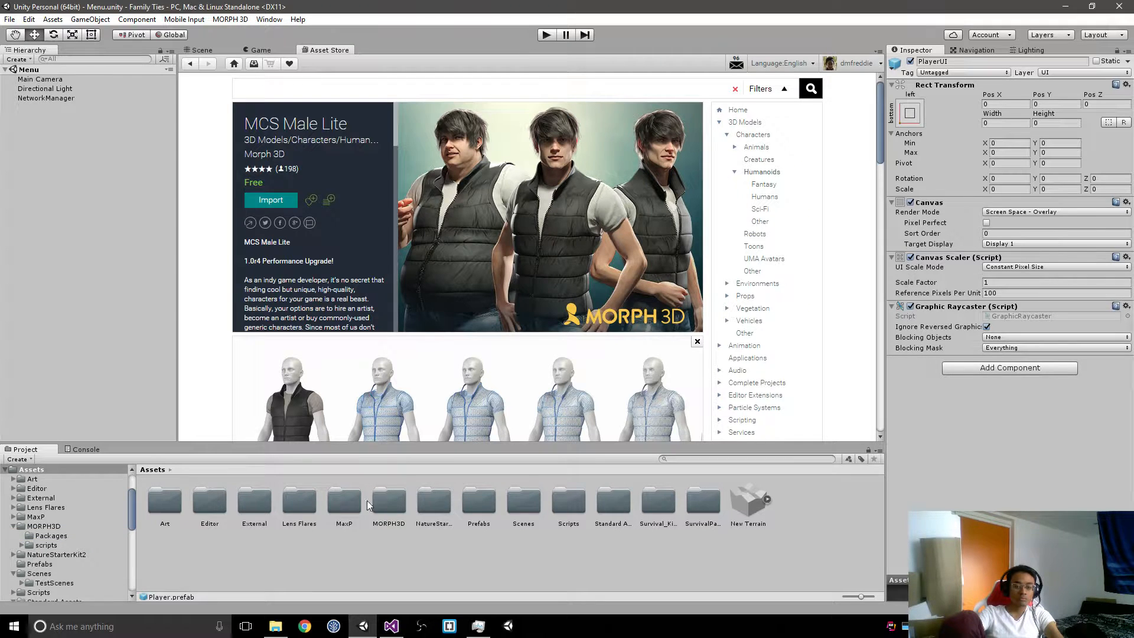
pyautogui.doubleClick(383, 502)
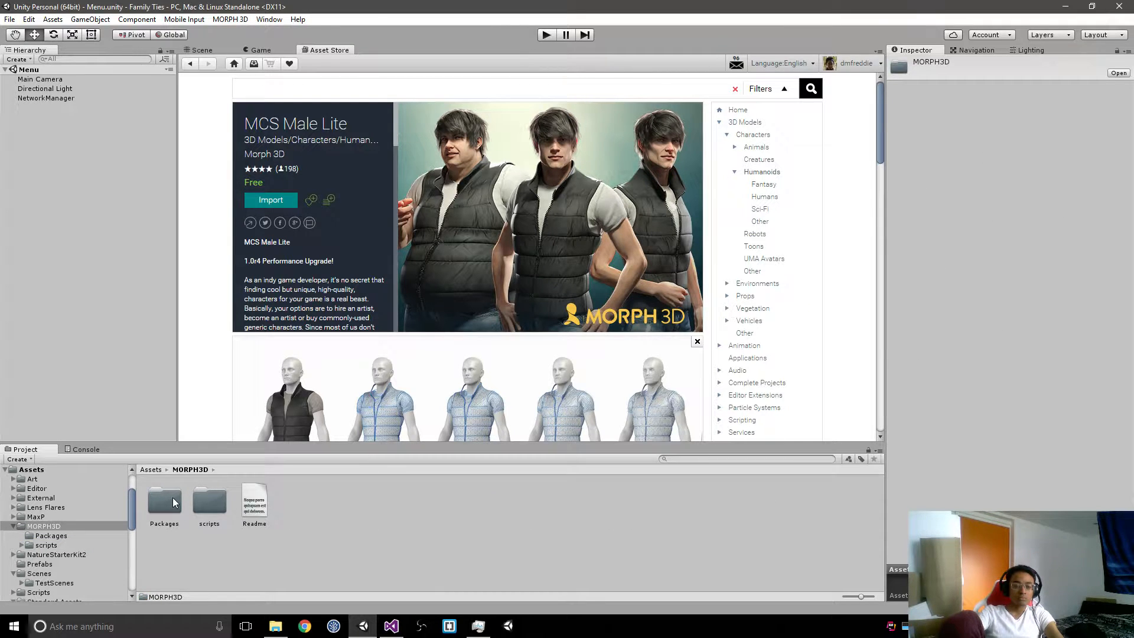
# Step: Import the full contents of the MCSMaleLite package from the MORPH3D Packages folder
pyautogui.doubleClick(173, 503)
pyautogui.click(177, 500)
pyautogui.click(187, 501)
pyautogui.click(202, 502)
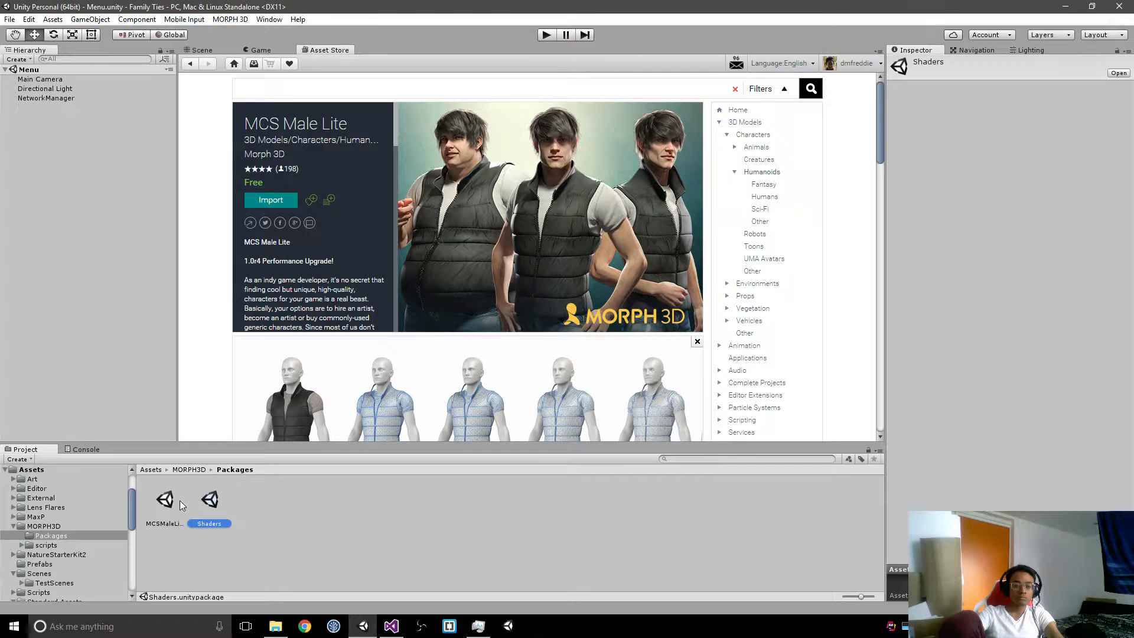
pyautogui.doubleClick(165, 502)
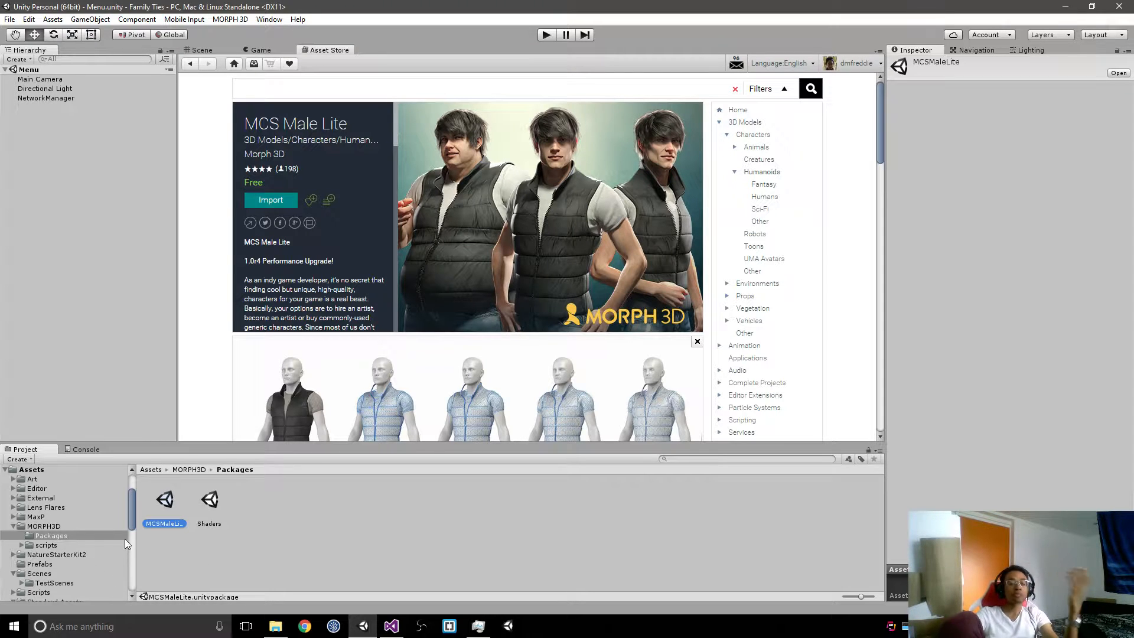
pyautogui.doubleClick(161, 509)
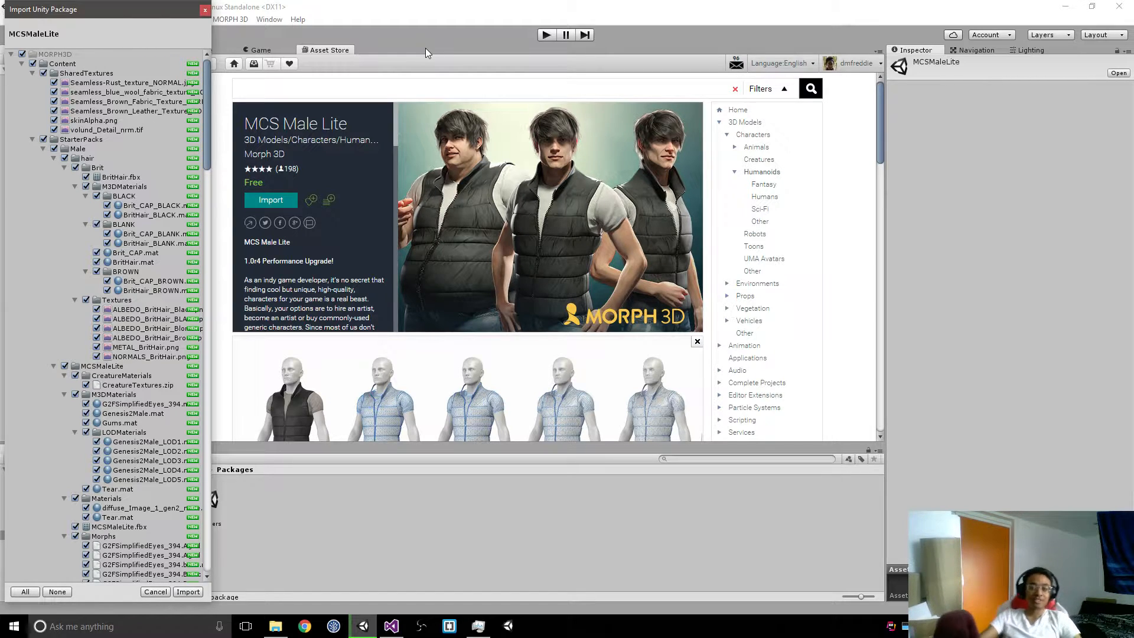
pyautogui.click(187, 591)
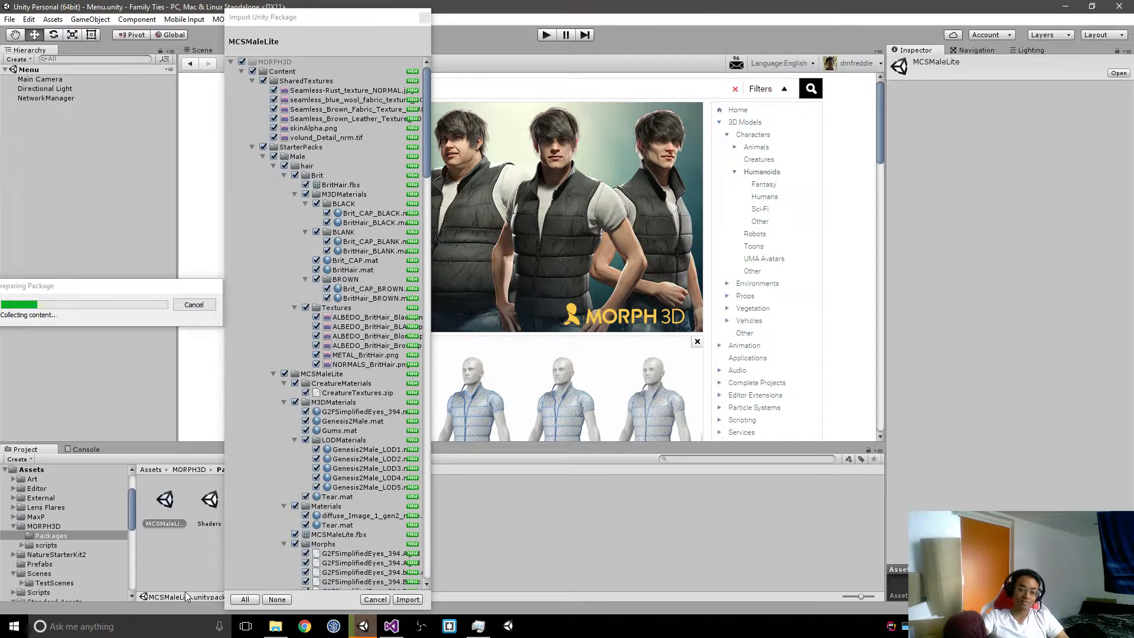
pyautogui.click(407, 600)
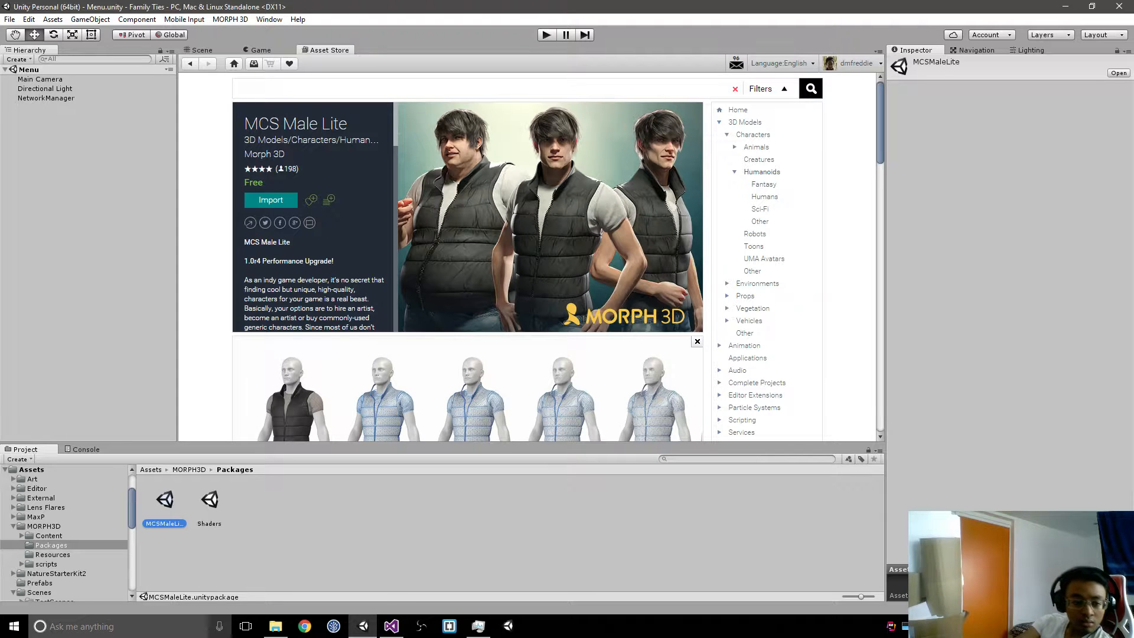
# Step: Browse the imported Content folder down to the Male starter pack's Props and inspect the 9mm model and its 9mmPistol material
pyautogui.click(50, 538)
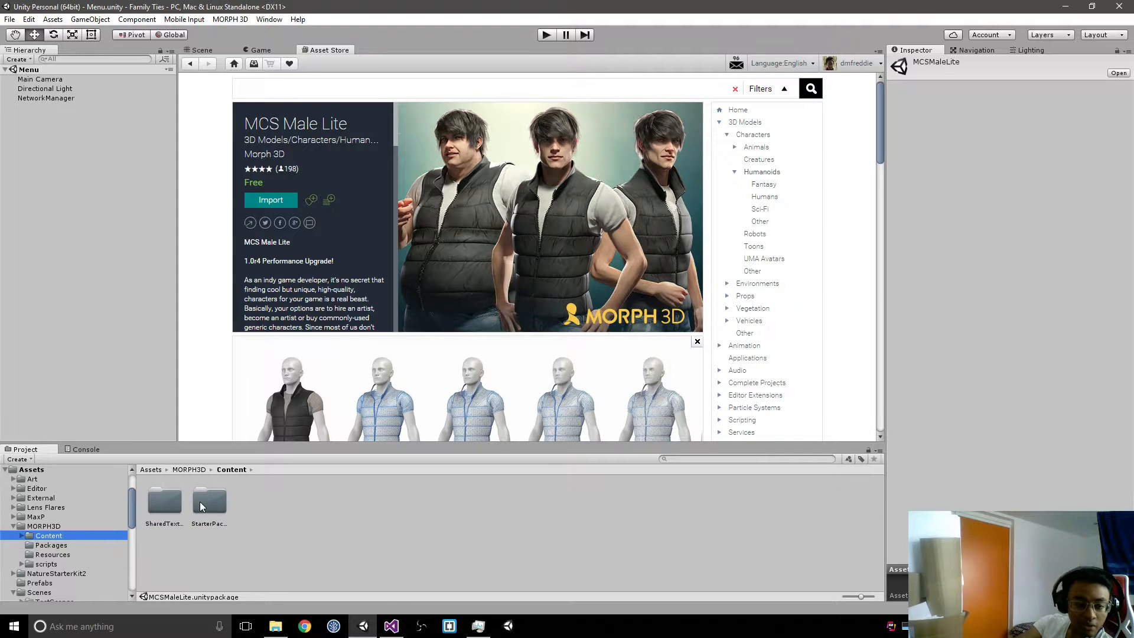
pyautogui.doubleClick(201, 502)
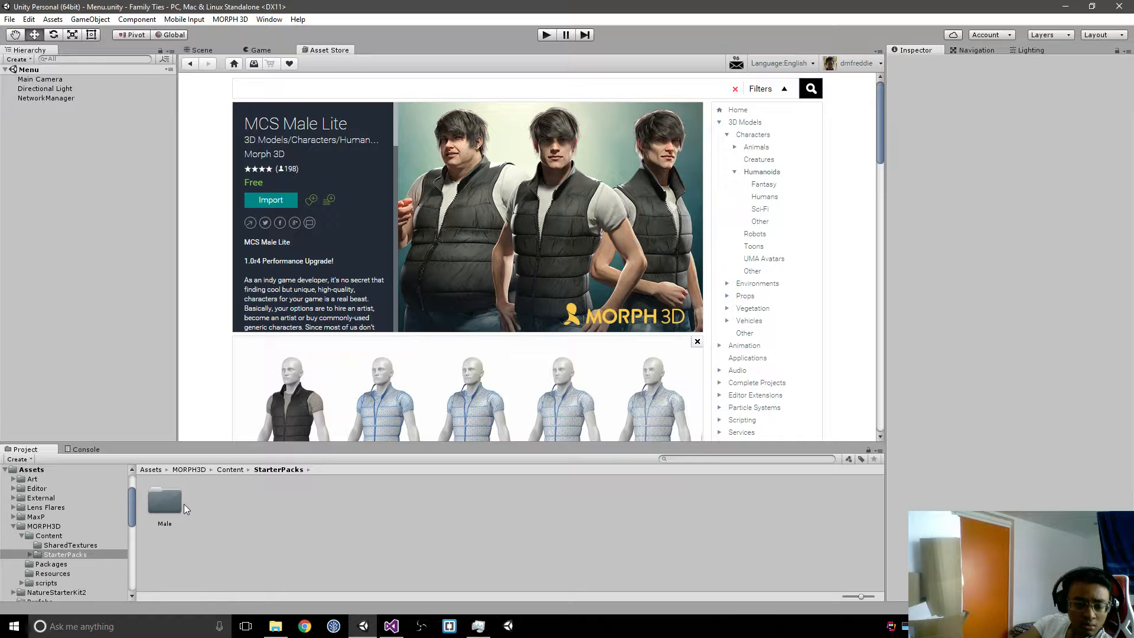
pyautogui.click(152, 503)
pyautogui.doubleClick(153, 502)
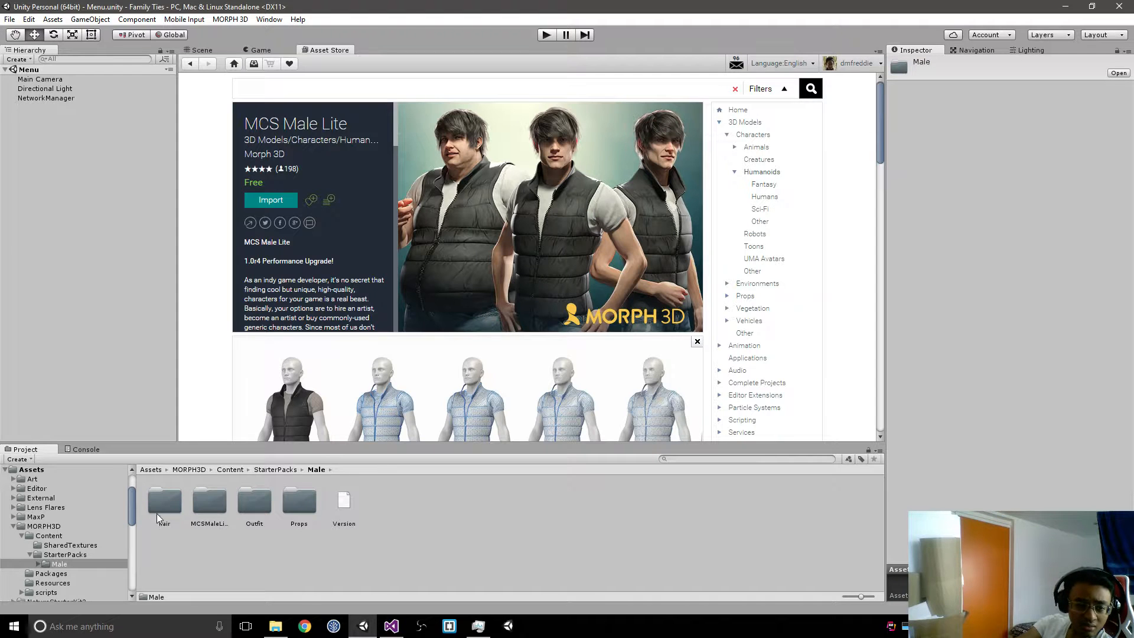
pyautogui.doubleClick(299, 506)
pyautogui.click(253, 506)
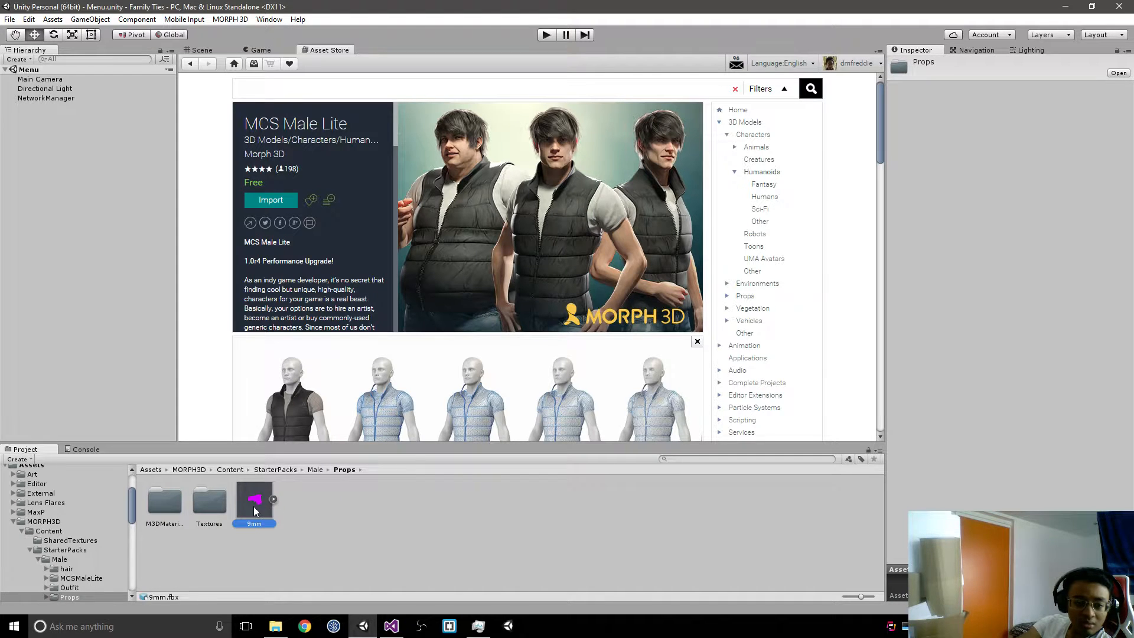
pyautogui.doubleClick(168, 502)
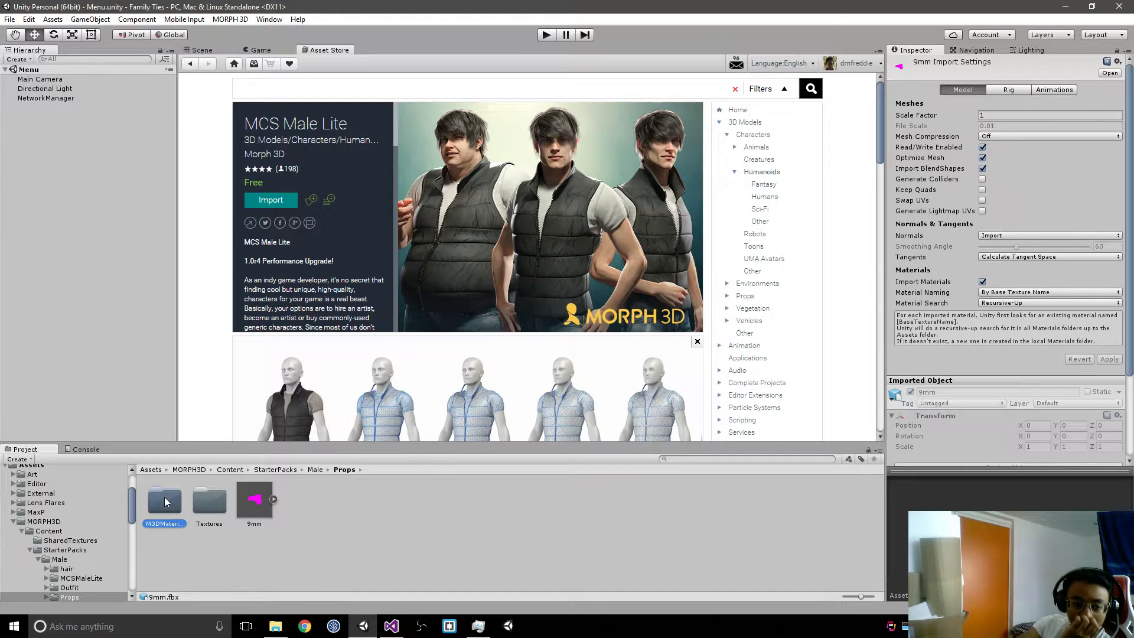
pyautogui.click(171, 503)
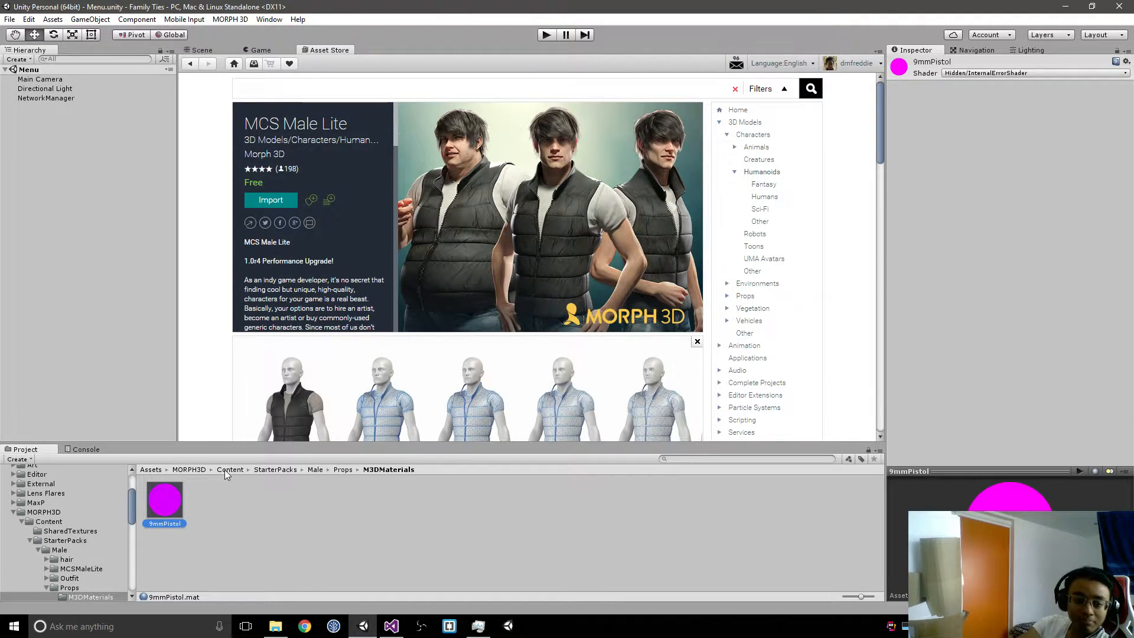
# Step: Import all items of the Shaders package from the MORPH3D Packages folder
pyautogui.click(188, 470)
pyautogui.doubleClick(211, 501)
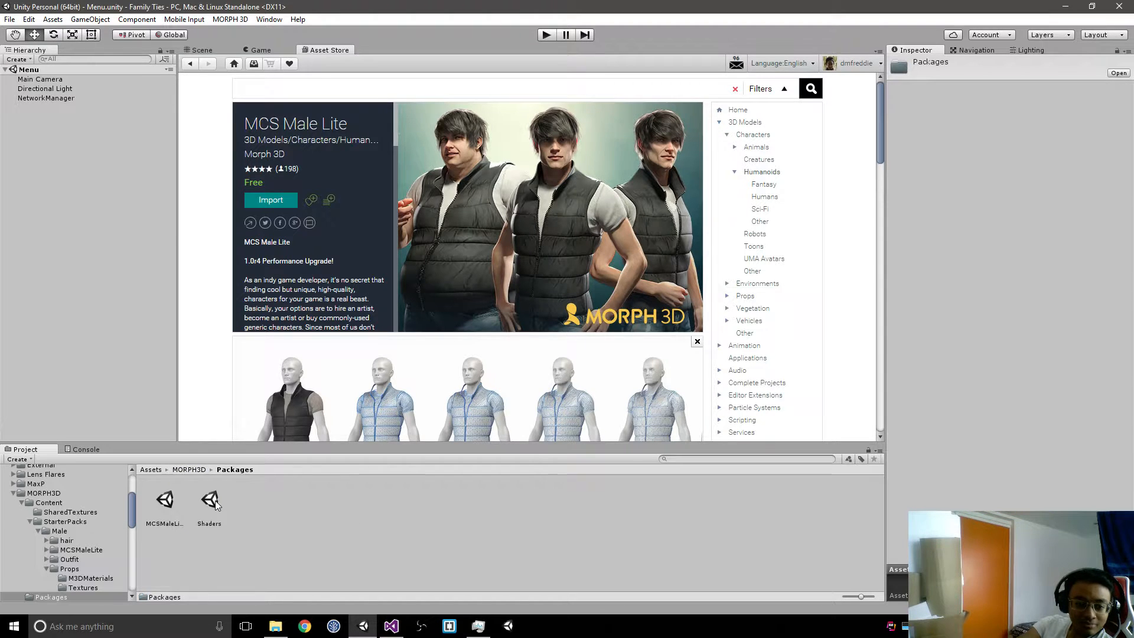
pyautogui.click(216, 501)
pyautogui.doubleClick(216, 501)
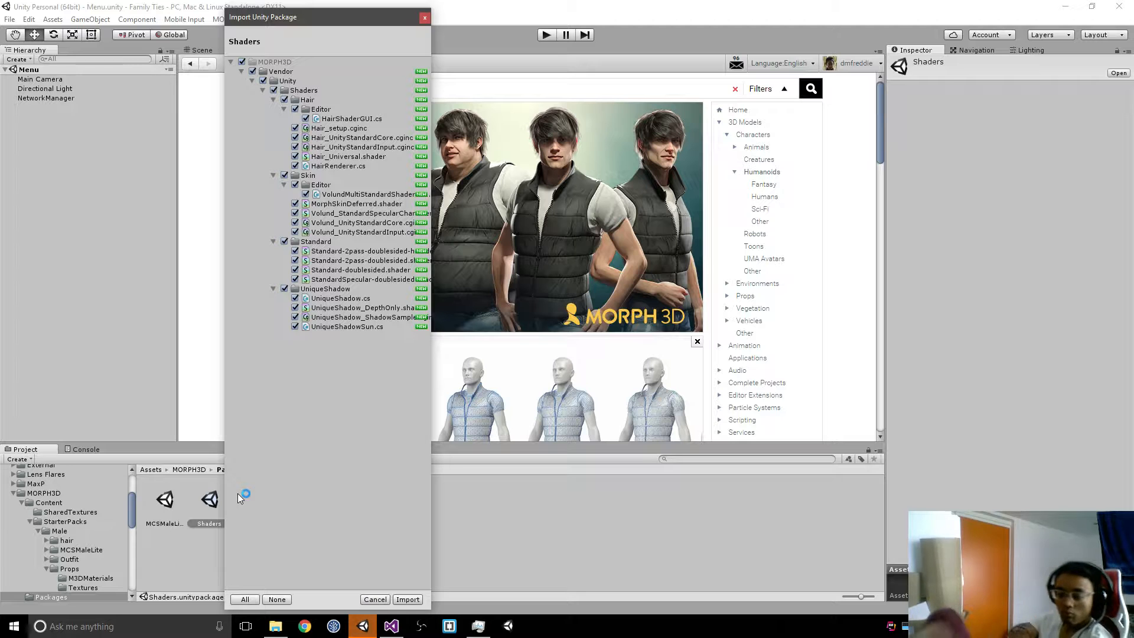
pyautogui.click(408, 600)
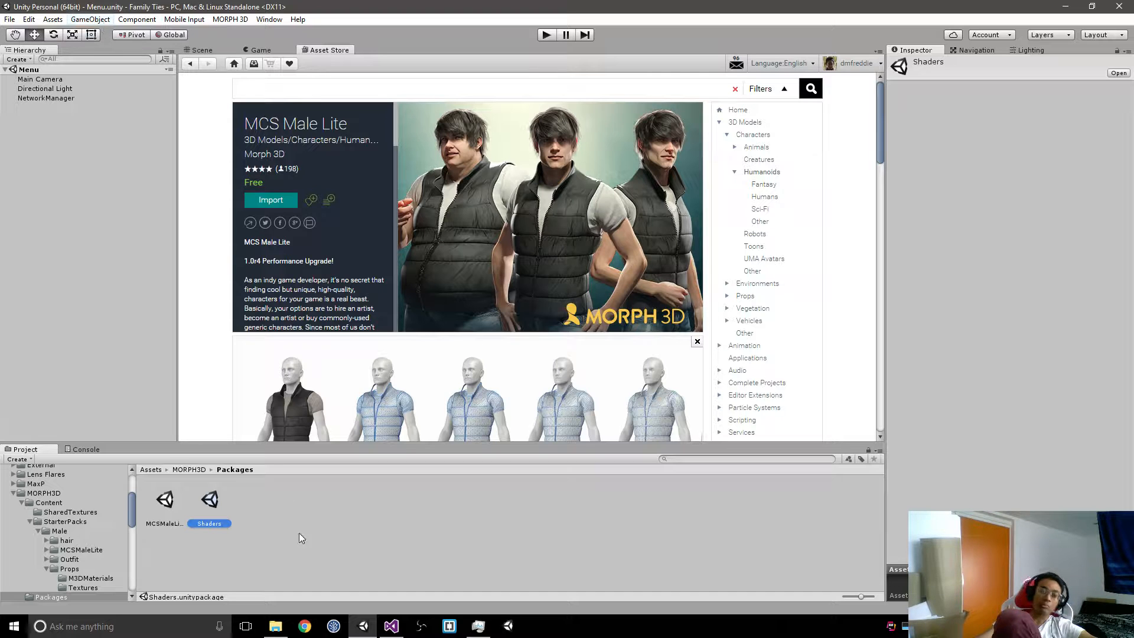
pyautogui.doubleClick(217, 498)
pyautogui.rightClick(216, 498)
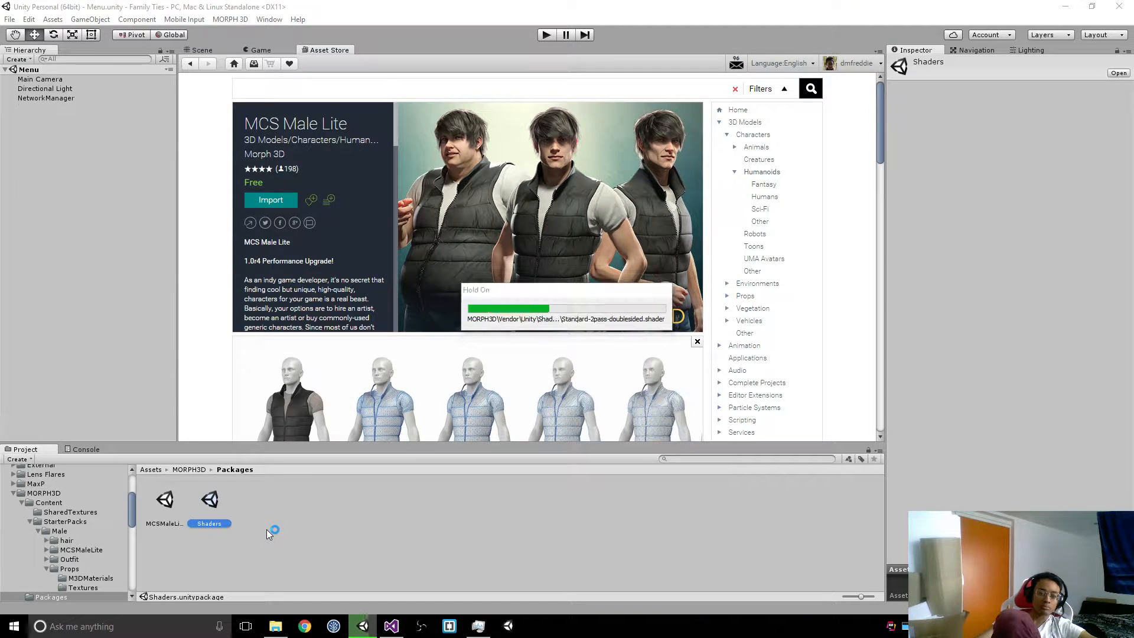
pyautogui.scroll(-3, 97, 540)
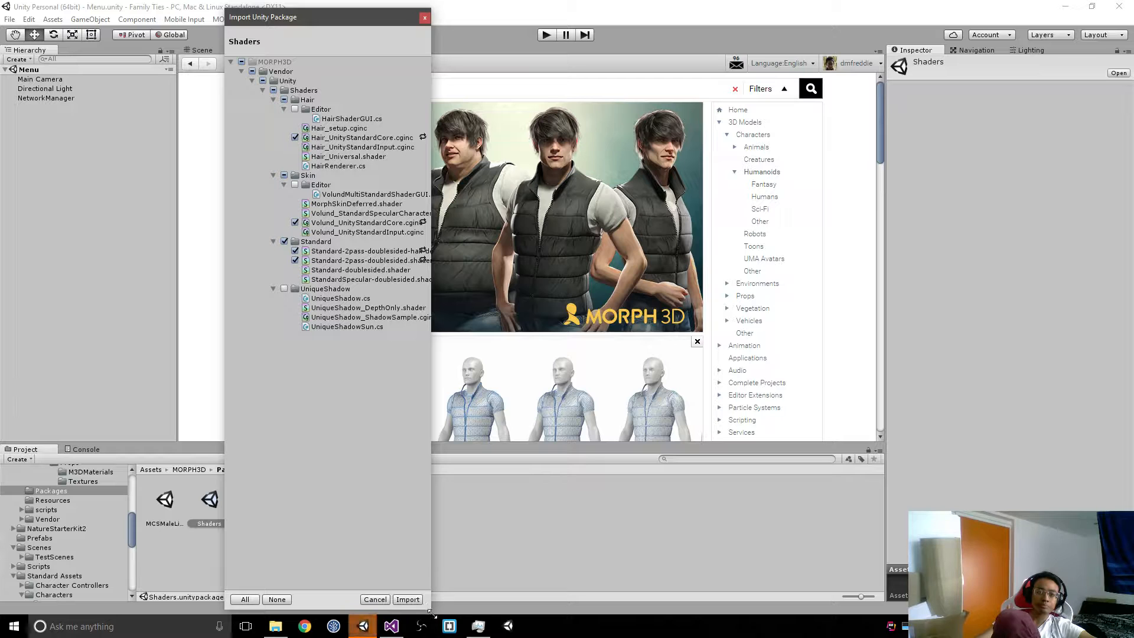
pyautogui.click(375, 599)
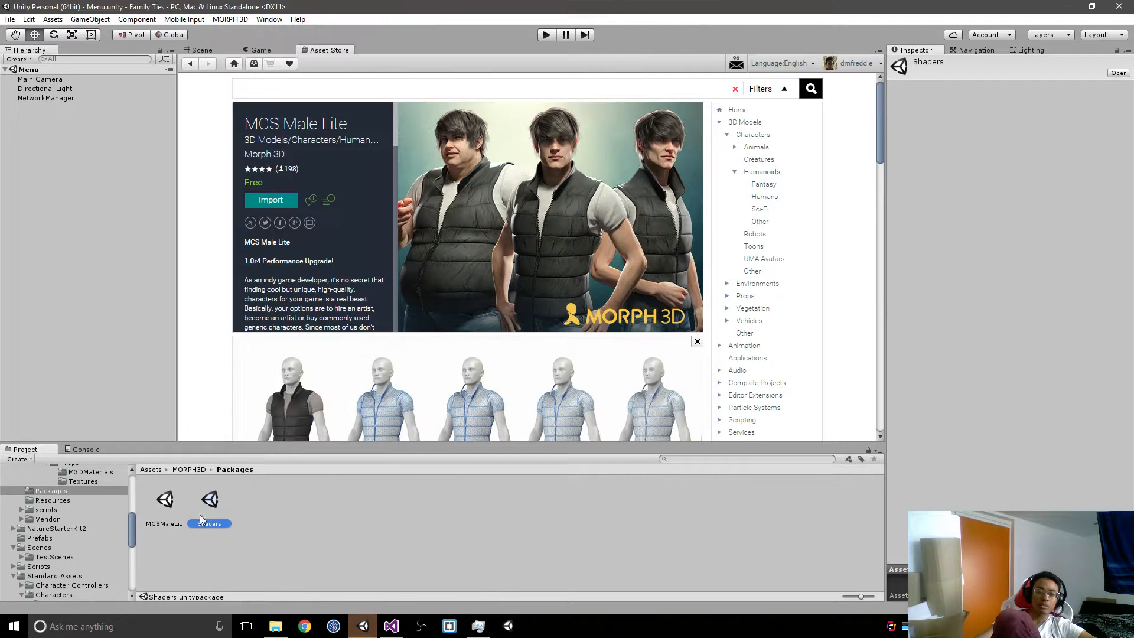
# Step: Check the 9mmPistol material in the Male starter pack's Props/M3DMaterials folder
pyautogui.click(189, 470)
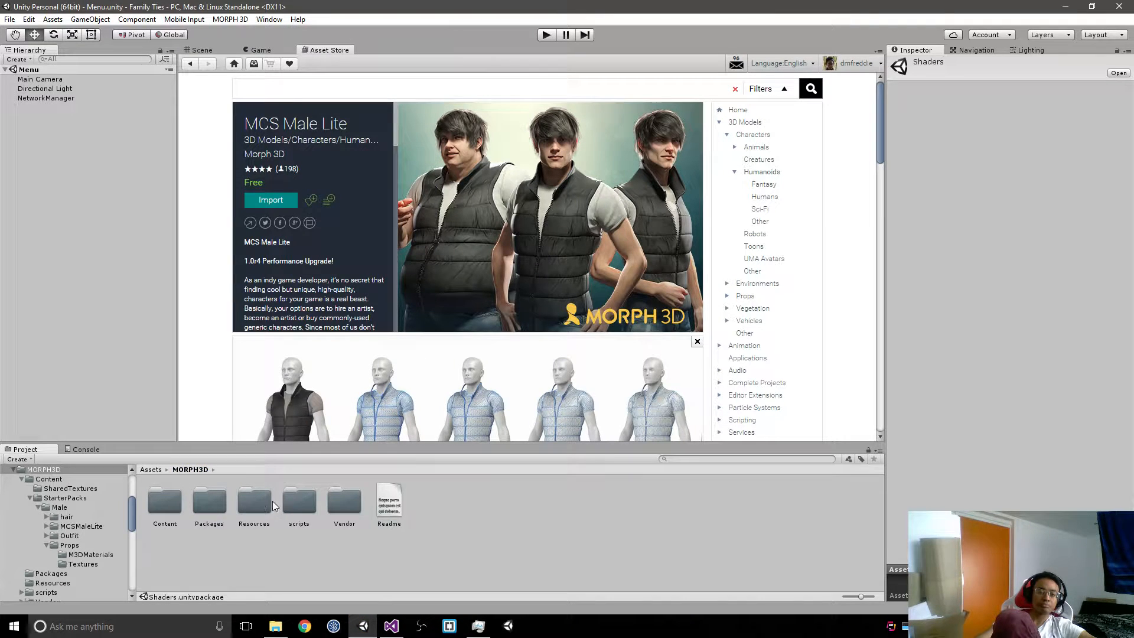
pyautogui.doubleClick(160, 507)
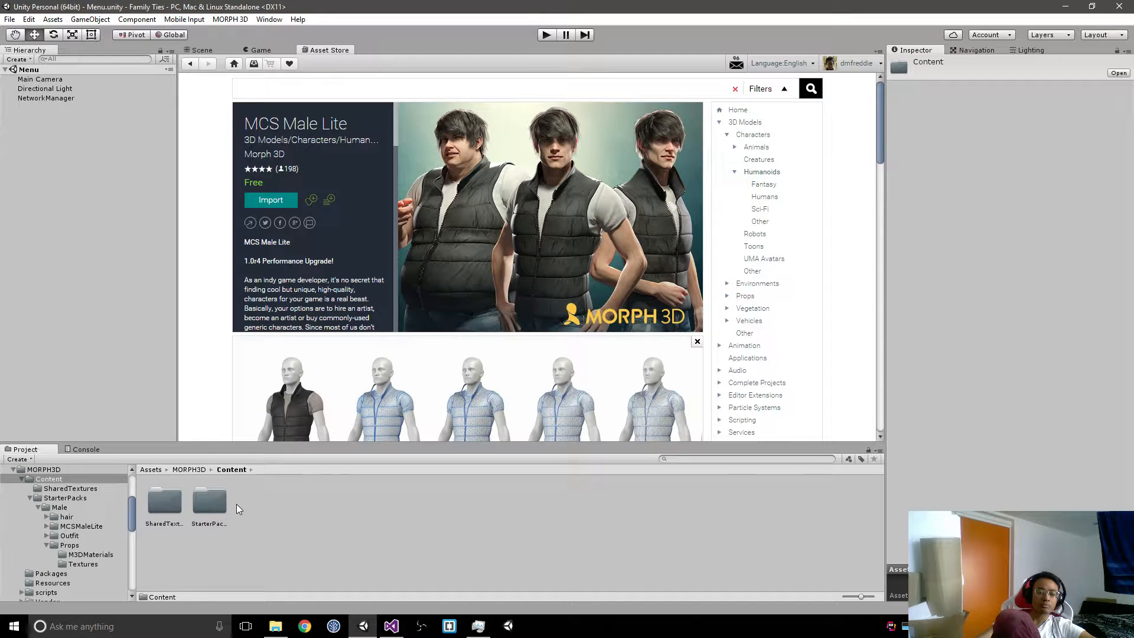
pyautogui.doubleClick(204, 503)
pyautogui.doubleClick(171, 504)
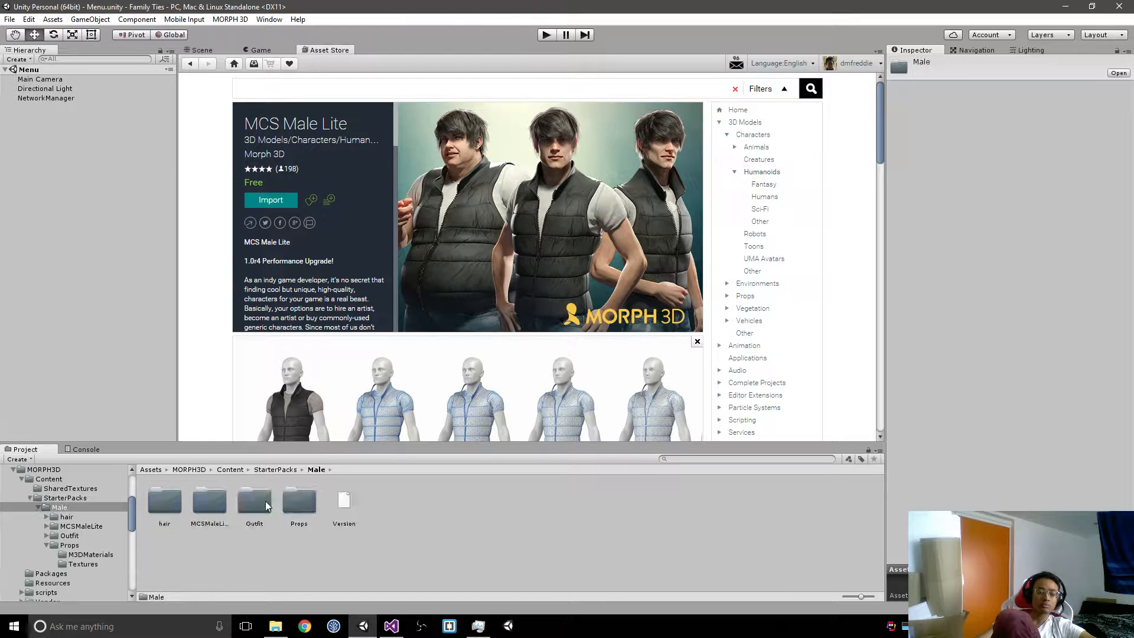
pyautogui.doubleClick(290, 500)
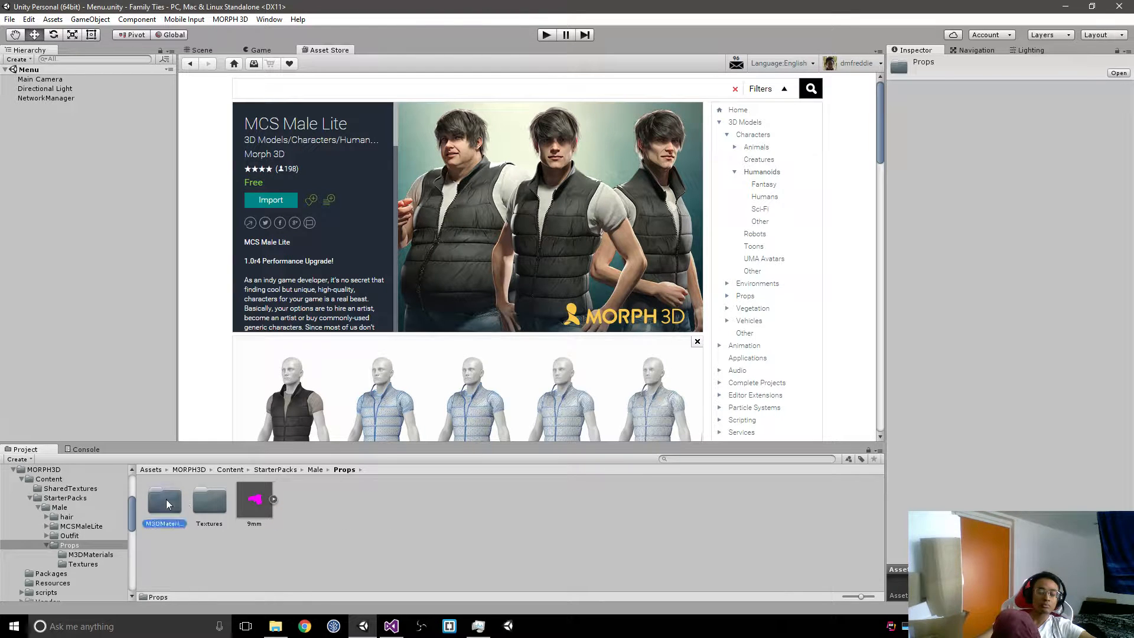
pyautogui.doubleClick(166, 501)
pyautogui.click(166, 501)
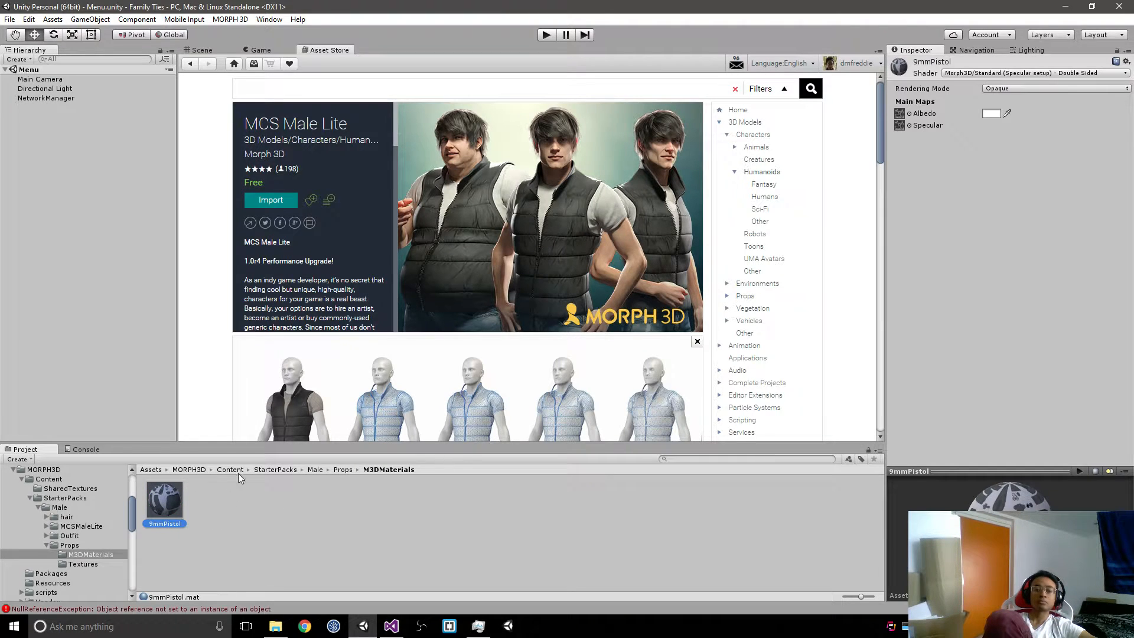
# Step: Return to the Props folder and expand the 9mm model to inspect its sub-assets
pyautogui.click(343, 469)
pyautogui.click(261, 501)
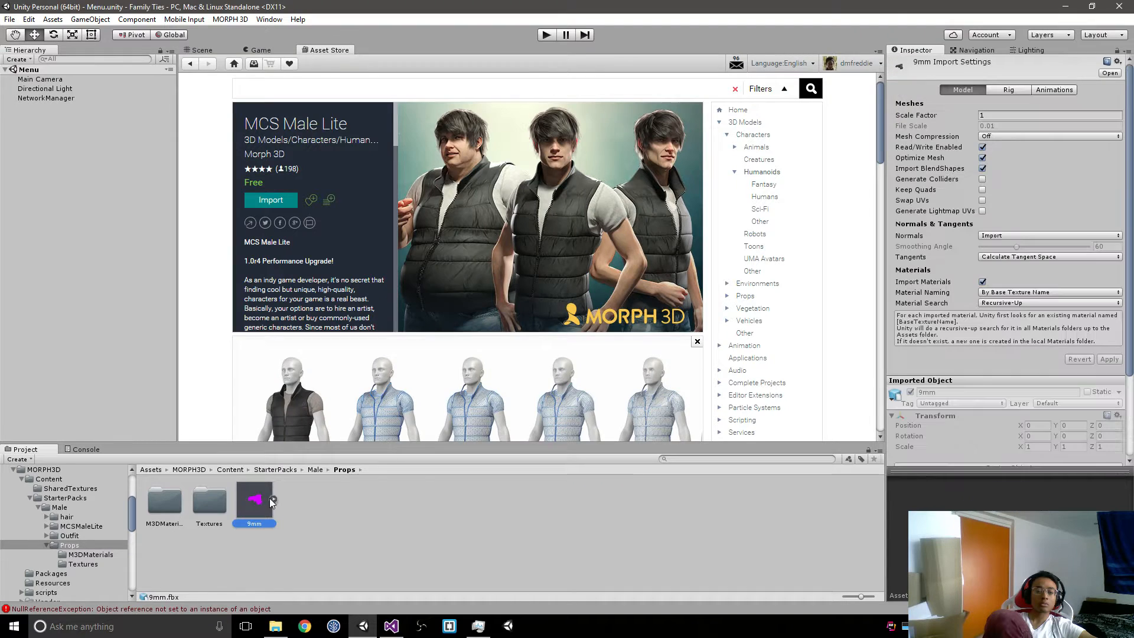
pyautogui.click(273, 501)
pyautogui.press('Right')
pyautogui.press('Right')
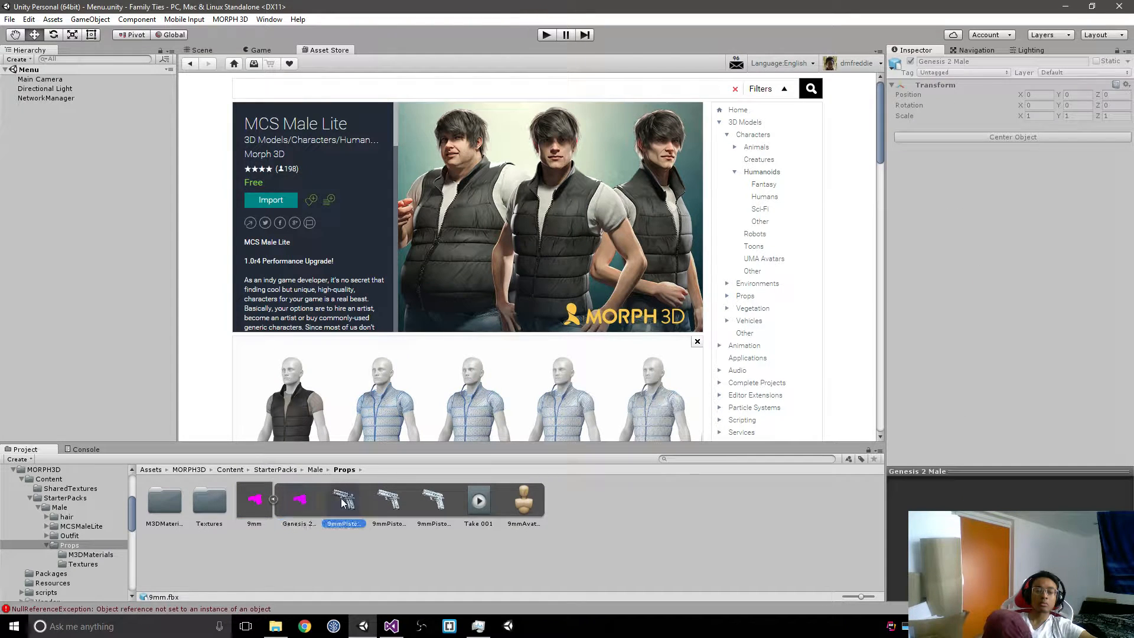
# Step: Place the 9mm model in the Menu scene to check how it renders in the Scene view, and delete it again
pyautogui.moveTo(254, 501); pyautogui.dragTo(94, 271)
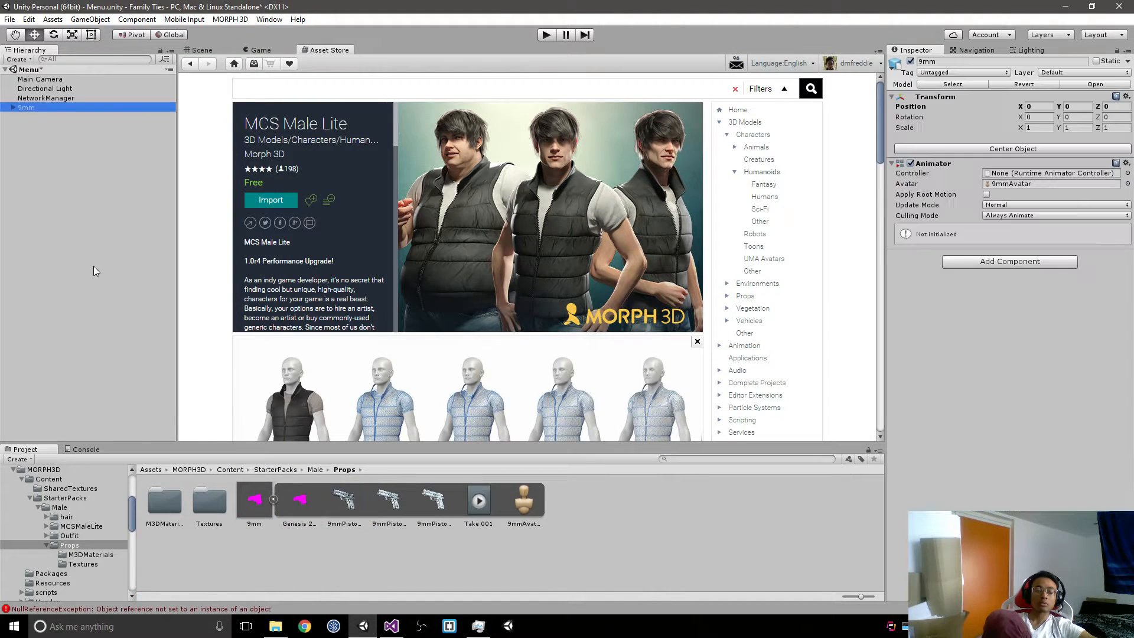
pyautogui.click(200, 50)
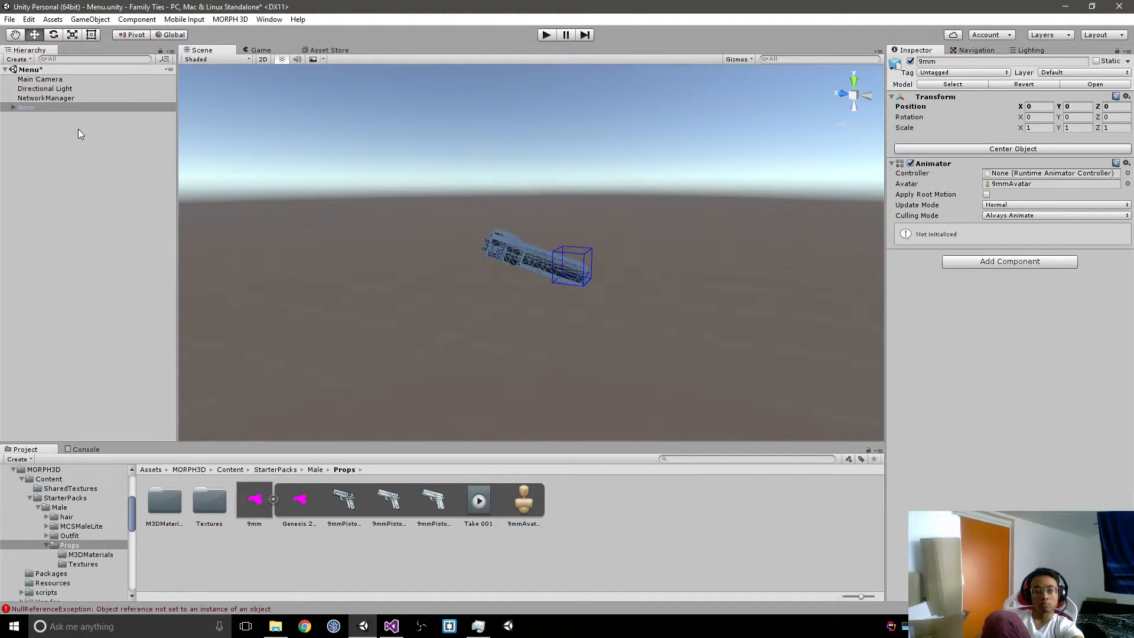
pyautogui.click(90, 106)
pyautogui.press('Delete')
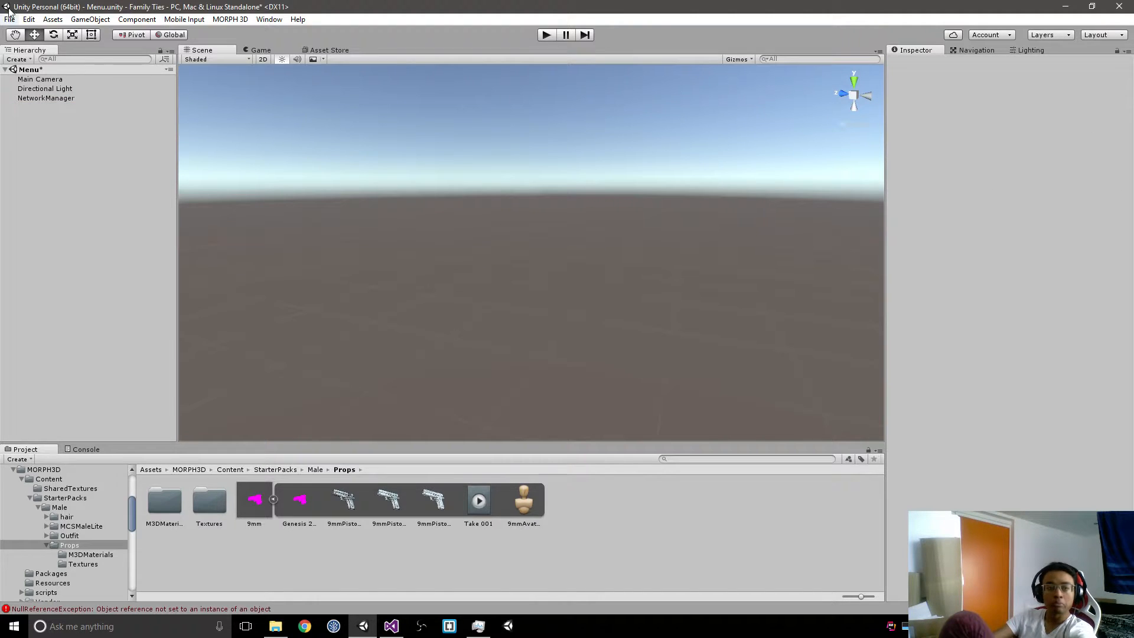
pyautogui.click(230, 19)
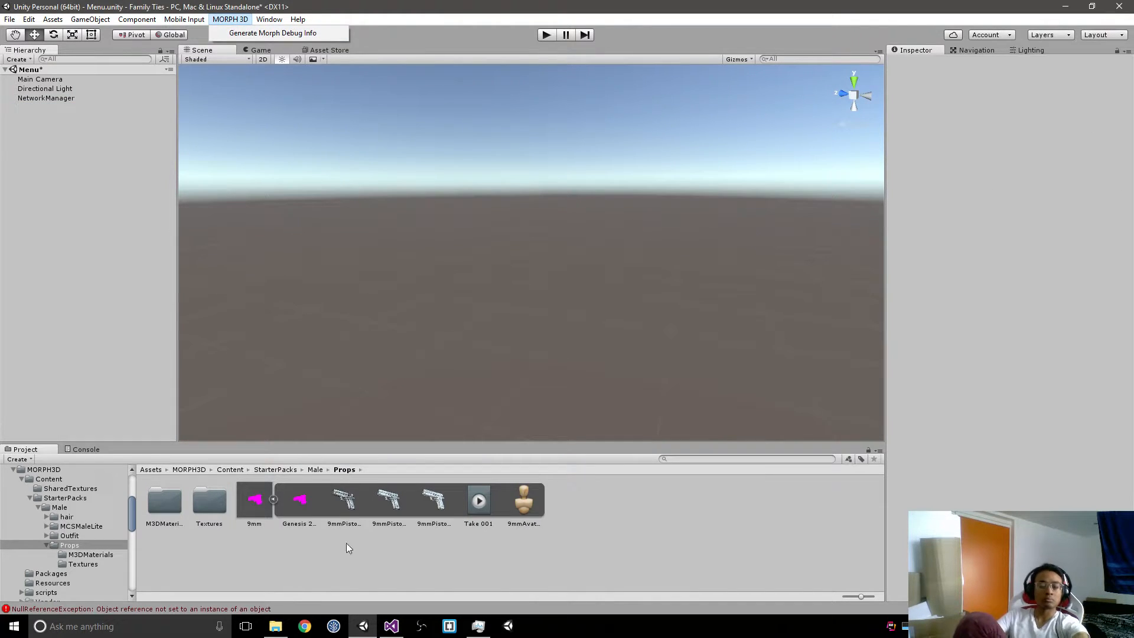
pyautogui.click(300, 529)
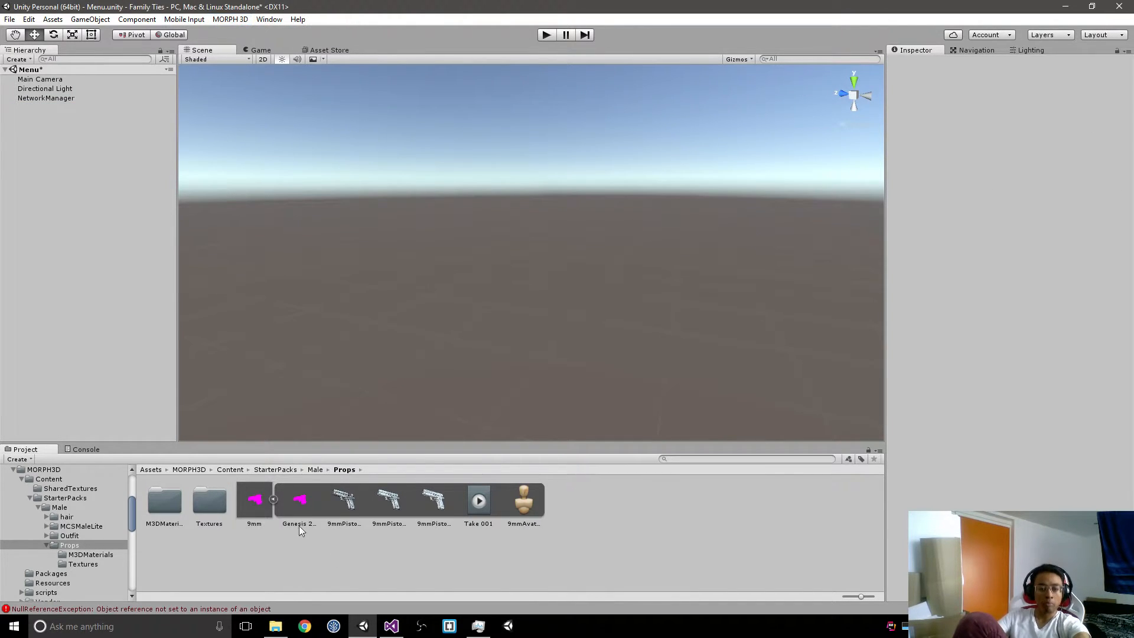
# Step: Add the MCSMaleLite model from the Male starter pack's MCSMaleLite folder to the Menu scene
pyautogui.click(315, 470)
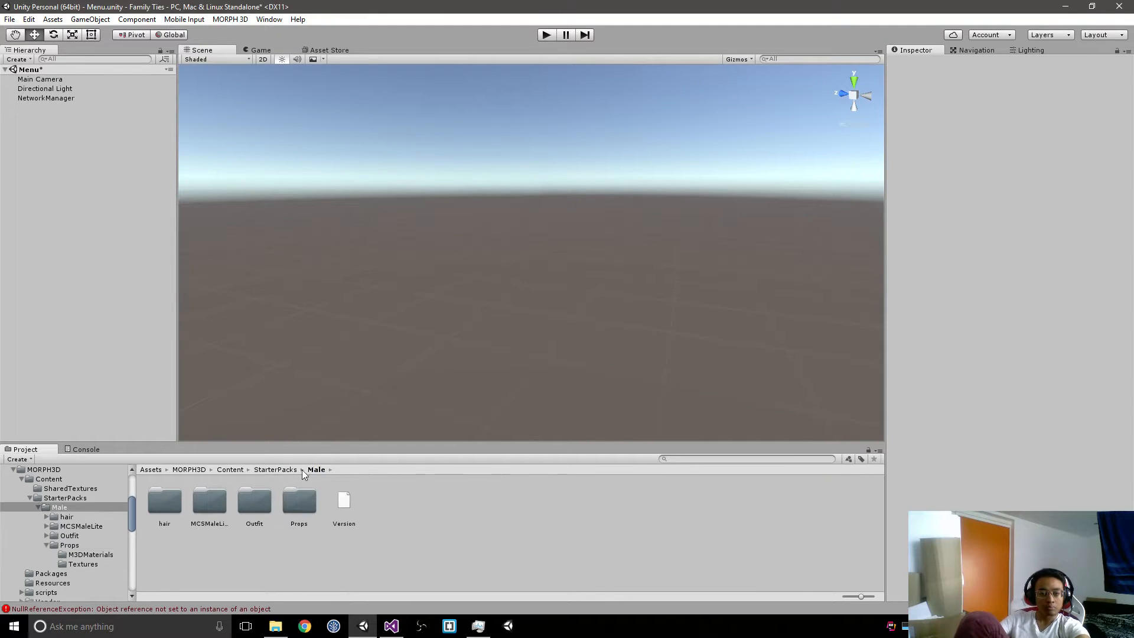
pyautogui.doubleClick(207, 501)
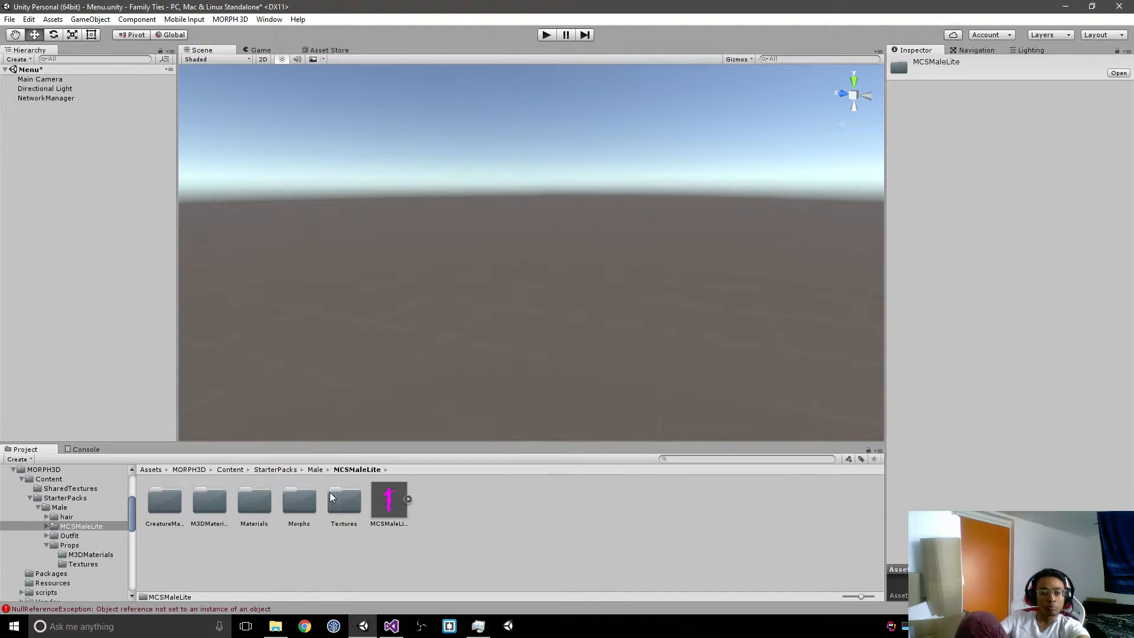
pyautogui.click(384, 500)
pyautogui.click(81, 310)
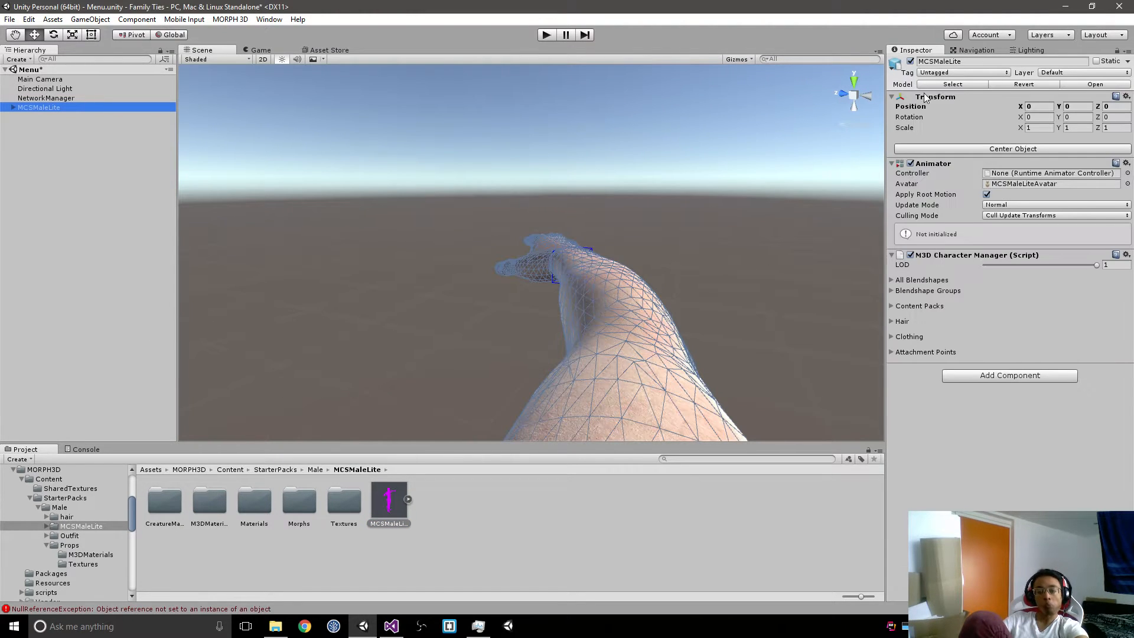
# Step: Examine the MCSMaleLite character from the front in the Scene view, from head to feet
pyautogui.moveTo(598, 251); pyautogui.dragTo(680, 298, button='right')
pyautogui.press('s')
pyautogui.press('a')
pyautogui.press('f')
pyautogui.press('f')
pyautogui.press('f')
pyautogui.click(718, 264)
pyautogui.press('w')
pyautogui.press('e')
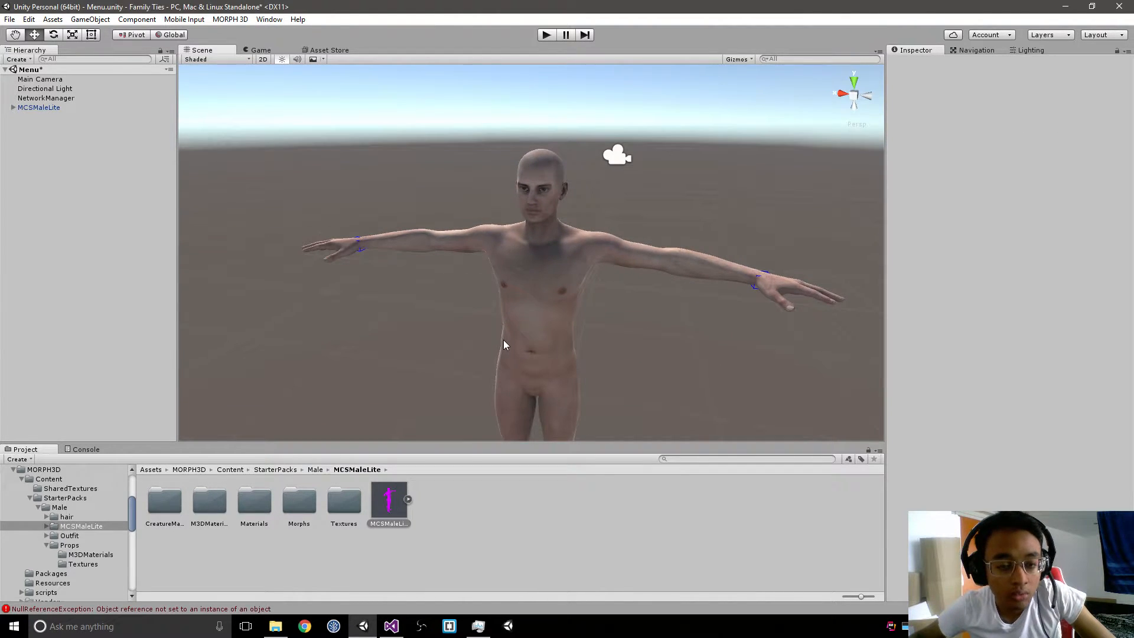
pyautogui.moveTo(503, 339); pyautogui.dragTo(505, 363, button='right')
pyautogui.press('s')
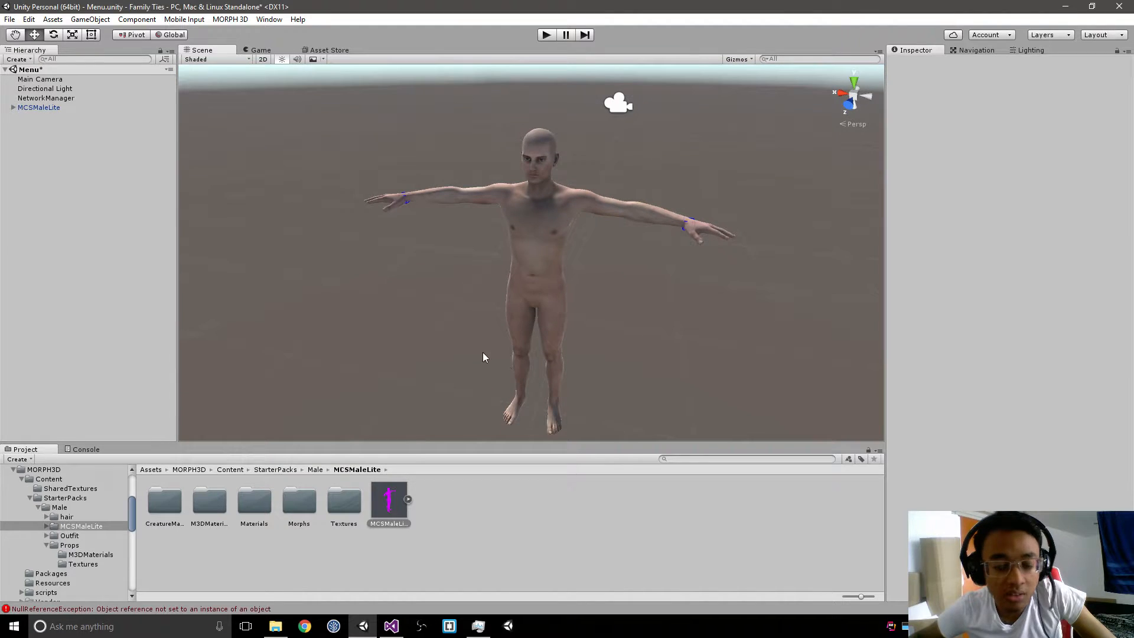
# Step: Expand MCSMaleLite's bone hierarchy from the hip through the abdomen, chest and neck, and select the head bone
pyautogui.click(13, 107)
pyautogui.click(26, 118)
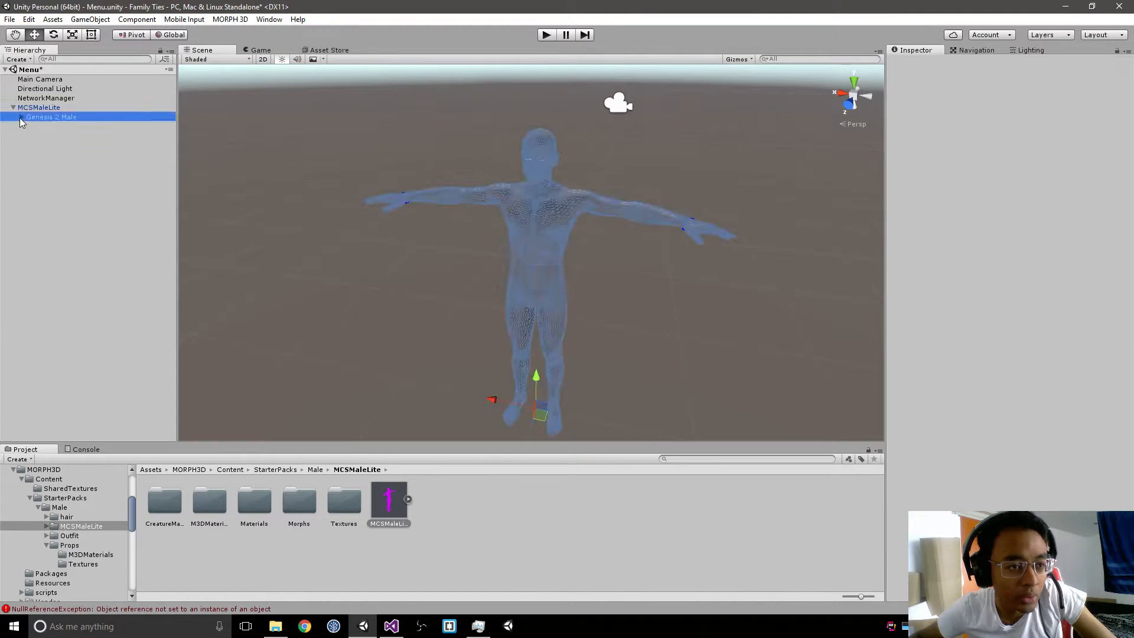
pyautogui.click(22, 117)
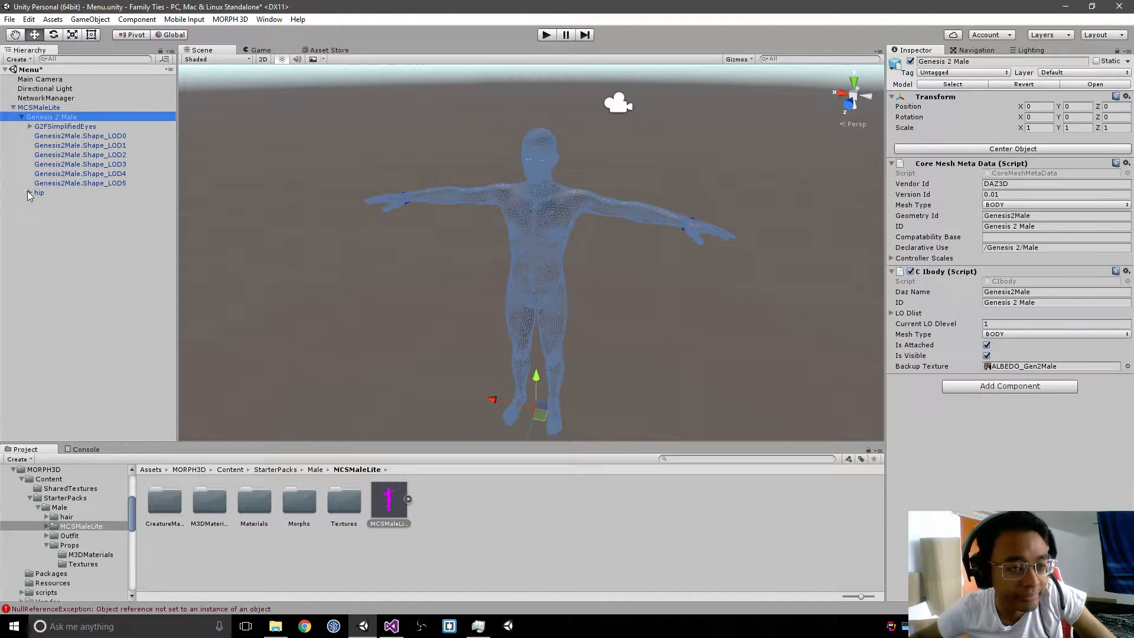
pyautogui.click(29, 193)
pyautogui.click(38, 212)
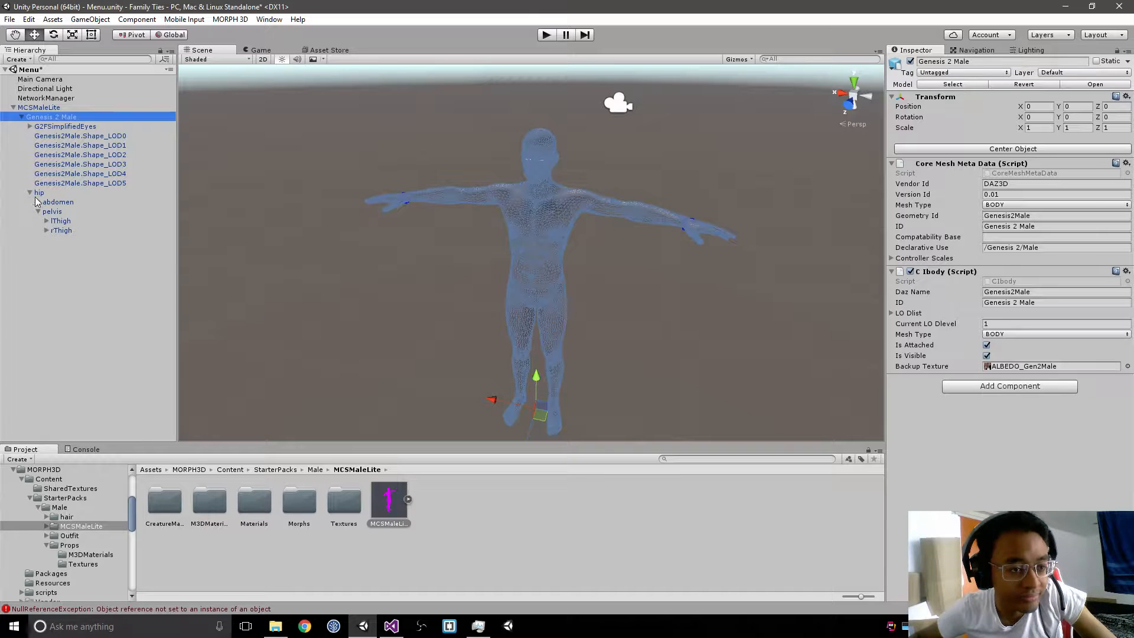
pyautogui.click(38, 202)
pyautogui.click(46, 212)
pyautogui.click(54, 221)
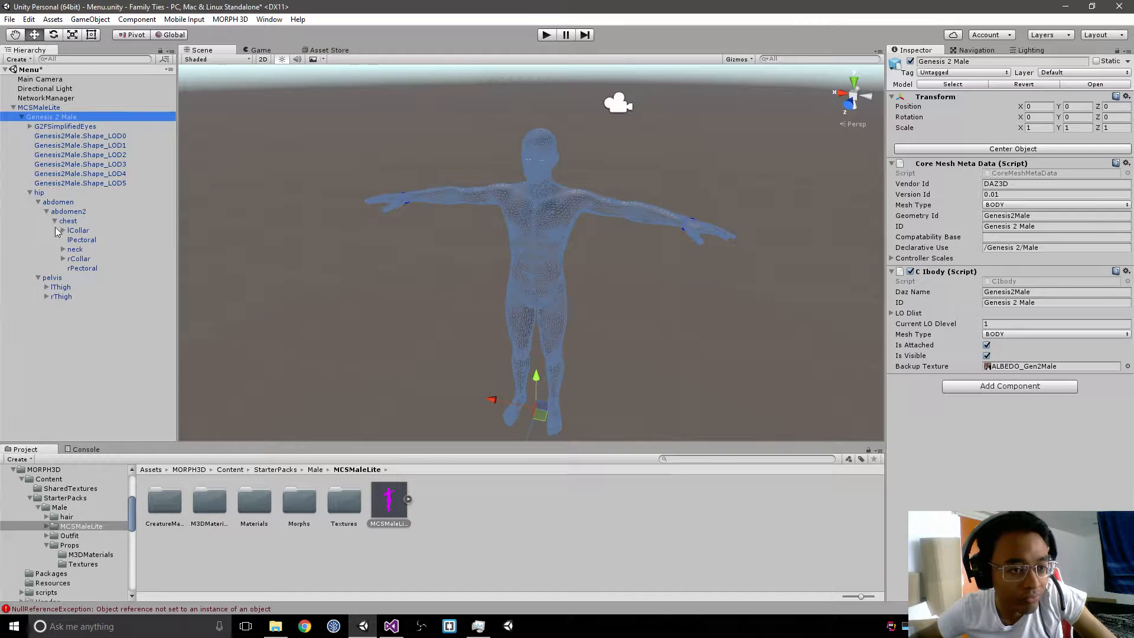
pyautogui.click(63, 249)
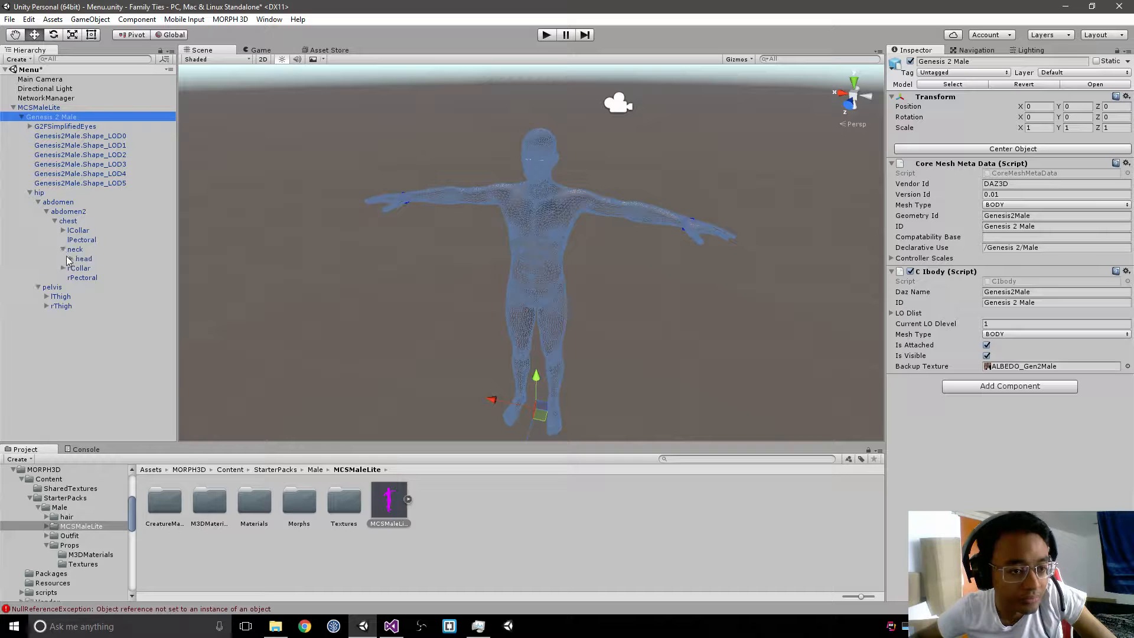
pyautogui.click(72, 259)
pyautogui.click(85, 260)
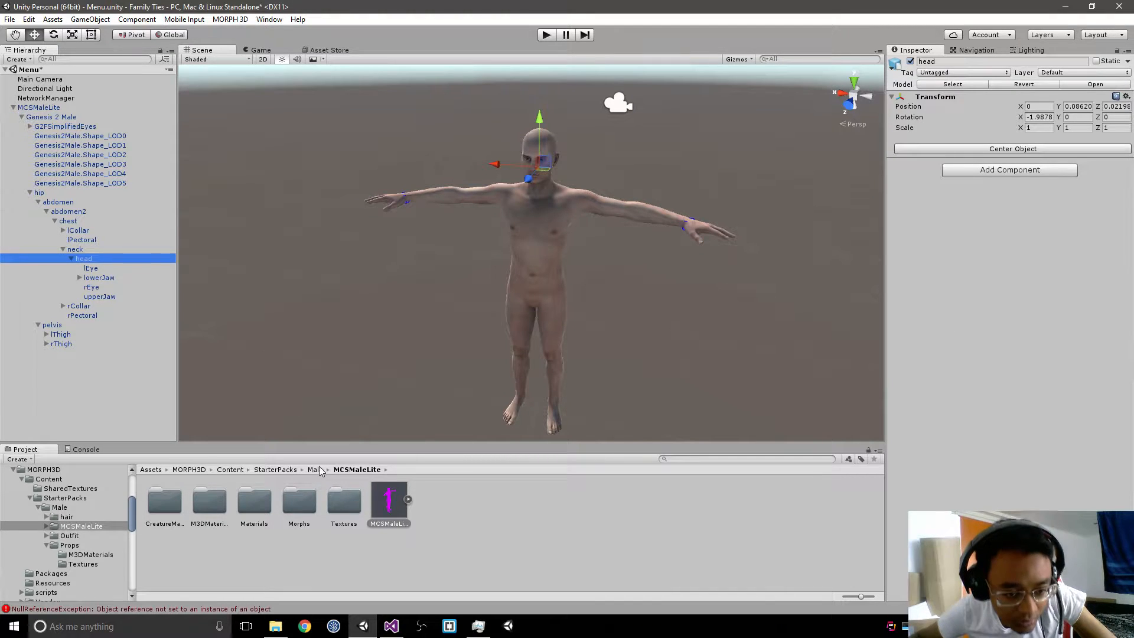
# Step: Try attaching the BritHair model from the Male pack's hair/Brit folder to the character's head bone
pyautogui.click(314, 470)
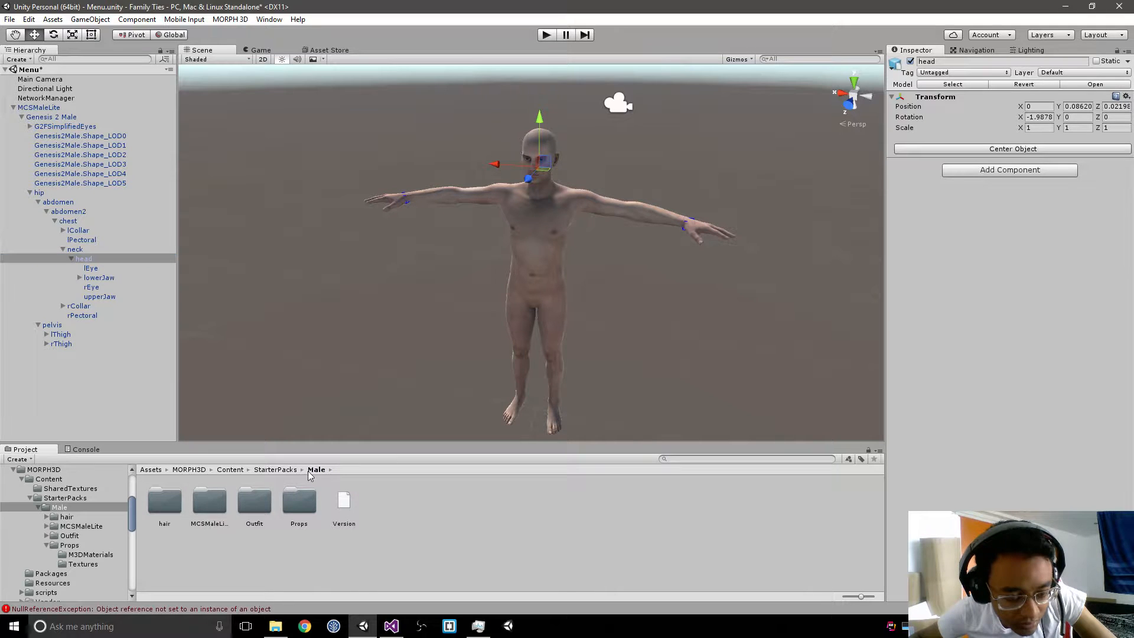
pyautogui.doubleClick(164, 501)
pyautogui.doubleClick(166, 502)
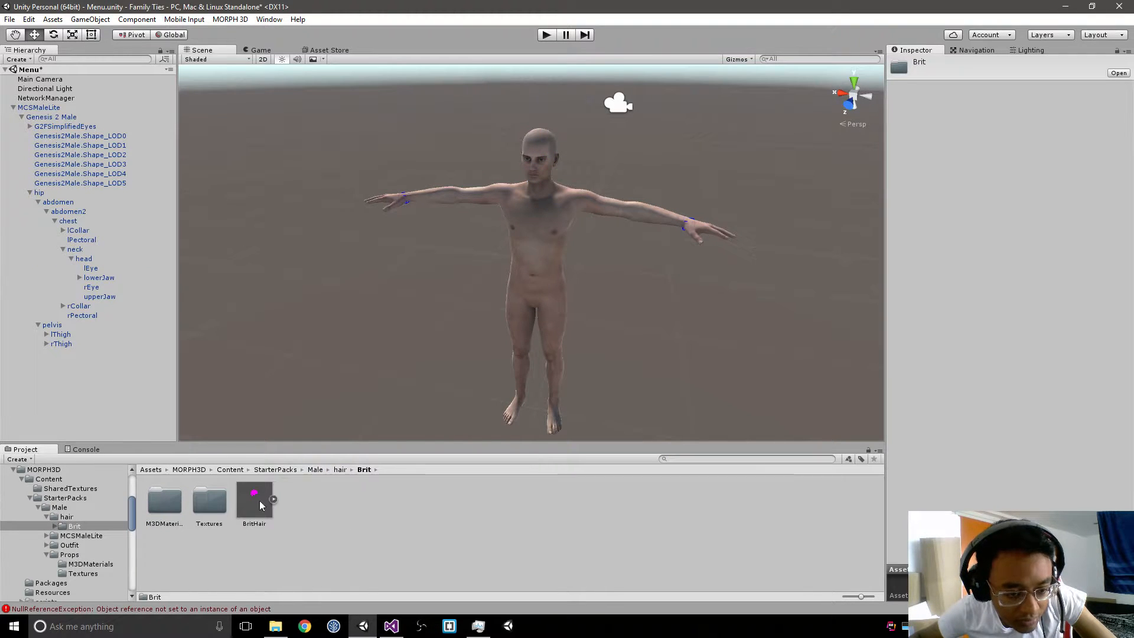
pyautogui.moveTo(254, 499); pyautogui.dragTo(101, 264)
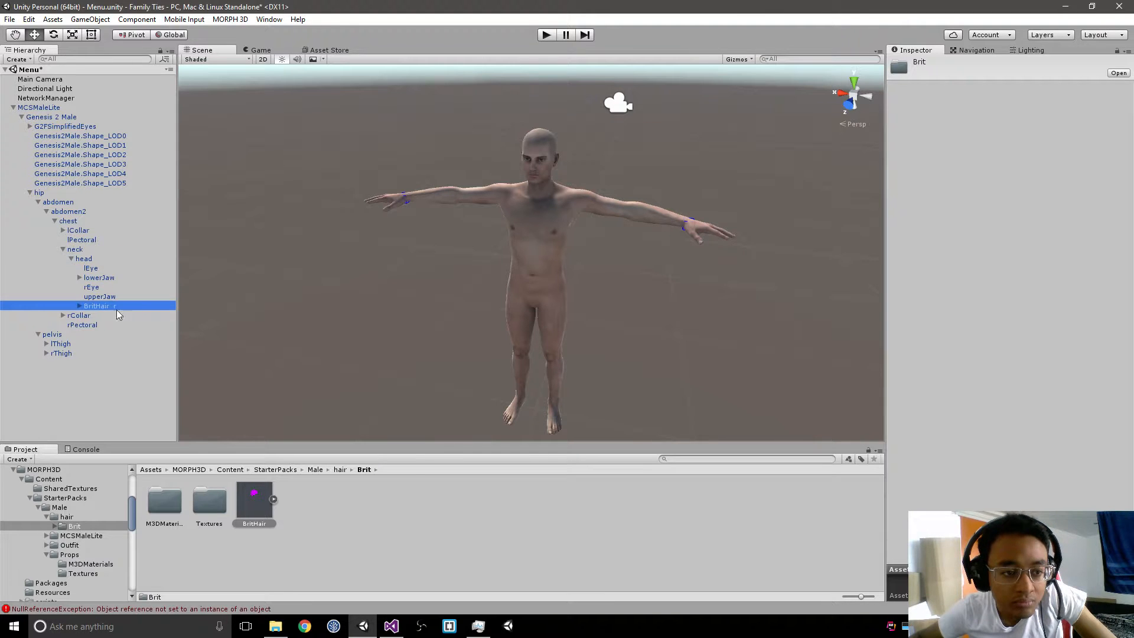
pyautogui.rightClick(573, 254)
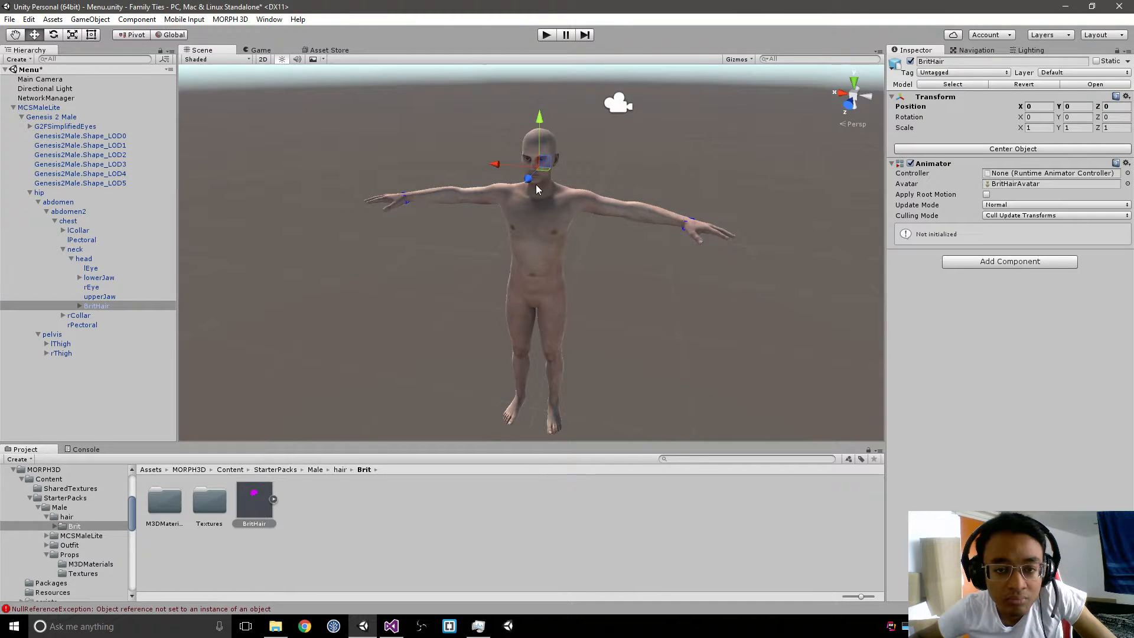
pyautogui.moveTo(537, 186); pyautogui.dragTo(503, 199, button='right')
pyautogui.press('f')
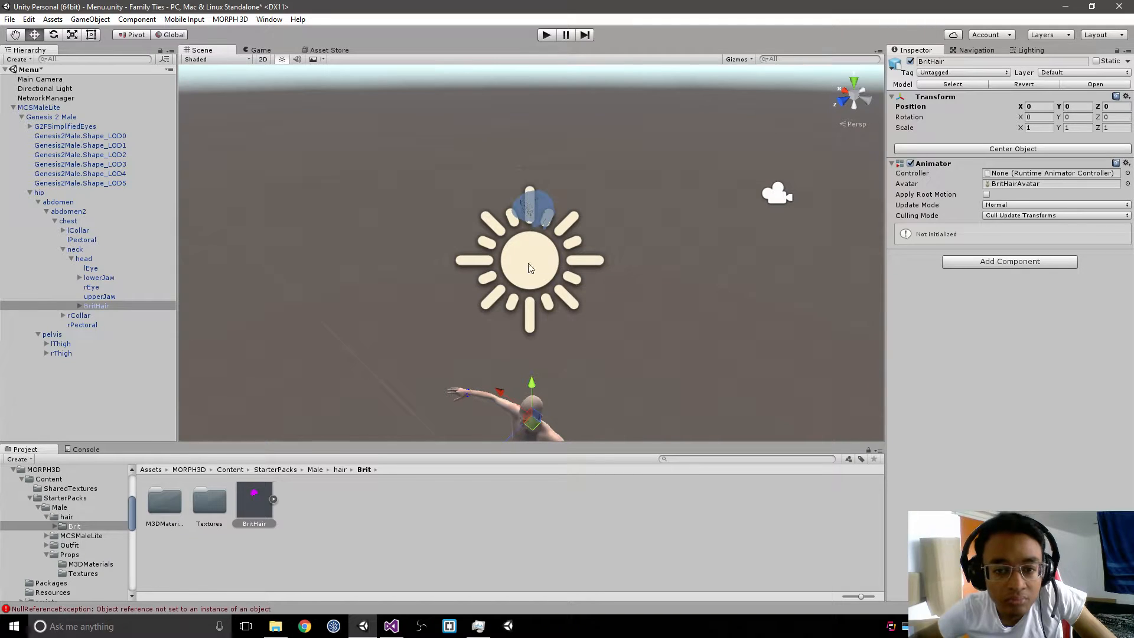
# Step: Move BritHair from the head bone directly under MCSMaleLite, and delete it from the scene
pyautogui.moveTo(102, 311); pyautogui.dragTo(41, 104)
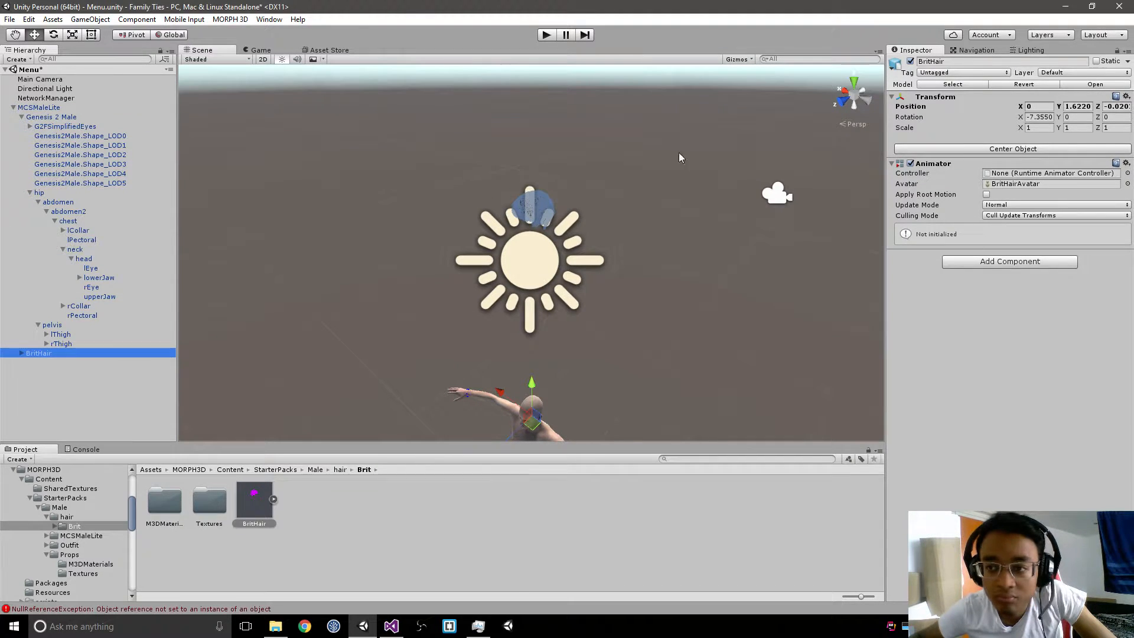
pyautogui.click(62, 354)
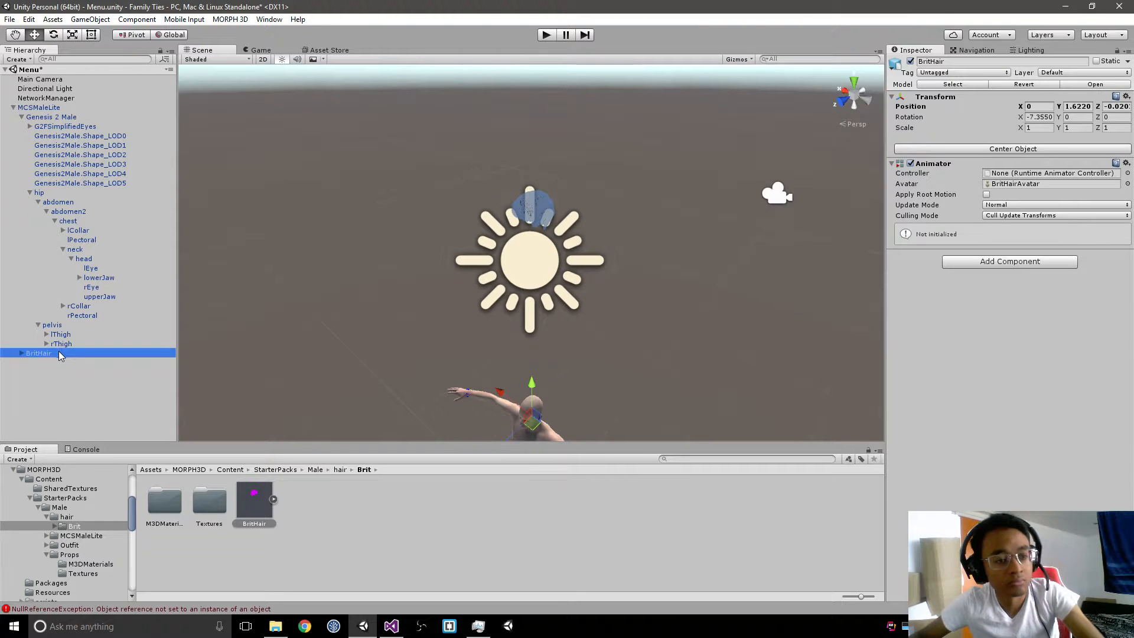
pyautogui.click(118, 381)
pyautogui.click(66, 354)
pyautogui.press('Delete')
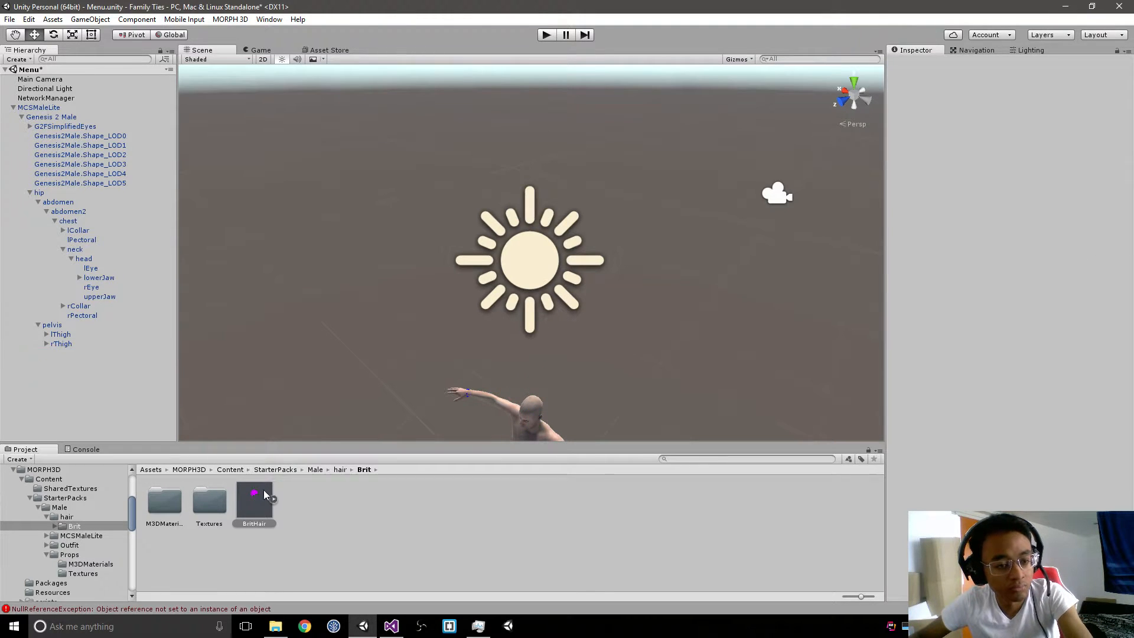
# Step: Add a fresh BritHair from the Brit folder directly under MCSMaleLite and check its fit on the head
pyautogui.moveTo(262, 493); pyautogui.dragTo(39, 107)
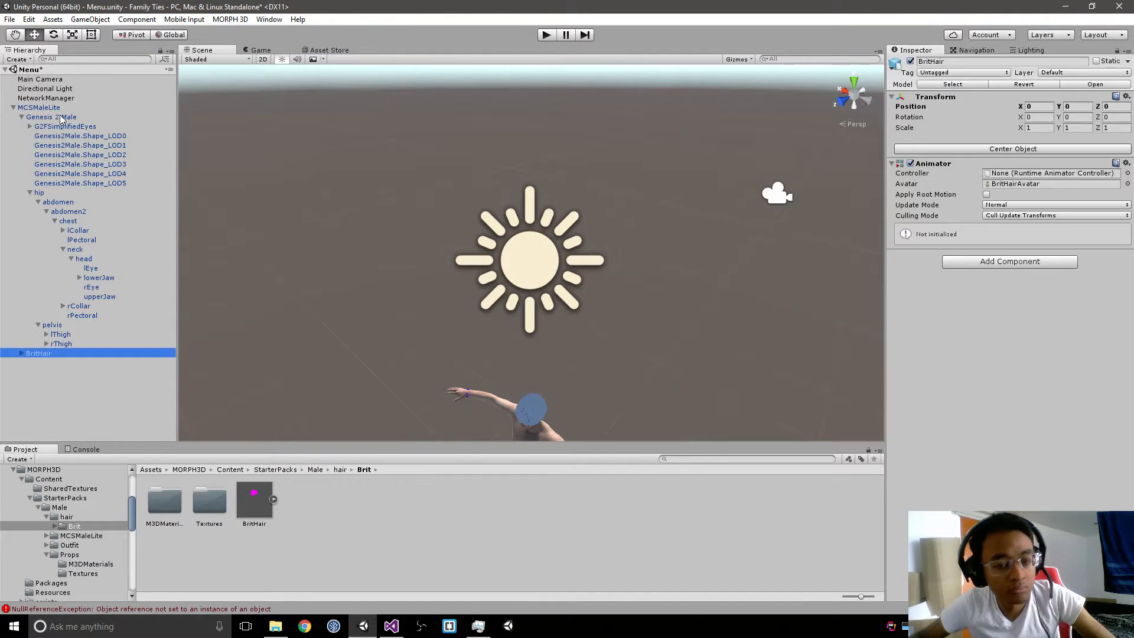
pyautogui.press('f')
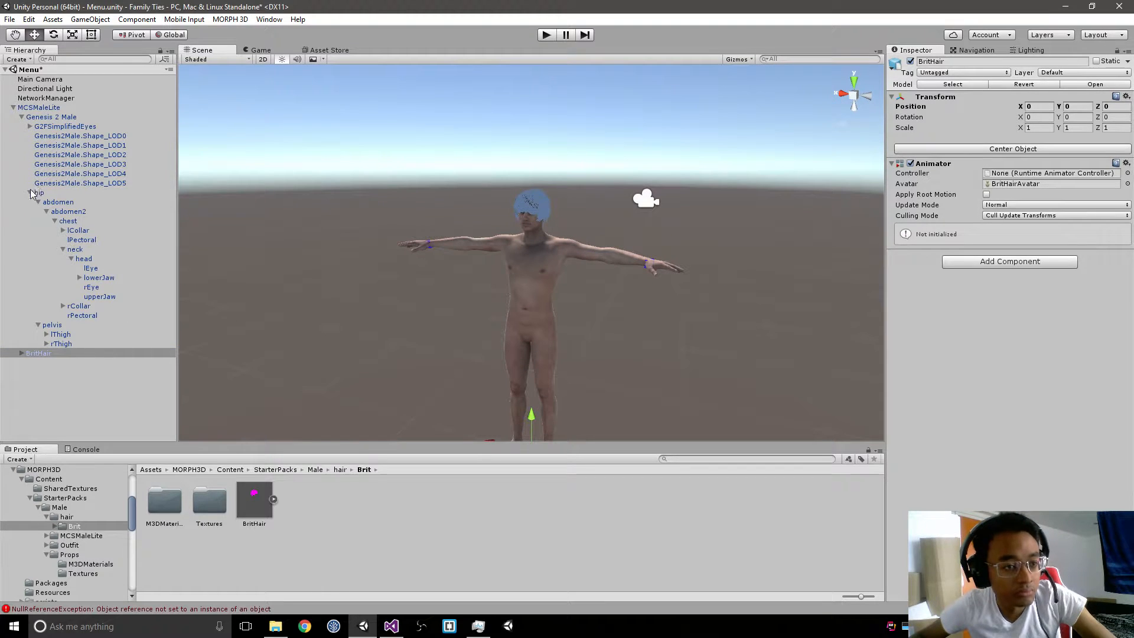
pyautogui.click(31, 192)
pyautogui.click(396, 262)
pyautogui.scroll(5, 487, 272)
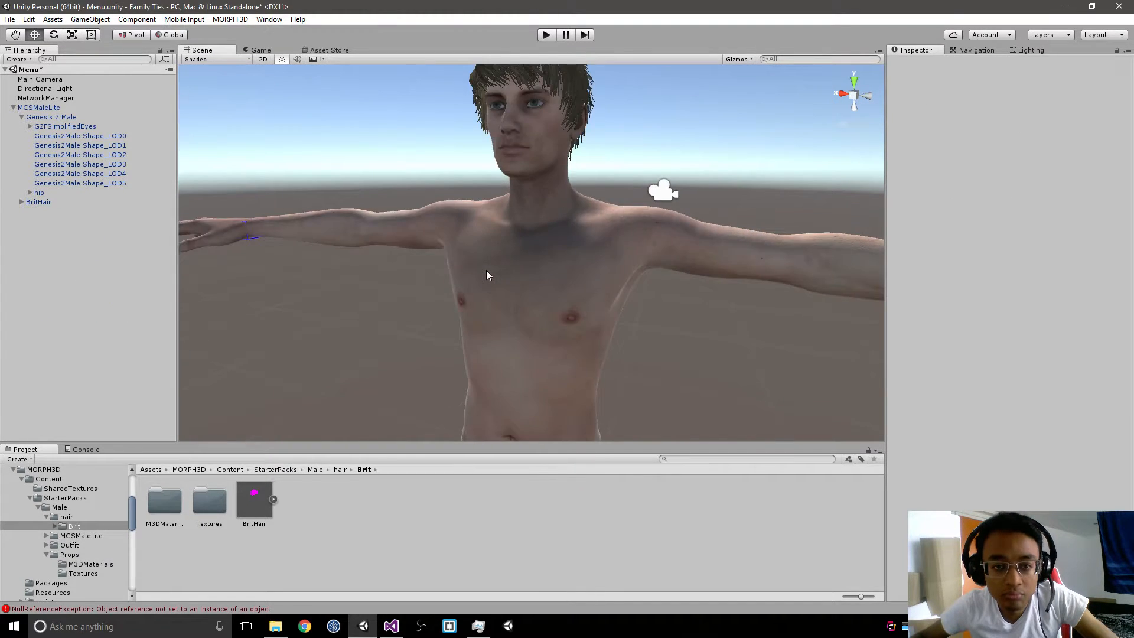
pyautogui.scroll(-3, 487, 276)
pyautogui.keyDown('alt'); pyautogui.moveTo(402, 374); pyautogui.dragTo(500, 310); pyautogui.keyUp('alt')
pyautogui.moveTo(502, 310); pyautogui.dragTo(612, 303, button='middle')
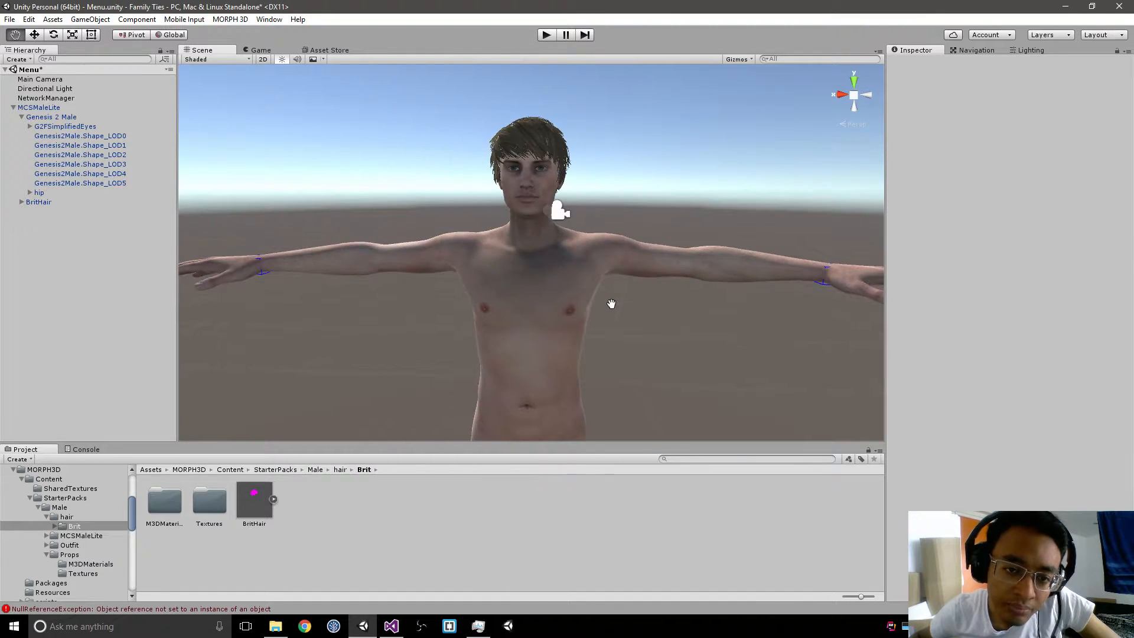
# Step: Add the UMPants and UMTShirt models from the Male pack's Outfit folder as children of MCSMaleLite
pyautogui.click(339, 471)
pyautogui.click(316, 470)
pyautogui.doubleClick(251, 503)
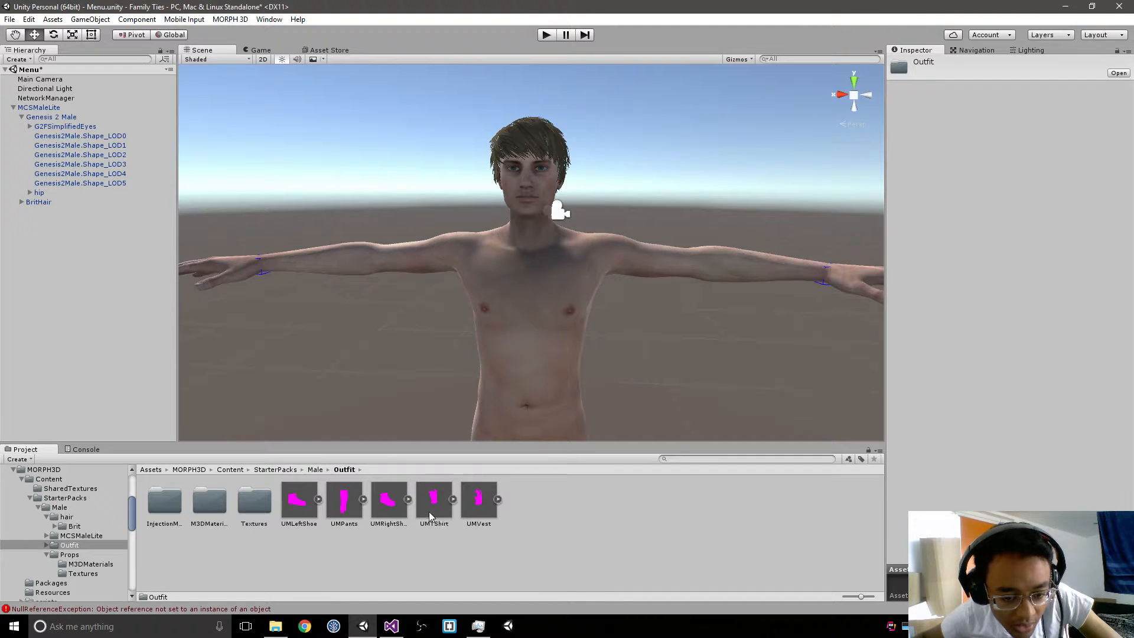
pyautogui.moveTo(288, 457); pyautogui.dragTo(77, 111)
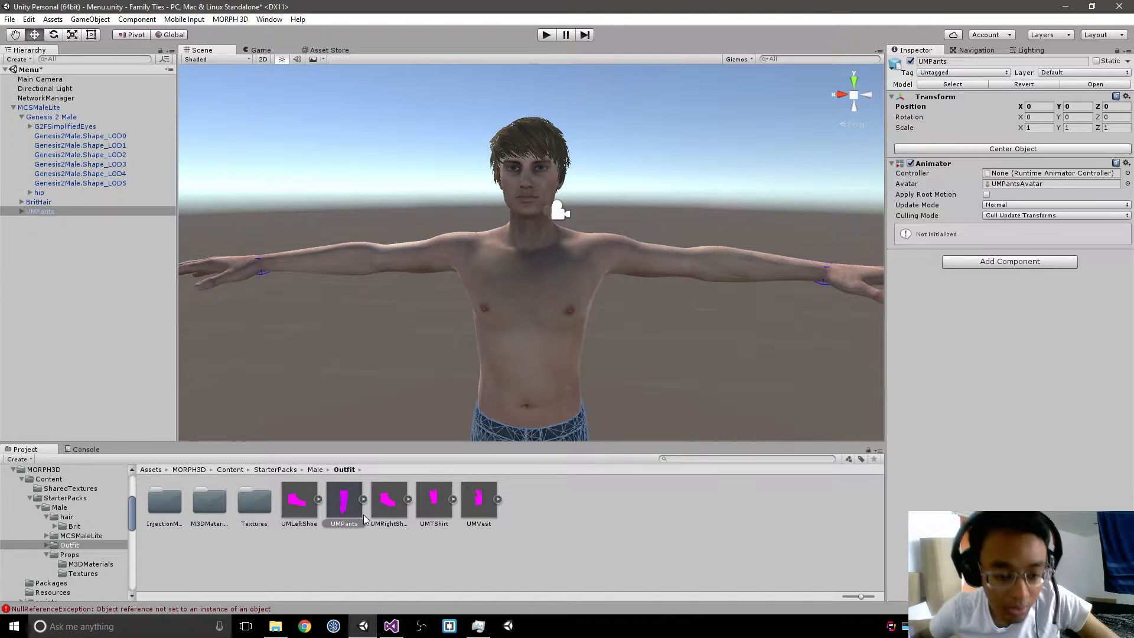
pyautogui.moveTo(422, 527); pyautogui.dragTo(65, 108)
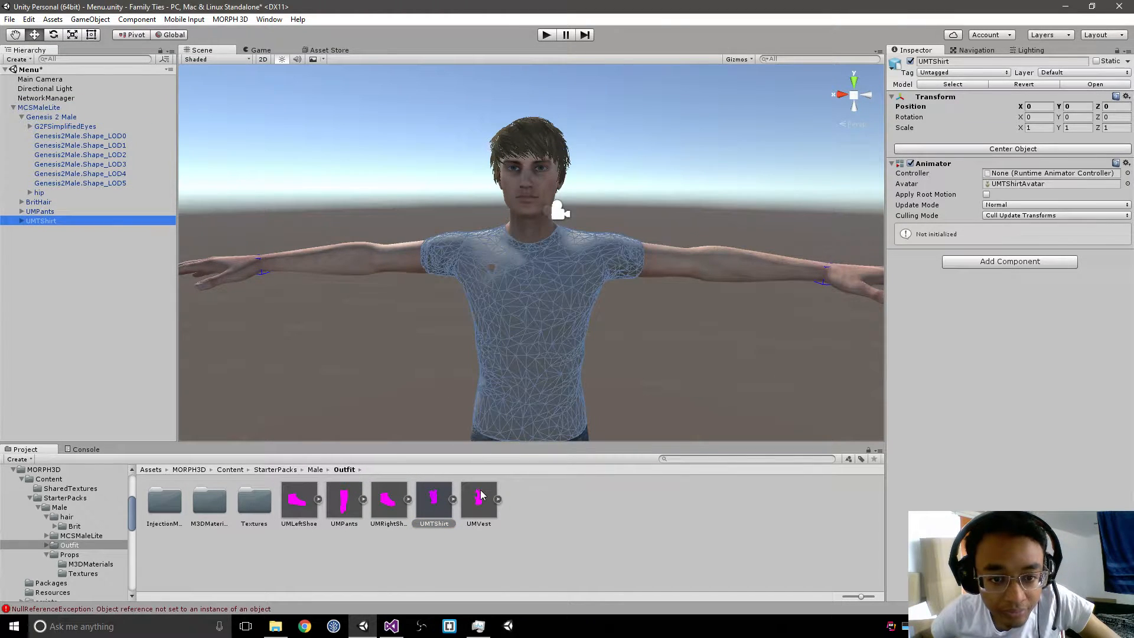
# Step: Add the UMVest, UMRightShoe and UMLeftShoe models from the Outfit folder as children of MCSMaleLite
pyautogui.moveTo(479, 502)
pyautogui.mouseDown()
pyautogui.moveTo(459, 475)
pyautogui.moveTo(129, 241)
pyautogui.moveTo(430, 483)
pyautogui.moveTo(471, 501)
pyautogui.mouseUp()
pyautogui.moveTo(161, 210); pyautogui.dragTo(54, 107)
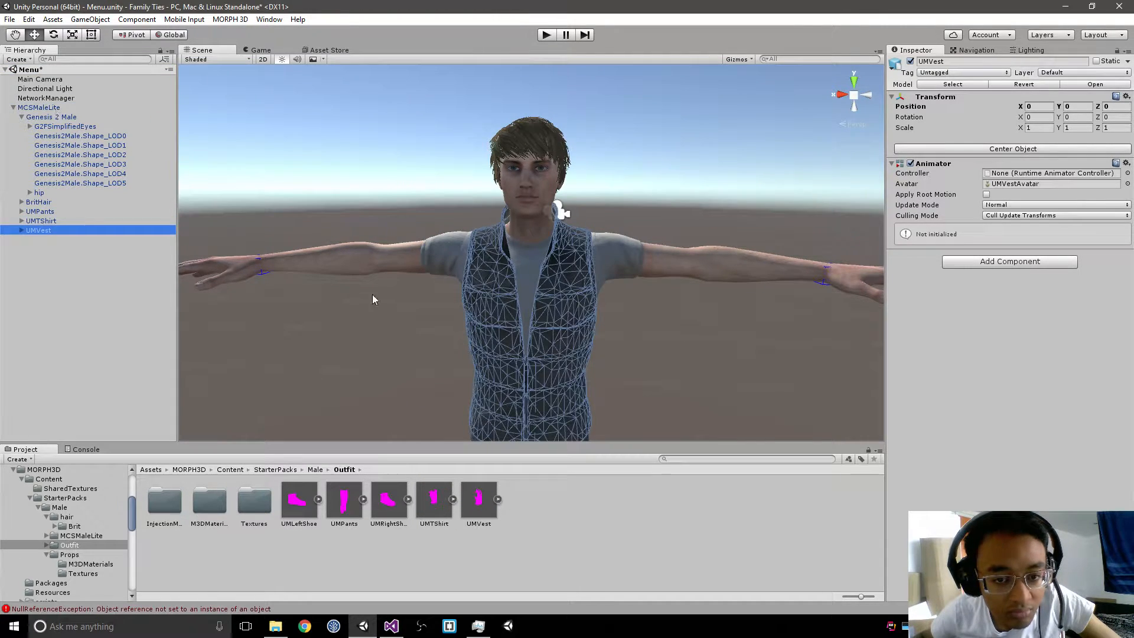
pyautogui.moveTo(384, 506); pyautogui.dragTo(52, 110)
pyautogui.moveTo(299, 501); pyautogui.dragTo(53, 108)
# Step: Examine the dressed character in the Scene view, including a close look at the UMPants mesh
pyautogui.scroll(-5, 472, 278)
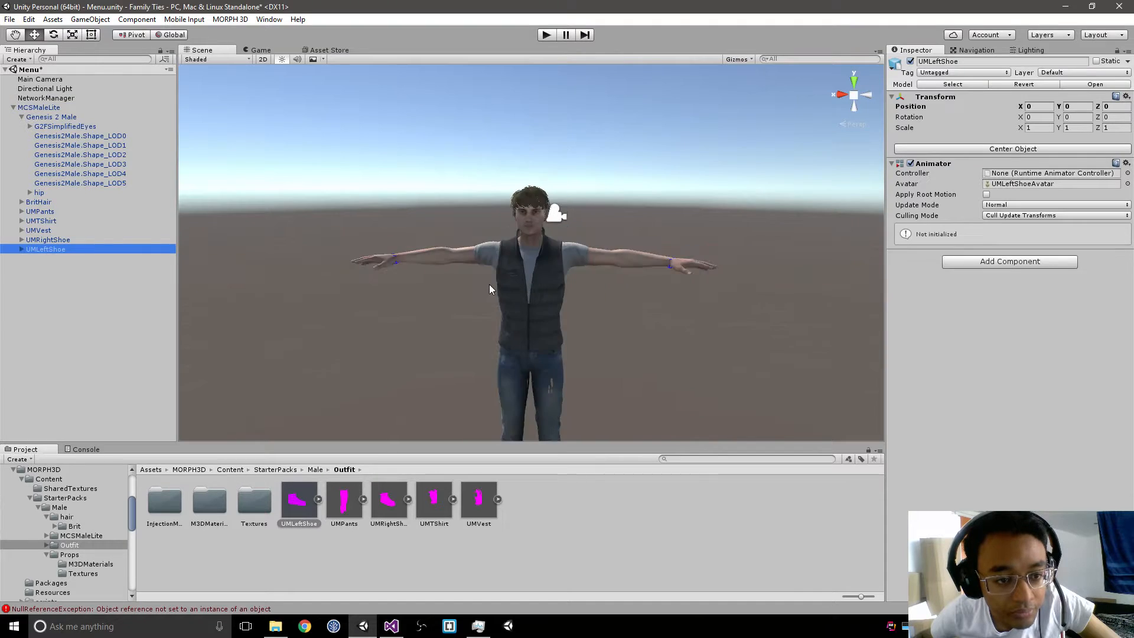
pyautogui.click(584, 349)
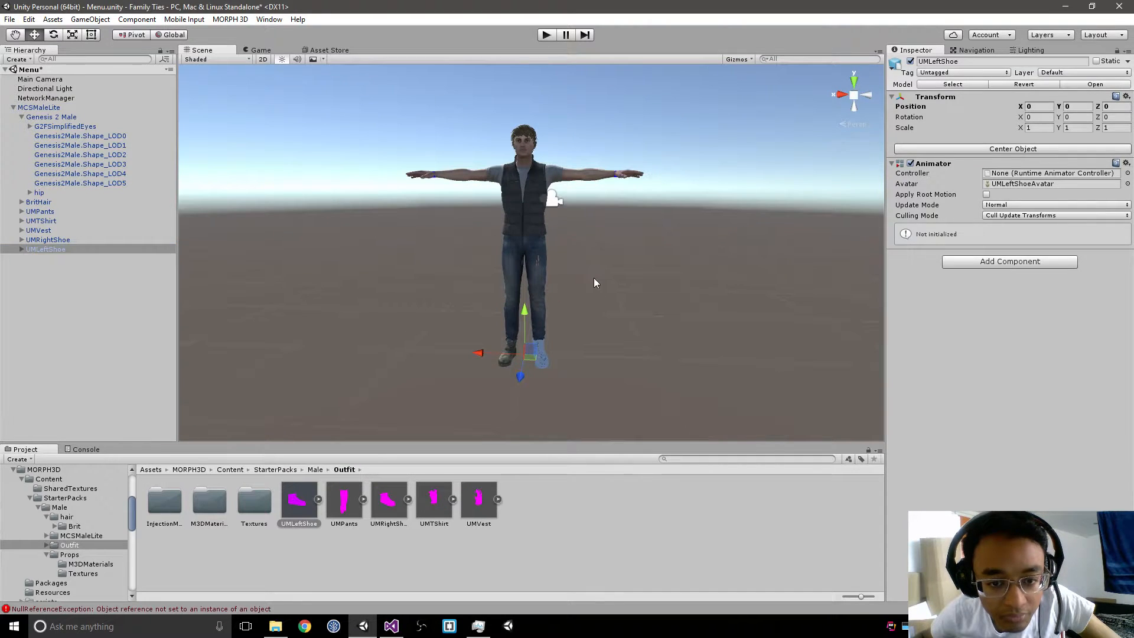
pyautogui.scroll(5, 596, 277)
pyautogui.scroll(3, 595, 283)
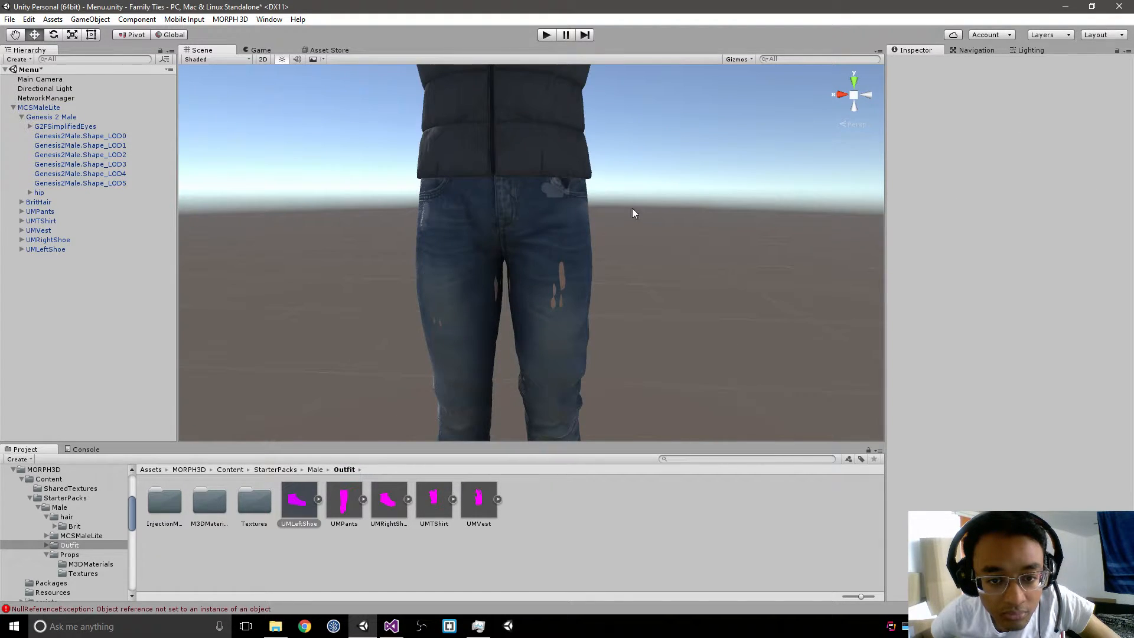
pyautogui.click(574, 262)
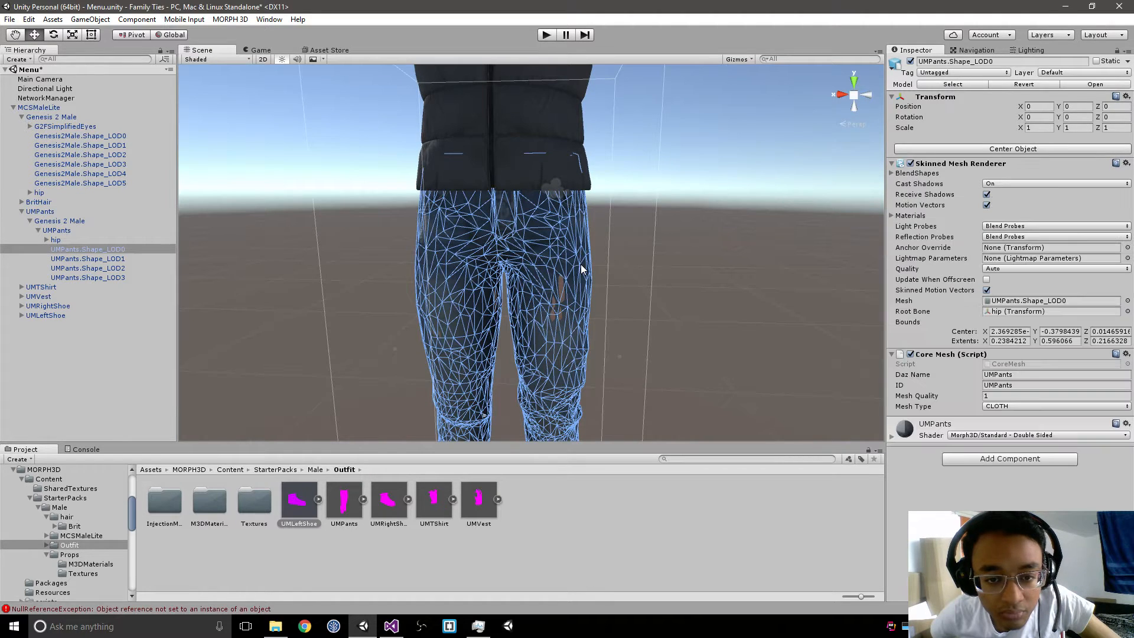
pyautogui.moveTo(677, 224); pyautogui.dragTo(614, 334, button='middle')
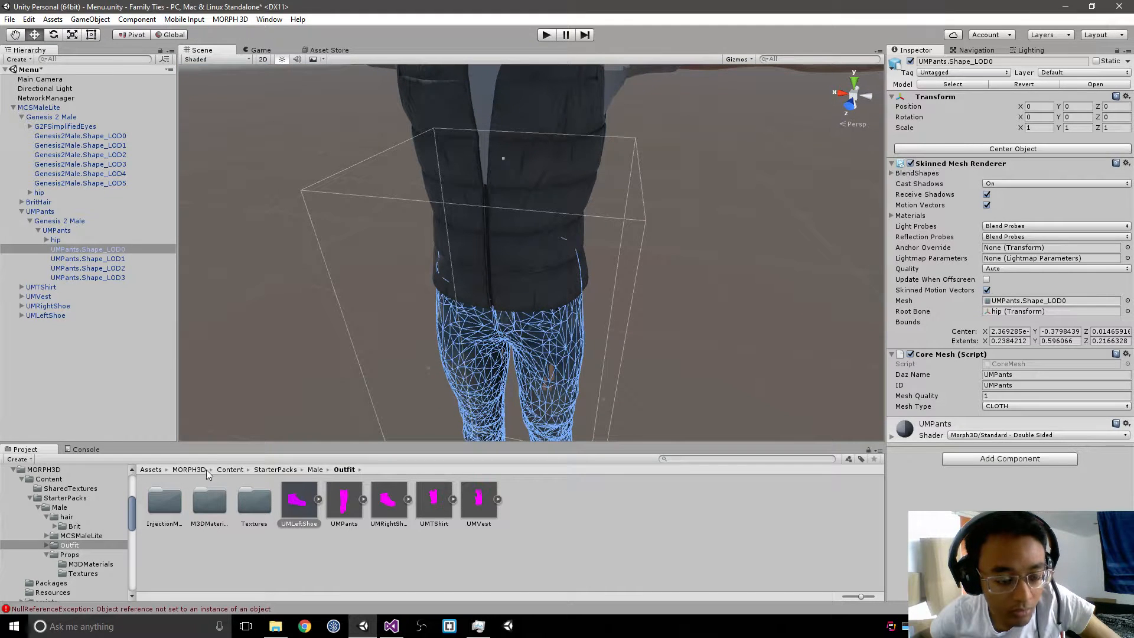
# Step: Check which animator controllers are available for MCSMaleLite's Animator, without assigning one
pyautogui.click(37, 107)
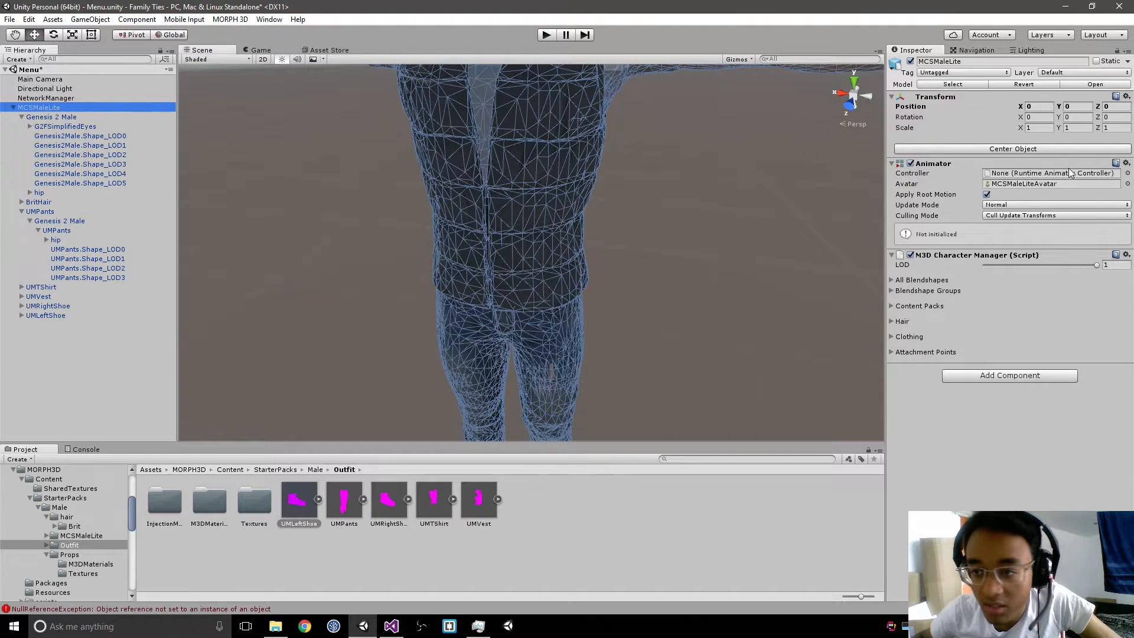
pyautogui.click(1127, 173)
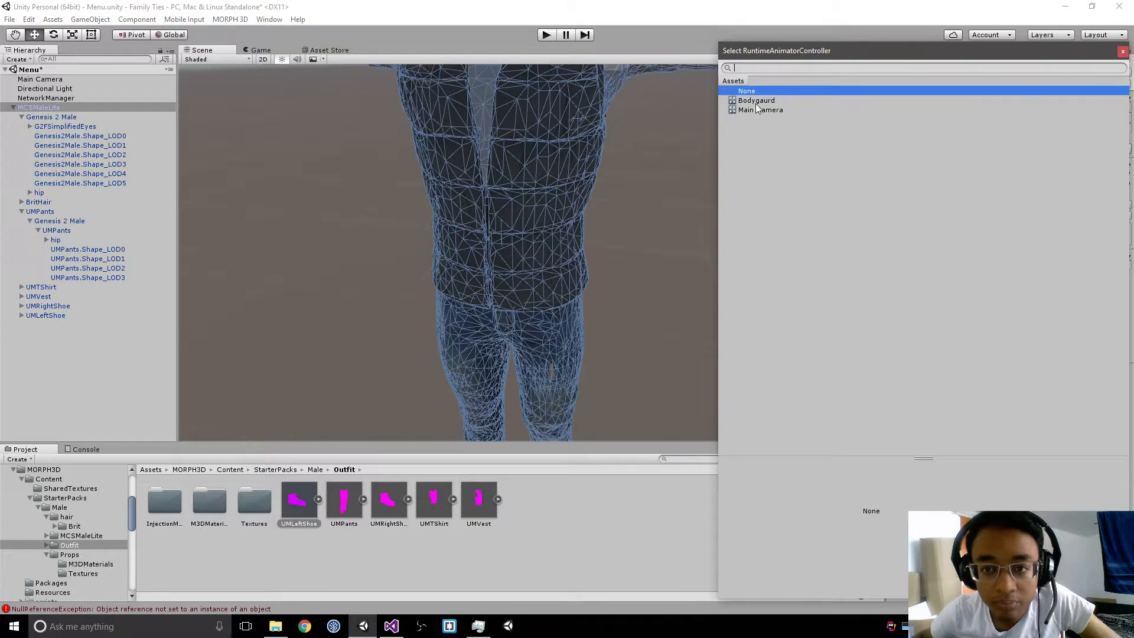
pyautogui.click(1122, 51)
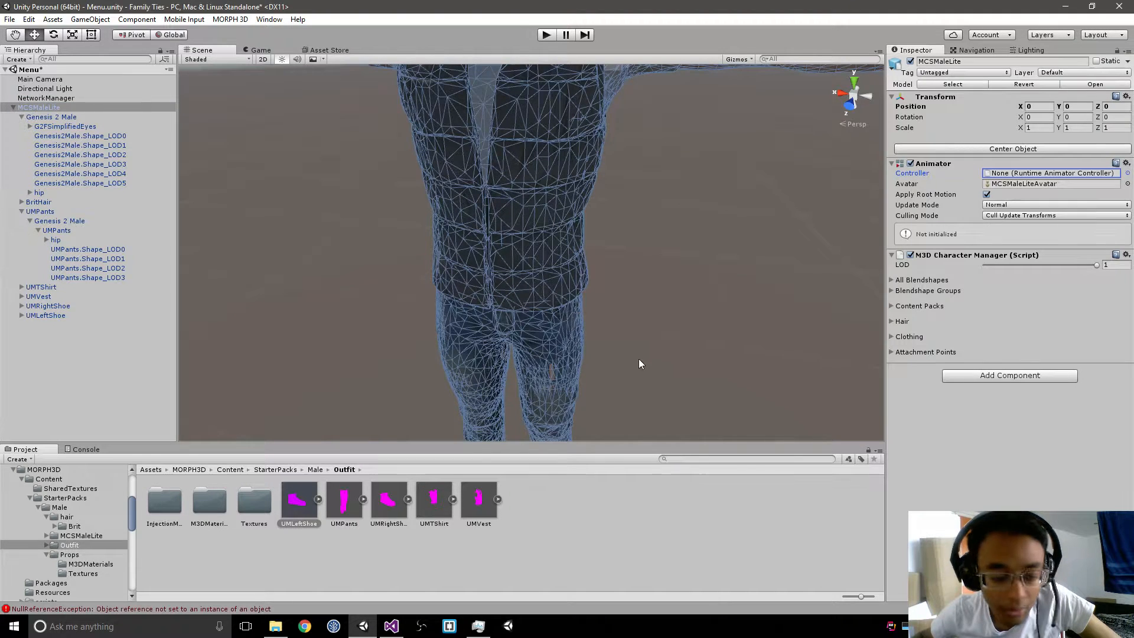
# Step: Set the Bat blendshape of MCSMaleLite's M3D Character Manager to 100 and check the head
pyautogui.click(894, 280)
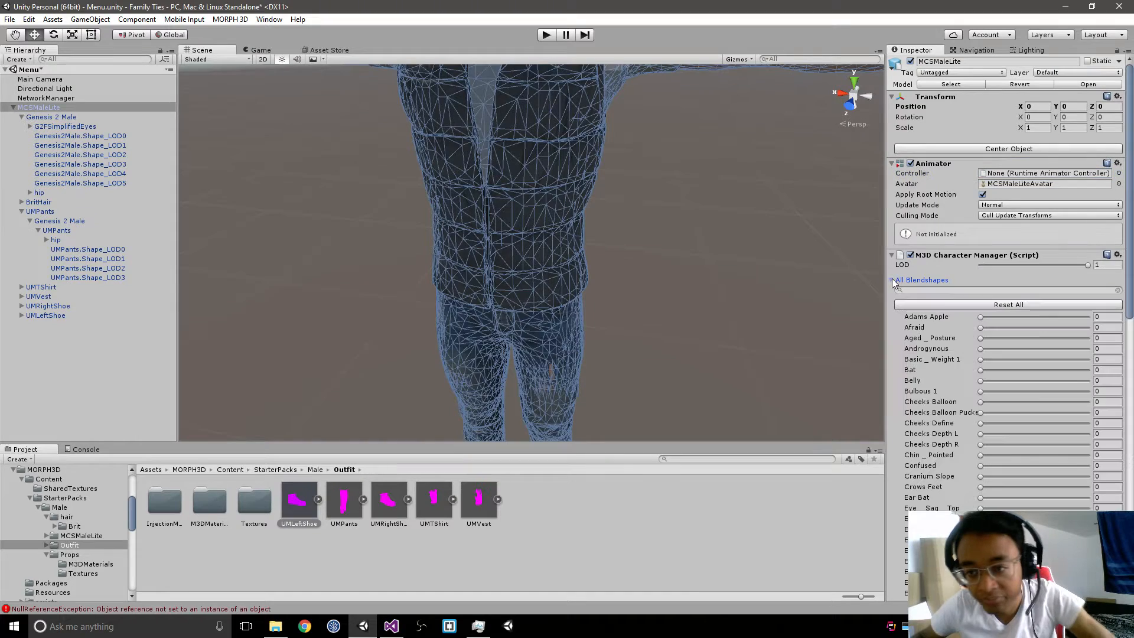
pyautogui.click(1057, 265)
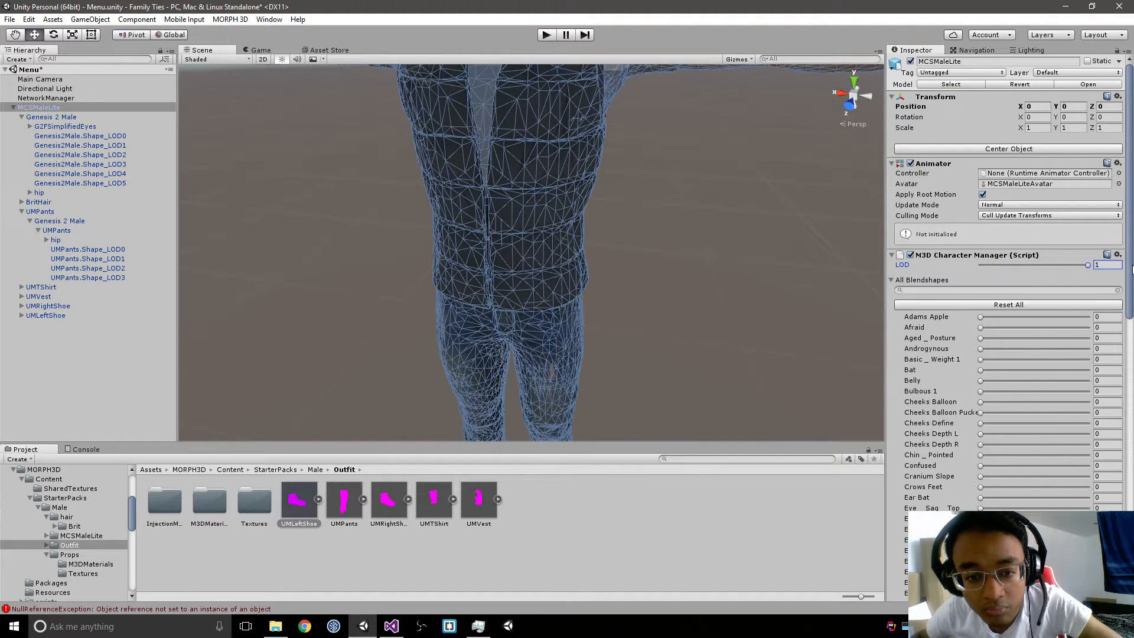
pyautogui.moveTo(621, 318); pyautogui.dragTo(616, 239, button='right')
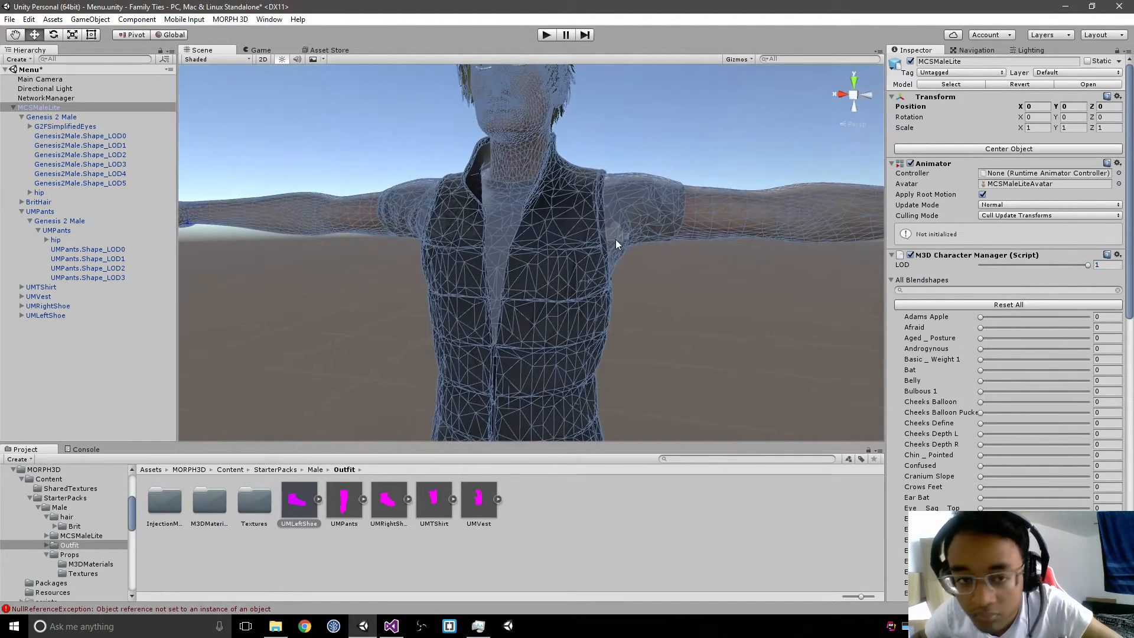
pyautogui.moveTo(982, 328); pyautogui.dragTo(1092, 368)
pyautogui.moveTo(665, 164); pyautogui.dragTo(648, 250, button='middle')
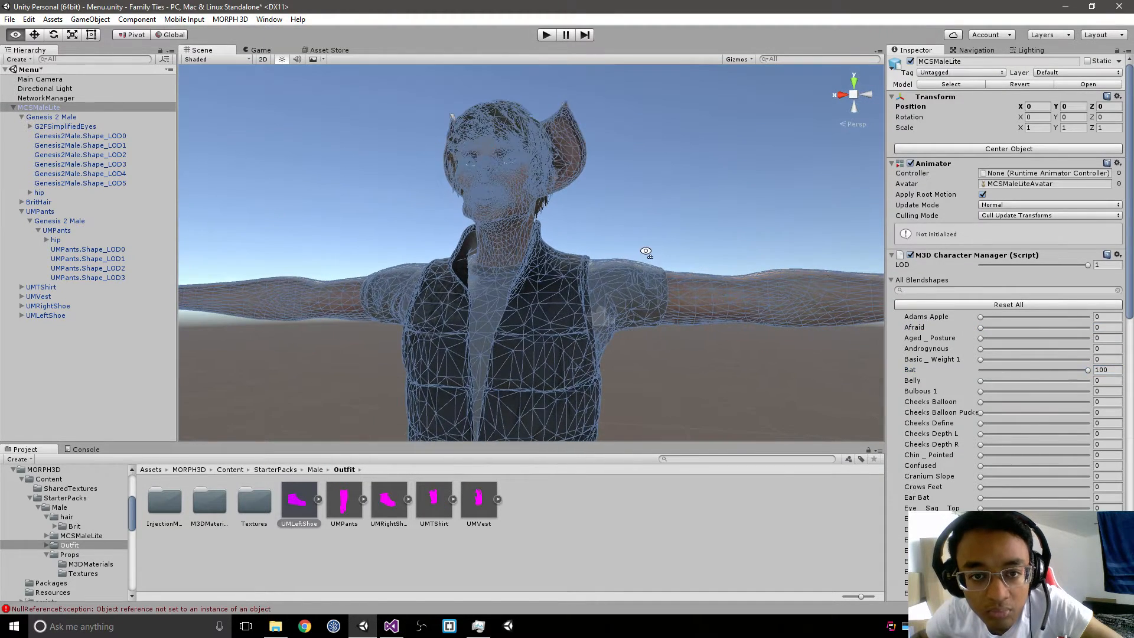
pyautogui.click(700, 253)
pyautogui.click(519, 223)
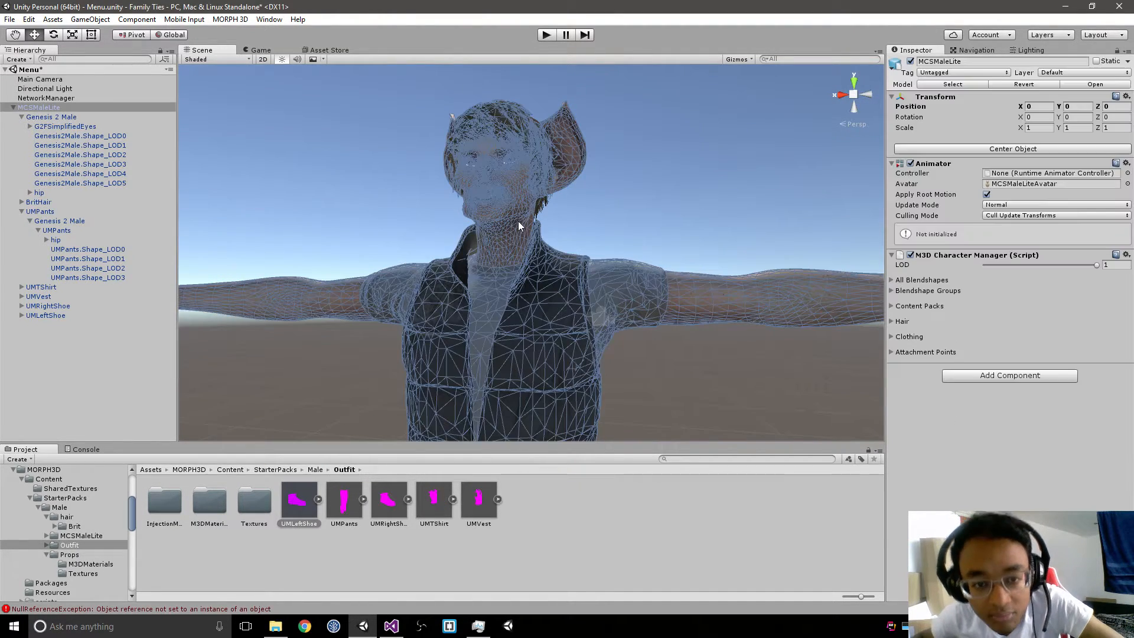
# Step: Set the Bat blendshape of MCSMaleLite's M3D Character Manager to 0
pyautogui.click(893, 280)
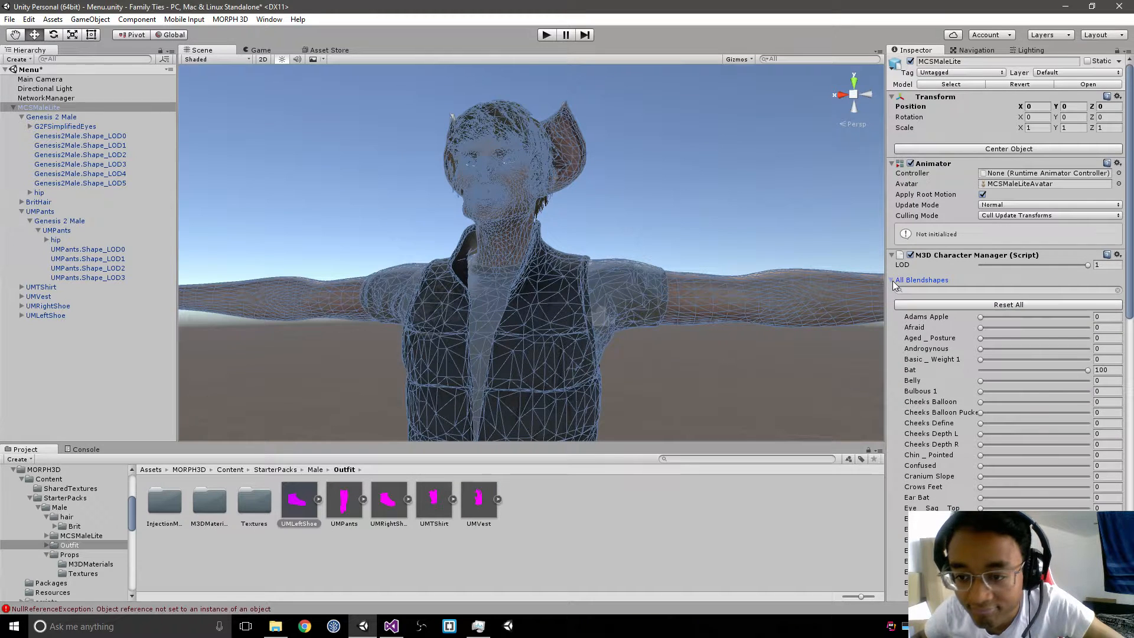
pyautogui.moveTo(1044, 371); pyautogui.dragTo(888, 396)
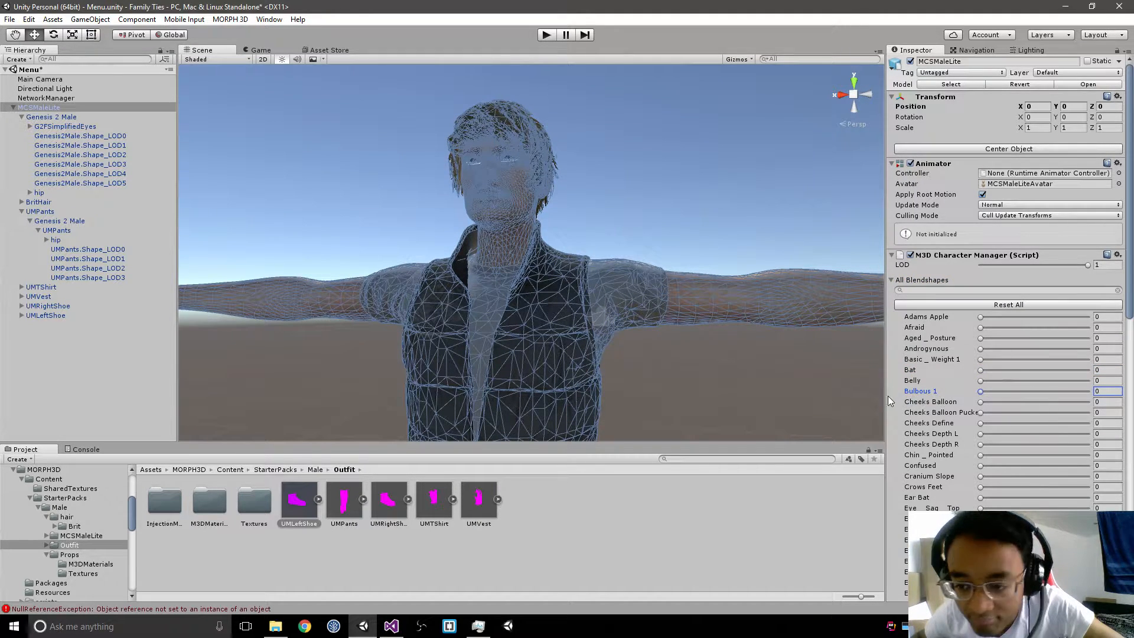
pyautogui.moveTo(984, 403); pyautogui.dragTo(878, 400)
# Step: Try out the Eye _ Size blendshape and others further down the list, returning each to 0
pyautogui.moveTo(982, 497); pyautogui.dragTo(1090, 520)
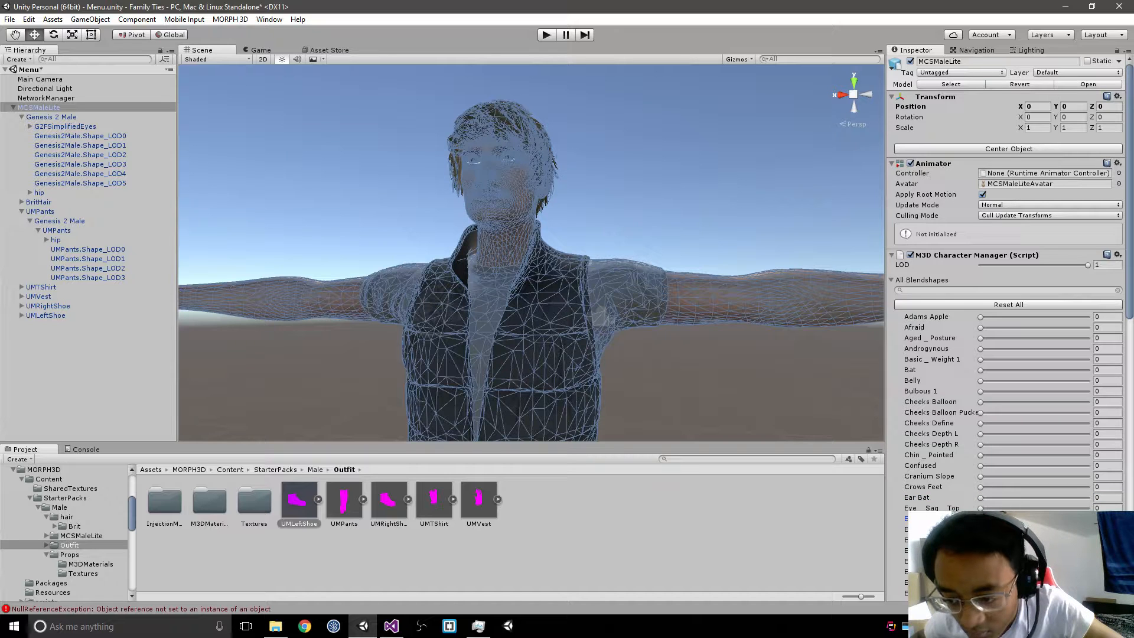
pyautogui.scroll(-5, 1009, 354)
pyautogui.scroll(-10, 1009, 355)
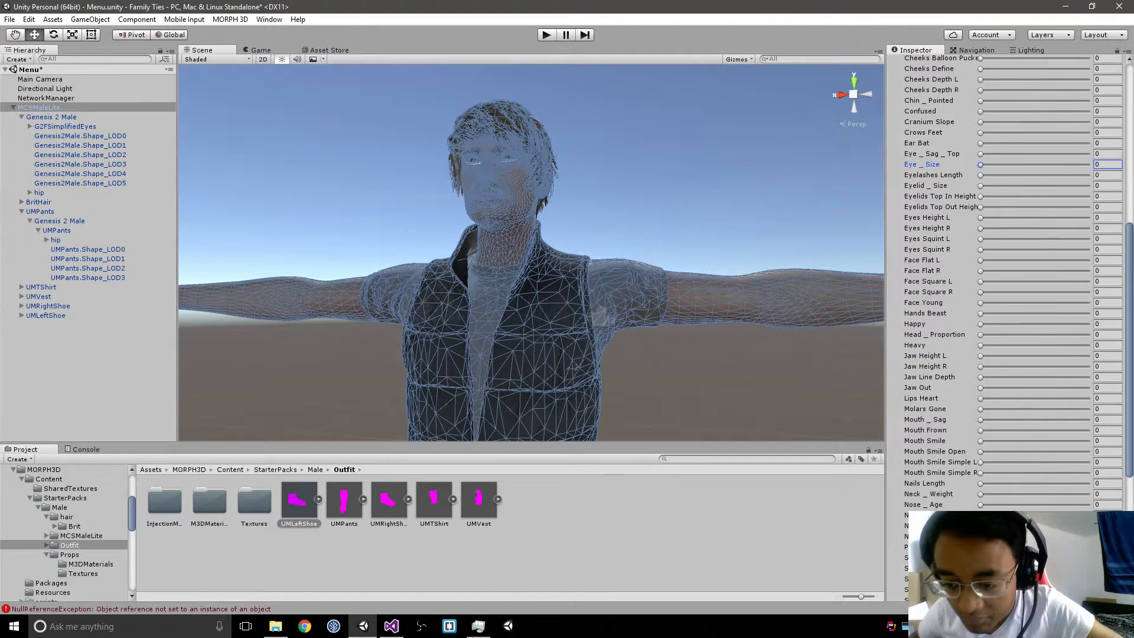
pyautogui.moveTo(981, 529); pyautogui.dragTo(796, 576)
pyautogui.moveTo(1016, 563); pyautogui.dragTo(701, 583)
pyautogui.scroll(10, 921, 316)
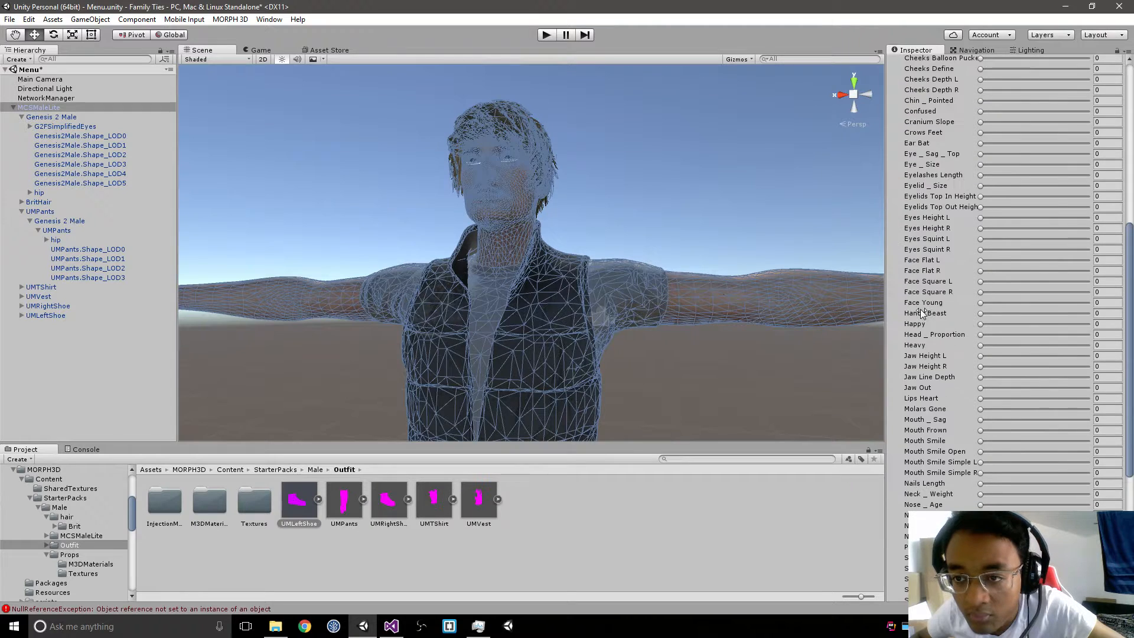
# Step: Check which clothing items MCSMaleLite's M3D Character Manager lists
pyautogui.click(892, 138)
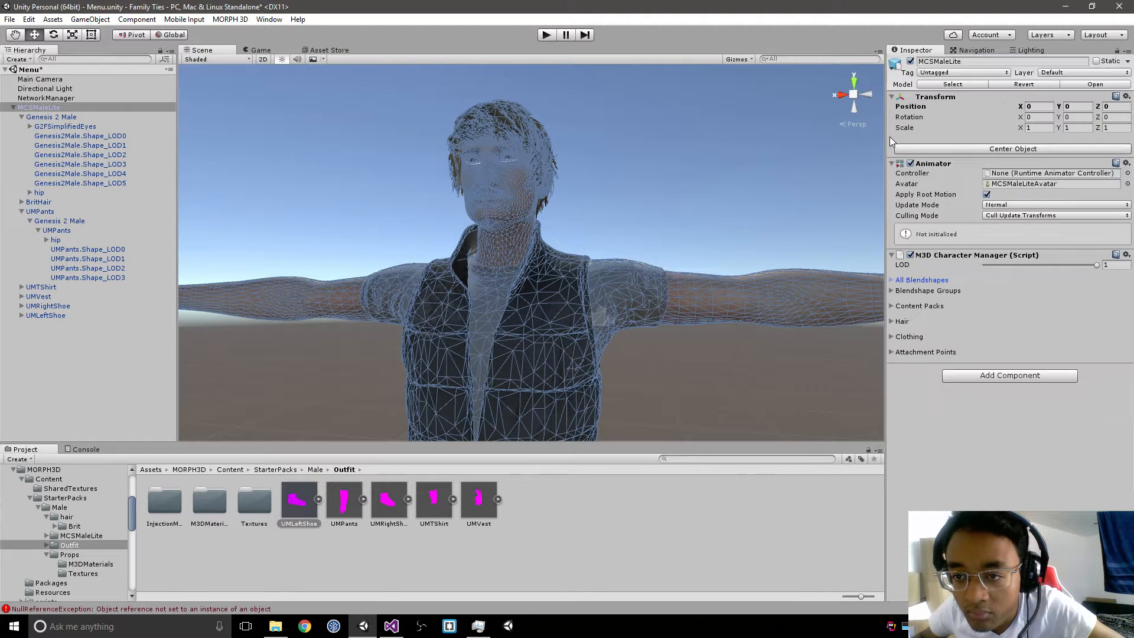
pyautogui.click(892, 335)
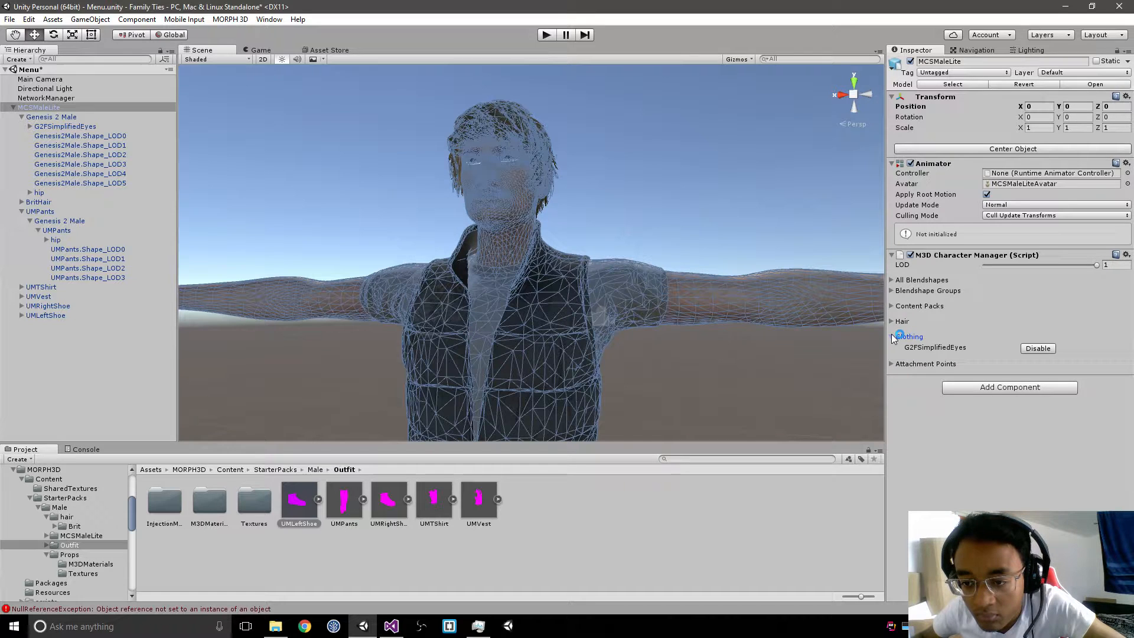
pyautogui.click(892, 336)
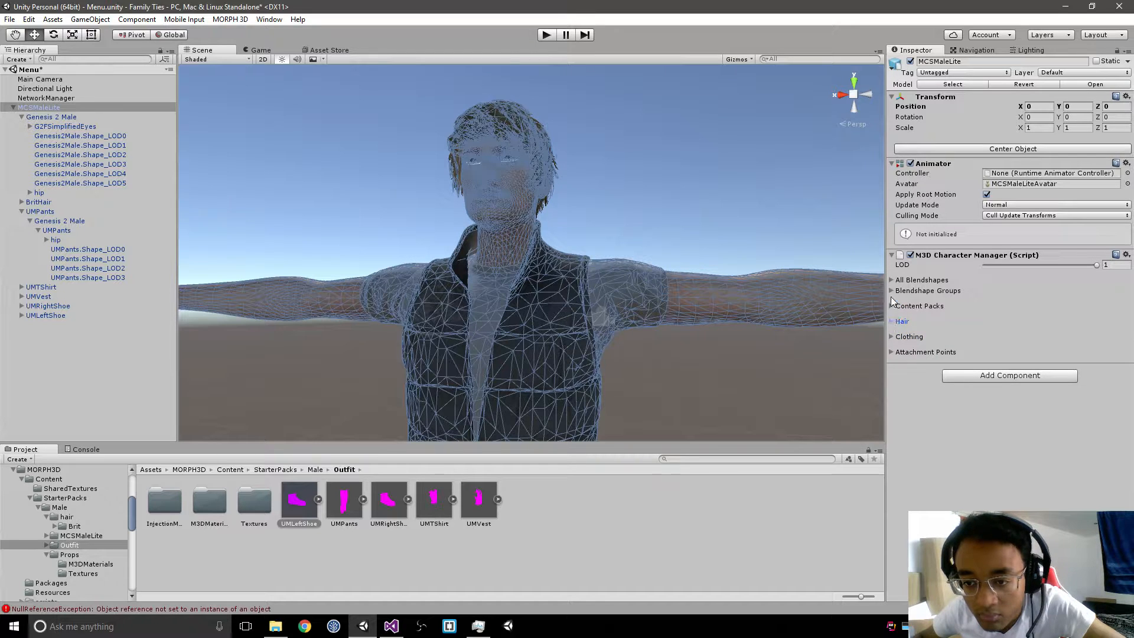
# Step: Move BritHair, UMPants, UMTShirt, UMVest, UMRightShoe and UMLeftShoe under the Genesis 2 Male object as its children
pyautogui.click(39, 117)
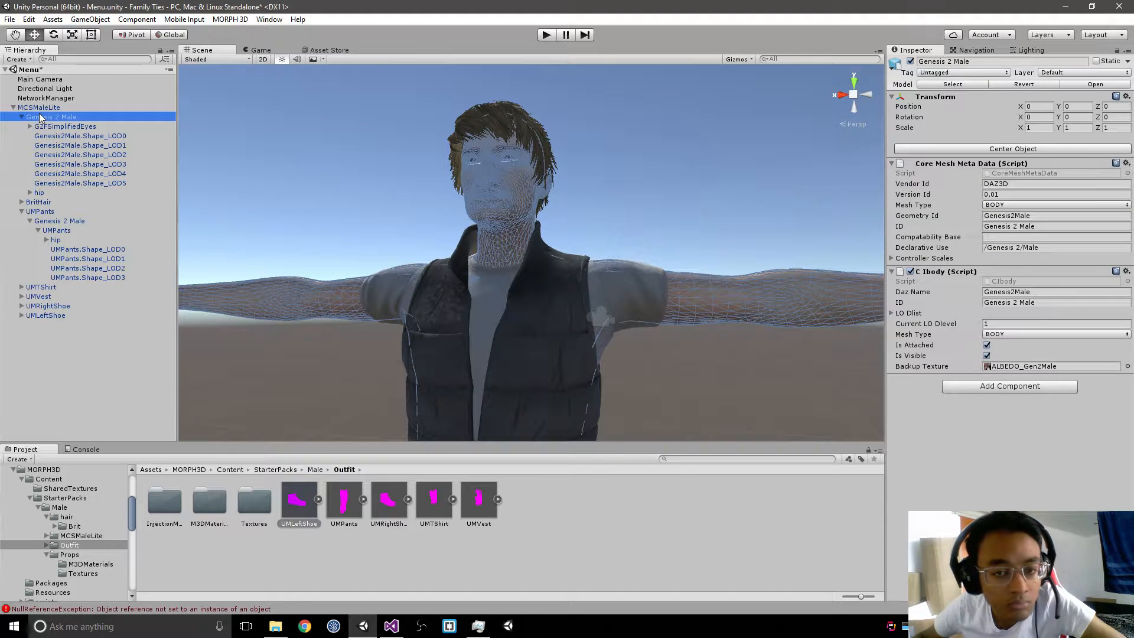
pyautogui.click(30, 127)
pyautogui.click(30, 128)
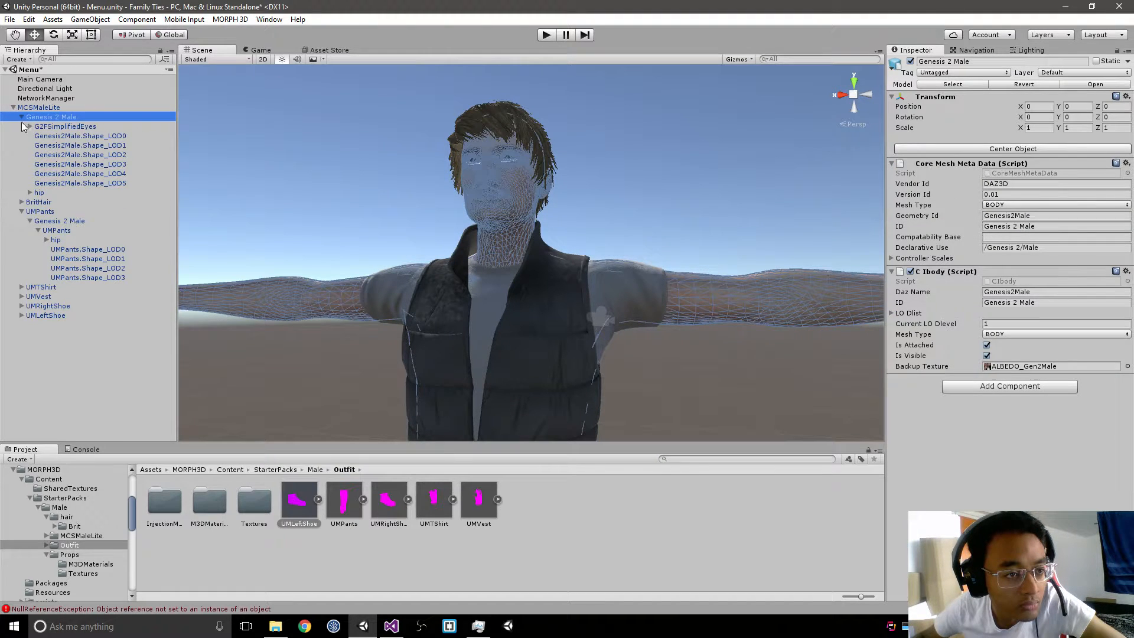
pyautogui.click(21, 117)
pyautogui.click(21, 136)
pyautogui.click(37, 126)
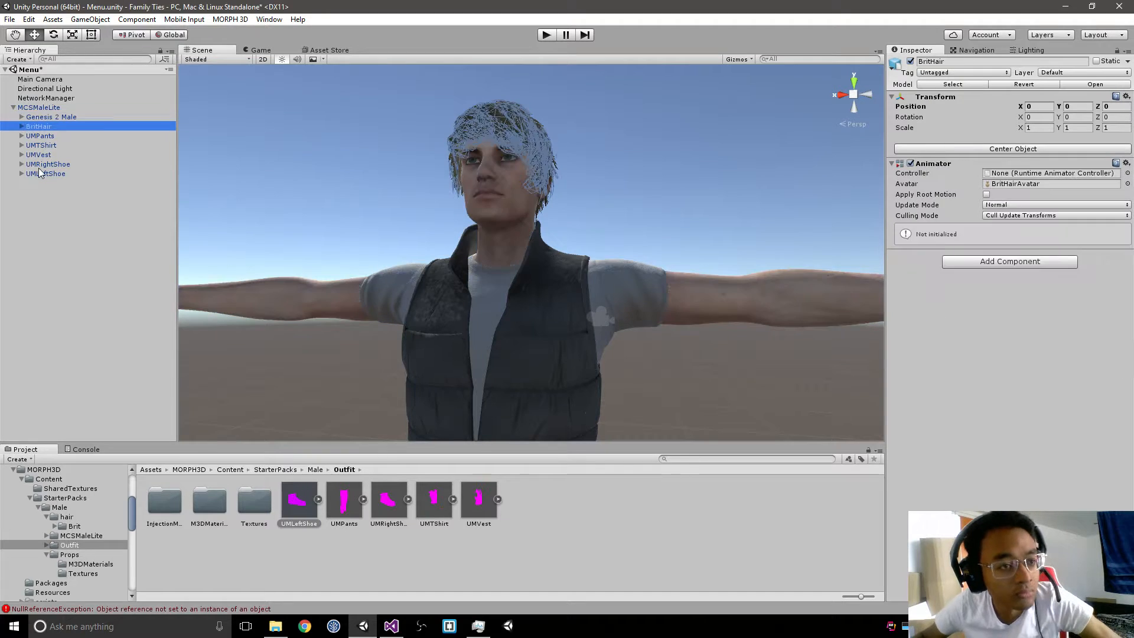
pyautogui.keyDown('shift'); pyautogui.click(38, 172); pyautogui.keyUp('shift')
pyautogui.moveTo(38, 127); pyautogui.dragTo(49, 117)
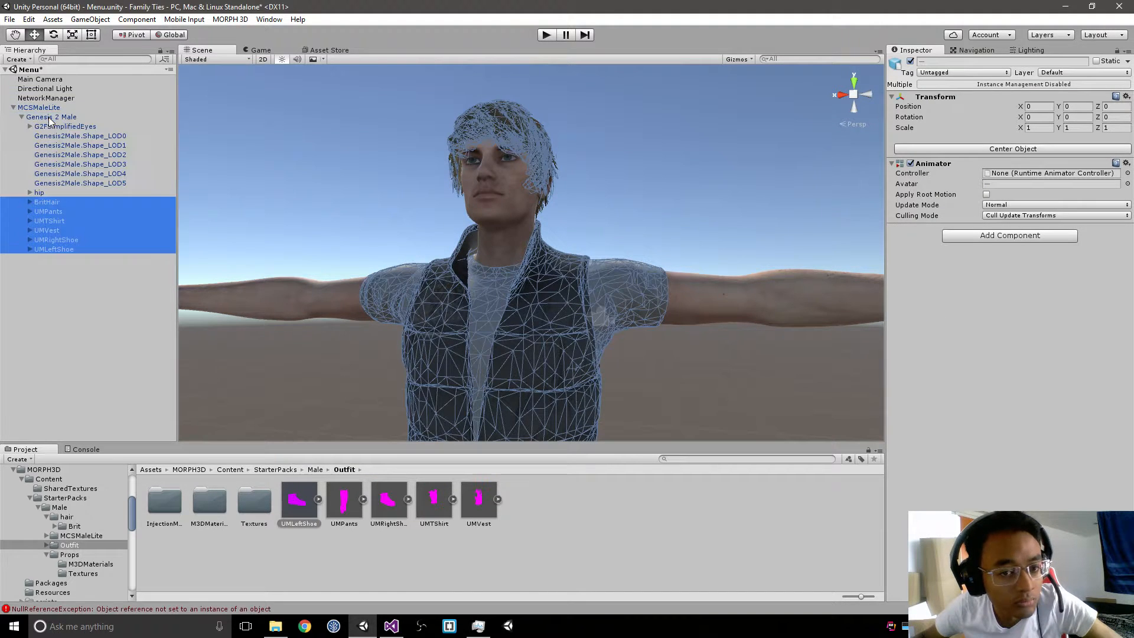
# Step: Check the hair section of MCSMaleLite's character manager, then inspect individual body and outfit parts and the whole figure
pyautogui.click(42, 109)
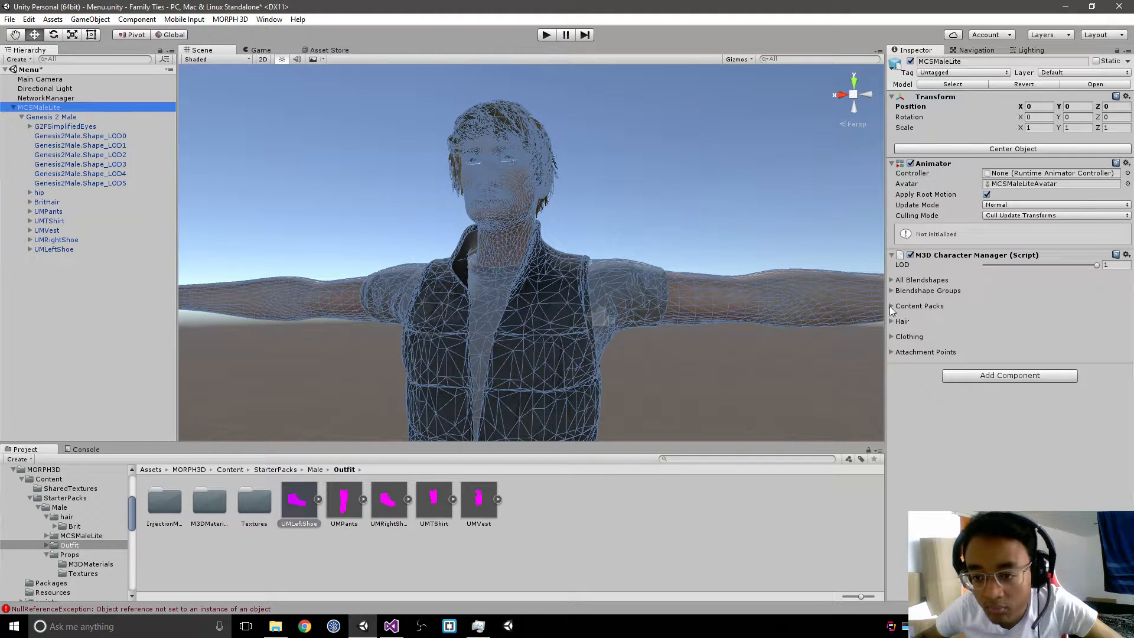
pyautogui.click(895, 322)
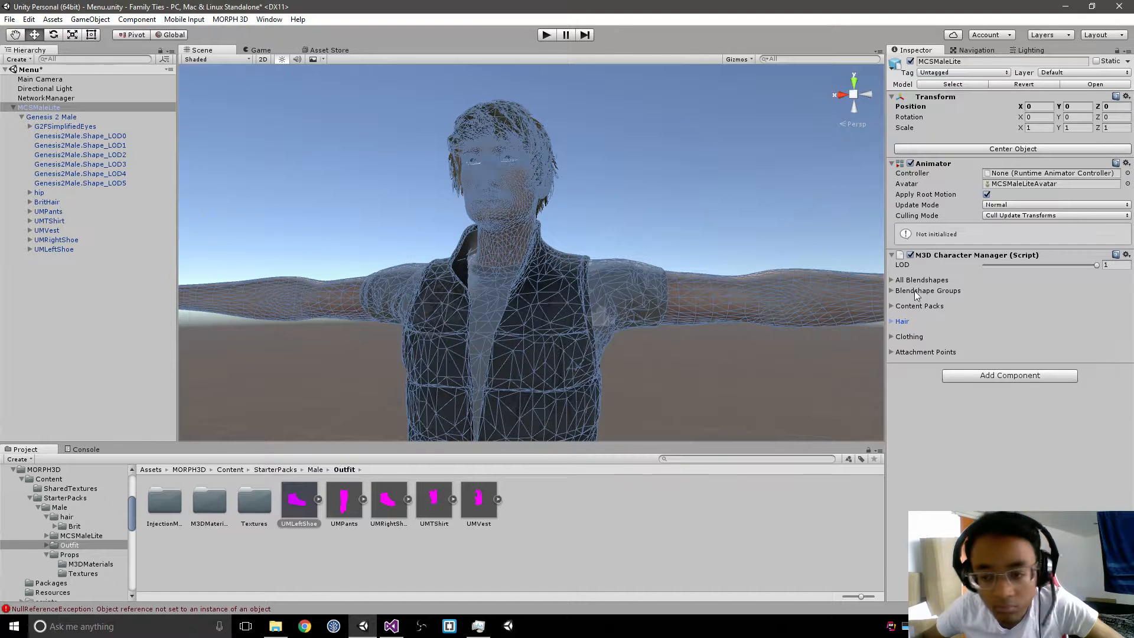
pyautogui.click(67, 138)
pyautogui.click(49, 202)
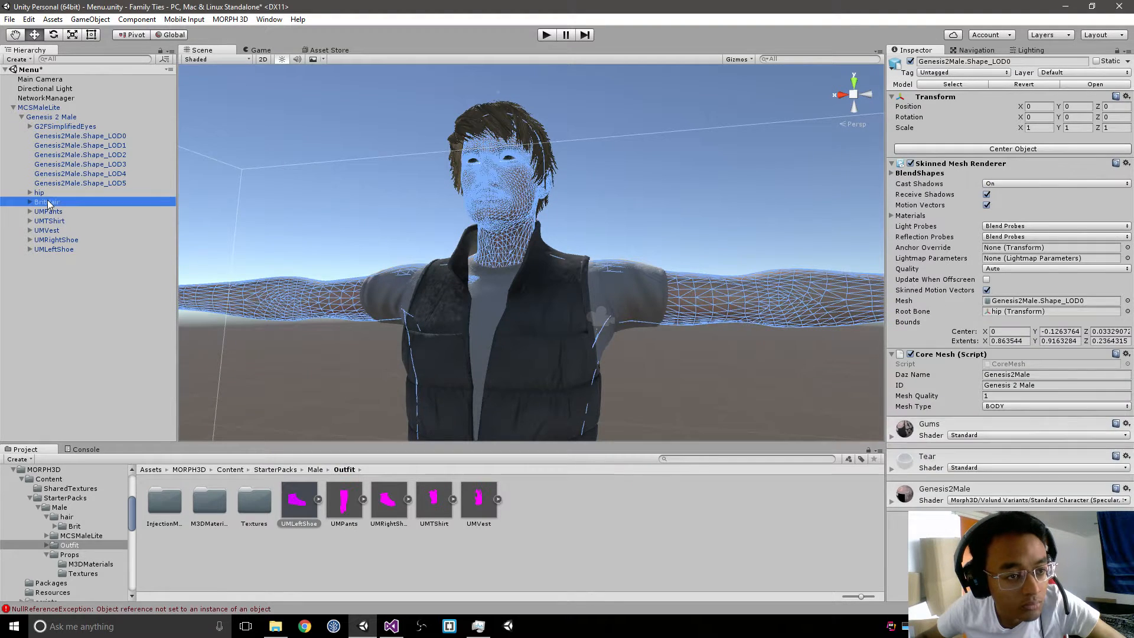
pyautogui.click(51, 231)
pyautogui.click(80, 268)
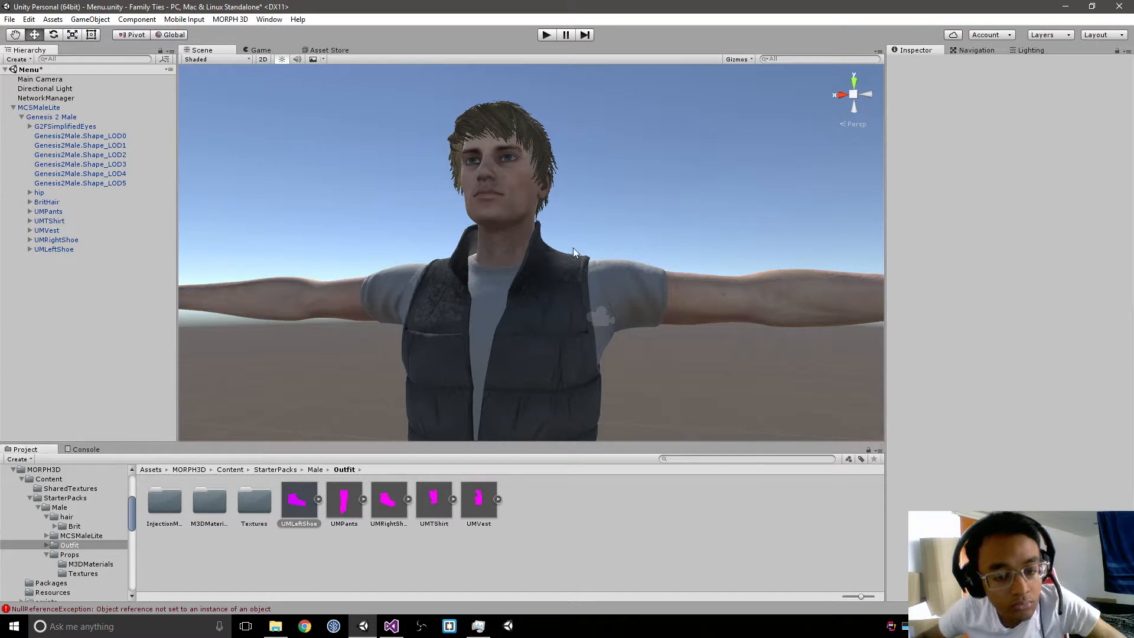
pyautogui.scroll(-5, 573, 246)
pyautogui.scroll(2, 572, 242)
pyautogui.scroll(1, 572, 242)
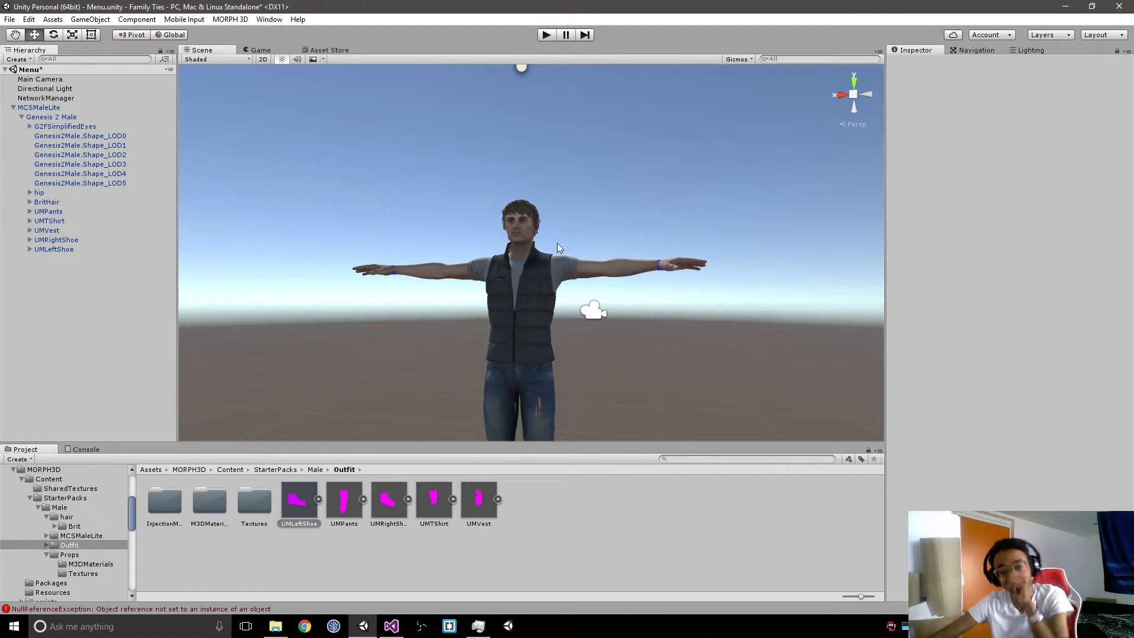
# Step: Look through the Male starter pack's MCSMaleLite folder, including CreatureMaterials, and return to the MORPH3D folder
pyautogui.click(285, 471)
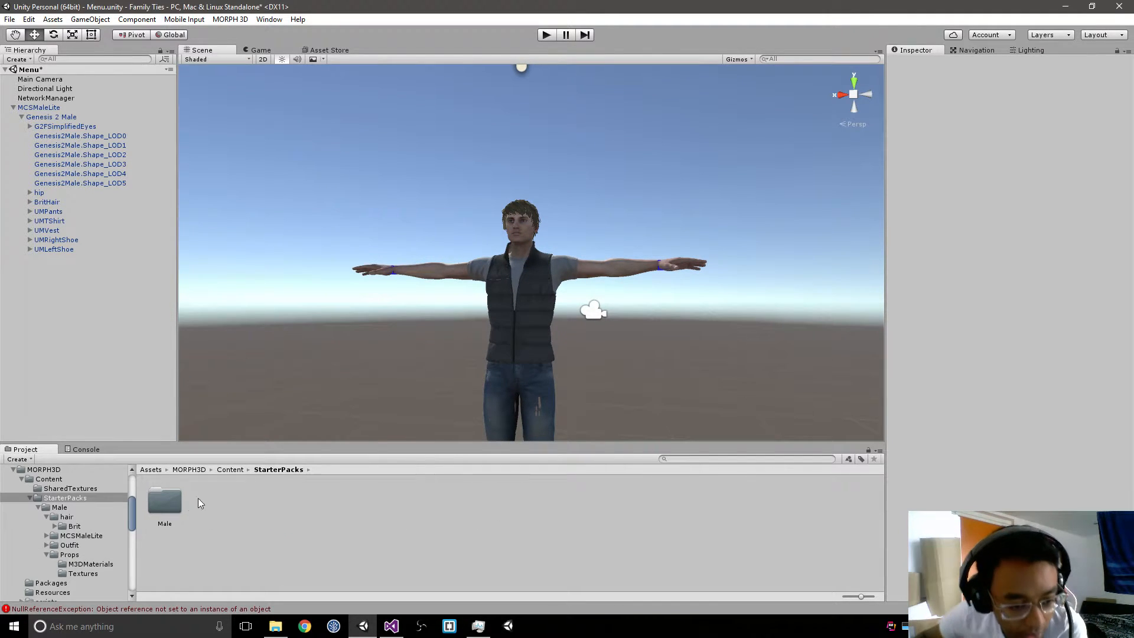
pyautogui.doubleClick(157, 502)
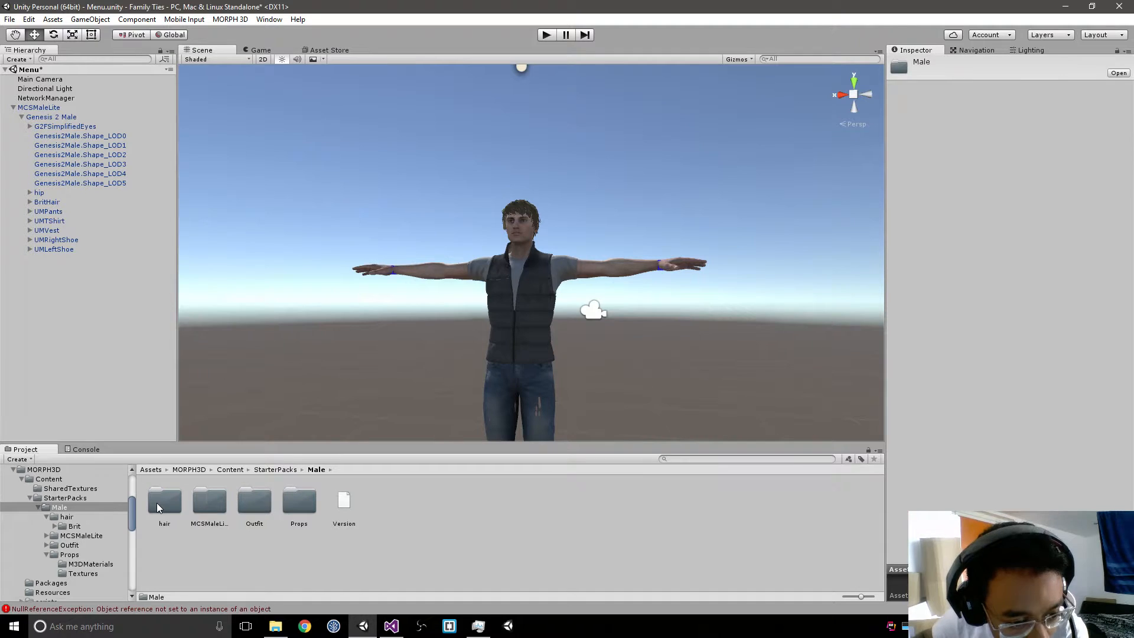
pyautogui.doubleClick(202, 503)
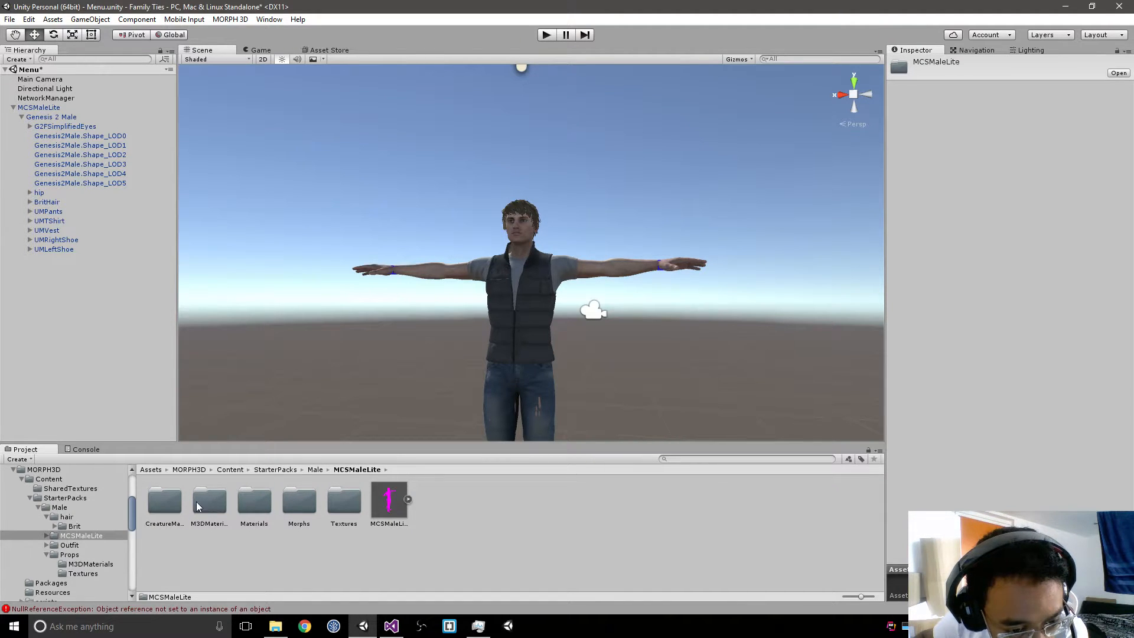
pyautogui.click(164, 502)
pyautogui.click(204, 502)
pyautogui.click(254, 502)
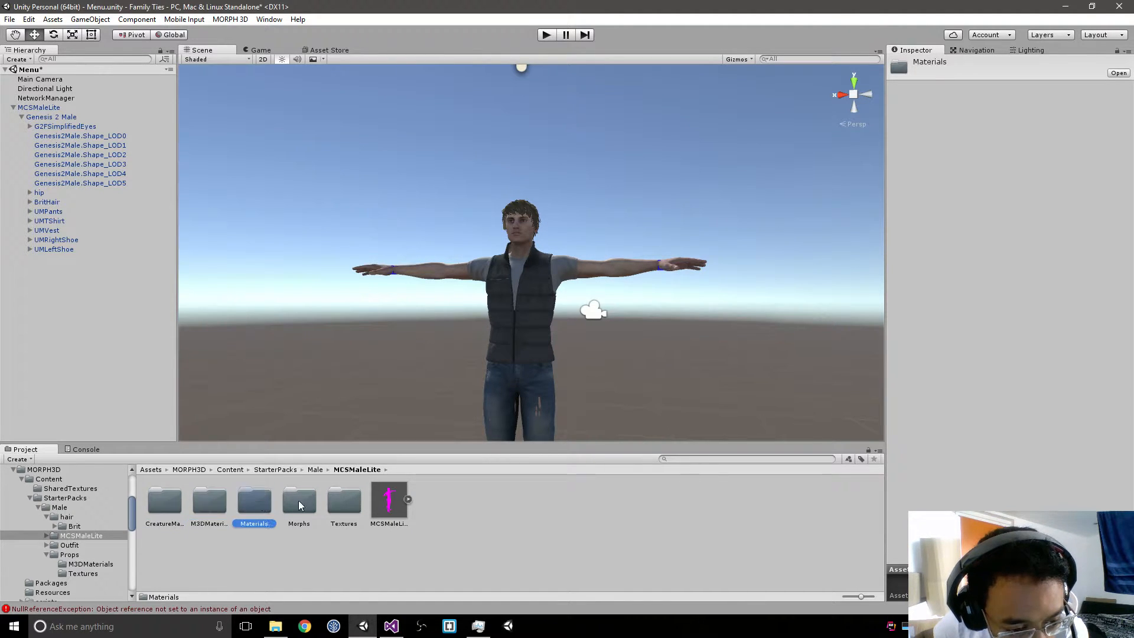
pyautogui.doubleClick(165, 501)
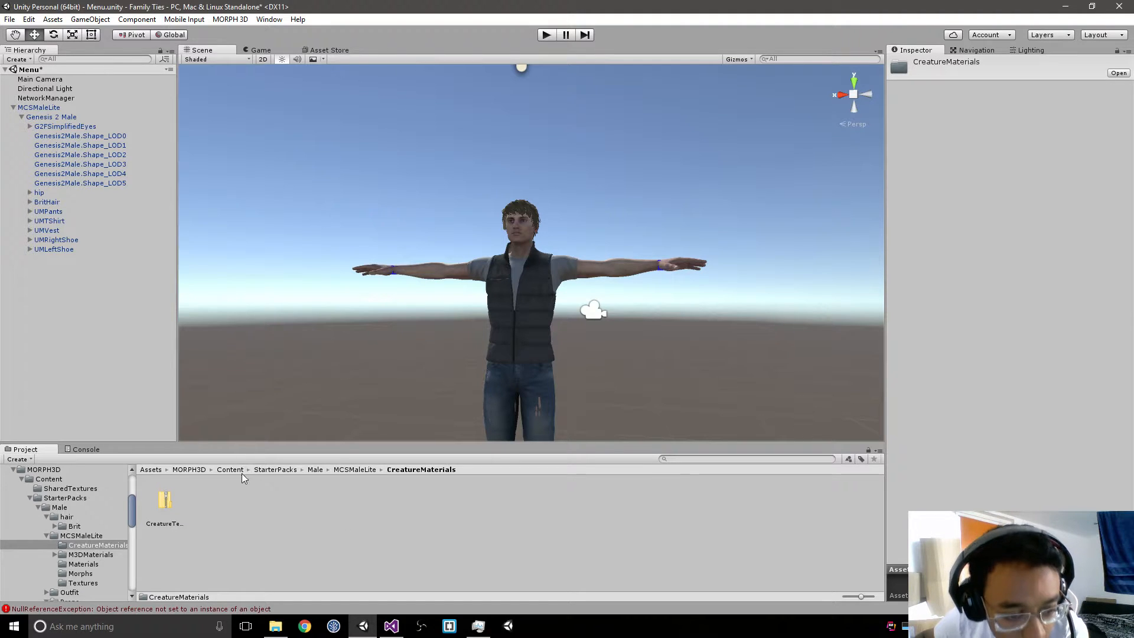
pyautogui.click(192, 471)
# Step: Browse the Asset Store's Animation/Bipedal category and filter it to free packages only
pyautogui.click(335, 50)
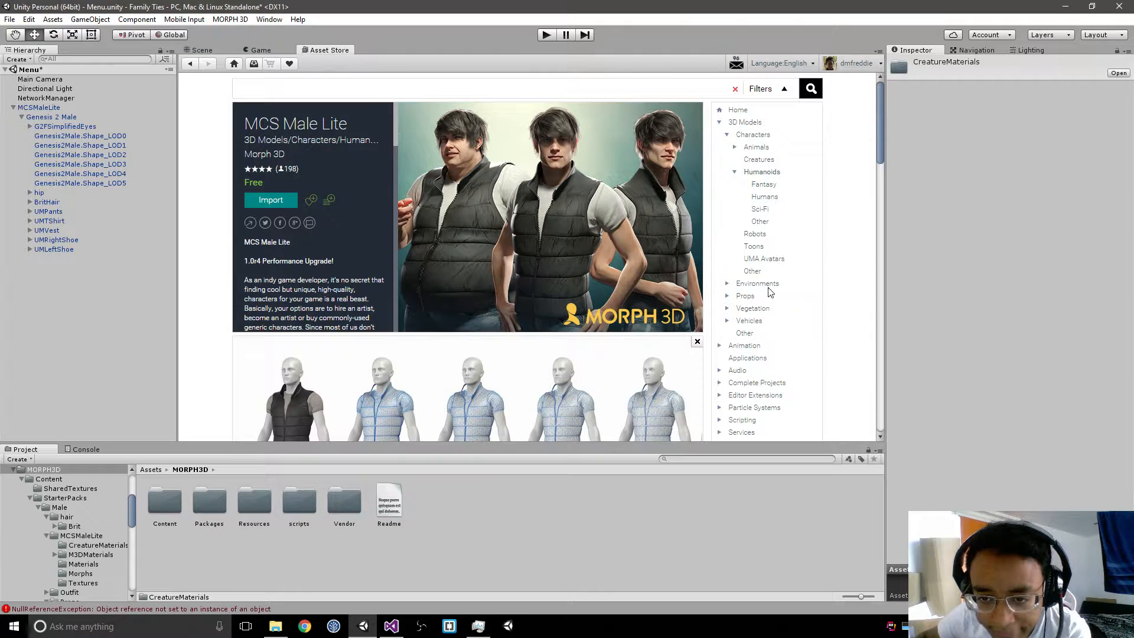
pyautogui.scroll(-2, 793, 276)
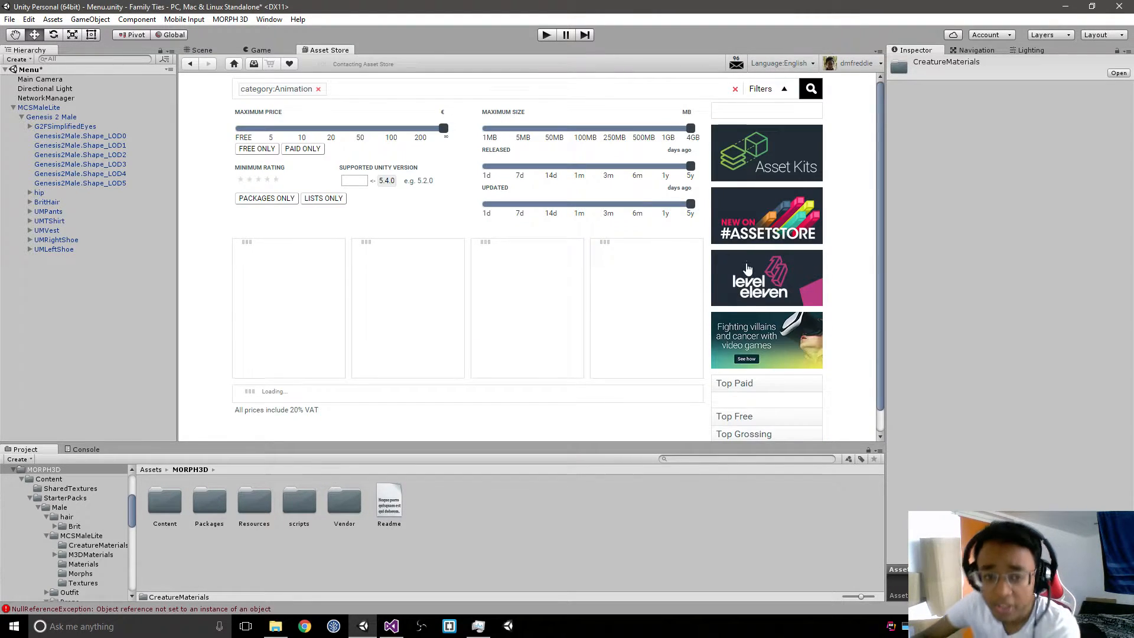
pyautogui.scroll(-3, 741, 263)
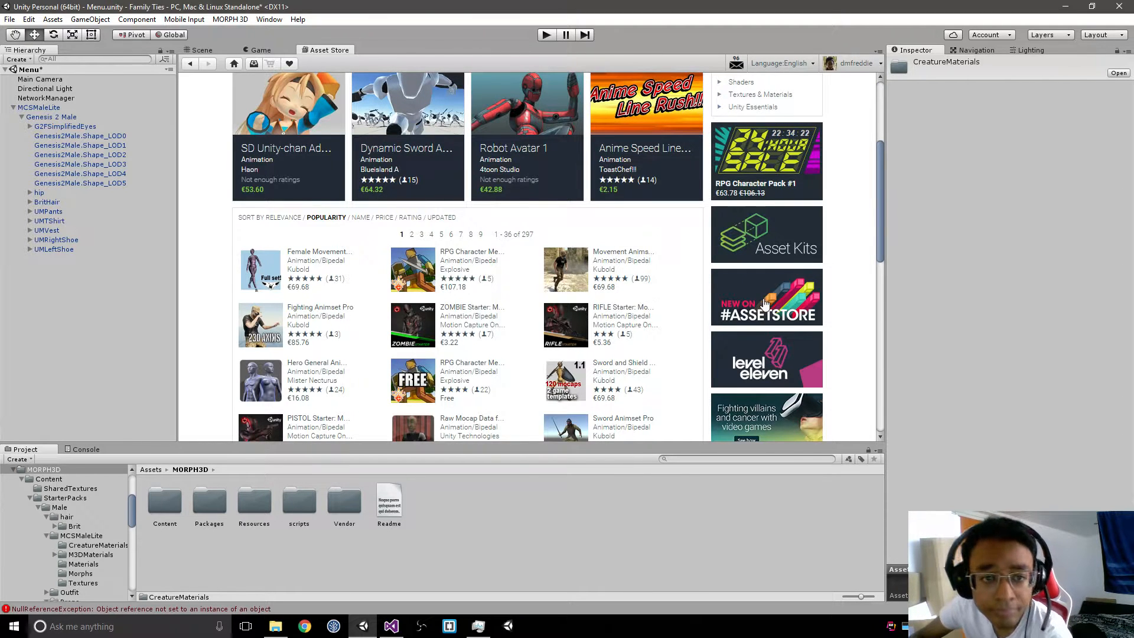
pyautogui.scroll(-3, 765, 303)
pyautogui.scroll(6, 781, 286)
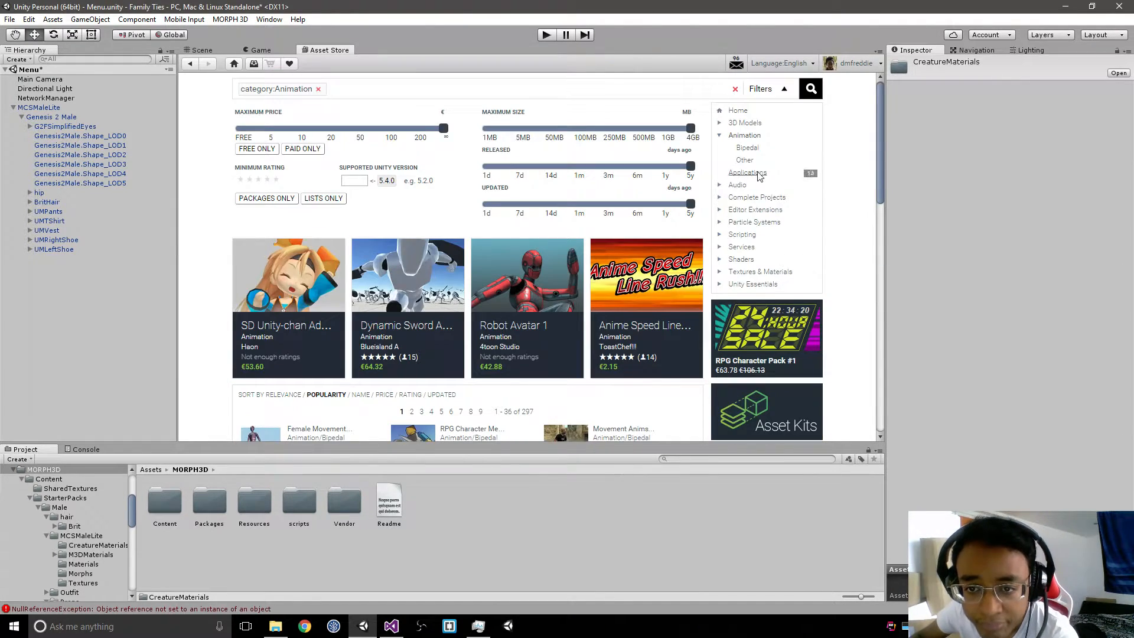
pyautogui.click(753, 149)
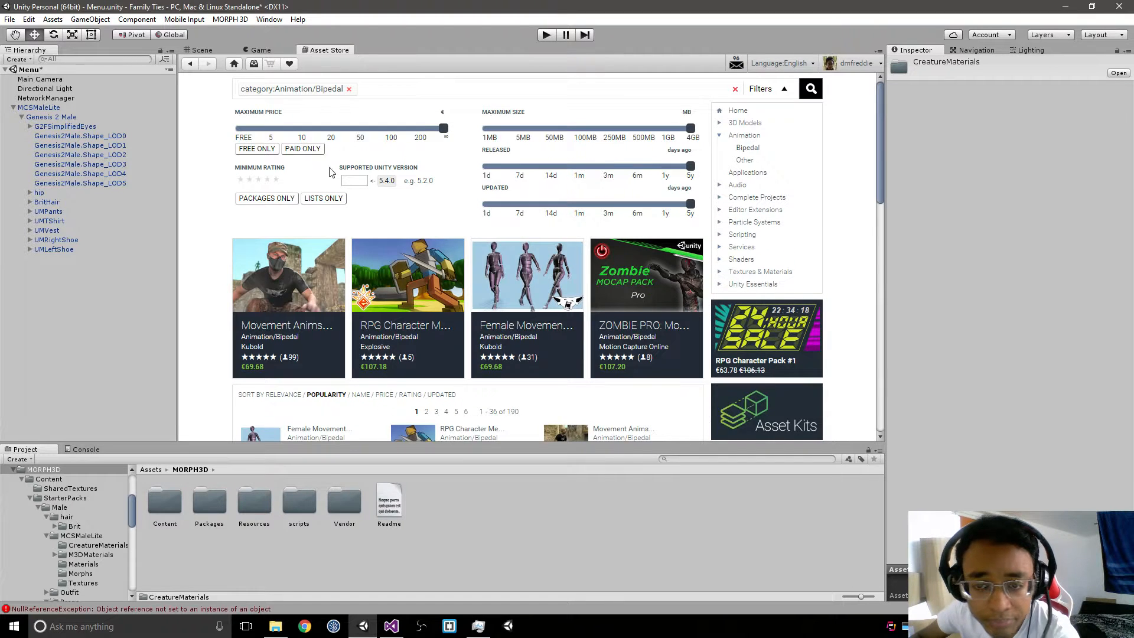
pyautogui.click(258, 149)
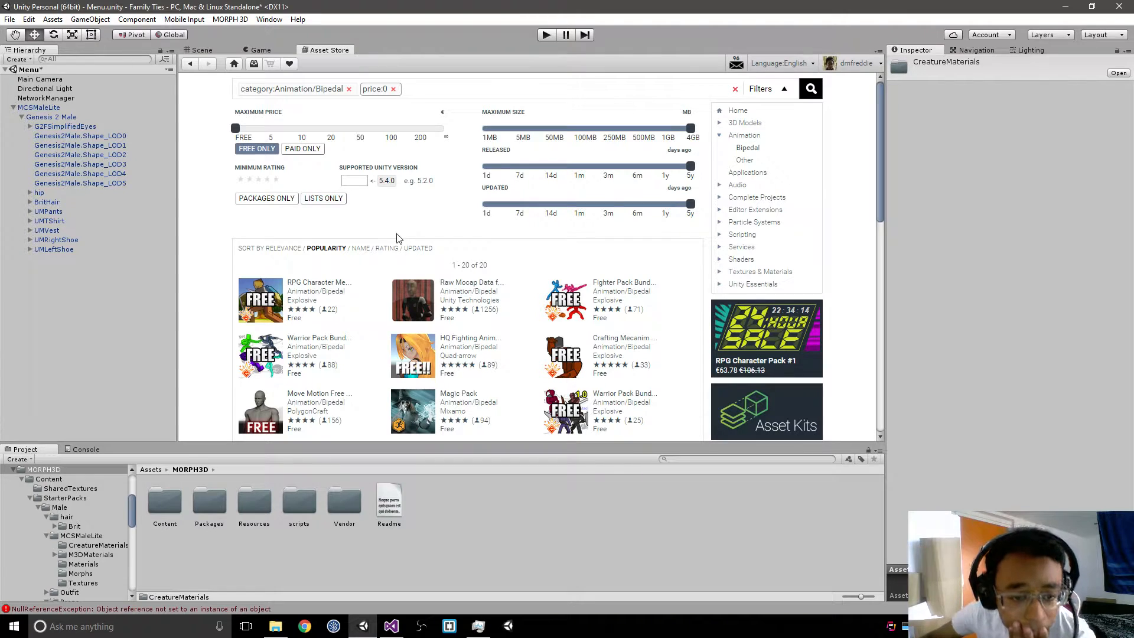
# Step: Open Move Motion Free Pack, read its animation list and download it, accepting the possible Unity 5 incompatibility
pyautogui.scroll(-1, 453, 290)
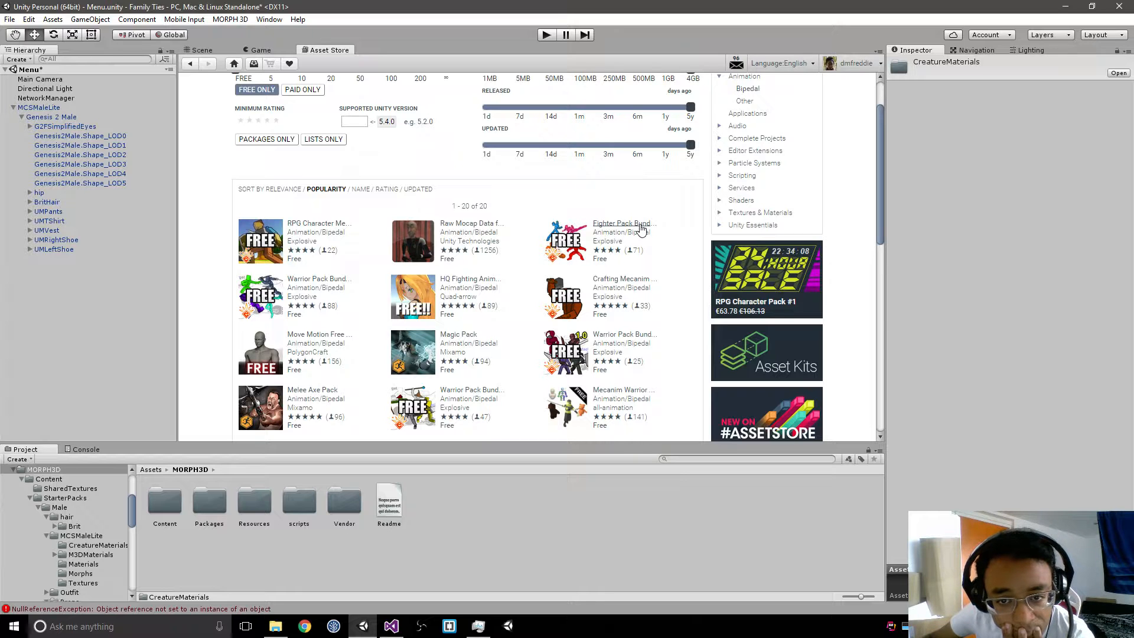
pyautogui.click(345, 336)
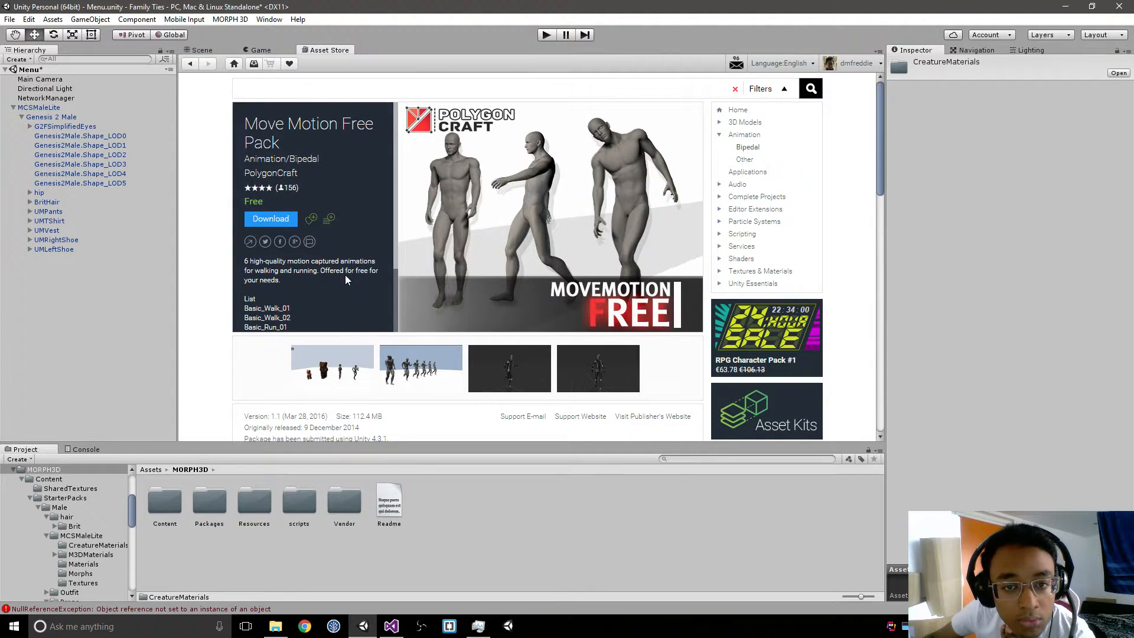
pyautogui.scroll(-2, 346, 280)
pyautogui.scroll(-1, 347, 280)
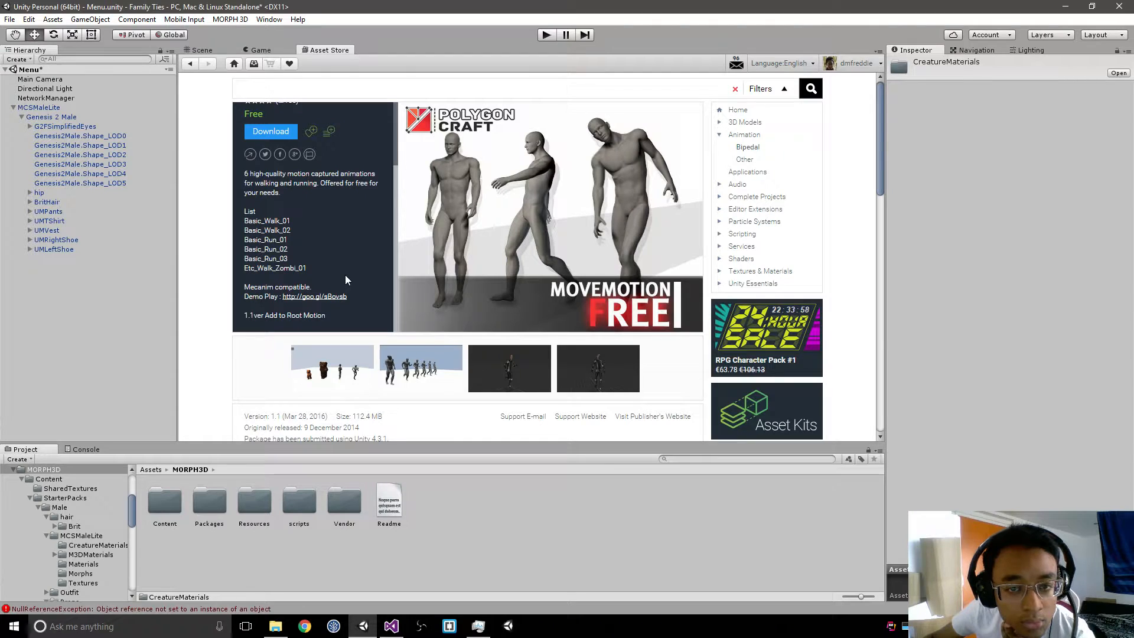
pyautogui.click(287, 133)
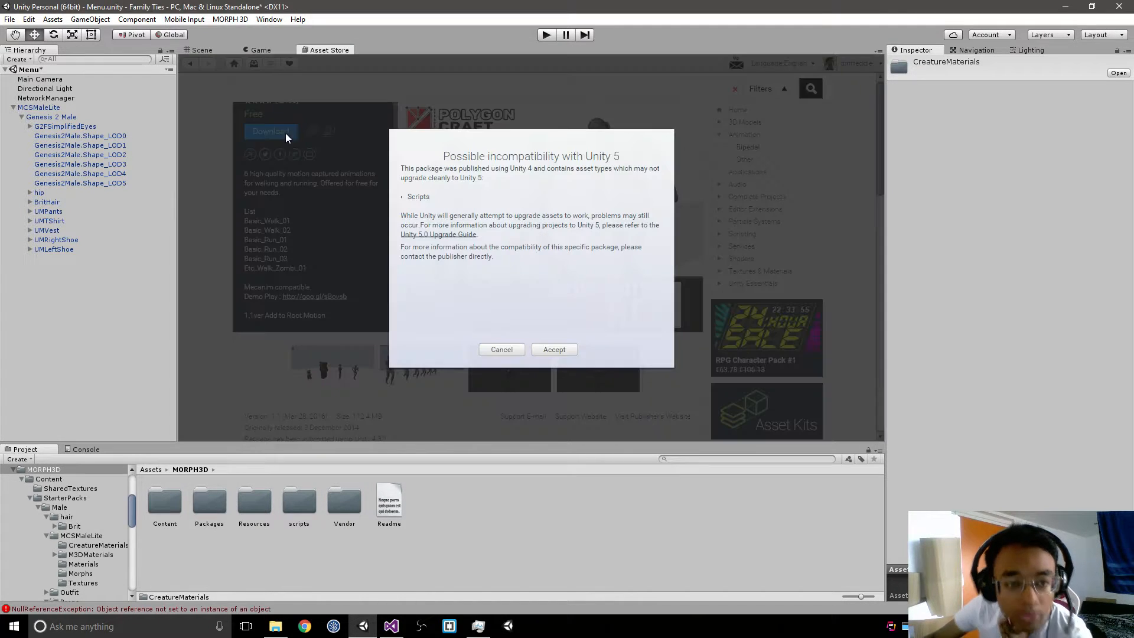
pyautogui.click(554, 350)
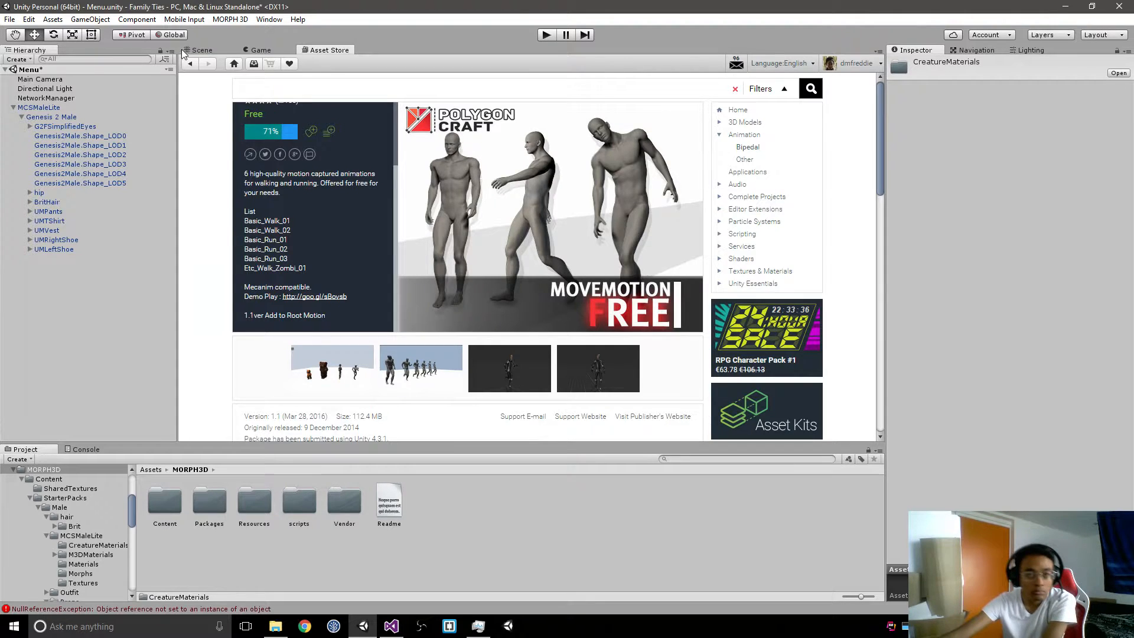
# Step: Review the contents of Move Motion Free Pack and import all of its files into the project
pyautogui.click(201, 50)
pyautogui.click(330, 50)
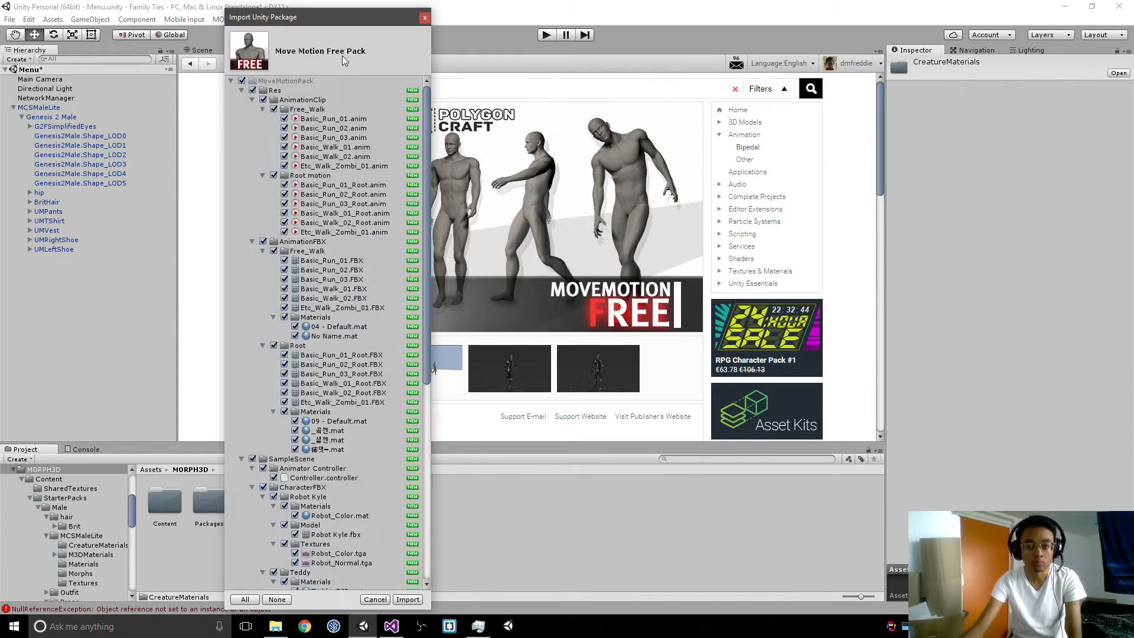
pyautogui.scroll(-3, 363, 201)
pyautogui.scroll(-5, 363, 201)
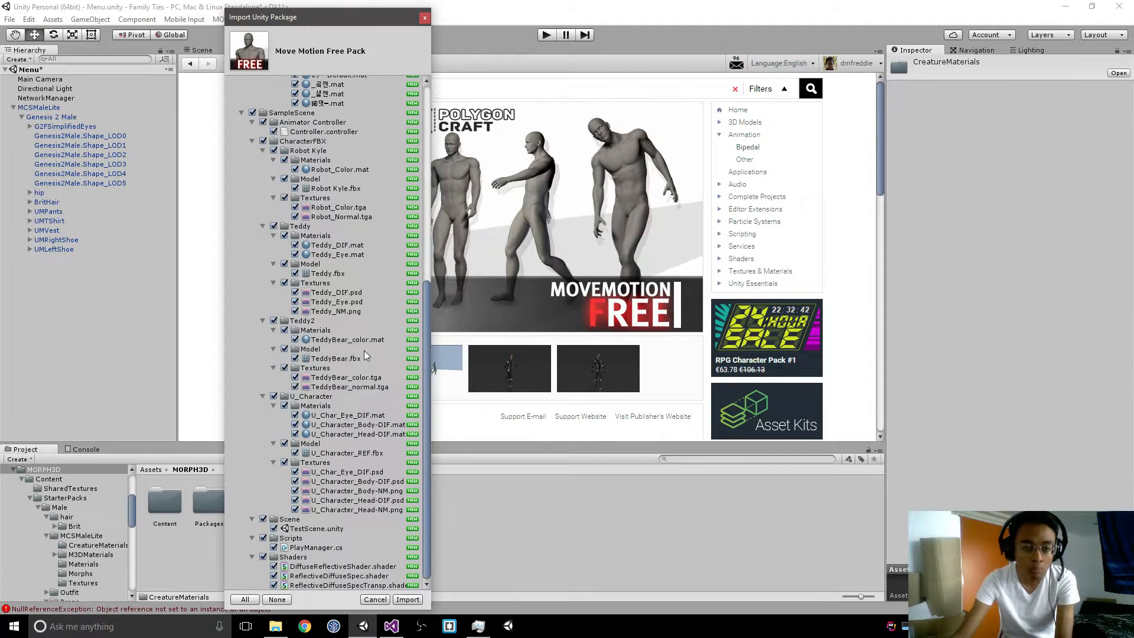
pyautogui.click(411, 600)
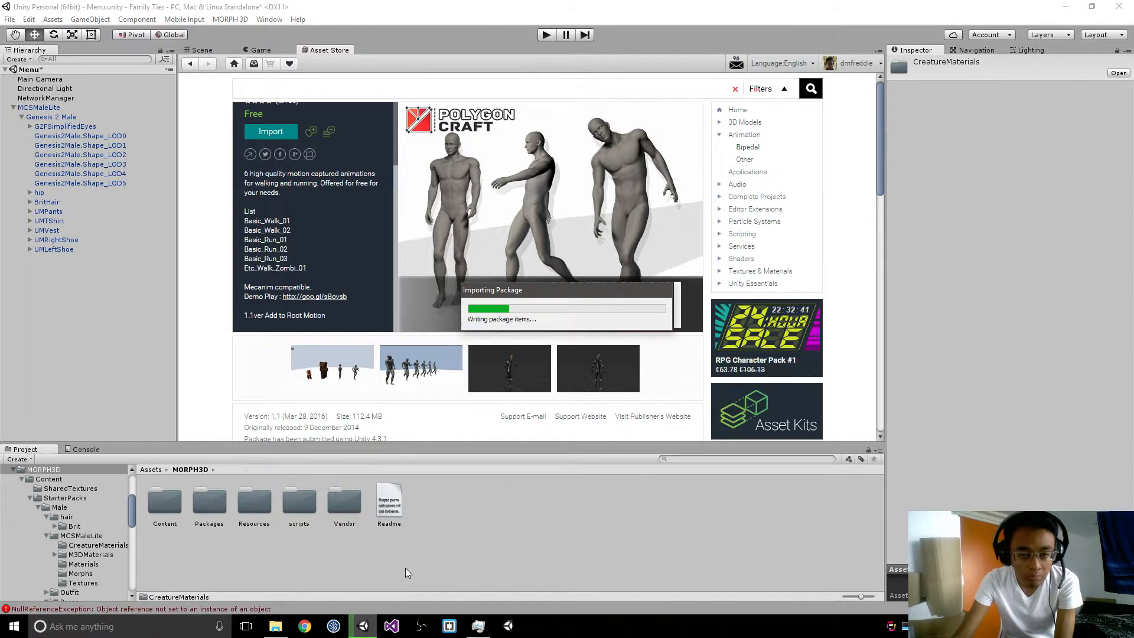
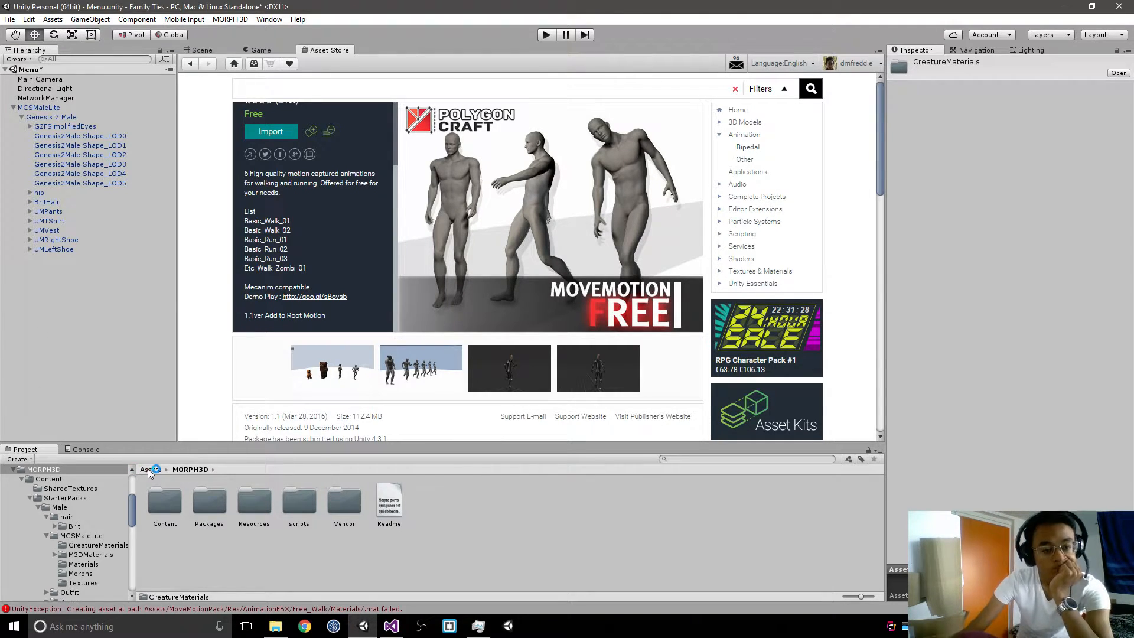
# Step: Create an Animator Controller named Player in the MORPH3D folder
pyautogui.click(39, 107)
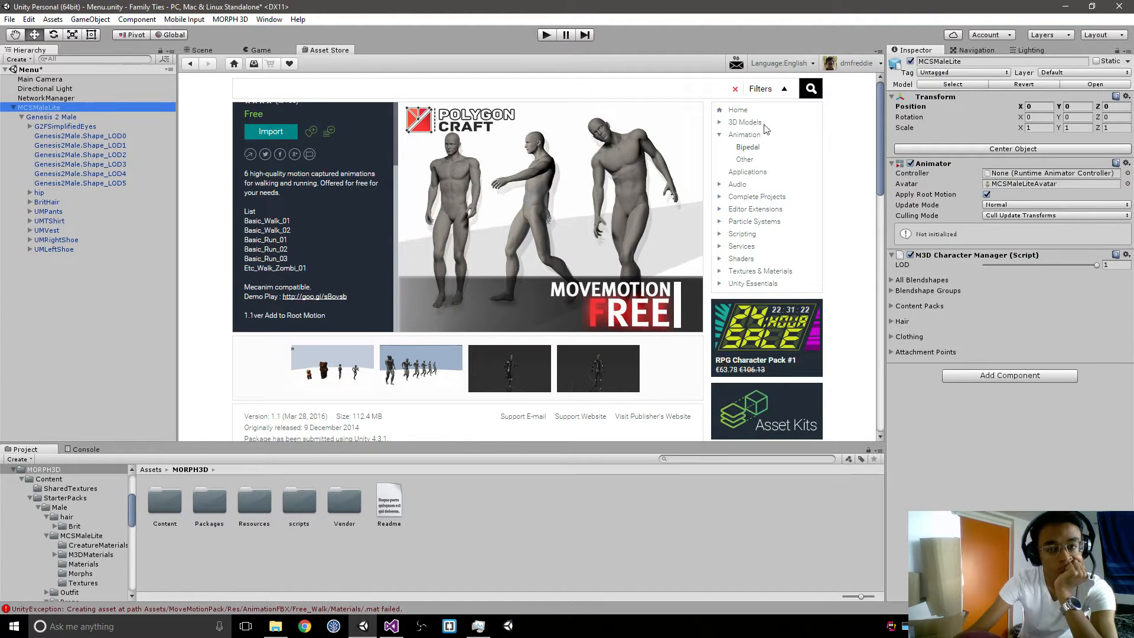
pyautogui.rightClick(476, 506)
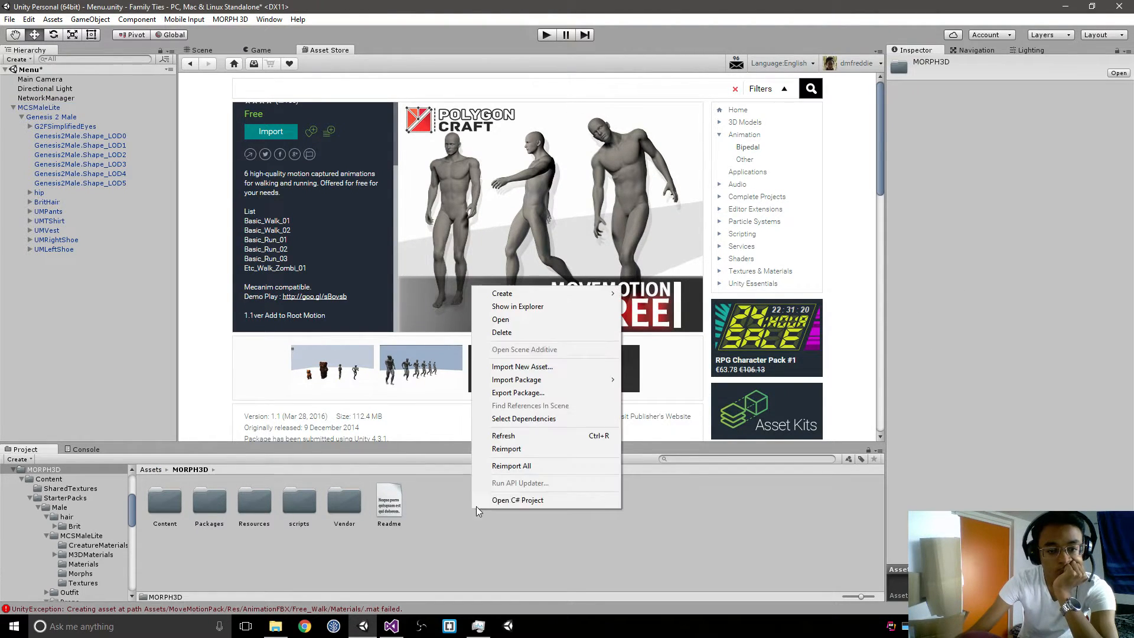
pyautogui.moveTo(542, 293)
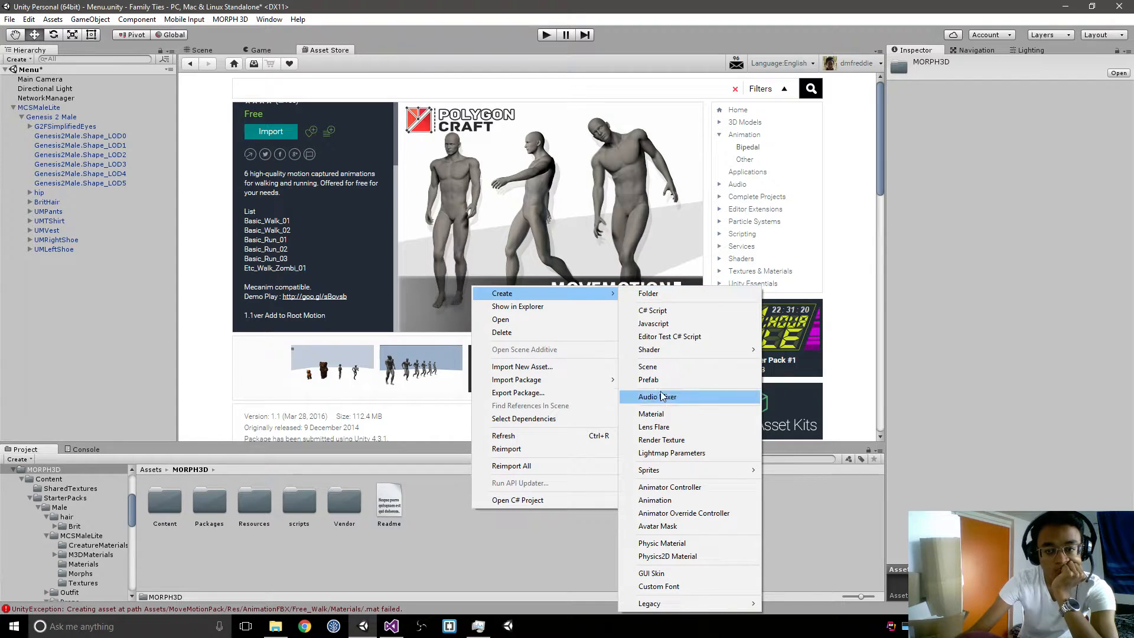
pyautogui.click(670, 487)
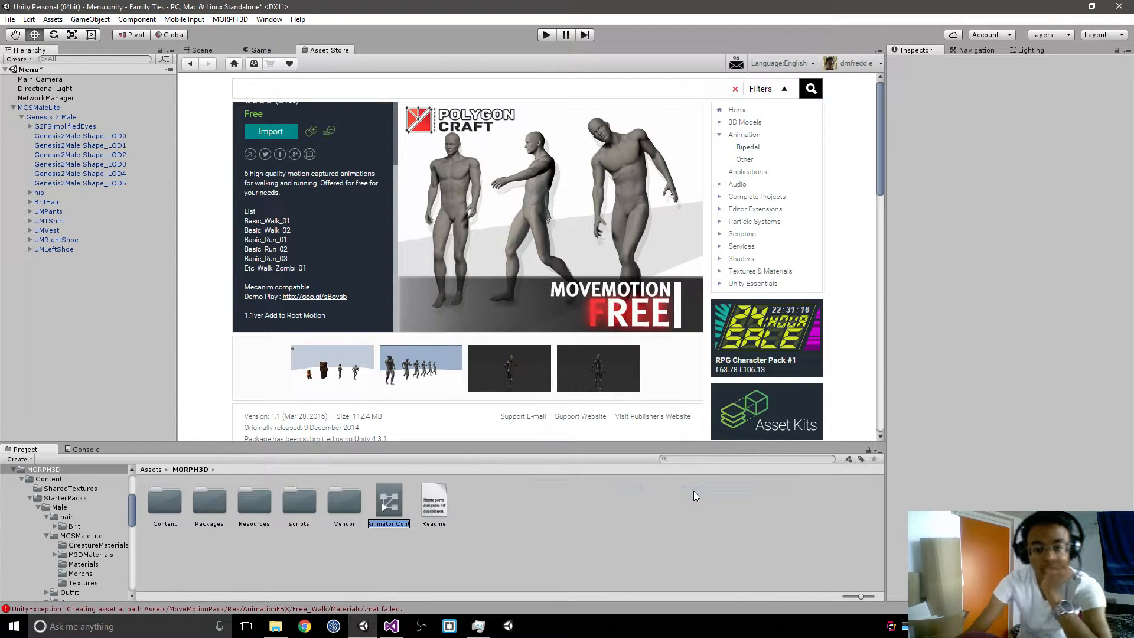
pyautogui.write('Player')
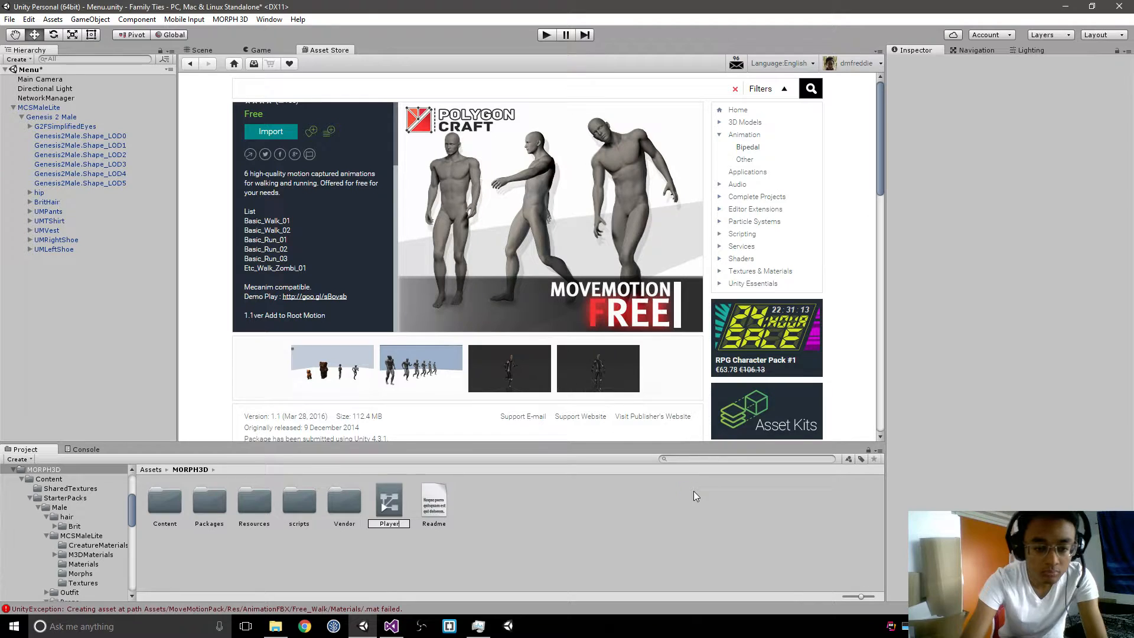
pyautogui.press('Return')
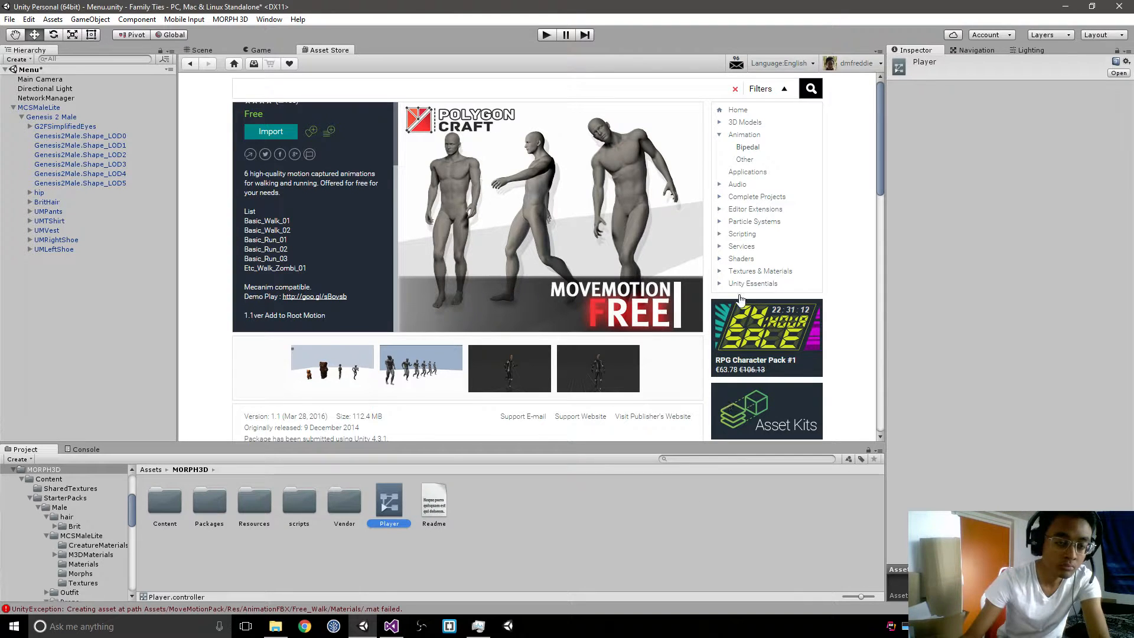
# Step: Assign the Player controller to MCSMaleLite's Animator component and open it for editing
pyautogui.click(39, 108)
pyautogui.moveTo(402, 509); pyautogui.dragTo(1035, 170)
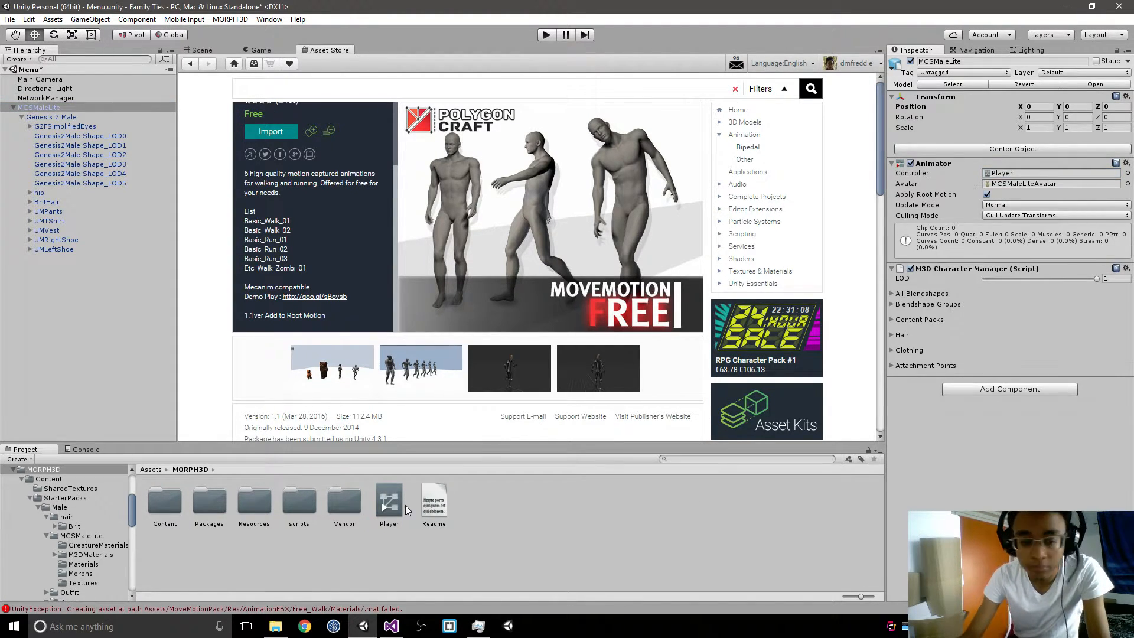
pyautogui.doubleClick(390, 506)
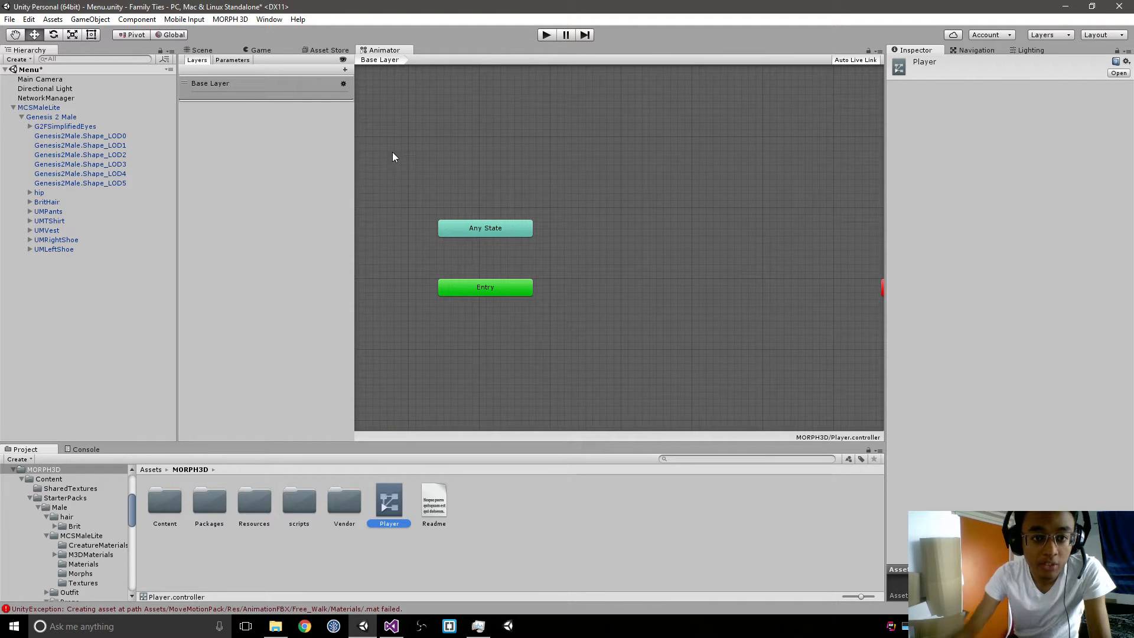
pyautogui.rightClick(673, 184)
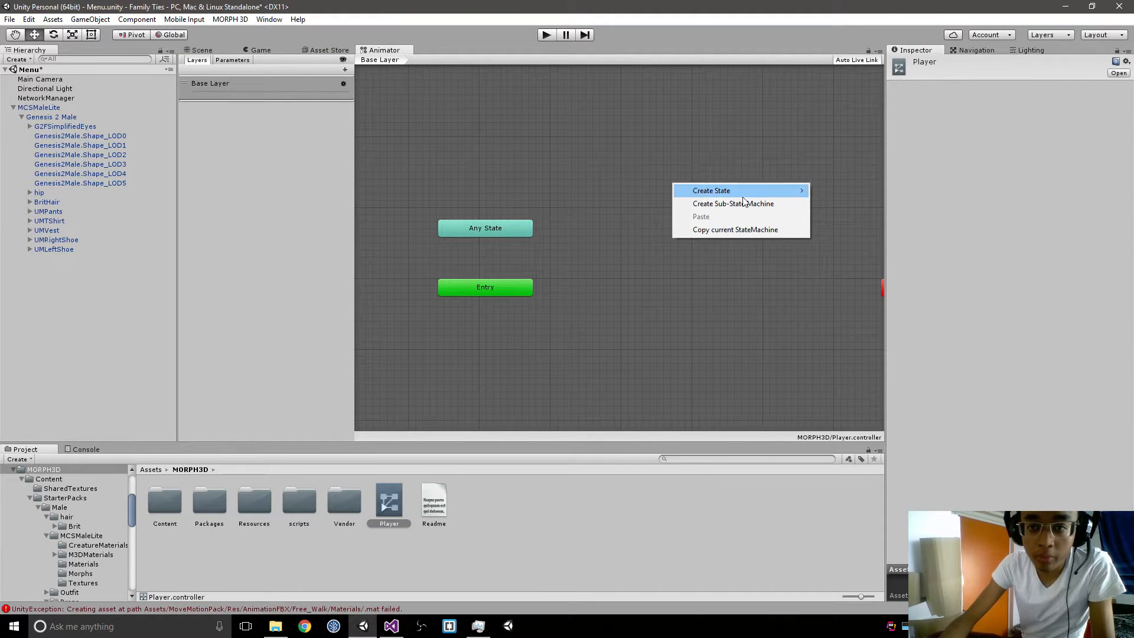
pyautogui.moveTo(749, 190)
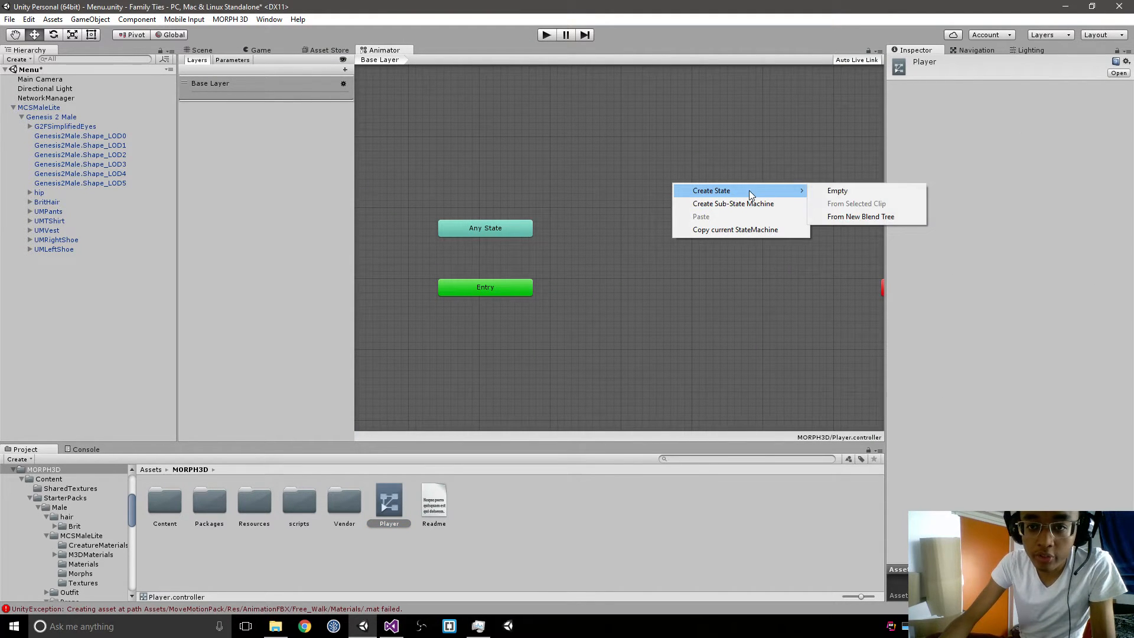
pyautogui.click(842, 192)
pyautogui.moveTo(782, 197); pyautogui.dragTo(774, 284)
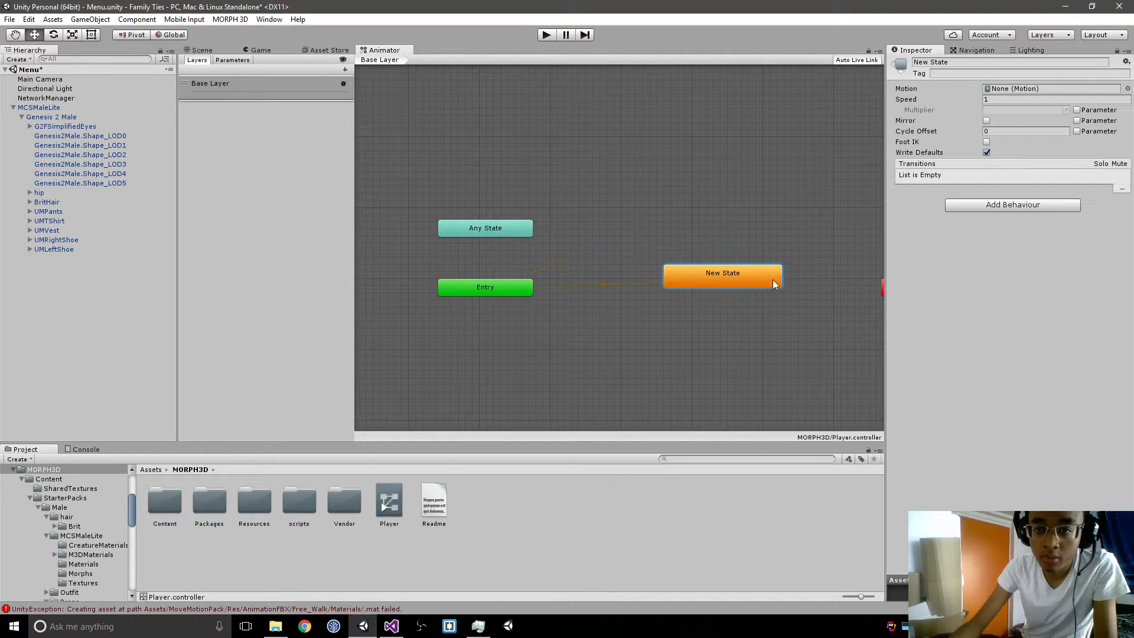
pyautogui.press('Delete')
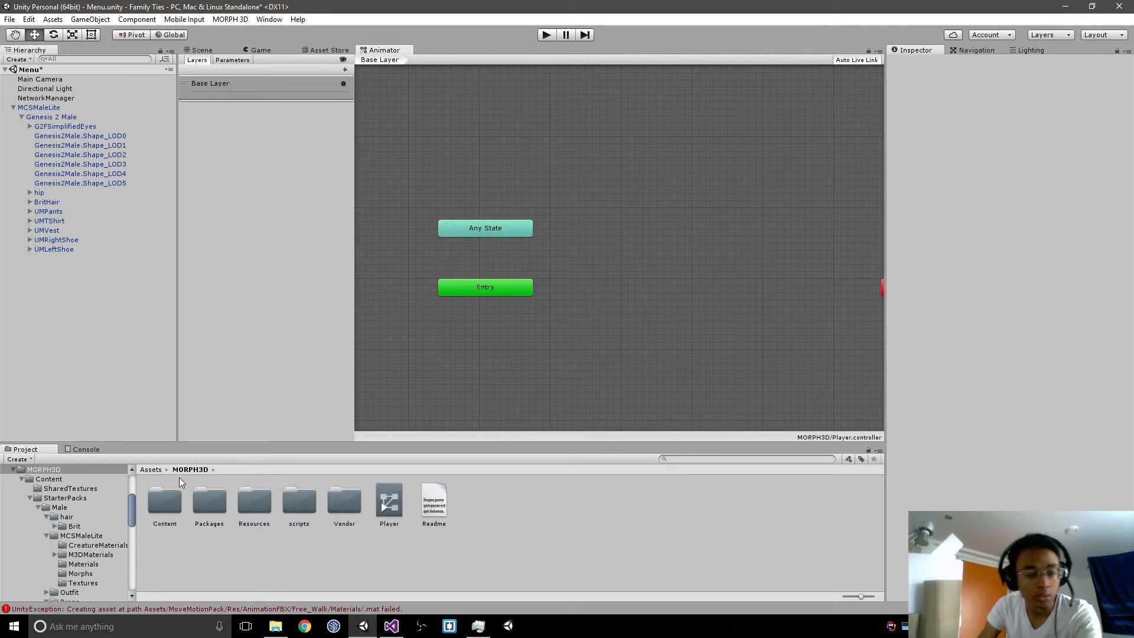
# Step: Open the sample controller from MoveMotionPack/SampleScene/Animator Controller and move its Entry node clear of the animation states
pyautogui.click(150, 471)
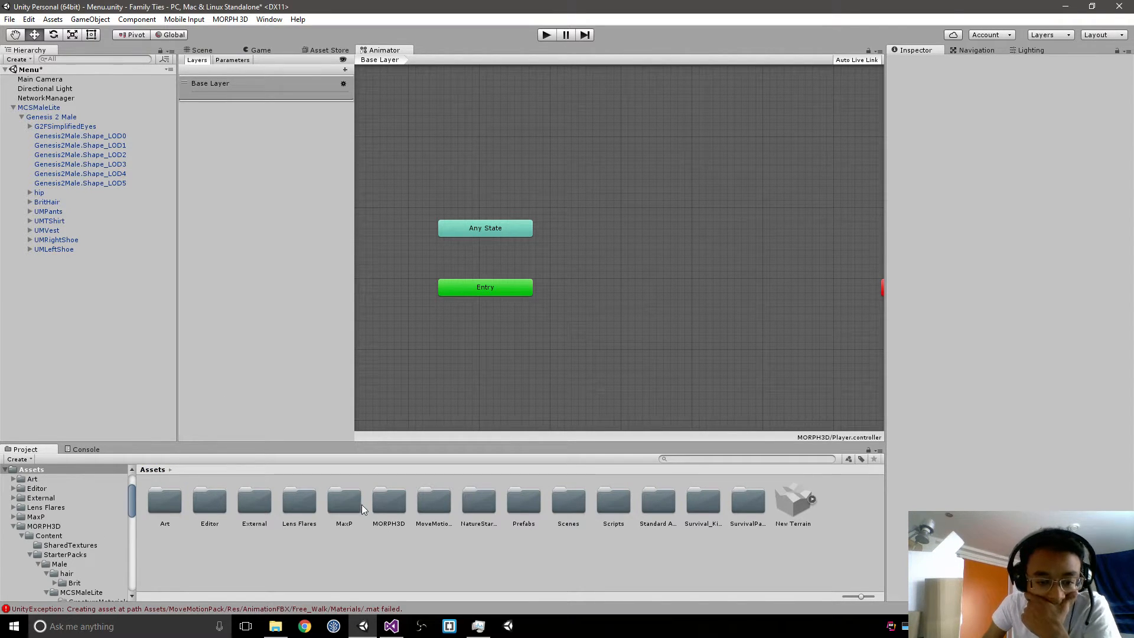
pyautogui.doubleClick(432, 502)
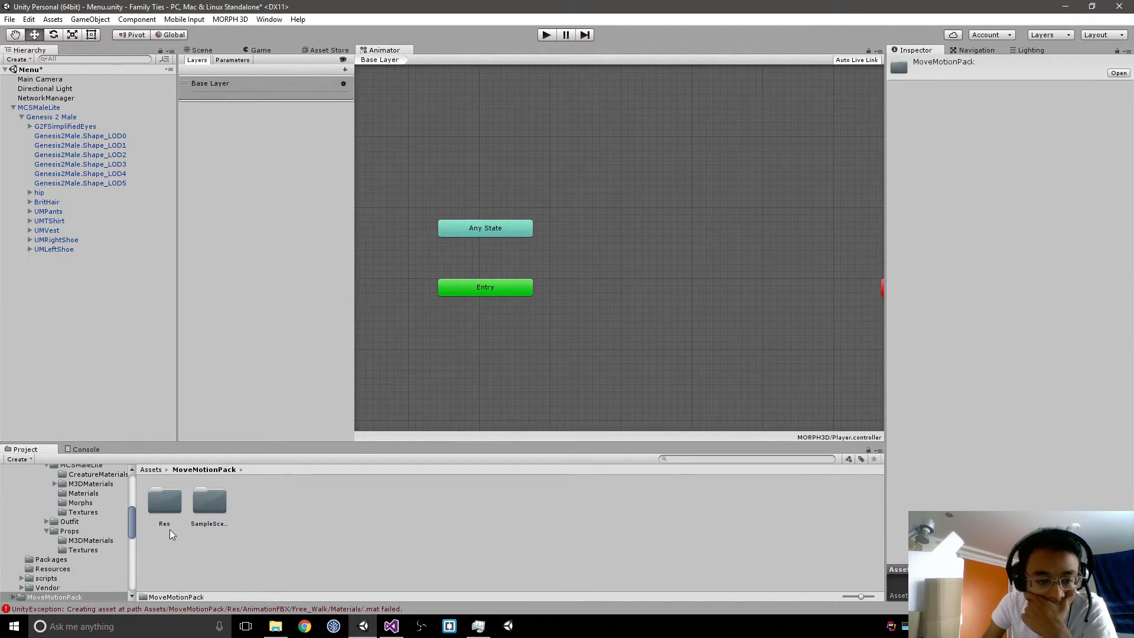
pyautogui.doubleClick(208, 501)
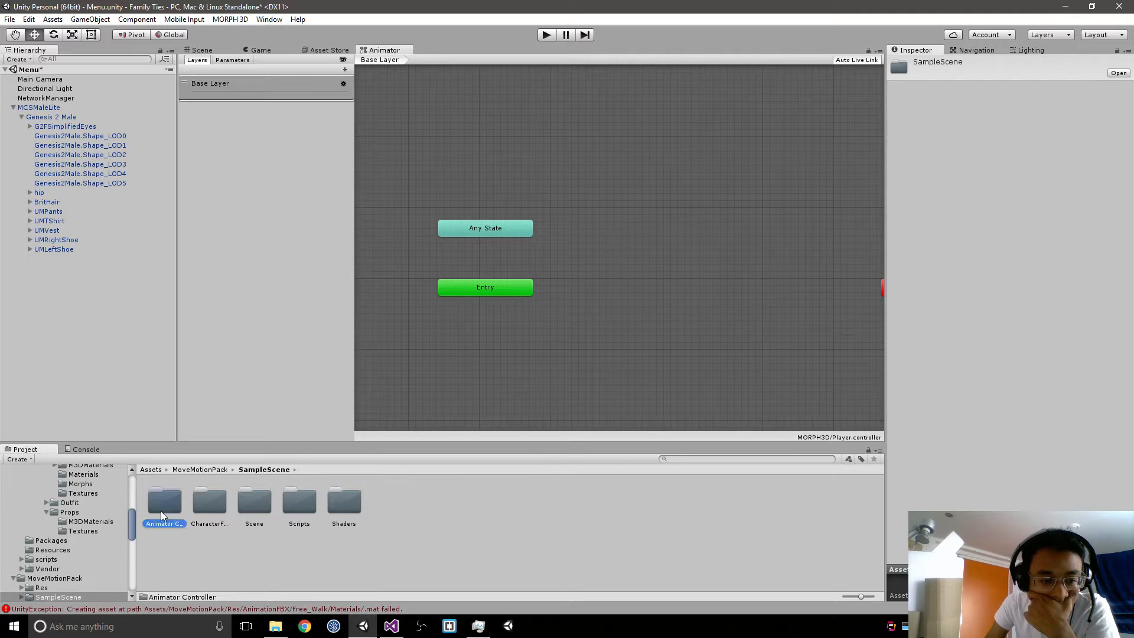
pyautogui.doubleClick(161, 508)
pyautogui.click(171, 504)
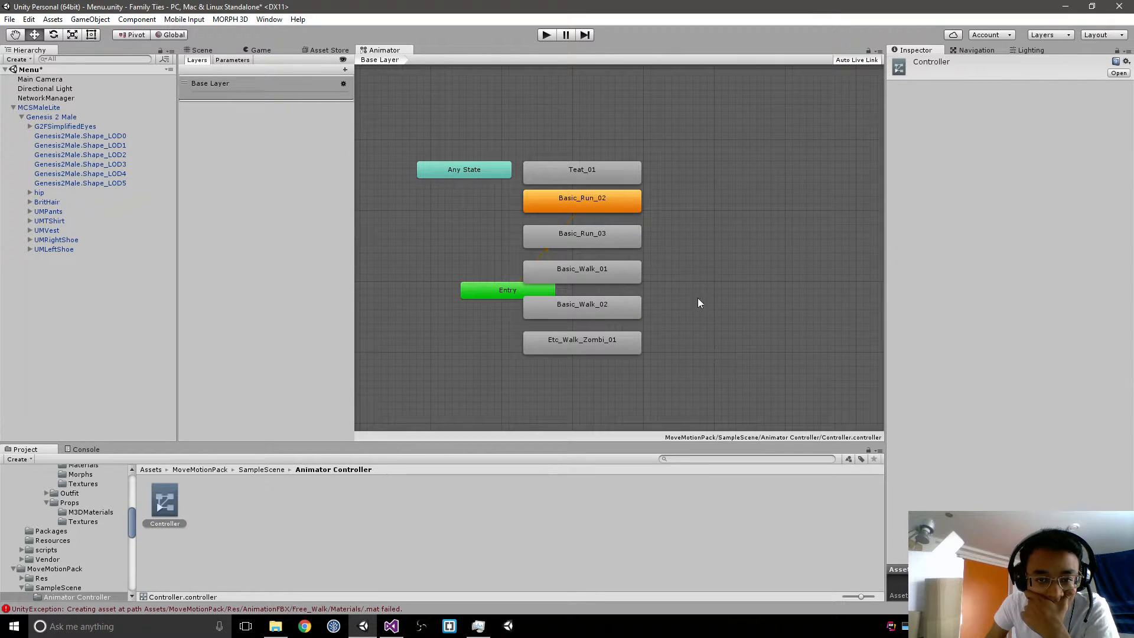
pyautogui.click(505, 294)
pyautogui.moveTo(478, 289); pyautogui.dragTo(419, 233)
pyautogui.click(456, 344)
# Step: Look through the sample scene's CharacterFBX and Scripts folders, including Robot Kyle, U_Character and the PlayManager script
pyautogui.click(260, 469)
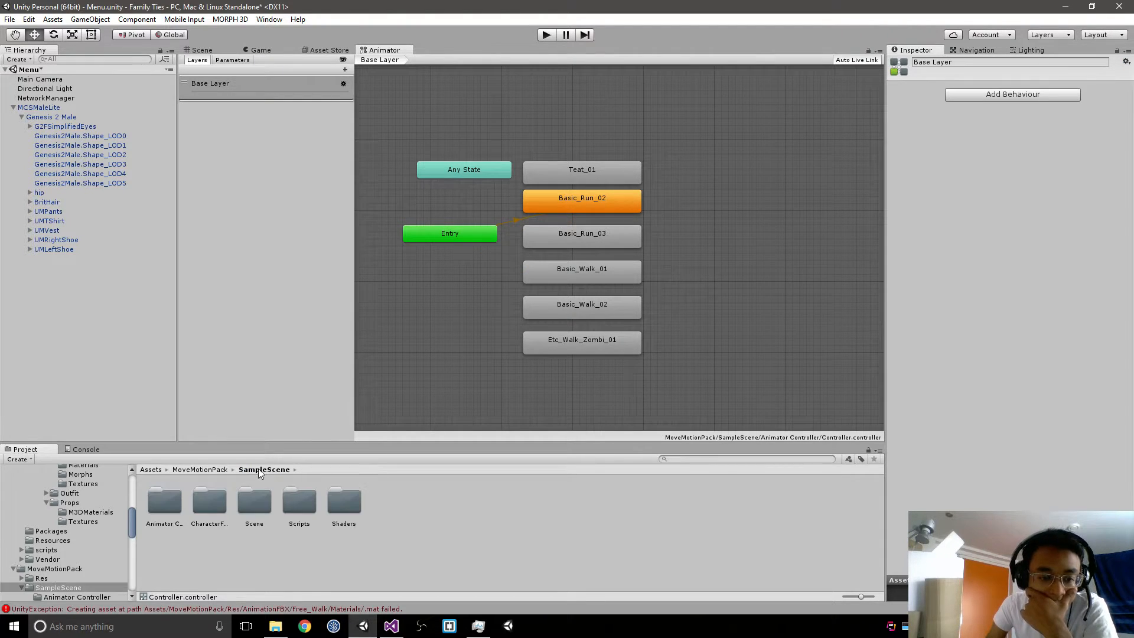
pyautogui.doubleClick(213, 508)
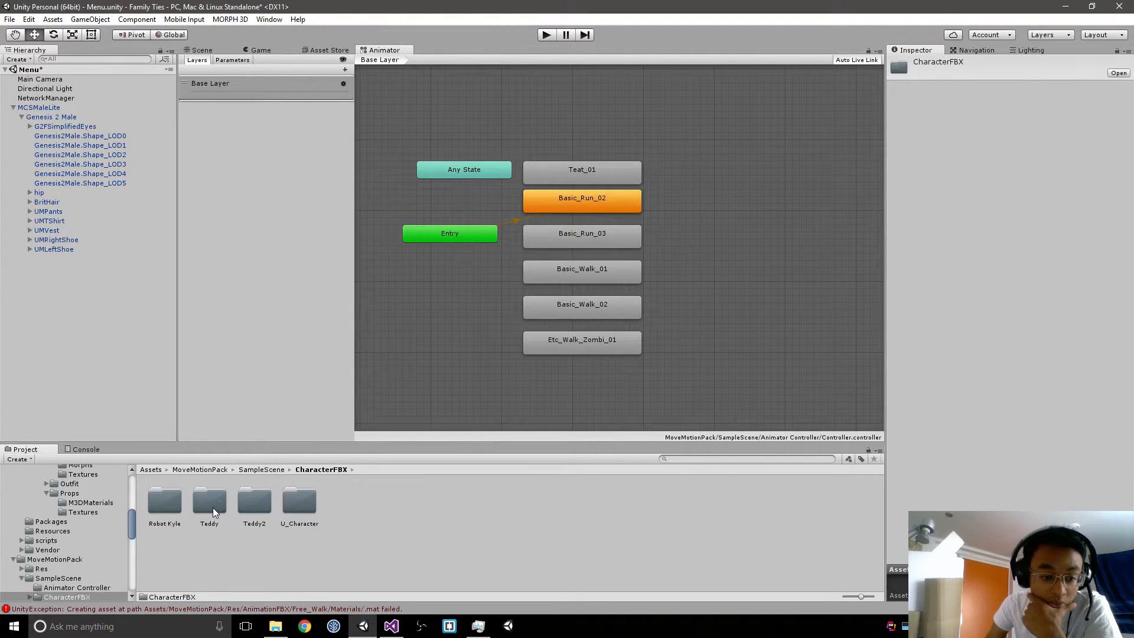
pyautogui.doubleClick(164, 501)
pyautogui.click(322, 469)
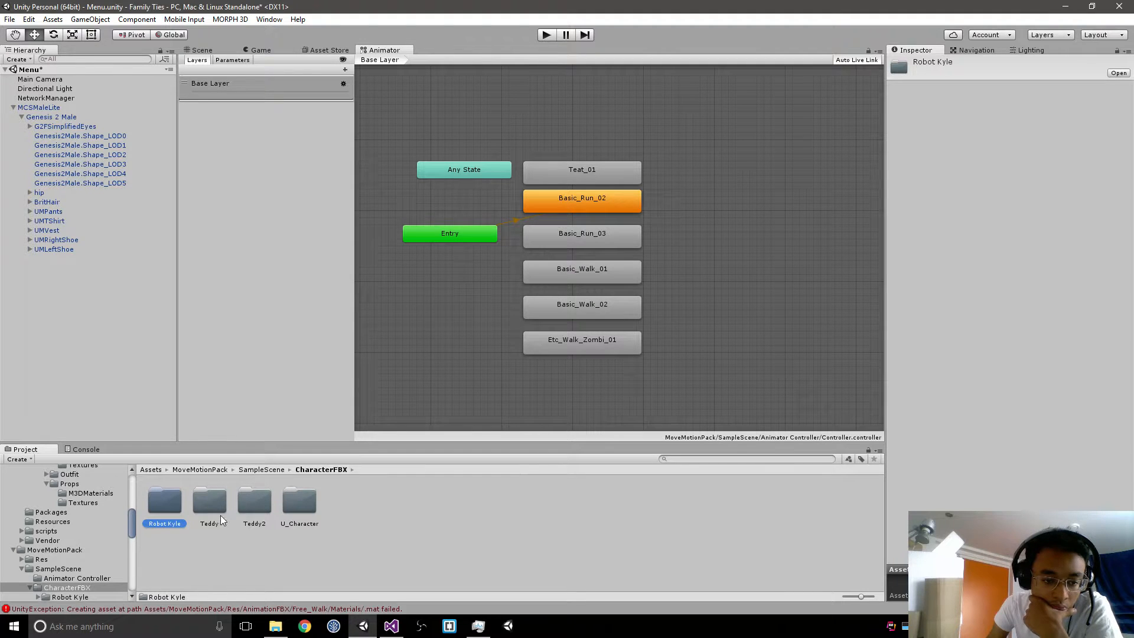
pyautogui.doubleClick(294, 502)
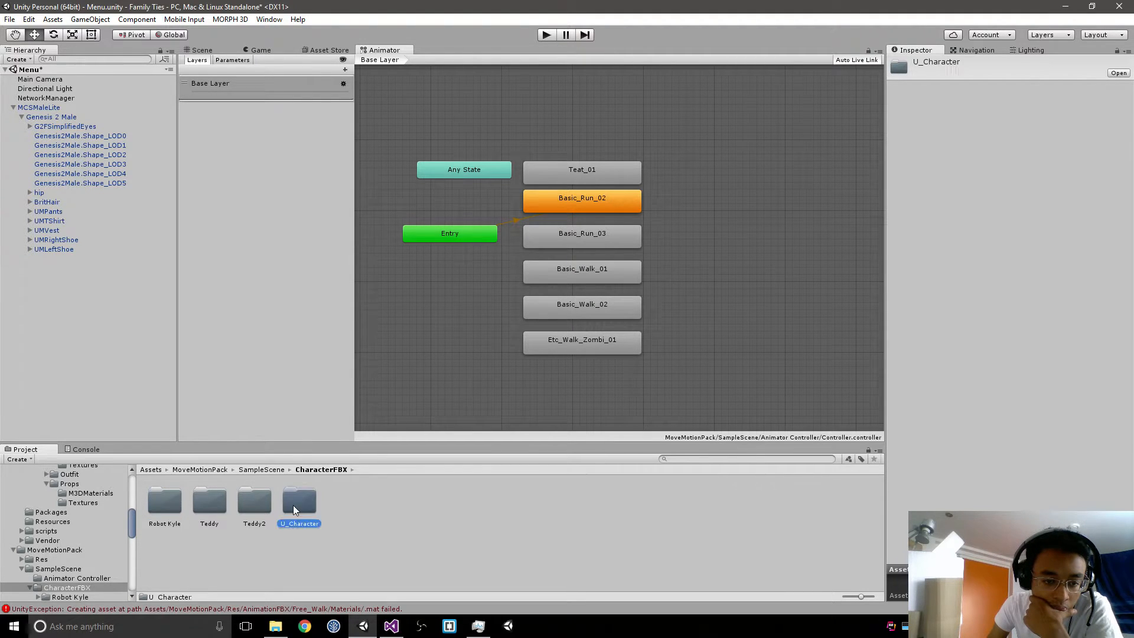
pyautogui.click(264, 470)
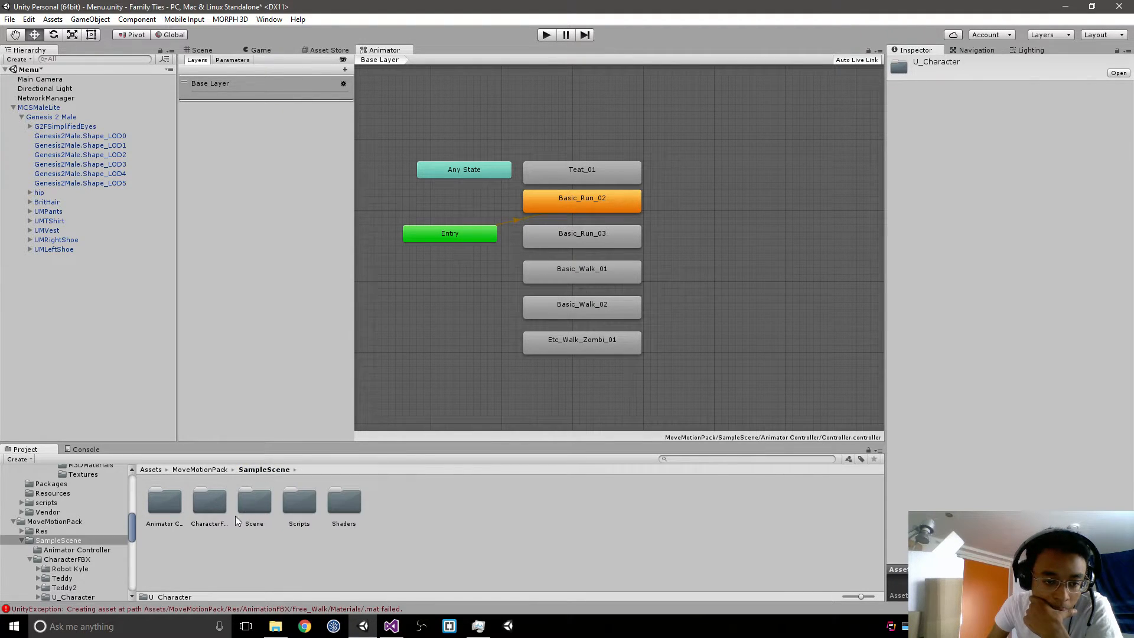
pyautogui.doubleClick(299, 501)
pyautogui.click(168, 506)
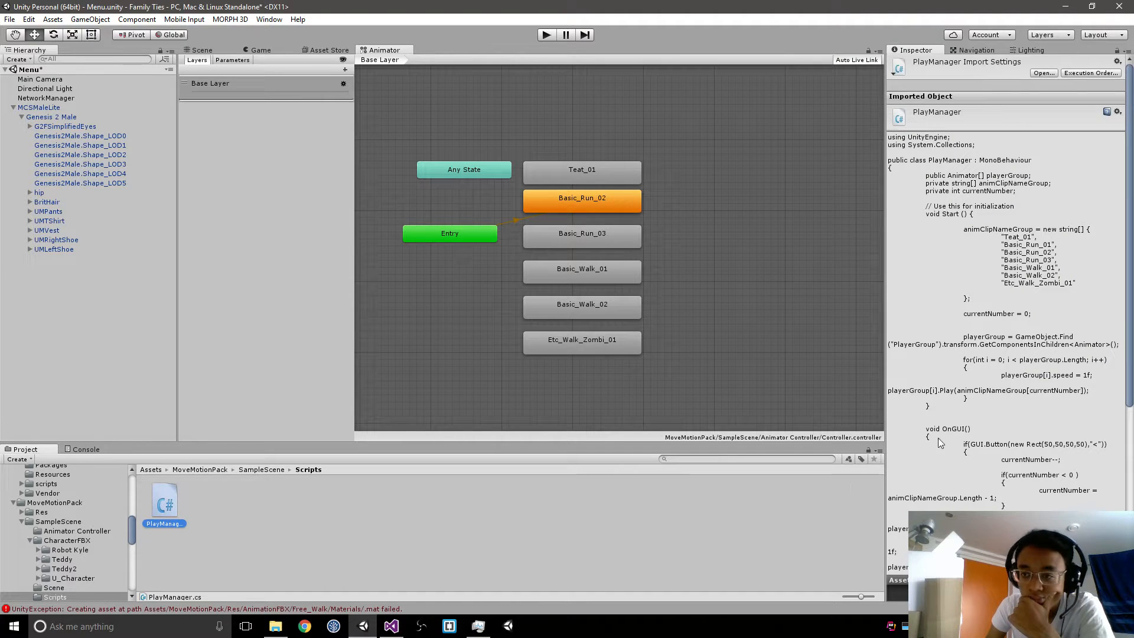
# Step: Browse the animation clips in MoveMotionPack/Res/AnimationClip/Free_Walk and save the Menu scene
pyautogui.click(205, 470)
pyautogui.doubleClick(179, 502)
pyautogui.doubleClick(179, 502)
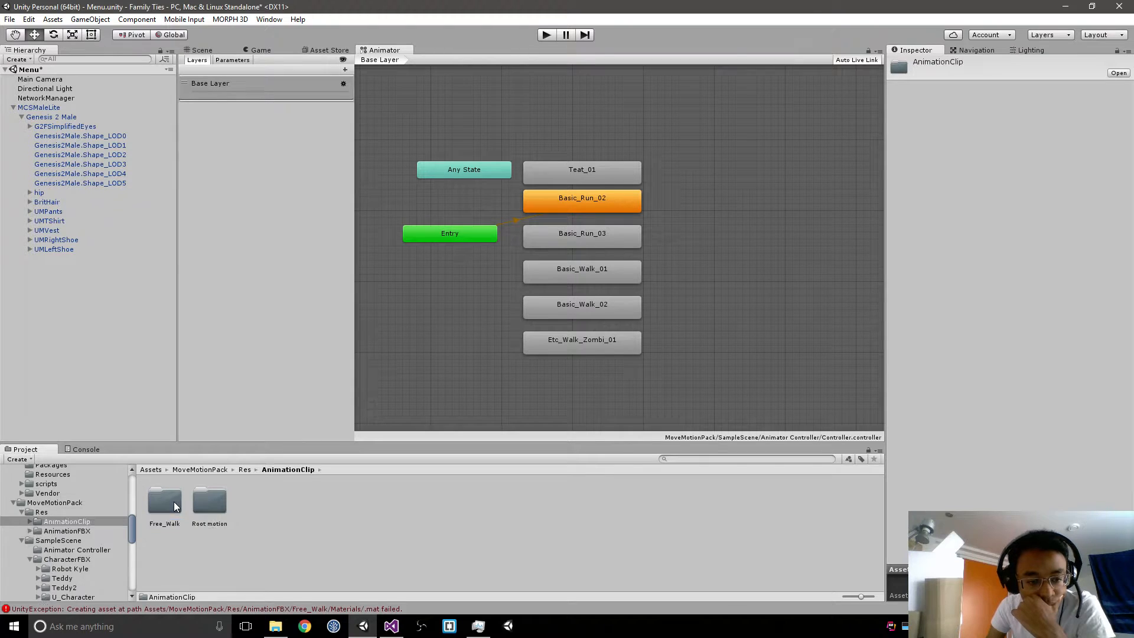
pyautogui.doubleClick(164, 503)
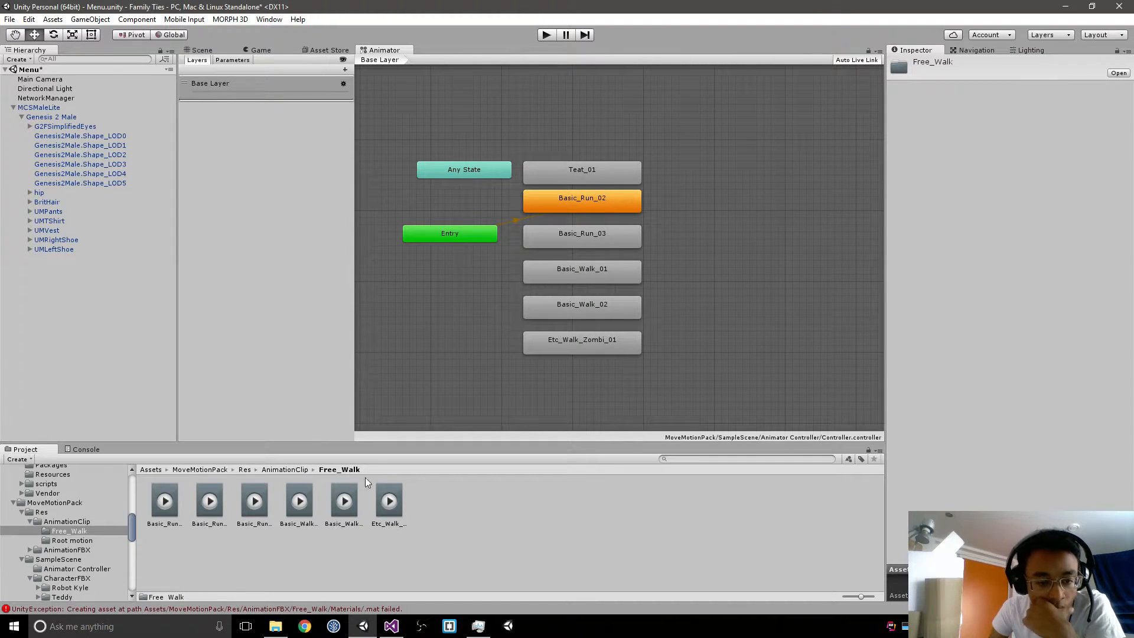
pyautogui.click(466, 538)
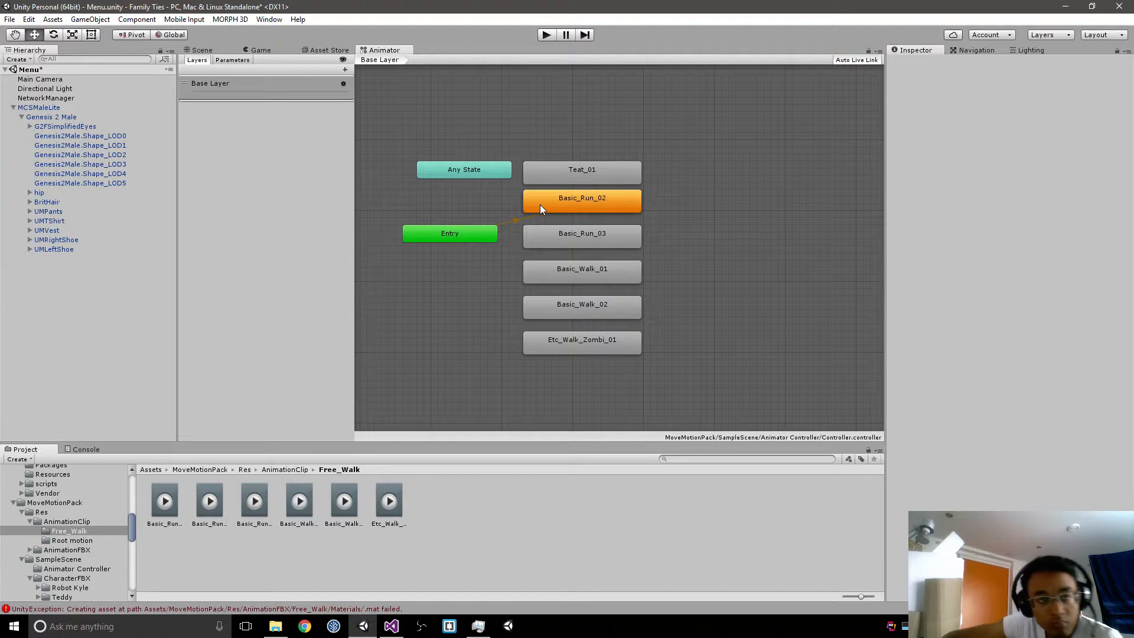
pyautogui.hotkey('ctrl', 's')
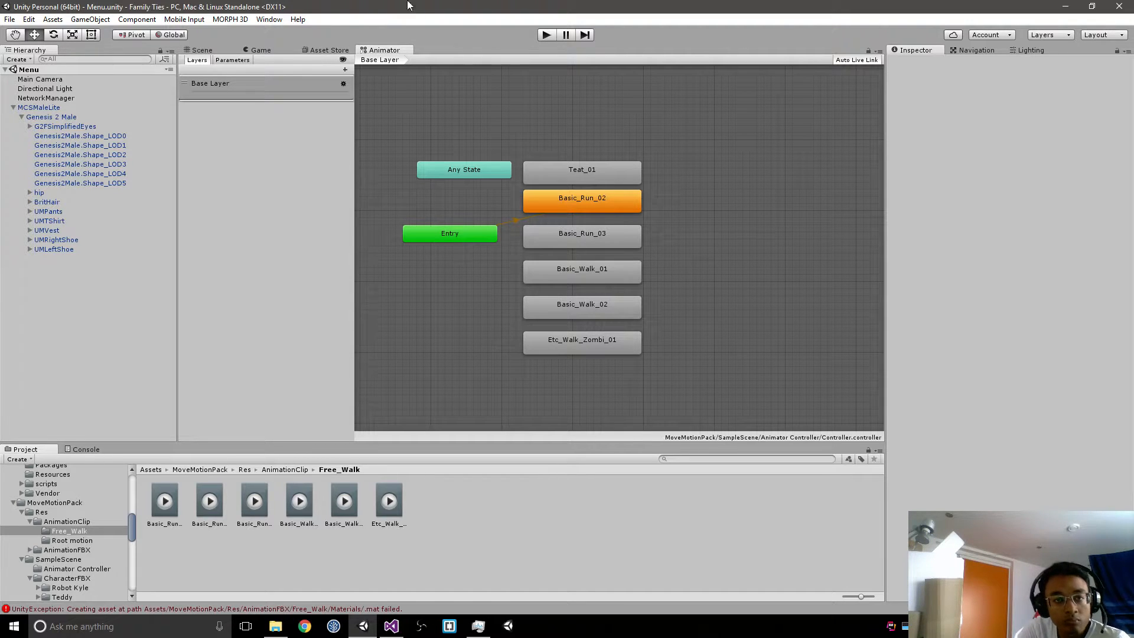
# Step: Return to the Assets root and reopen the Player controller assigned to MCSMaleLite
pyautogui.click(287, 470)
pyautogui.click(245, 469)
pyautogui.click(203, 469)
pyautogui.click(152, 470)
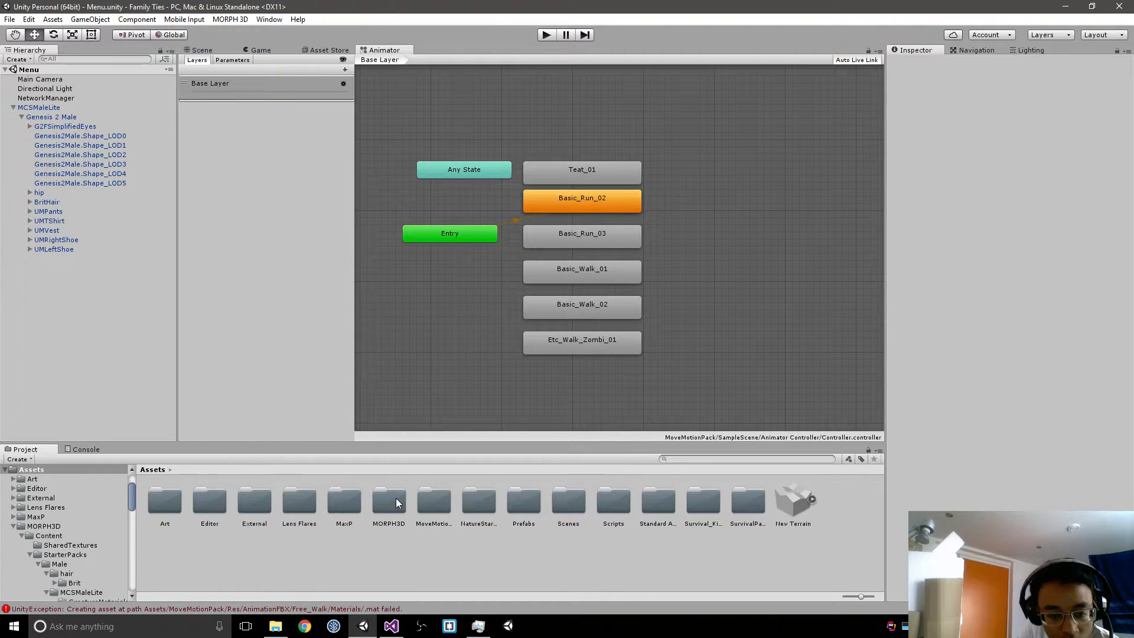
pyautogui.click(36, 107)
pyautogui.click(1025, 171)
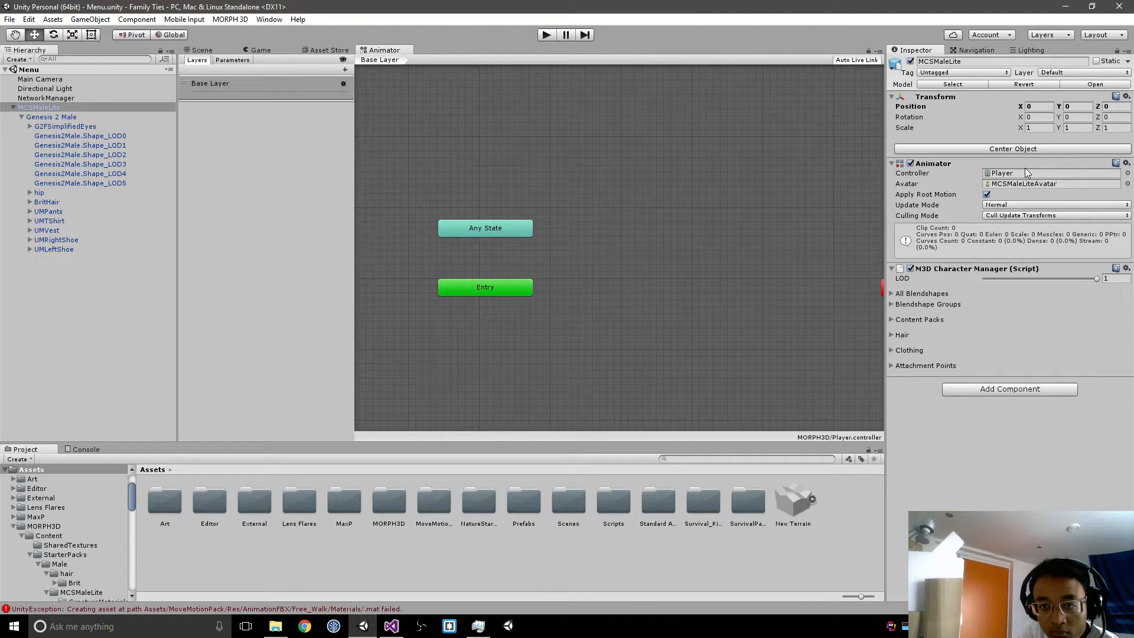
pyautogui.click(391, 501)
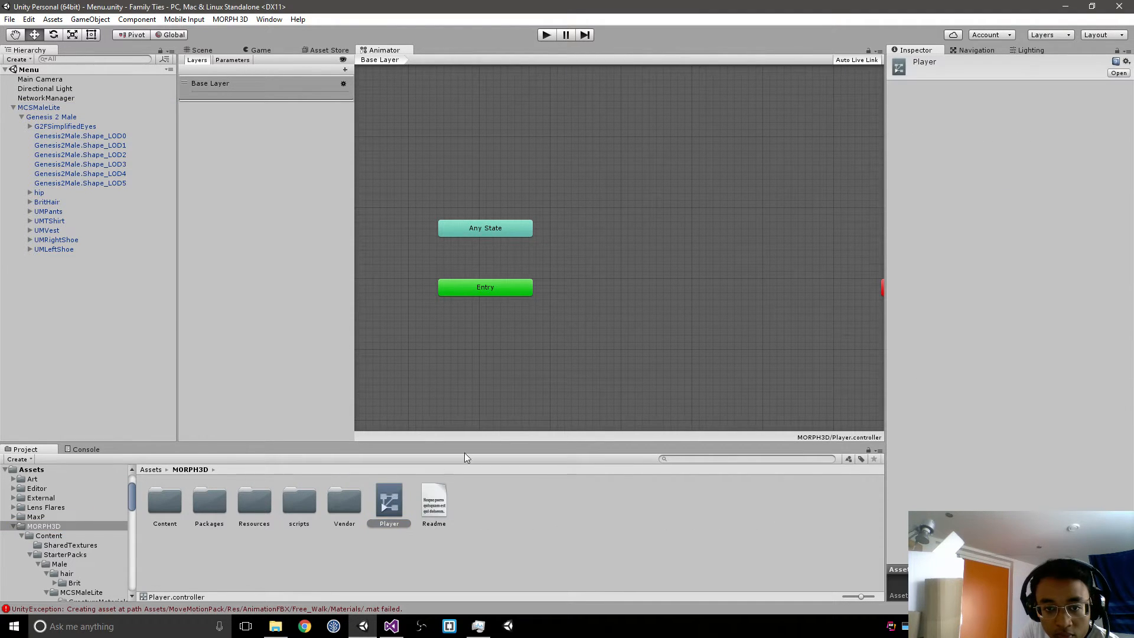
# Step: Create an empty state beside Entry in the Player controller's Base Layer
pyautogui.rightClick(610, 287)
pyautogui.moveTo(644, 286)
pyautogui.click(762, 286)
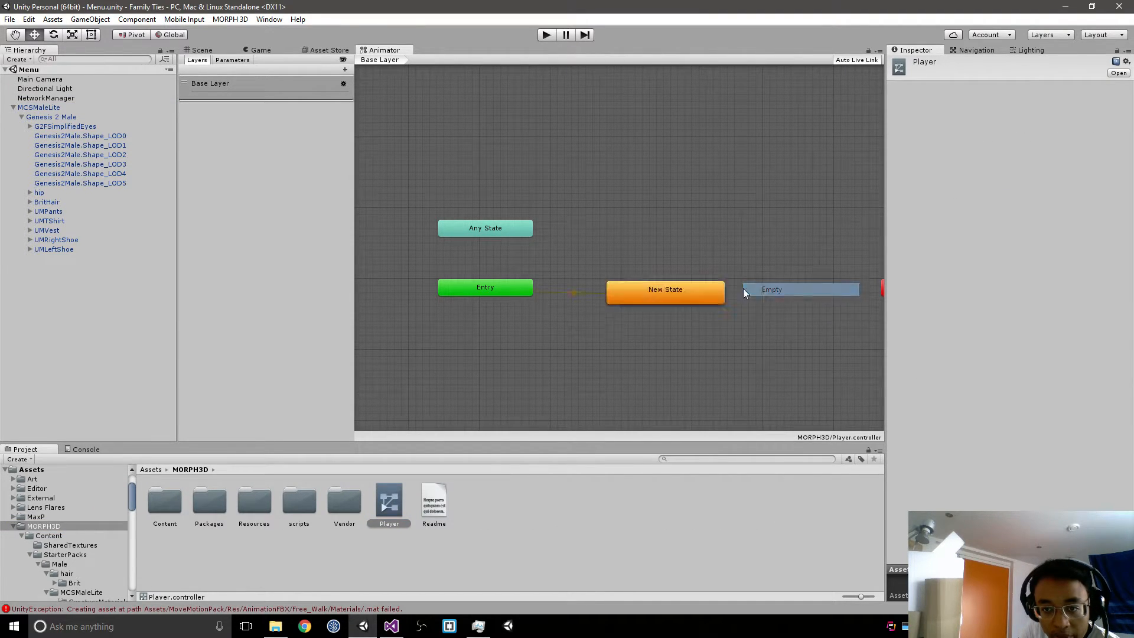
# Step: Look through the available motion clips for the new state, including the Take 001, run, sprint and strafe clips
pyautogui.click(1127, 89)
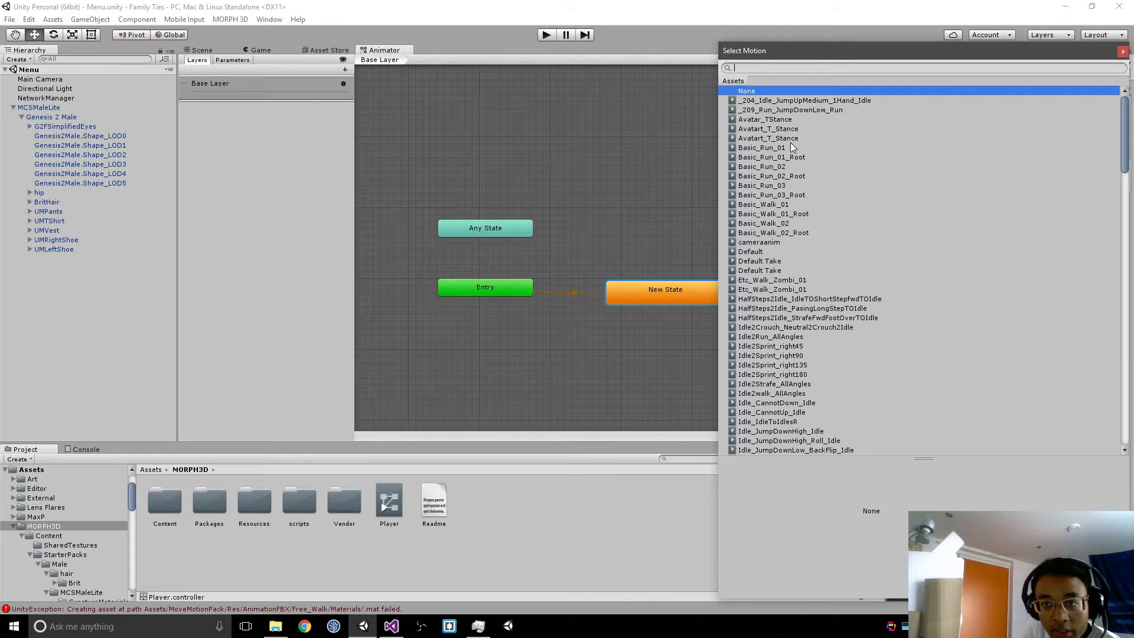
pyautogui.scroll(-20, 761, 223)
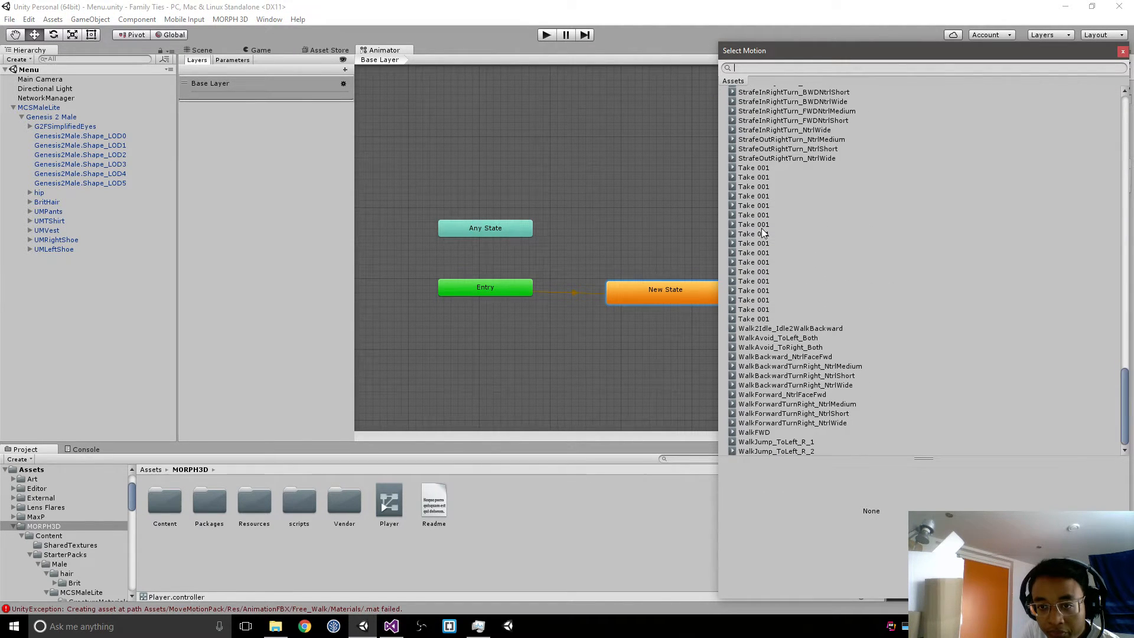
pyautogui.click(767, 203)
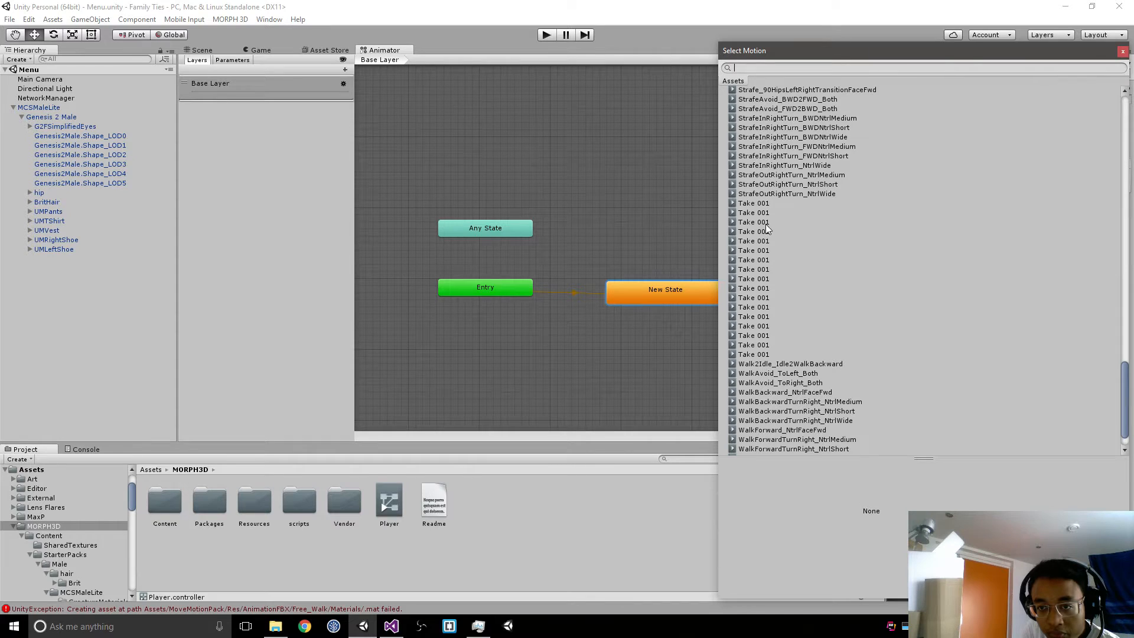
pyautogui.scroll(5, 761, 229)
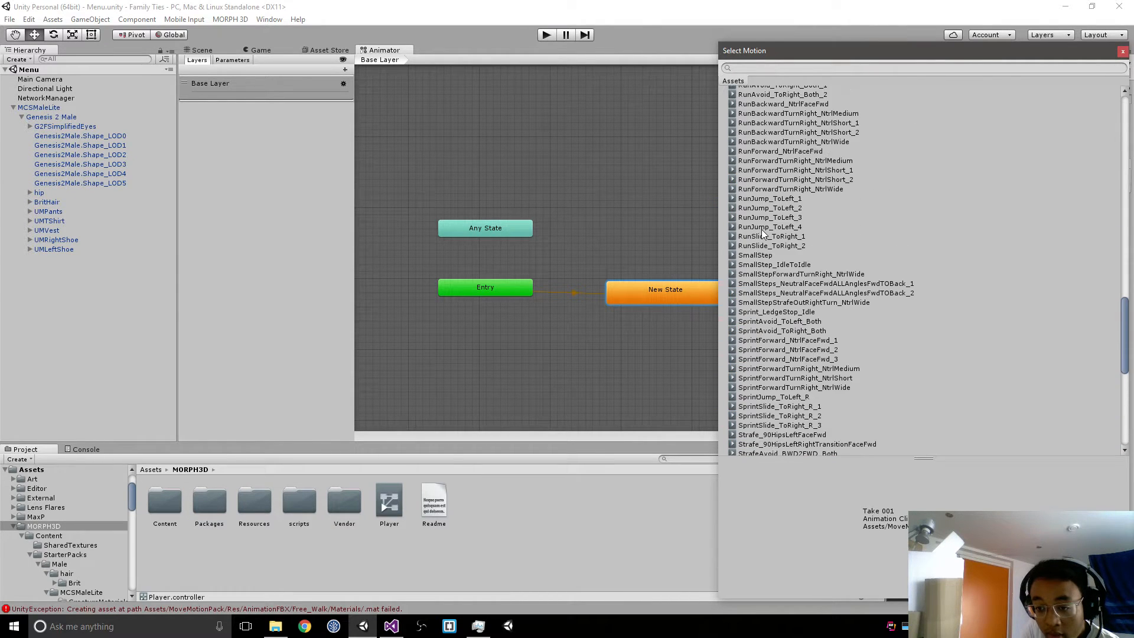
pyautogui.scroll(-8, 761, 232)
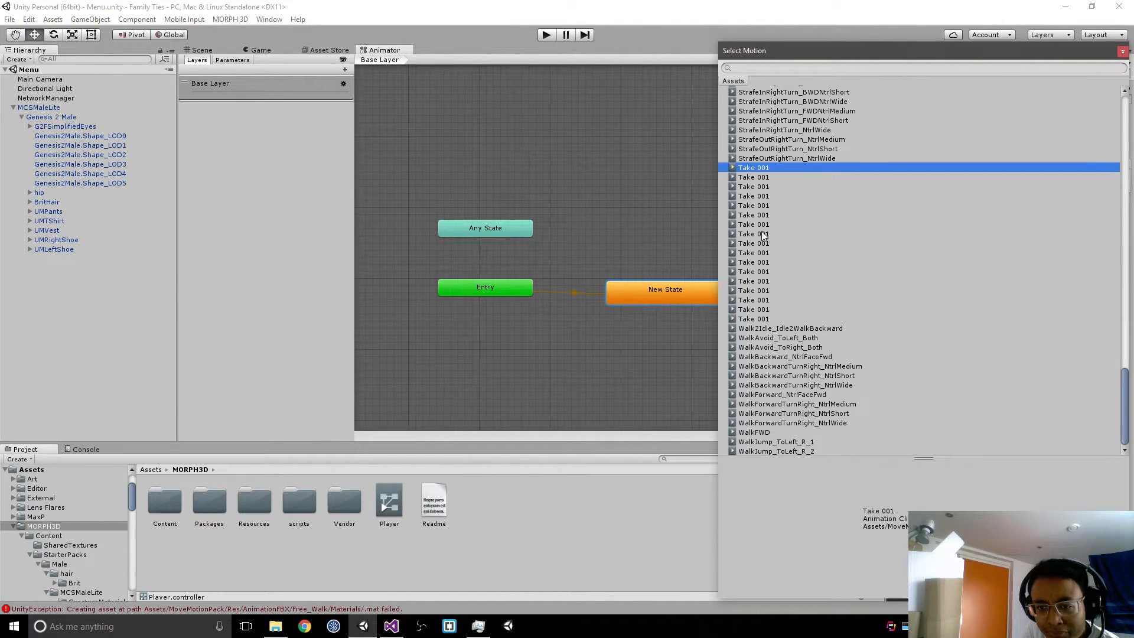
pyautogui.scroll(4, 762, 232)
pyautogui.scroll(-4, 761, 232)
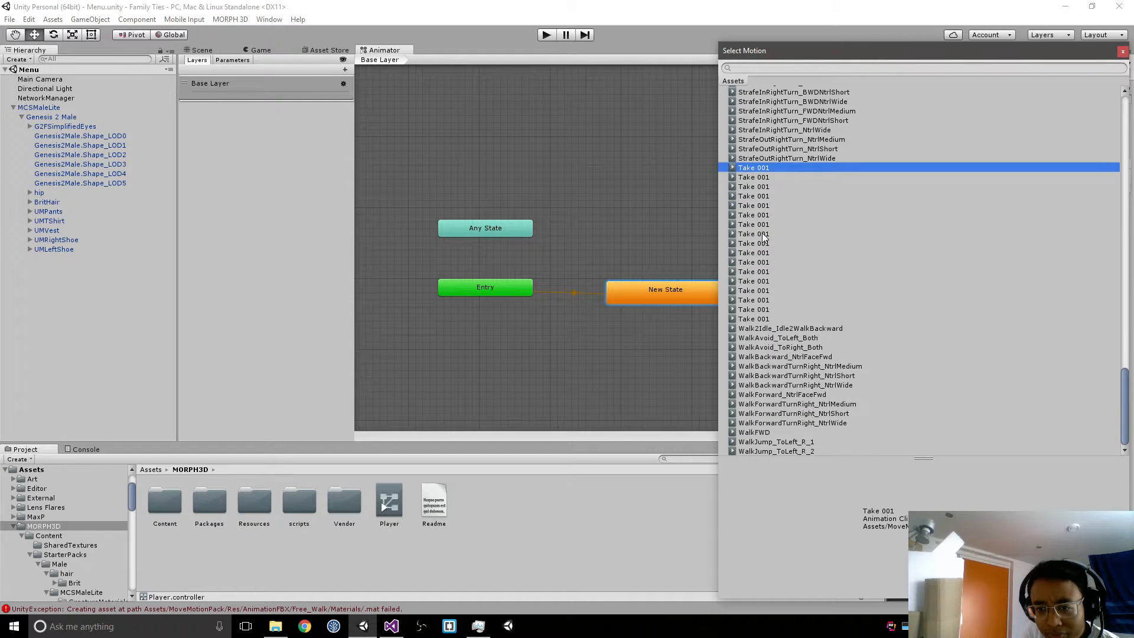
pyautogui.scroll(5, 764, 236)
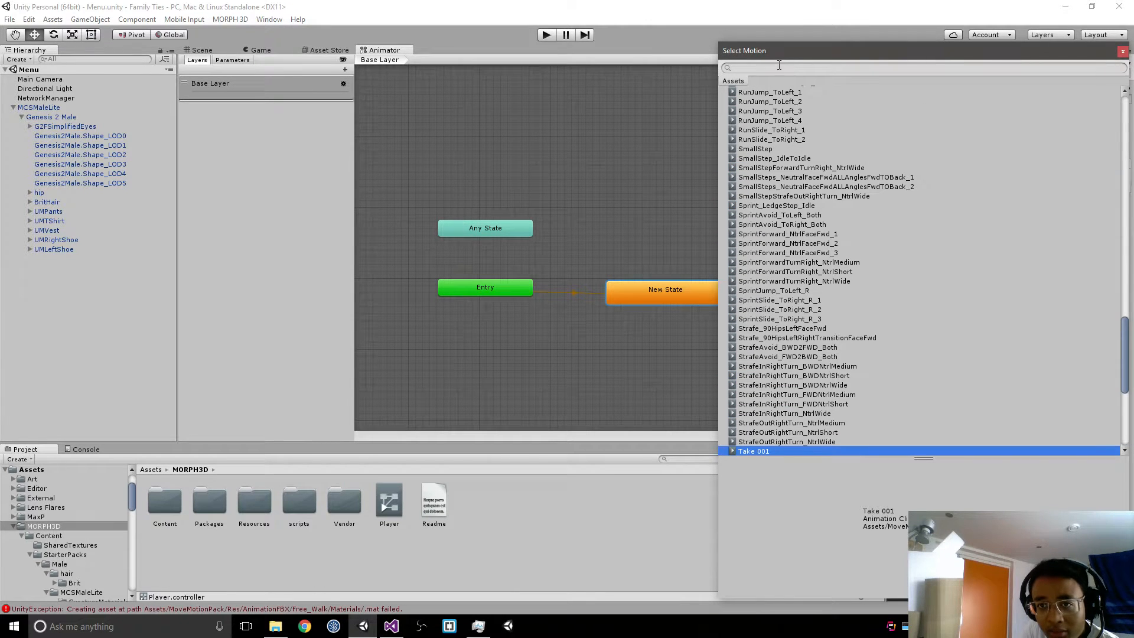
# Step: Filter the motion clips by "idle" and assign Idle_Neutral_1 as the new state's motion
pyautogui.write('idle')
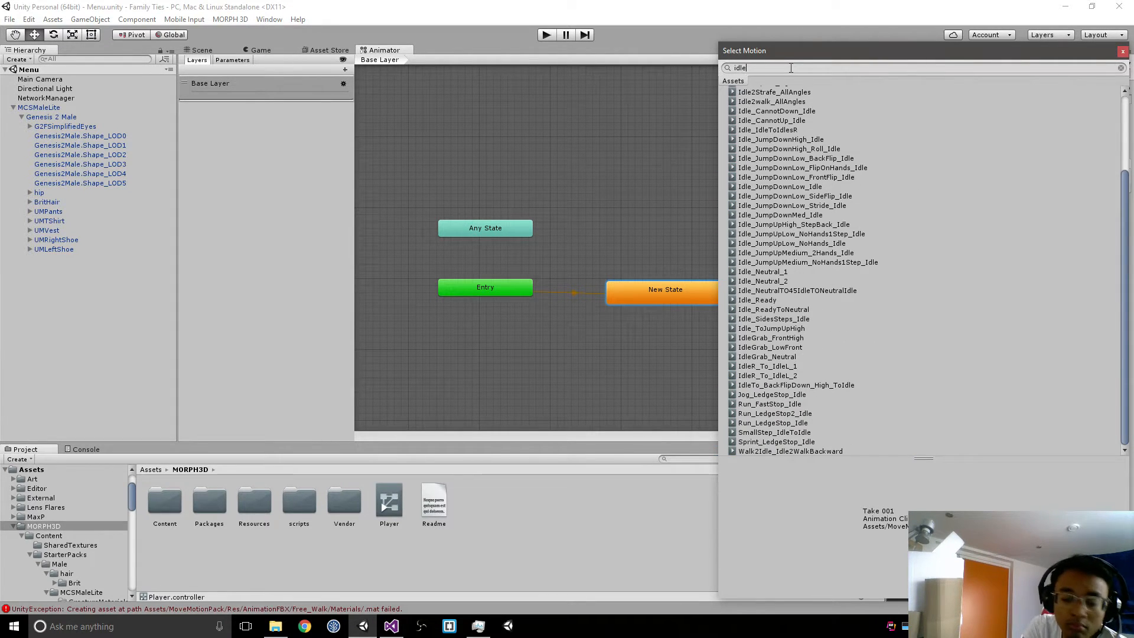
pyautogui.scroll(3, 877, 276)
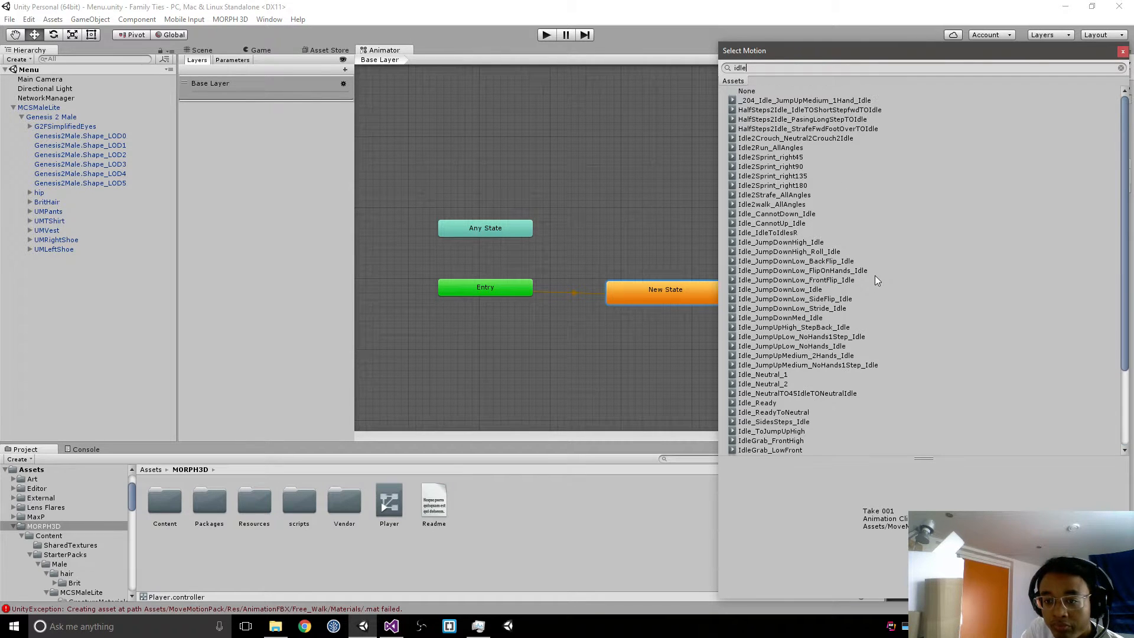
pyautogui.click(792, 102)
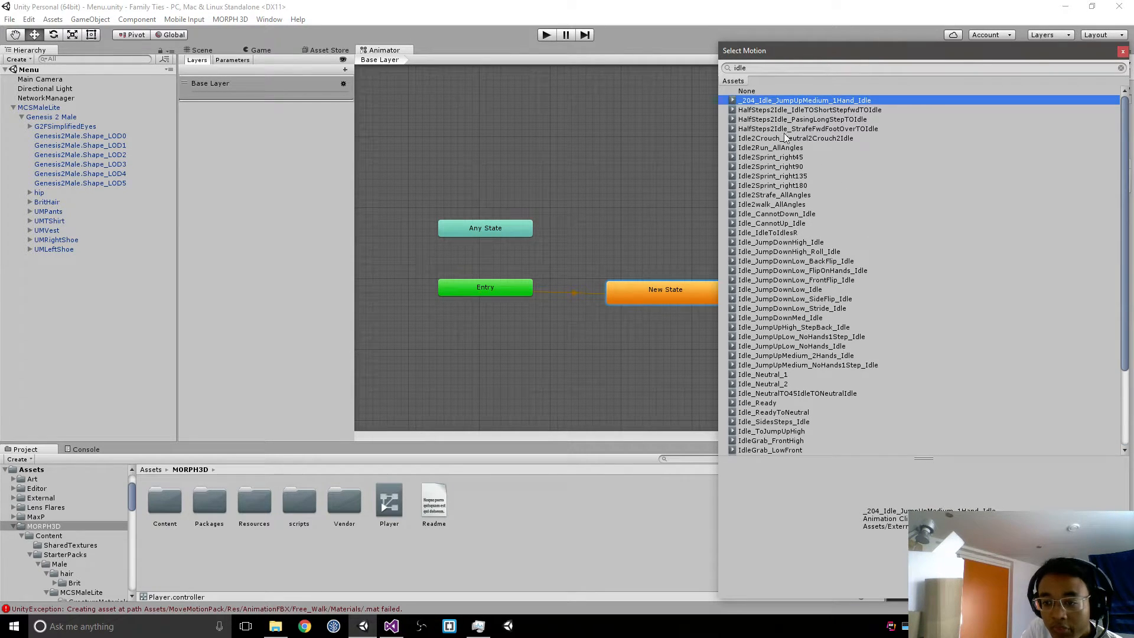
pyautogui.click(786, 168)
pyautogui.click(783, 223)
pyautogui.click(786, 271)
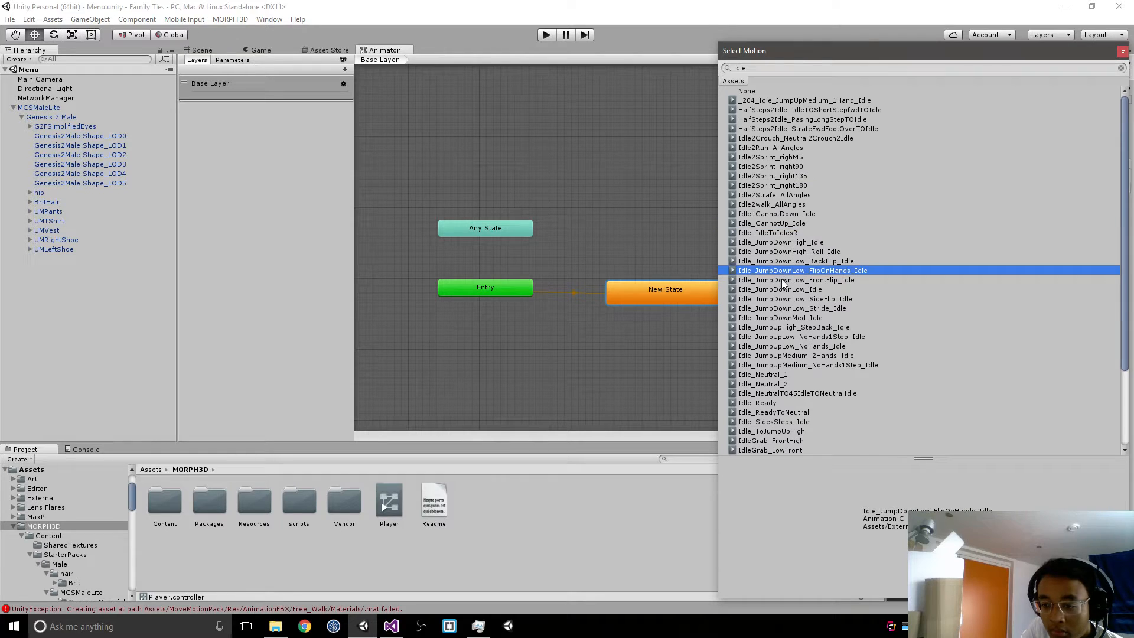
pyautogui.click(788, 309)
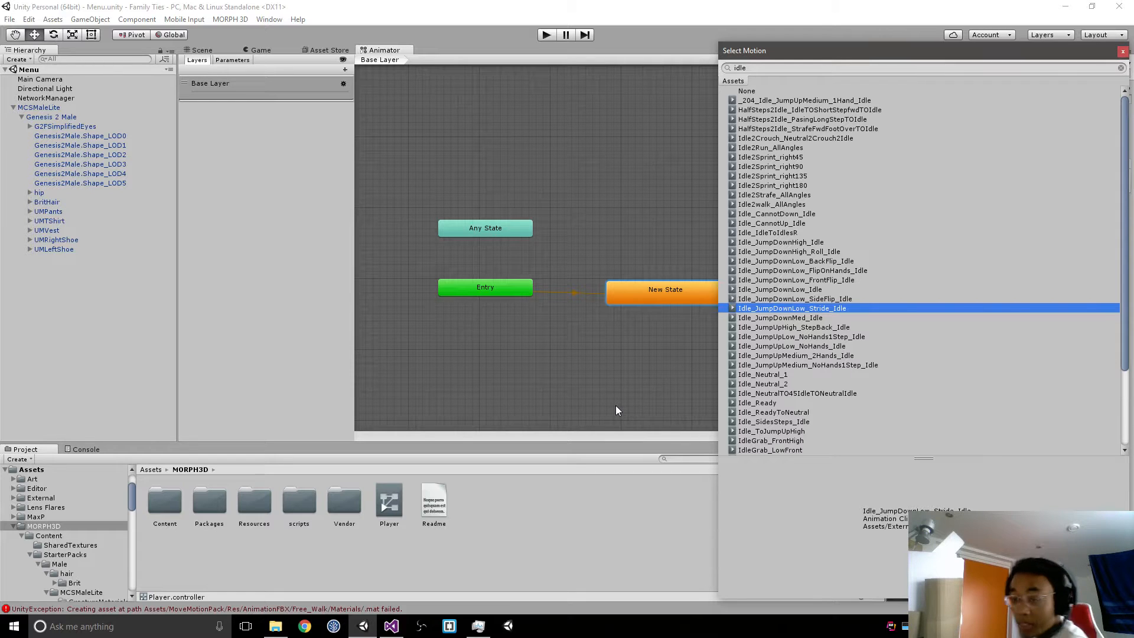
pyautogui.click(763, 375)
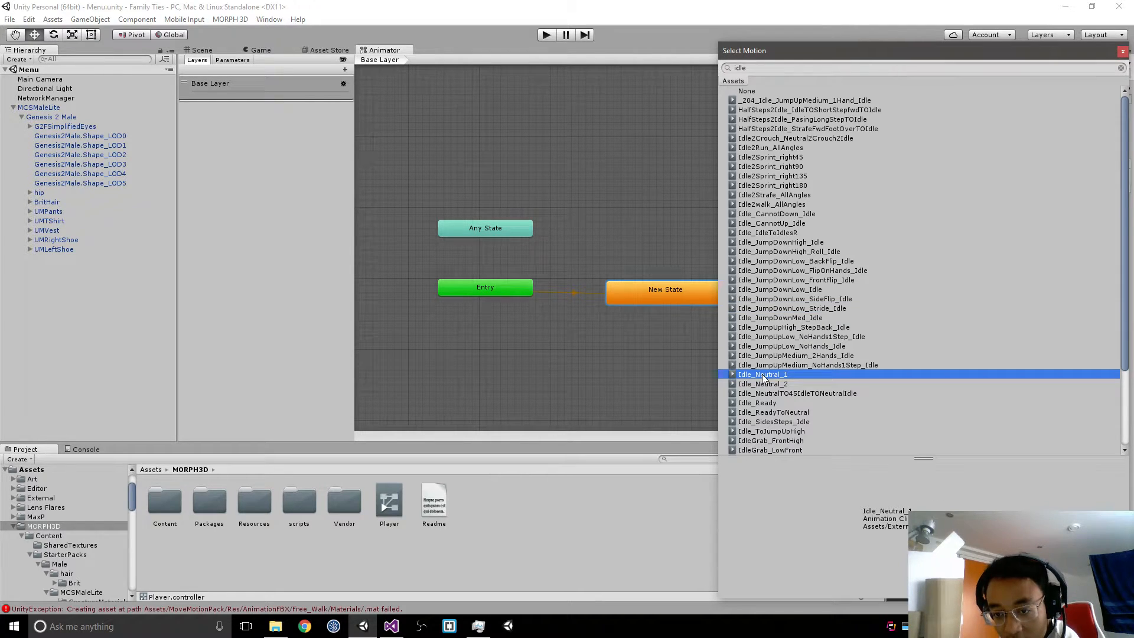
pyautogui.doubleClick(763, 376)
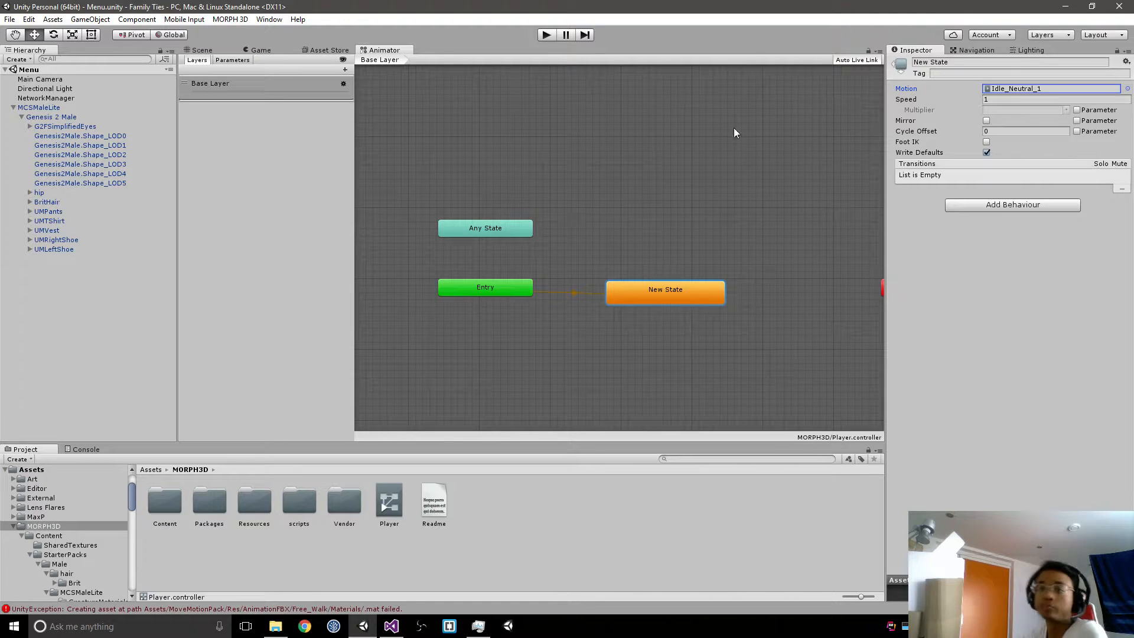
# Step: Rename the new state to Idle and place it just below and beside Entry
pyautogui.click(988, 61)
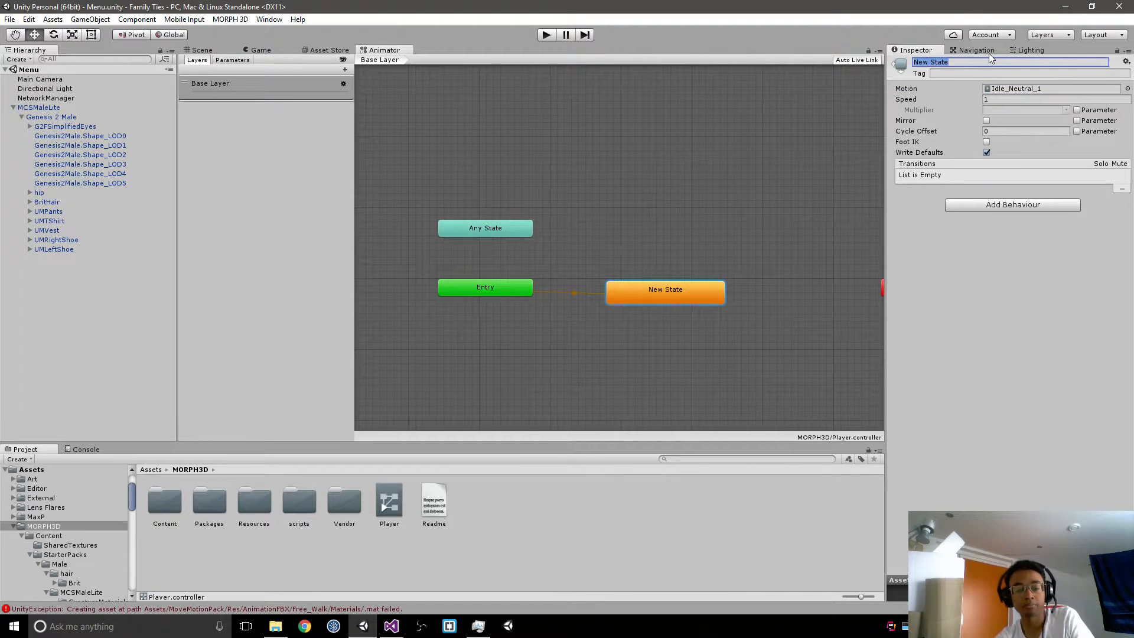
pyautogui.write('Idle')
pyautogui.moveTo(683, 284); pyautogui.dragTo(626, 334)
pyautogui.rightClick(636, 335)
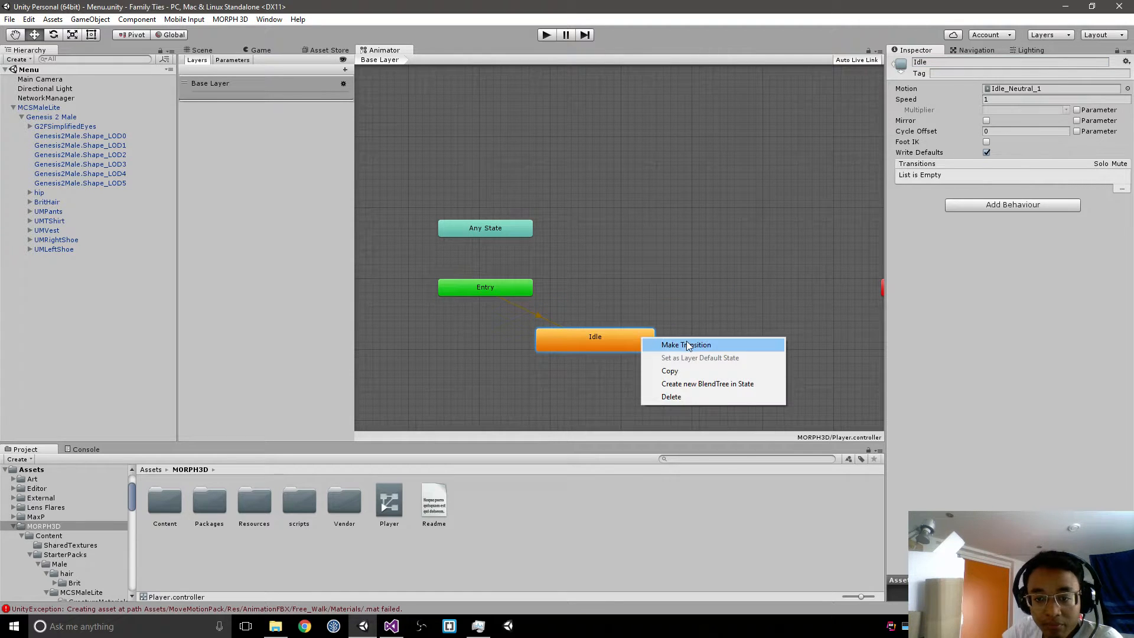
pyautogui.click(657, 341)
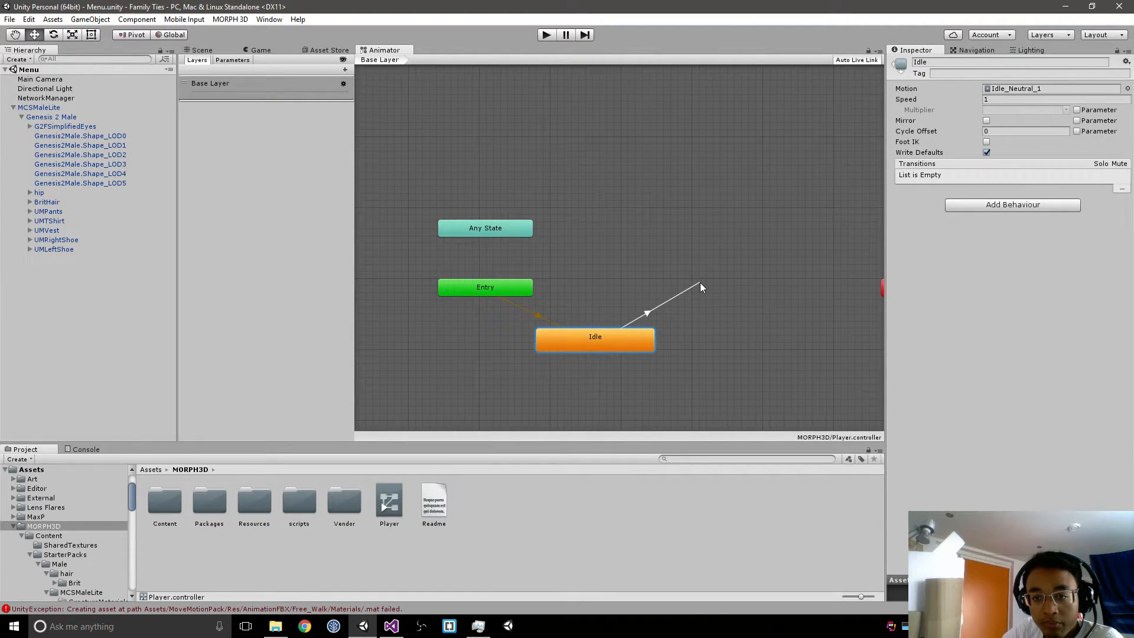
pyautogui.rightClick(701, 284)
pyautogui.moveTo(809, 289)
pyautogui.click(872, 289)
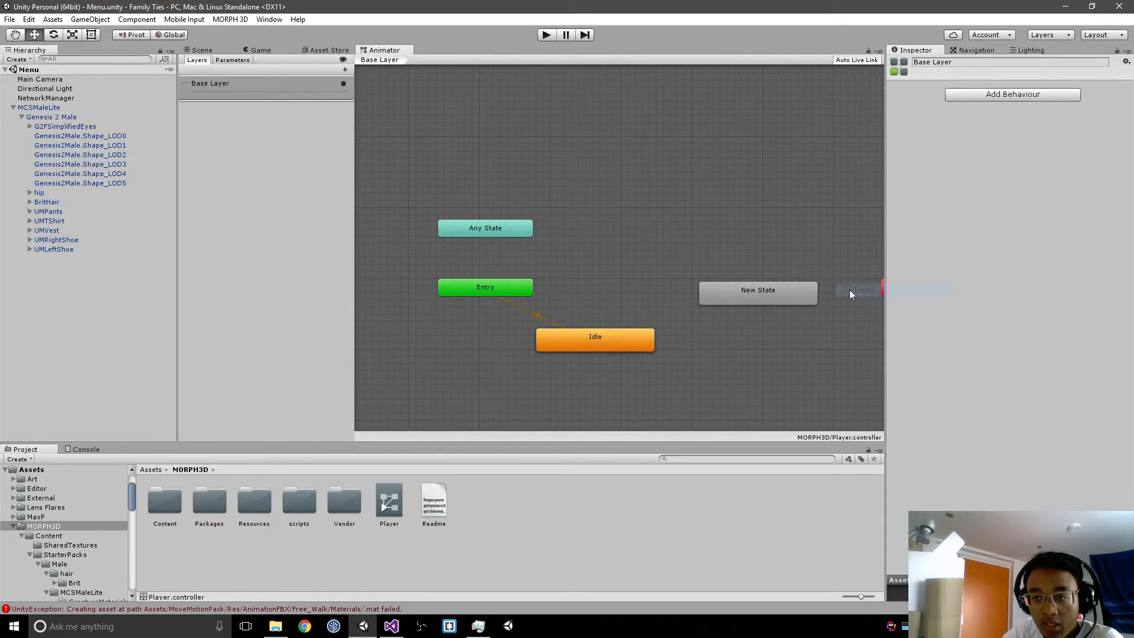
pyautogui.click(761, 292)
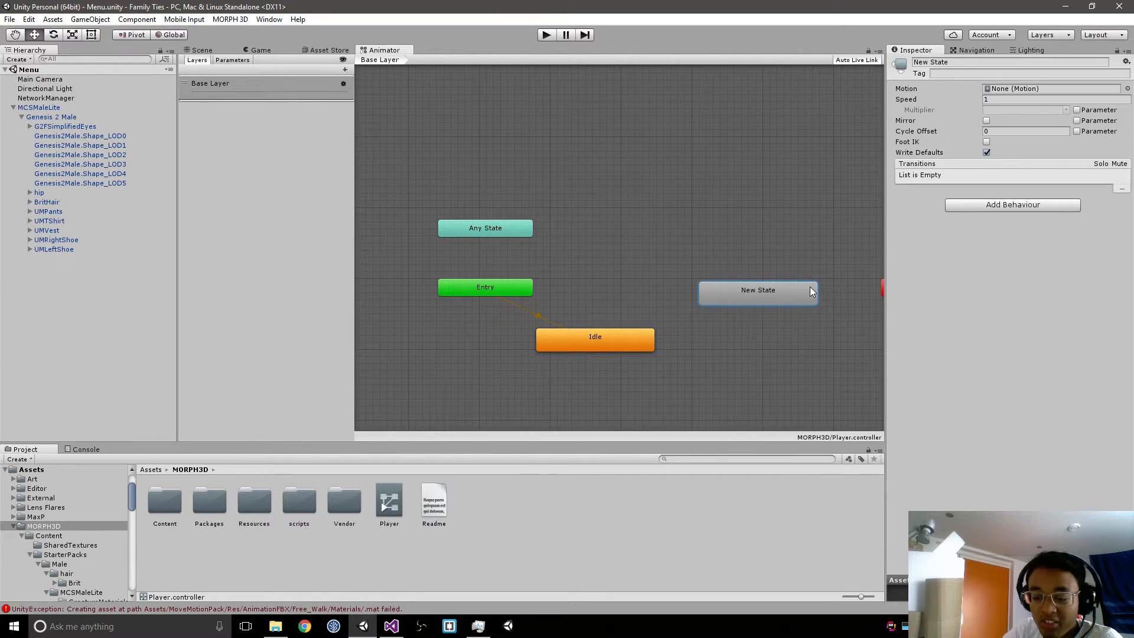
pyautogui.press('Delete')
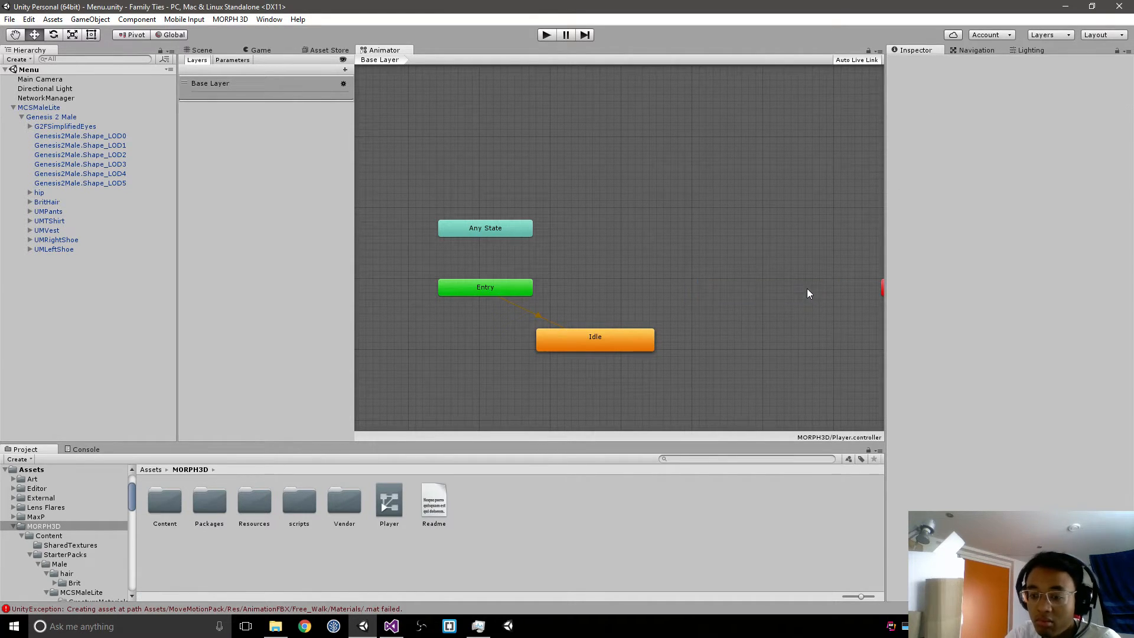
# Step: Create a state from a new blend tree, place it between Idle and Exit, and open its blend tree for editing
pyautogui.rightClick(577, 240)
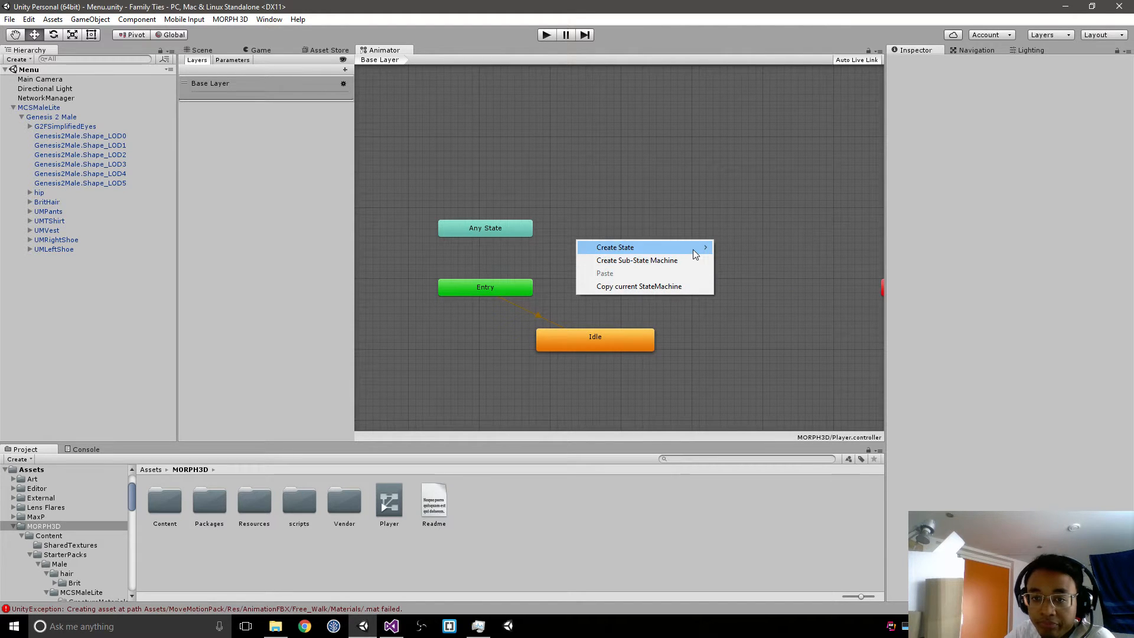
pyautogui.moveTo(695, 253)
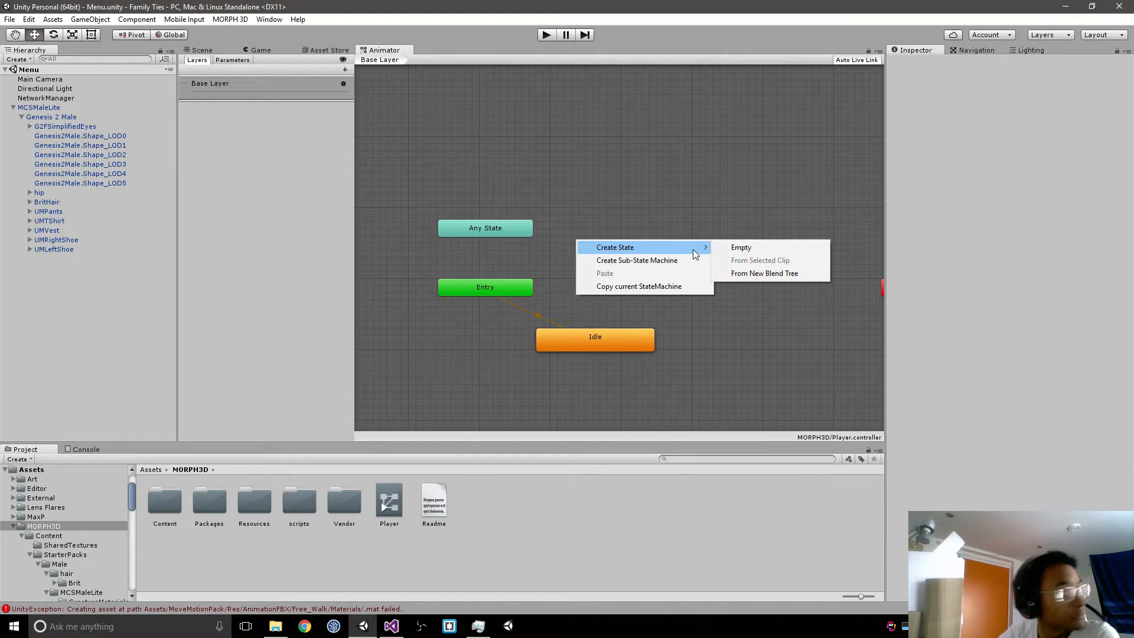
pyautogui.click(800, 278)
pyautogui.moveTo(642, 257); pyautogui.dragTo(736, 297)
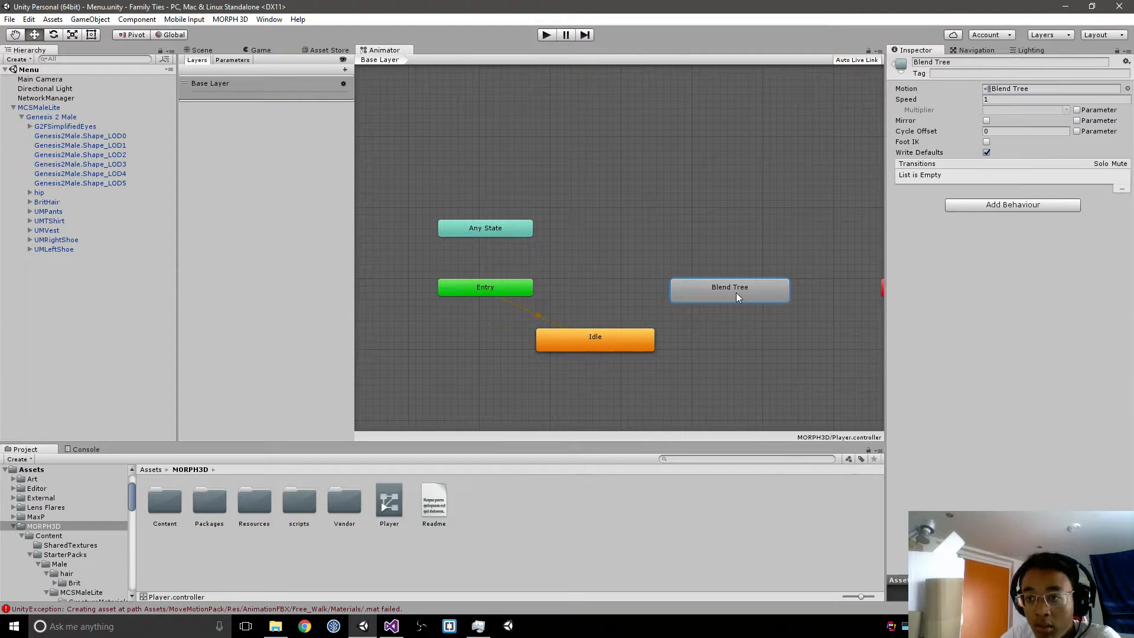
pyautogui.doubleClick(729, 289)
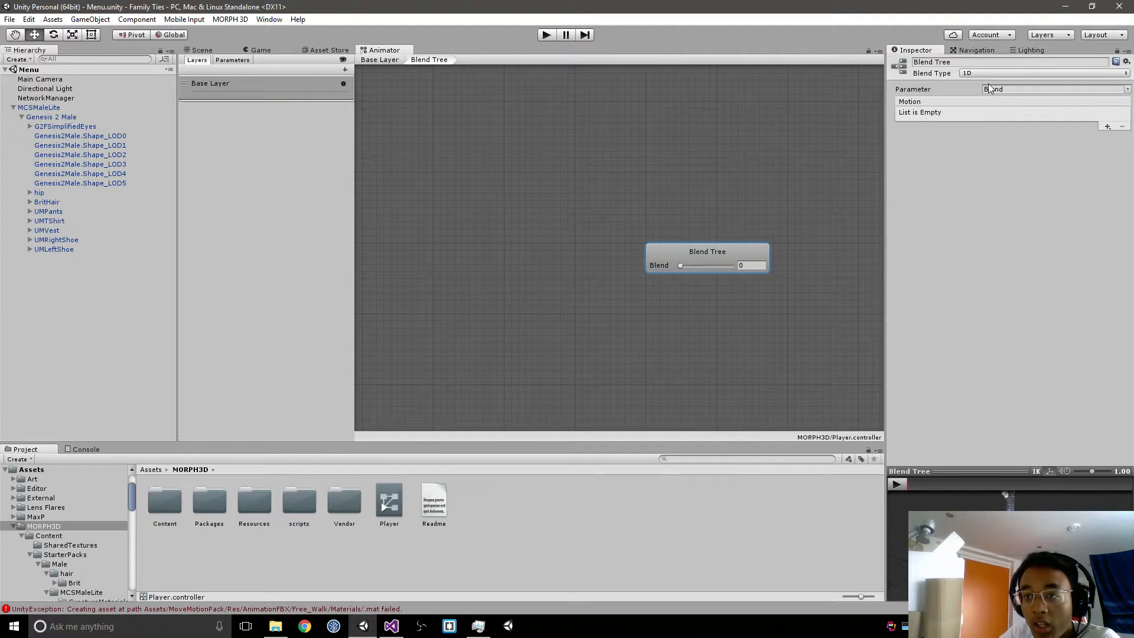
# Step: Try the 2D Simple Directional, Direct and 2D Freeform Directional blend types on the blend tree
pyautogui.click(985, 72)
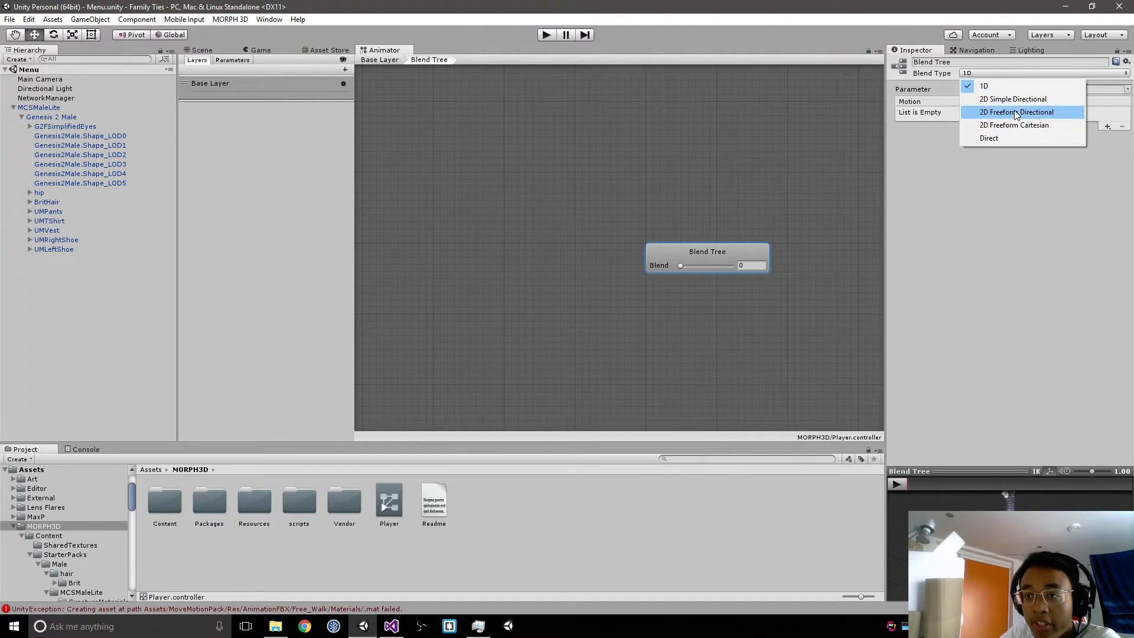
pyautogui.click(1055, 99)
pyautogui.click(1034, 73)
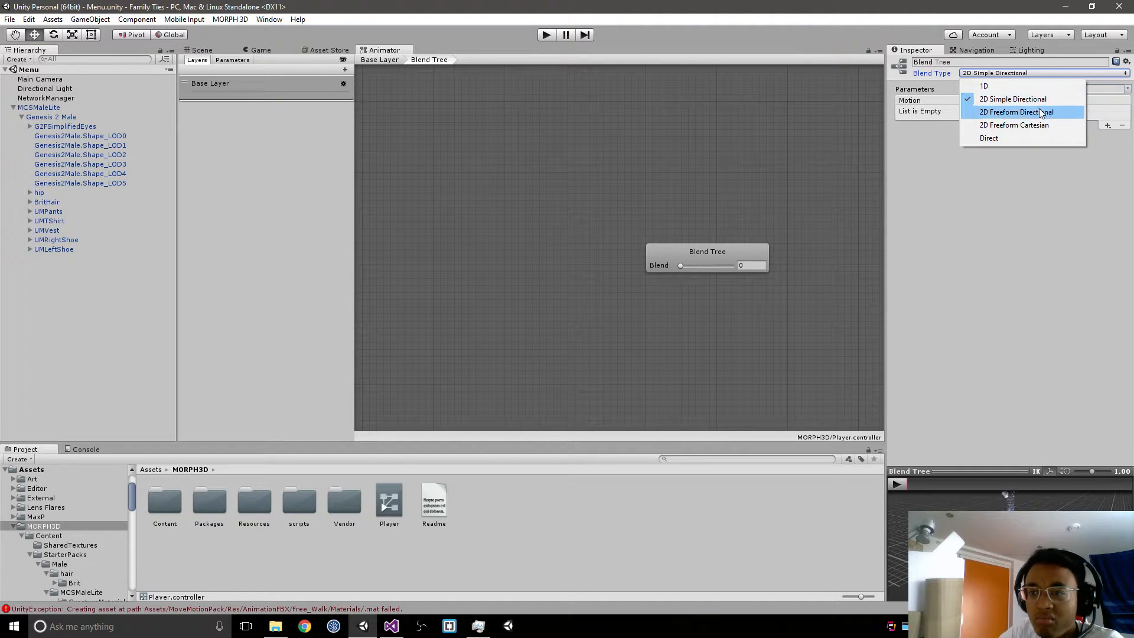
pyautogui.click(1034, 134)
pyautogui.click(1015, 72)
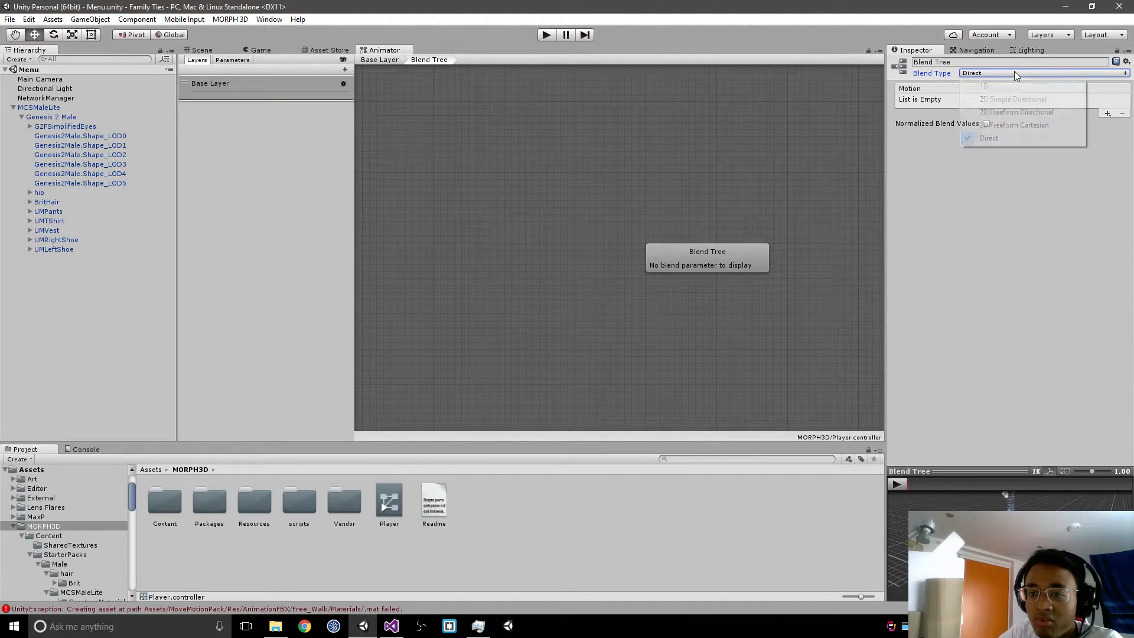
pyautogui.click(1008, 113)
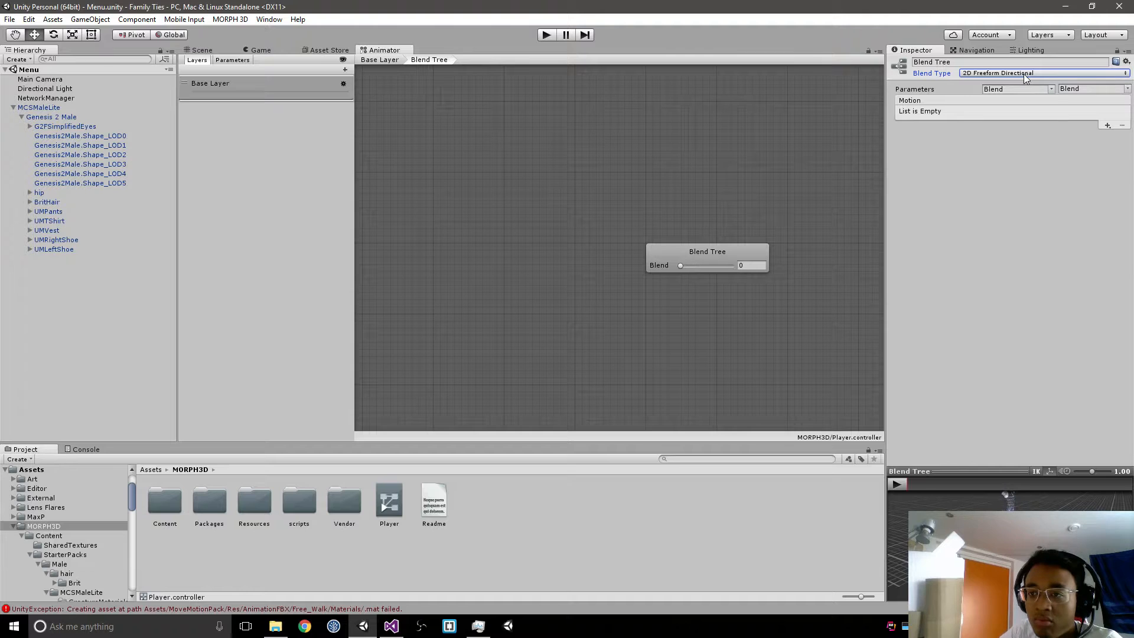
pyautogui.click(1040, 73)
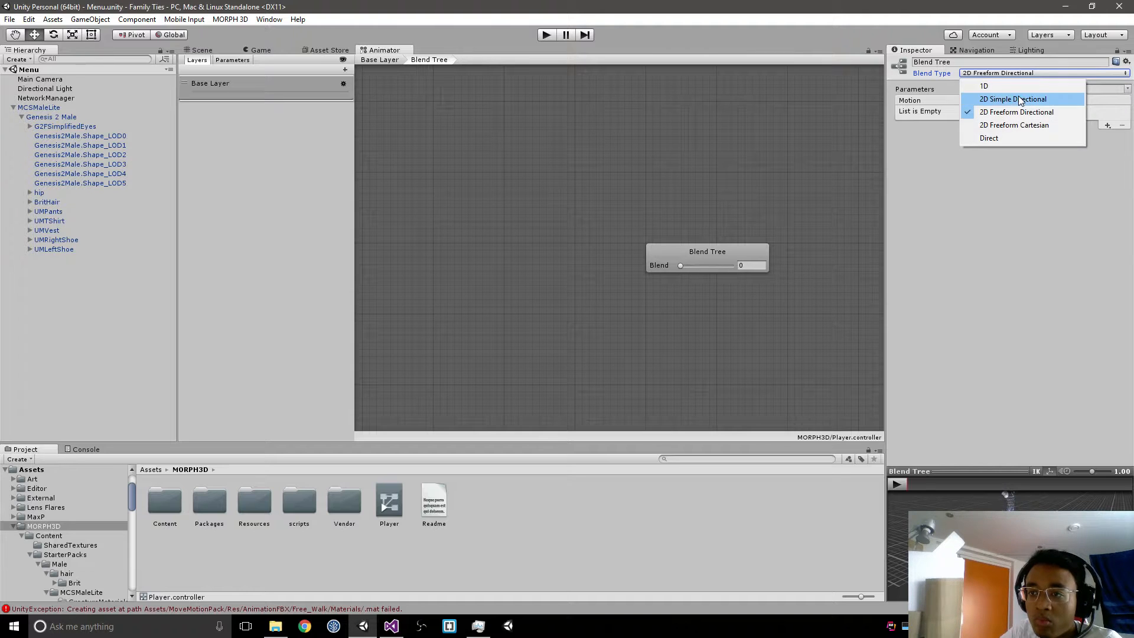
pyautogui.click(1017, 94)
# Step: Set the blend tree's Blend Type to 2D Freeform Cartesian and try out its Blend slider
pyautogui.click(1016, 74)
pyautogui.click(1032, 125)
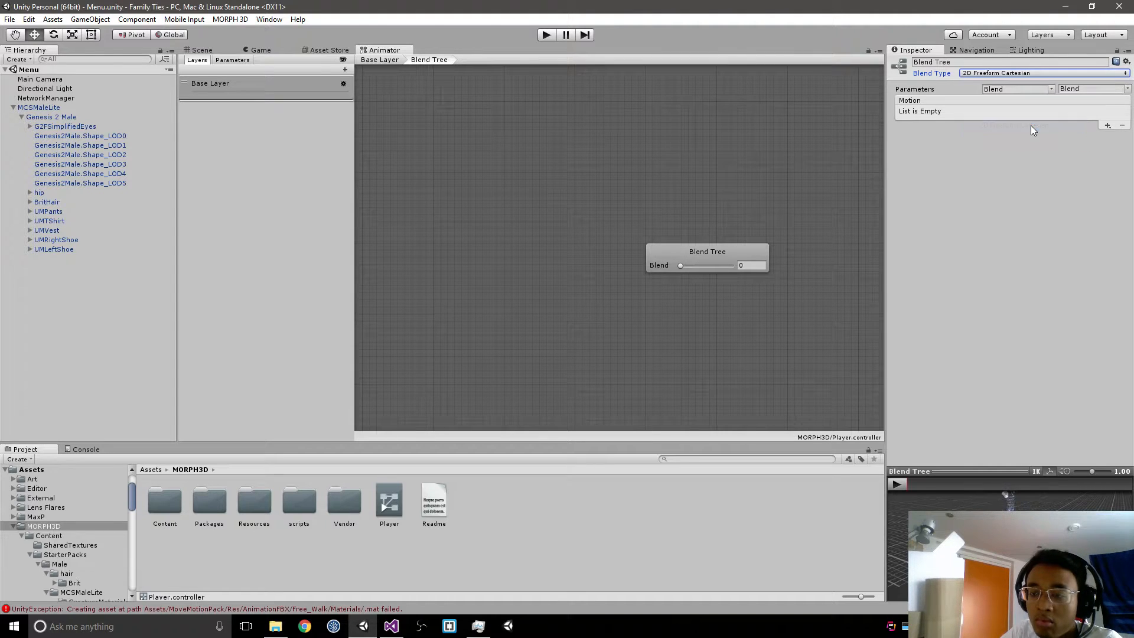
pyautogui.moveTo(681, 266); pyautogui.dragTo(734, 265)
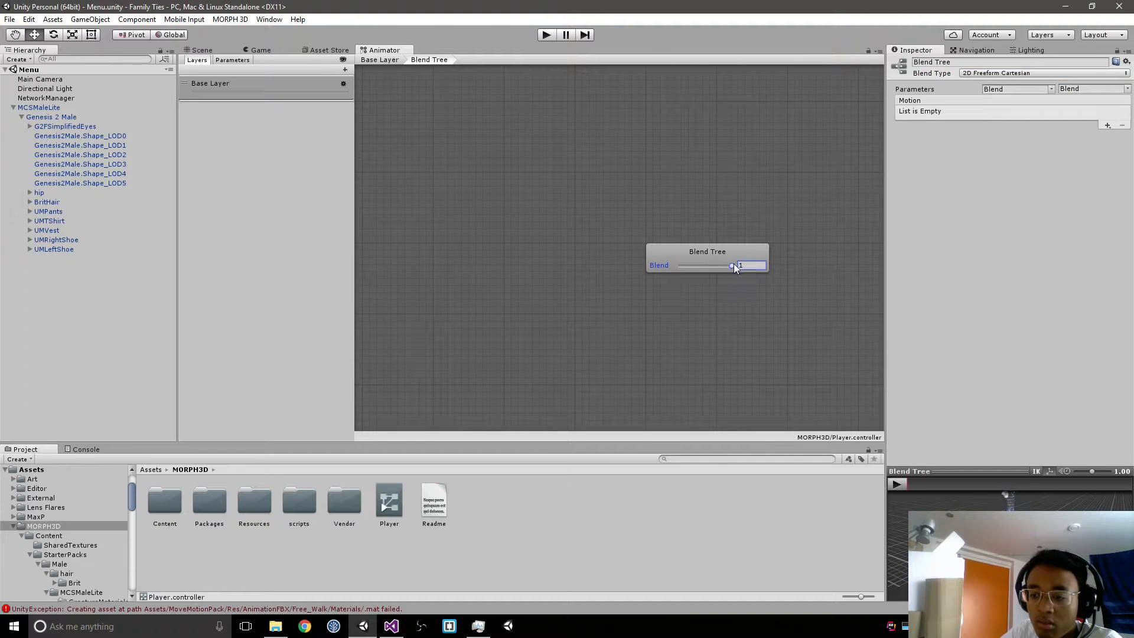
# Step: Add two motion fields to the blend tree and choose the Basic_Walk_01 clip for one of them
pyautogui.click(1108, 126)
pyautogui.click(1096, 138)
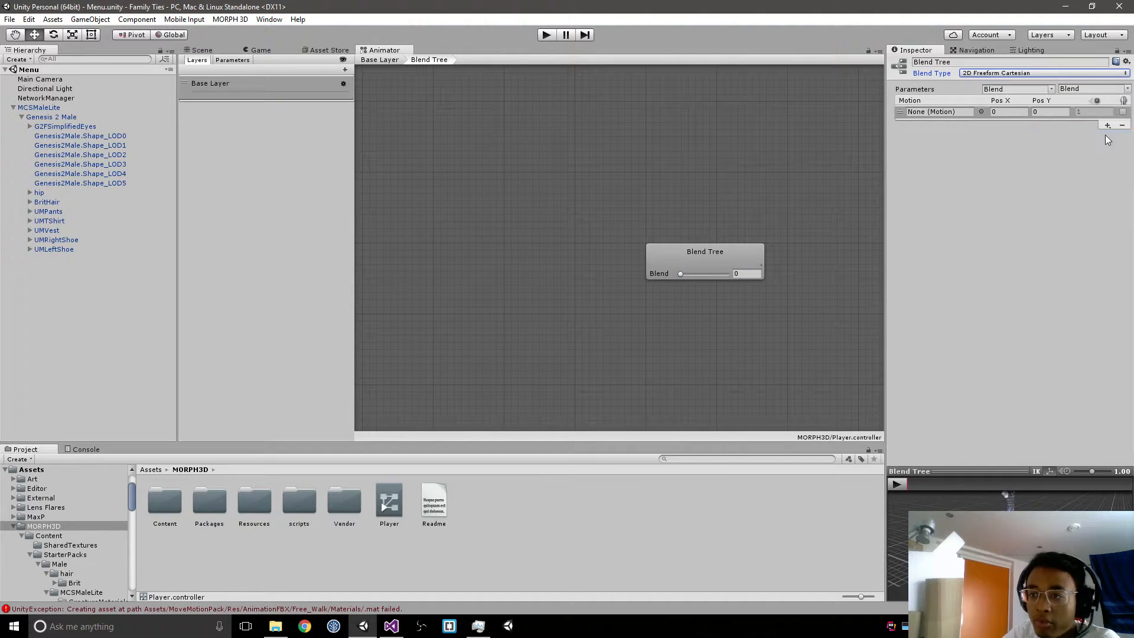
pyautogui.click(1108, 125)
pyautogui.click(1096, 136)
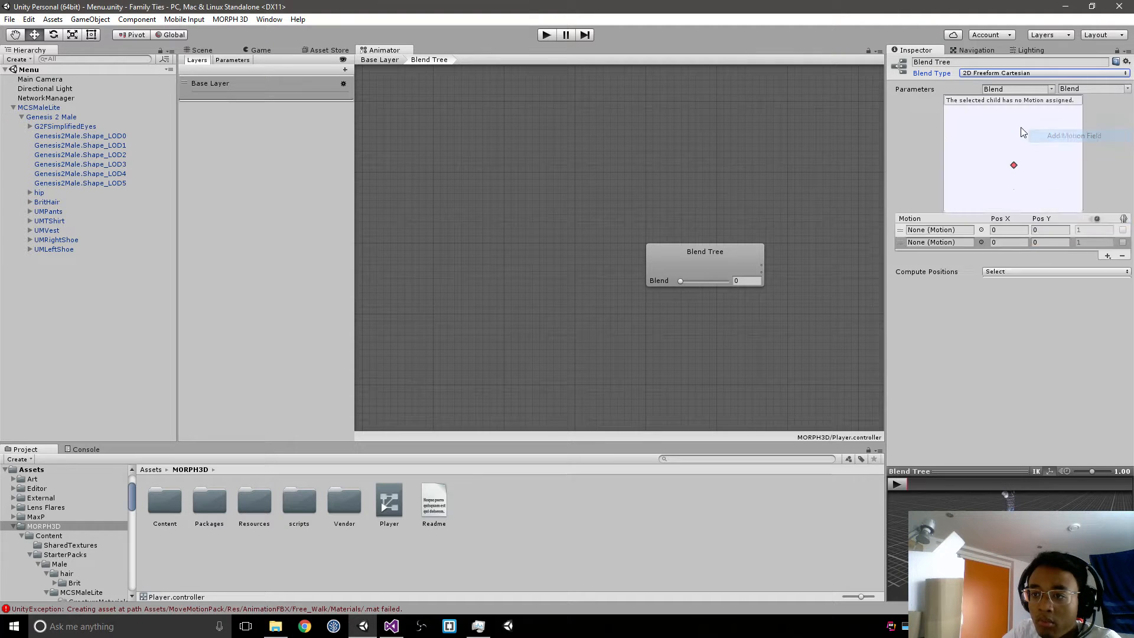
pyautogui.click(983, 254)
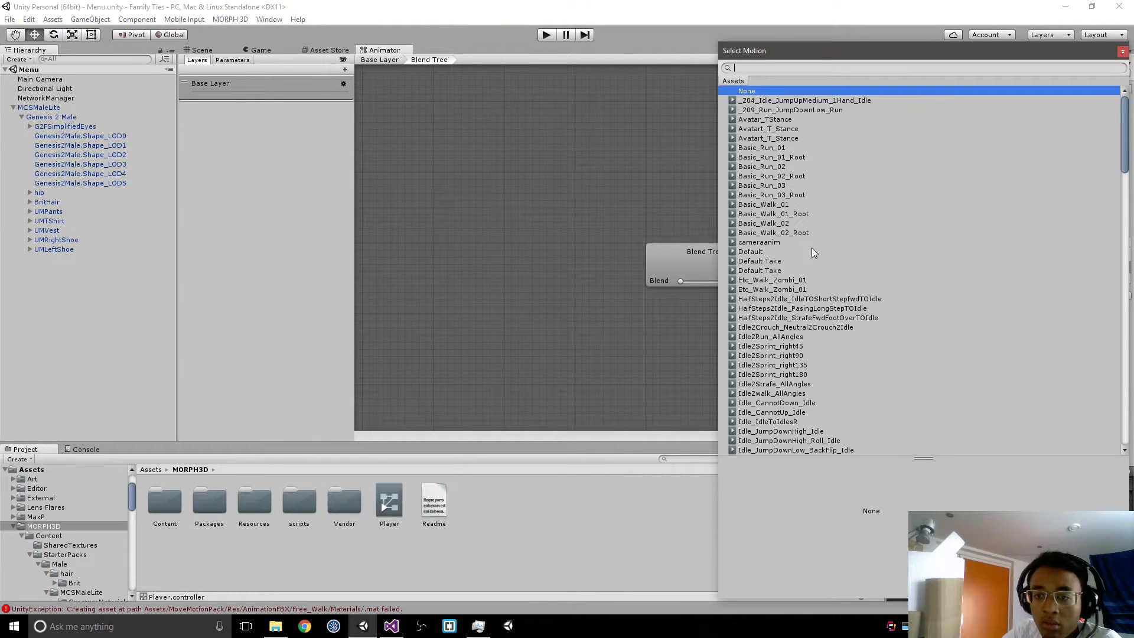
pyautogui.click(775, 205)
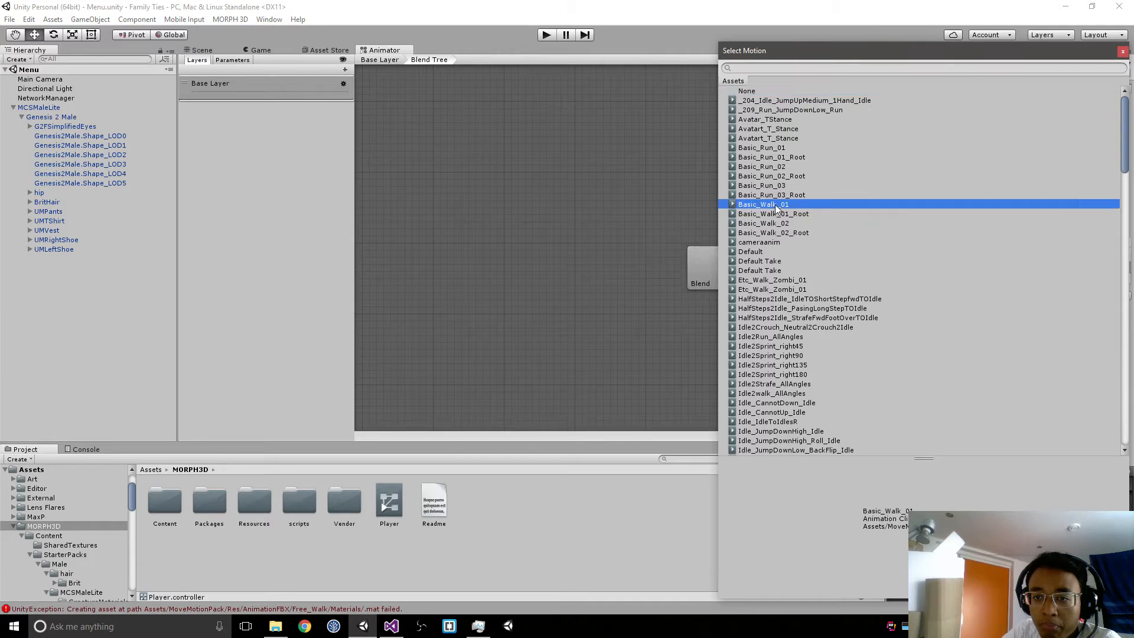
# Step: Assign Basic_Walk_01 to the first motion field and play the animation in an enlarged preview
pyautogui.doubleClick(777, 204)
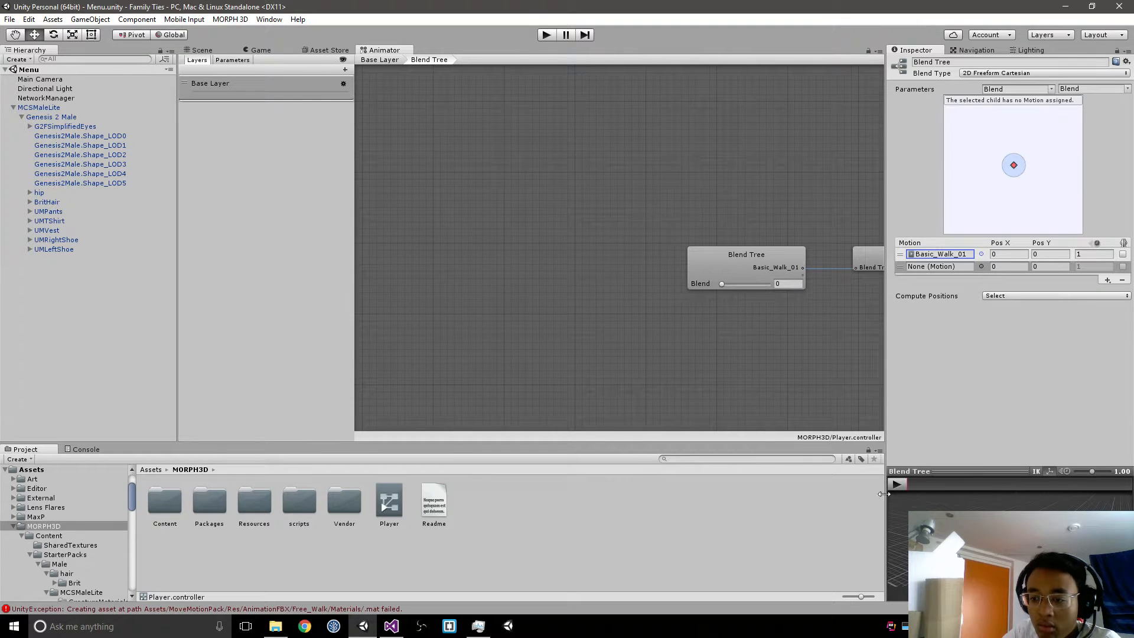
pyautogui.click(897, 485)
pyautogui.moveTo(974, 473); pyautogui.dragTo(989, 346)
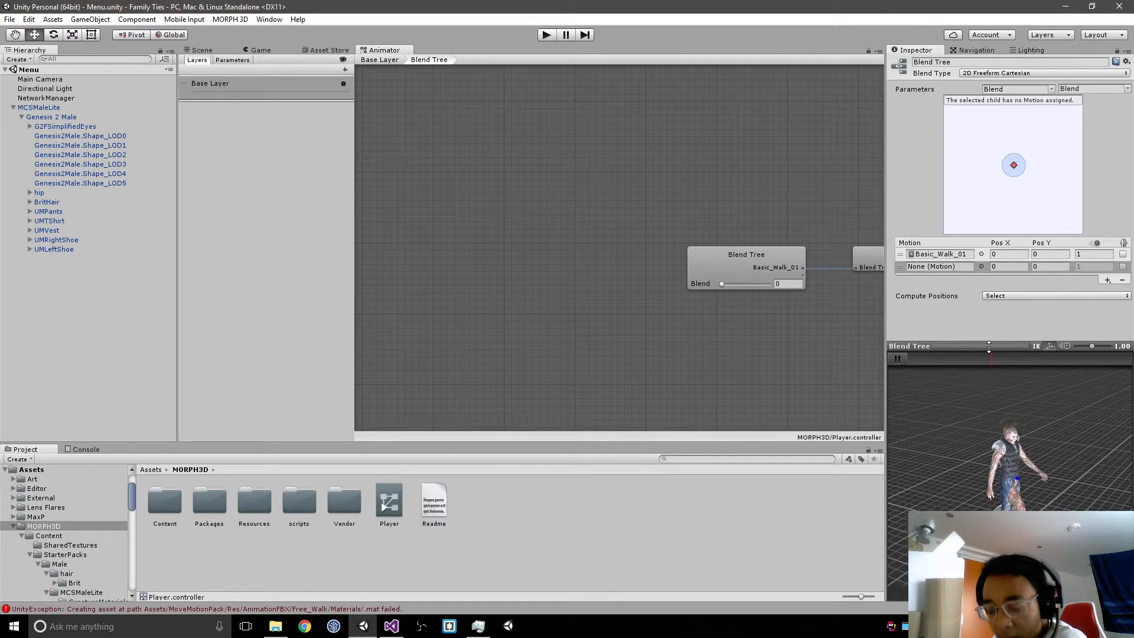
# Step: Assign the Basic_Run_01 clip to the blend tree's second motion field
pyautogui.click(982, 266)
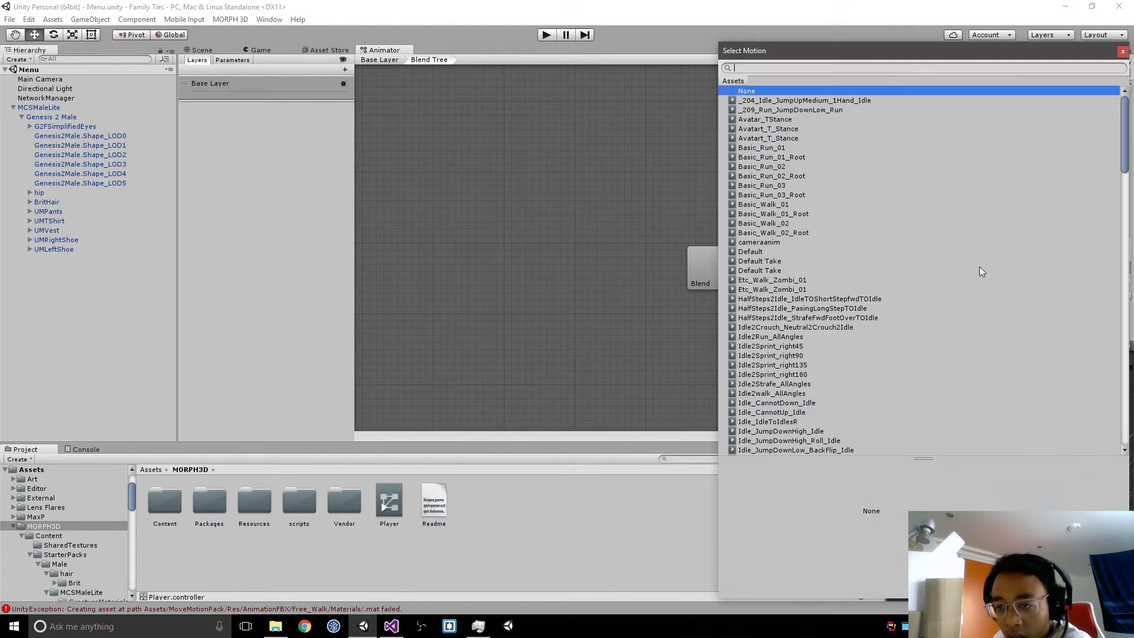
pyautogui.click(756, 150)
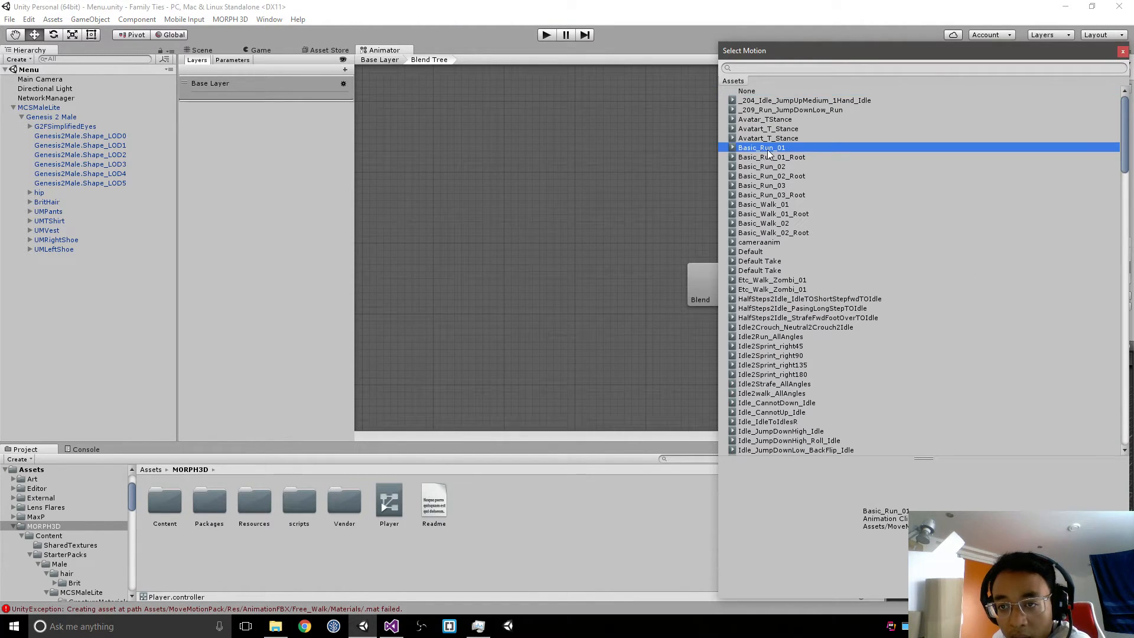
pyautogui.doubleClick(767, 150)
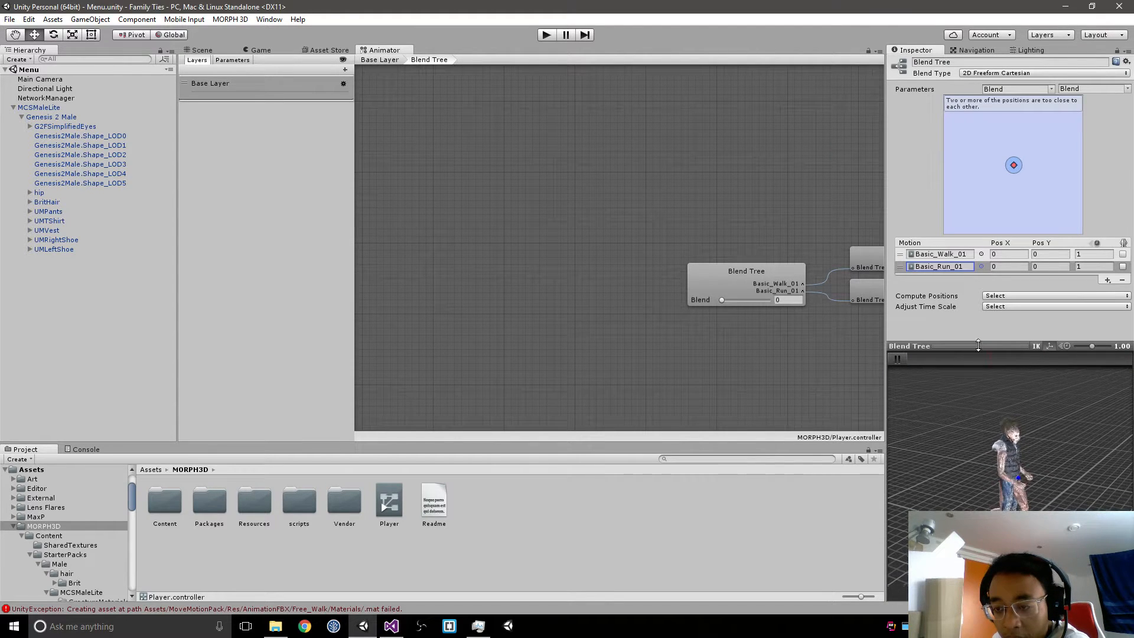
# Step: Try the Homogeneous Speed time scale adjustment on the blend tree and reset the time scale
pyautogui.click(1002, 297)
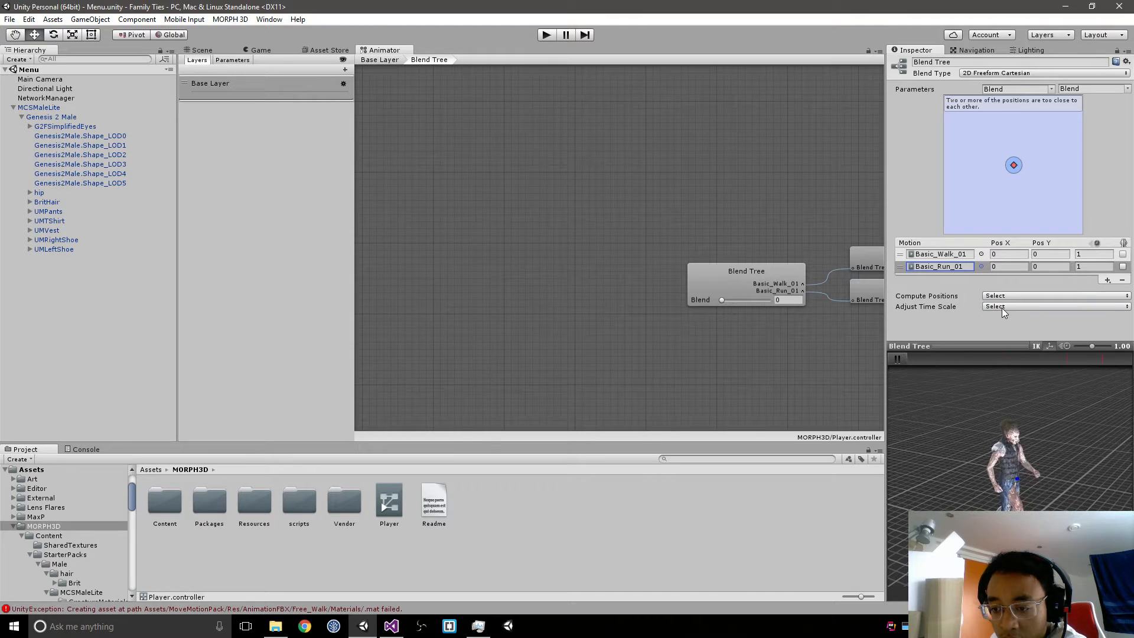
pyautogui.click(971, 332)
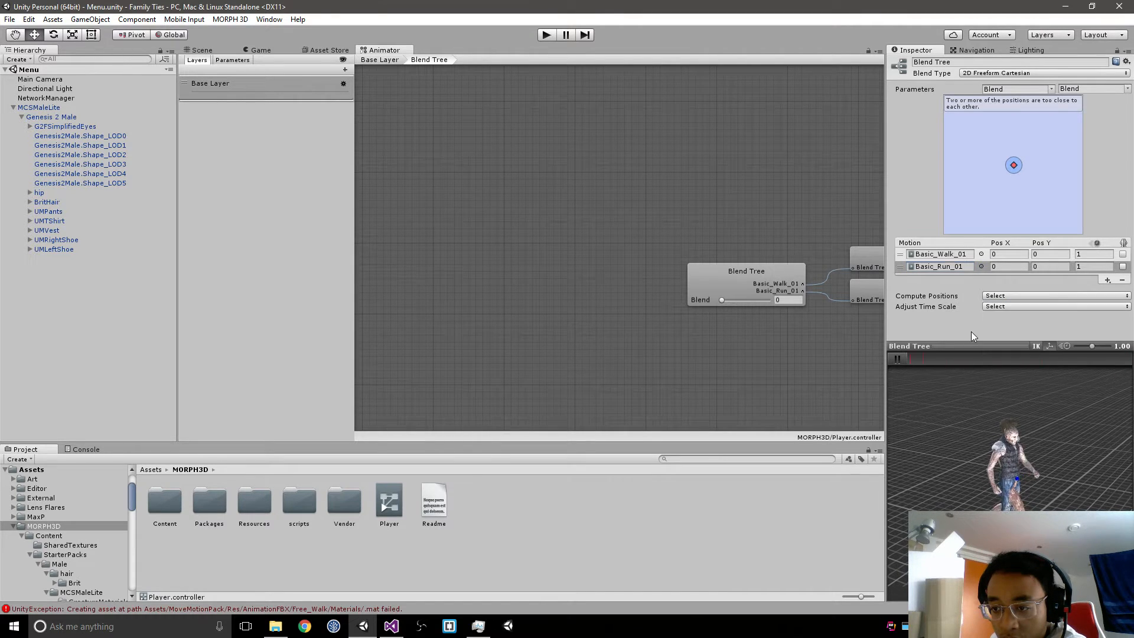
pyautogui.click(1003, 308)
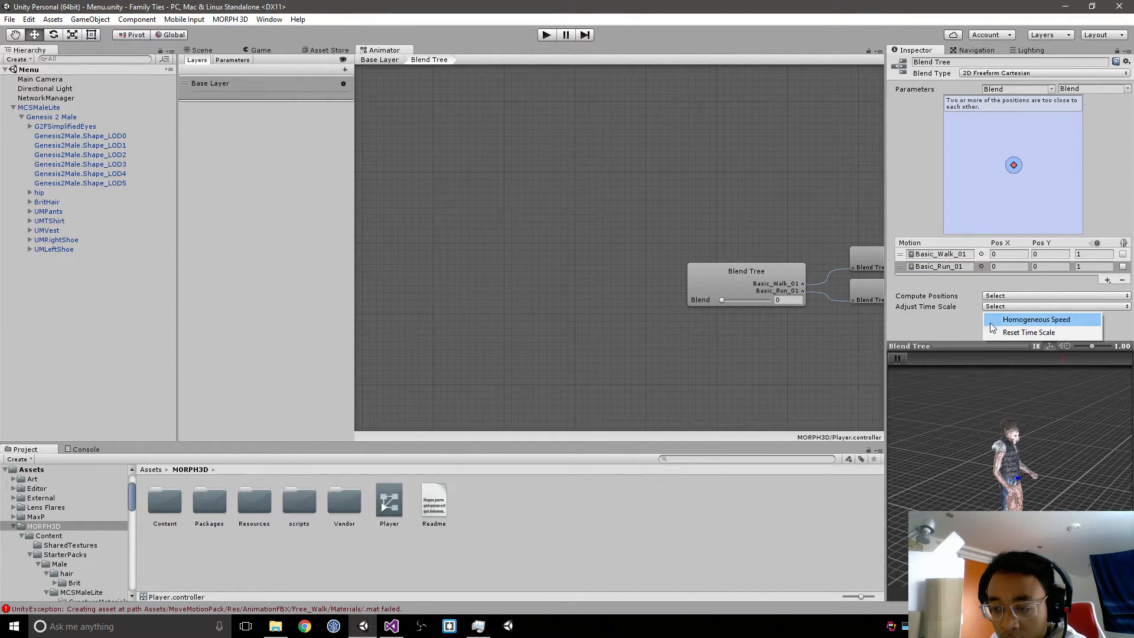
pyautogui.click(999, 320)
pyautogui.click(998, 307)
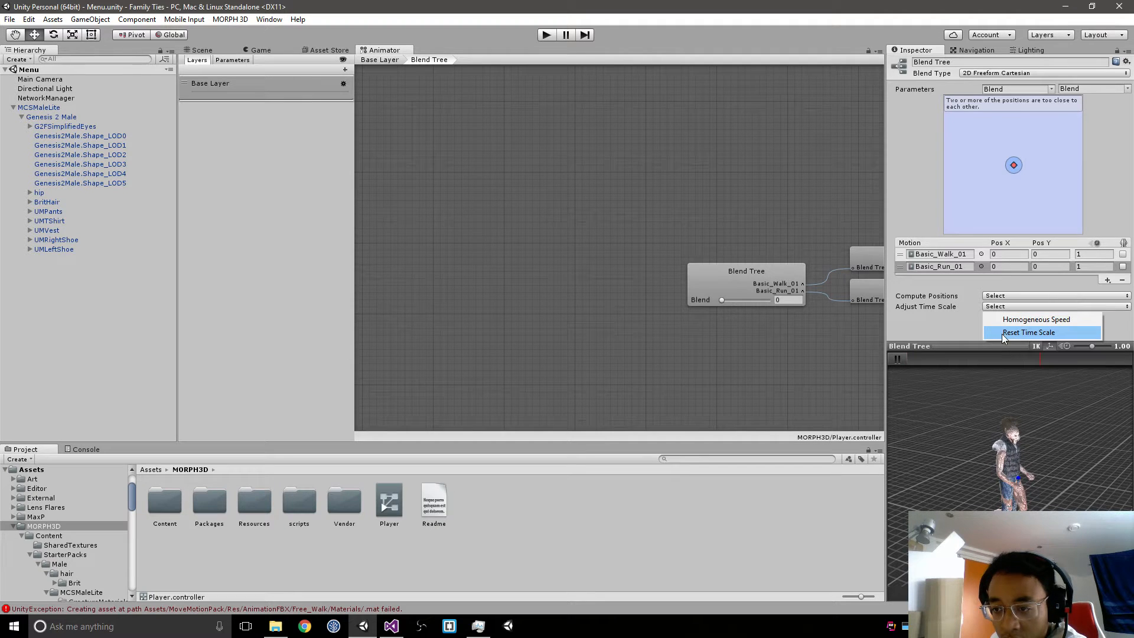
pyautogui.click(1004, 331)
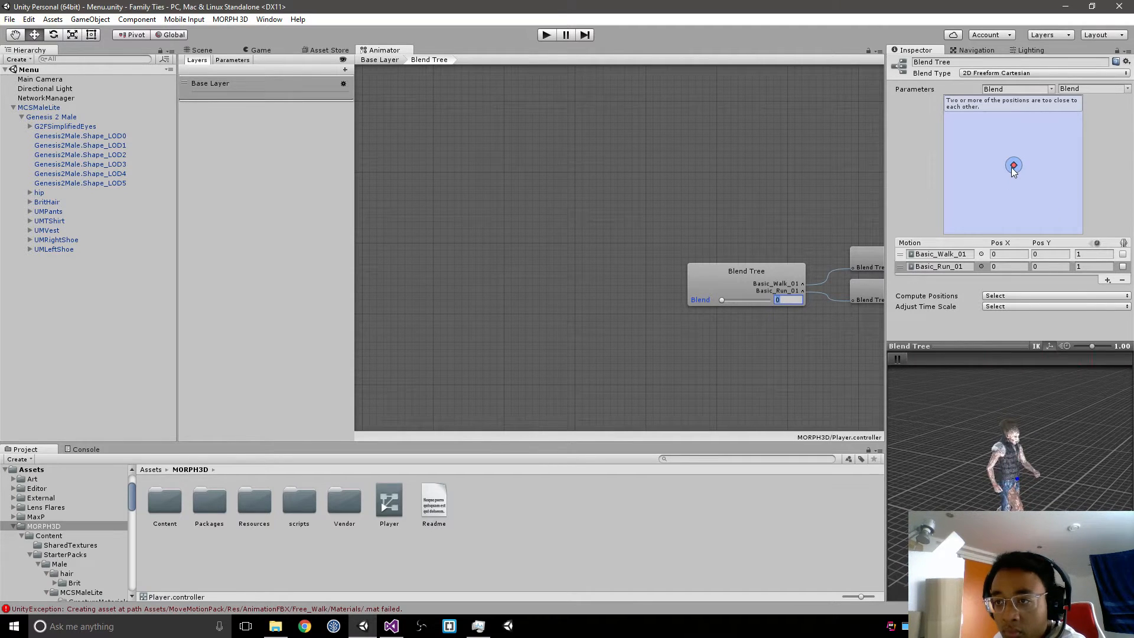
# Step: Test the 2D blend by moving its position point and slider, and try the Direct blend type
pyautogui.moveTo(1012, 168)
pyautogui.mouseDown()
pyautogui.moveTo(1023, 163)
pyautogui.moveTo(1009, 134)
pyautogui.moveTo(995, 117)
pyautogui.moveTo(990, 131)
pyautogui.moveTo(1012, 119)
pyautogui.mouseUp()
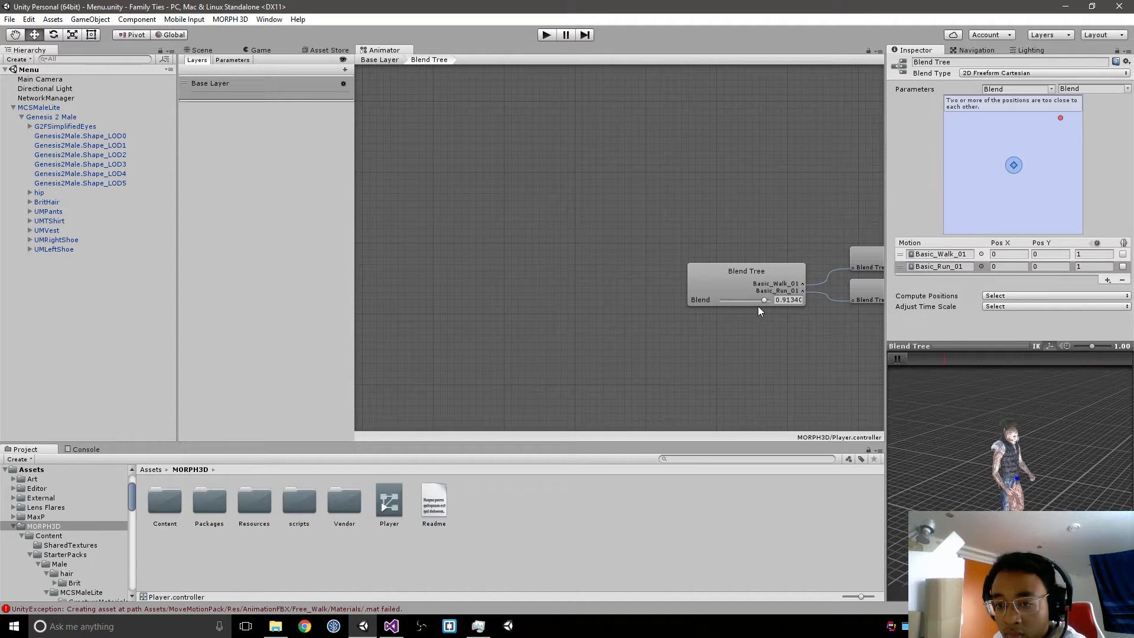
pyautogui.click(736, 301)
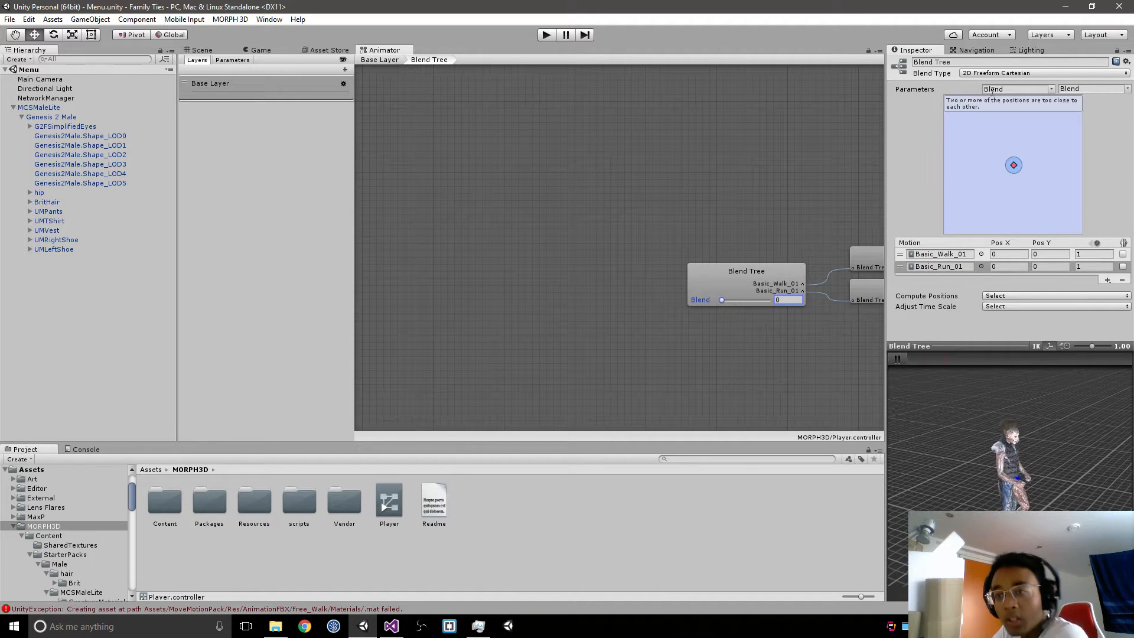
pyautogui.click(973, 75)
pyautogui.click(984, 140)
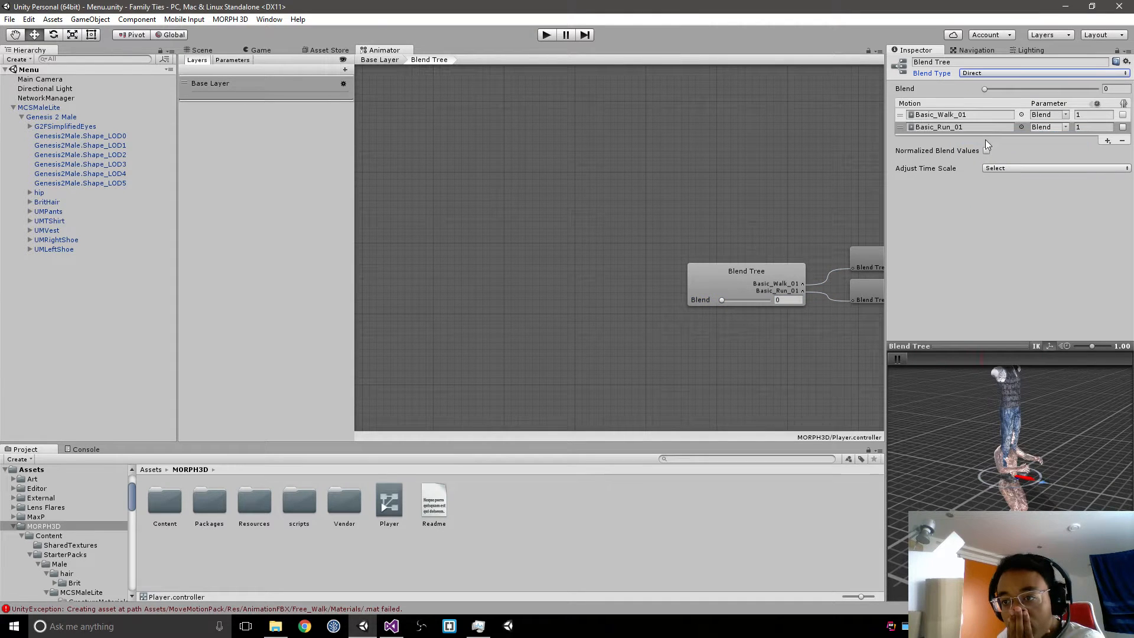
pyautogui.moveTo(724, 300)
pyautogui.mouseDown()
pyautogui.moveTo(769, 302)
pyautogui.moveTo(711, 315)
pyautogui.moveTo(839, 305)
pyautogui.moveTo(682, 313)
pyautogui.moveTo(793, 305)
pyautogui.moveTo(715, 298)
pyautogui.mouseUp()
# Step: Replace the blend tree's walk and run motions with Basic_Walk_01_Root and Basic_Run_01_Root
pyautogui.click(1067, 127)
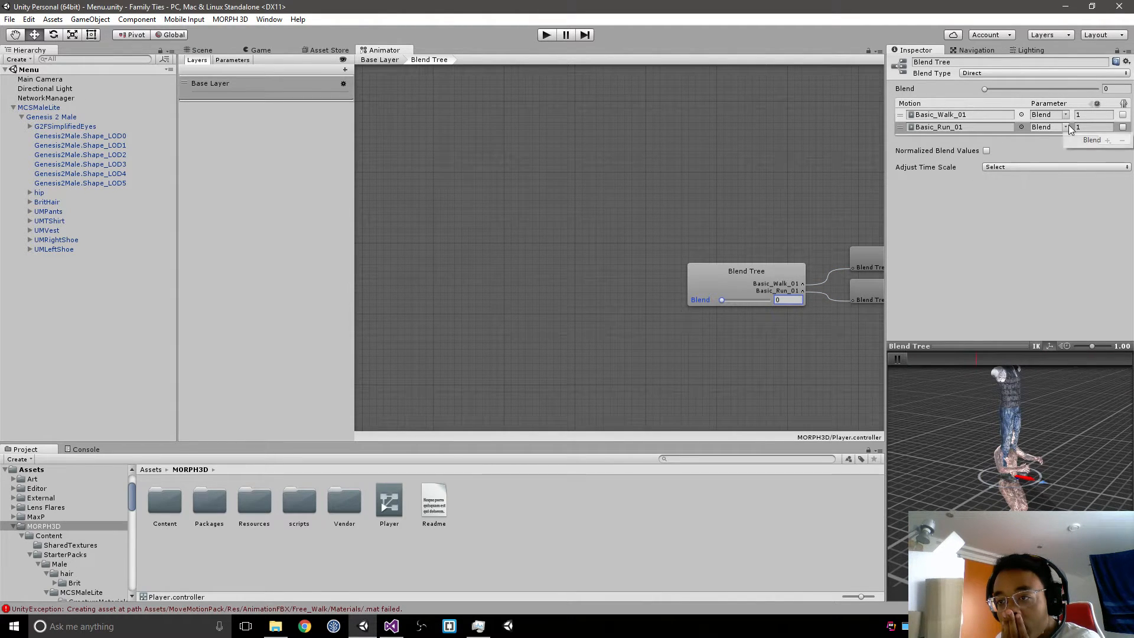
pyautogui.click(966, 117)
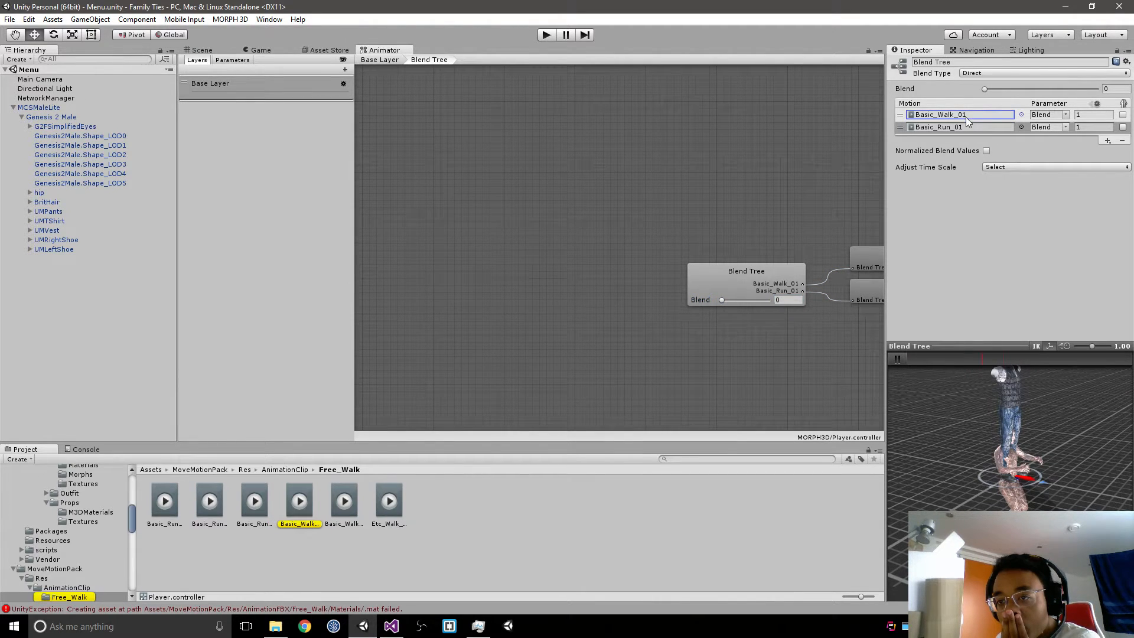
pyautogui.click(907, 118)
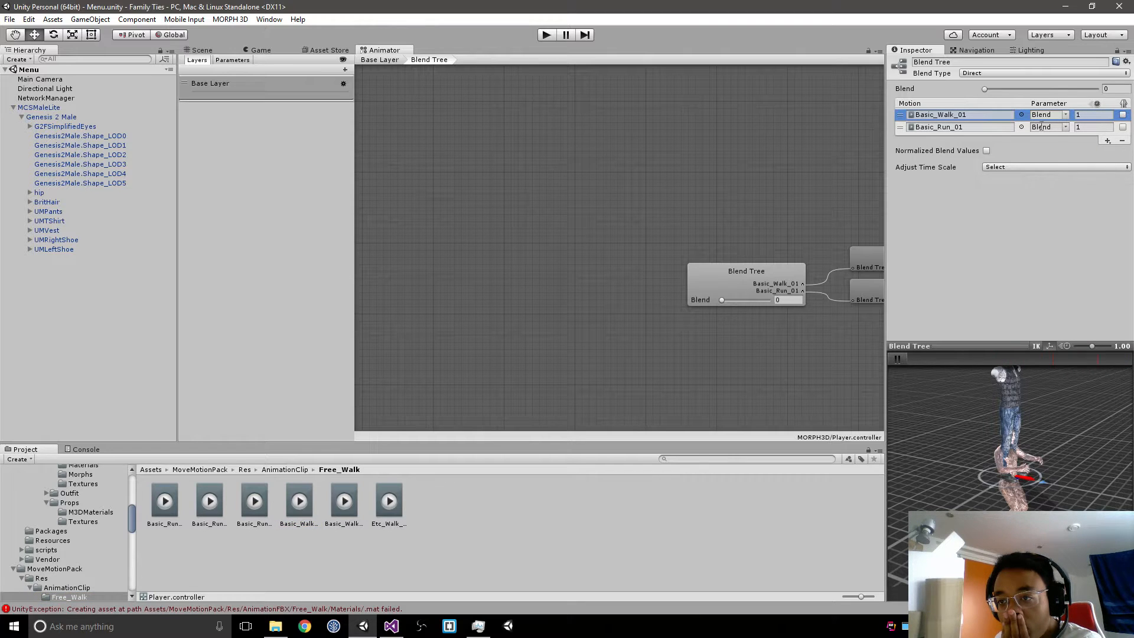
pyautogui.click(1022, 115)
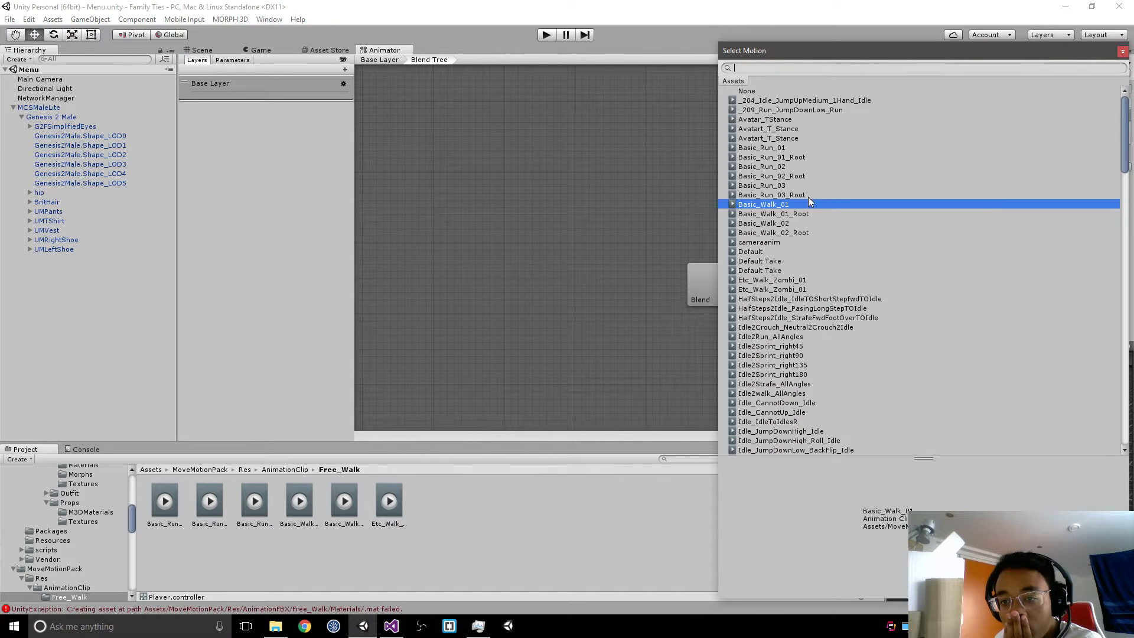
pyautogui.doubleClick(799, 214)
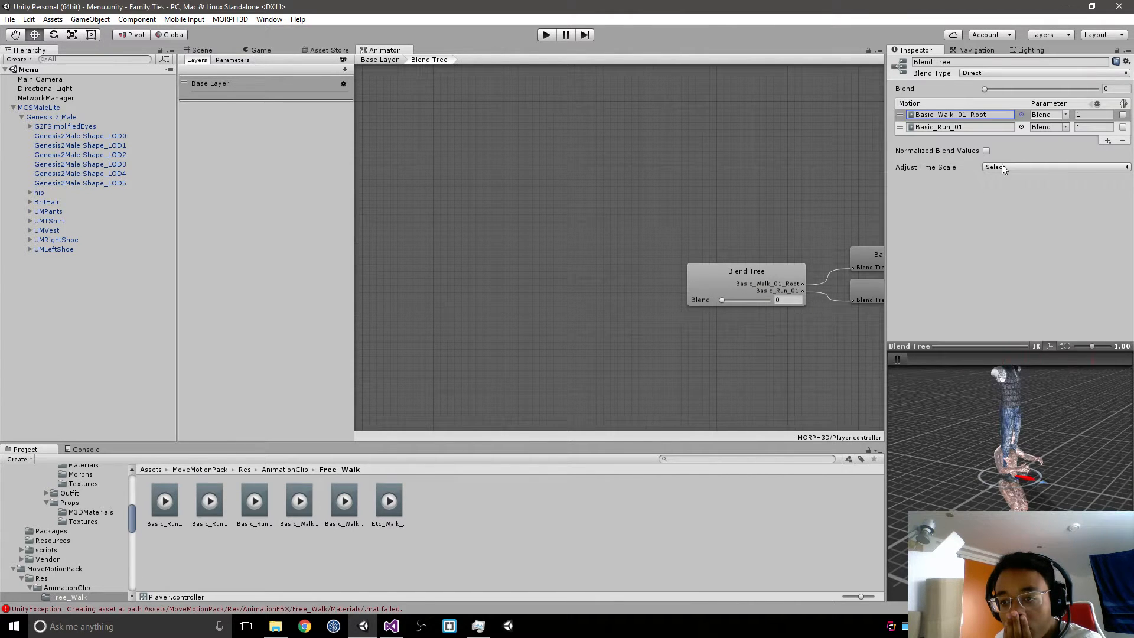
pyautogui.click(1021, 127)
pyautogui.doubleClick(800, 159)
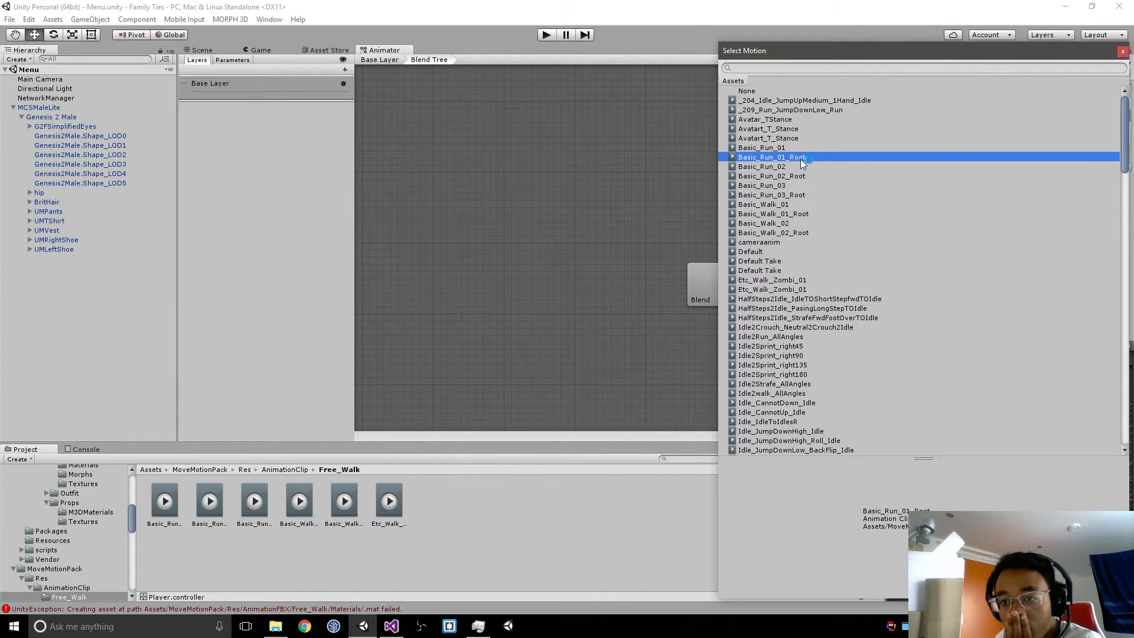
# Step: Preview the character's walk and run mix at Blend values of 0.08, 0.54 and 0.63
pyautogui.moveTo(730, 303)
pyautogui.mouseDown()
pyautogui.moveTo(814, 303)
pyautogui.moveTo(723, 308)
pyautogui.mouseUp()
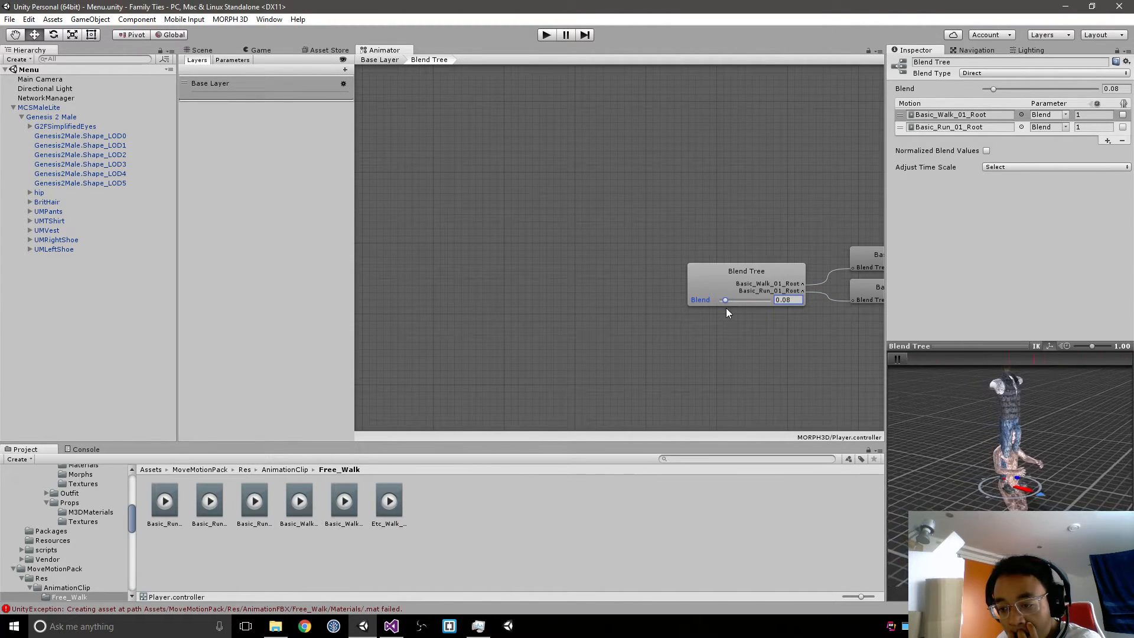
pyautogui.moveTo(999, 458); pyautogui.dragTo(1055, 412, button='right')
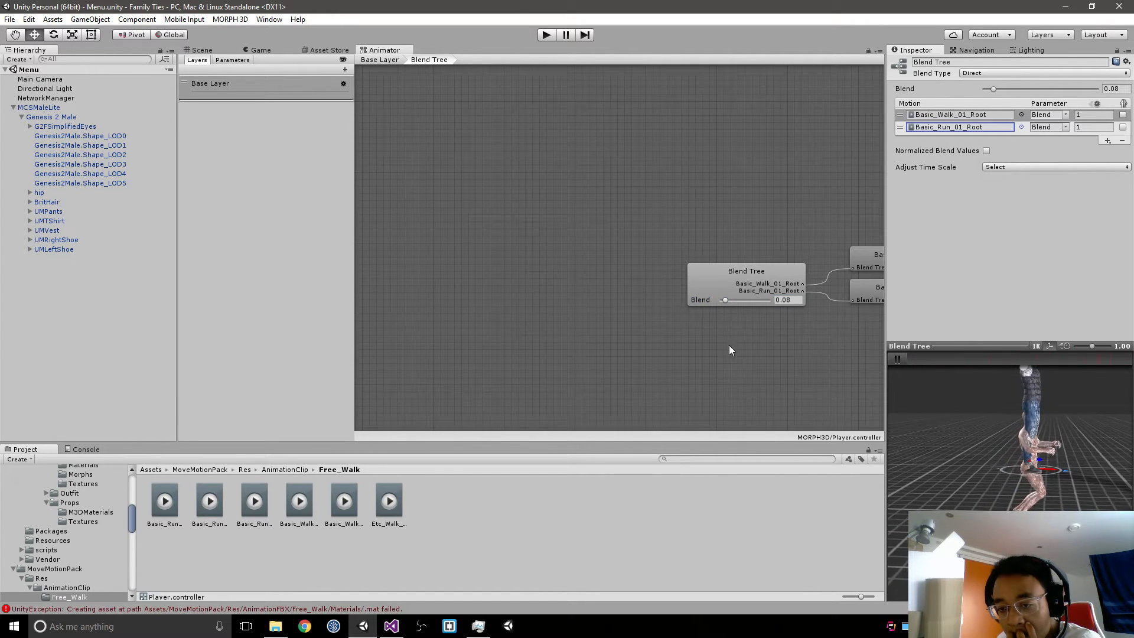
pyautogui.moveTo(727, 302); pyautogui.dragTo(748, 303)
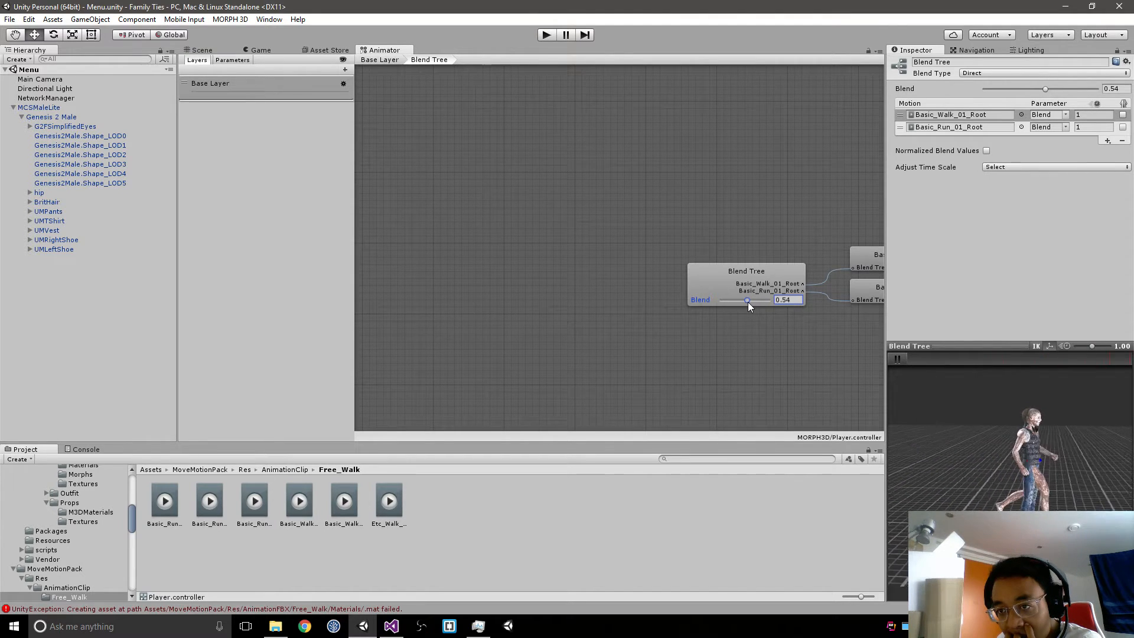
pyautogui.moveTo(814, 321); pyautogui.dragTo(685, 339, button='middle')
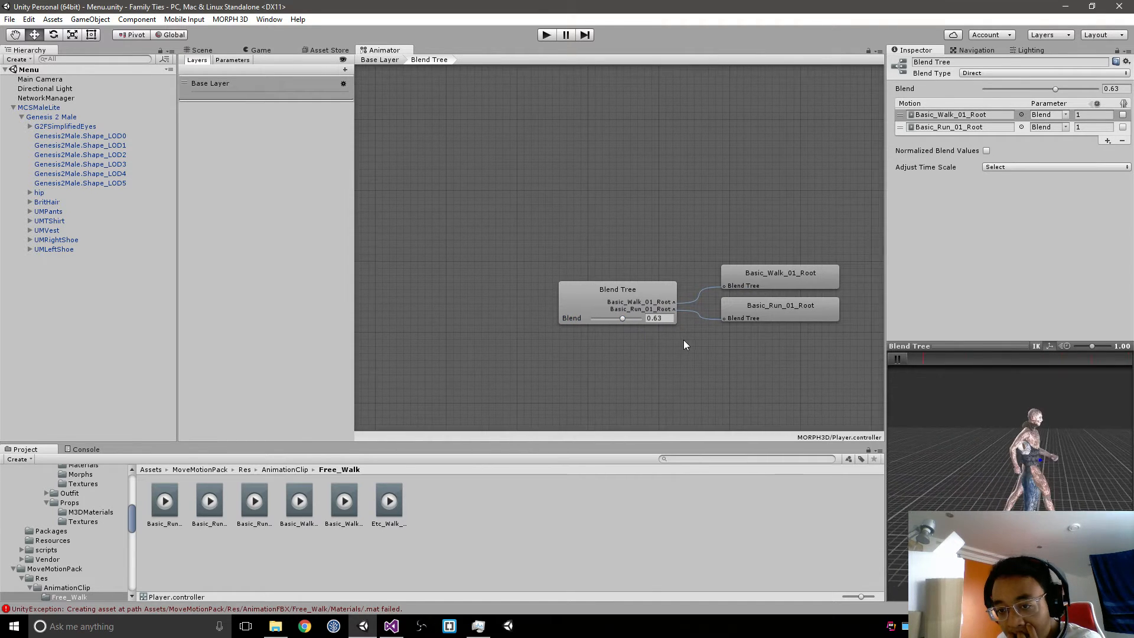
# Step: Try a speed of 0.01 on Basic_Walk_01_Root with Blend at 1, and restore its speed to 1
pyautogui.click(1082, 115)
pyautogui.write('0.01')
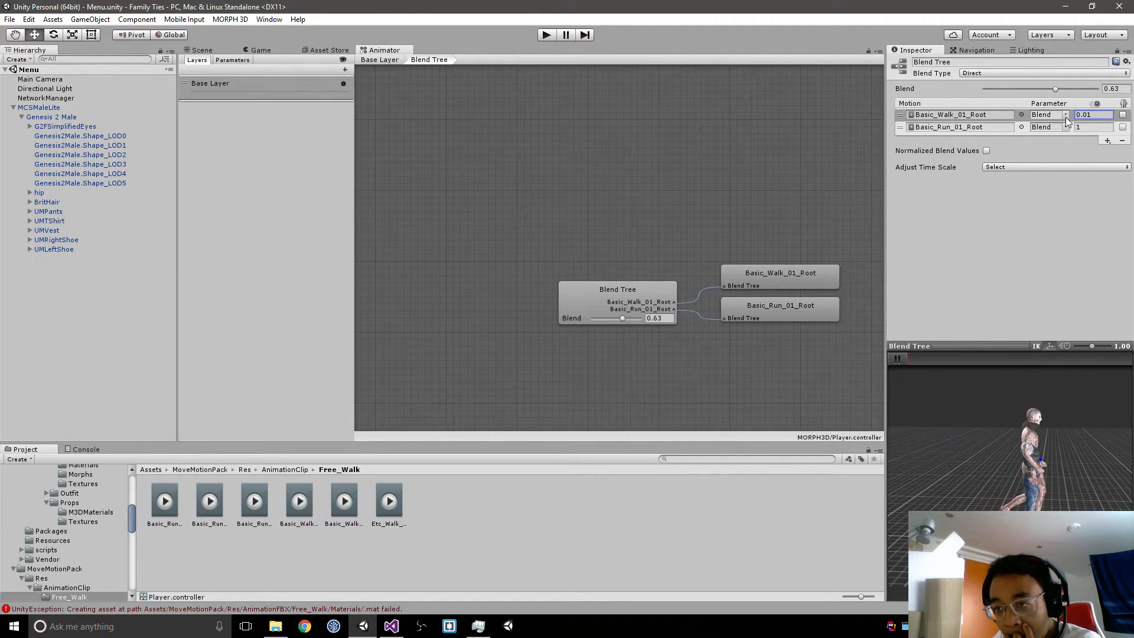
pyautogui.moveTo(623, 320); pyautogui.dragTo(679, 308)
pyautogui.click(1097, 115)
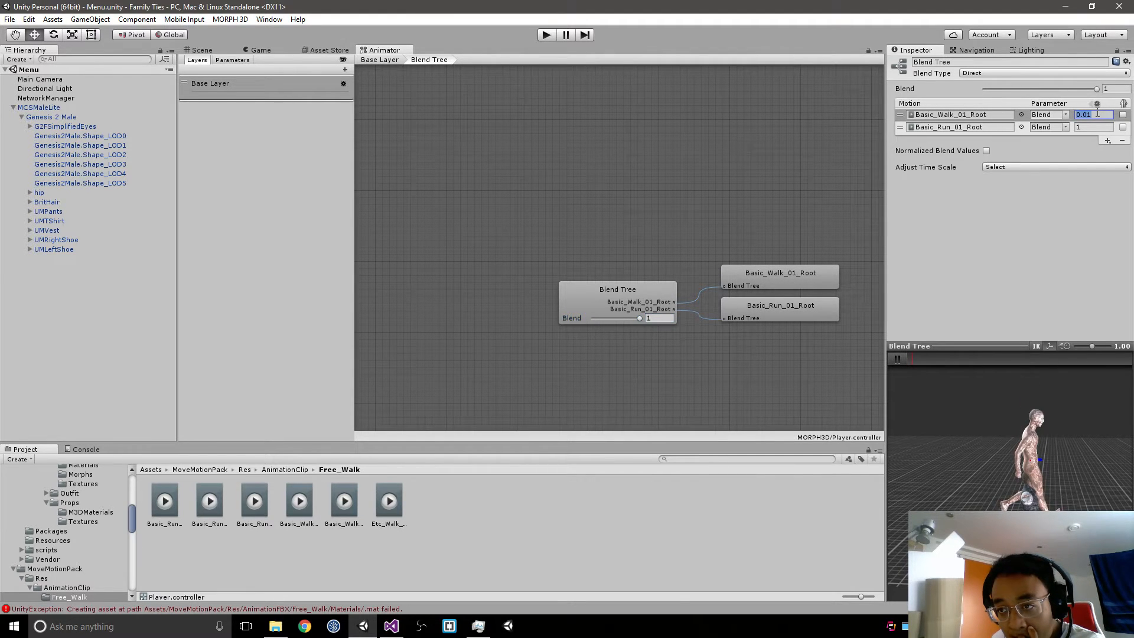
pyautogui.write('1')
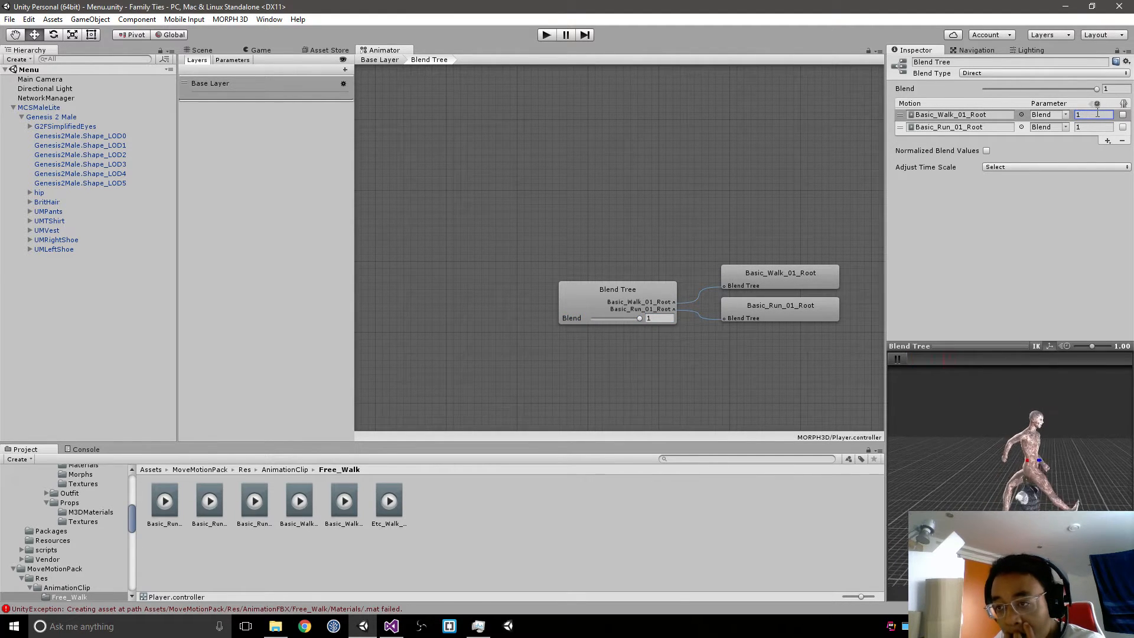
# Step: Set the blend tree's Blend Type to 1D and preview the animation with Blend at 1
pyautogui.click(1069, 73)
pyautogui.click(1065, 88)
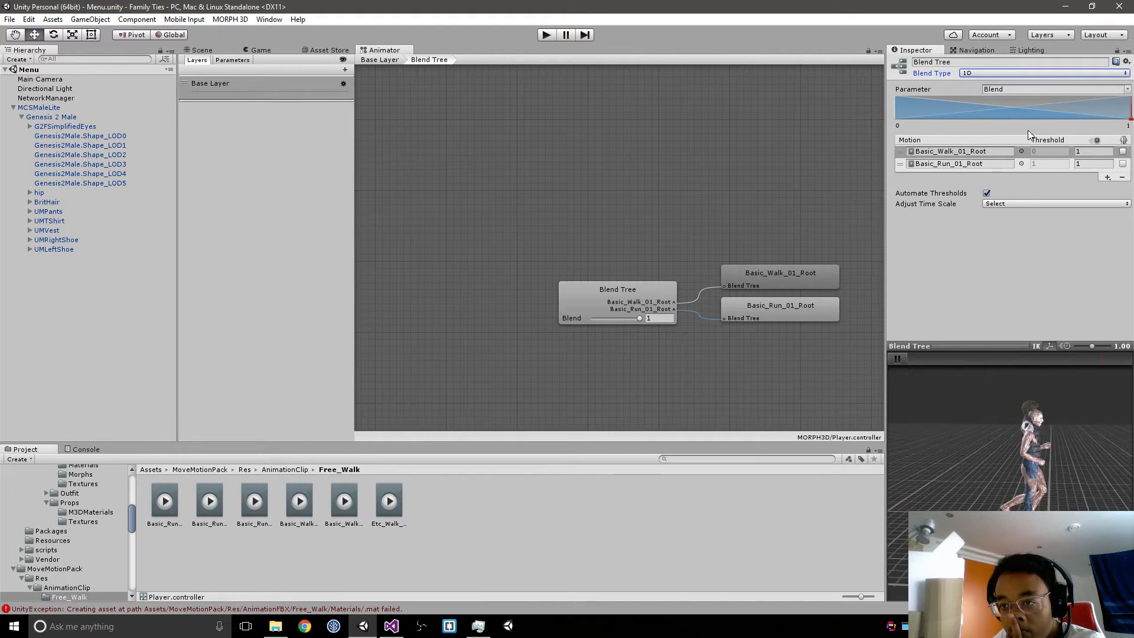
pyautogui.click(640, 319)
pyautogui.moveTo(641, 319)
pyautogui.mouseDown()
pyautogui.moveTo(533, 335)
pyautogui.moveTo(665, 324)
pyautogui.mouseUp()
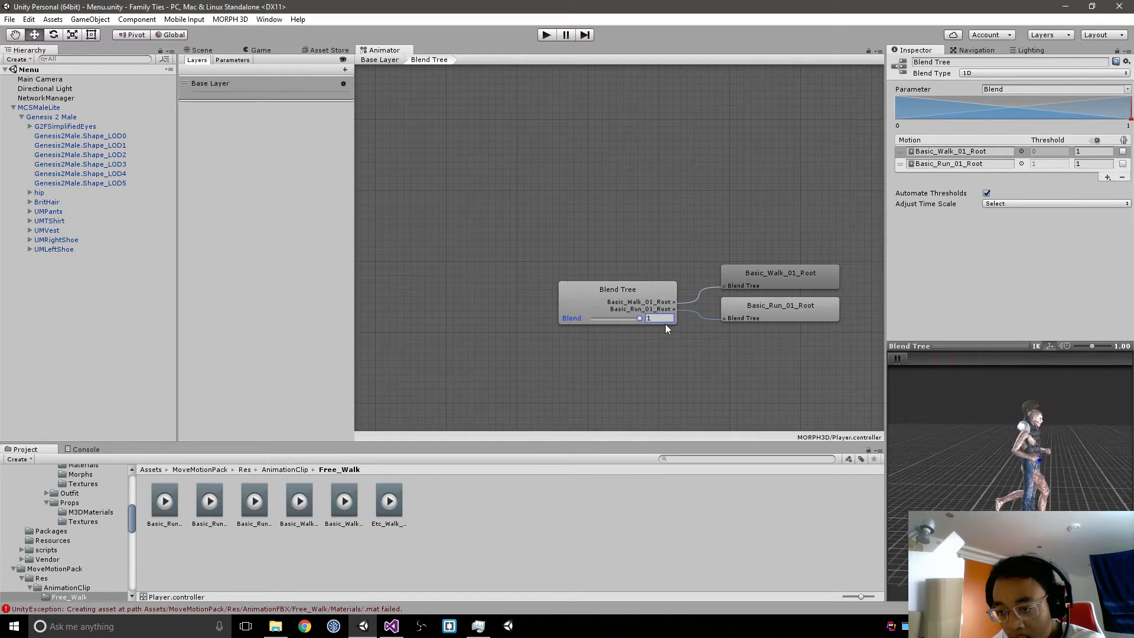
# Step: Enlarge the animation preview and examine the running character from the front, up close and from farther away
pyautogui.moveTo(1054, 400); pyautogui.dragTo(1002, 258)
pyautogui.scroll(5, 1049, 407)
pyautogui.moveTo(1012, 394); pyautogui.dragTo(1015, 438, button='middle')
pyautogui.moveTo(1016, 438)
pyautogui.mouseDown(button='right')
pyautogui.moveTo(998, 423)
pyautogui.moveTo(1035, 438)
pyautogui.mouseUp(button='right')
pyautogui.moveTo(1035, 439); pyautogui.dragTo(1058, 463, button='middle')
pyautogui.moveTo(1058, 464); pyautogui.dragTo(1051, 468, button='right')
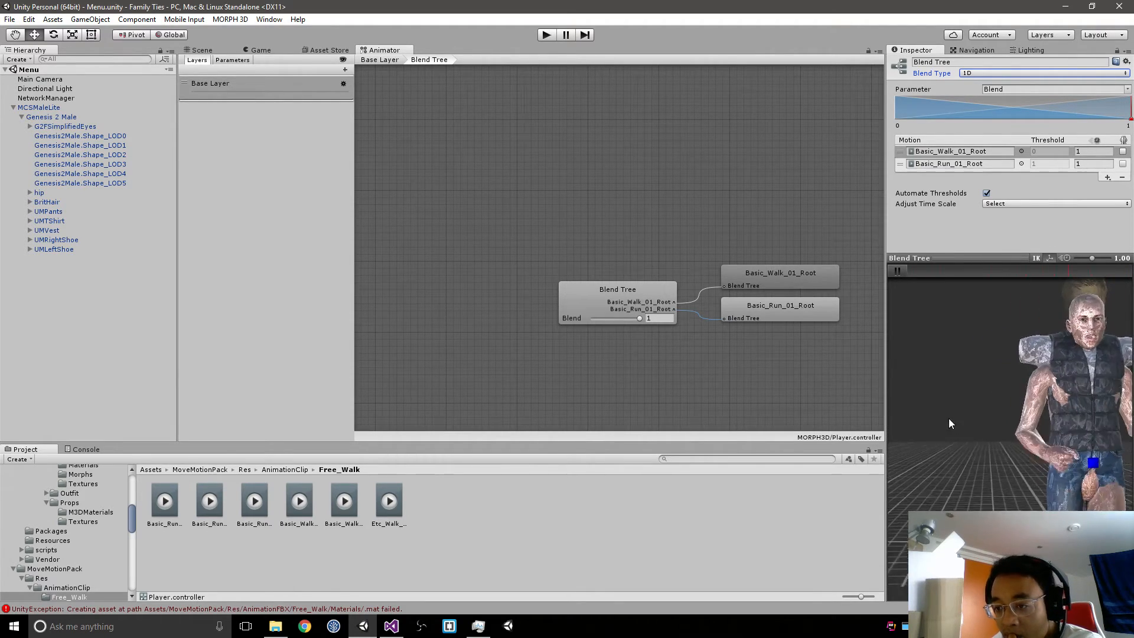
pyautogui.moveTo(1011, 391); pyautogui.dragTo(947, 390, button='middle')
pyautogui.scroll(-5, 964, 390)
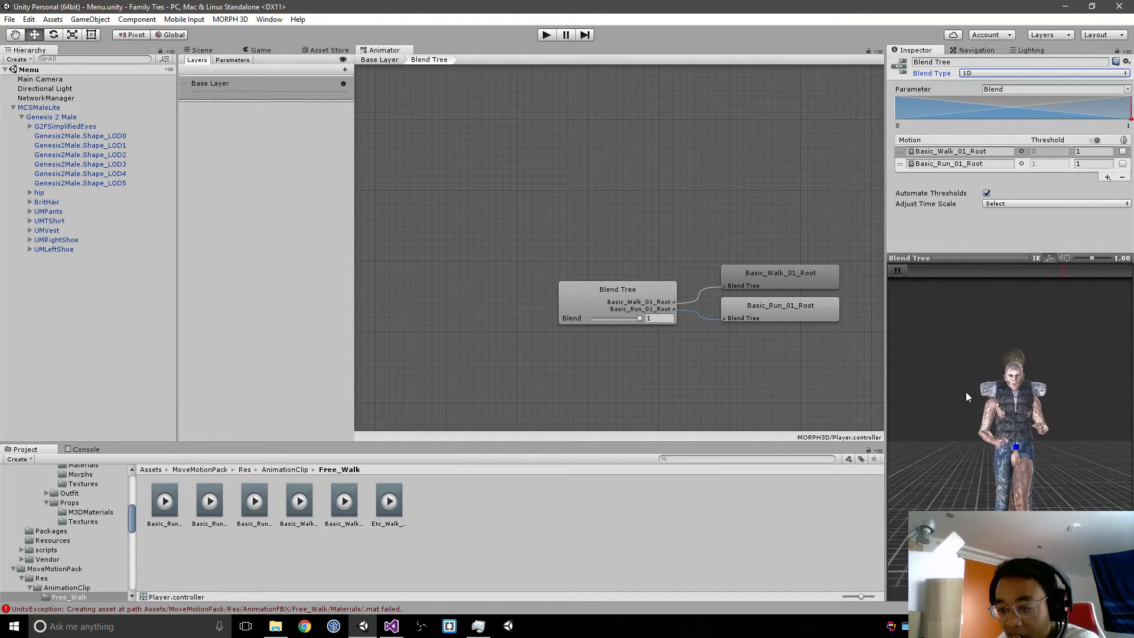
# Step: Change the blend tree's two motions to the non-root clips Basic_Walk_01 and Basic_Run_01
pyautogui.click(1021, 152)
pyautogui.doubleClick(781, 205)
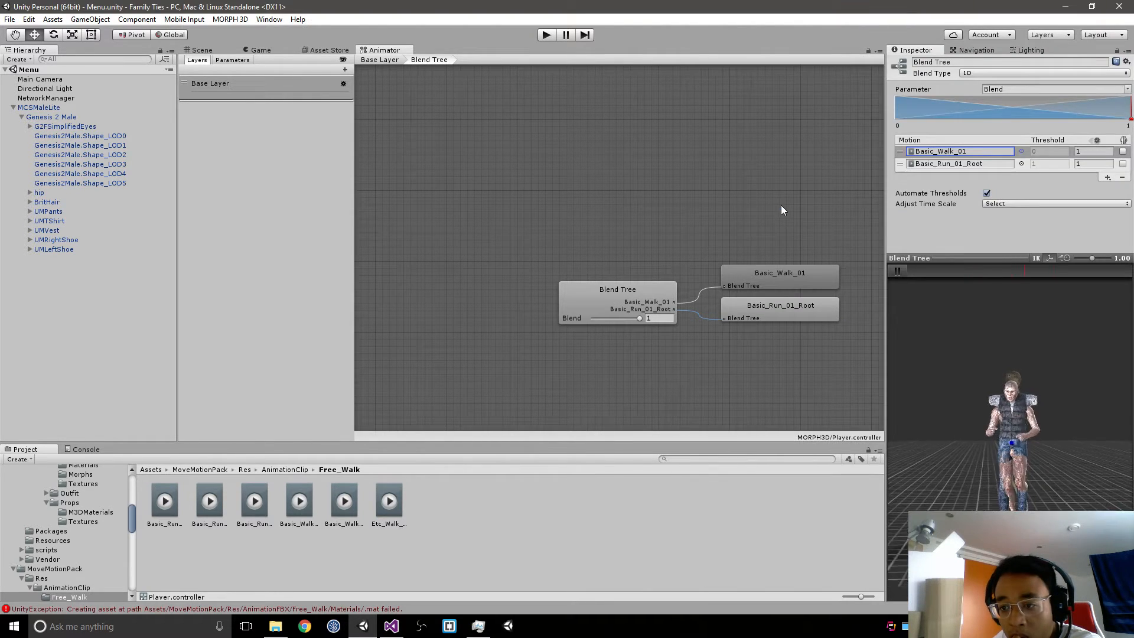
pyautogui.click(1021, 164)
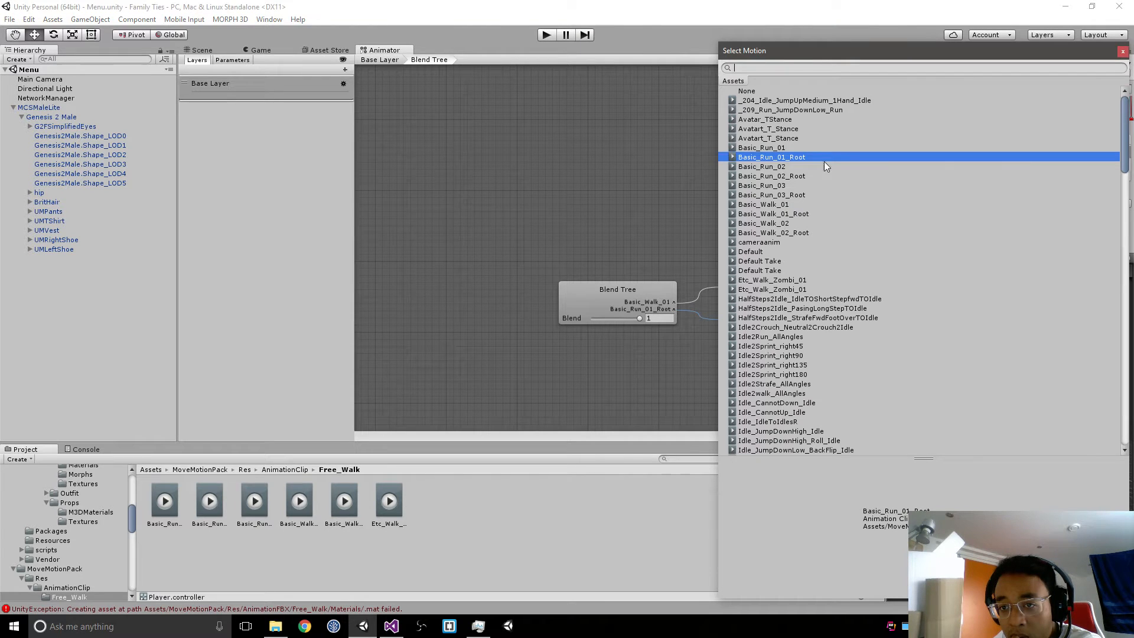
pyautogui.doubleClick(778, 148)
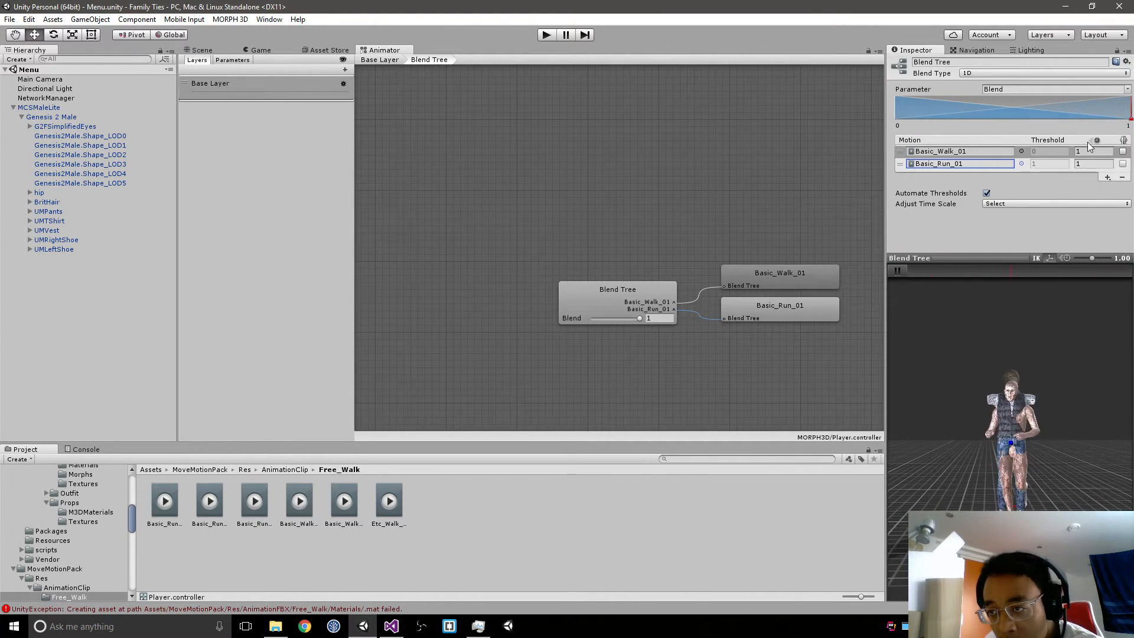
# Step: Set the Blend value to 0 and add a third motion field to the blend tree
pyautogui.moveTo(635, 318); pyautogui.dragTo(499, 329)
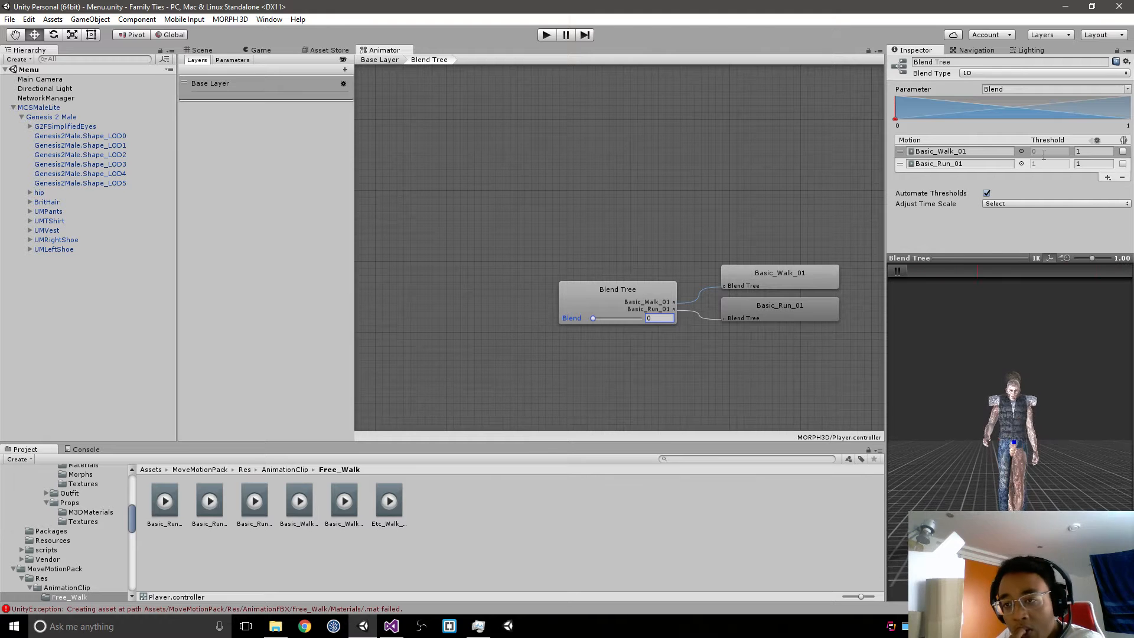
pyautogui.click(1108, 177)
pyautogui.click(1084, 185)
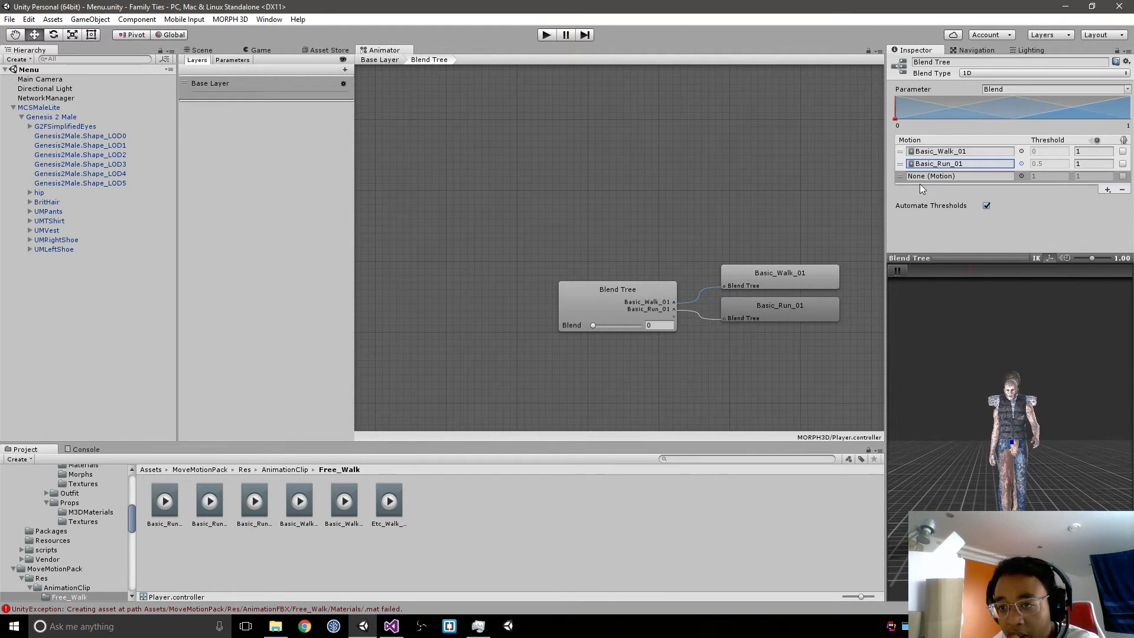
# Step: Move the empty motion to the first place in the blend tree, assign Idle_Neutral_1 to it and preview the blend
pyautogui.moveTo(921, 176); pyautogui.dragTo(922, 151)
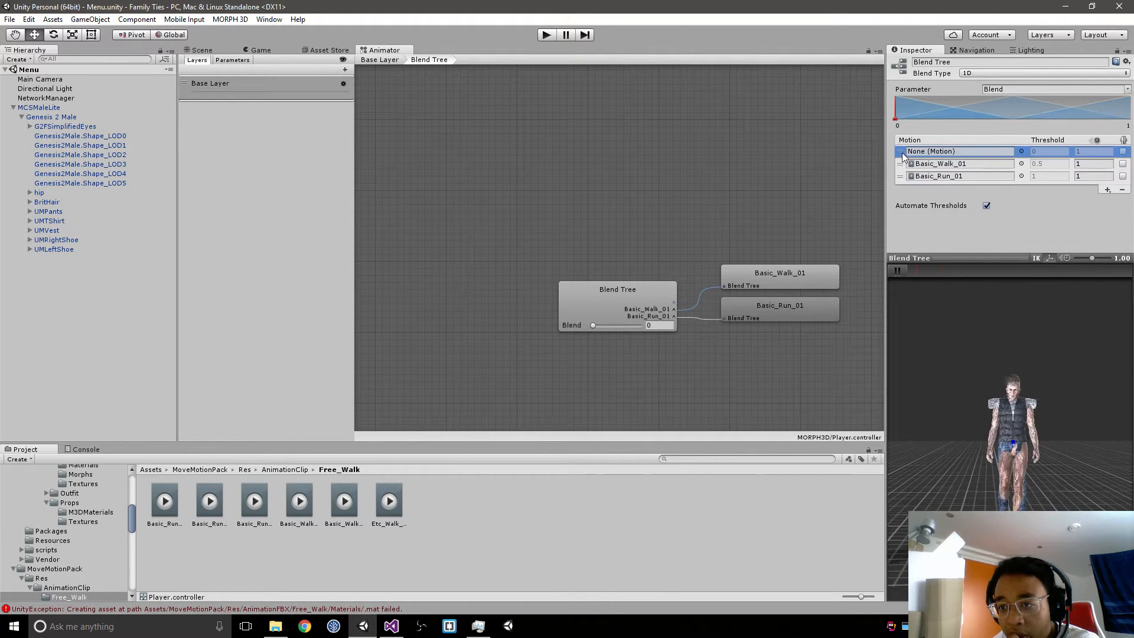
pyautogui.click(1021, 152)
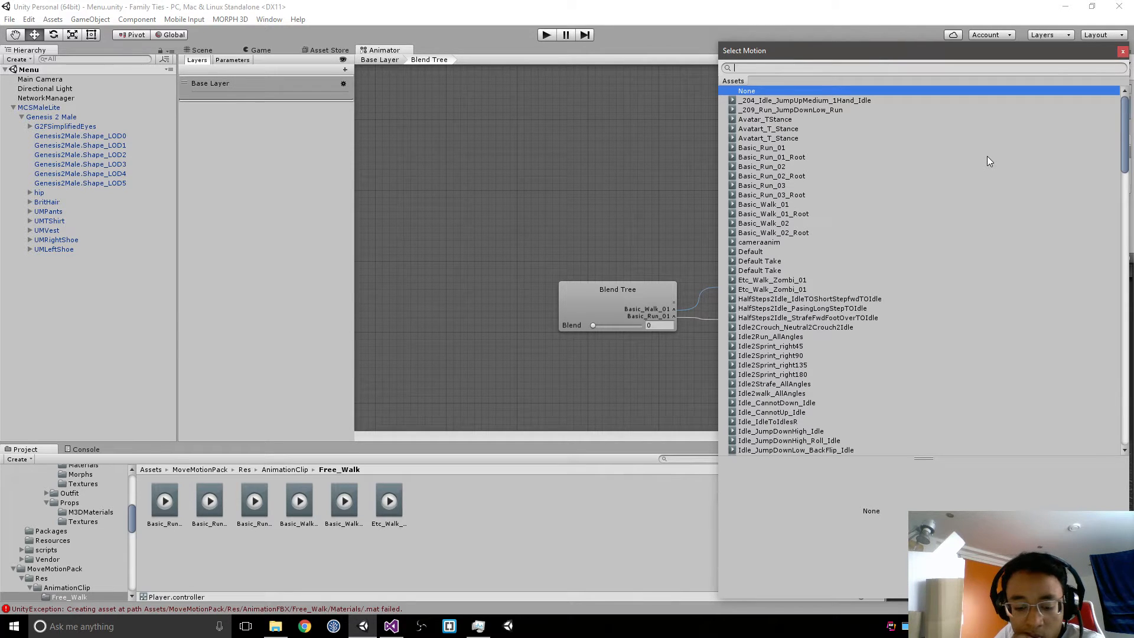
pyautogui.write('idle')
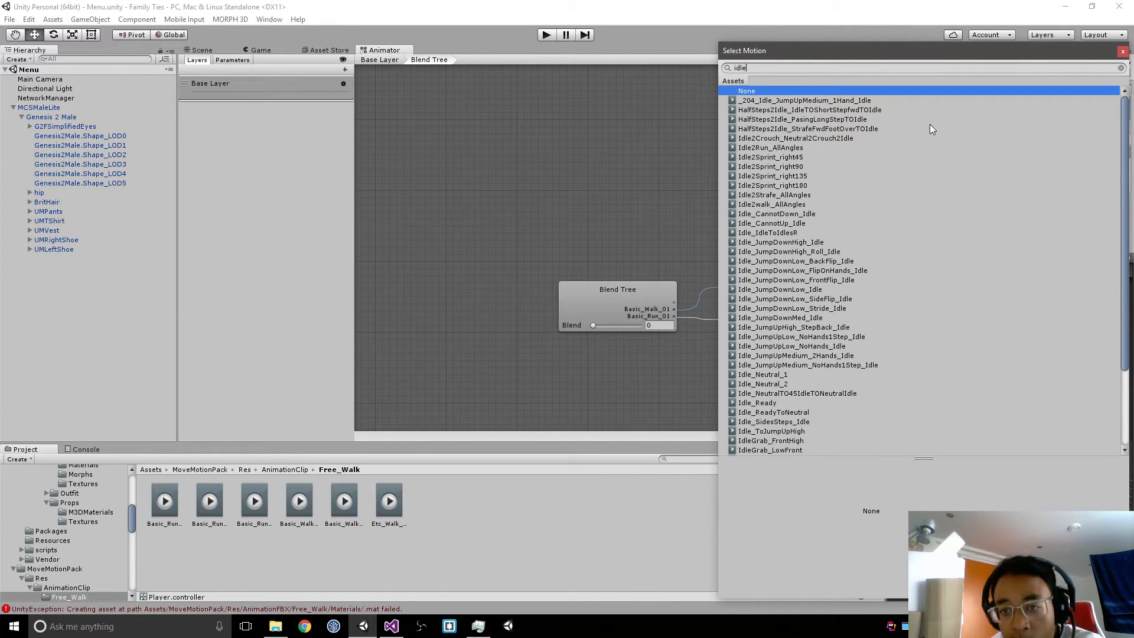
pyautogui.doubleClick(771, 375)
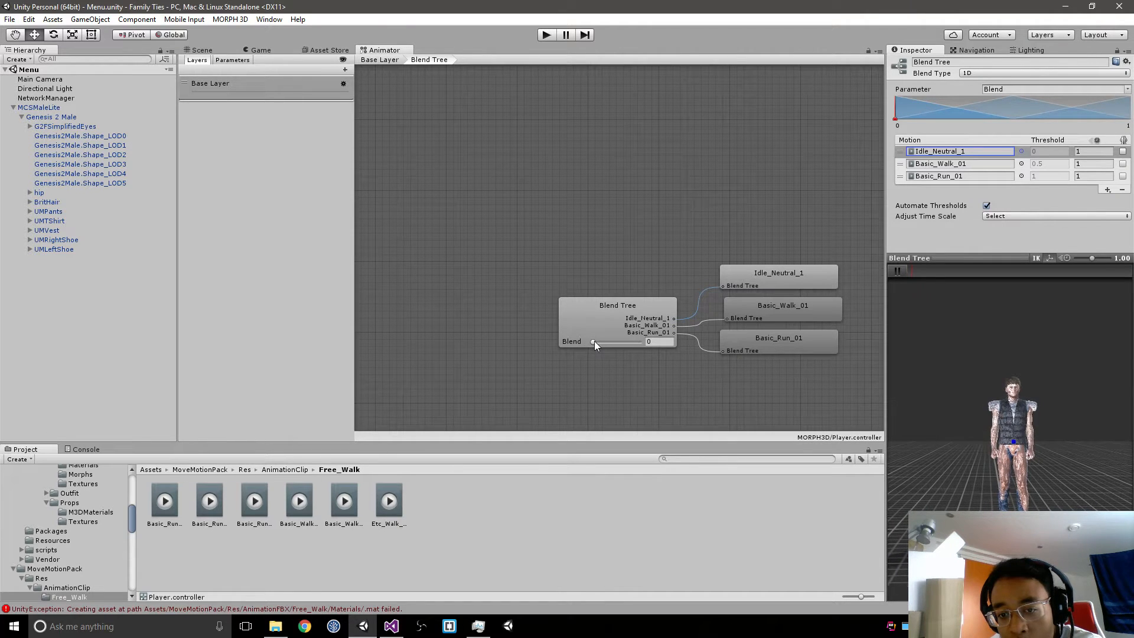
pyautogui.moveTo(594, 341)
pyautogui.mouseDown()
pyautogui.moveTo(654, 345)
pyautogui.moveTo(559, 356)
pyautogui.mouseUp()
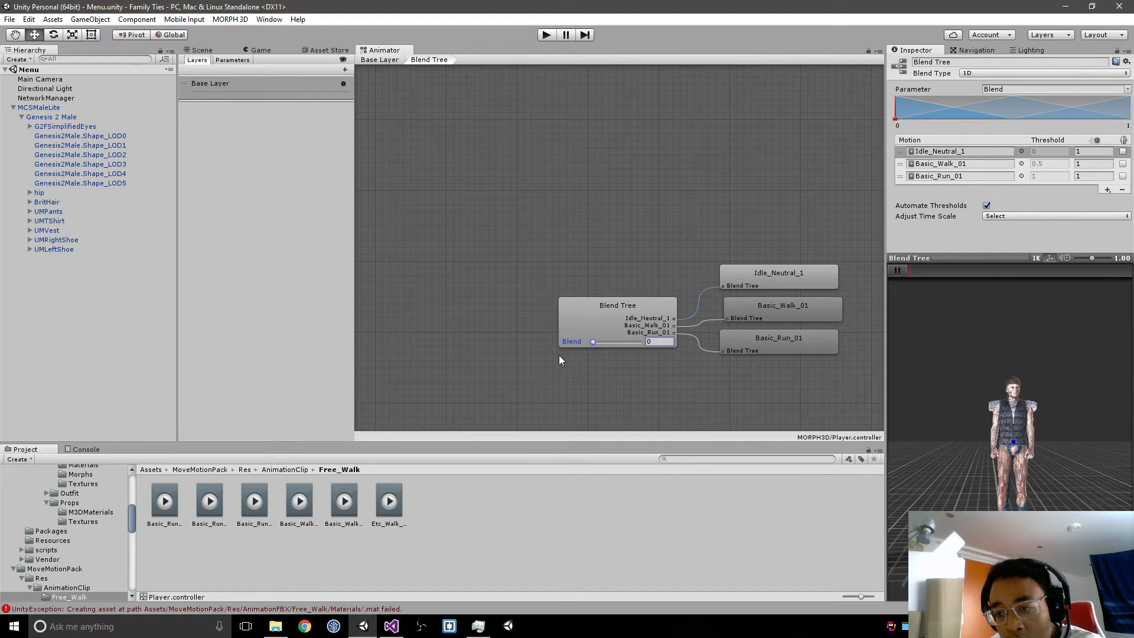
# Step: Replace the blend tree's first motion with Idle_Ready and preview the animation with Blend at 0.16
pyautogui.click(1021, 152)
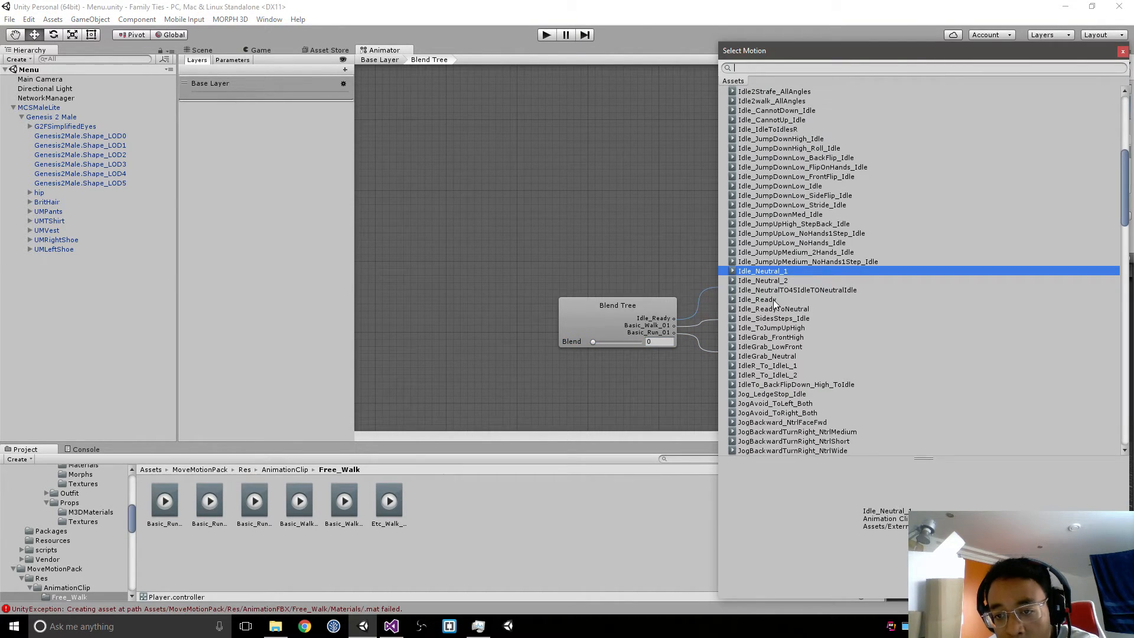
pyautogui.doubleClick(773, 300)
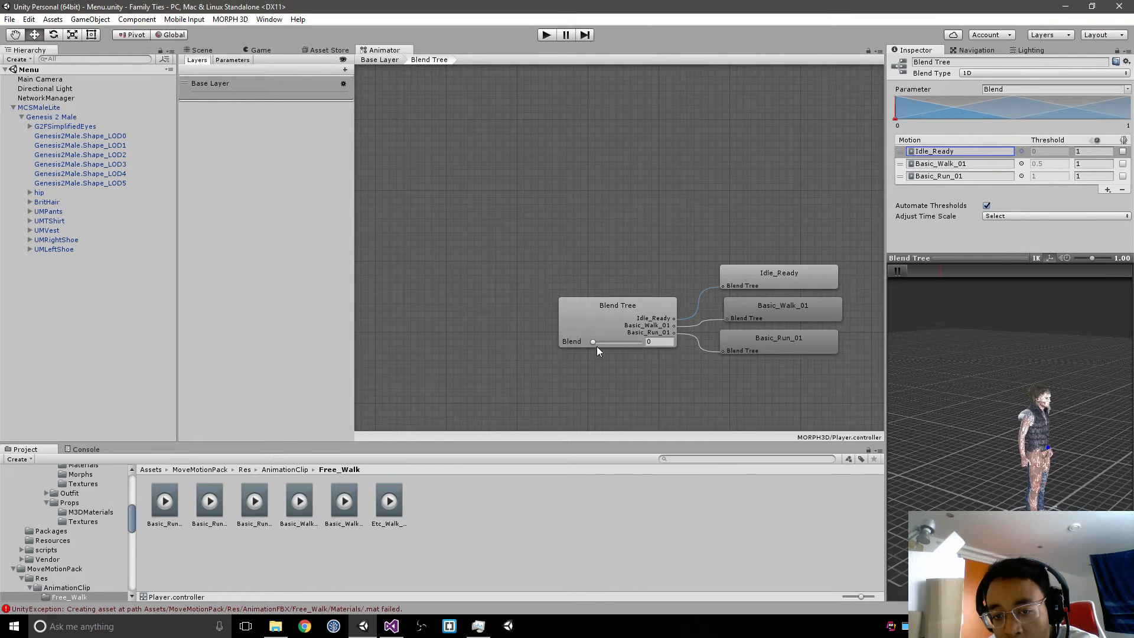
pyautogui.moveTo(595, 343)
pyautogui.mouseDown()
pyautogui.moveTo(621, 342)
pyautogui.moveTo(604, 352)
pyautogui.mouseUp()
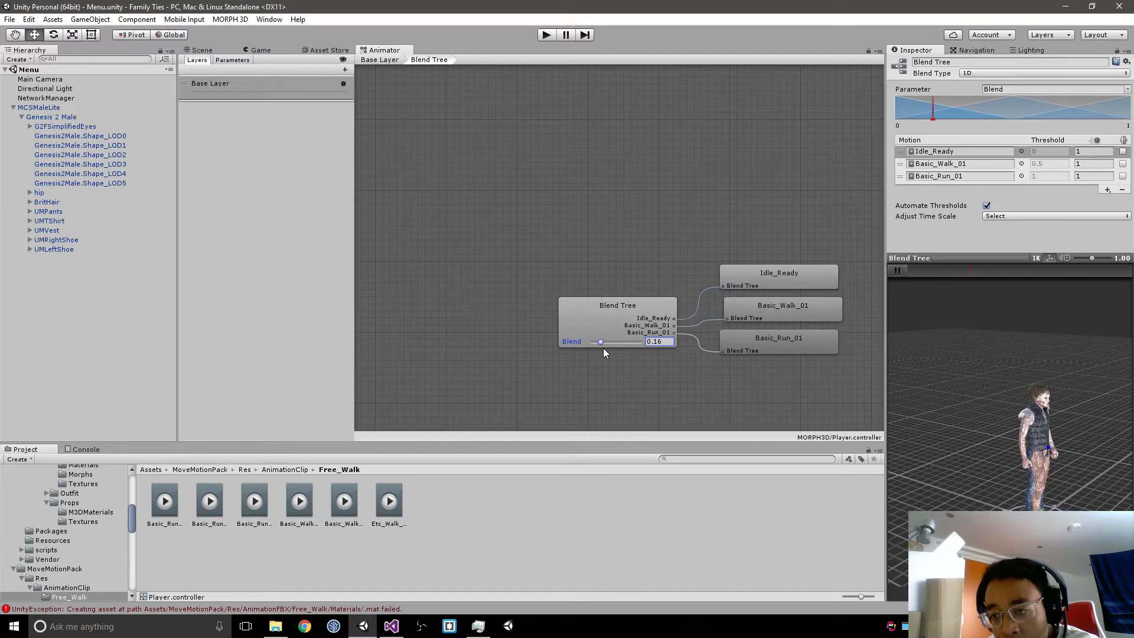
# Step: Try the Direct and 2D Simple Directional blend types on the blend tree, and return it to 1D with Automate Thresholds on
pyautogui.click(988, 206)
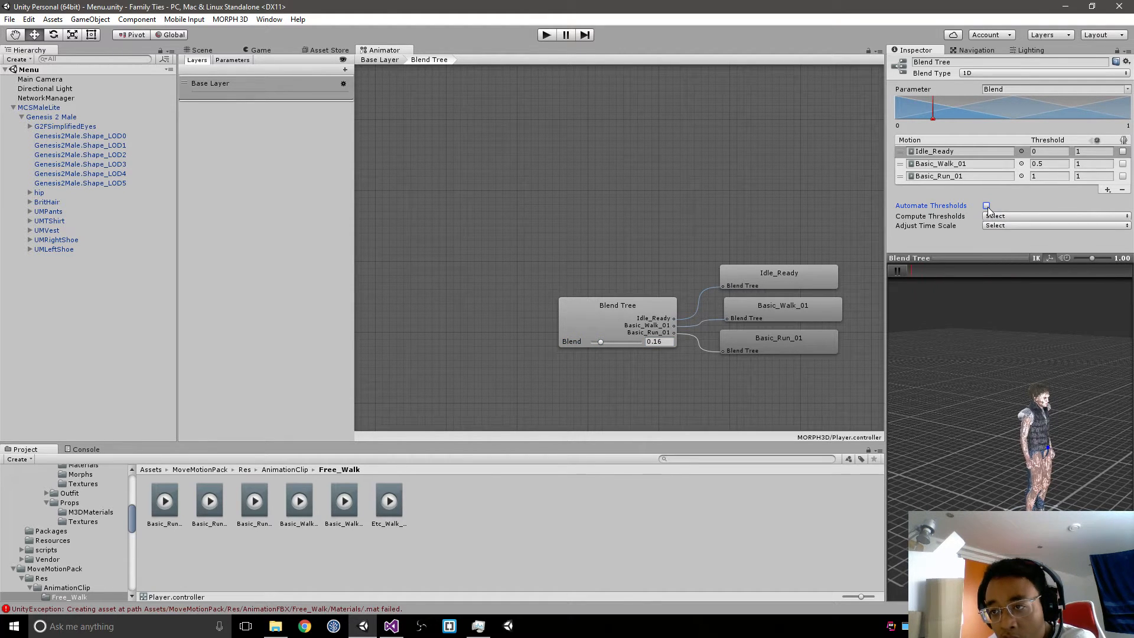
pyautogui.click(987, 206)
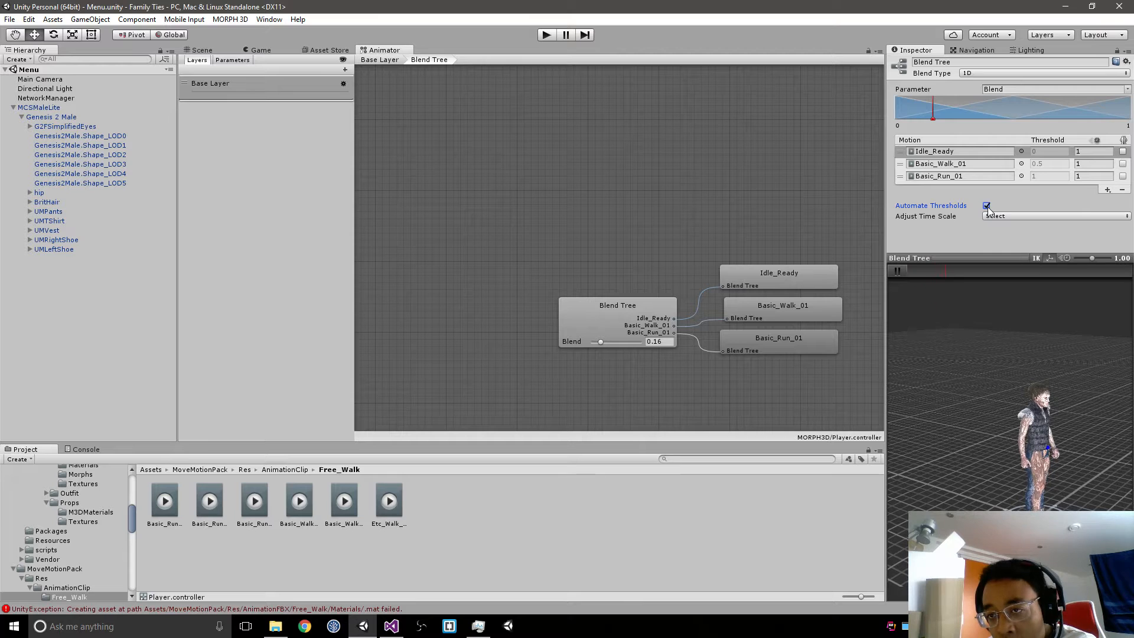
pyautogui.click(1007, 73)
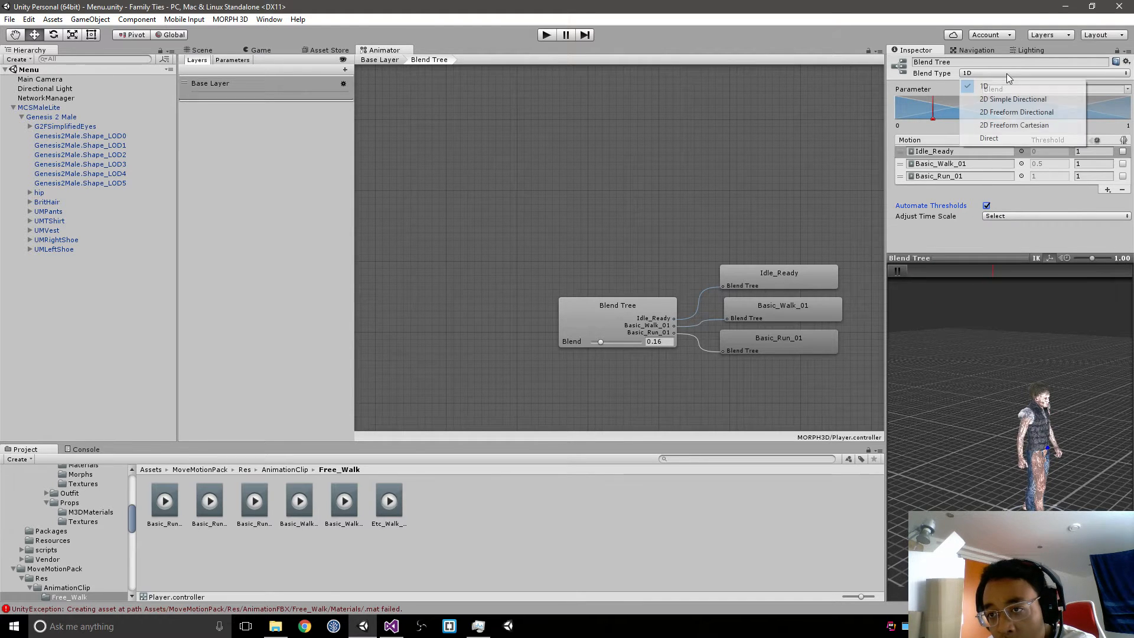
pyautogui.click(1005, 136)
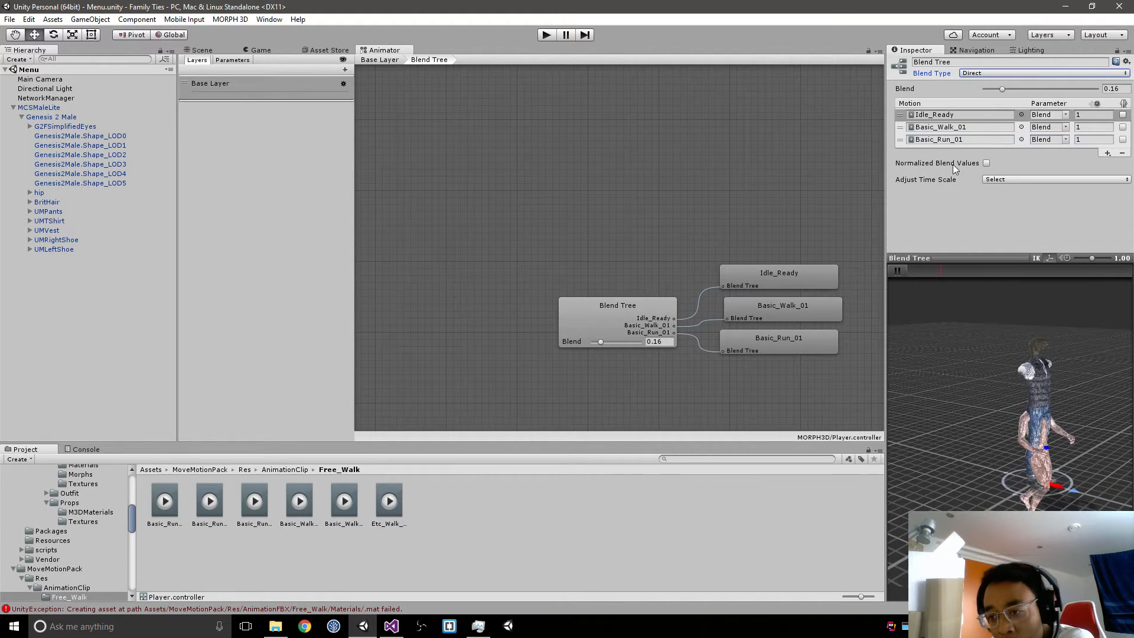
pyautogui.moveTo(604, 344); pyautogui.dragTo(656, 343)
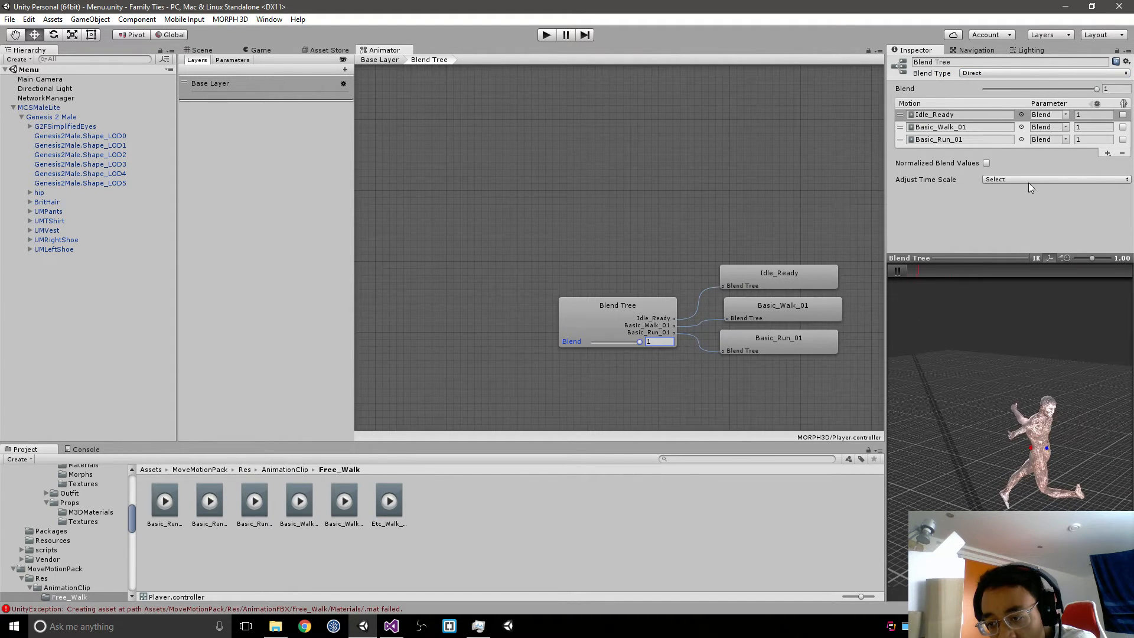
pyautogui.click(992, 73)
pyautogui.click(990, 99)
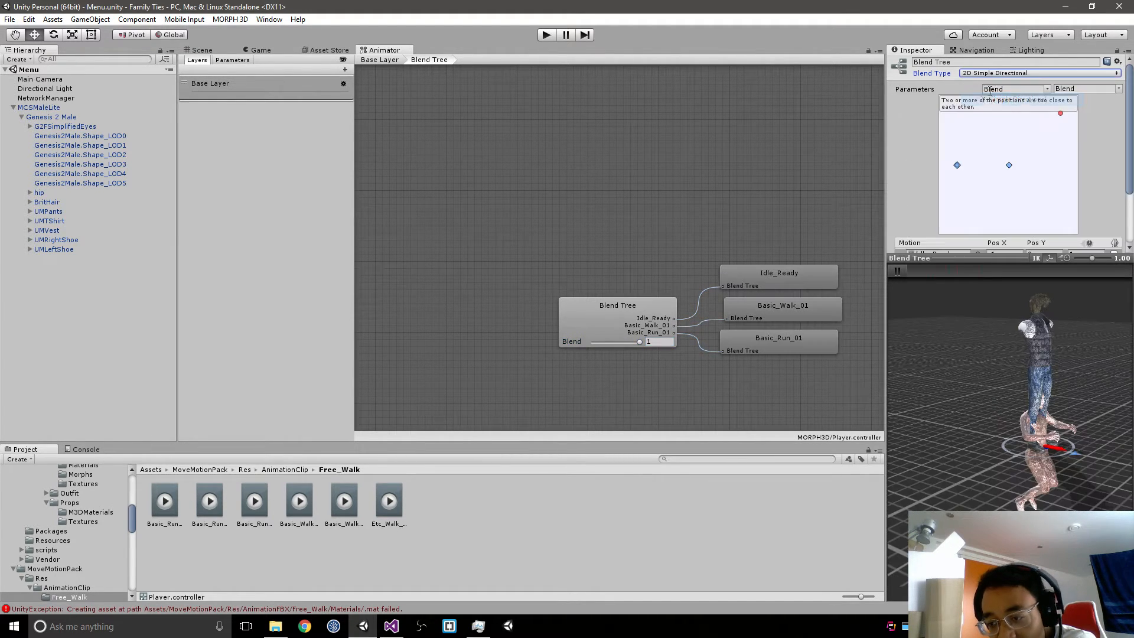
pyautogui.click(1004, 73)
pyautogui.click(984, 87)
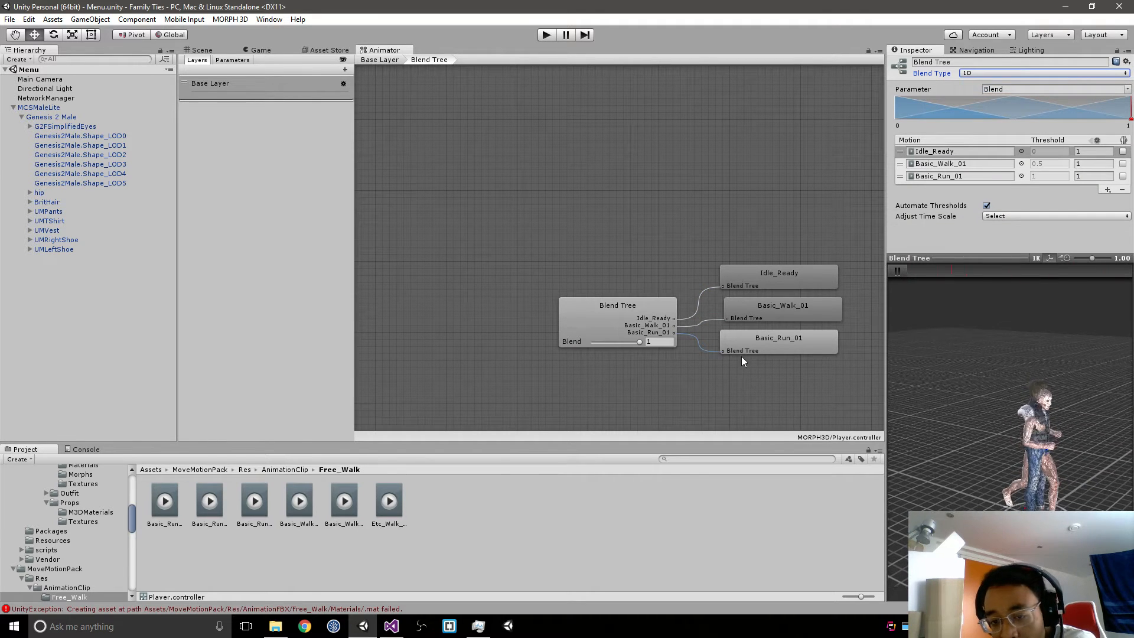
# Step: Delete the Idle_Ready motion from the blend tree and preview the remaining motions with Blend at 0.5
pyautogui.moveTo(638, 341)
pyautogui.mouseDown()
pyautogui.moveTo(577, 353)
pyautogui.moveTo(625, 349)
pyautogui.mouseUp()
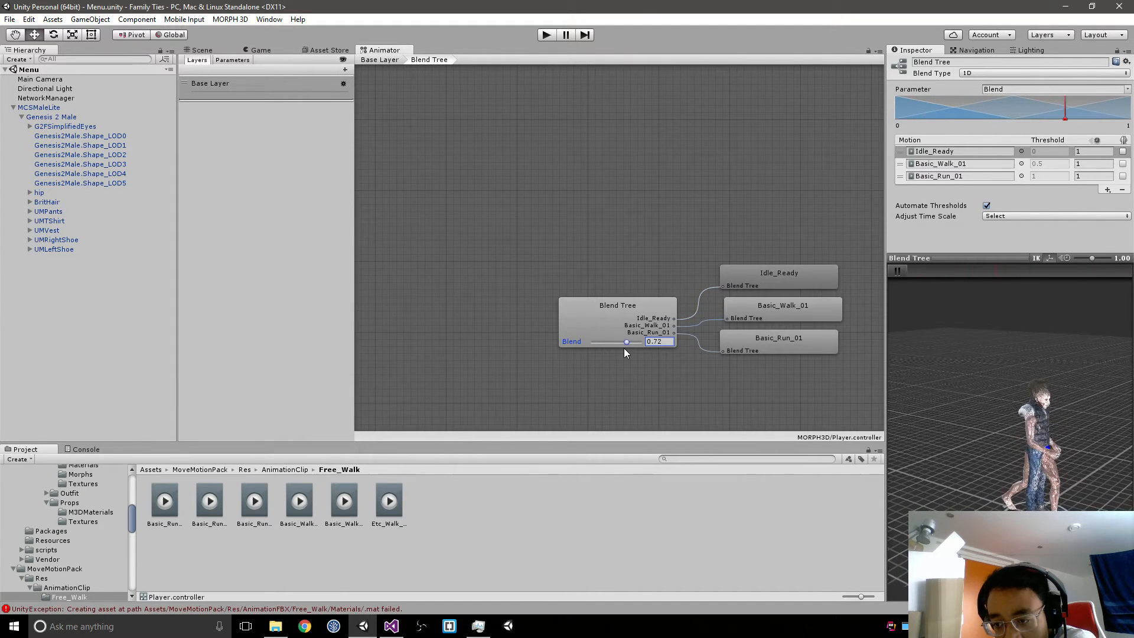
pyautogui.click(921, 154)
pyautogui.click(1121, 191)
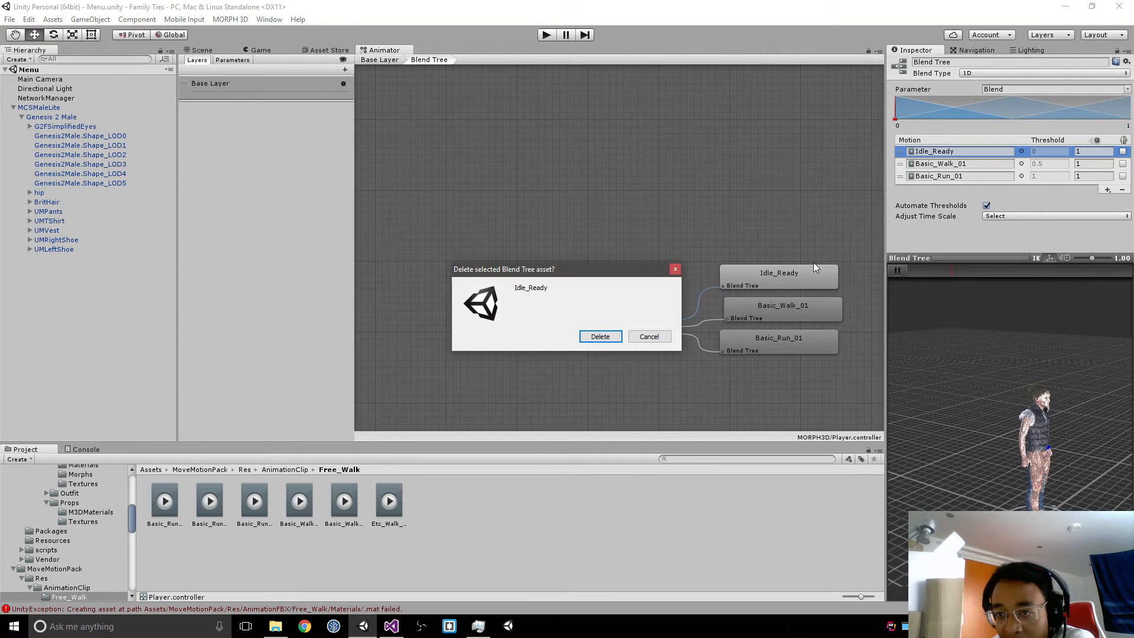
pyautogui.click(598, 341)
pyautogui.moveTo(595, 319)
pyautogui.mouseDown()
pyautogui.moveTo(683, 317)
pyautogui.moveTo(588, 327)
pyautogui.moveTo(742, 321)
pyautogui.moveTo(570, 326)
pyautogui.mouseUp()
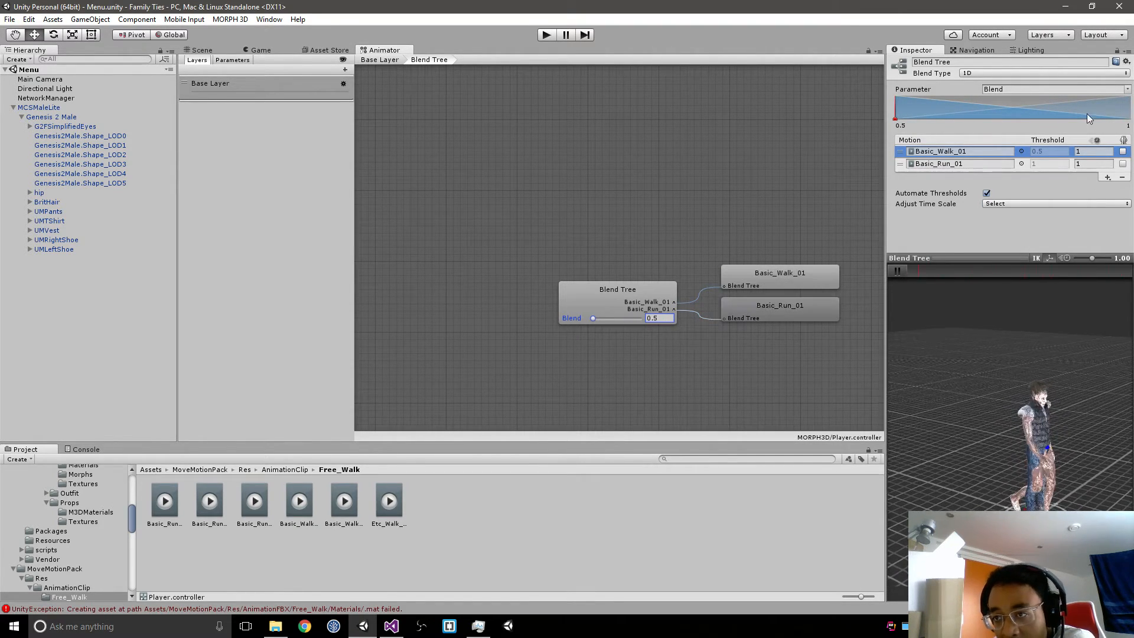
# Step: Rename the blend tree's Blend parameter to Speed
pyautogui.click(1127, 89)
pyautogui.click(1091, 103)
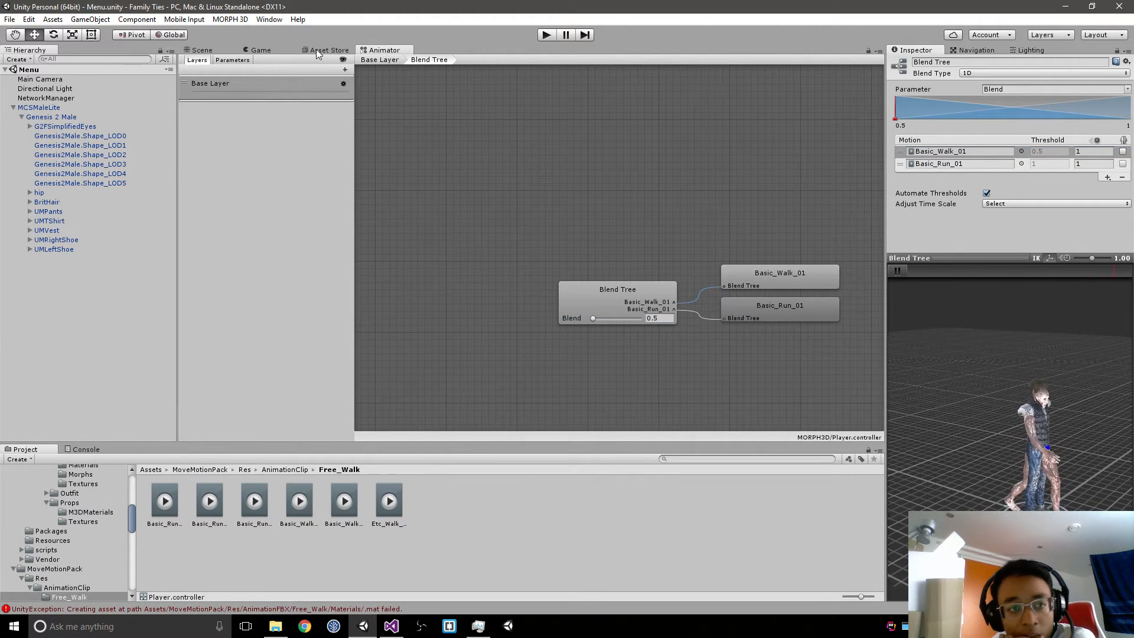
pyautogui.click(238, 60)
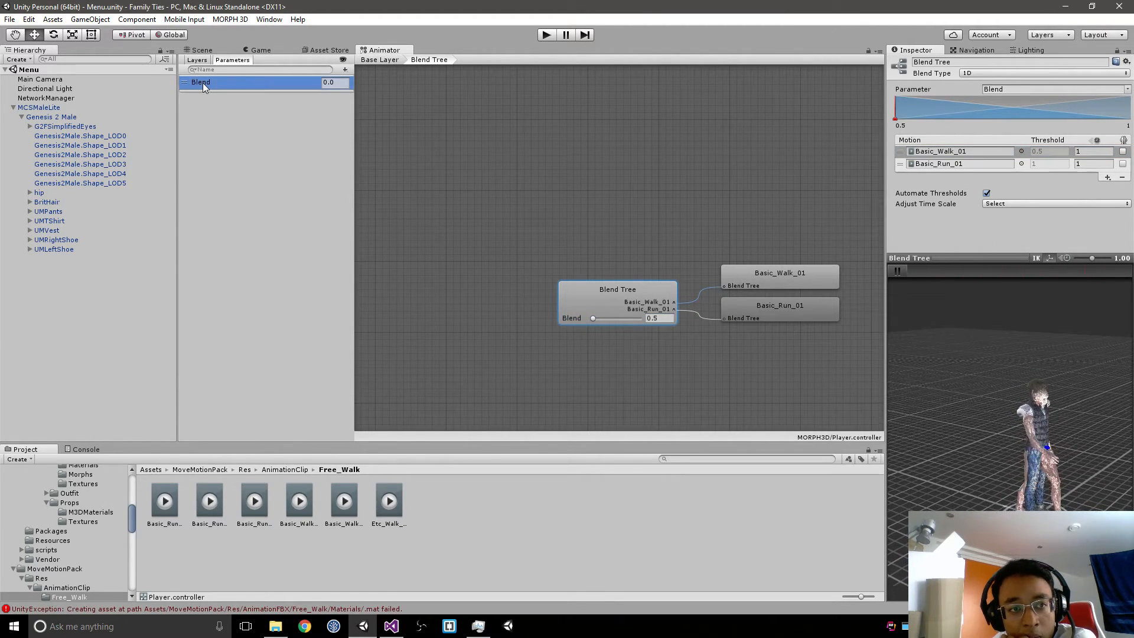
pyautogui.doubleClick(233, 86)
pyautogui.write('S')
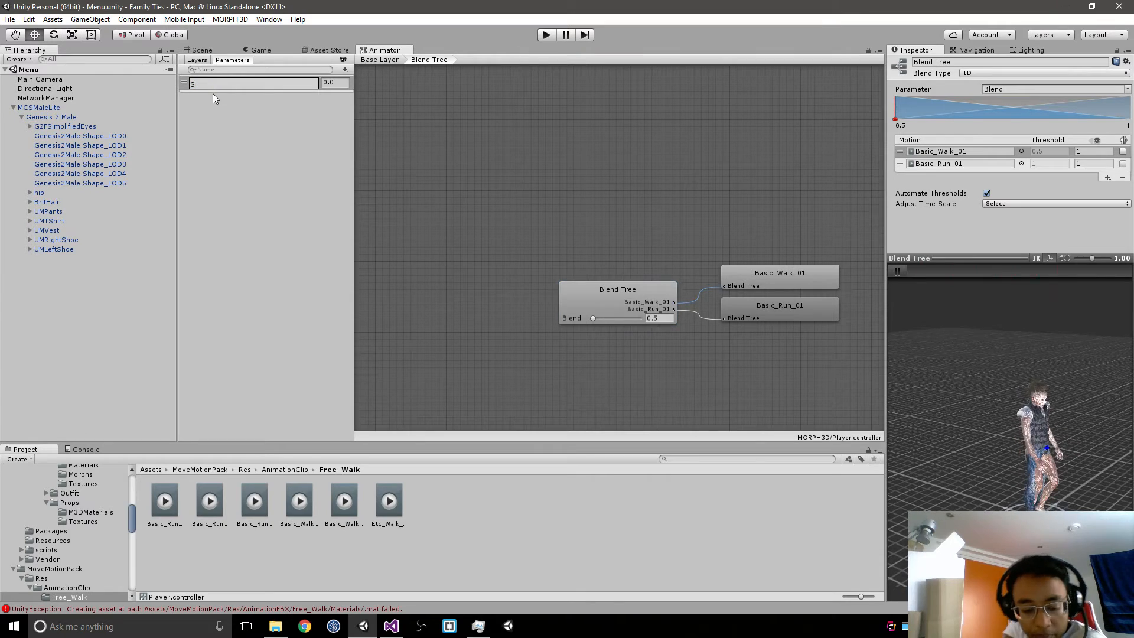
pyautogui.write('peed')
pyautogui.press('Return')
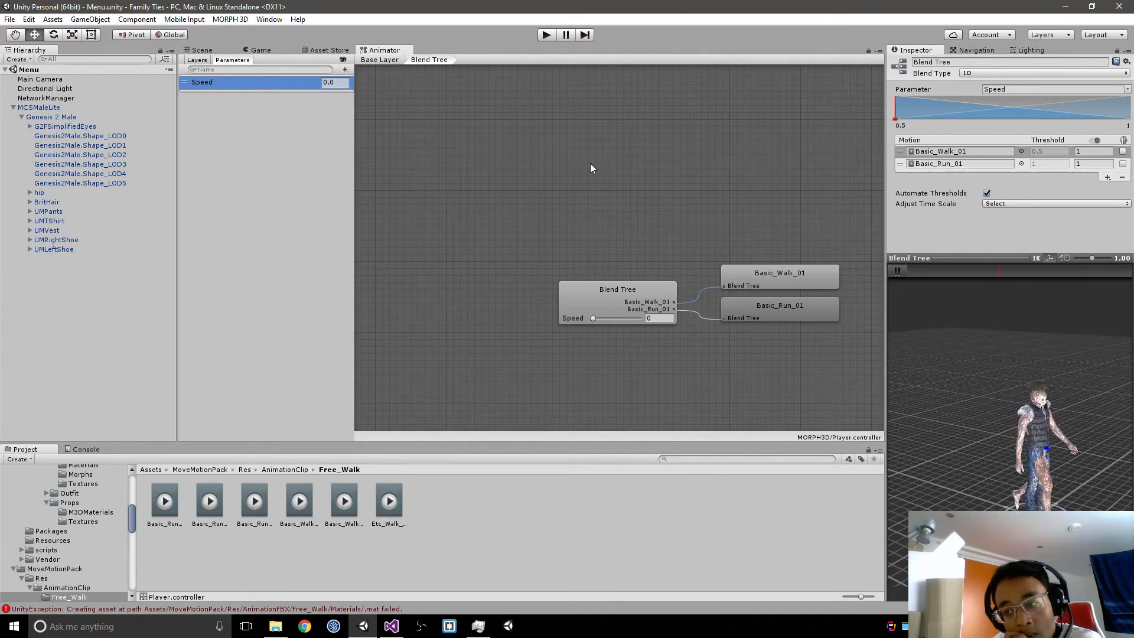
# Step: Preview the animation with Speed at 1 and at 0.5, and check the walk and run motions' thresholds
pyautogui.moveTo(594, 321); pyautogui.dragTo(662, 319)
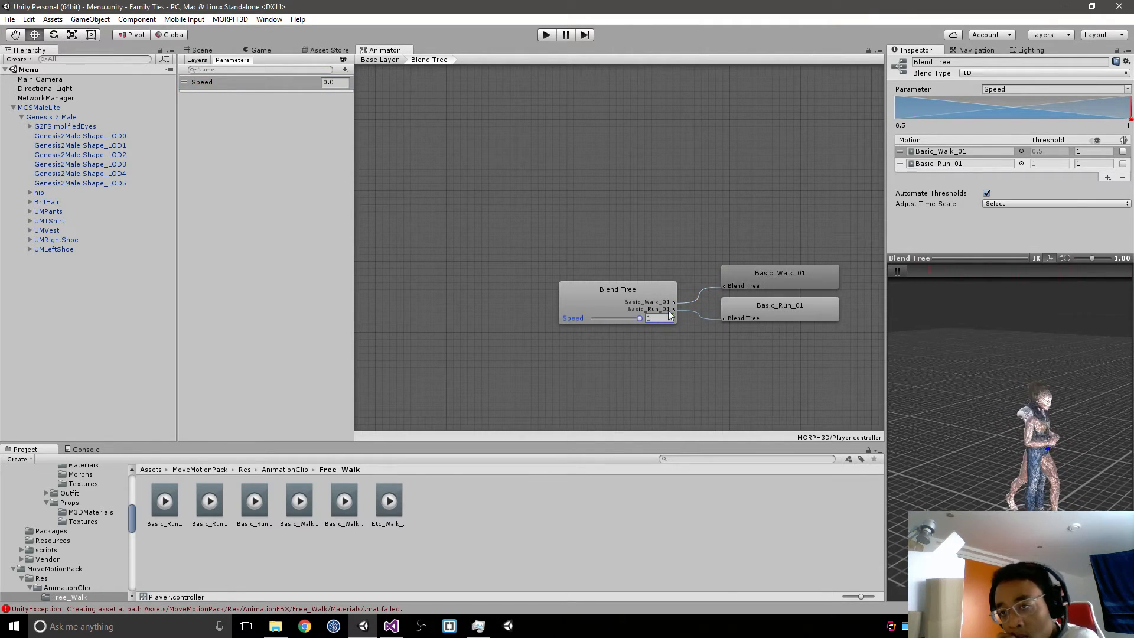
pyautogui.moveTo(640, 318); pyautogui.dragTo(566, 313)
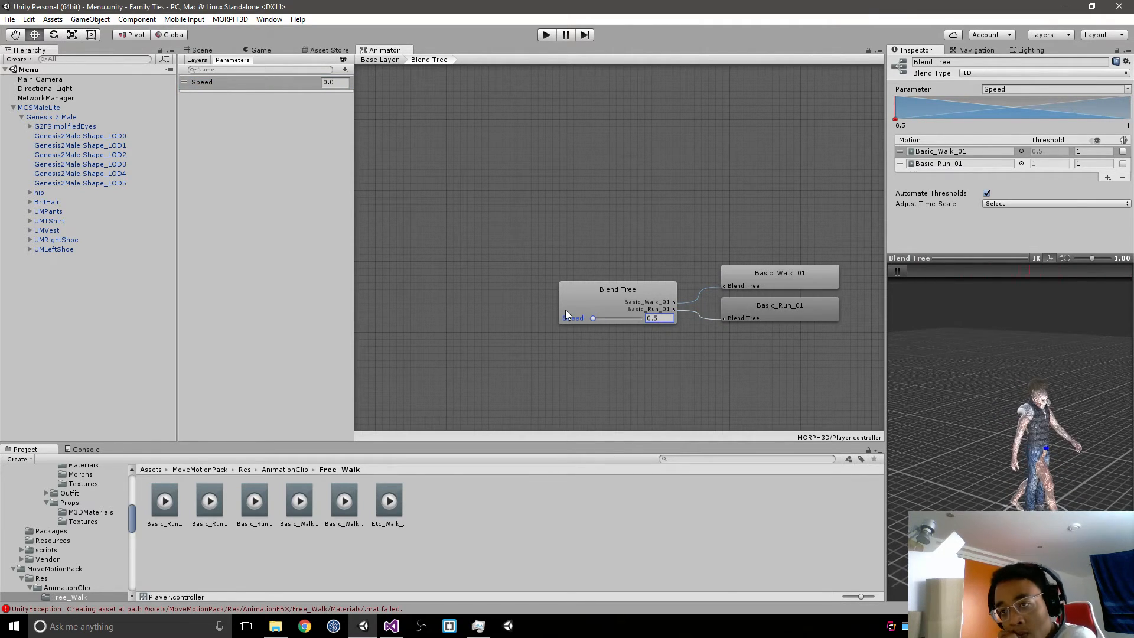
pyautogui.click(1044, 153)
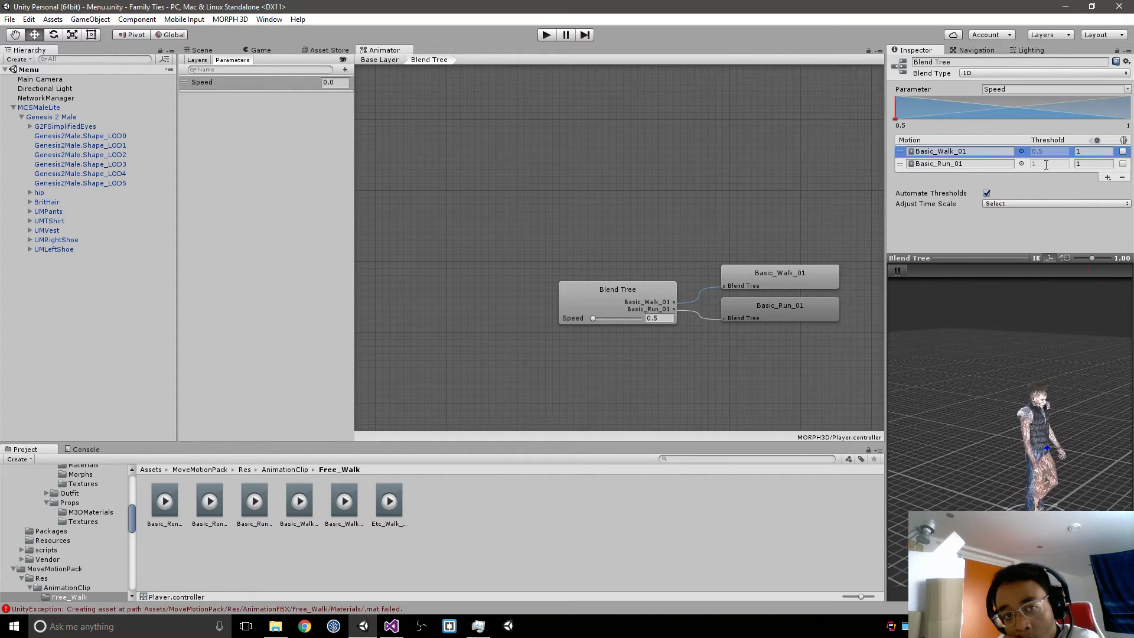
pyautogui.click(1046, 165)
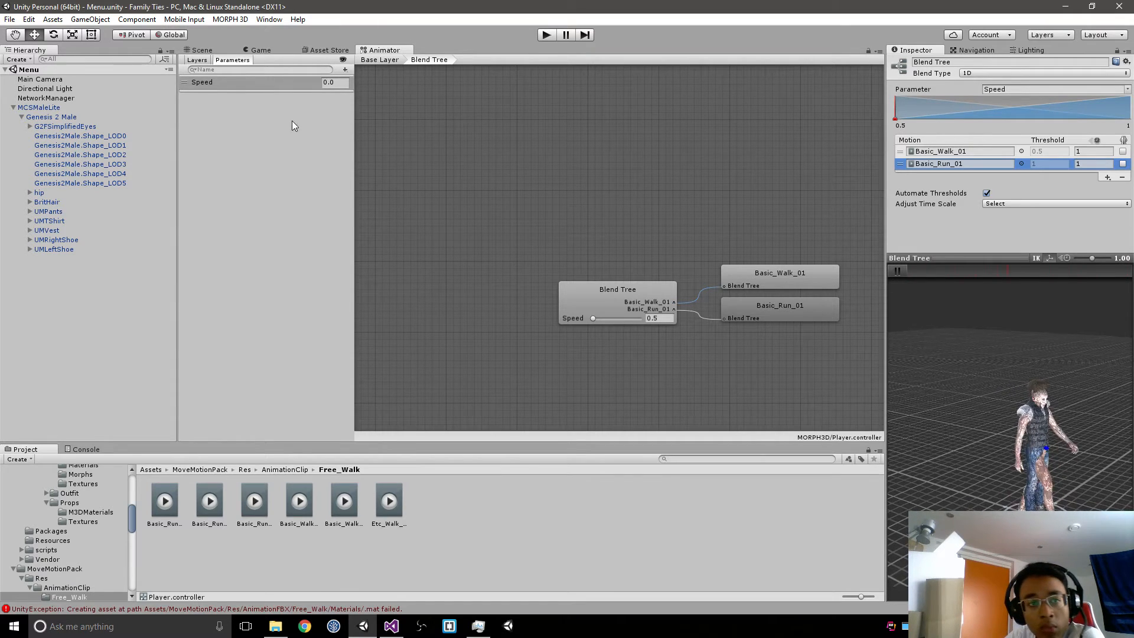
# Step: In the Base Layer, create transitions from Idle to Blend Tree and back, and place the Blend Tree state farther from Idle
pyautogui.click(658, 237)
pyautogui.click(367, 61)
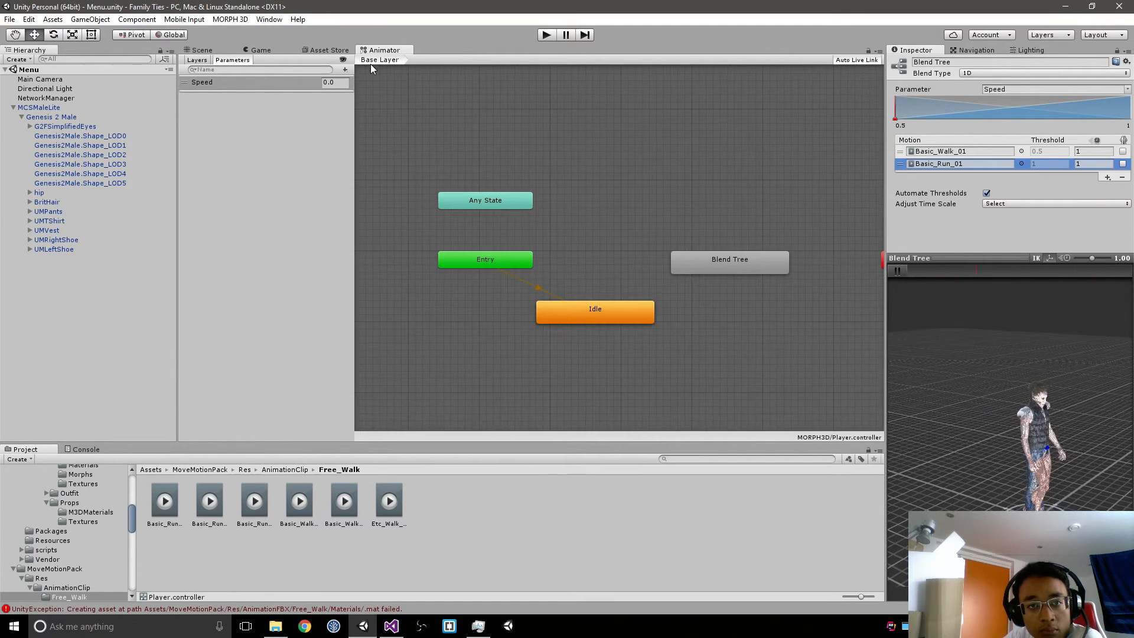
pyautogui.moveTo(697, 272); pyautogui.dragTo(697, 293)
pyautogui.rightClick(615, 304)
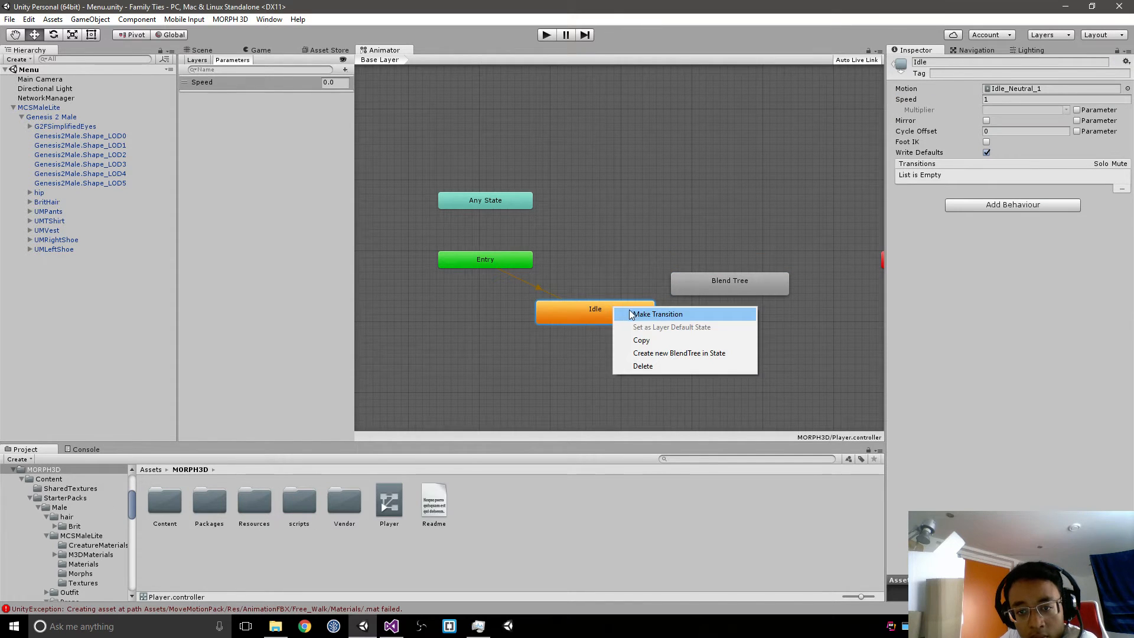
pyautogui.click(631, 313)
pyautogui.click(697, 289)
pyautogui.rightClick(706, 288)
pyautogui.click(733, 298)
pyautogui.click(653, 313)
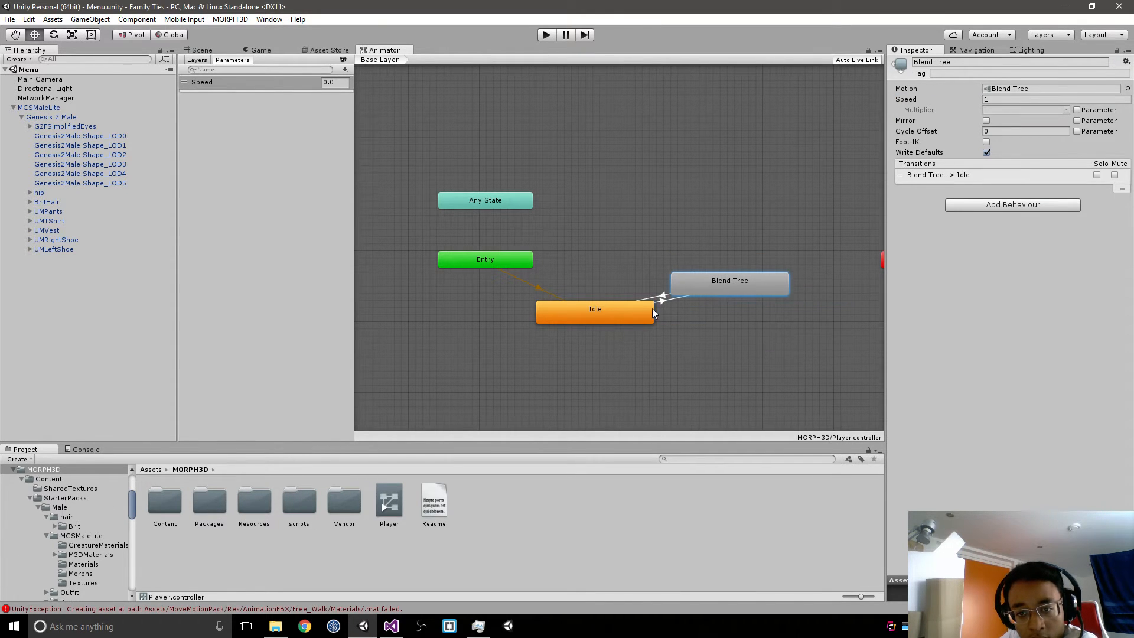
pyautogui.moveTo(762, 281); pyautogui.dragTo(812, 260)
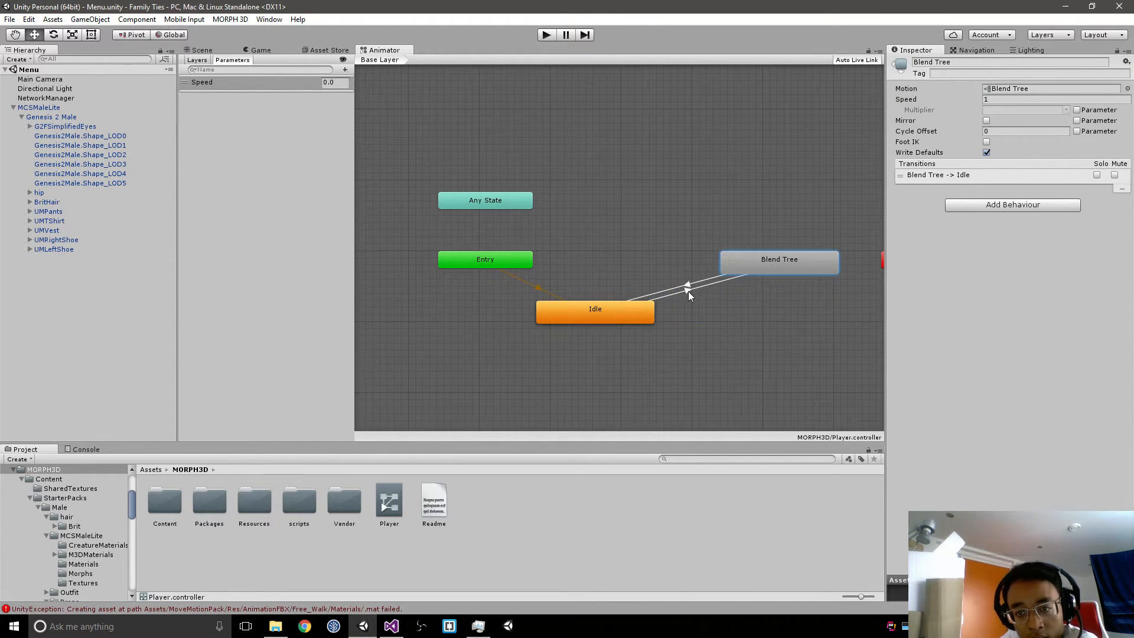
# Step: Add the condition Speed Greater 0 to the transition from Idle to Blend Tree
pyautogui.click(689, 291)
pyautogui.scroll(-2, 1051, 214)
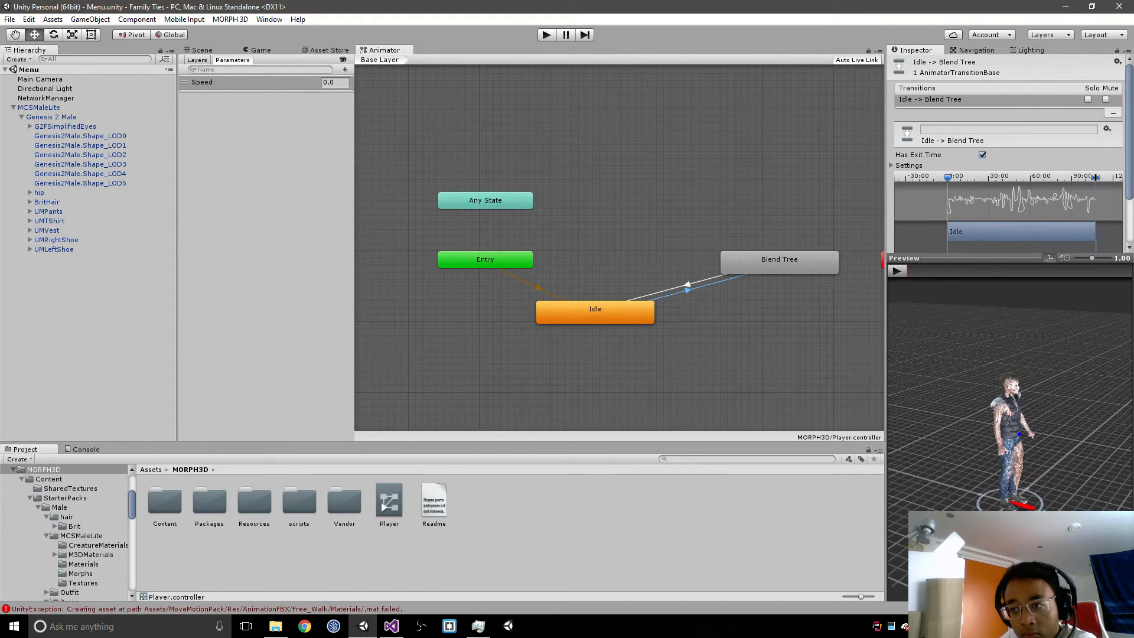
pyautogui.scroll(-3, 1046, 245)
pyautogui.click(1097, 241)
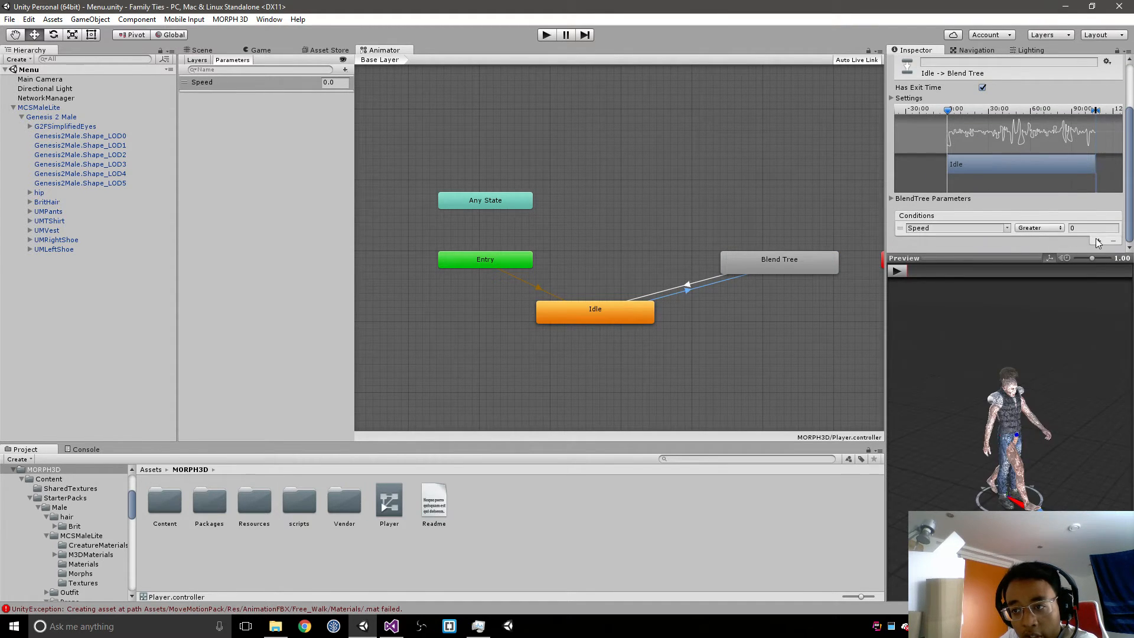
pyautogui.click(1098, 253)
pyautogui.click(905, 244)
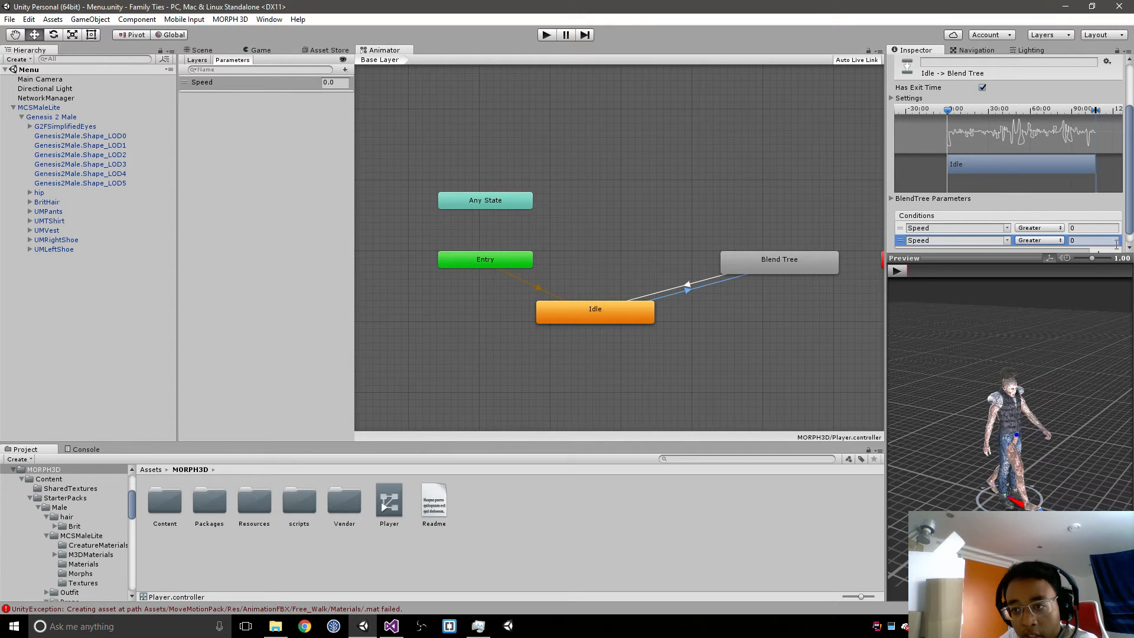
pyautogui.click(1114, 252)
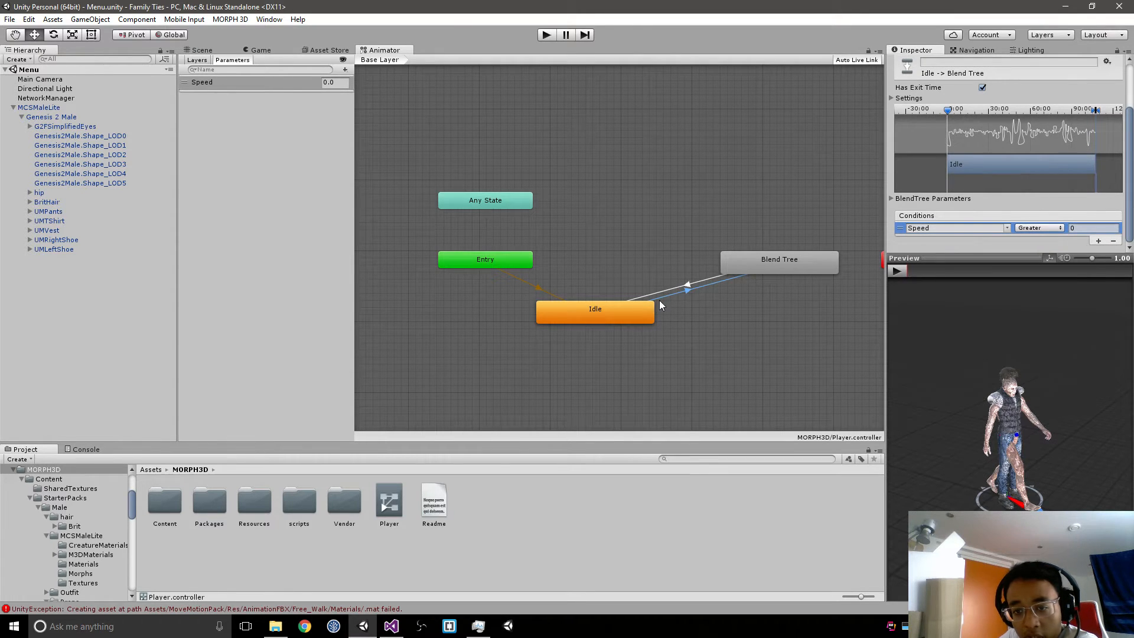
# Step: Add the condition Speed Less 0.1 to the transition from Blend Tree to Idle
pyautogui.click(663, 293)
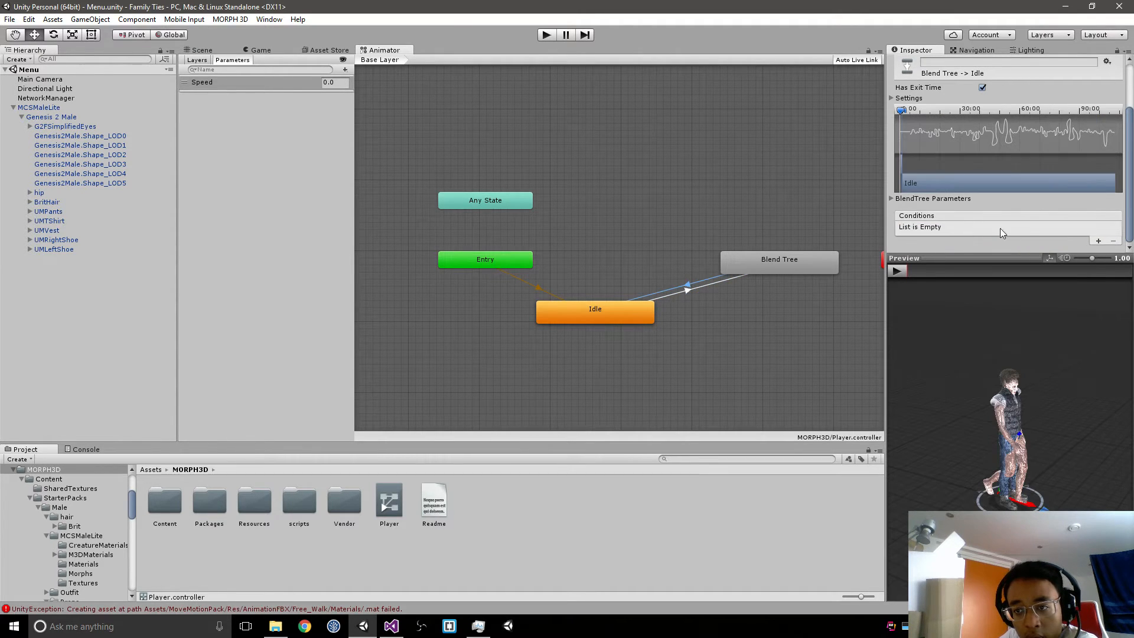
pyautogui.click(1097, 241)
pyautogui.click(1040, 228)
pyautogui.click(1051, 249)
pyautogui.click(1095, 228)
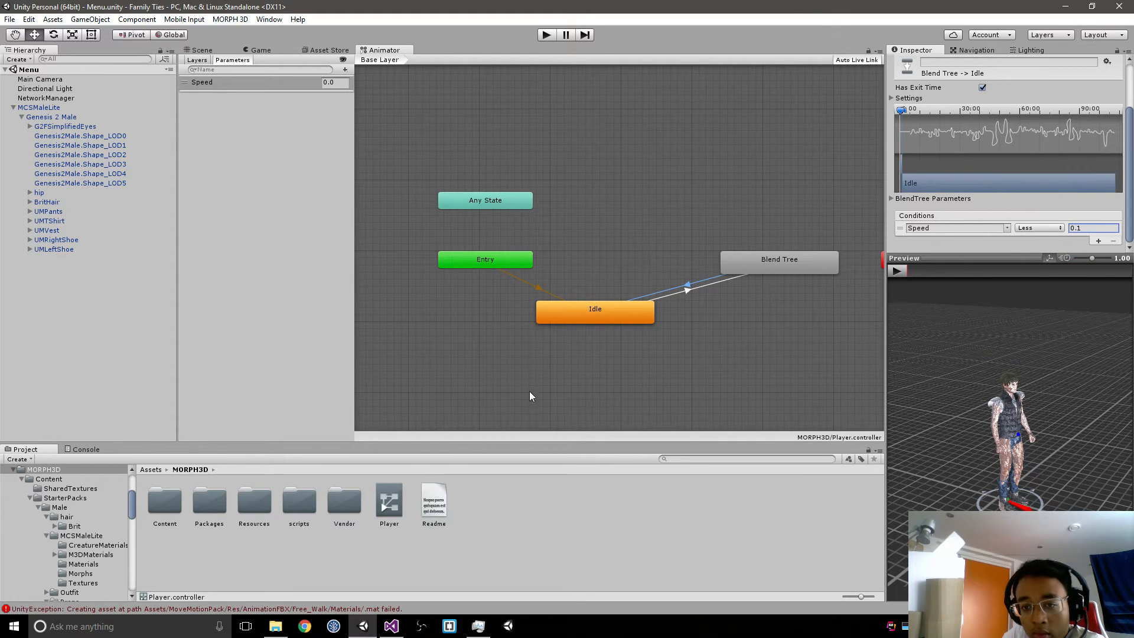
# Step: Set the Speed Greater condition's threshold to 0.1 on the transition from Idle to Blend Tree
pyautogui.click(686, 291)
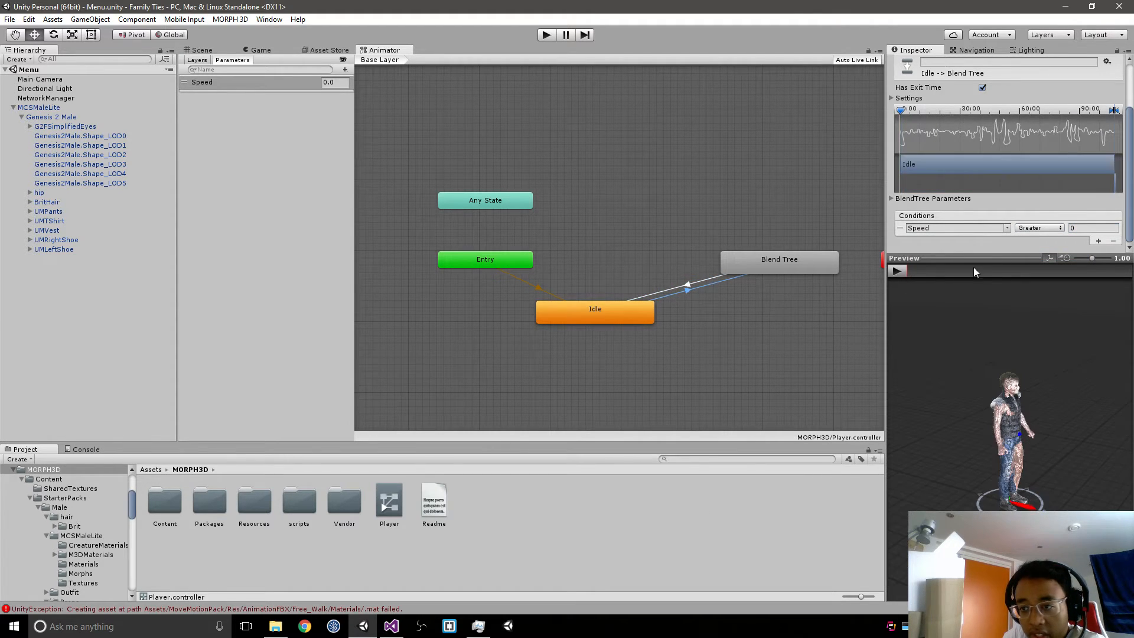
pyautogui.click(1081, 227)
pyautogui.write('0.1')
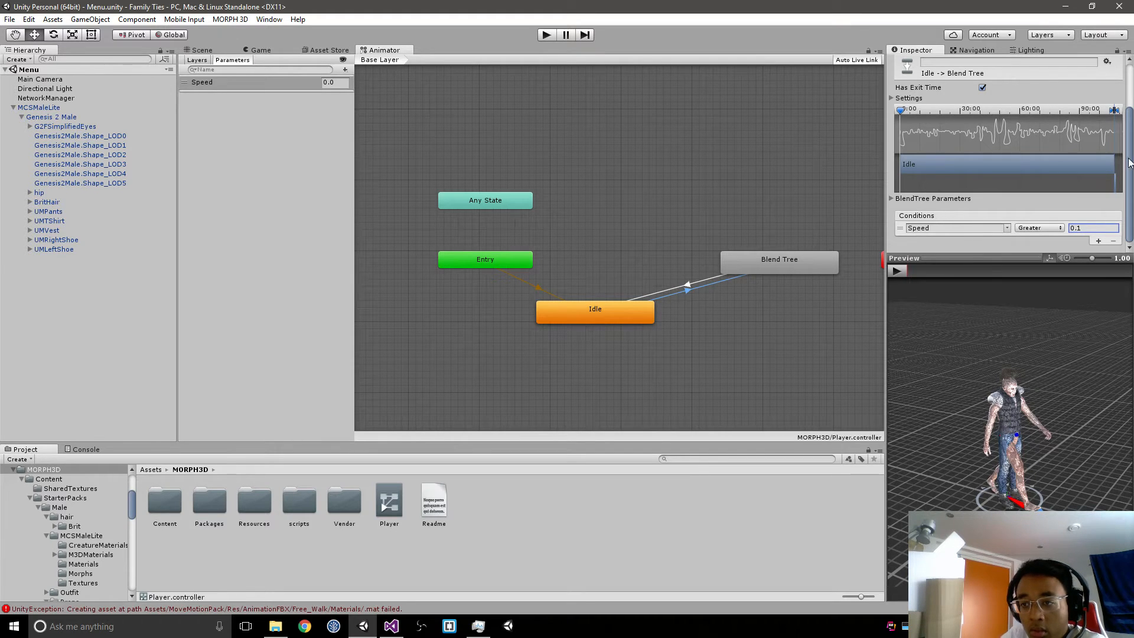
# Step: Reposition the Blend Tree state below and to the right of Idle in the state graph
pyautogui.click(600, 248)
pyautogui.moveTo(695, 225); pyautogui.dragTo(654, 242, button='middle')
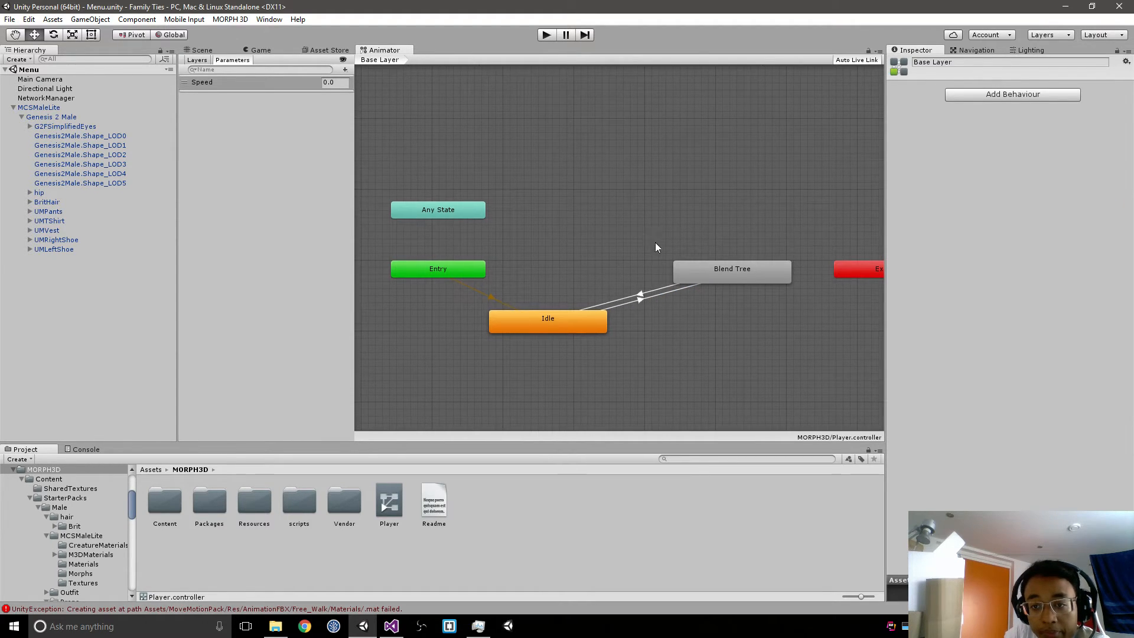
pyautogui.click(754, 271)
pyautogui.moveTo(754, 271); pyautogui.dragTo(737, 356)
pyautogui.click(730, 293)
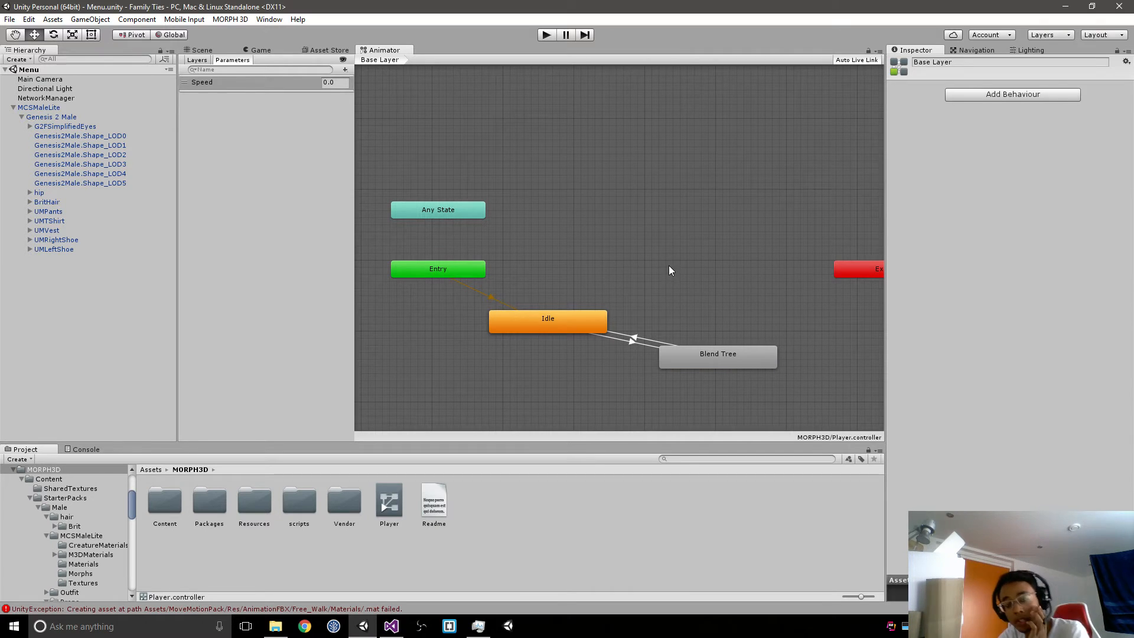
# Step: Clear the logged messages from the console and return to the project assets
pyautogui.click(39, 107)
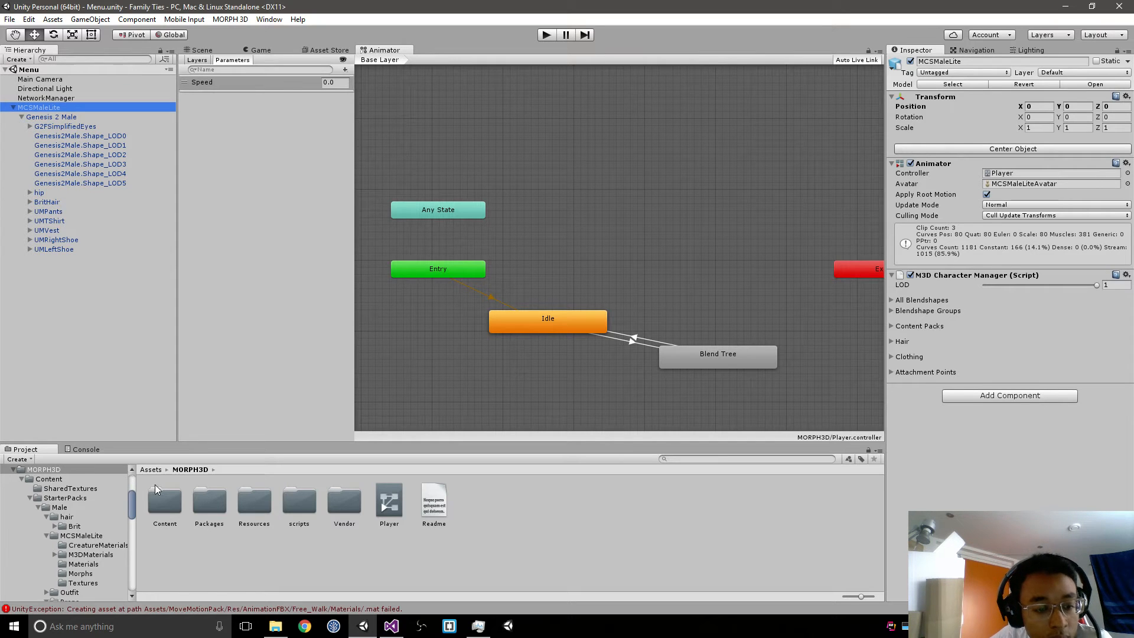
pyautogui.click(86, 449)
pyautogui.click(16, 460)
pyautogui.click(26, 449)
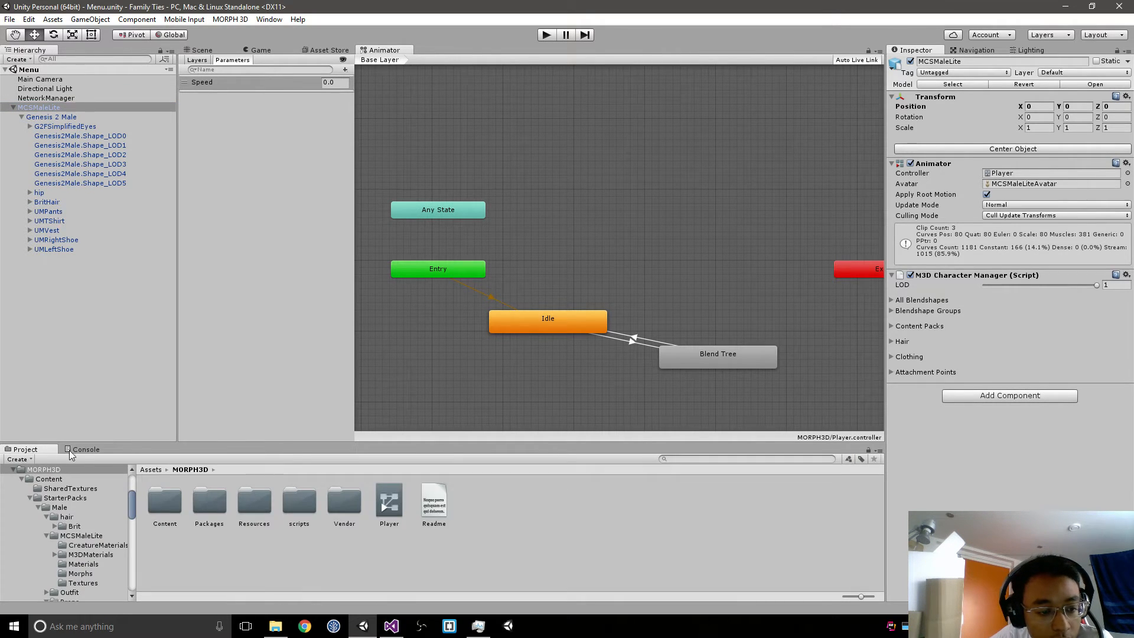
# Step: Add the Player prefab from the Prefabs folder to the Menu scene and frame it in the Scene view
pyautogui.click(151, 470)
pyautogui.doubleClick(524, 501)
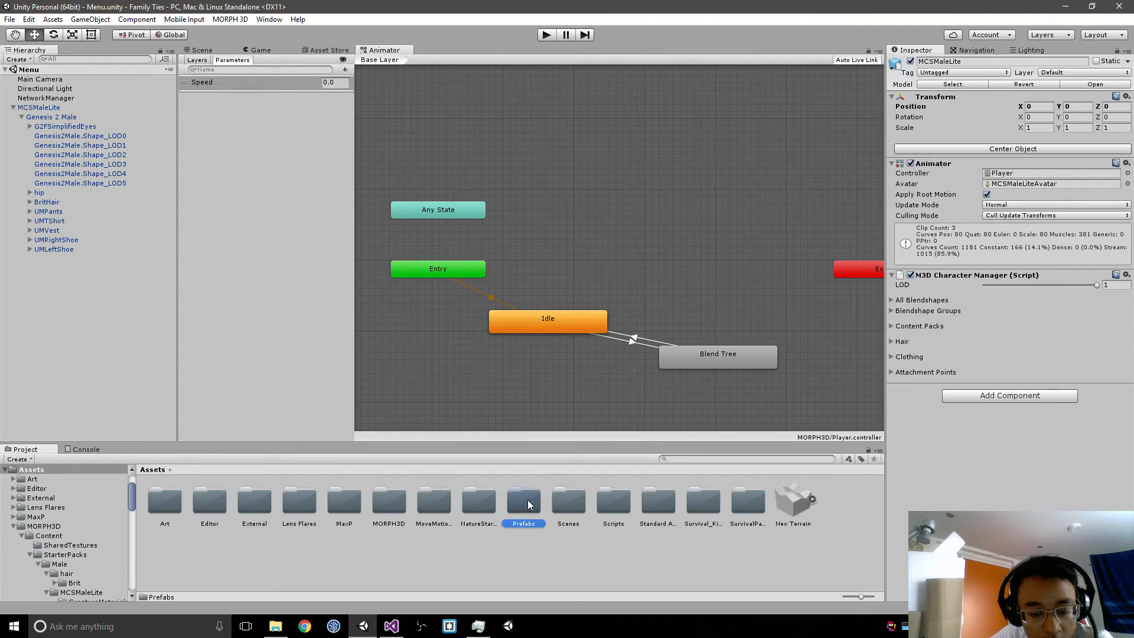
pyautogui.moveTo(264, 505); pyautogui.dragTo(12, 255)
pyautogui.doubleClick(18, 258)
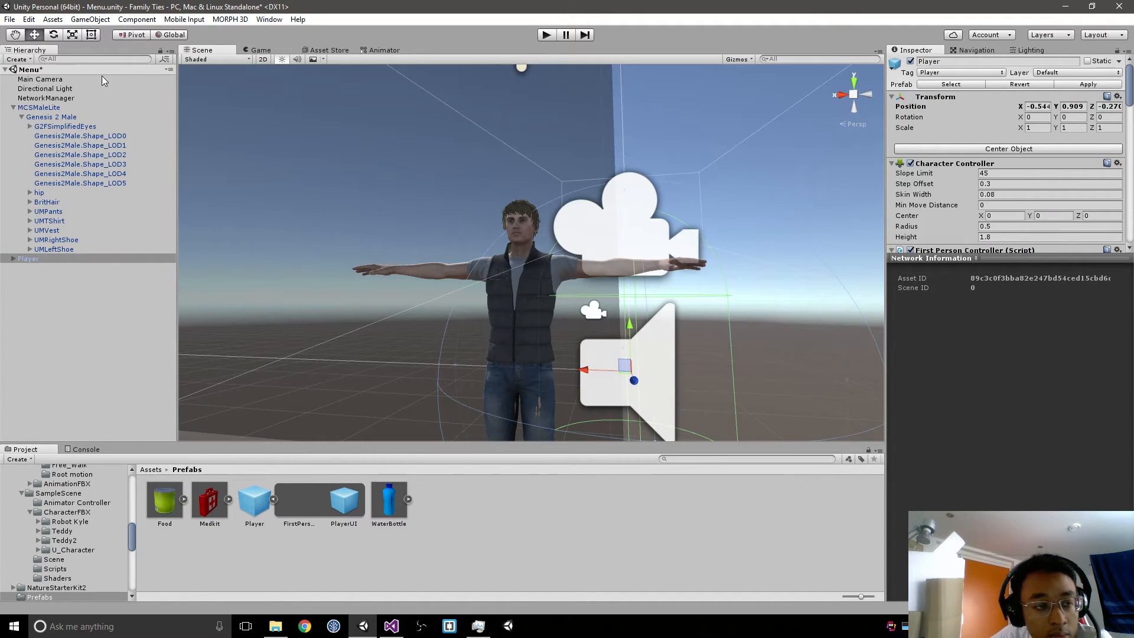
# Step: Make MCSMaleLite a child of Player and collapse its hierarchy
pyautogui.moveTo(51, 109); pyautogui.dragTo(27, 258)
pyautogui.click(21, 136)
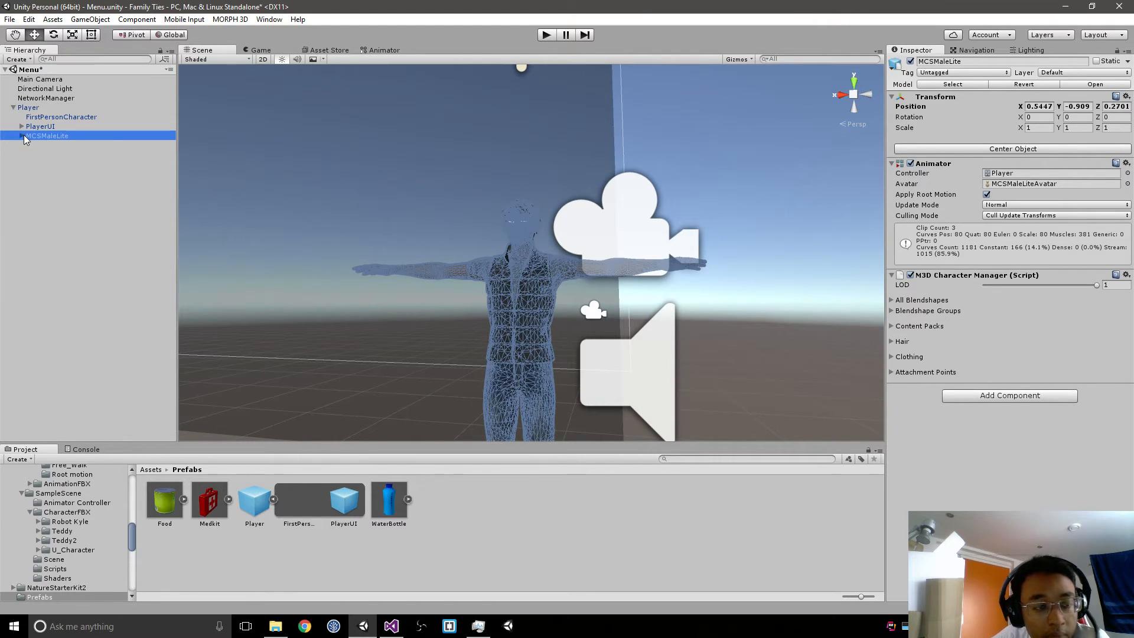
pyautogui.click(33, 108)
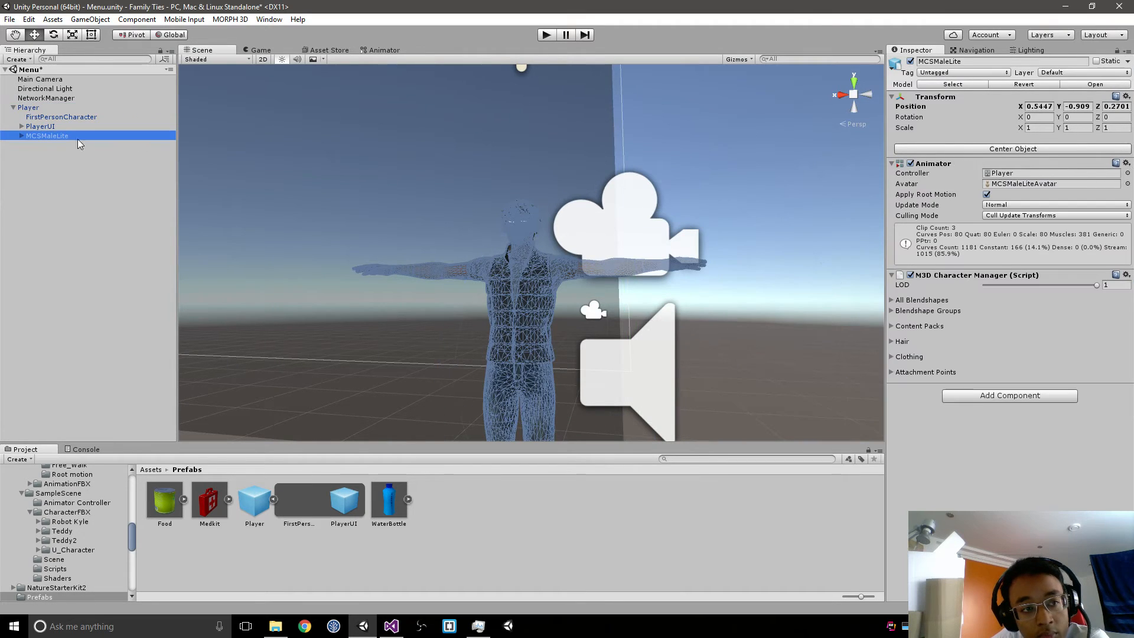
pyautogui.click(34, 136)
# Step: Set MCSMaleLite's local position to 0, 0, 0
pyautogui.click(1083, 152)
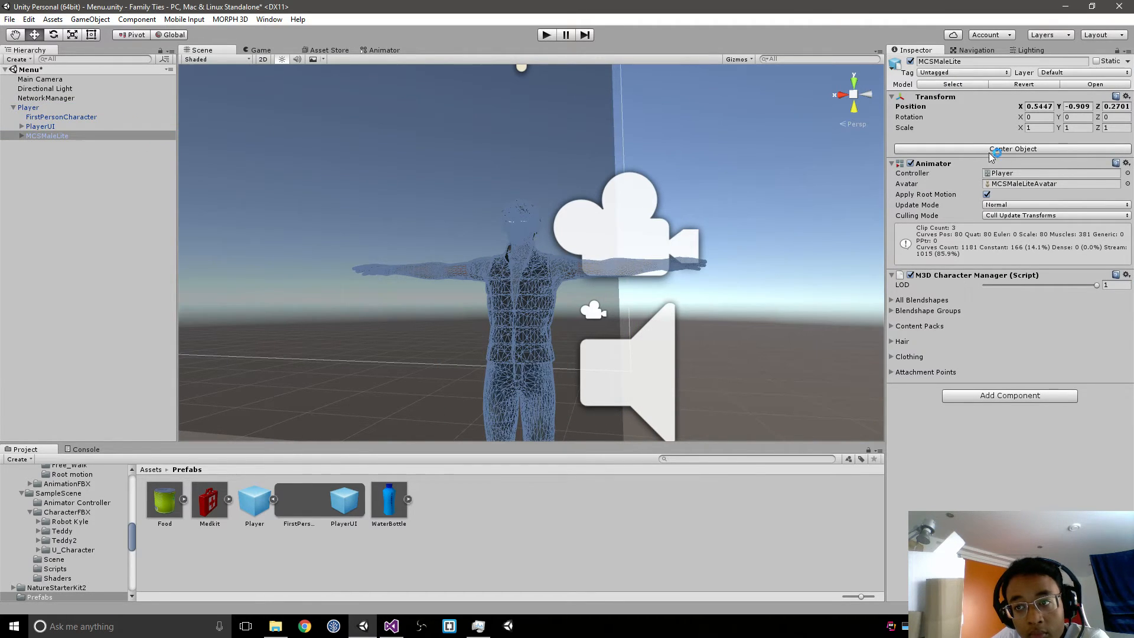
pyautogui.click(1039, 106)
pyautogui.write('0')
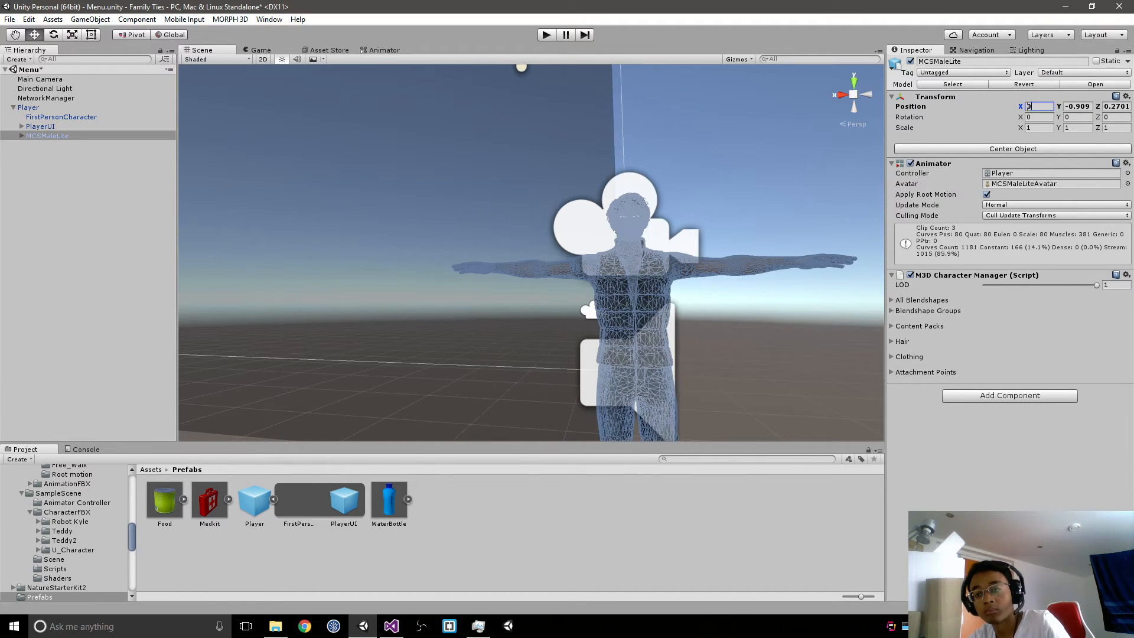
pyautogui.press('Tab')
pyautogui.write('0')
pyautogui.press('Tab')
pyautogui.write('0')
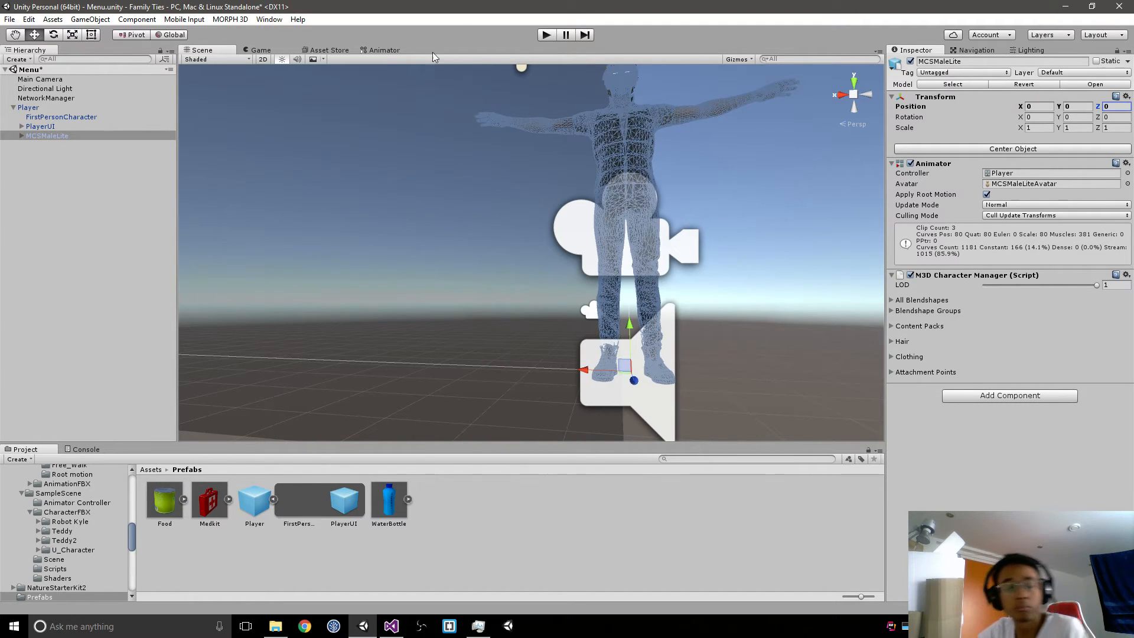
# Step: Try a Y position of -0.5 for MCSMaleLite and compare it with Player's Character Controller capsule
pyautogui.click(32, 108)
pyautogui.scroll(-4, 654, 203)
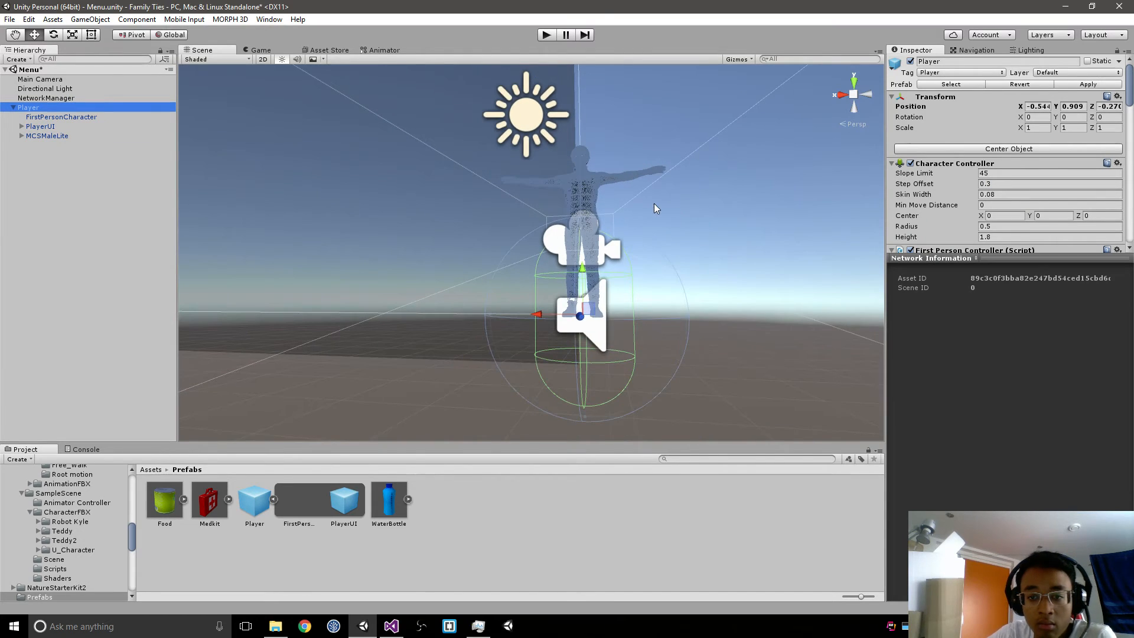
pyautogui.click(47, 136)
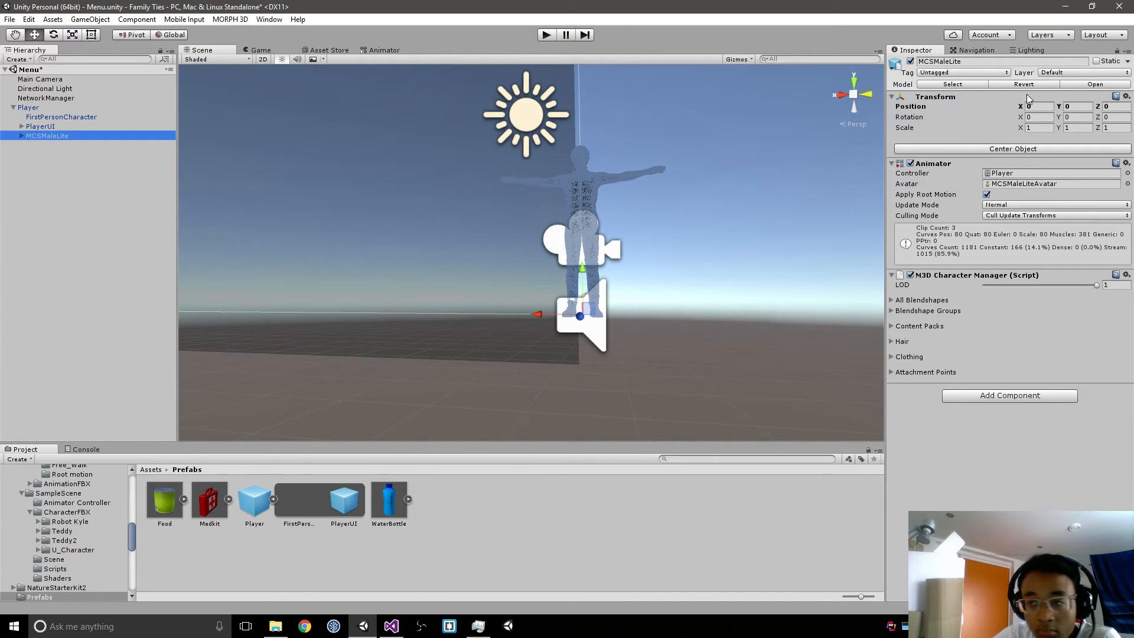
pyautogui.click(1071, 106)
pyautogui.write('0.5')
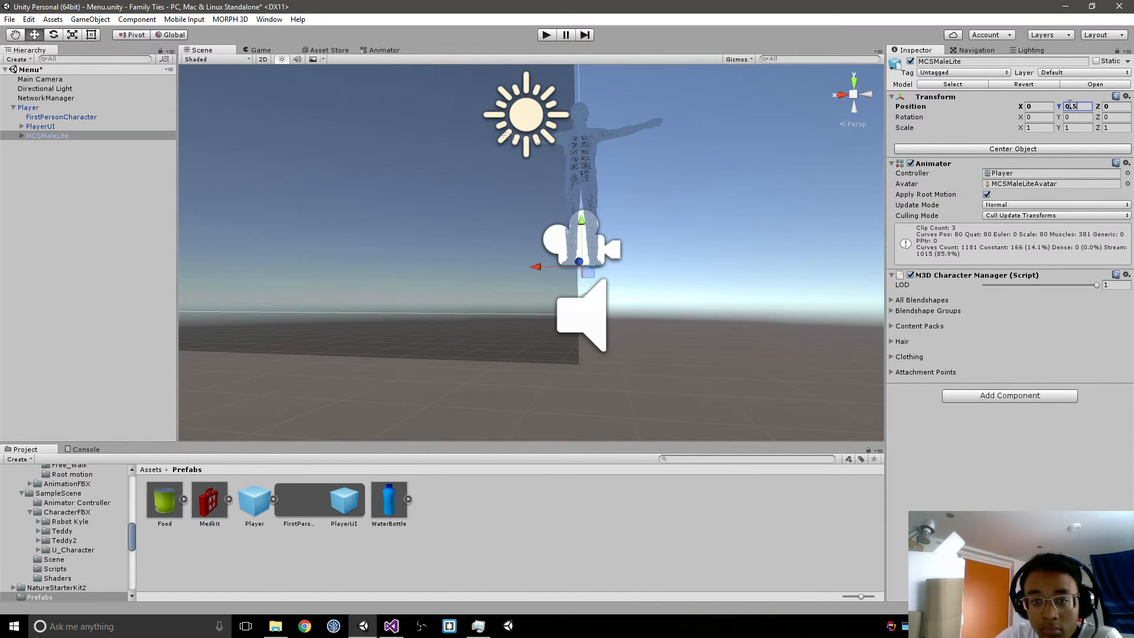
pyautogui.write('-')
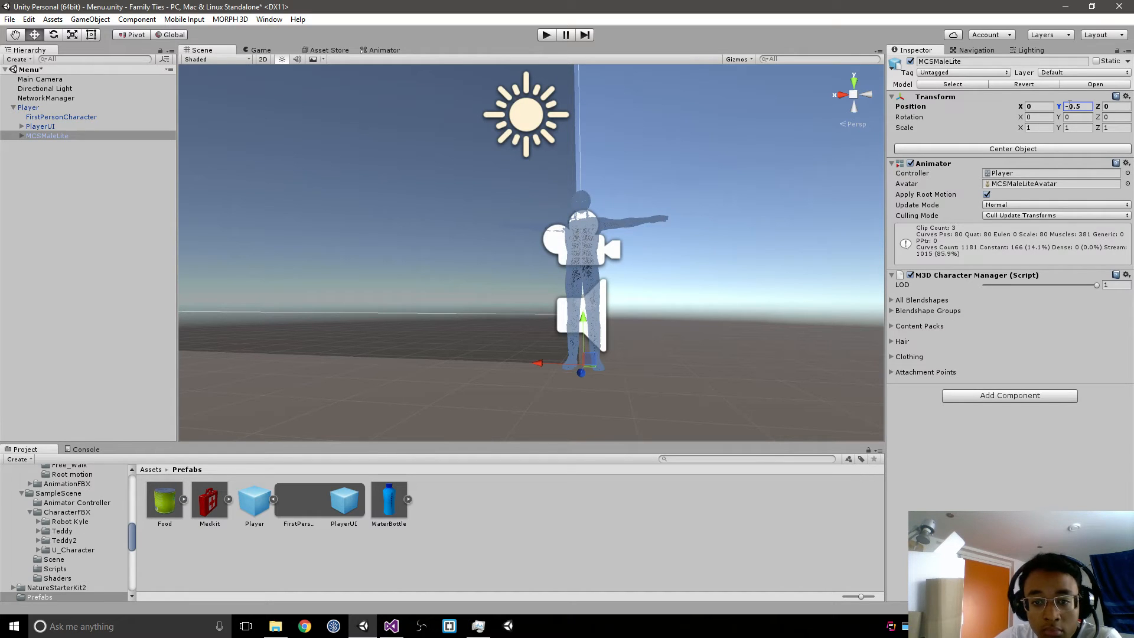
pyautogui.click(33, 110)
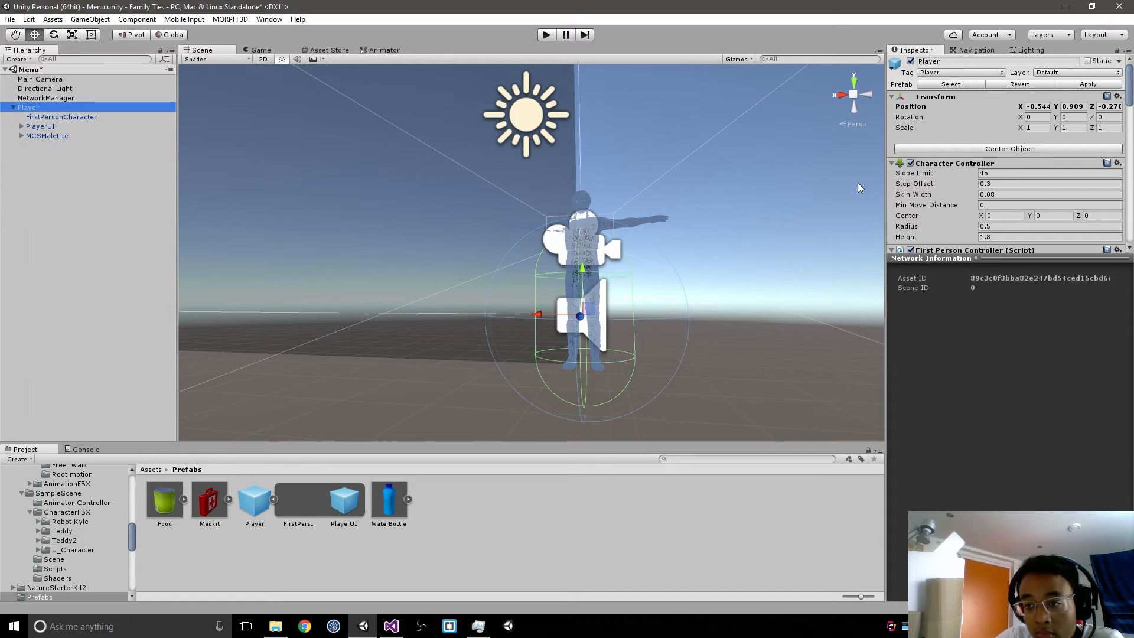
pyautogui.click(993, 254)
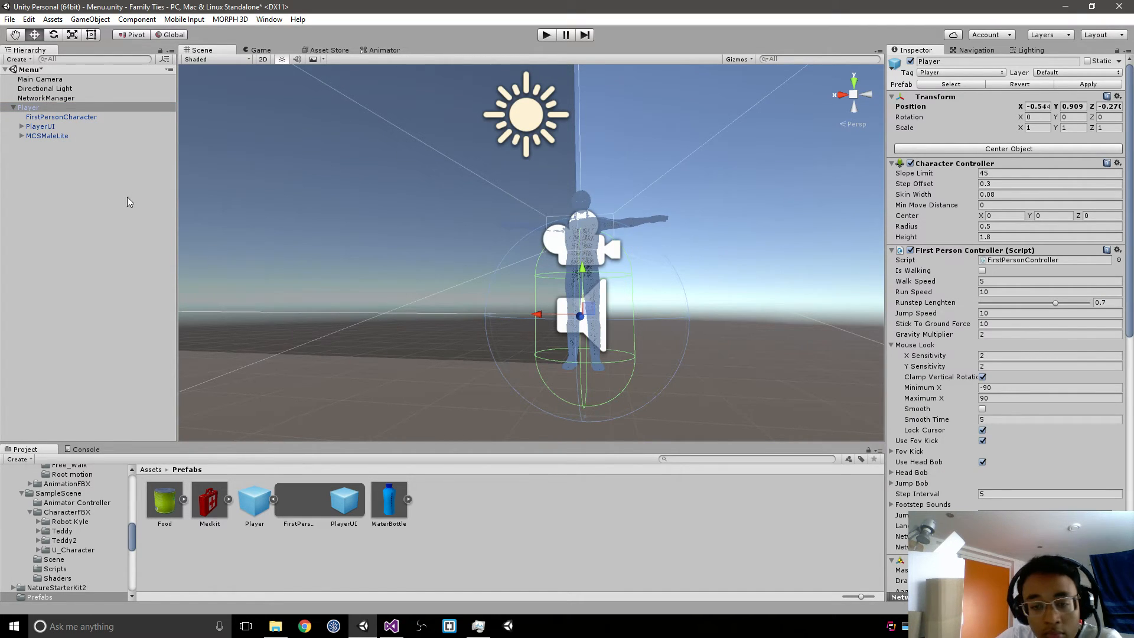
# Step: Try a Y position of -1 for MCSMaleLite and check it against Player's capsule
pyautogui.click(37, 136)
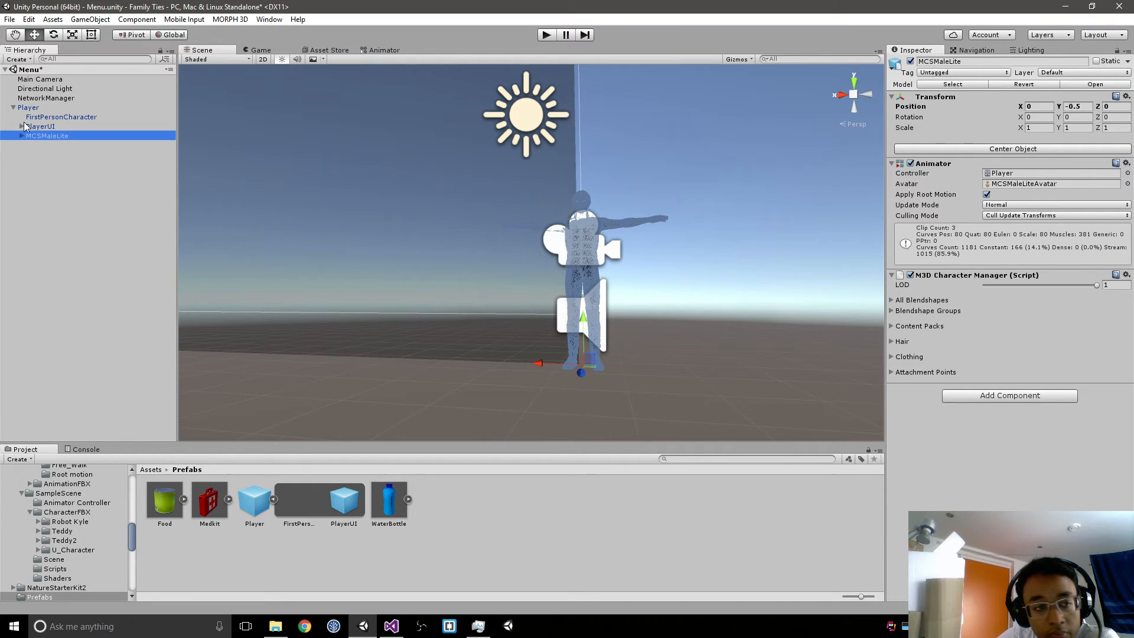
pyautogui.click(1069, 106)
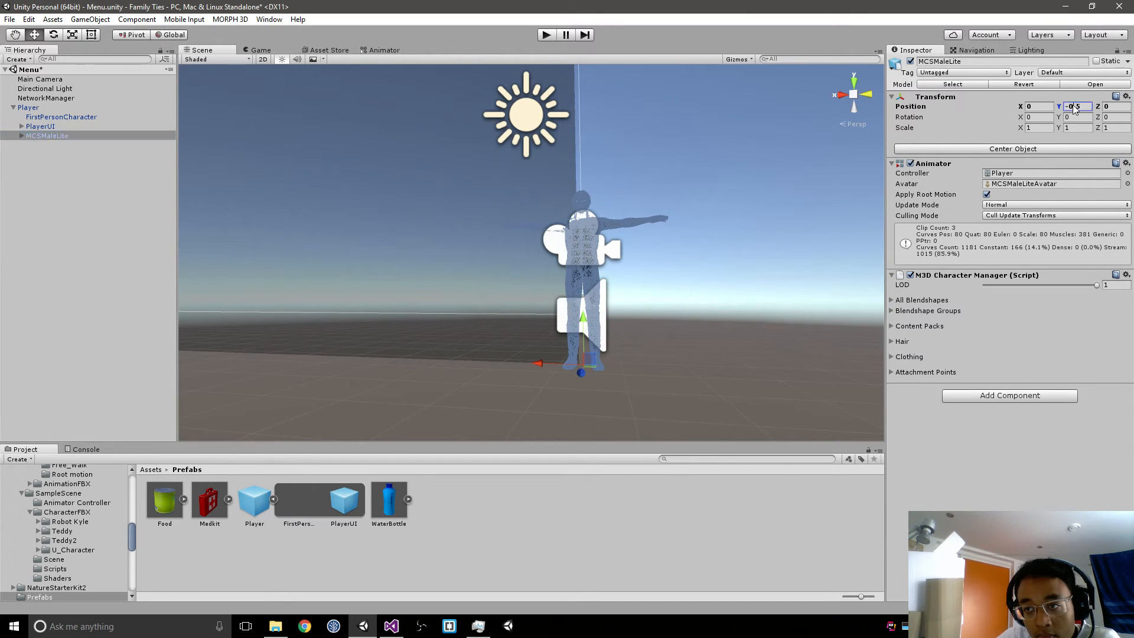
pyautogui.write('-1')
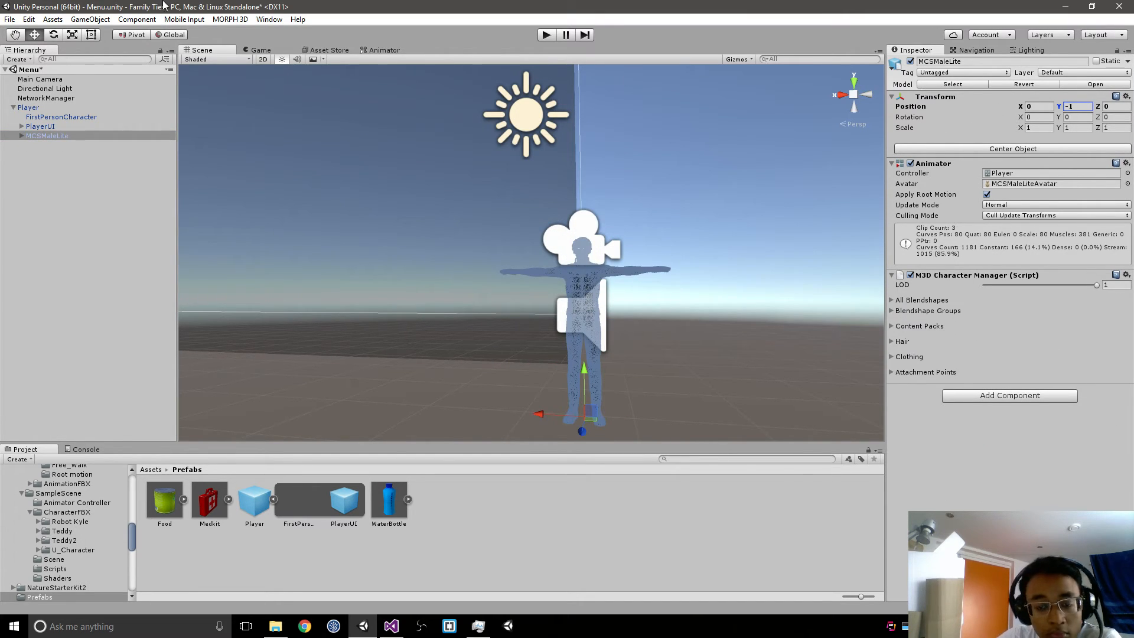
pyautogui.click(35, 109)
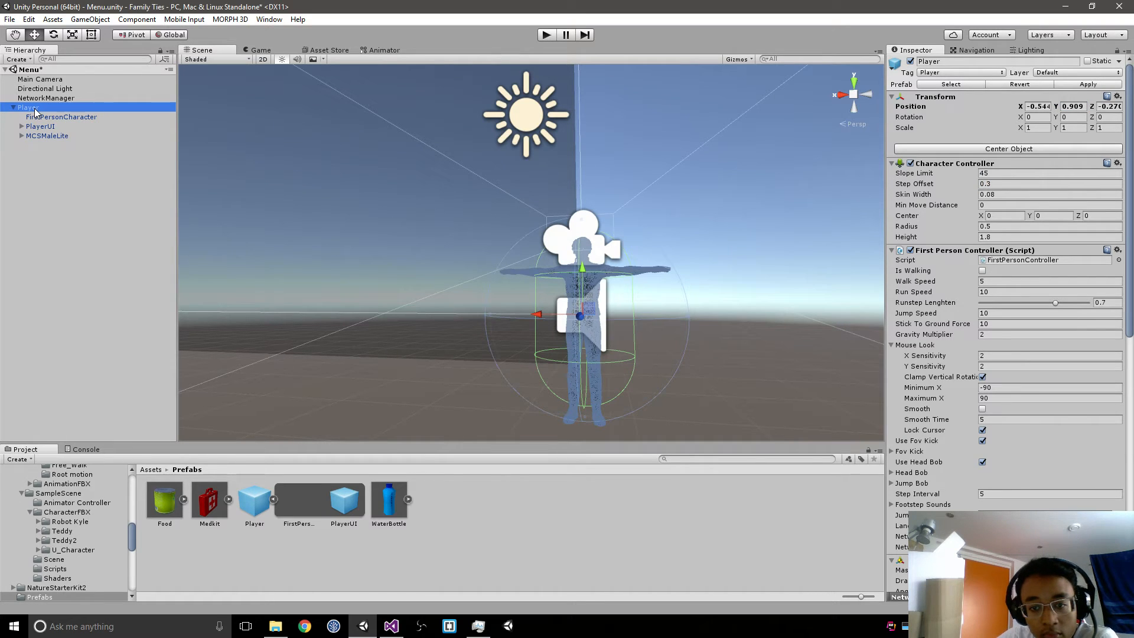
# Step: Set MCSMaleLite's Y position to -0.8 and check its alignment with Player's capsule
pyautogui.click(62, 136)
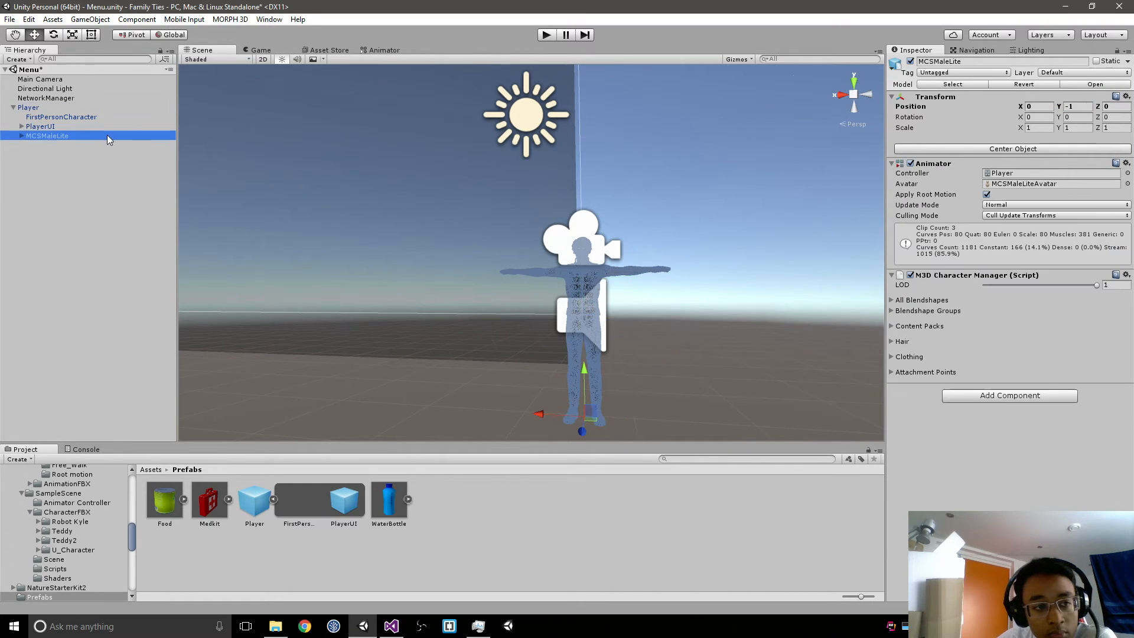
pyautogui.click(1066, 106)
pyautogui.write('-0.8')
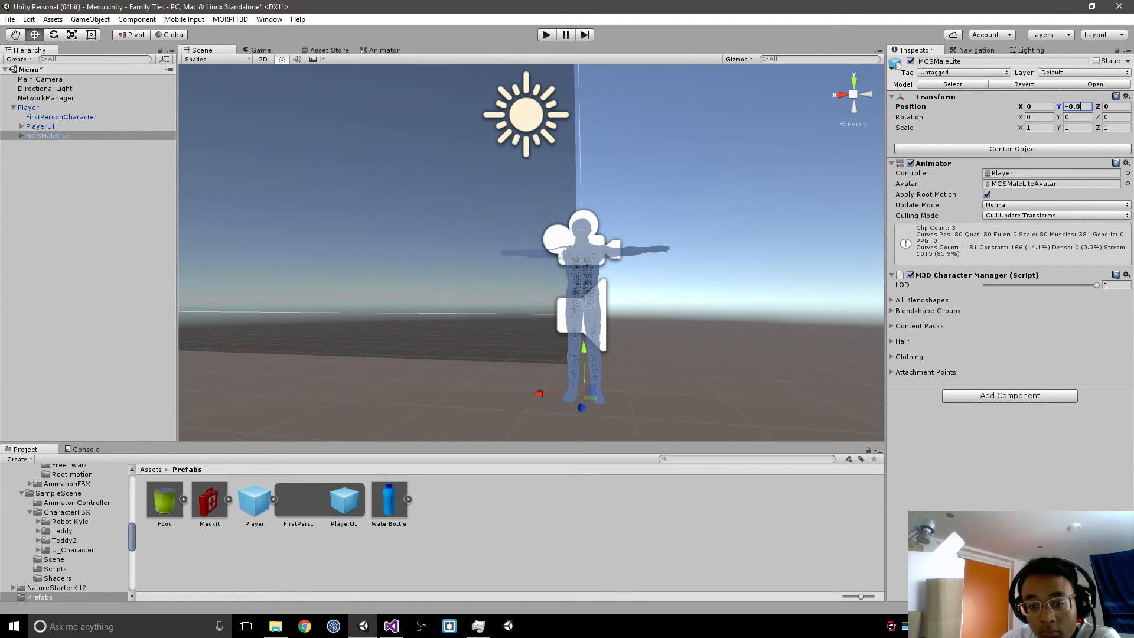
pyautogui.click(41, 109)
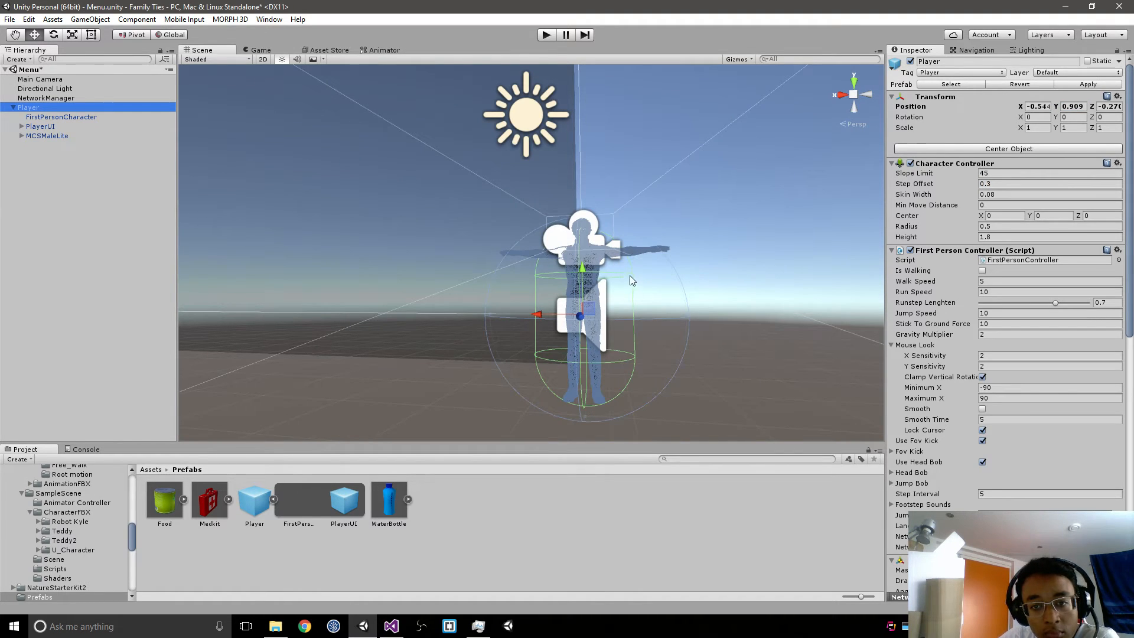
pyautogui.moveTo(630, 275); pyautogui.dragTo(633, 239, button='middle')
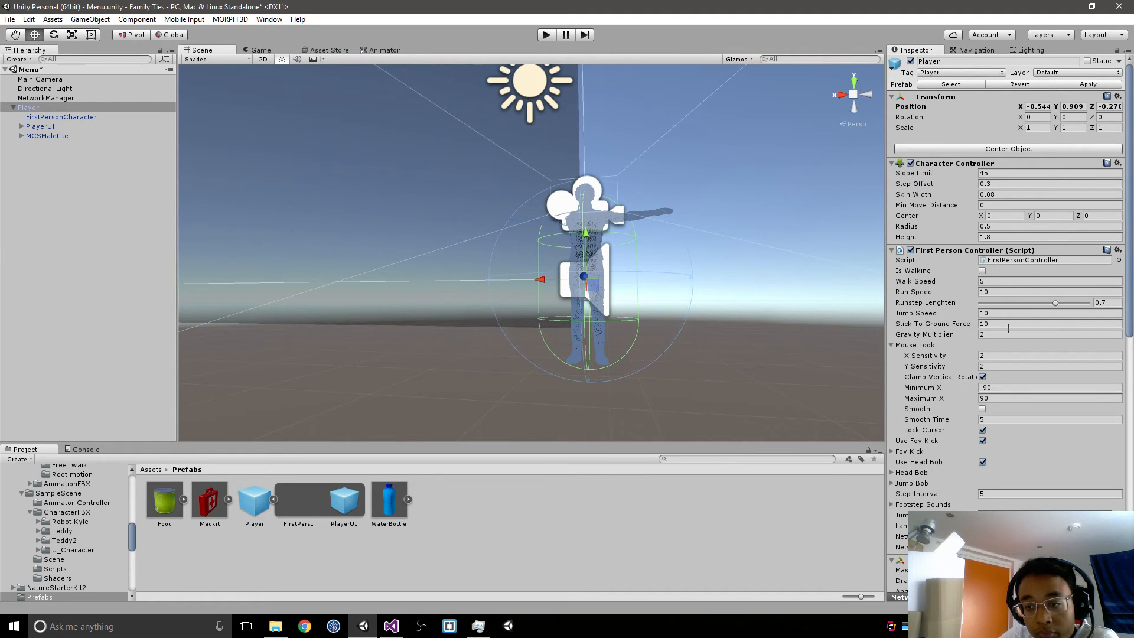
# Step: Add a NetworkAnimator component to Player
pyautogui.scroll(-10, 1009, 329)
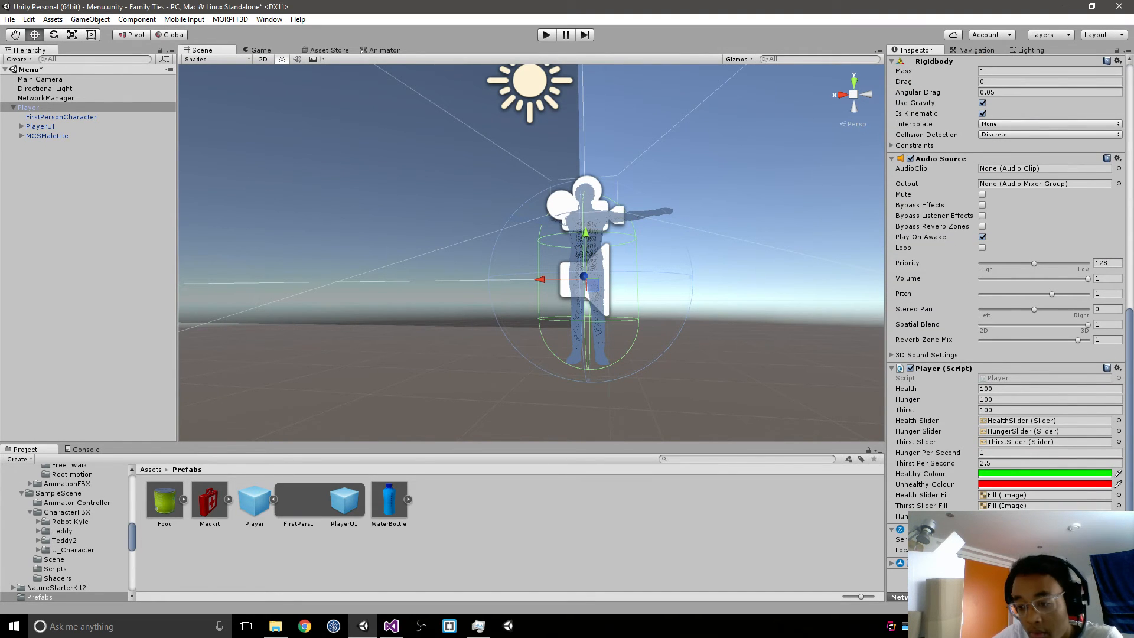
pyautogui.click(1006, 580)
pyautogui.click(1006, 581)
pyautogui.click(1005, 581)
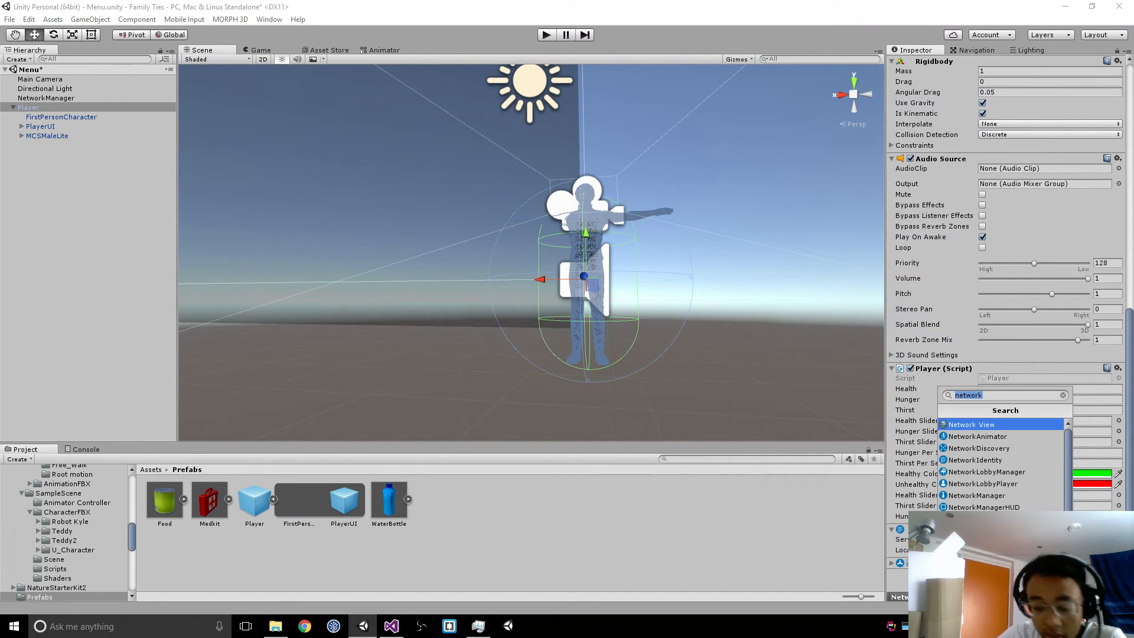
pyautogui.write('netw')
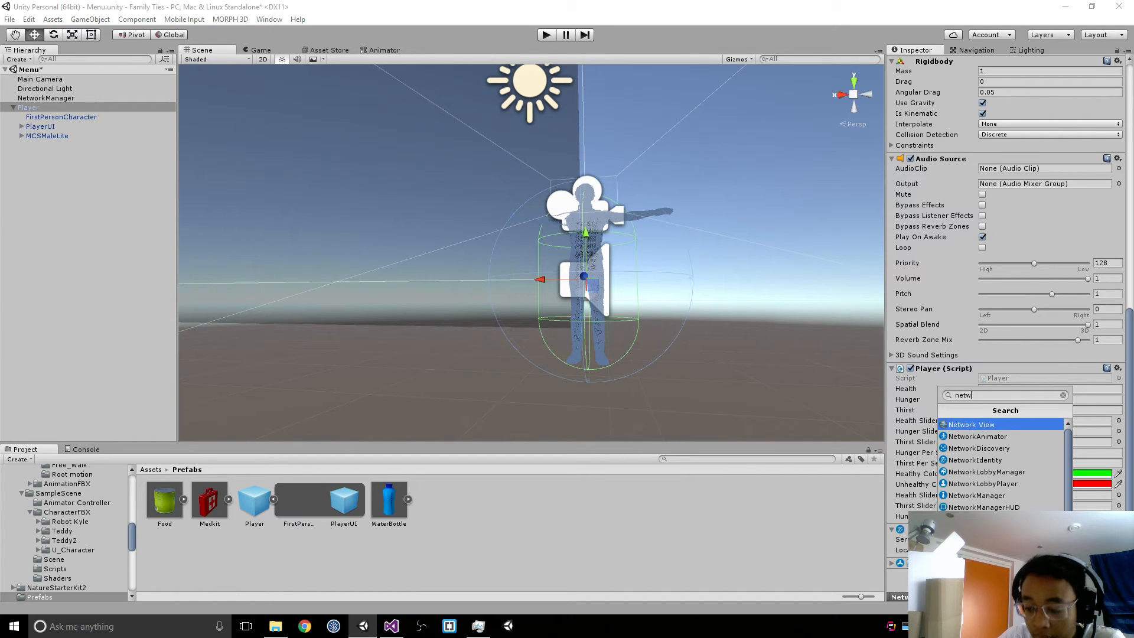
pyautogui.press('Return')
pyautogui.scroll(-3, 1004, 295)
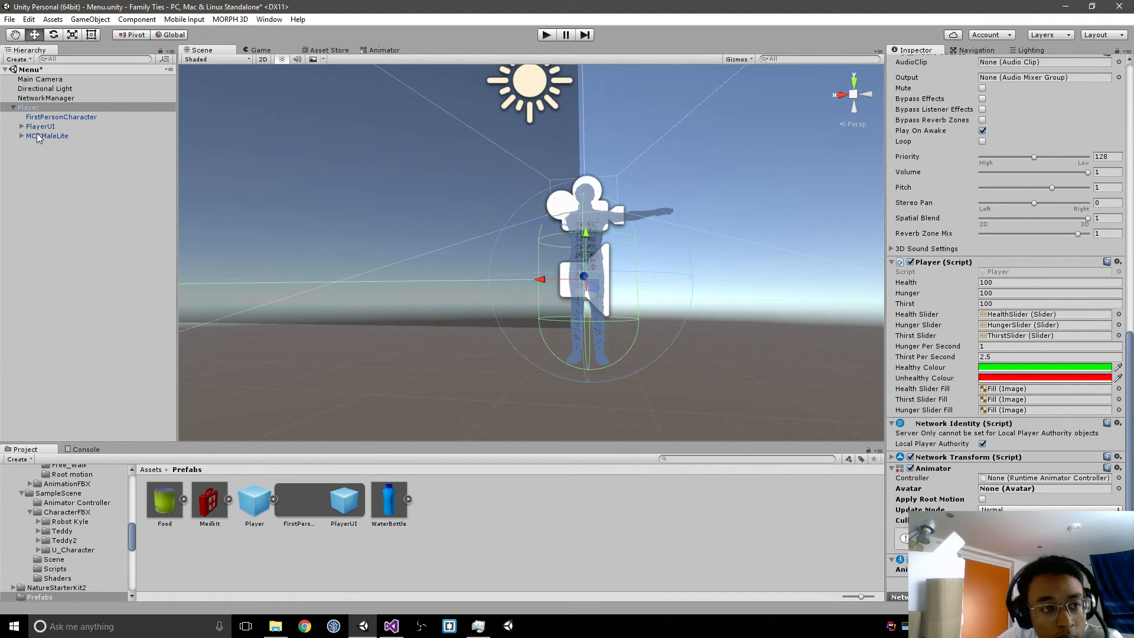
# Step: Assign MCSMaleLite as the Animator of Player's NetworkAnimator component
pyautogui.click(102, 137)
pyautogui.moveTo(101, 138); pyautogui.dragTo(1018, 561)
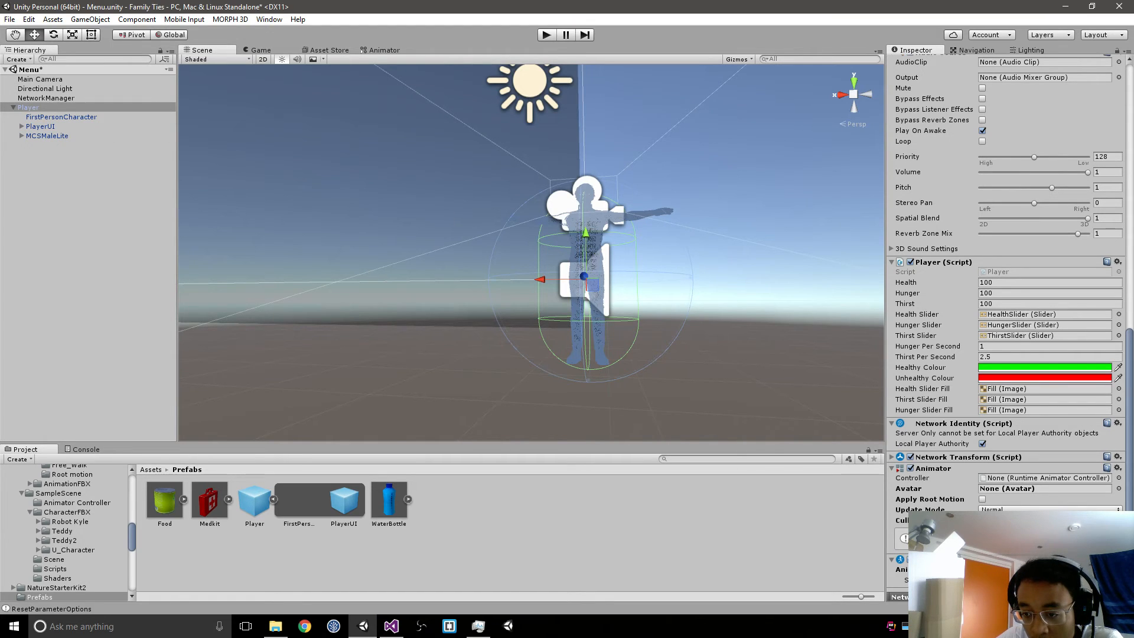
pyautogui.scroll(-1, 1007, 319)
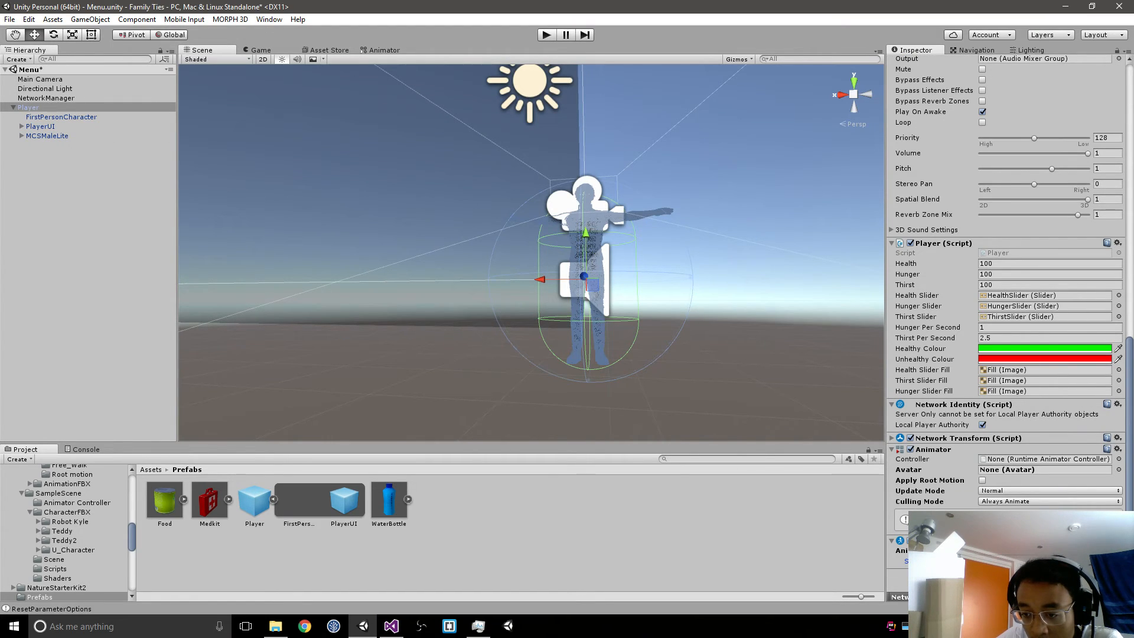
# Step: Try to remove the unassigned Animator component from Player
pyautogui.click(1117, 449)
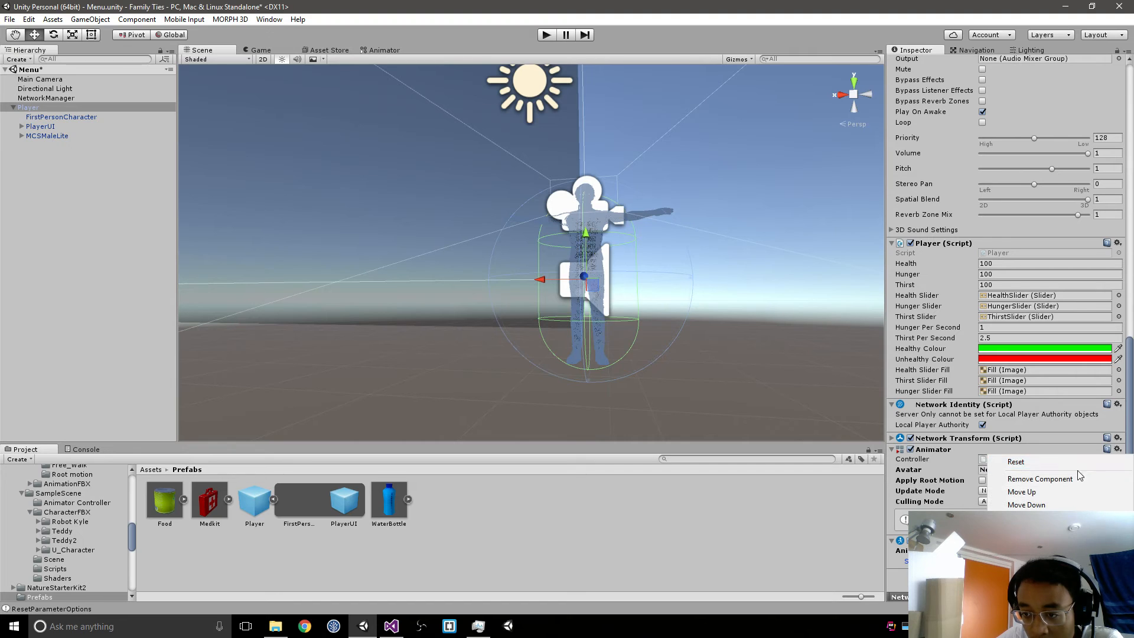
pyautogui.click(1072, 482)
pyautogui.click(652, 337)
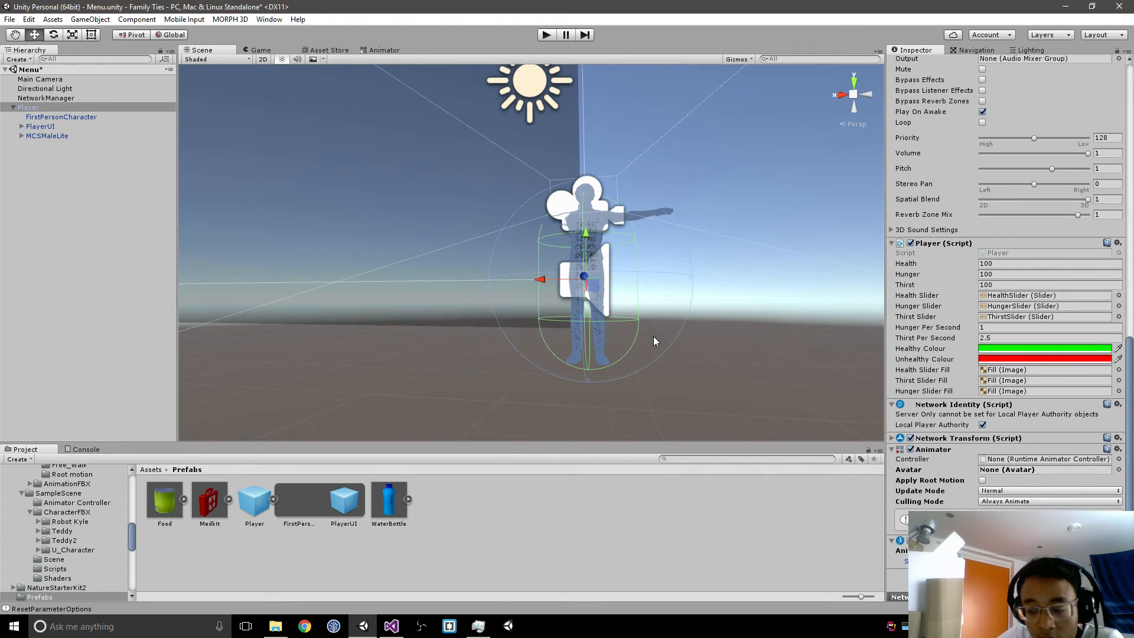
# Step: Examine MCSMaleLite's child objects and locate the controller and avatar assets its Animator uses in the project
pyautogui.click(37, 136)
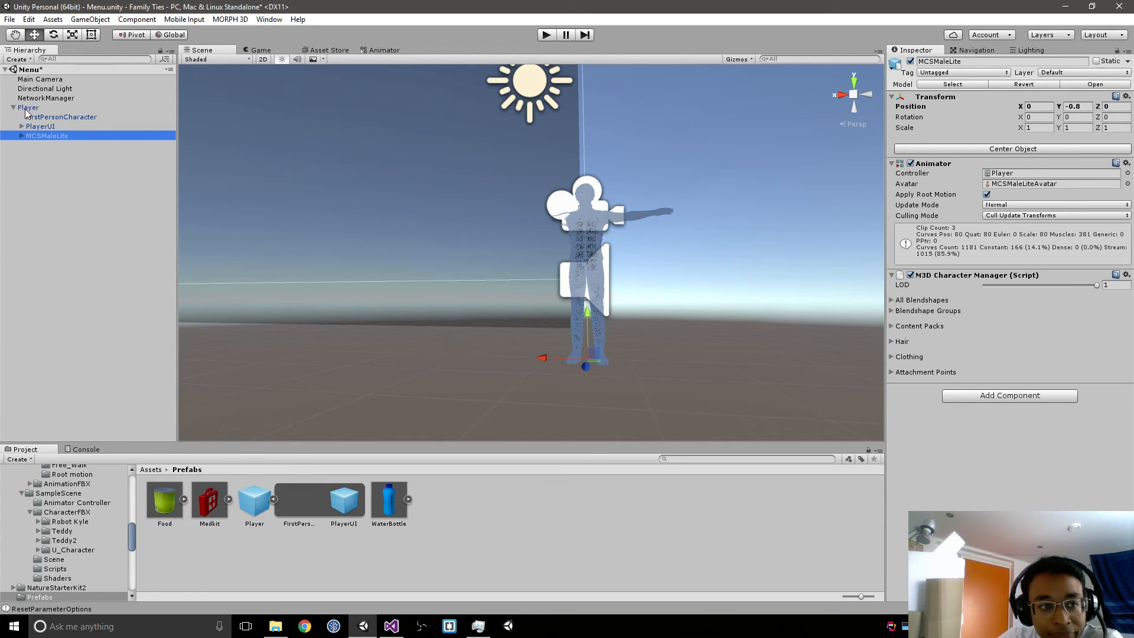
pyautogui.click(22, 136)
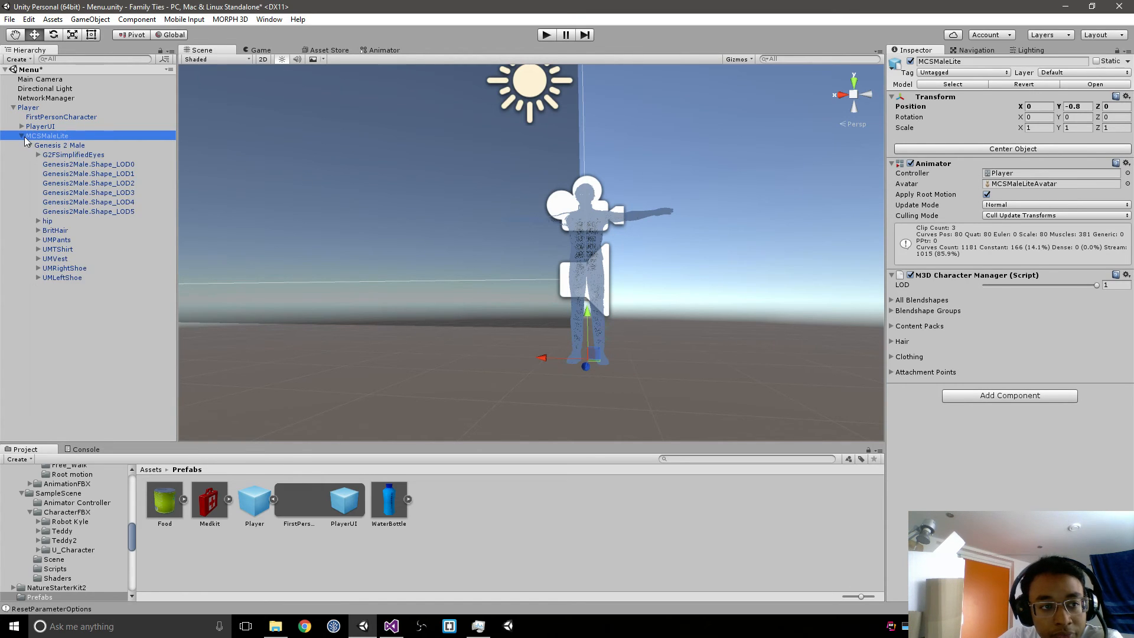
pyautogui.click(21, 136)
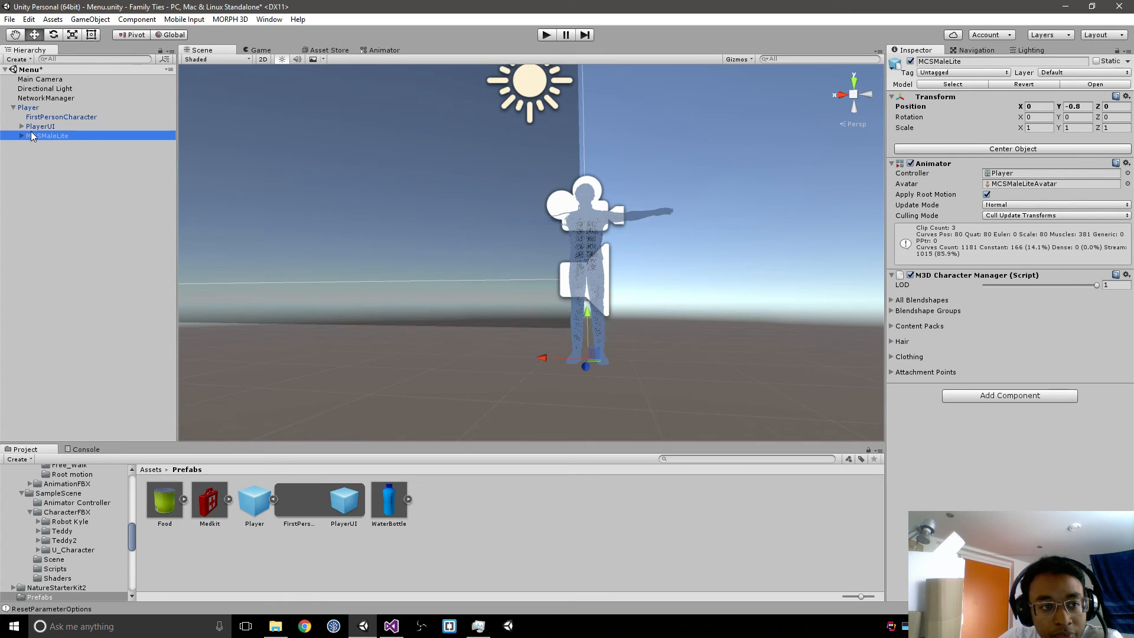
pyautogui.click(1004, 184)
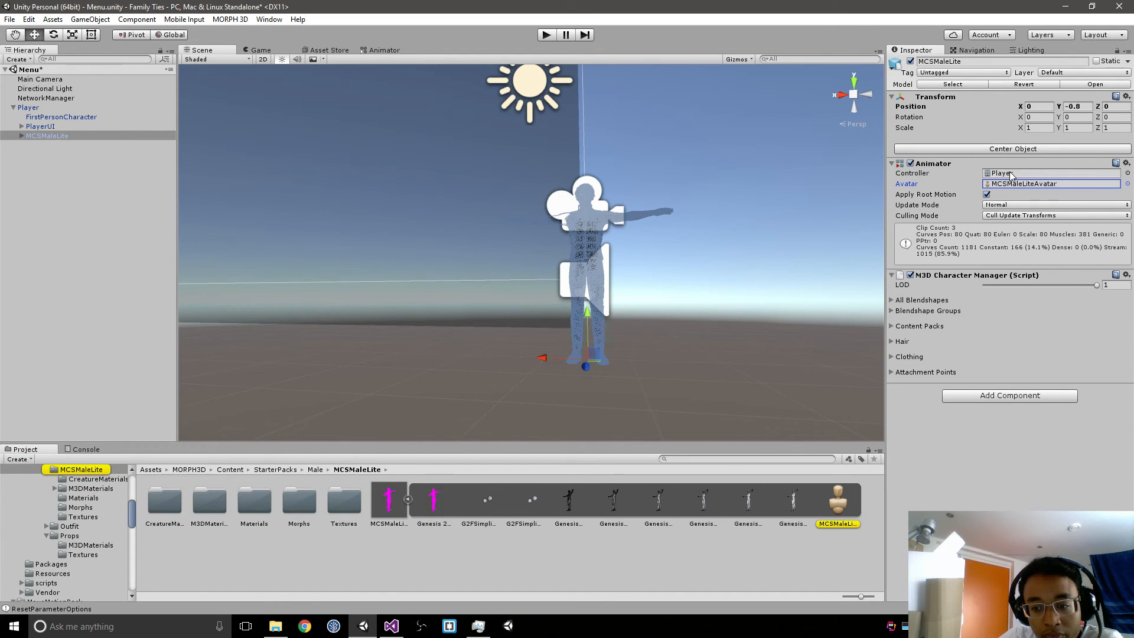
pyautogui.click(1010, 173)
pyautogui.click(1005, 186)
pyautogui.click(1007, 175)
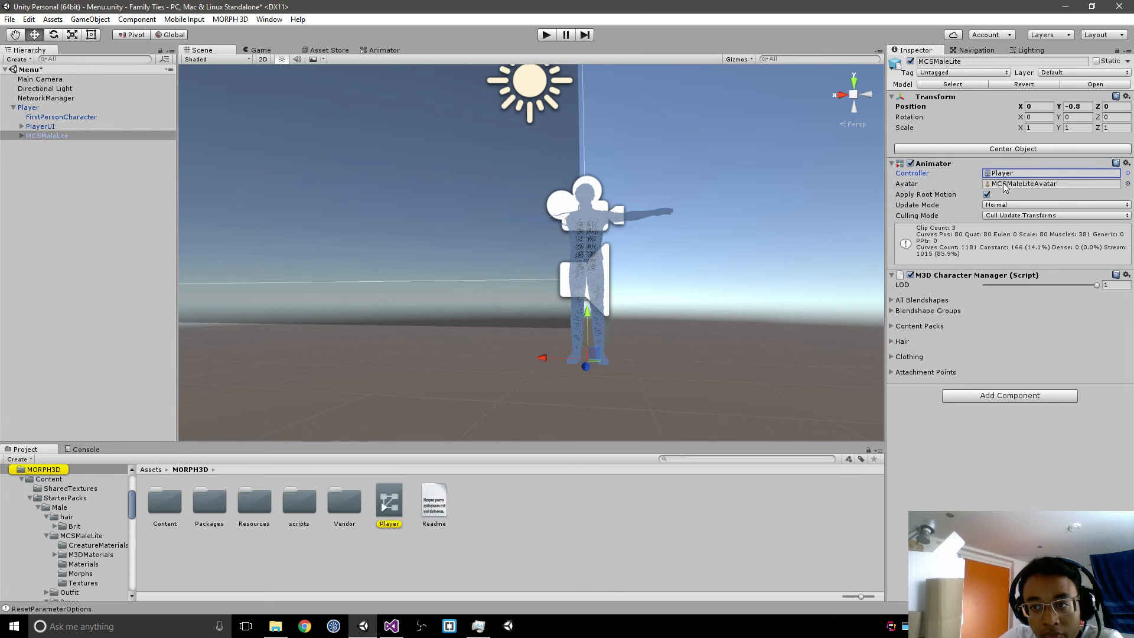
pyautogui.click(1004, 183)
pyautogui.click(1007, 175)
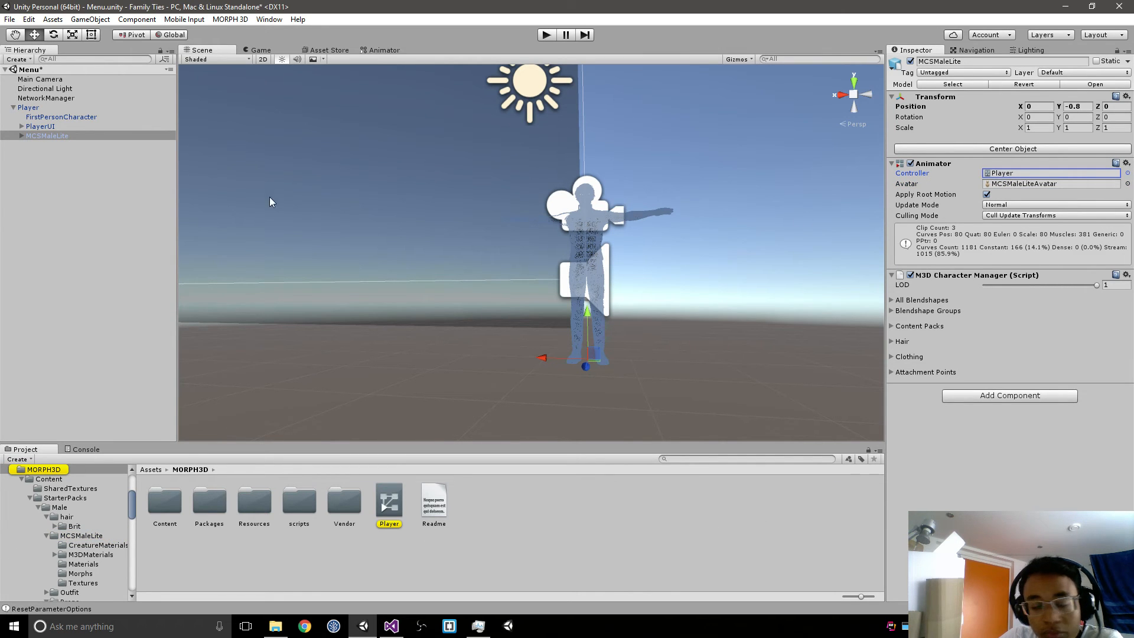
# Step: Review the Animator settings on the Player object, leaving Apply Root Motion off, and save the Menu scene
pyautogui.click(29, 108)
pyautogui.scroll(-15, 931, 453)
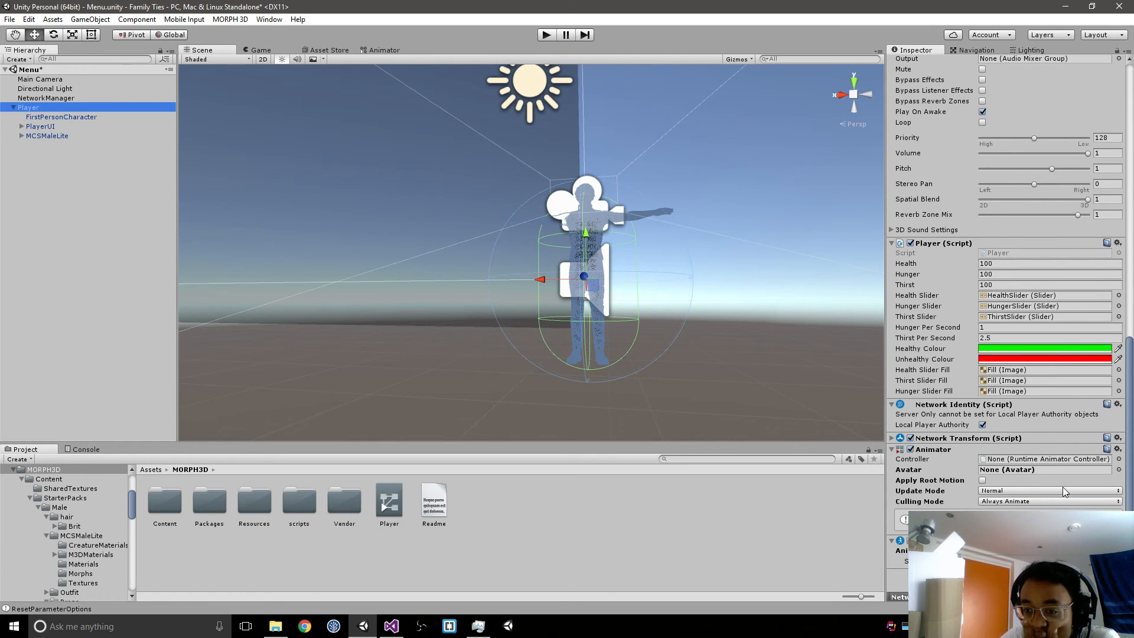
pyautogui.click(984, 478)
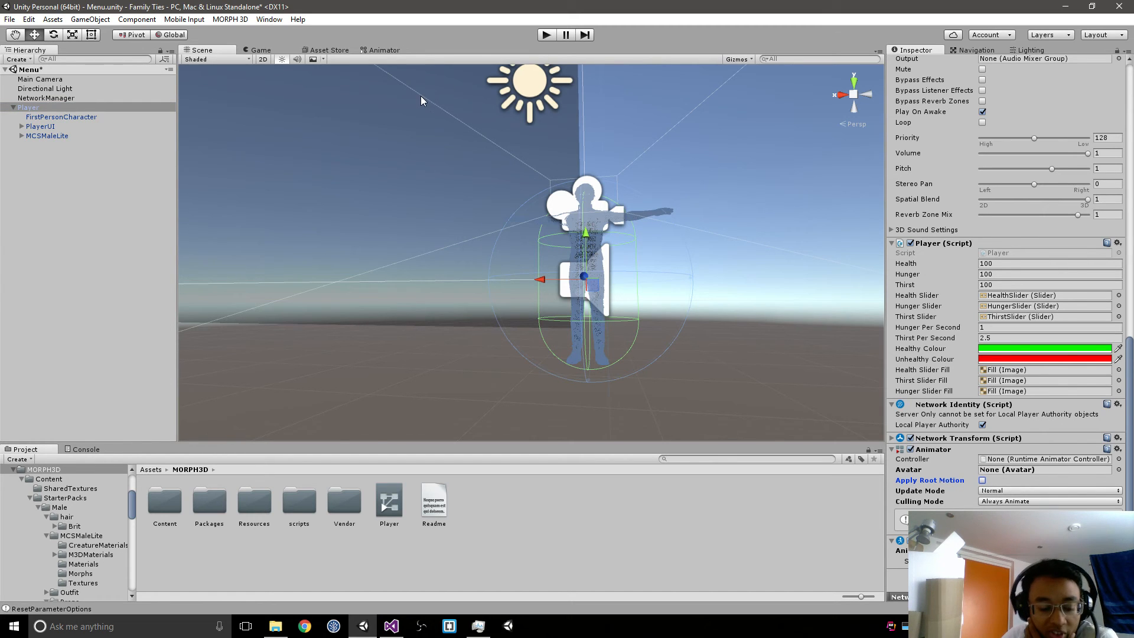
pyautogui.hotkey('ctrl', 's')
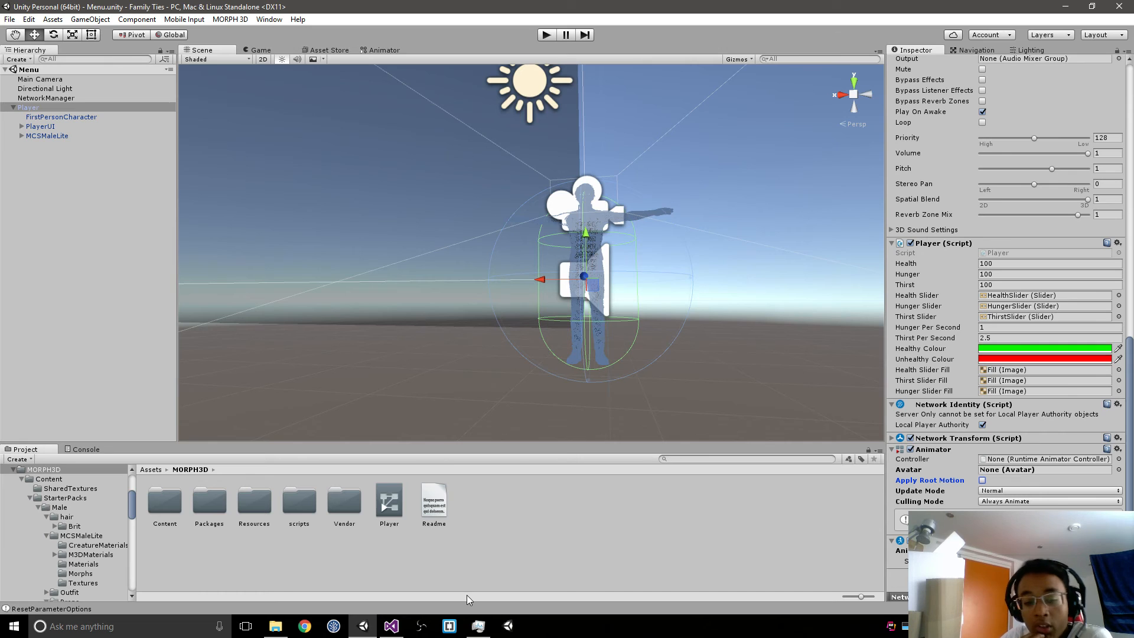